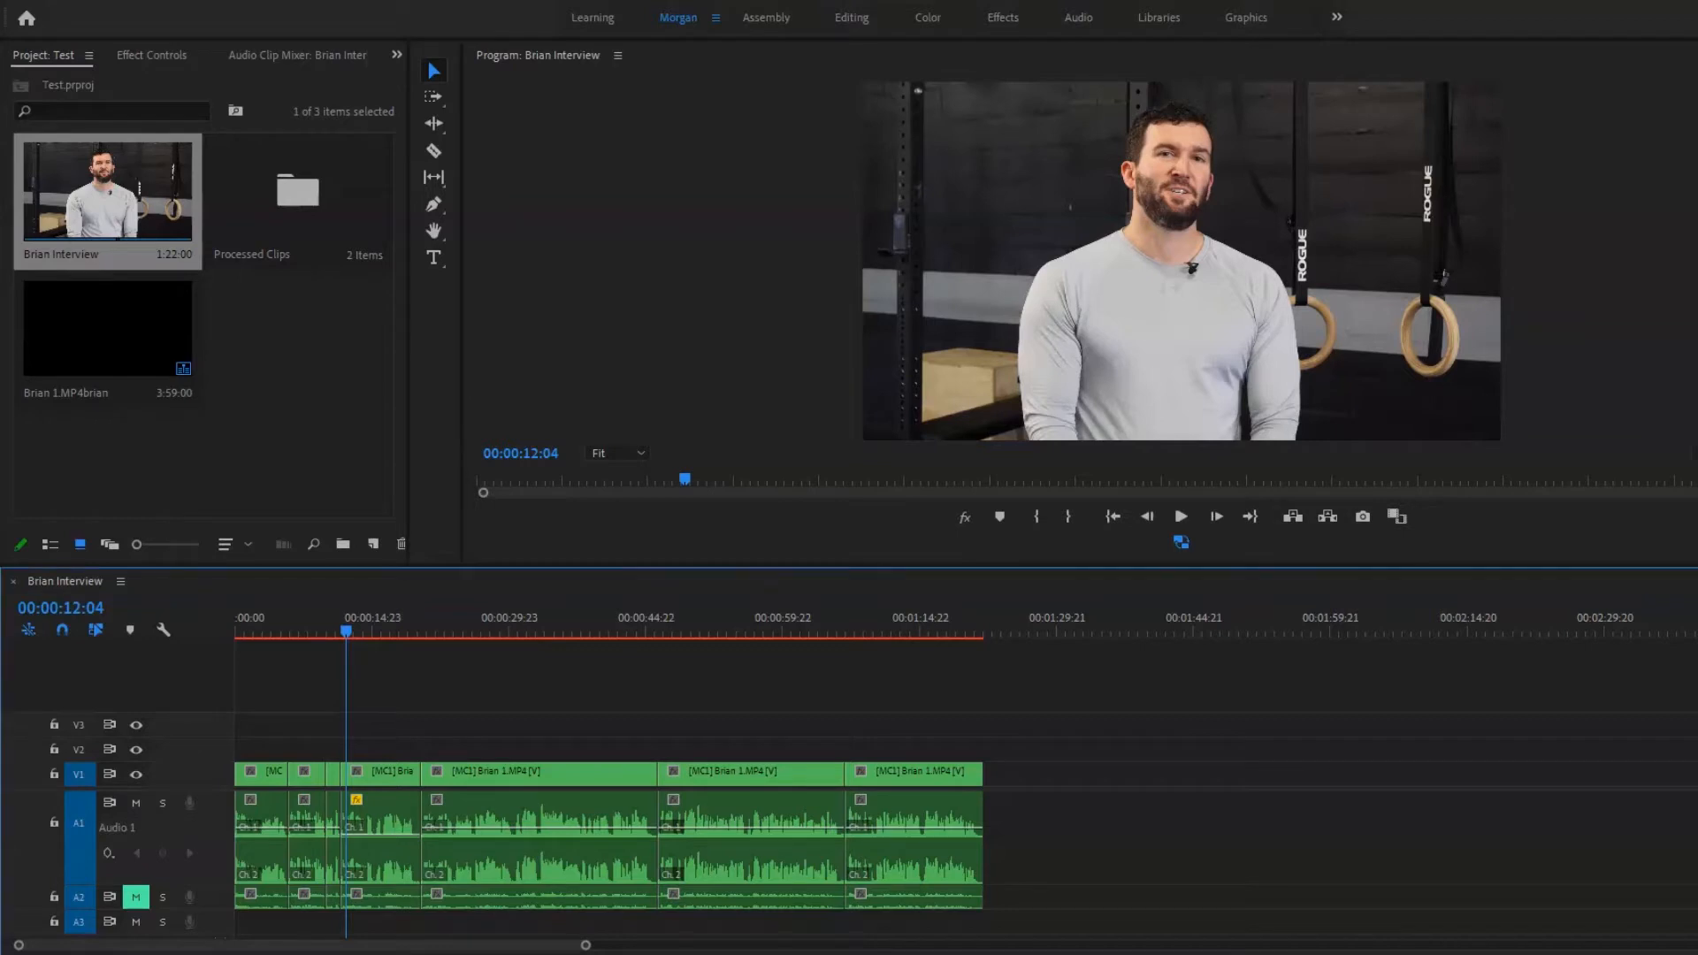
Add clip P1033387 from the 3-7-20 folder to tracks V1 and A1, leaving a gap after the interview clips.
{"action": "right_click", "coordinate": [268, 364]}
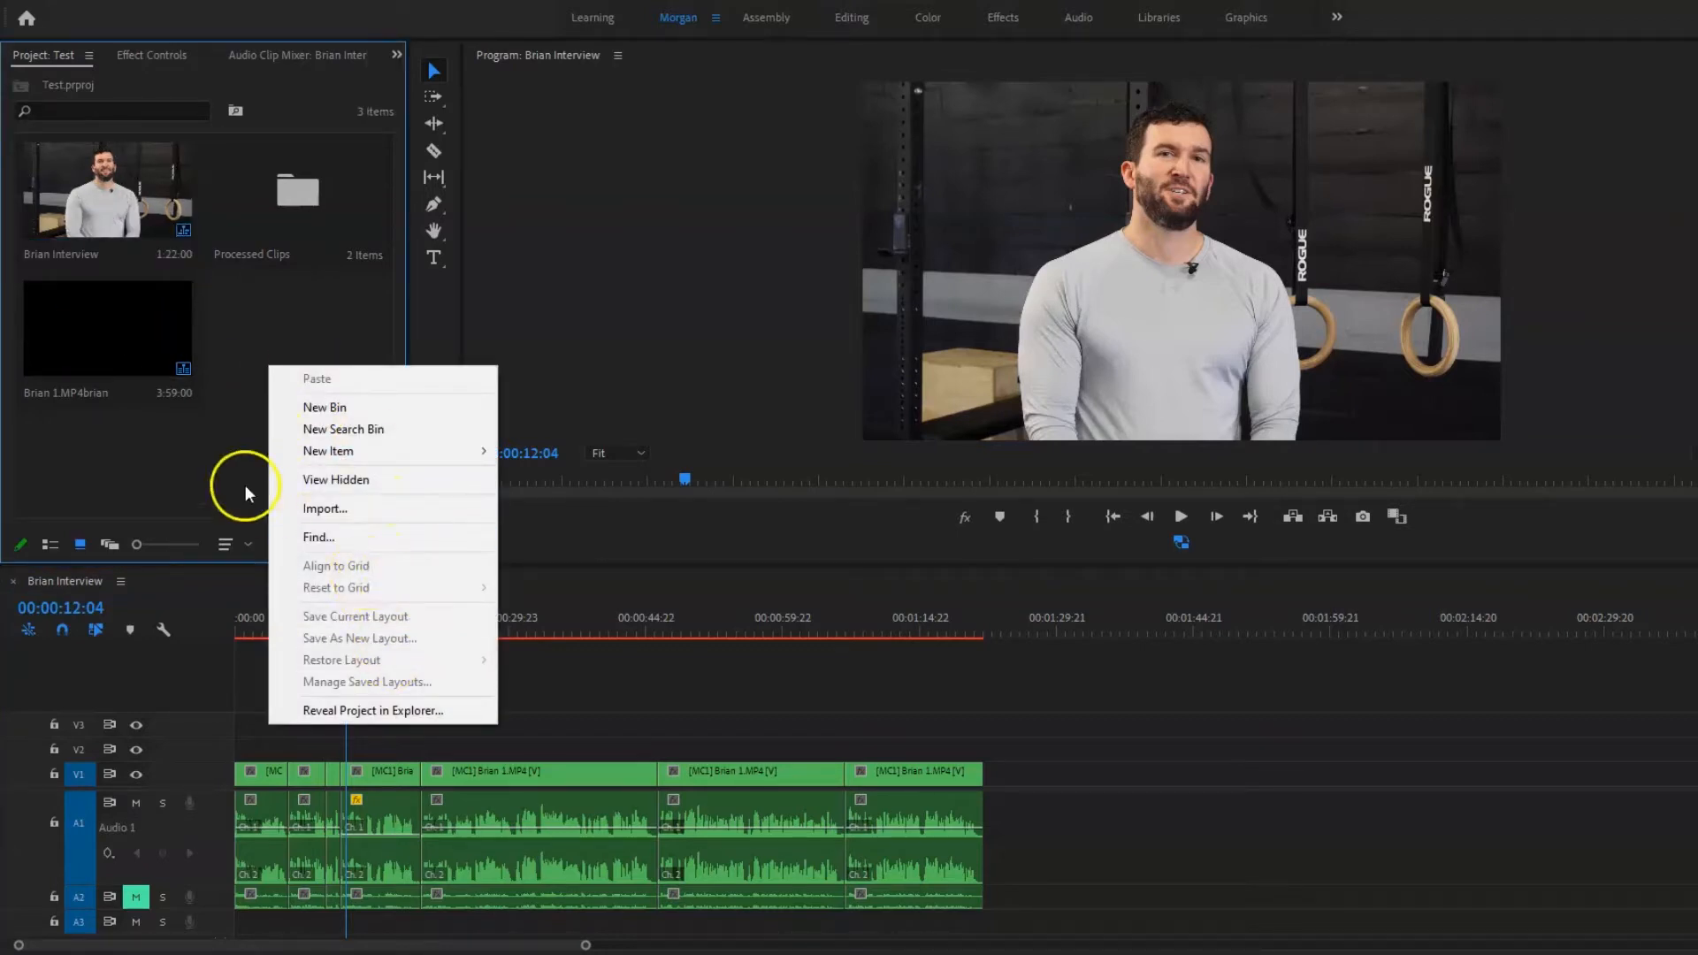
{"action": "left_click", "coordinate": [231, 441]}
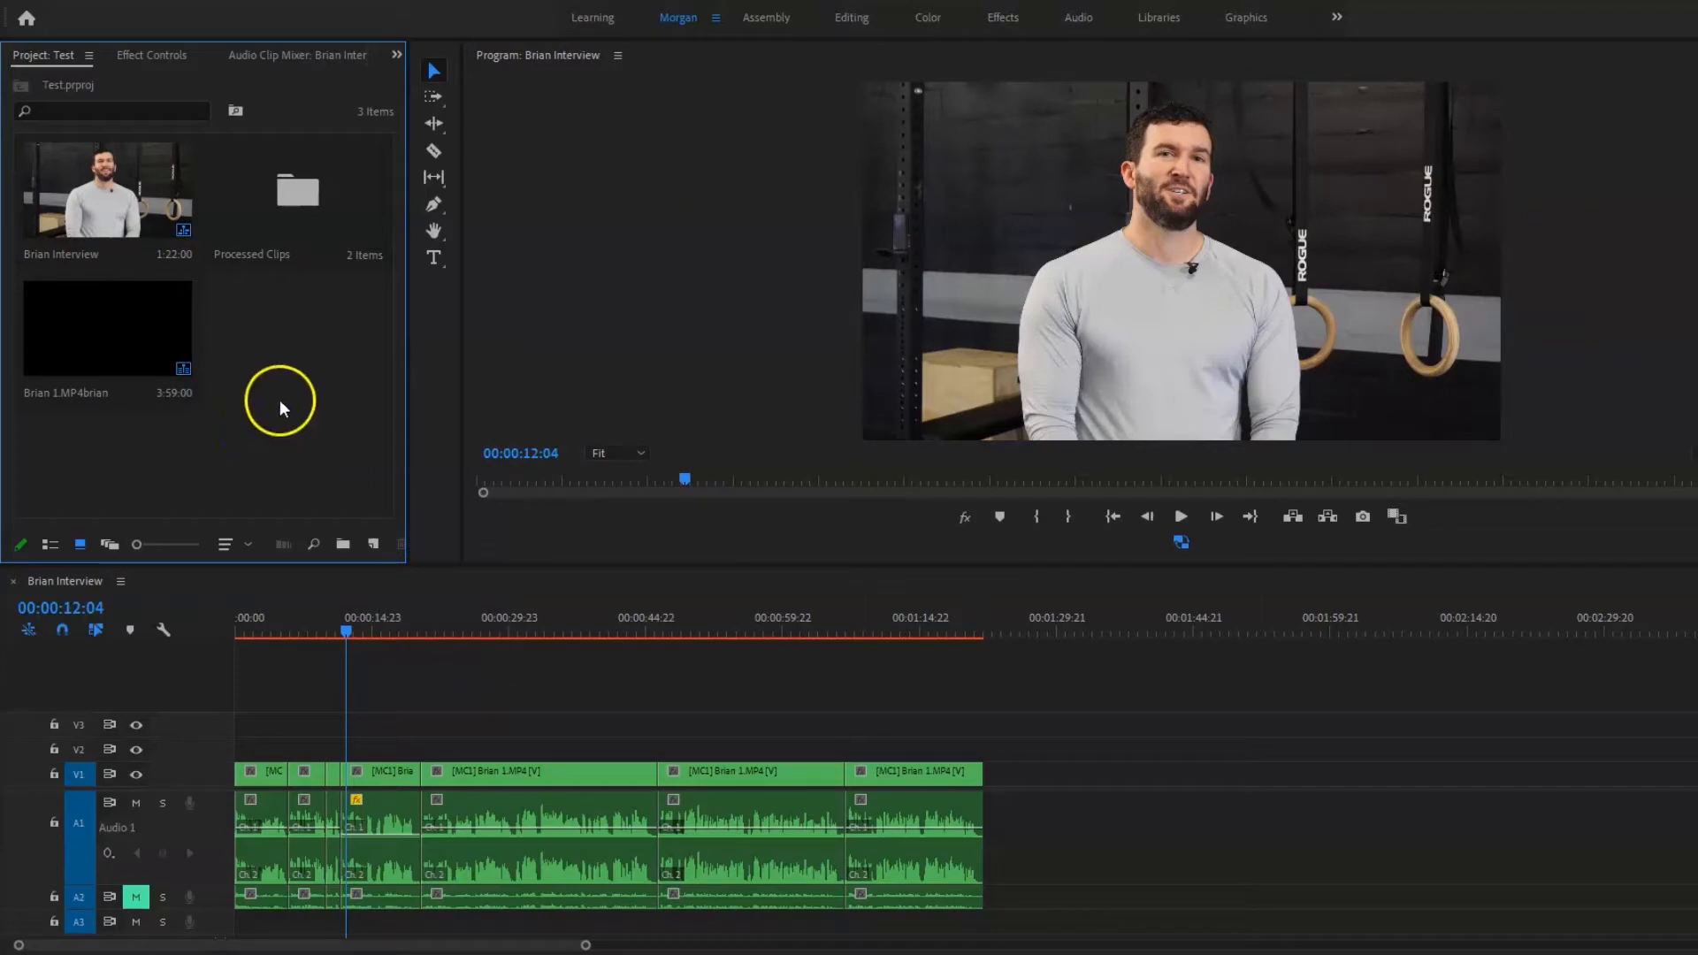
{"action": "left_click_drag", "start_coordinate": [0, 182], "coordinate": [1312, 87]}
{"action": "scroll", "coordinate": [1236, 463], "scroll_direction": "up", "scroll_amount": 5}
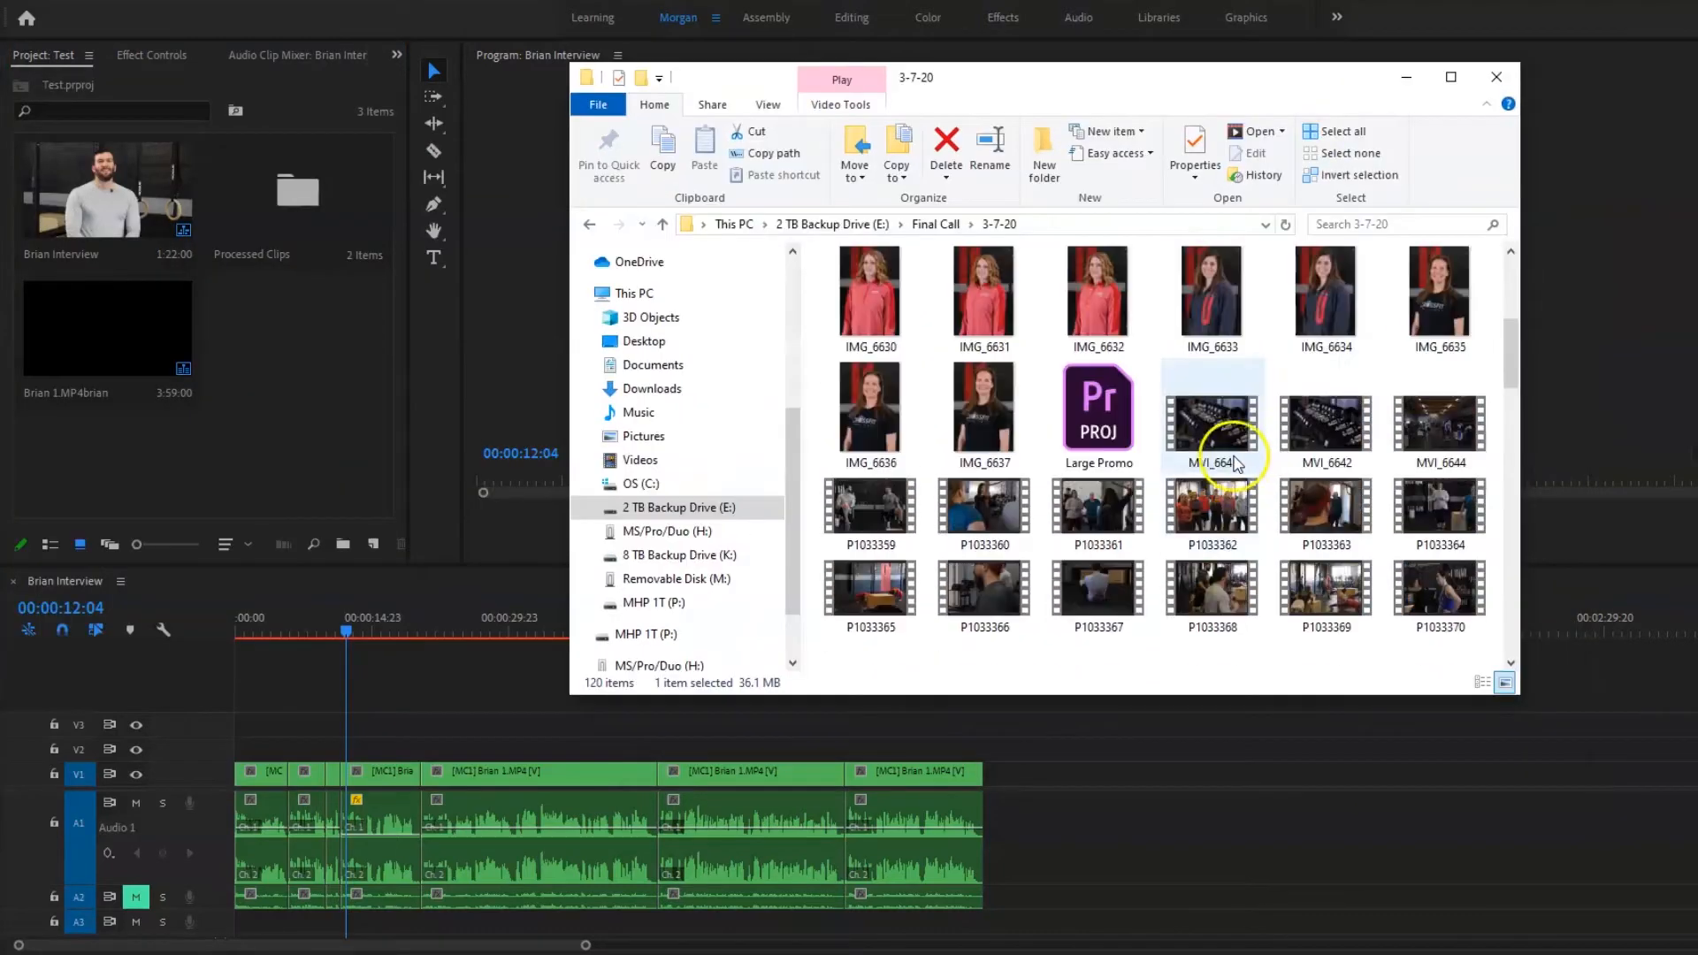
{"action": "scroll", "coordinate": [1236, 464], "scroll_direction": "down", "scroll_amount": 5}
{"action": "left_click_drag", "start_coordinate": [1323, 342], "coordinate": [1128, 772]}
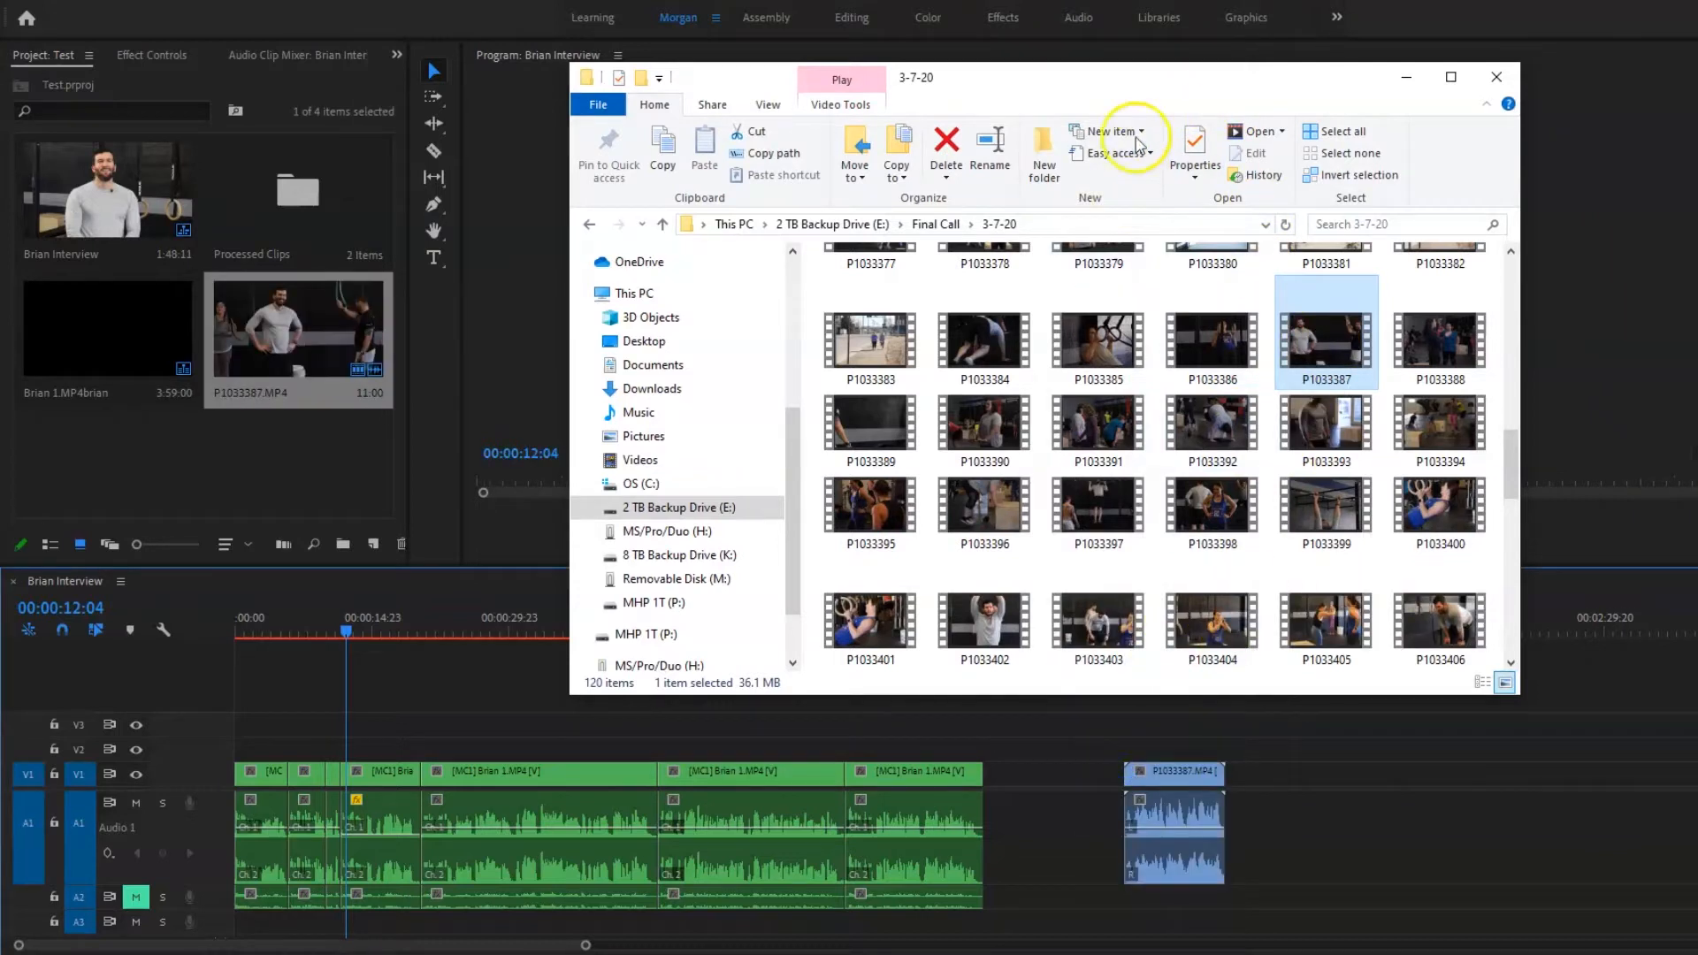
{"action": "left_click_drag", "start_coordinate": [1157, 83], "coordinate": [0, 204]}
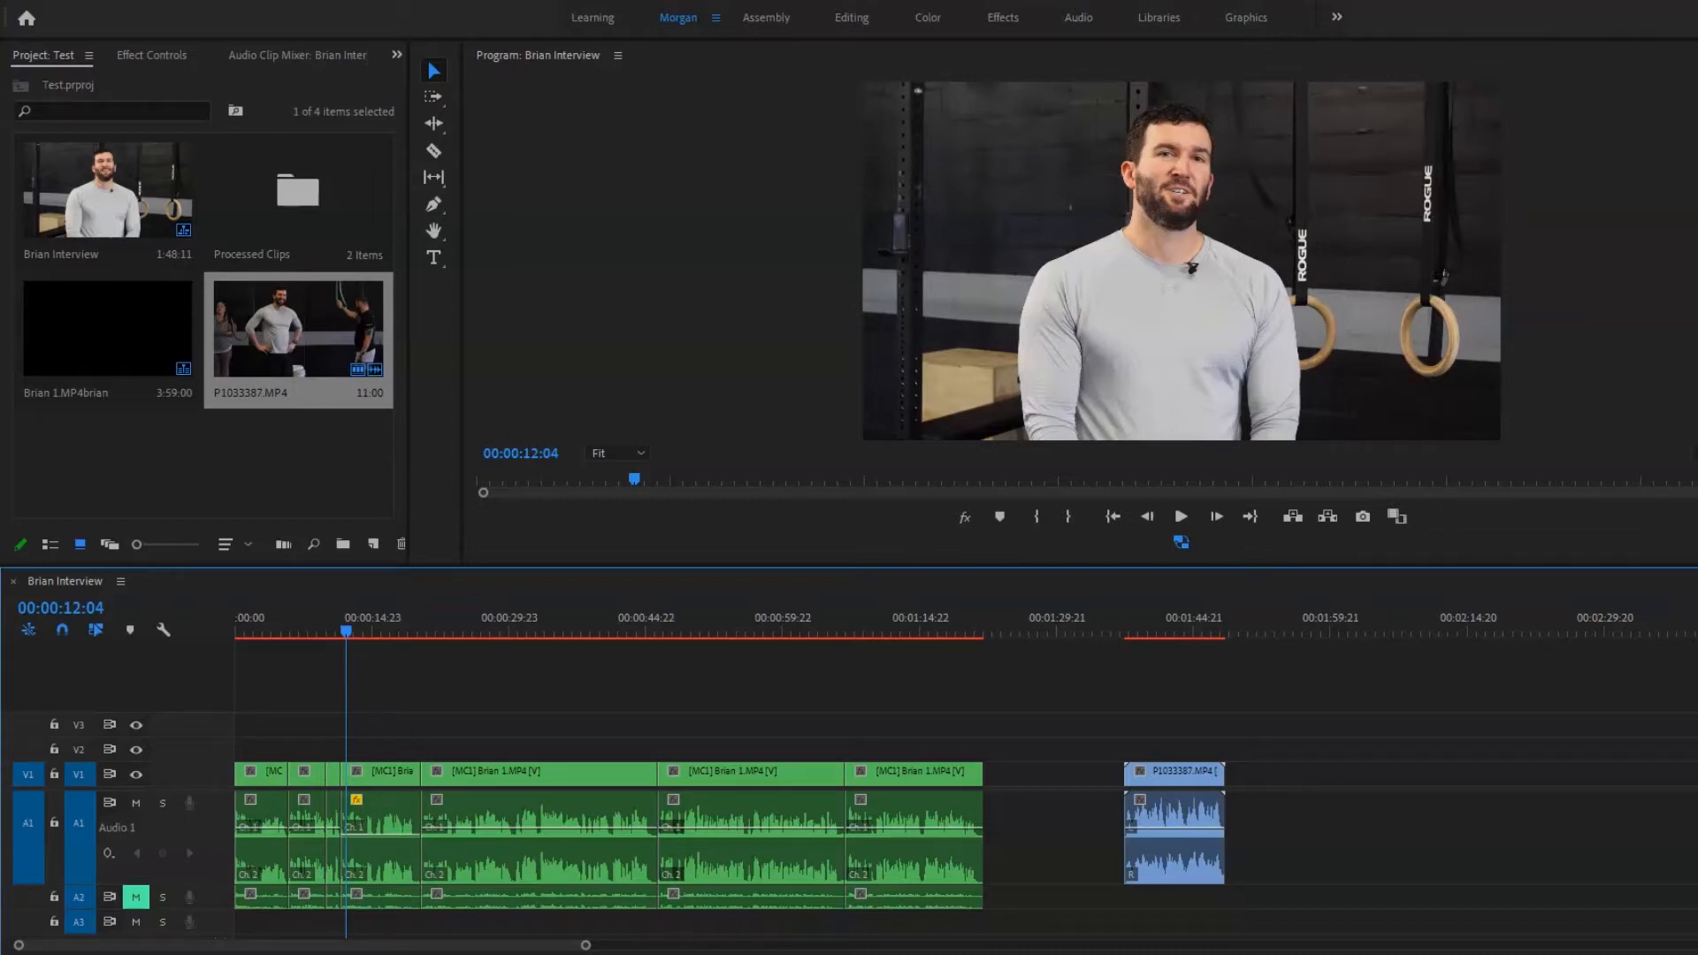
Place P1033403, P1033393, P1033397 and P1033402 after P1033387 in the timeline, and mute the Audio 1 track.
{"action": "left_click_drag", "start_coordinate": [1281, 785], "coordinate": [1513, 777]}
{"action": "scroll", "coordinate": [1417, 741], "scroll_direction": "down", "scroll_amount": 5}
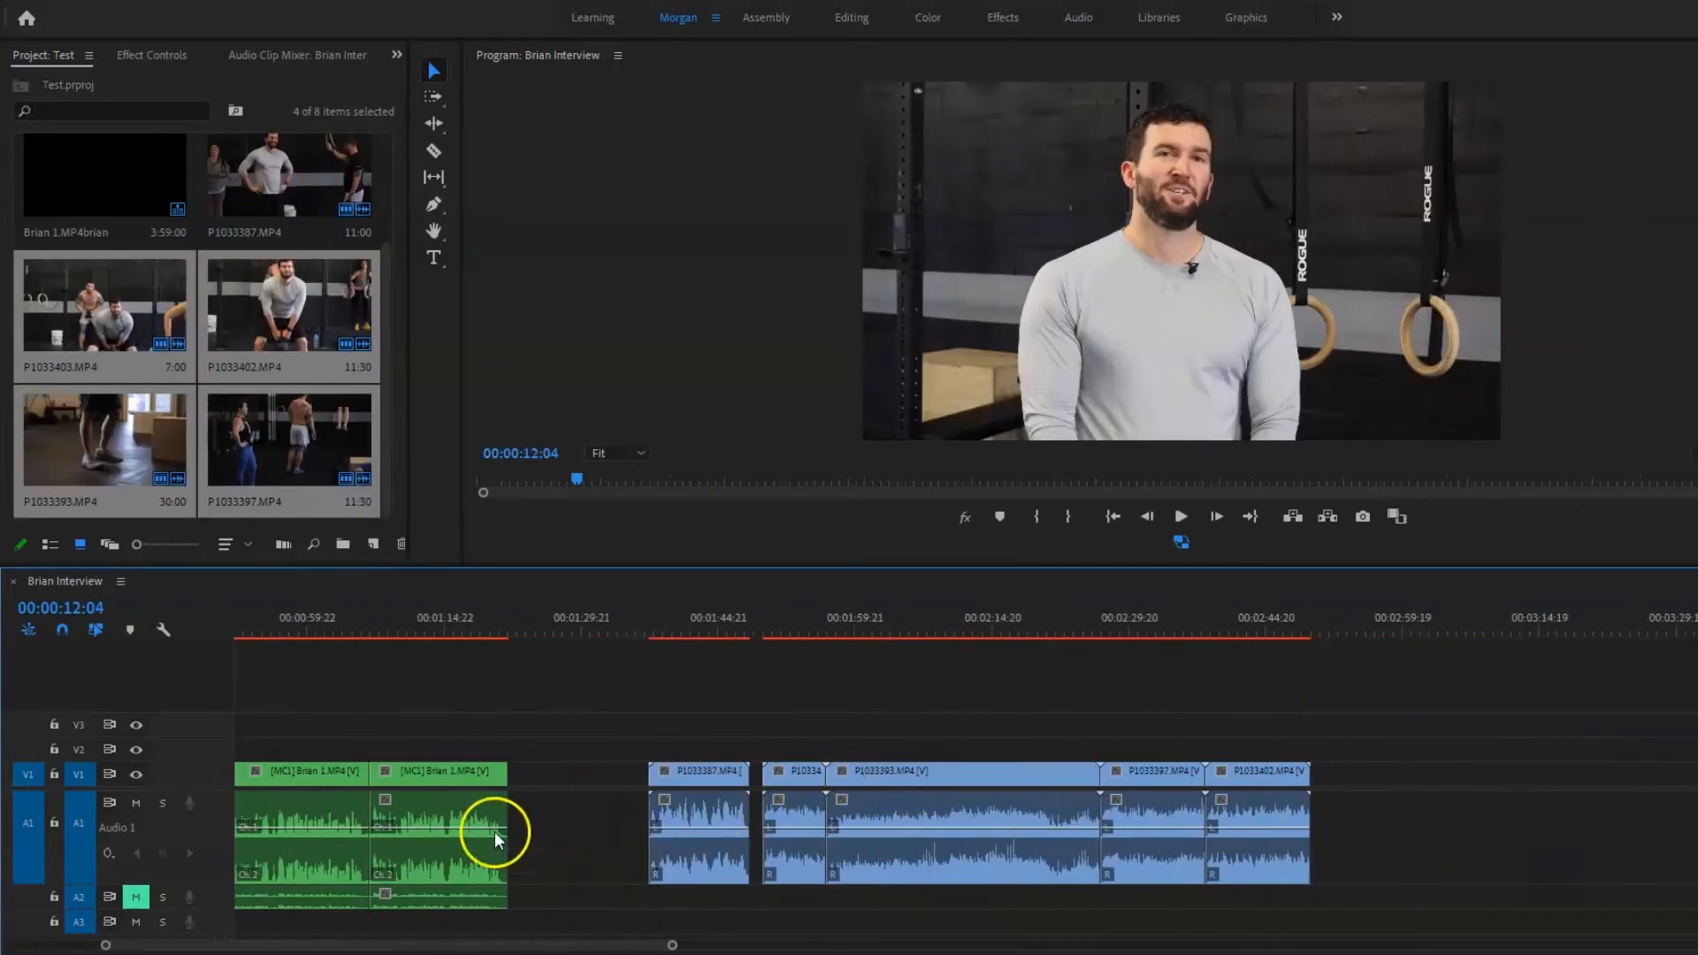
{"action": "left_click", "coordinate": [136, 803]}
Review clip P1033387, split it at 00:01:39:21 and ripple-delete its opening part.
{"action": "left_click", "coordinate": [652, 634]}
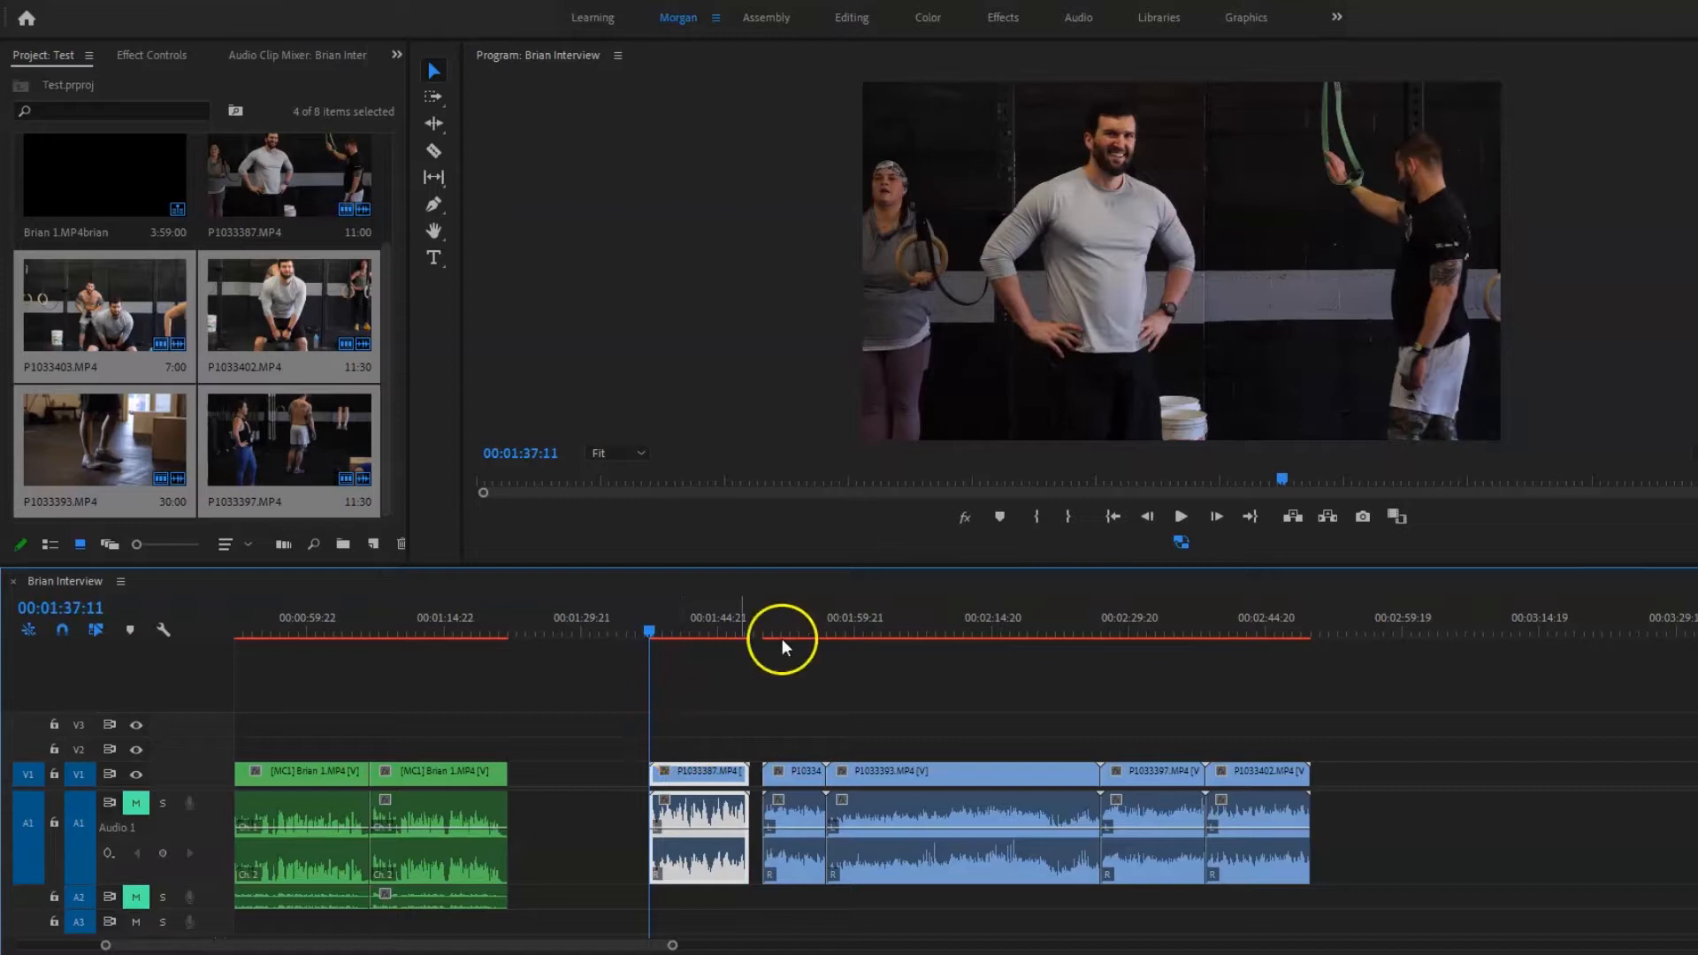
{"action": "key", "text": "space"}
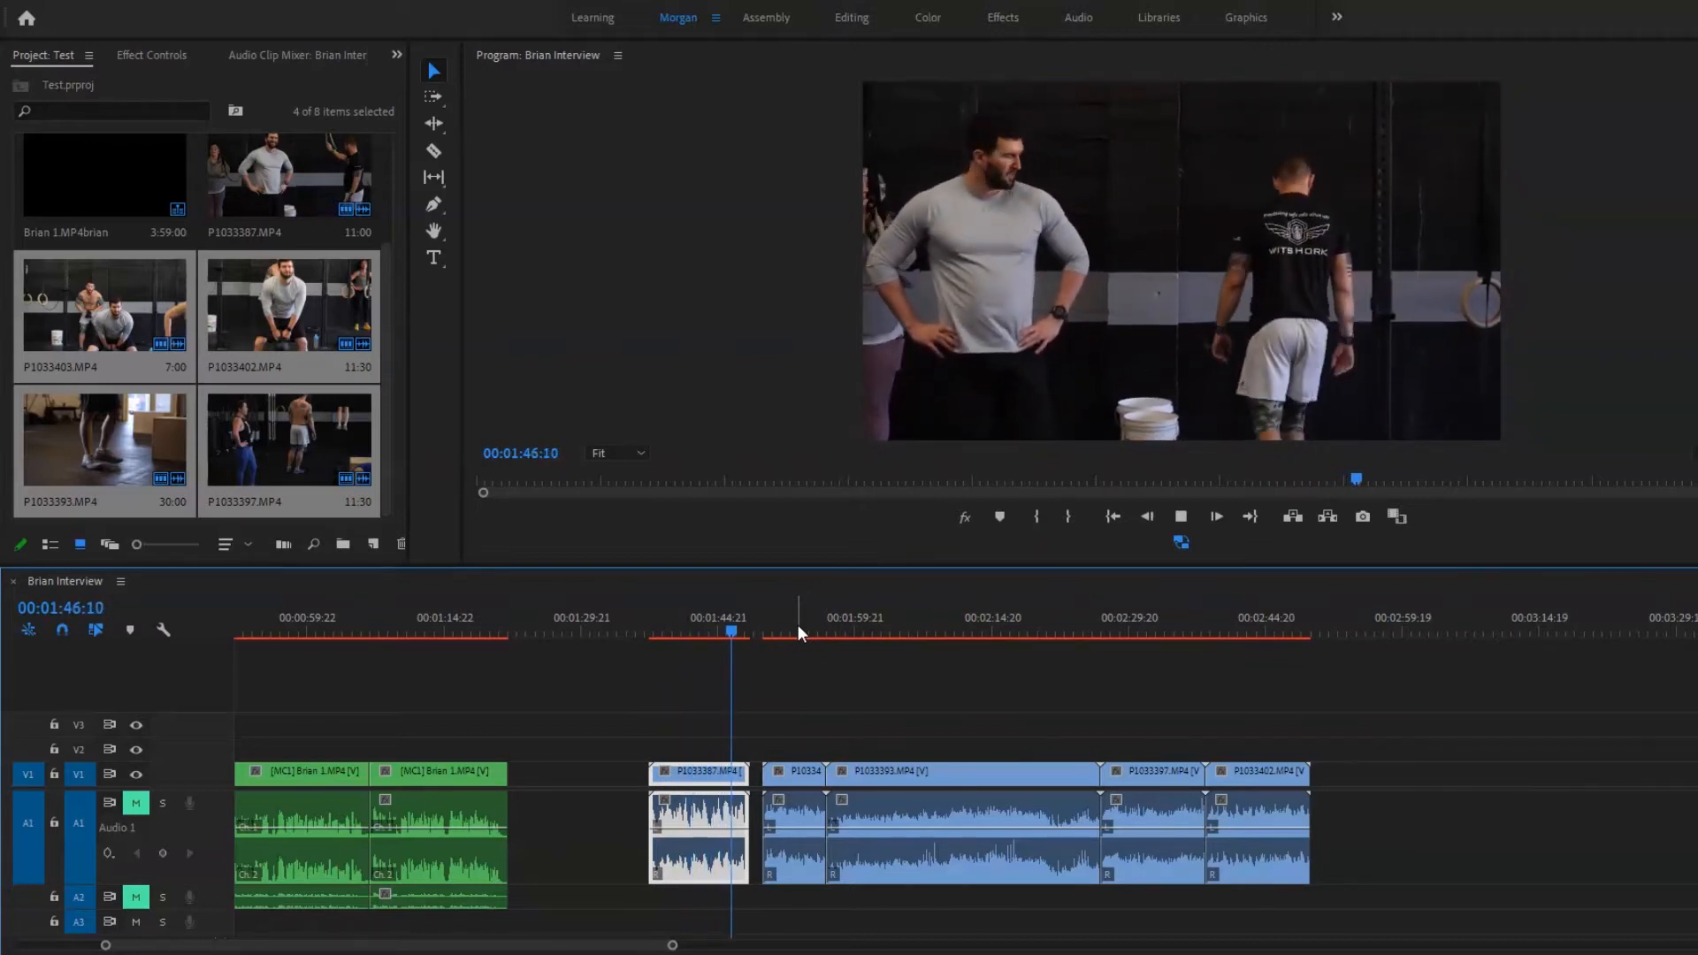
{"action": "key", "text": "space"}
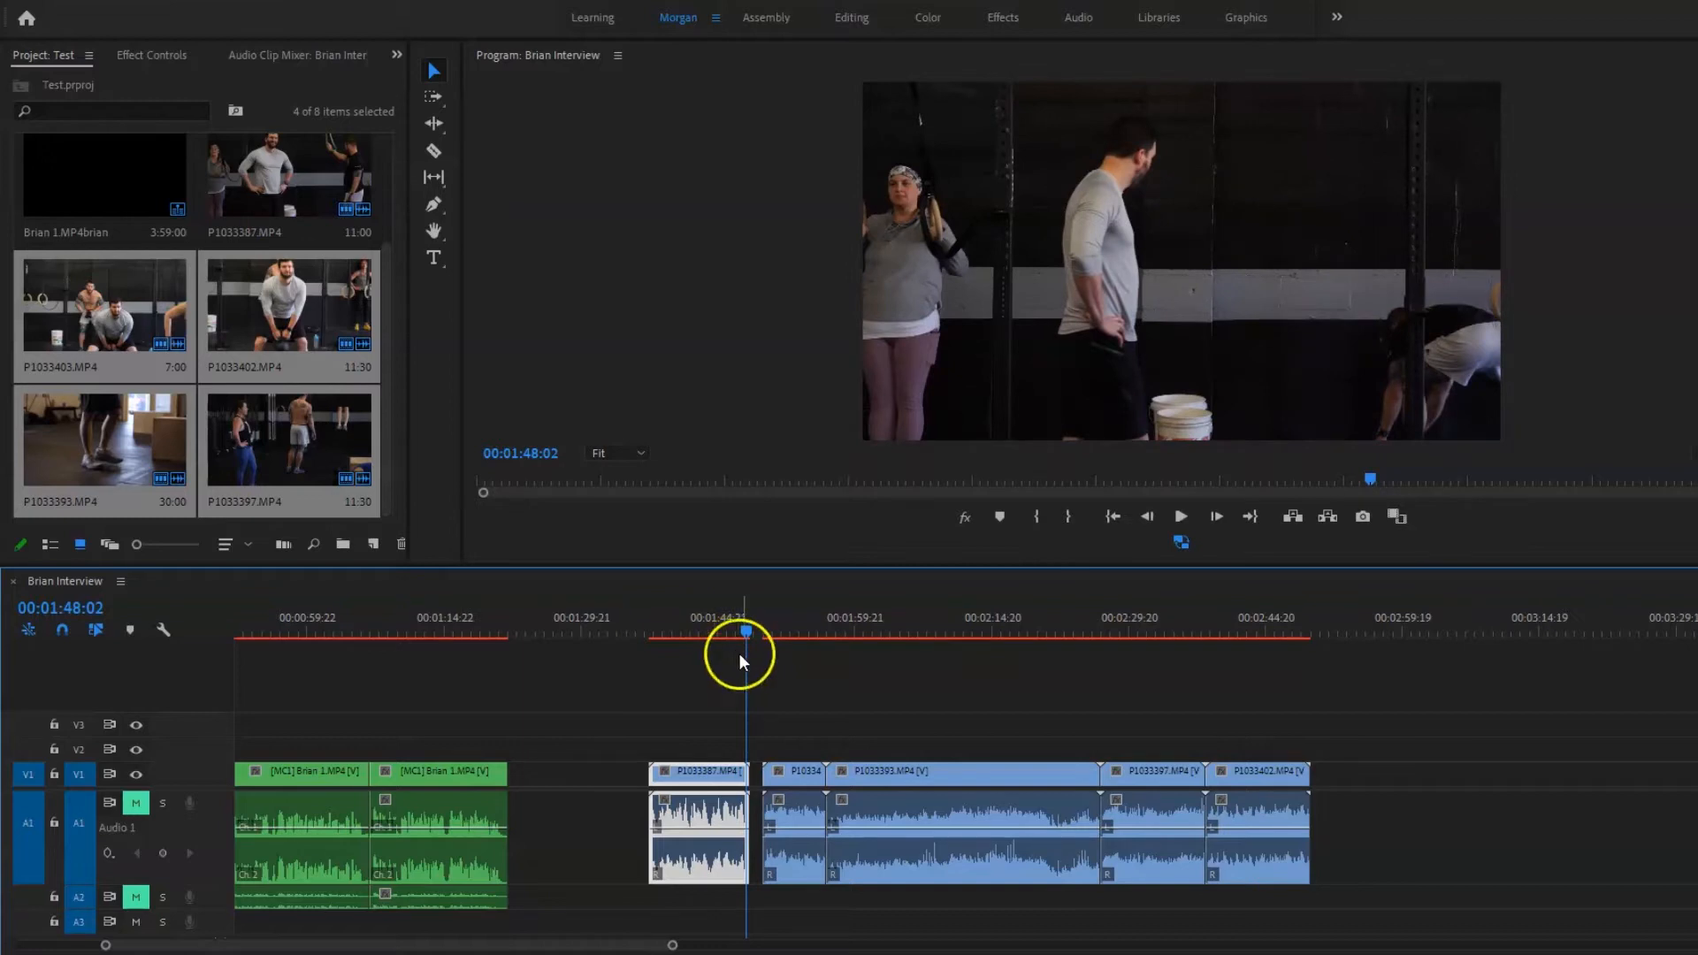
{"action": "key", "text": "Up"}
{"action": "key", "text": "space"}
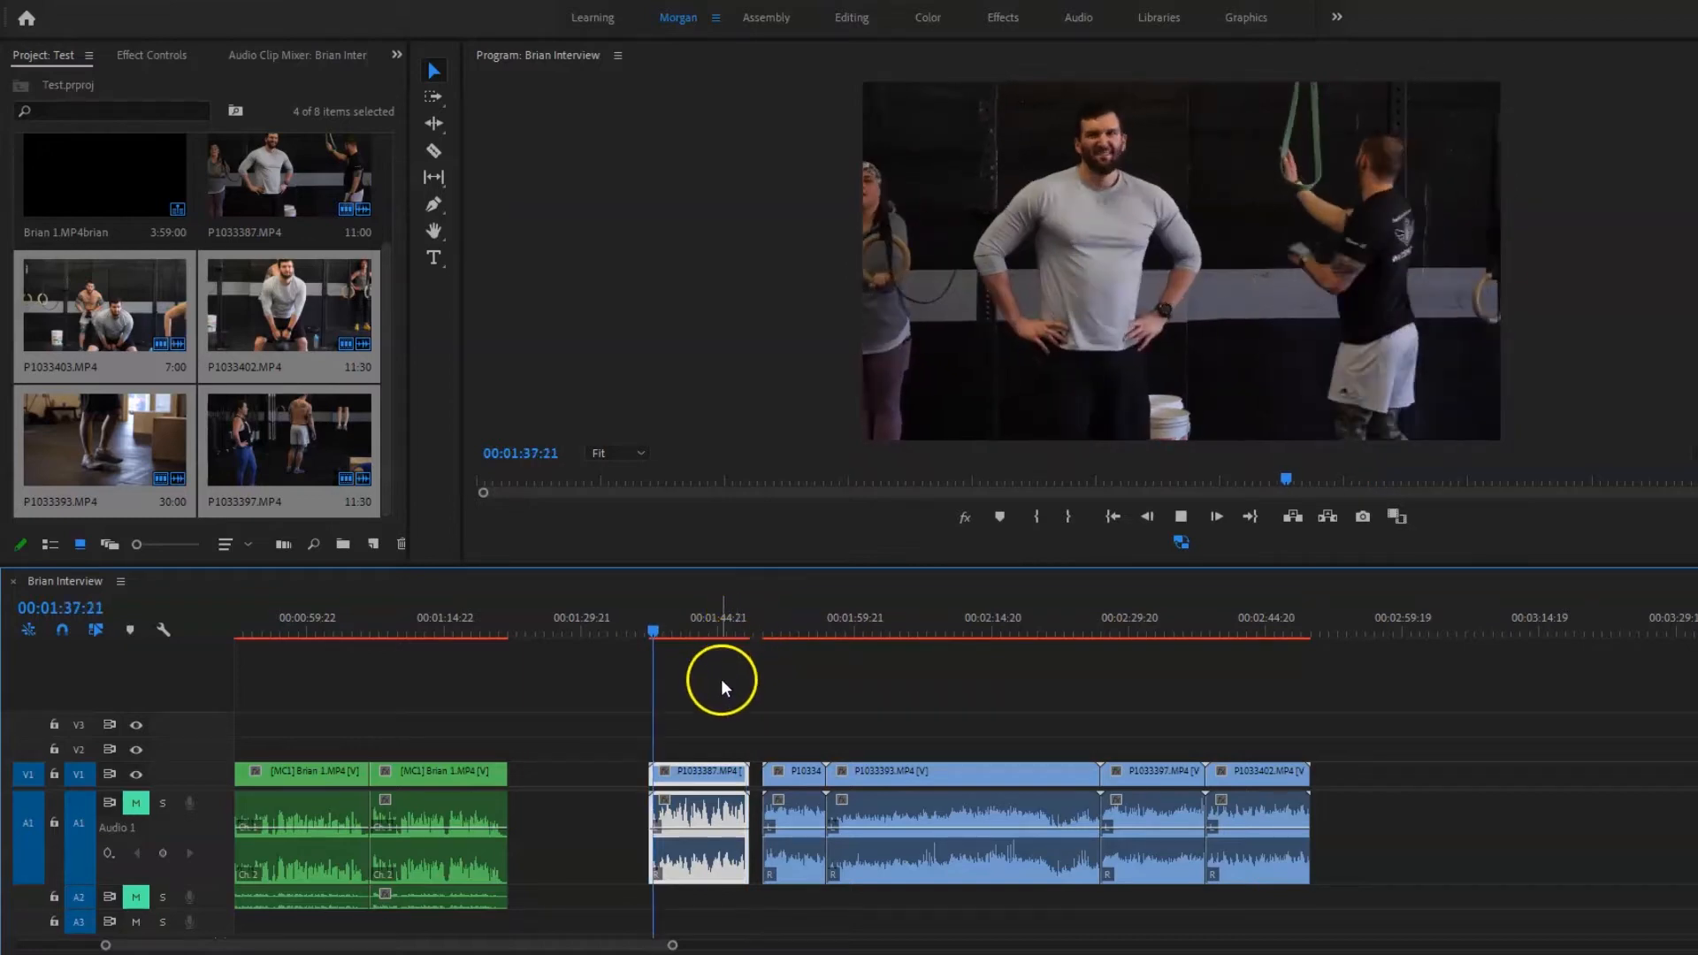
{"action": "scroll", "coordinate": [714, 698], "scroll_direction": "up", "scroll_amount": 3}
{"action": "key", "text": "space"}
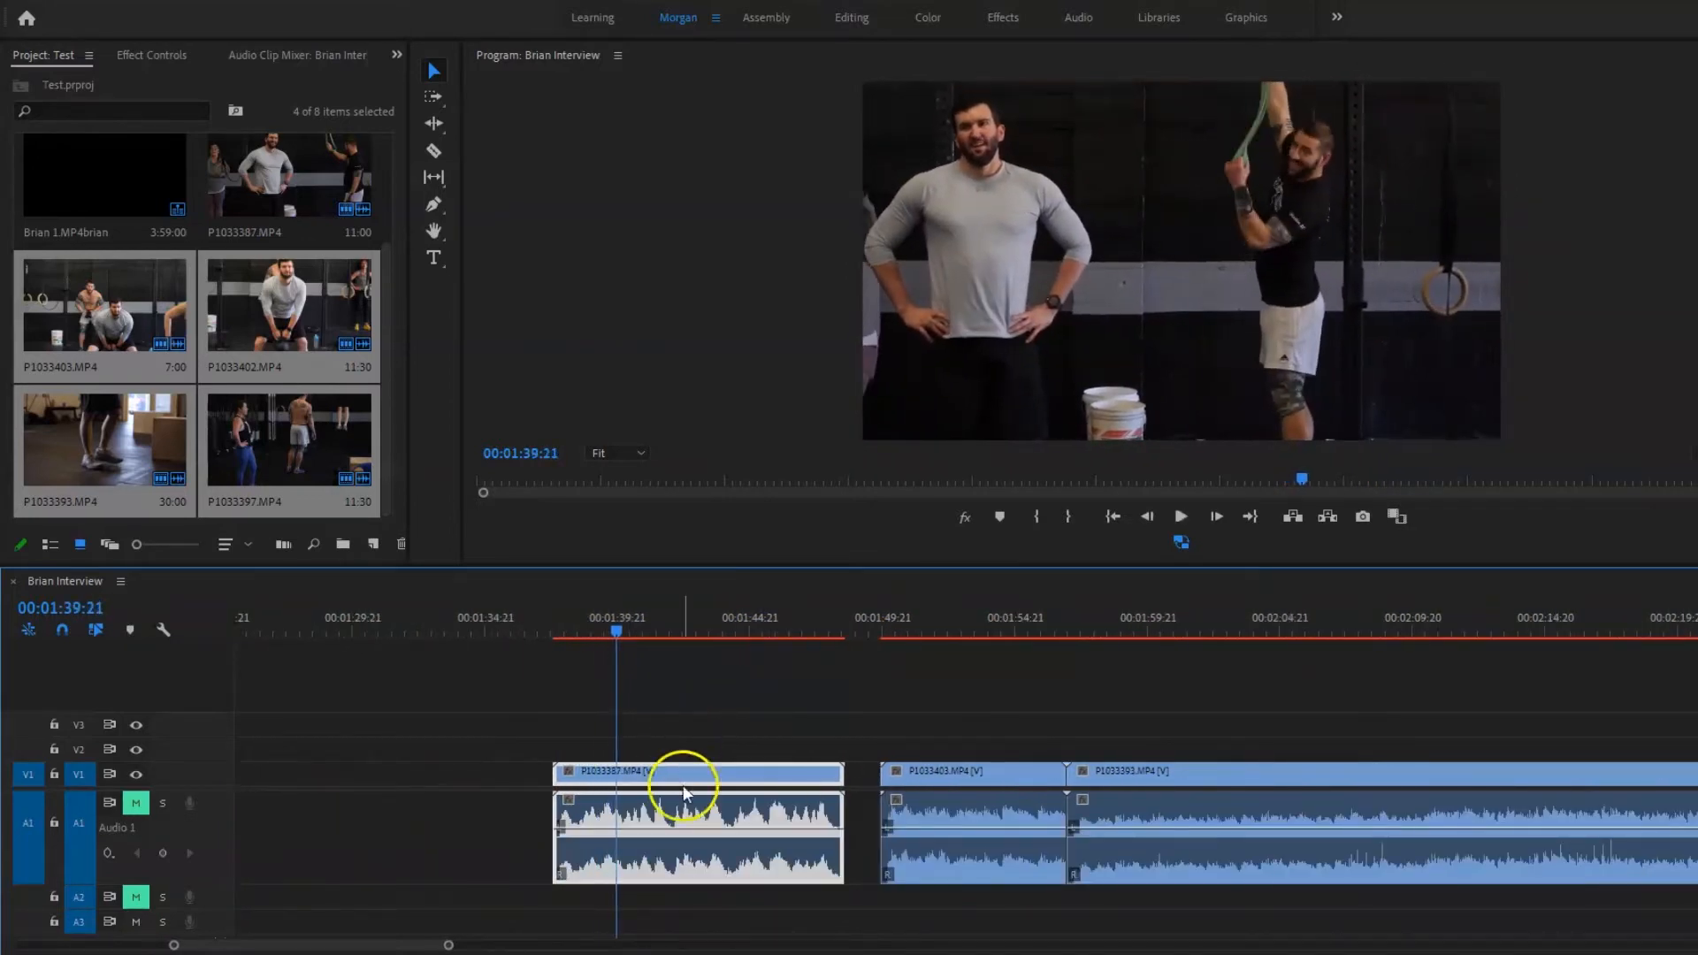
{"action": "key", "text": "ctrl+k"}
{"action": "key", "text": "shift+Delete"}
{"action": "key", "text": "Up"}
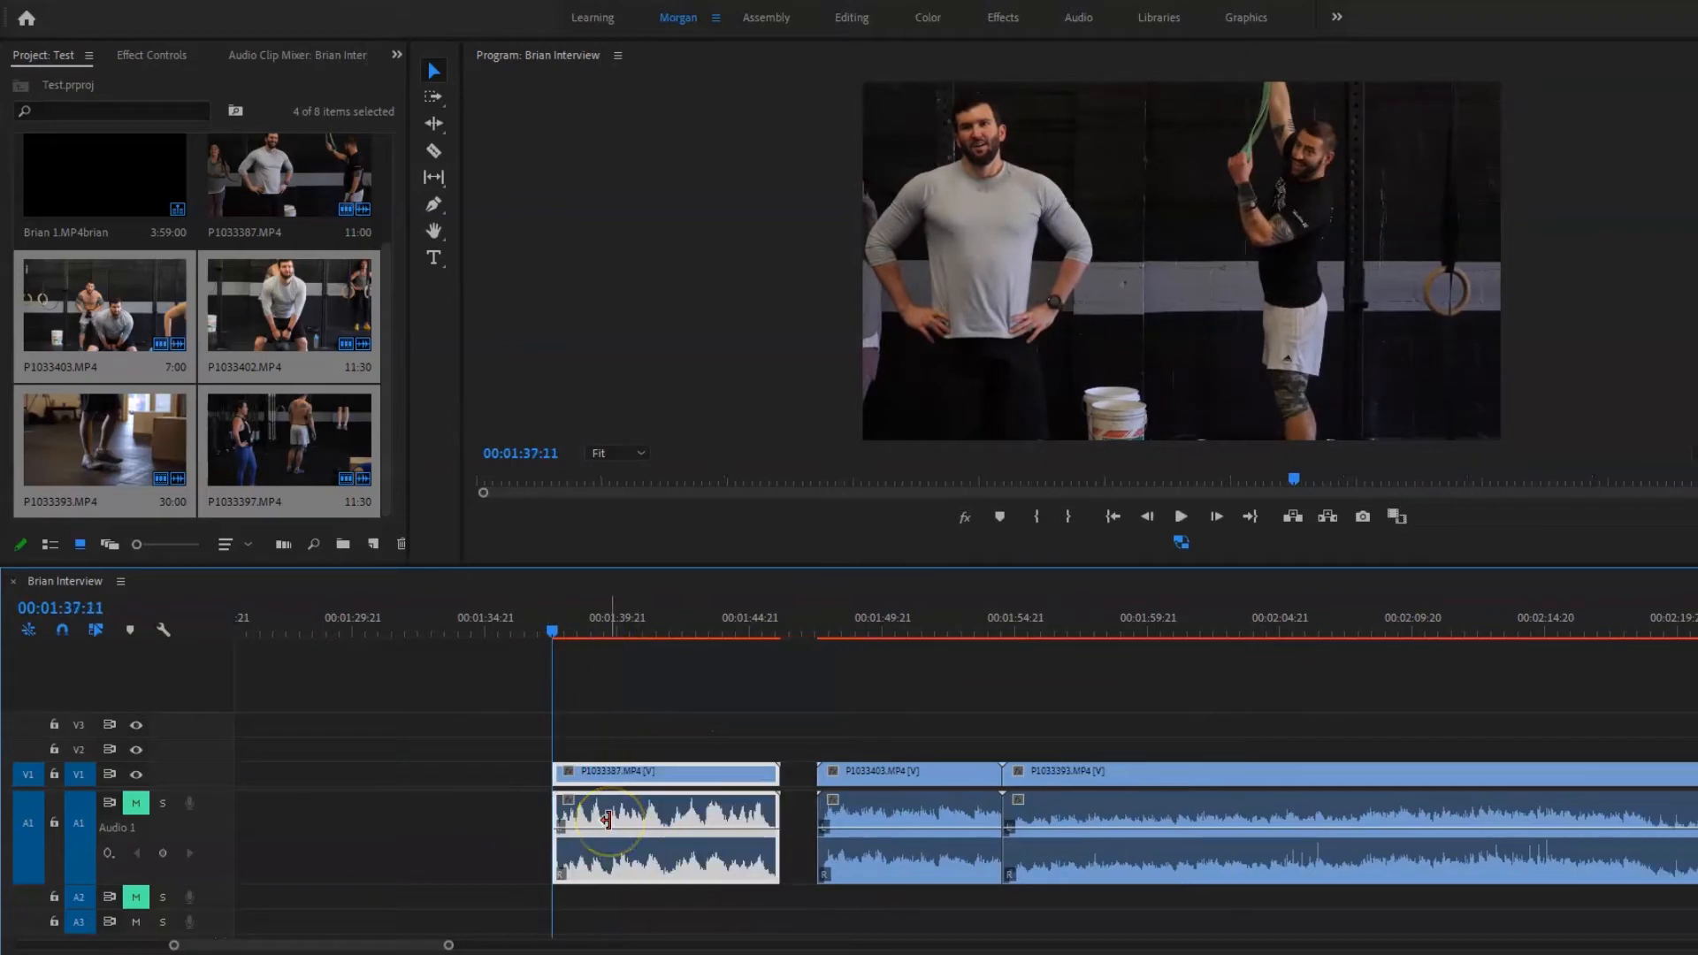
Play the trimmed P1033387 clip, split it at 00:01:43:20 and ripple-delete its end part.
{"action": "key", "text": "space"}
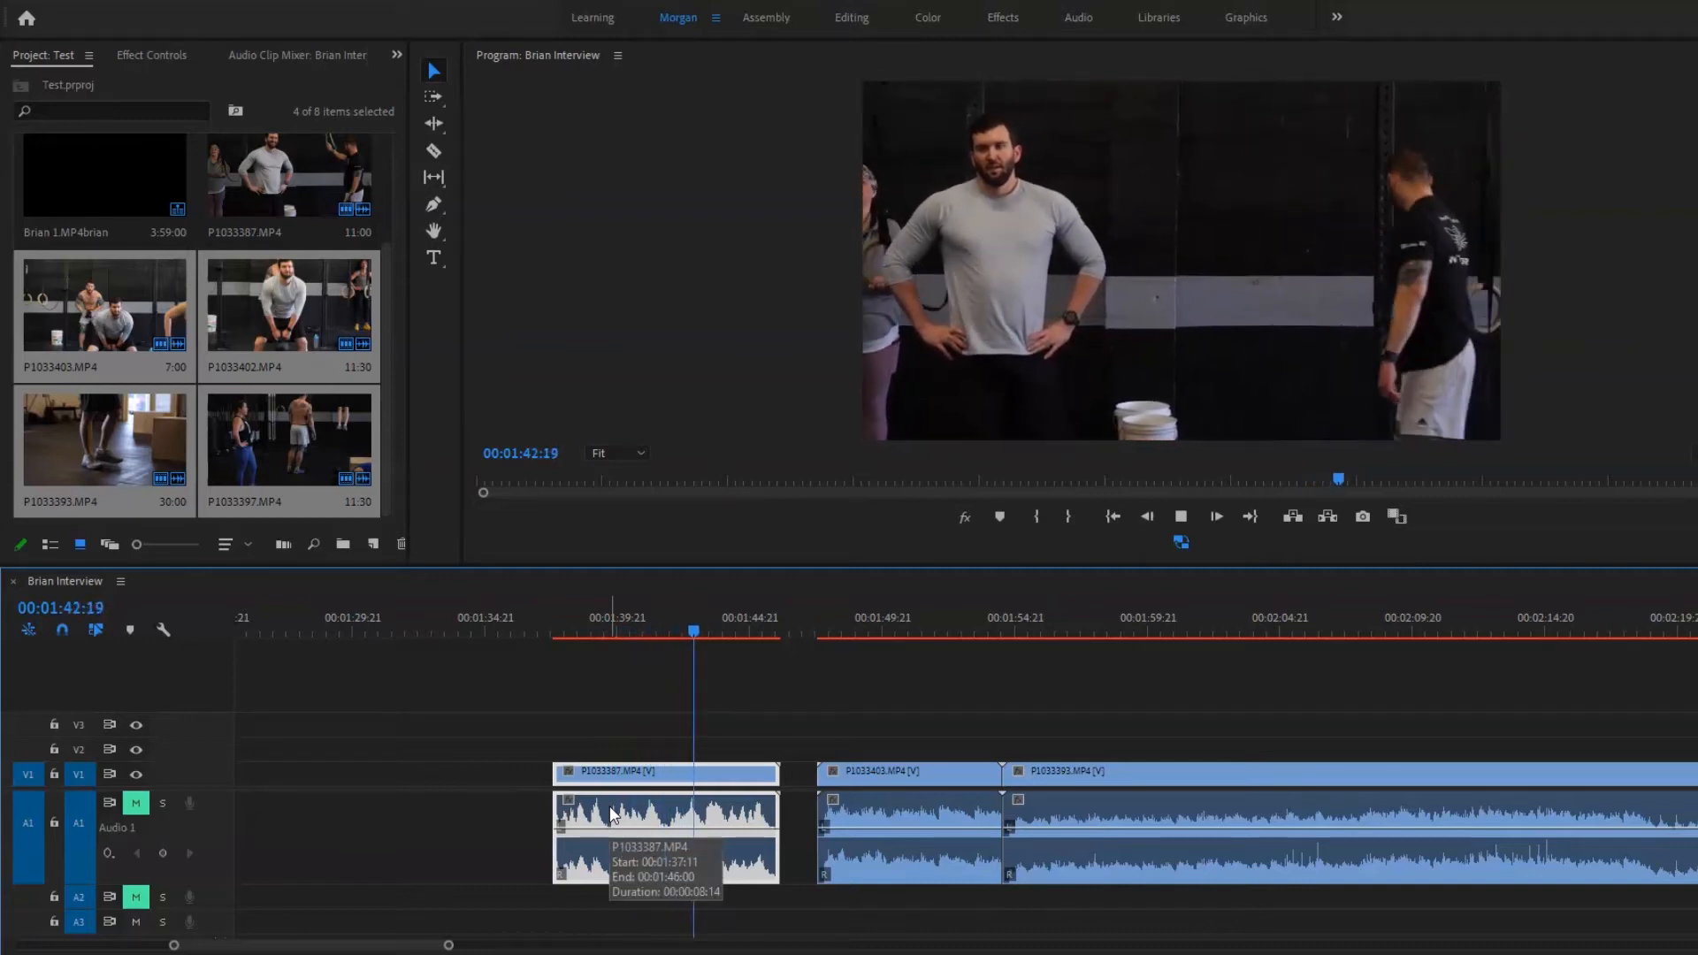
{"action": "key", "text": "space"}
{"action": "key", "text": "ctrl+k"}
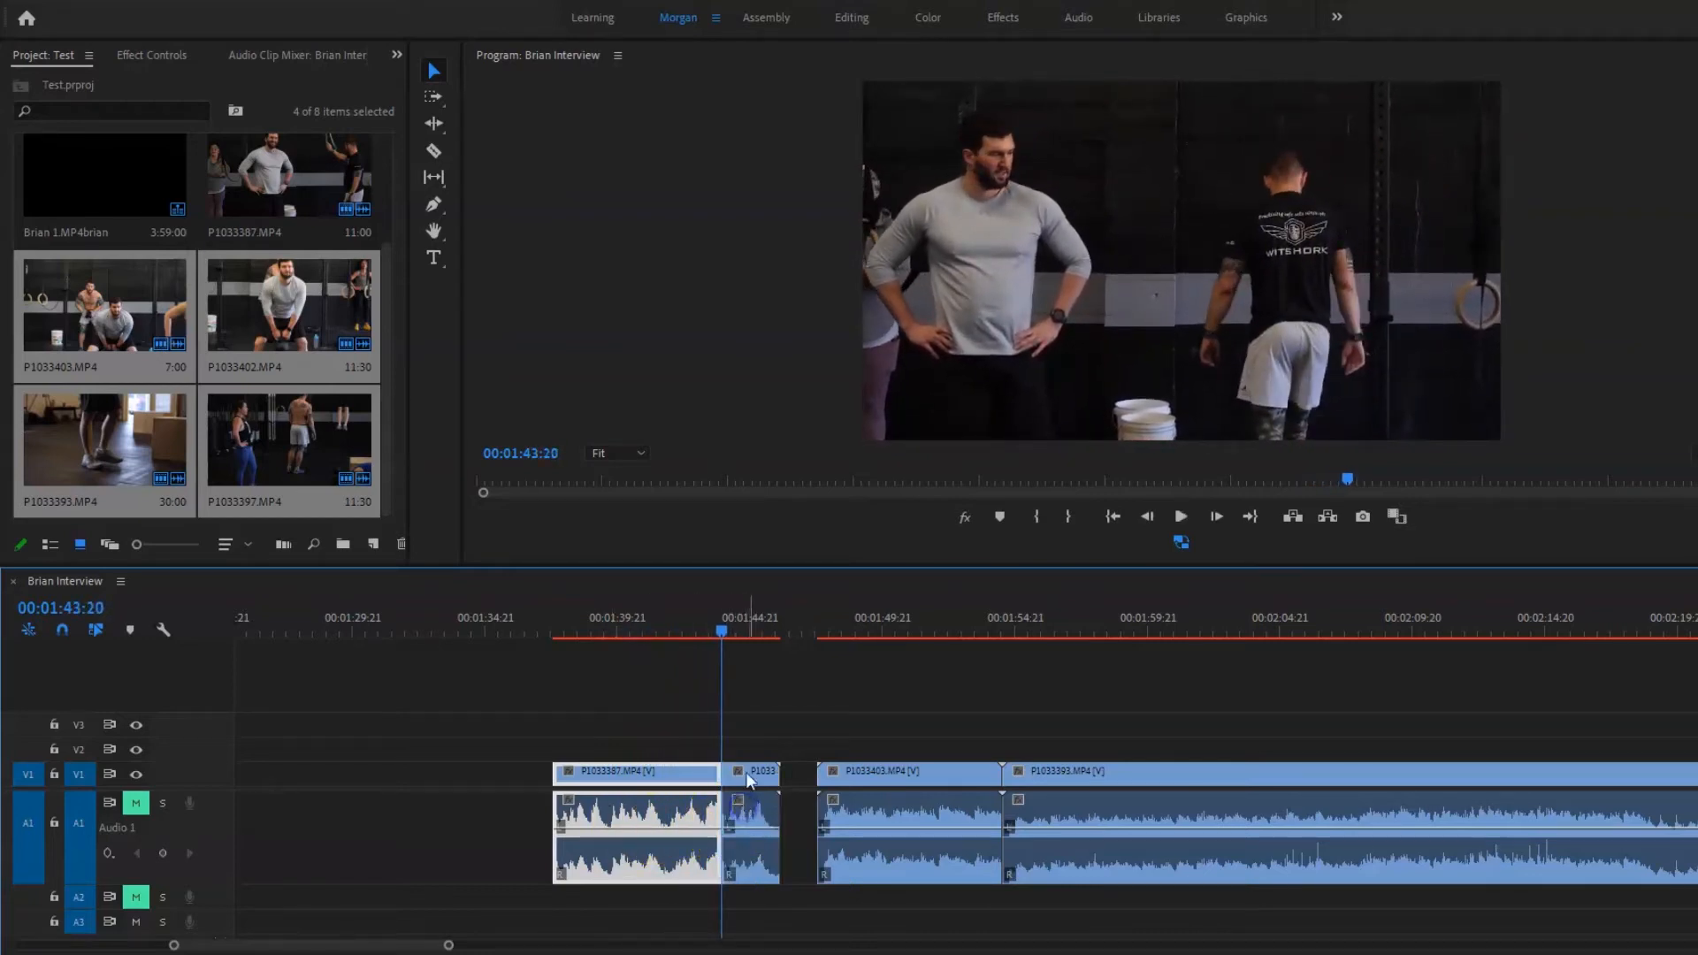
{"action": "left_click", "coordinate": [745, 772]}
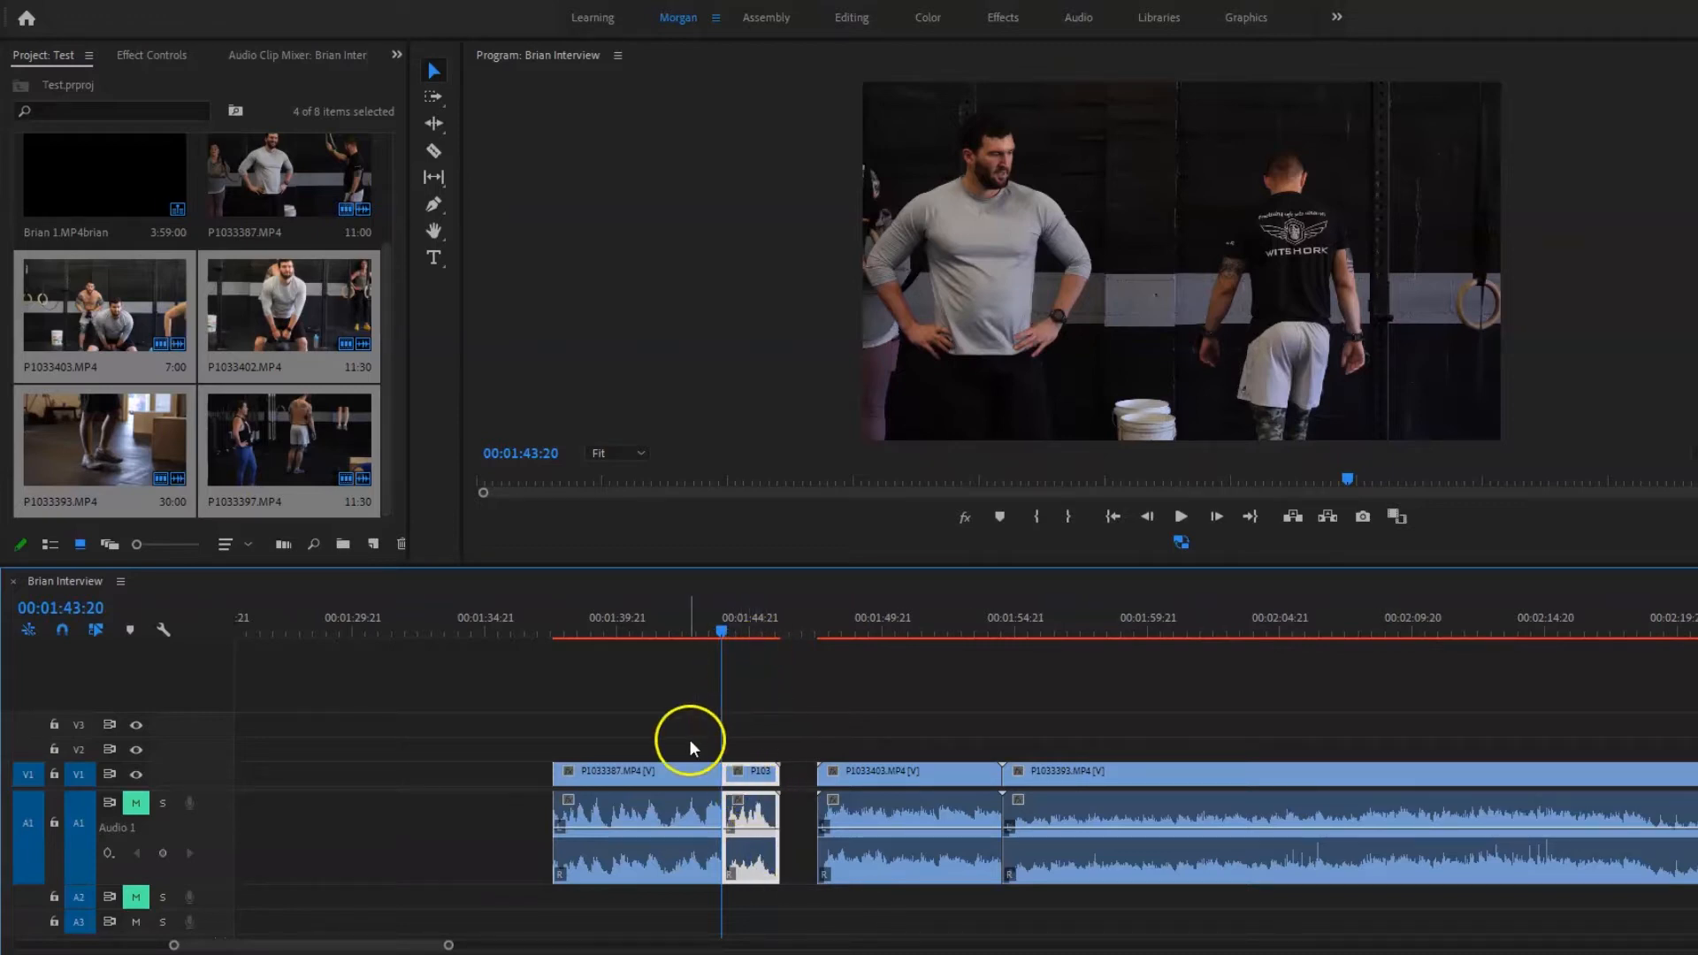
{"action": "mouse_move", "coordinate": [644, 611]}
{"action": "left_mouse_down"}
{"action": "mouse_move", "coordinate": [607, 611]}
{"action": "mouse_move", "coordinate": [677, 619]}
{"action": "left_mouse_up"}
{"action": "left_click", "coordinate": [749, 769]}
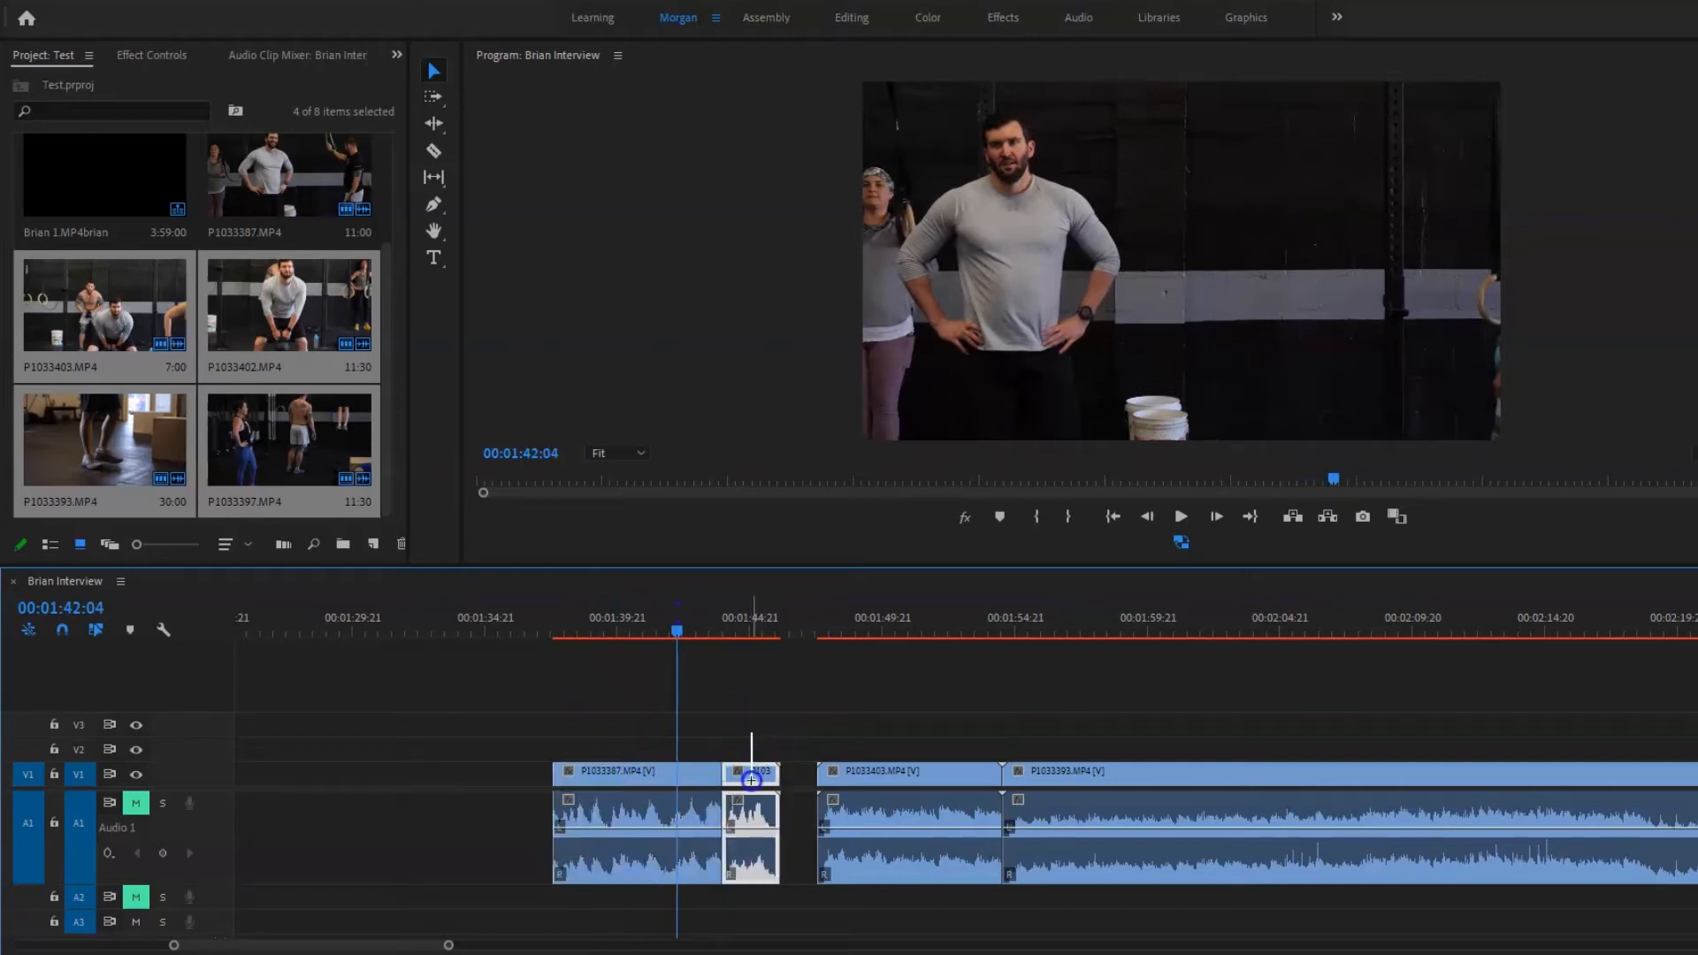
{"action": "key", "text": "shift+Delete"}
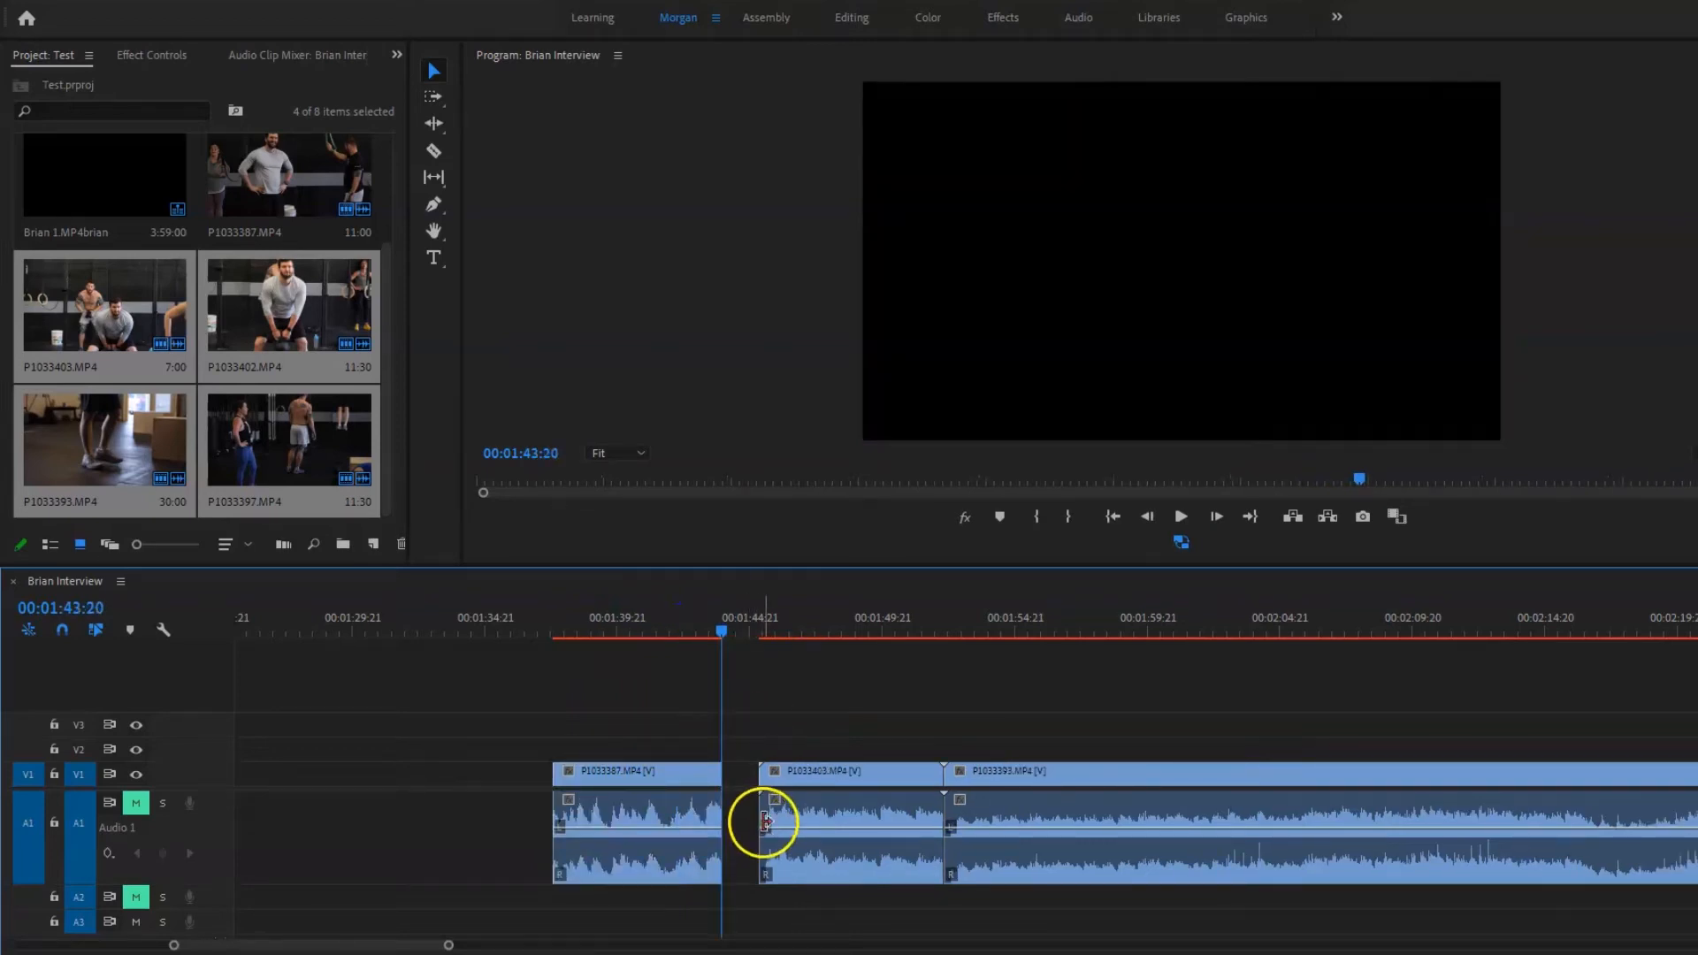
Review clip P1033403 from its start and ripple-delete the whole clip from the timeline.
{"action": "left_click", "coordinate": [766, 831]}
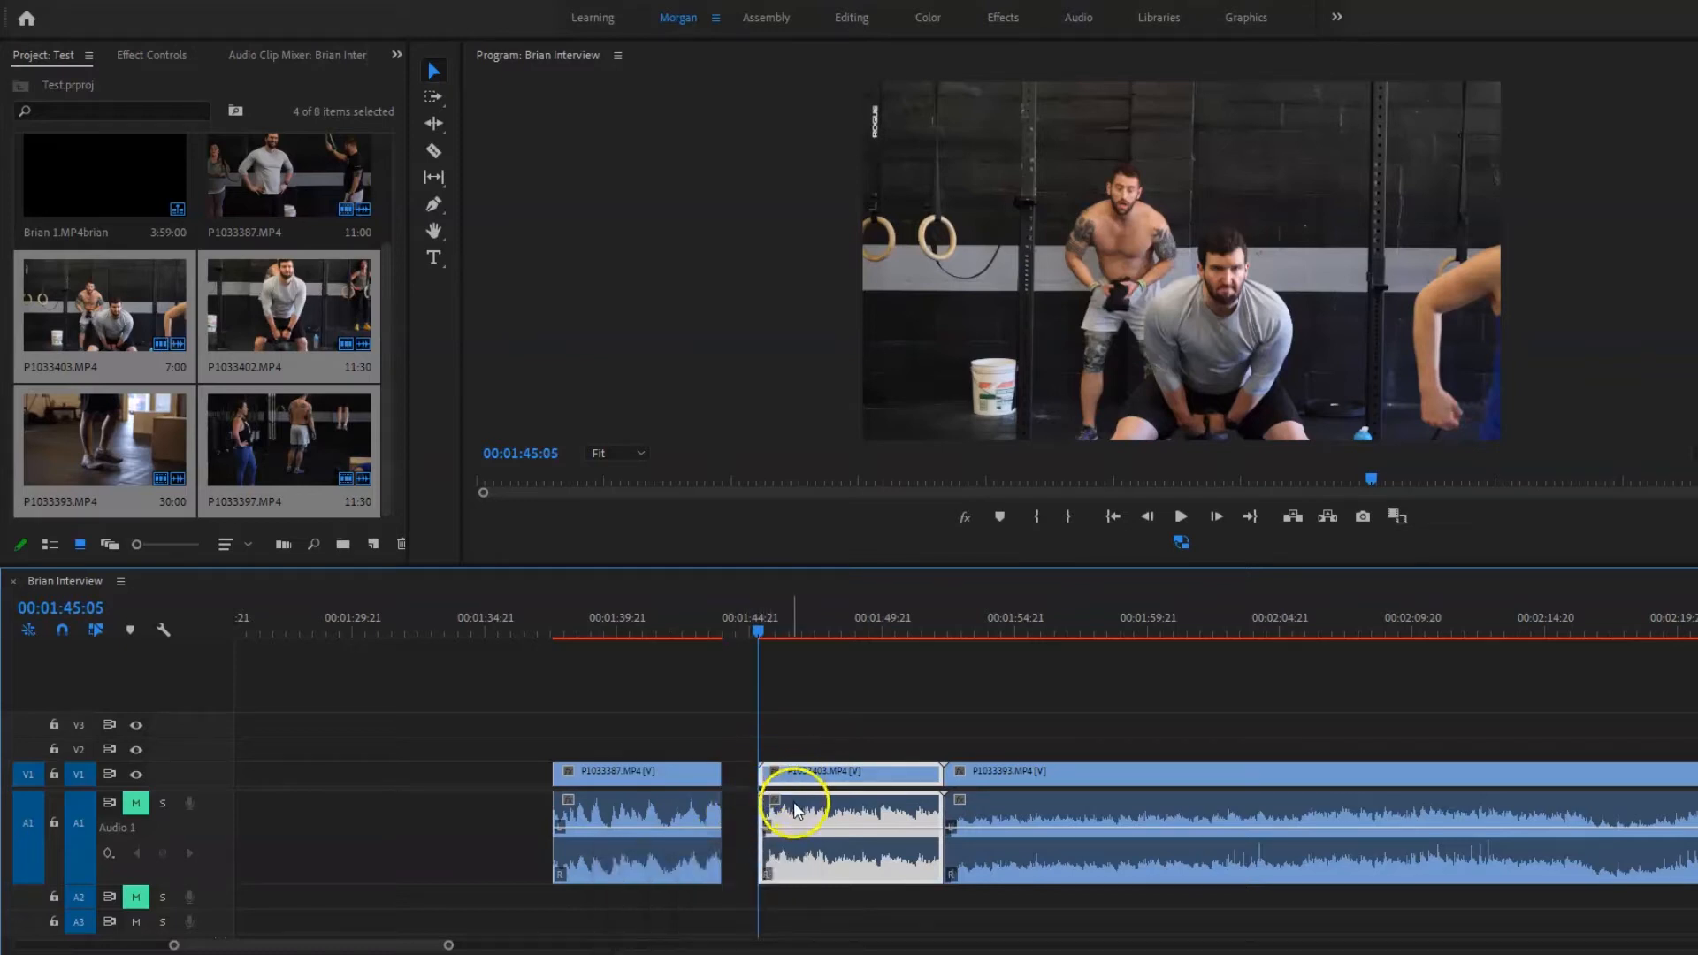
{"action": "key", "text": "space"}
{"action": "key", "text": "space"}
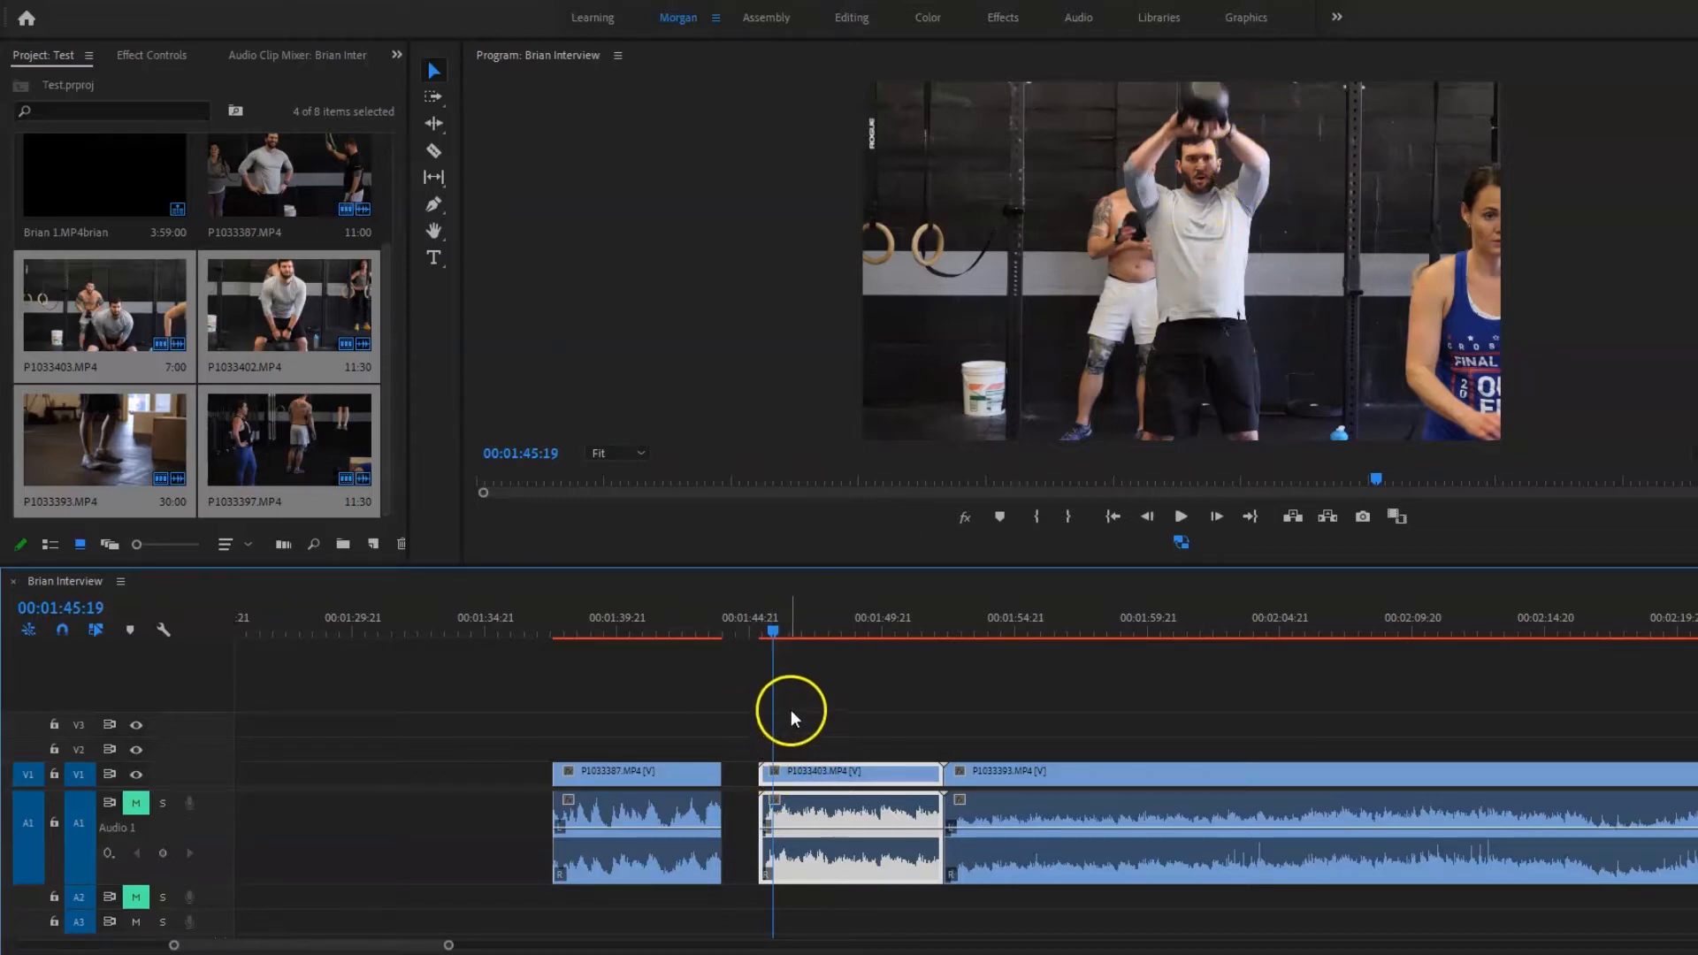
{"action": "key", "text": "Up"}
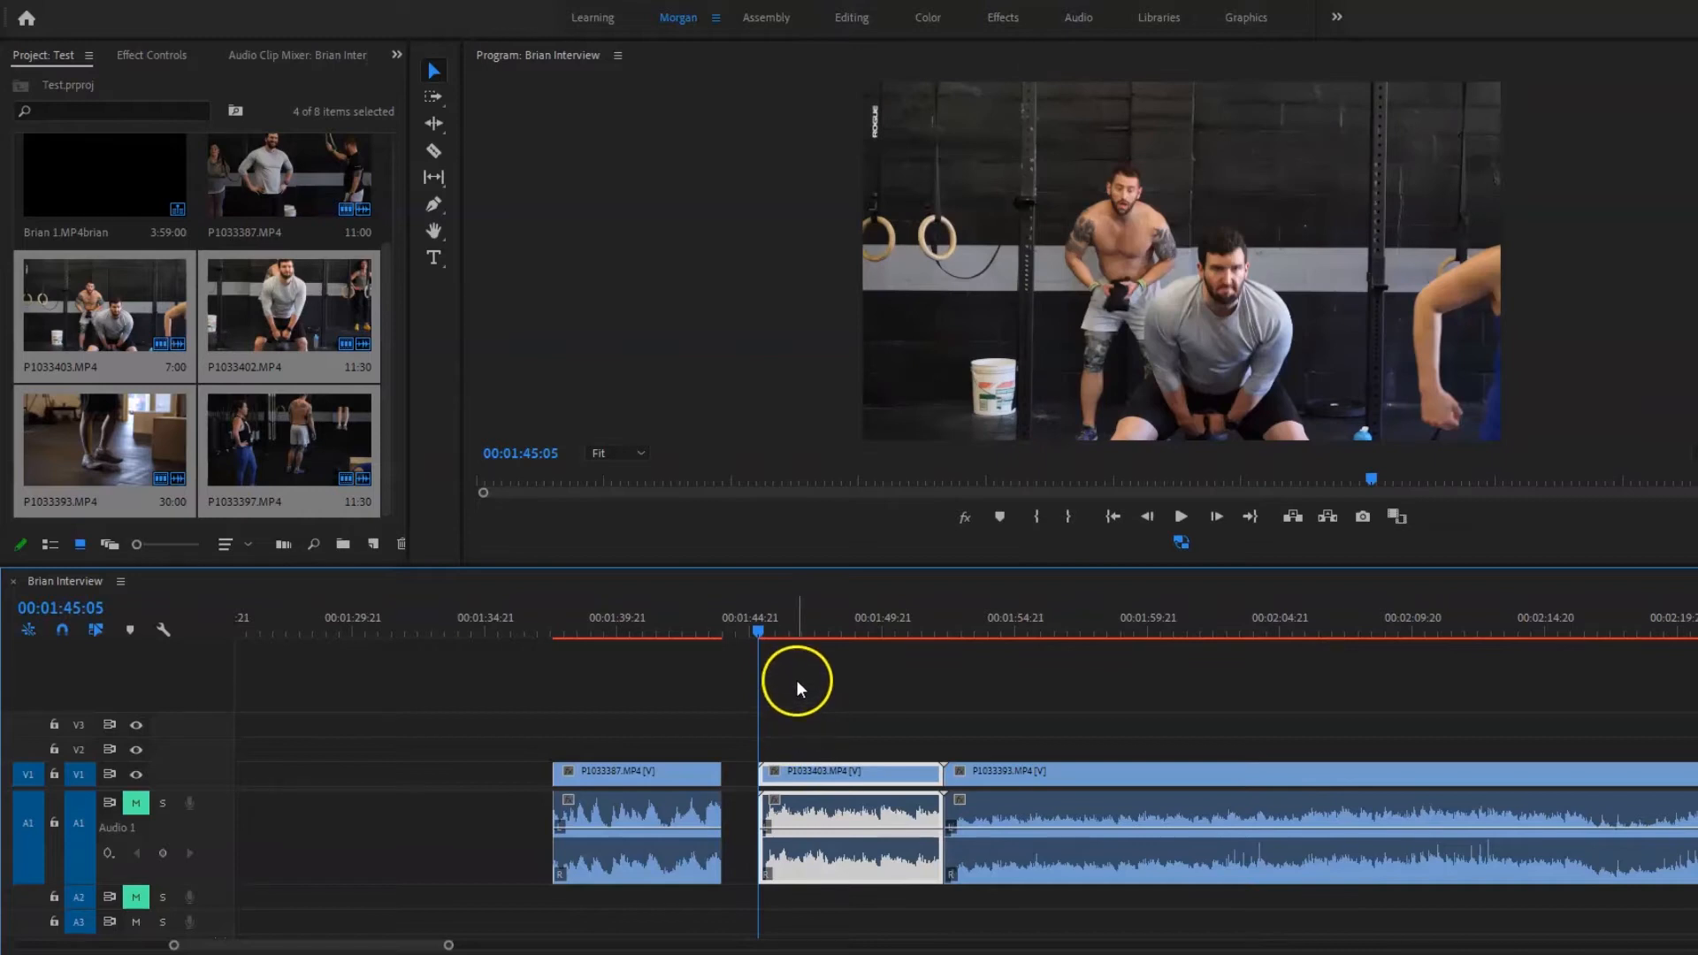
{"action": "key", "text": "space"}
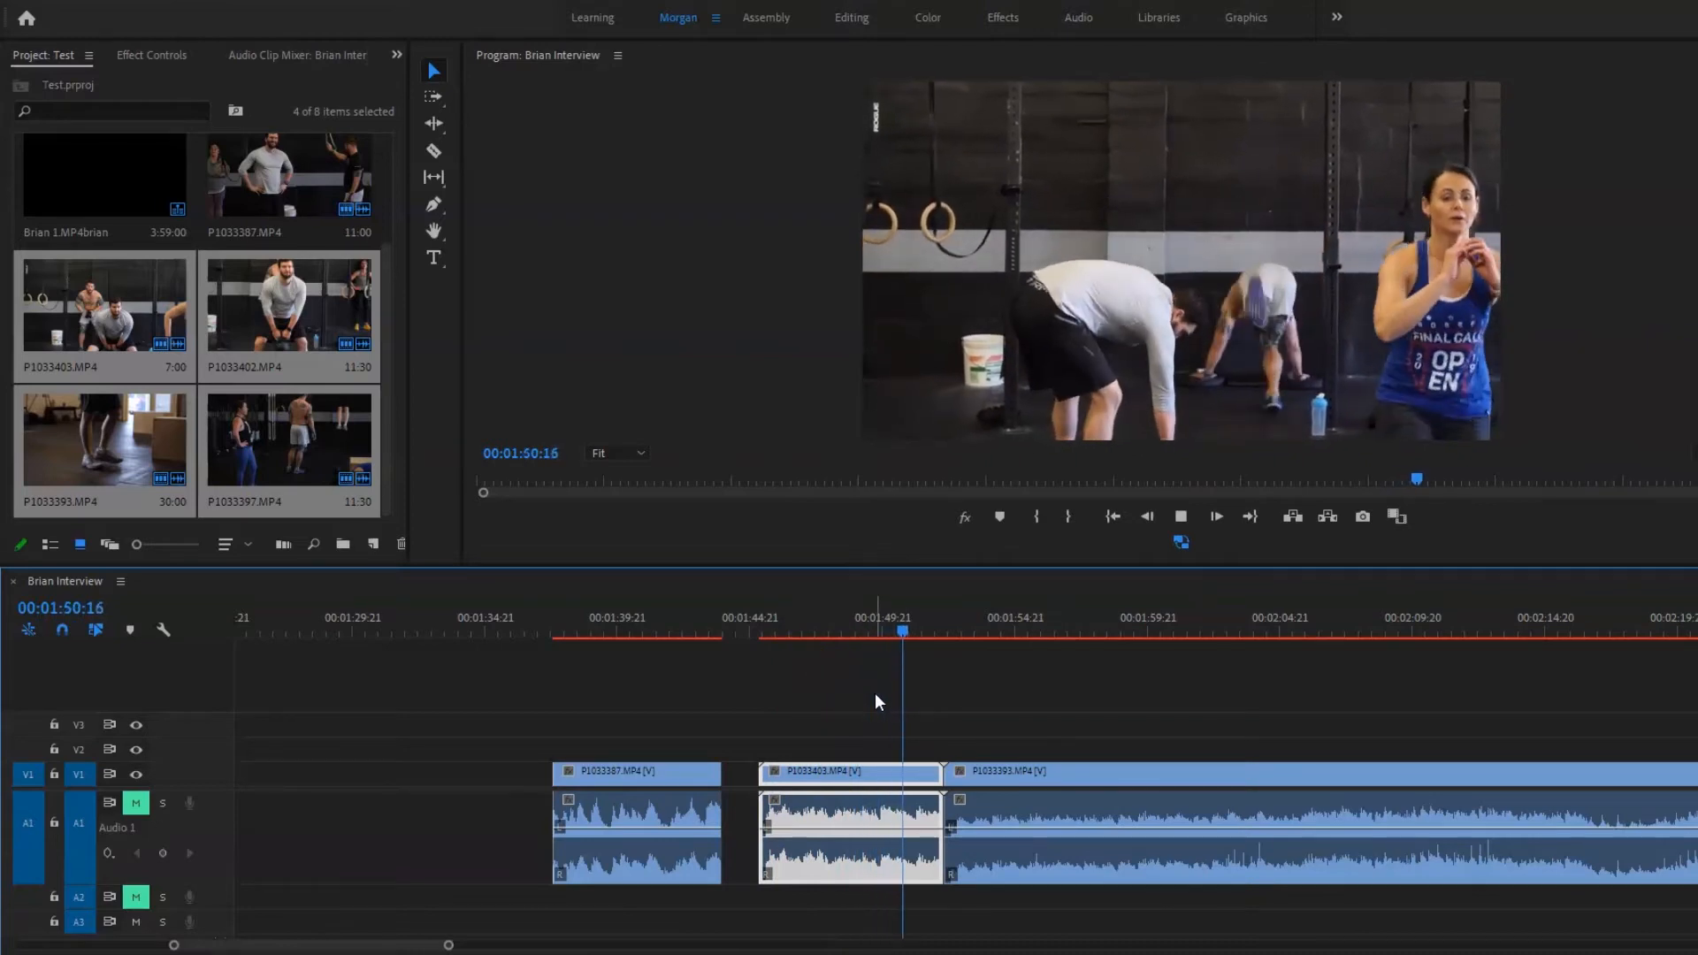
{"action": "key", "text": "space"}
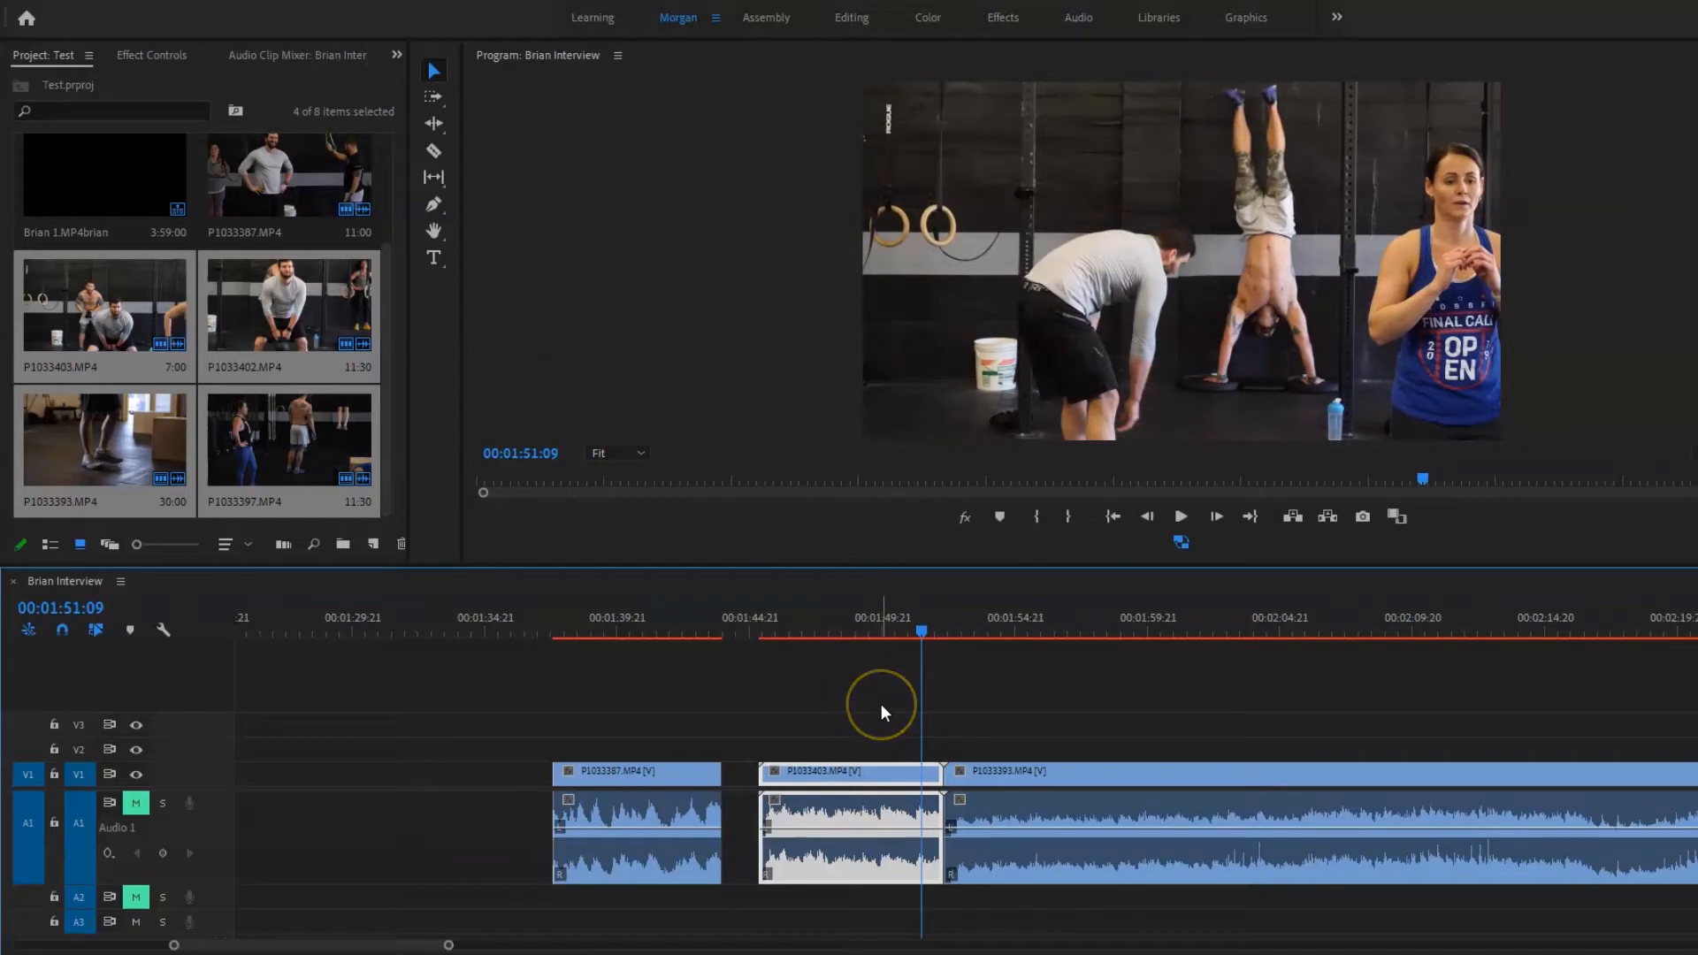
{"action": "key", "text": "shift+Delete"}
Play clip P1033393, split it at 00:02:02:23 and ripple-delete the part before the cut.
{"action": "key", "text": "space"}
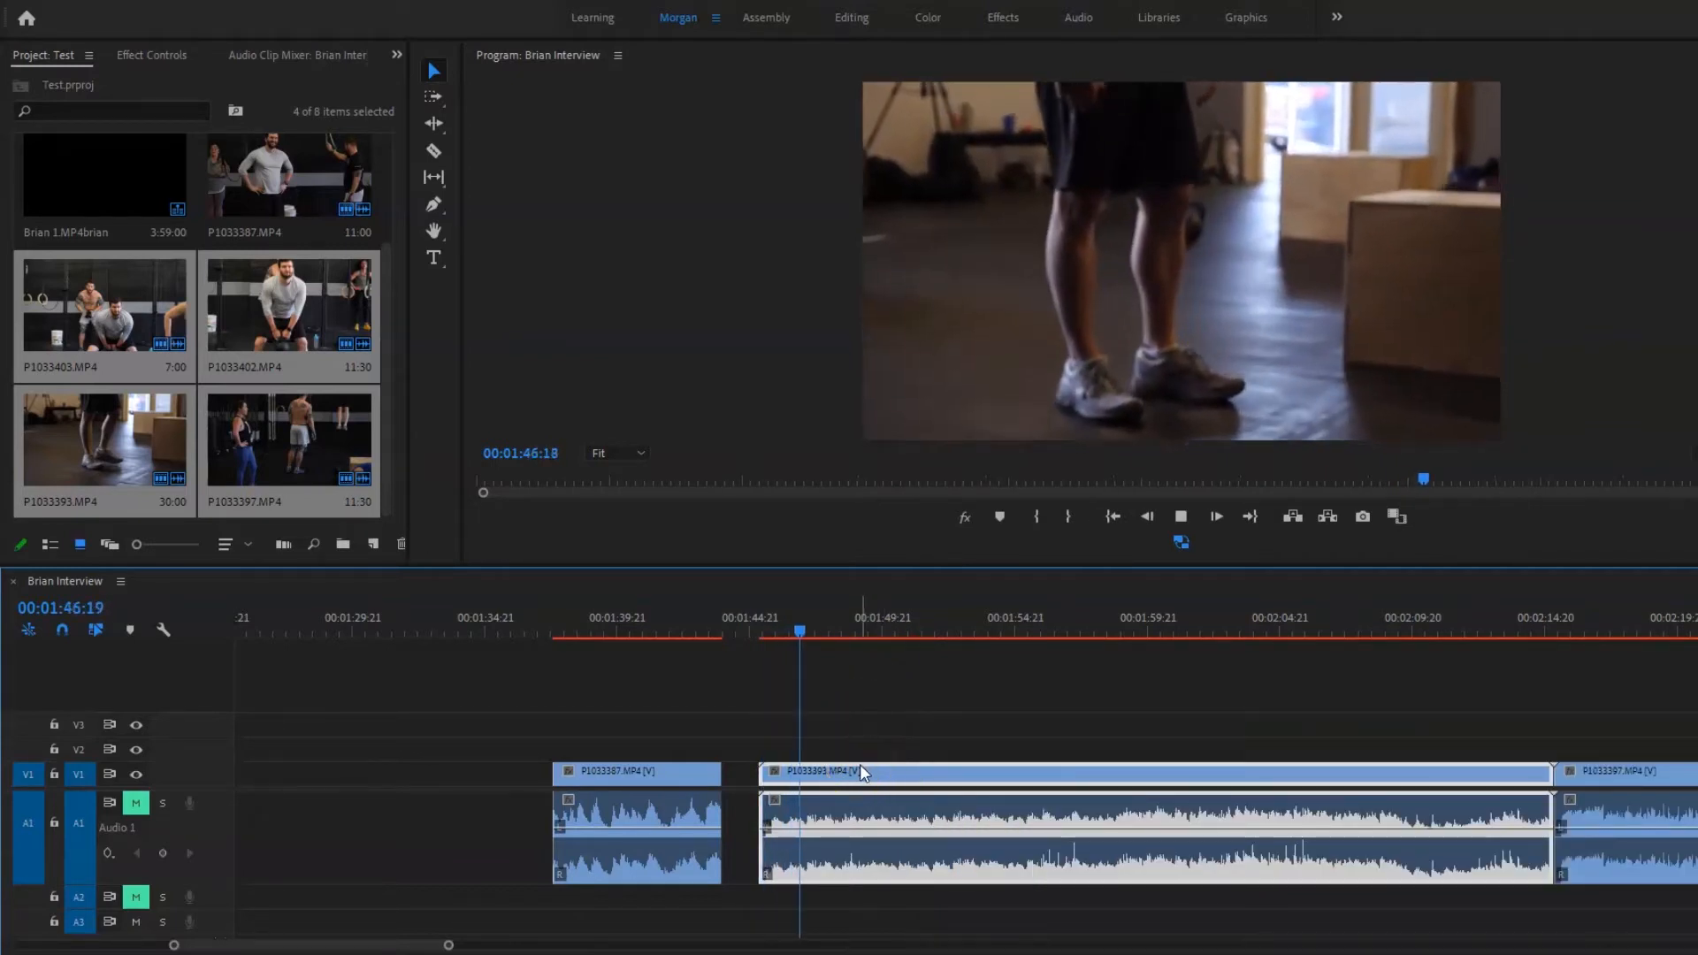
{"action": "scroll", "coordinate": [861, 759], "scroll_direction": "down", "scroll_amount": 2}
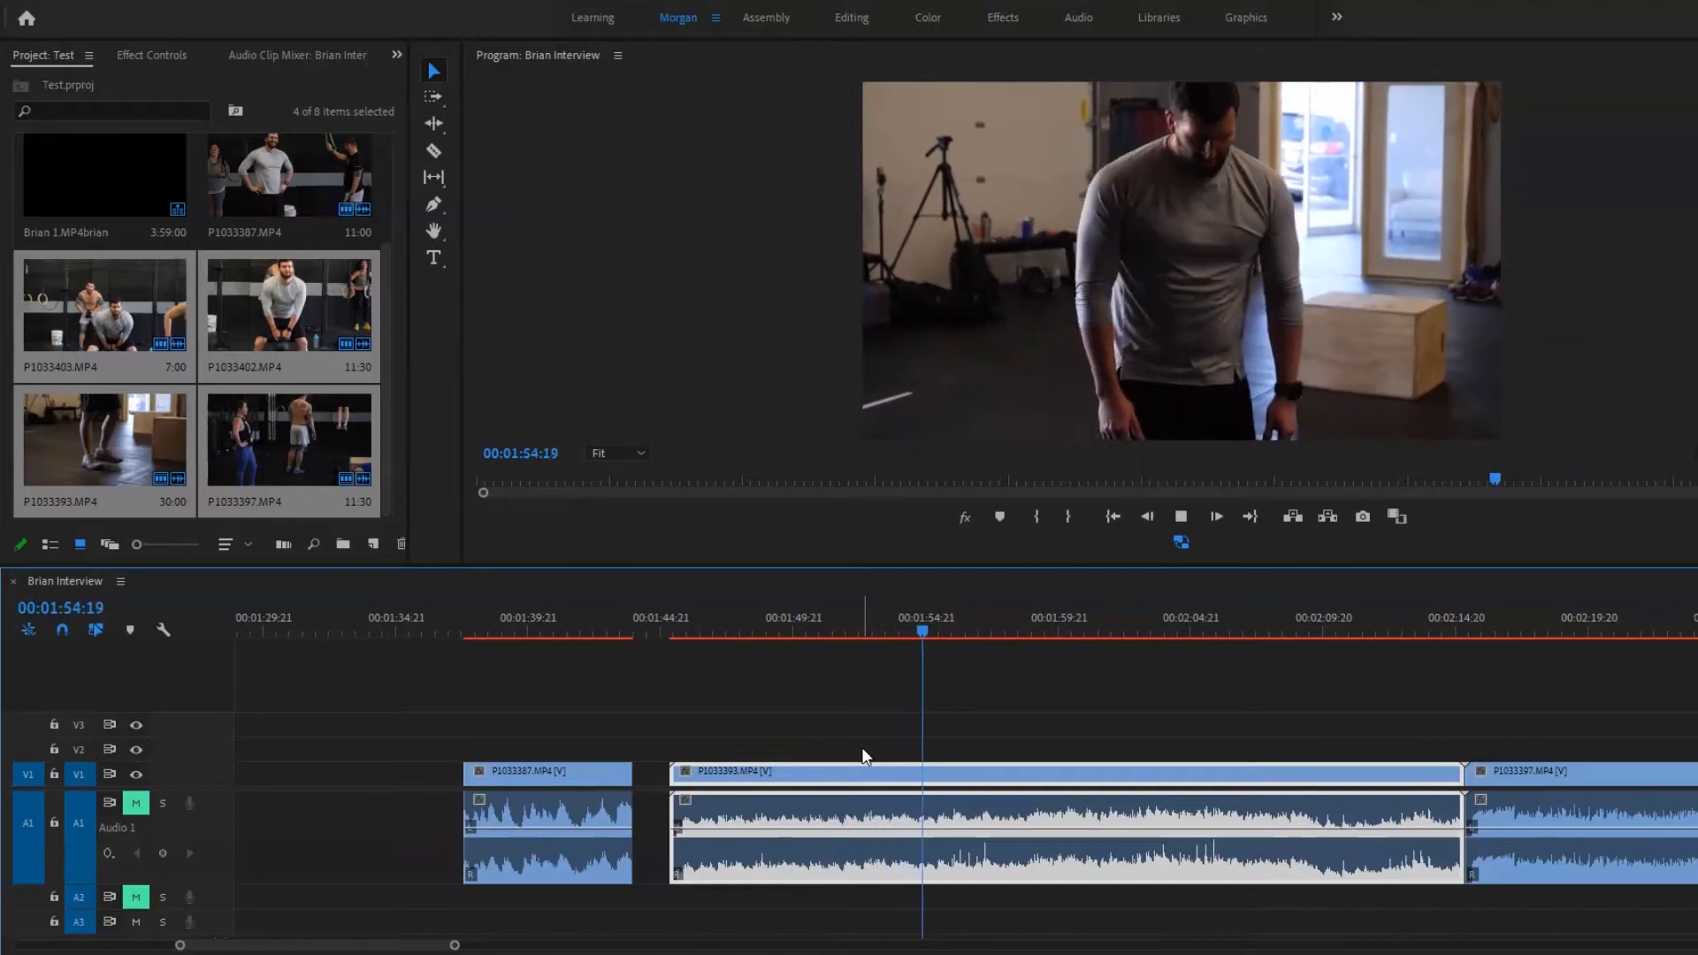
{"action": "left_click", "coordinate": [848, 747]}
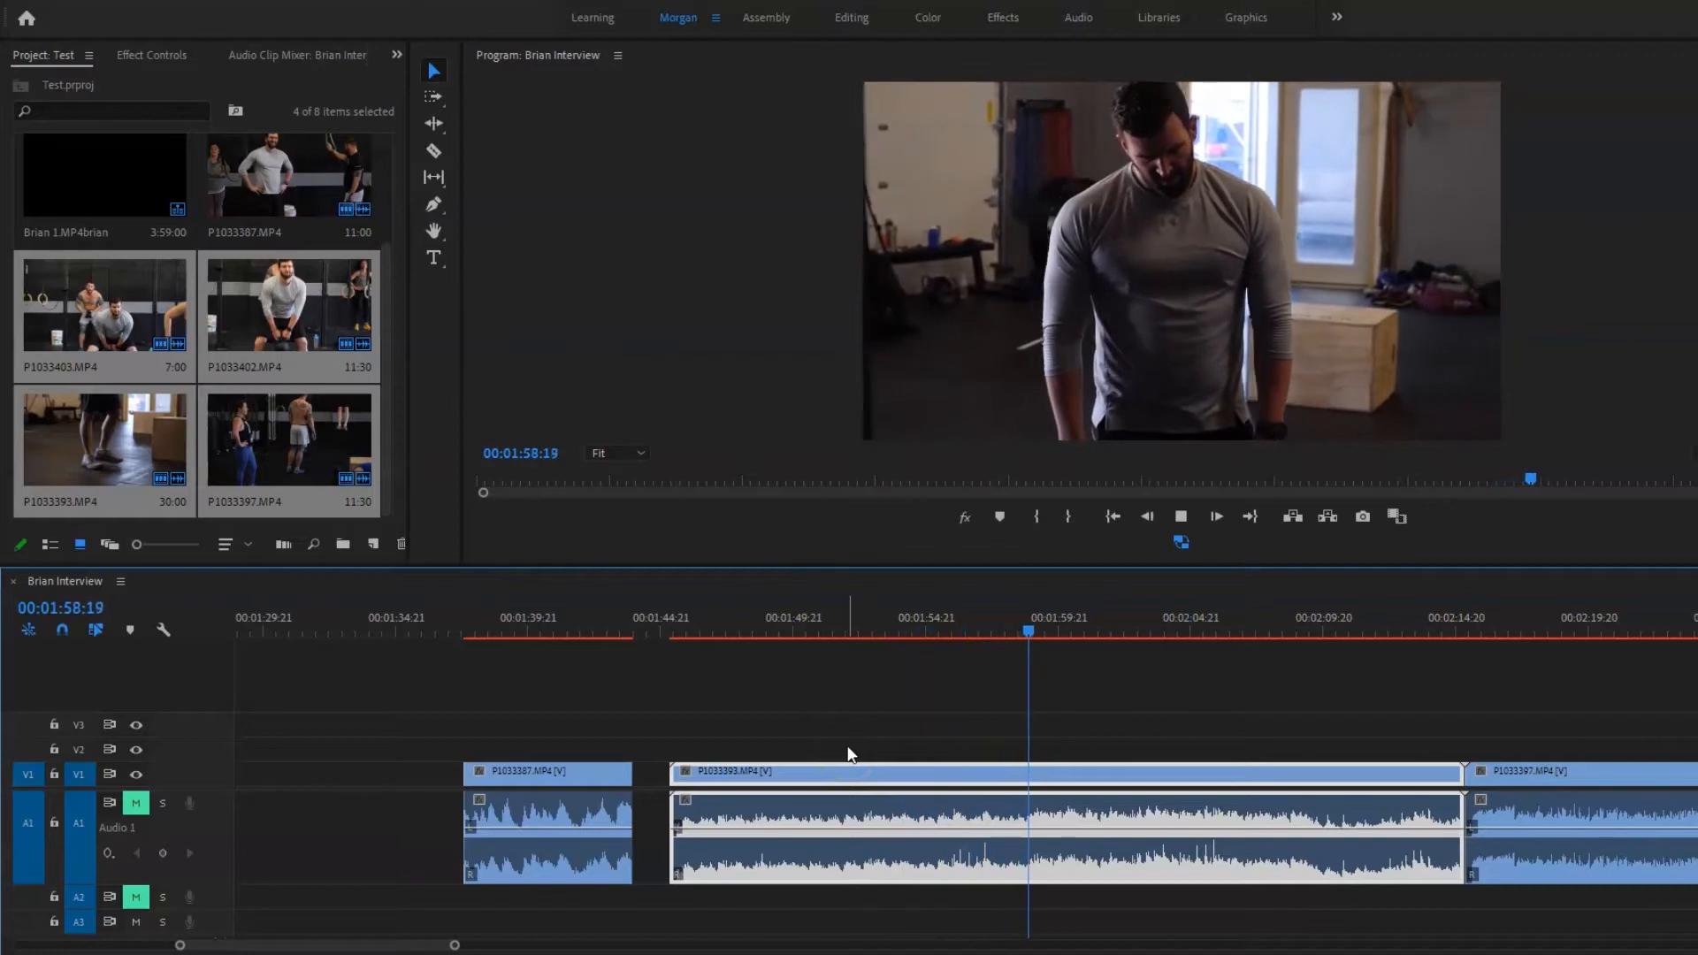
{"action": "left_click", "coordinate": [864, 772]}
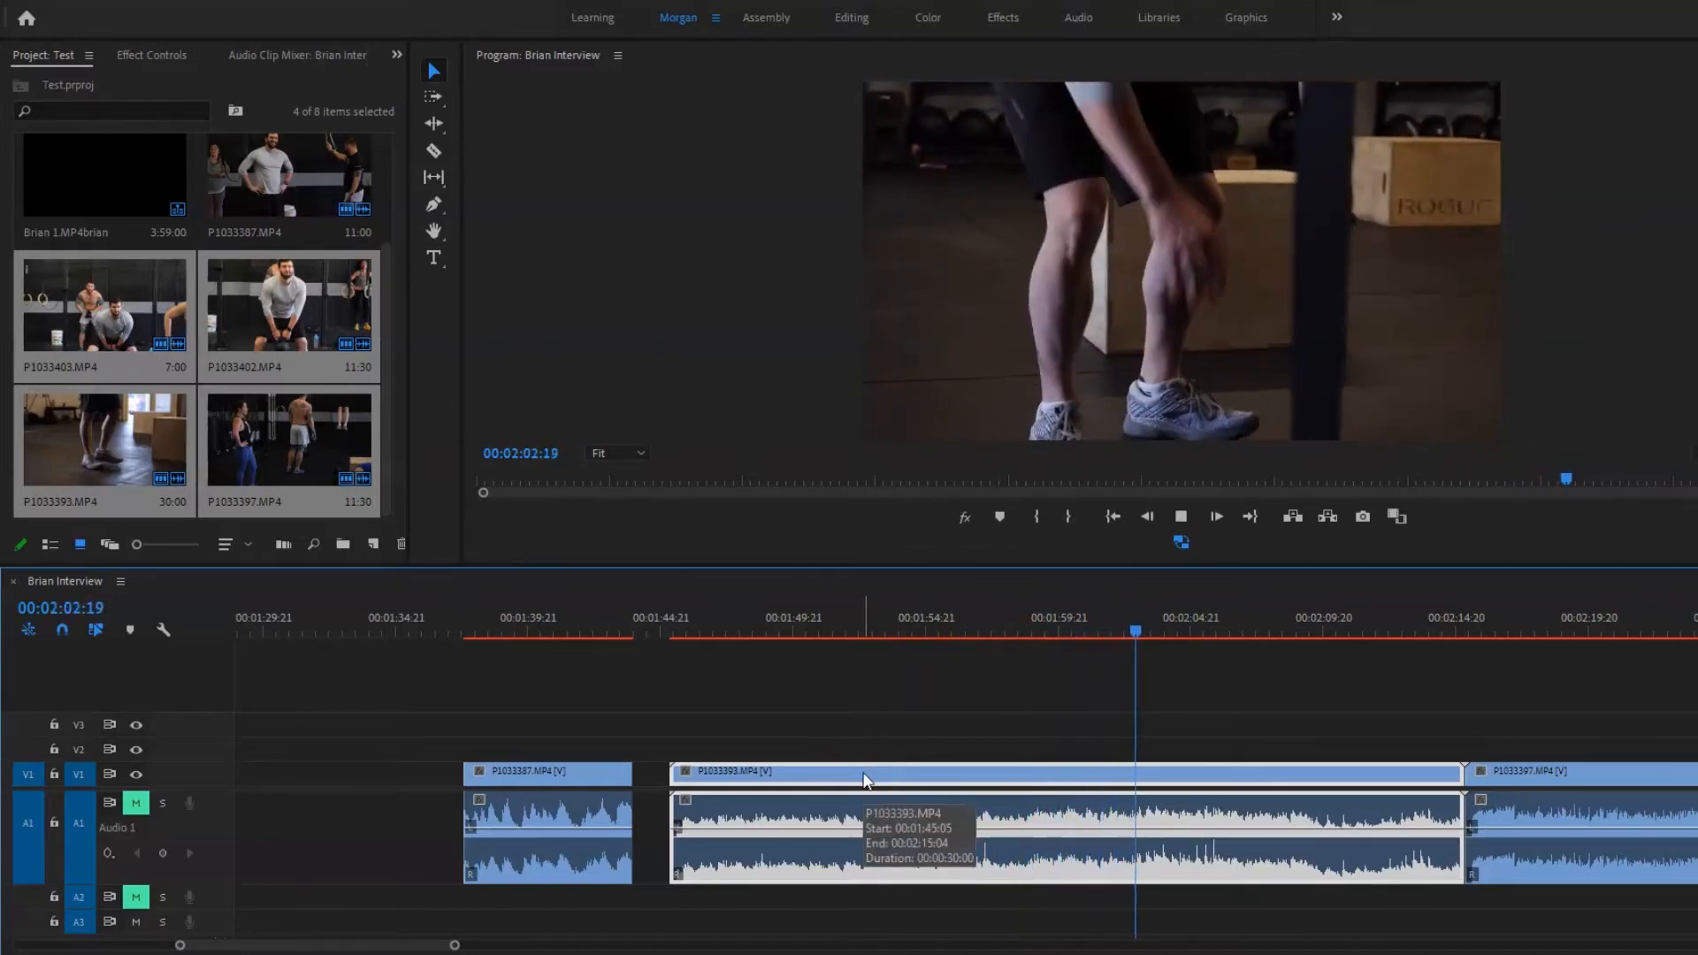
{"action": "key", "text": "space"}
{"action": "left_click", "coordinate": [1062, 807]}
{"action": "key", "text": "ctrl+k"}
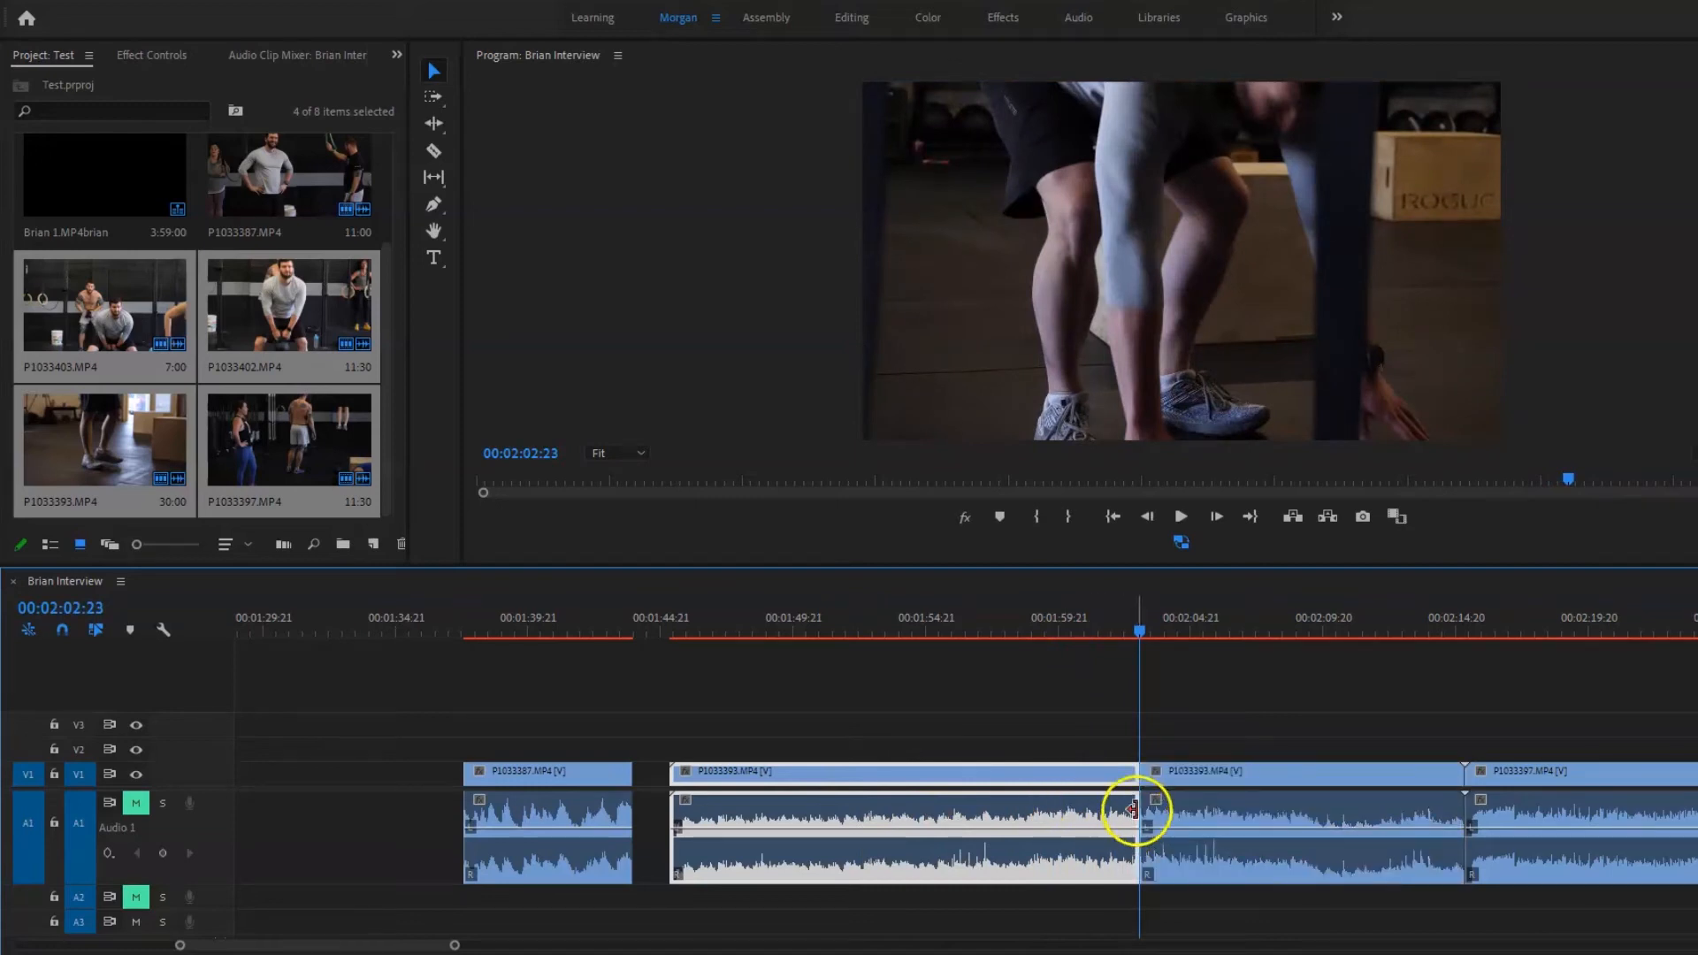
{"action": "key", "text": "shift+Delete"}
Review the remaining P1033393 footage, split it at 00:01:56:10 and ripple-delete the short end part.
{"action": "key", "text": "space"}
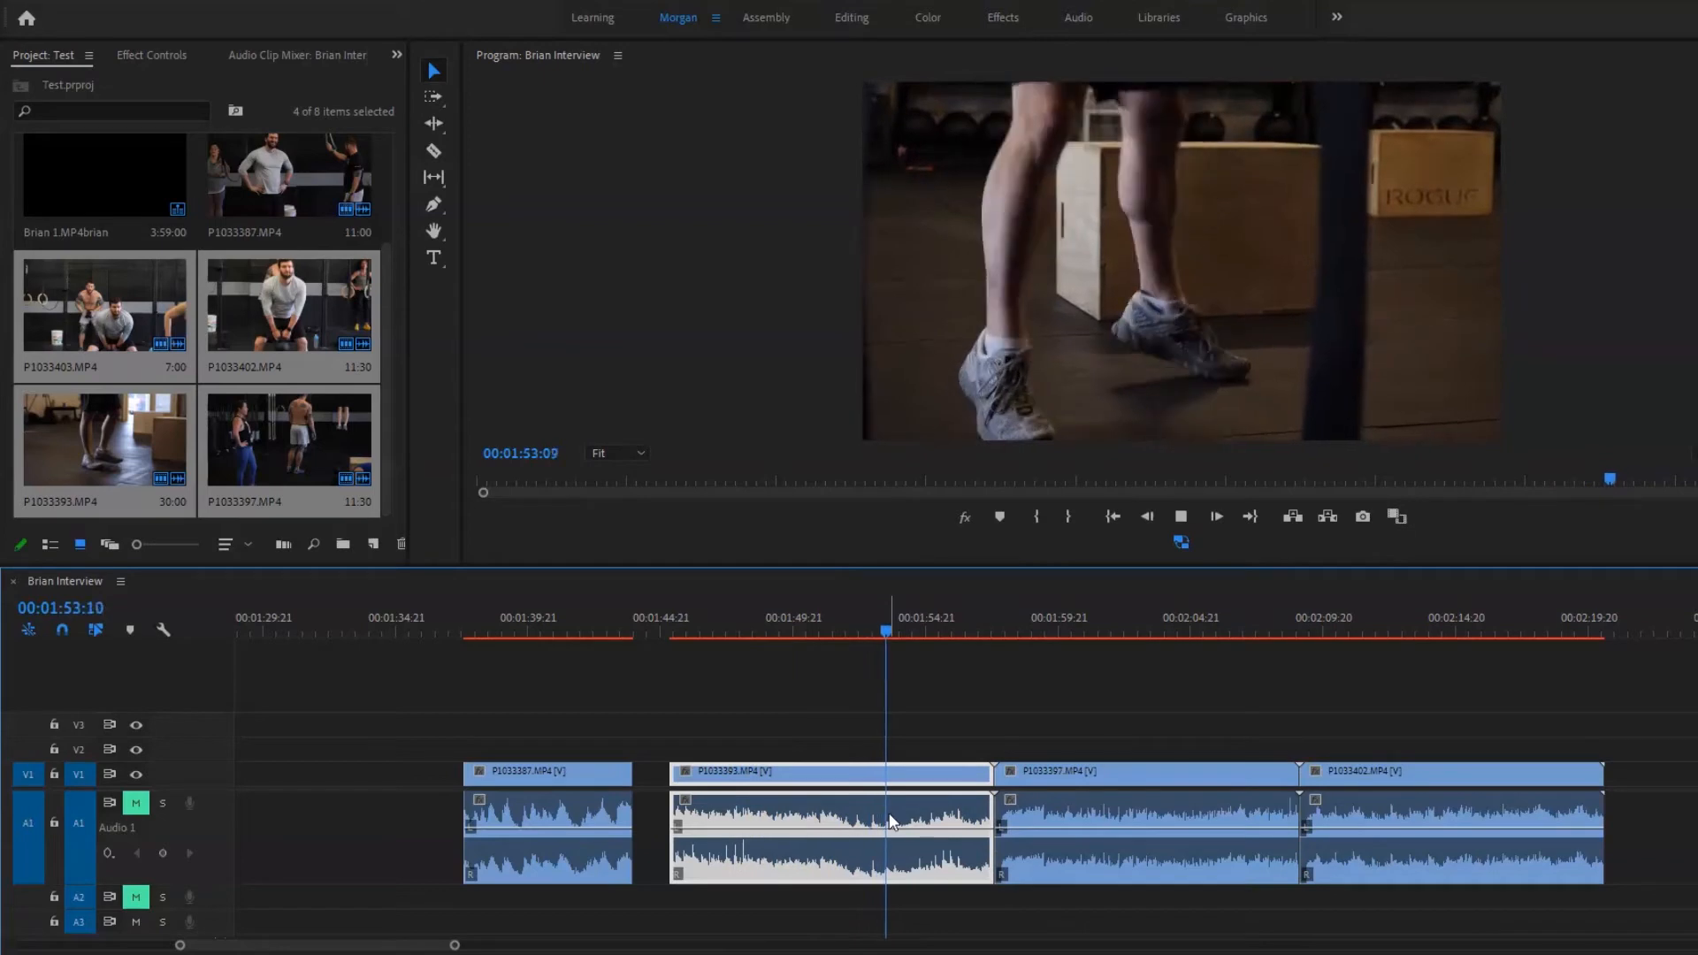
{"action": "key", "text": "space"}
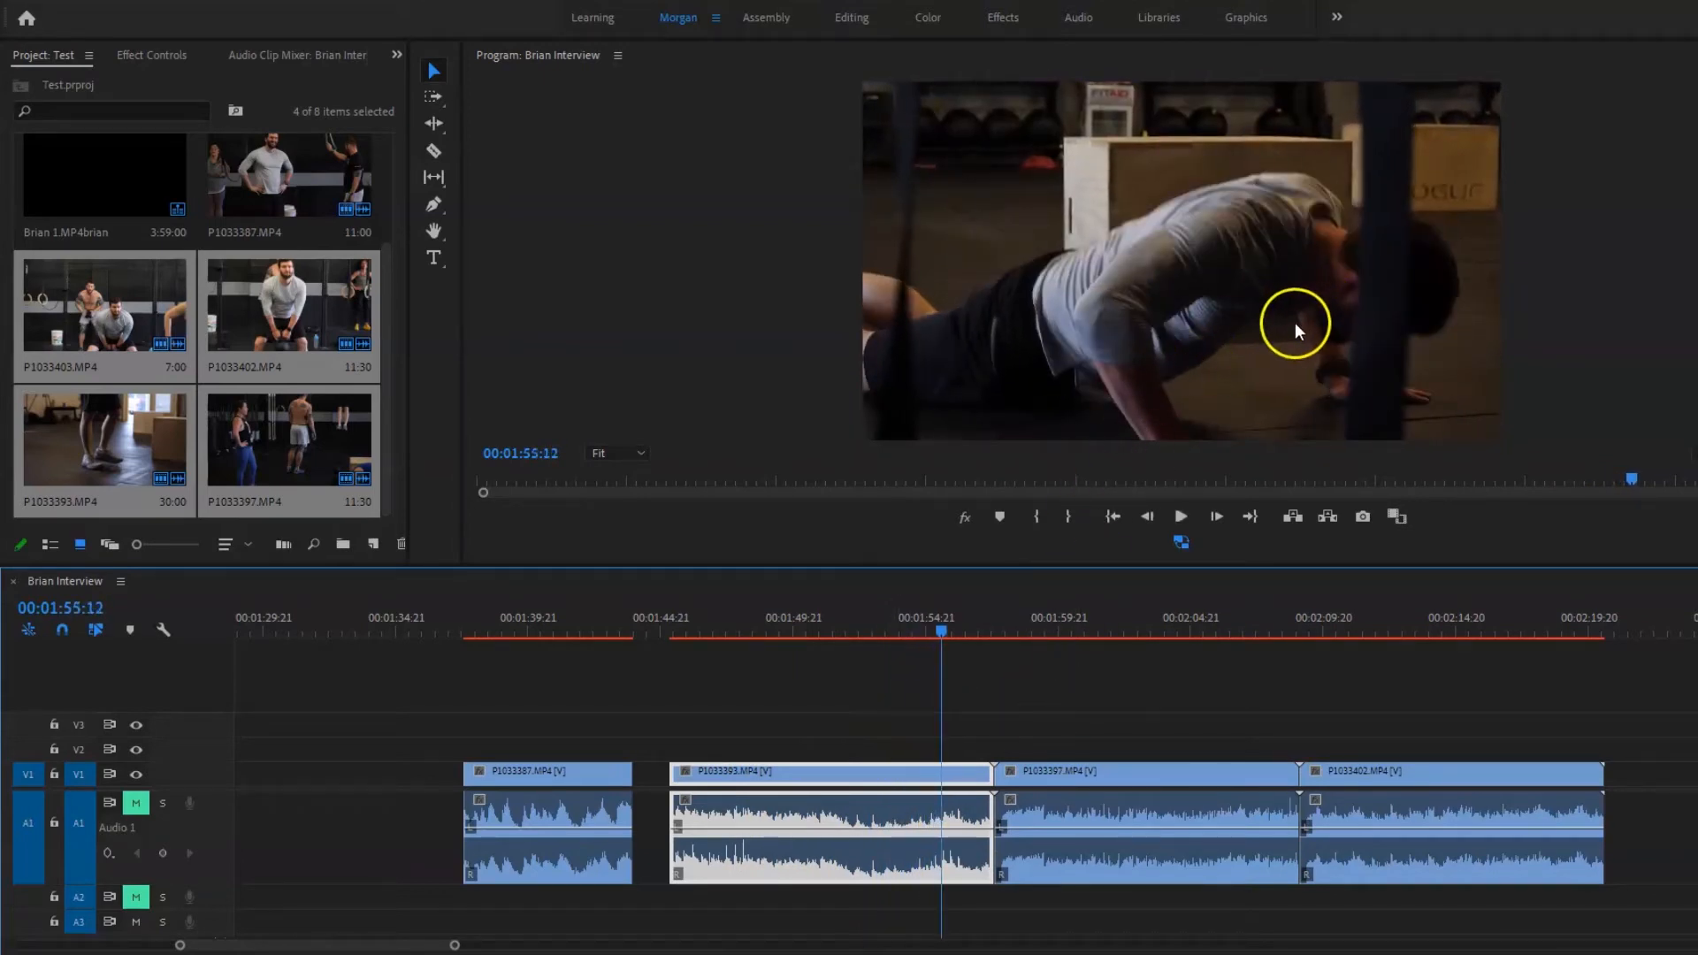
{"action": "key", "text": "space"}
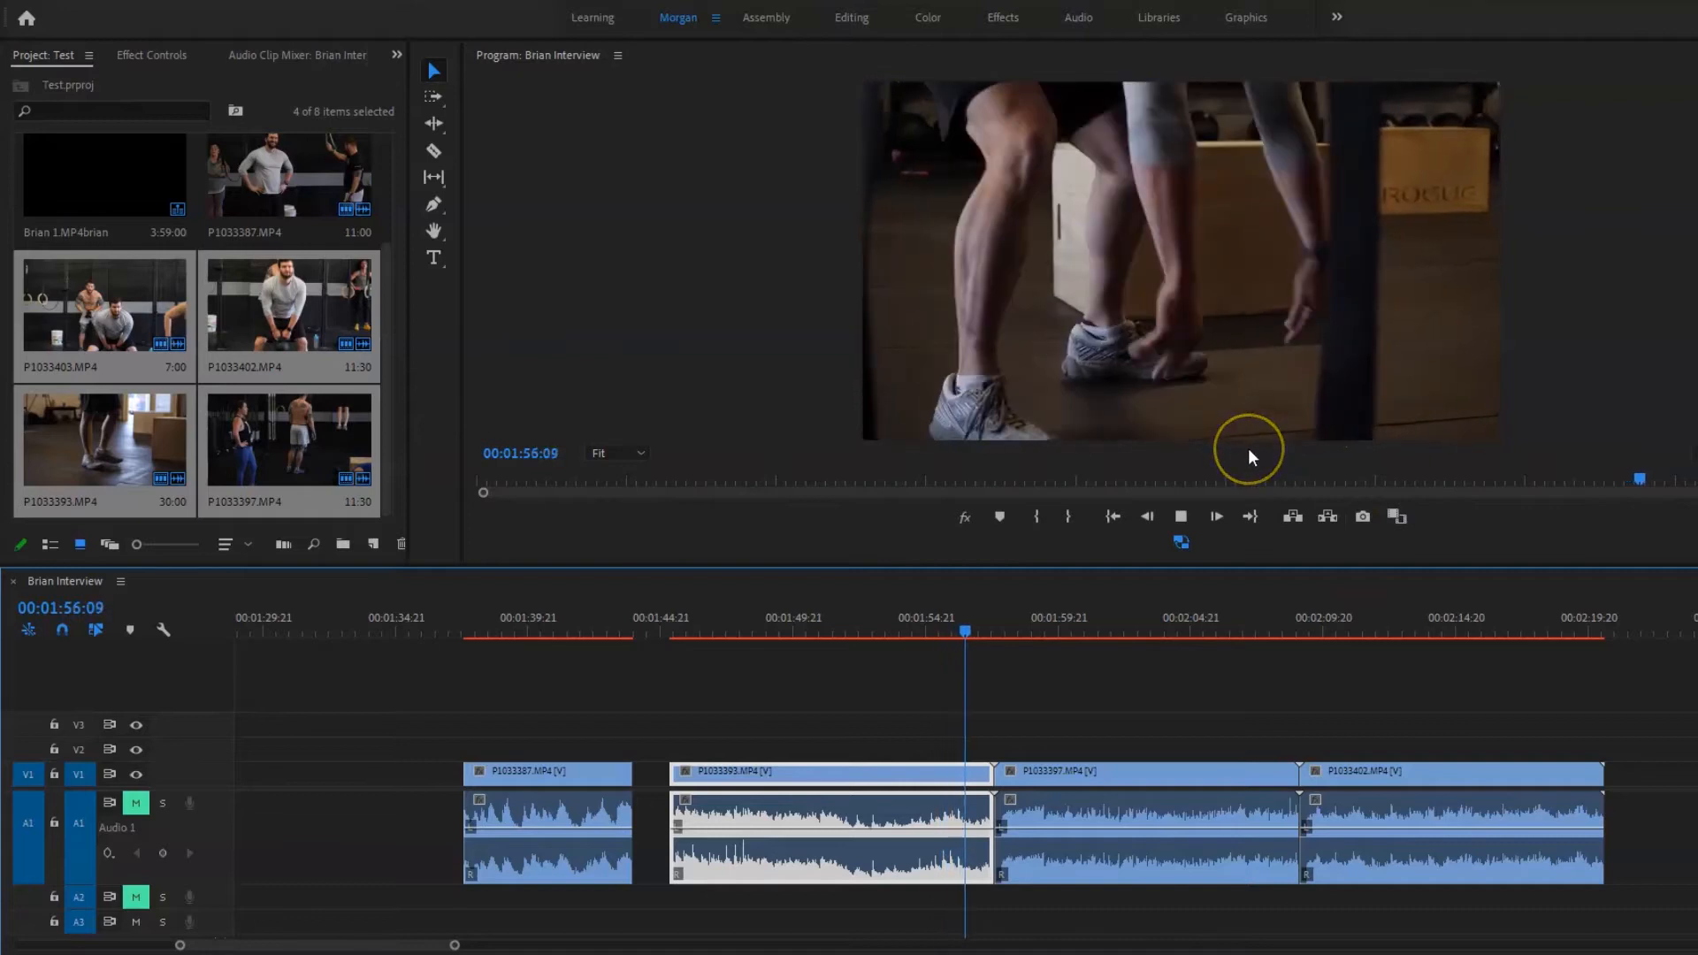
{"action": "key", "text": "space"}
{"action": "key", "text": "Left"}
{"action": "key", "text": "Left"}
{"action": "key", "text": "Left"}
{"action": "key", "text": "Left"}
{"action": "key", "text": "Left"}
{"action": "key", "text": "Left"}
{"action": "key", "text": "Left"}
{"action": "key", "text": "Left"}
{"action": "key", "text": "Left"}
{"action": "key", "text": "Left"}
{"action": "key", "text": "Left"}
{"action": "key", "text": "Left"}
{"action": "key", "text": "Left"}
{"action": "key", "text": "Left"}
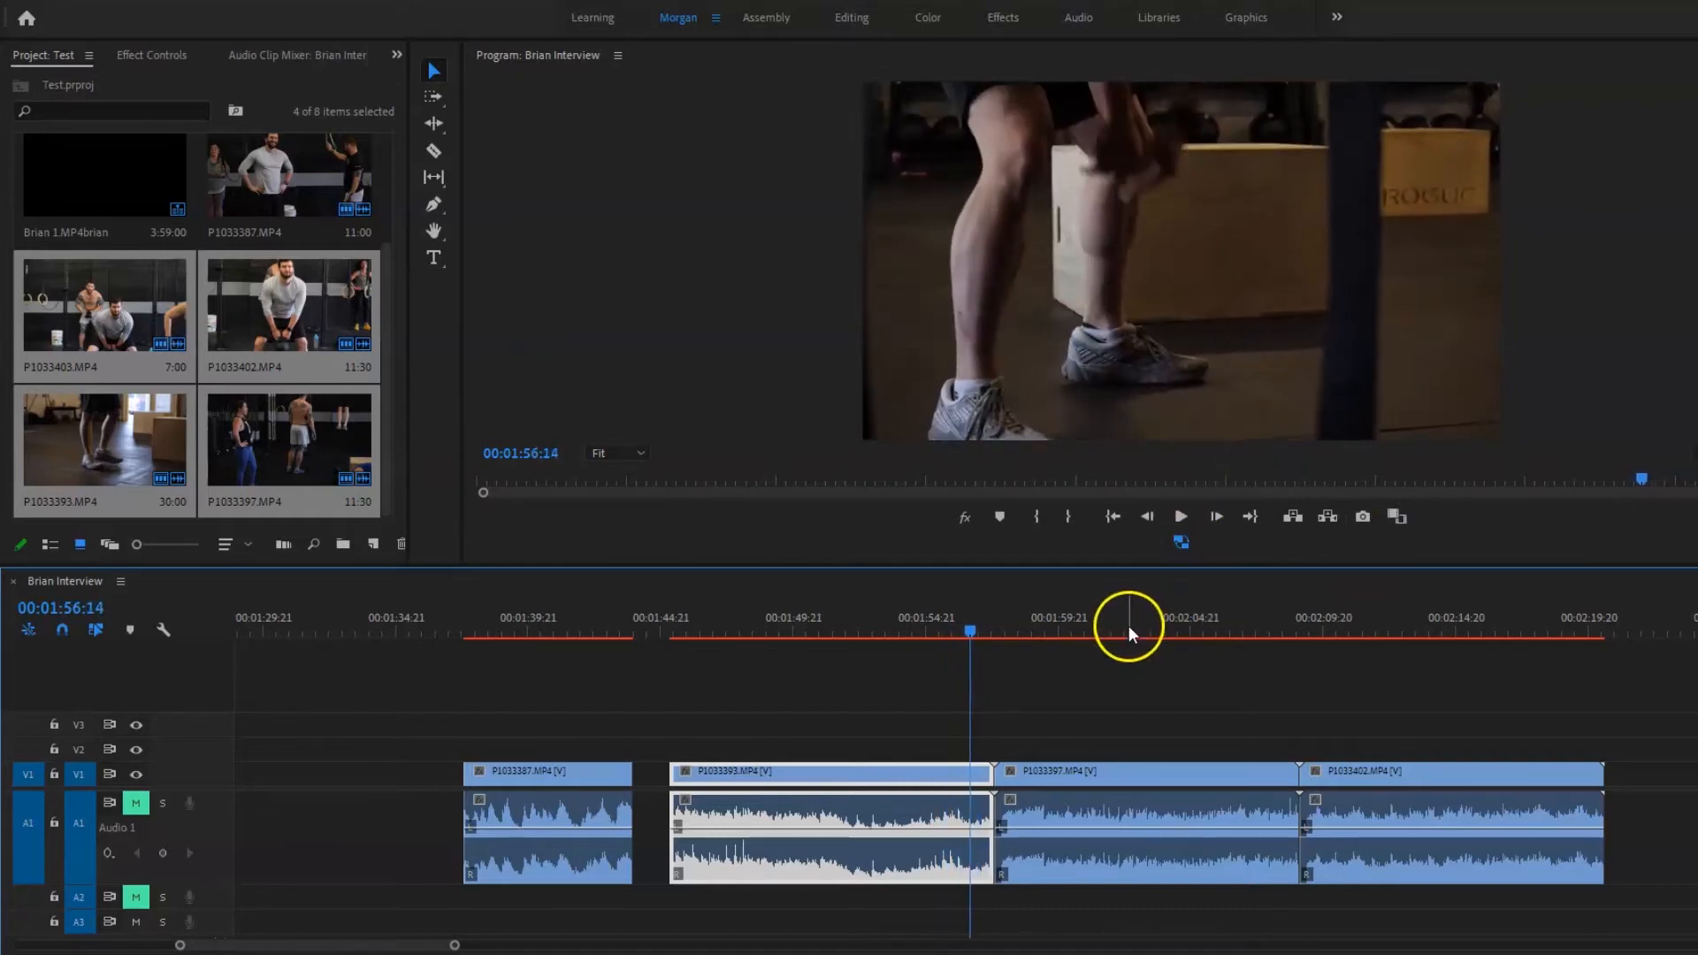
{"action": "key", "text": "ctrl+k"}
{"action": "left_click", "coordinate": [978, 808]}
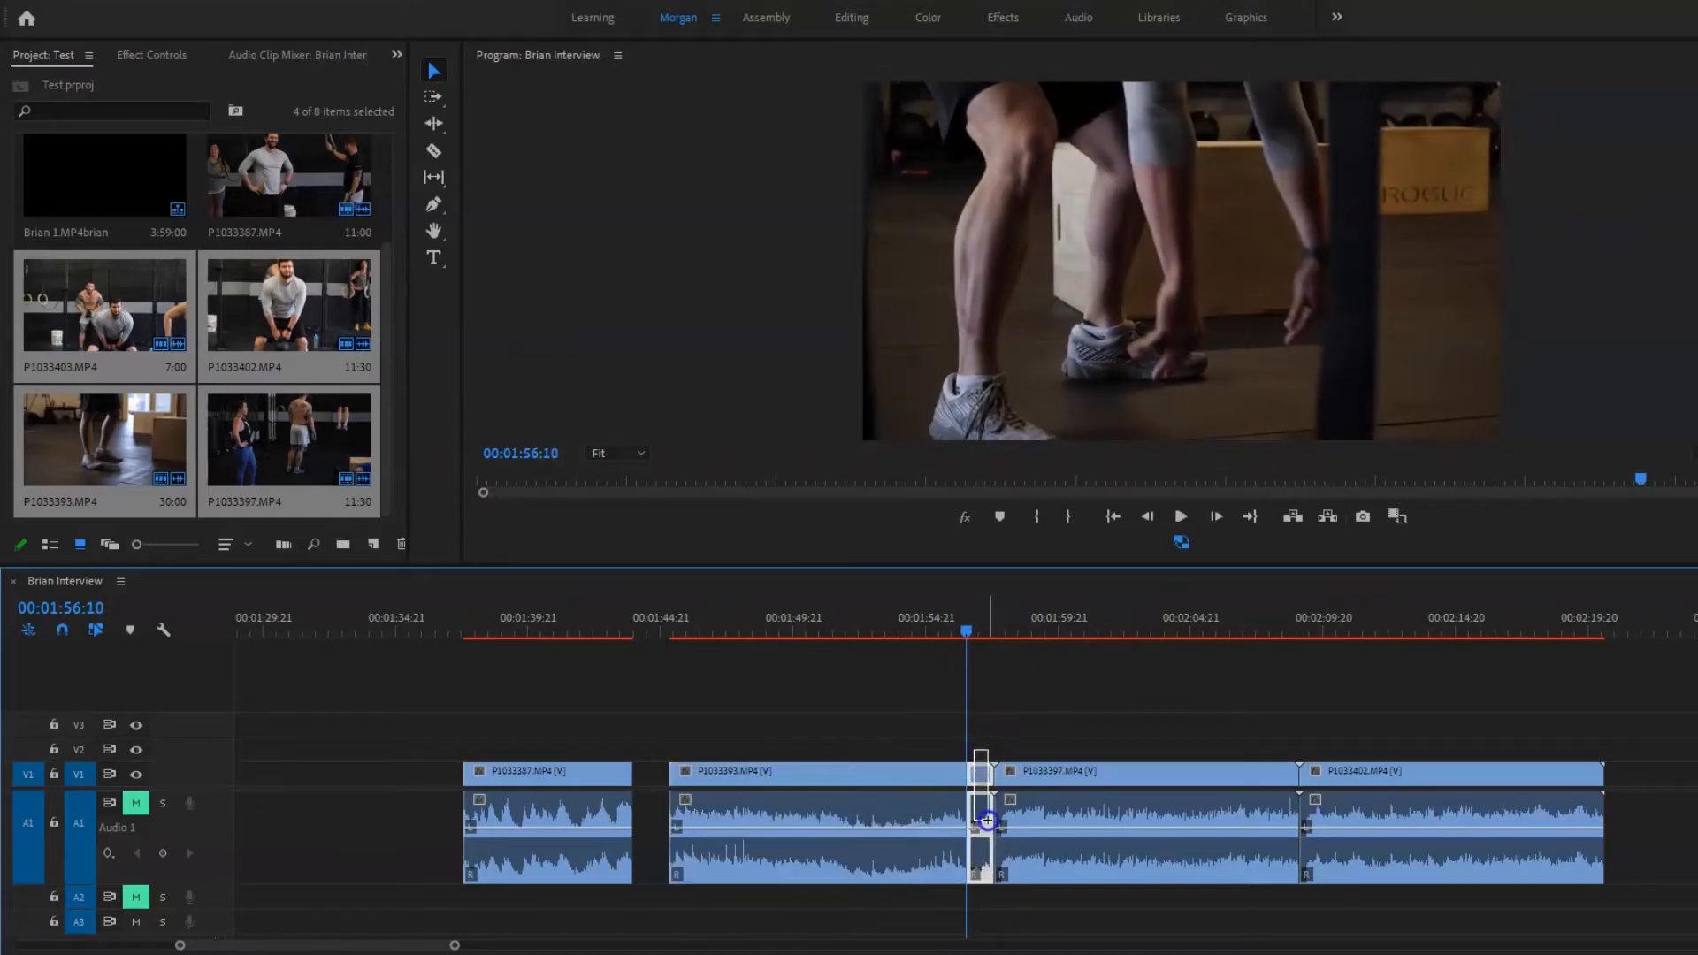
{"action": "key", "text": "shift+Delete"}
Review clip P1033397 and ripple-delete the whole clip from the timeline.
{"action": "key", "text": "space"}
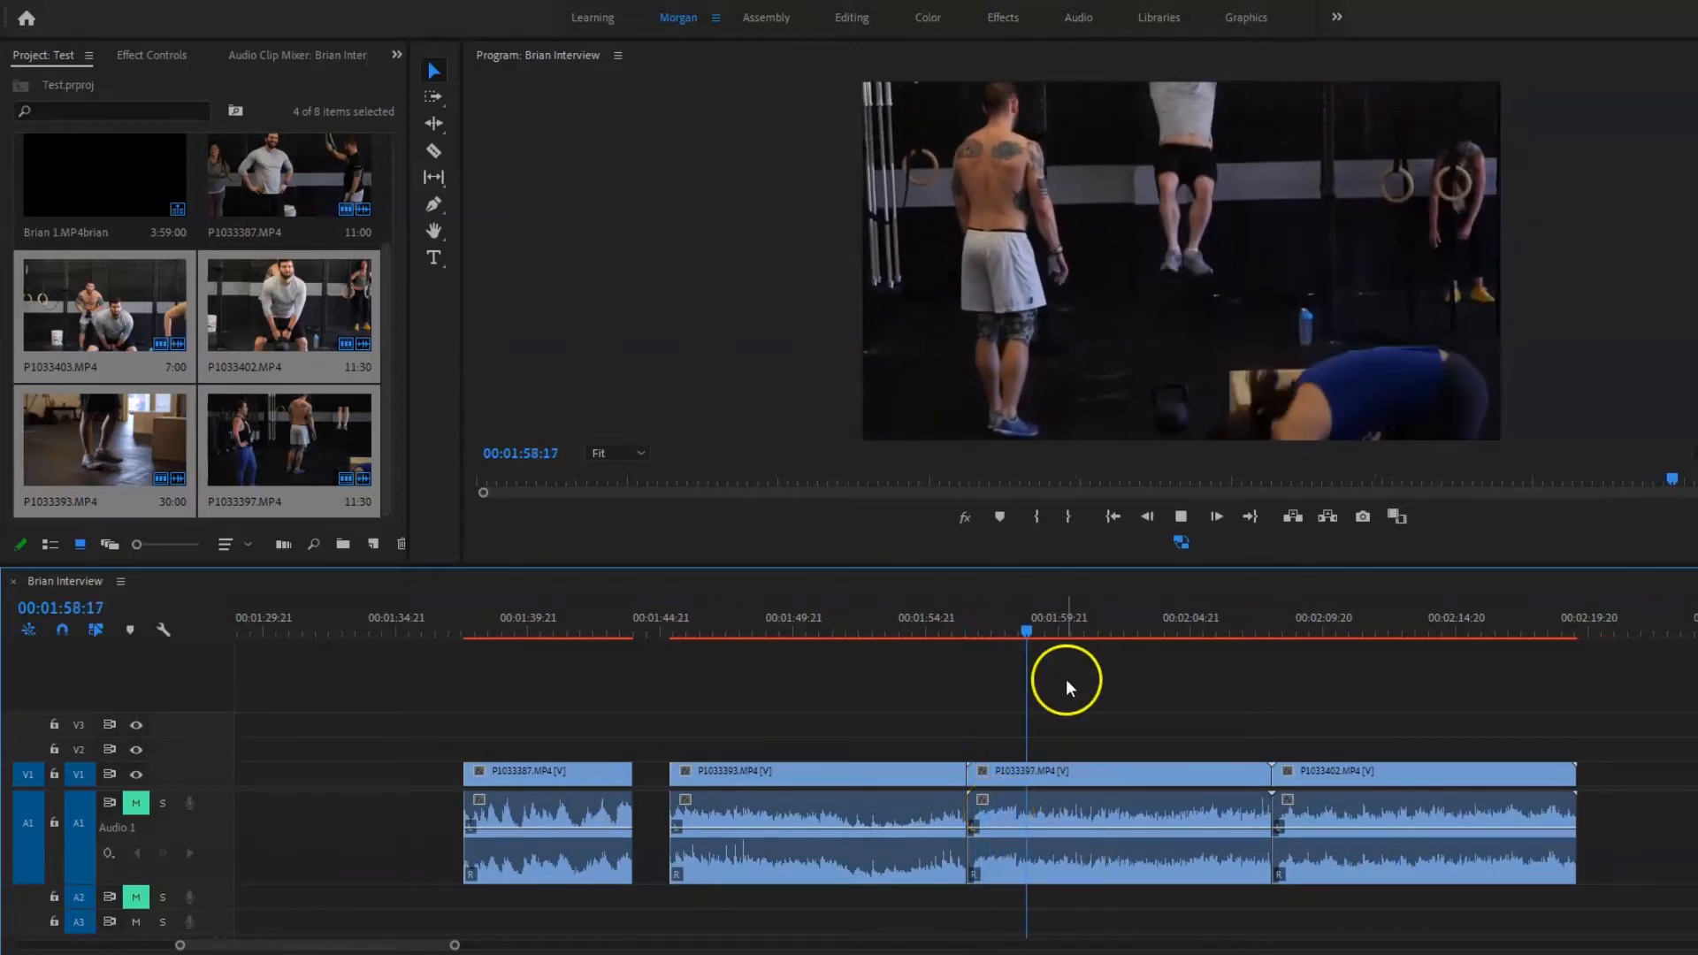
{"action": "key", "text": "minus"}
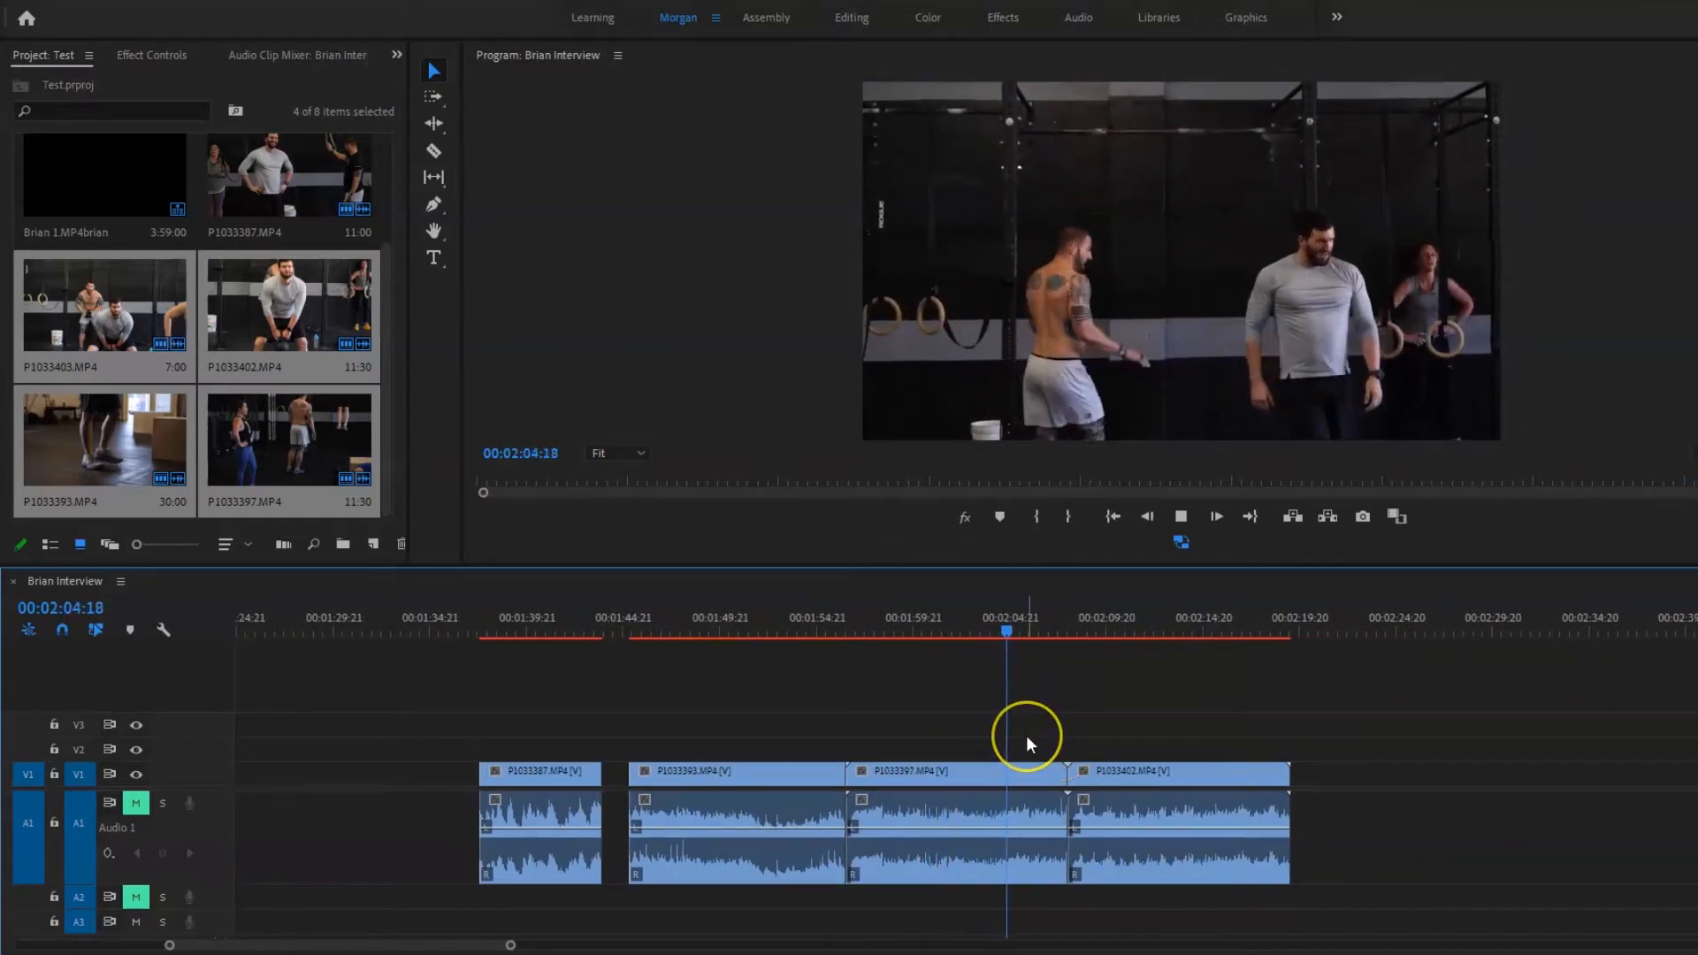
{"action": "key", "text": "space"}
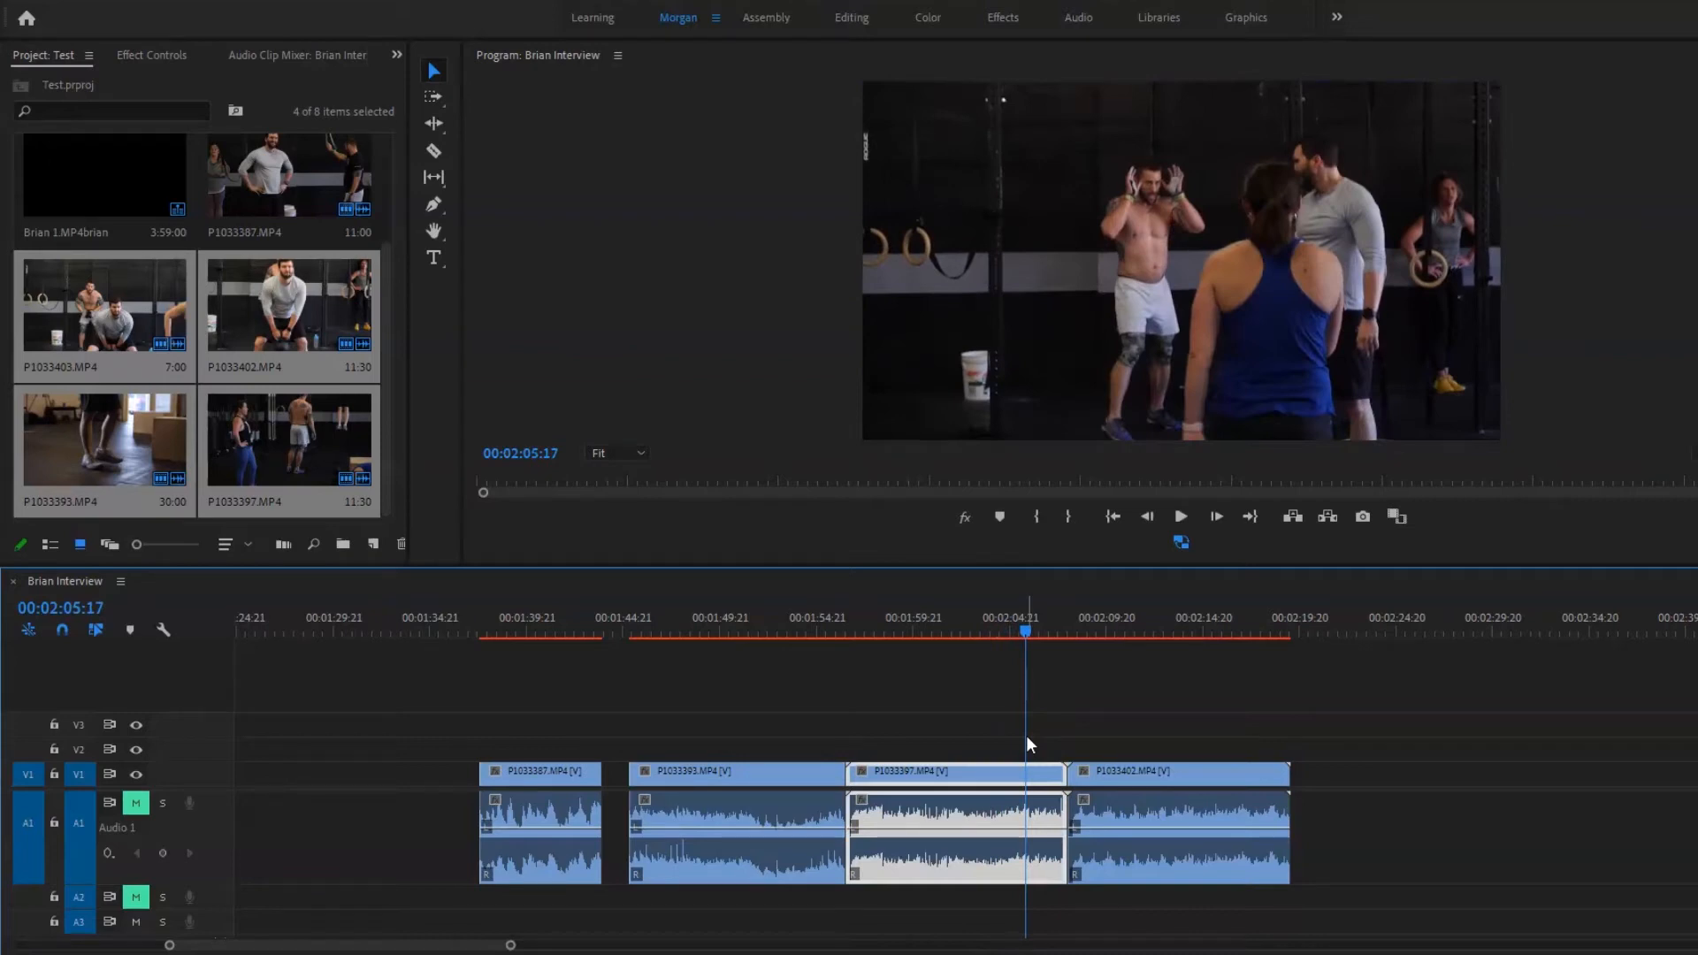
{"action": "left_click", "coordinate": [980, 757]}
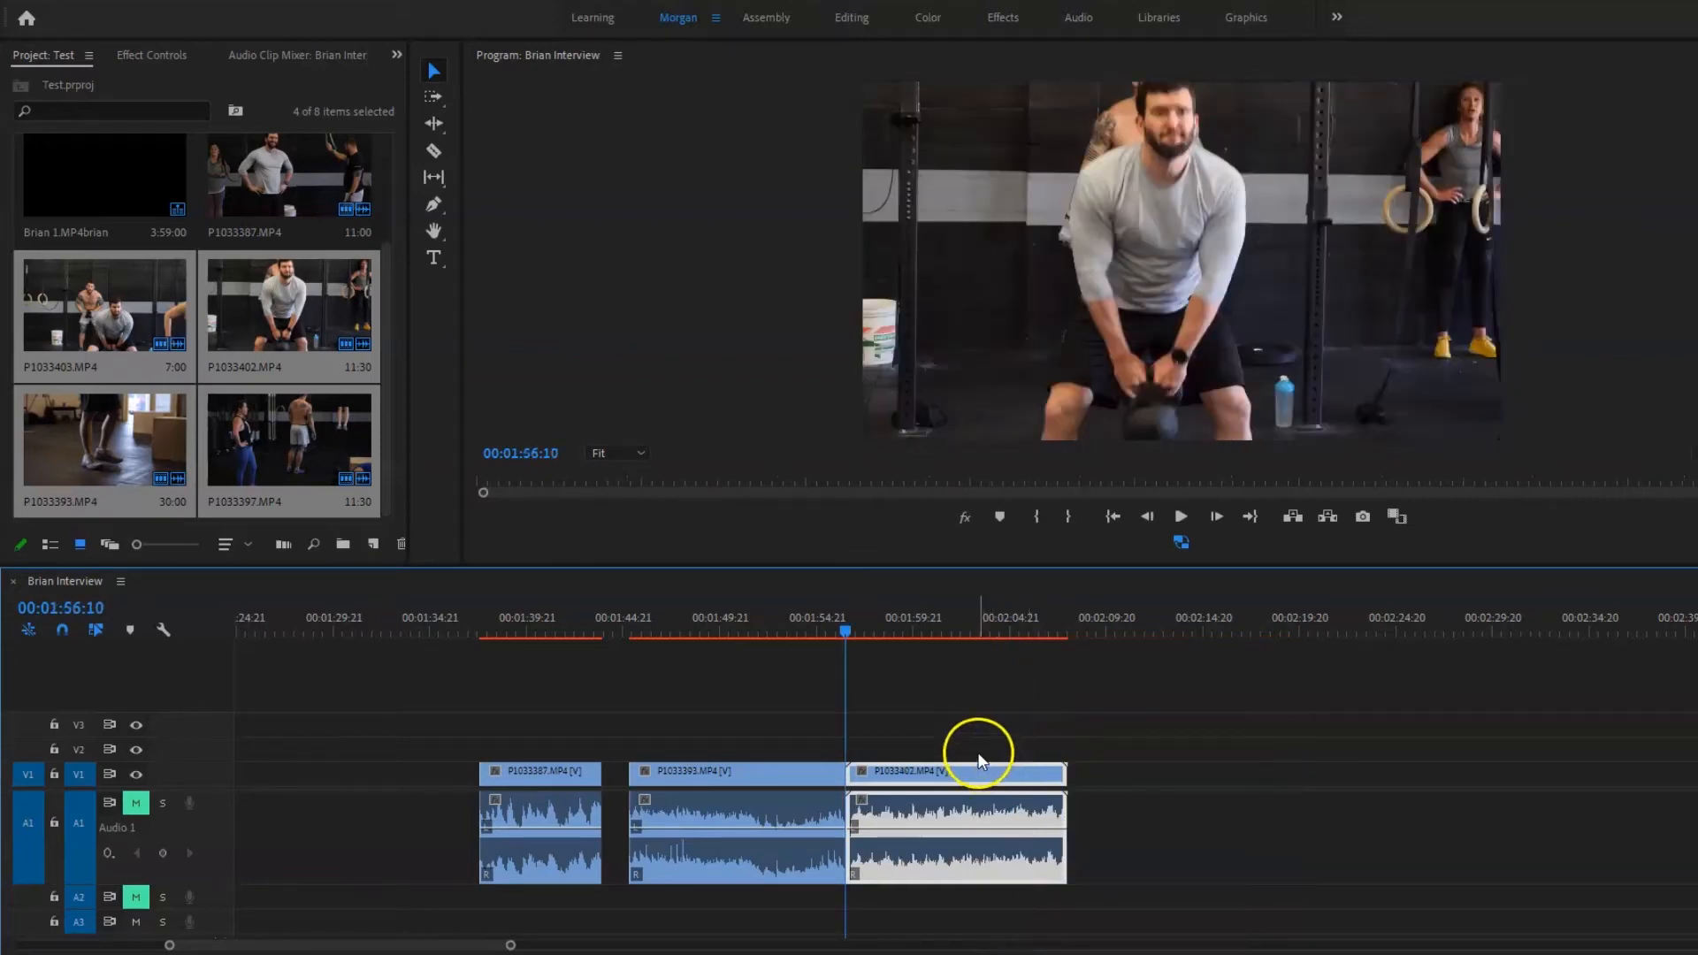
Review clip P1033402, split it at 00:02:01:01 and ripple-delete the part before the cut.
{"action": "key", "text": "space"}
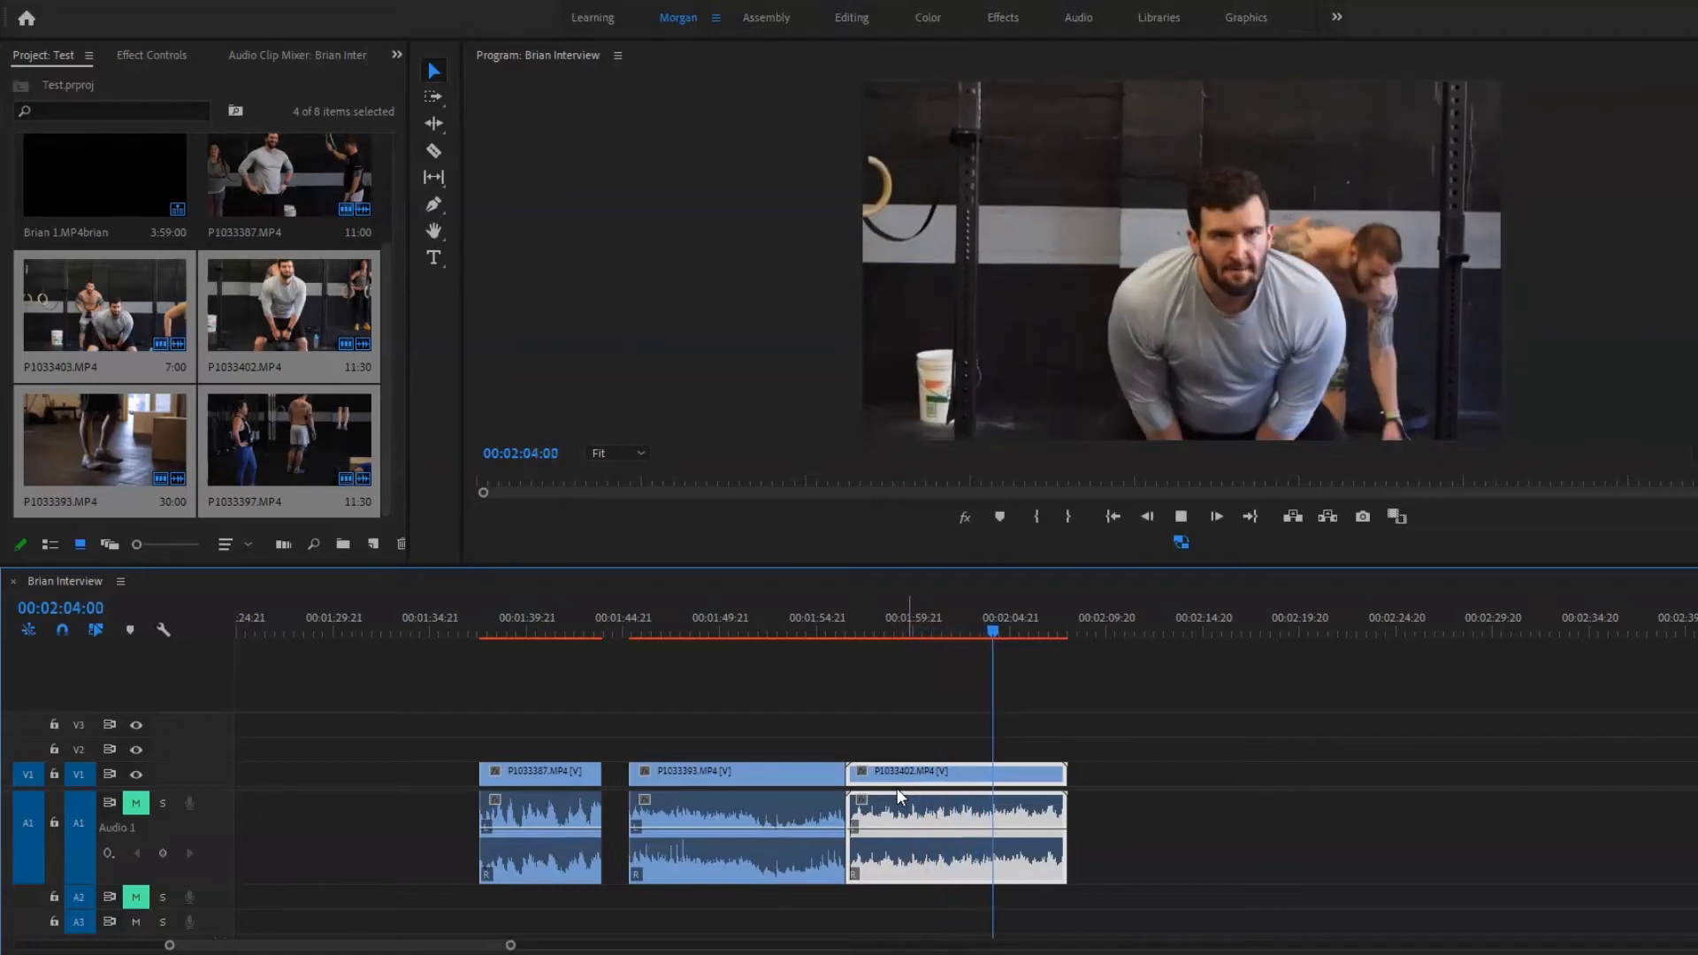
{"action": "left_click", "coordinate": [1039, 618]}
{"action": "left_click_drag", "start_coordinate": [1016, 622], "coordinate": [942, 644]}
{"action": "key", "text": "space"}
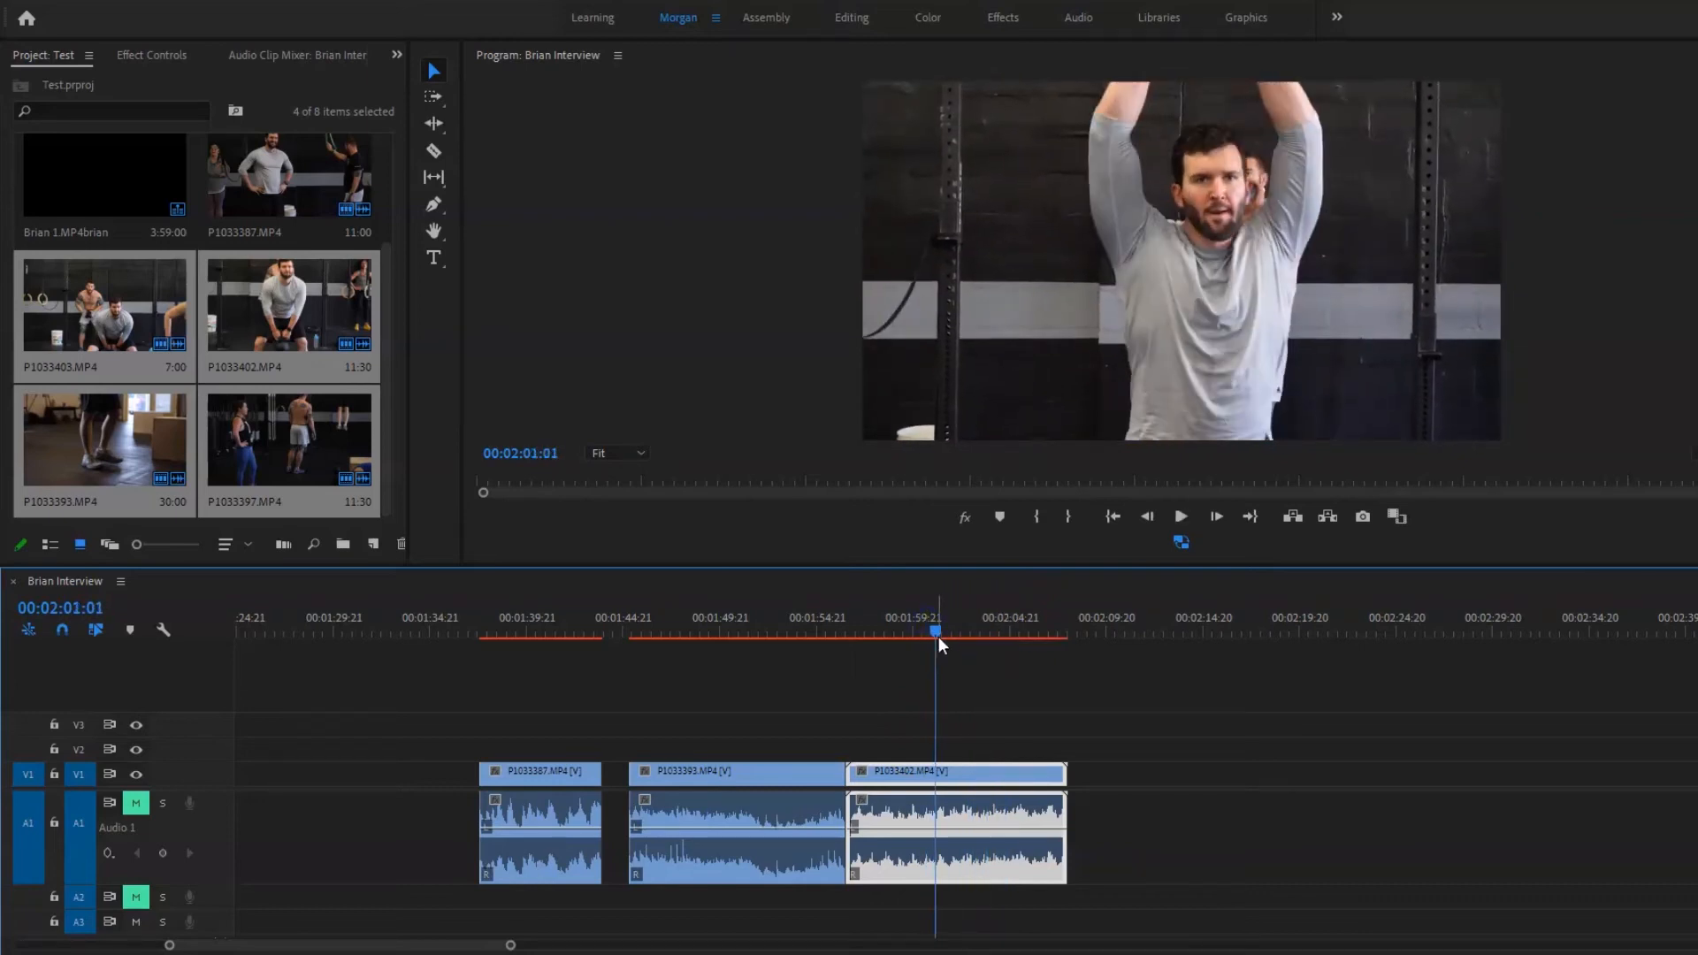
{"action": "left_click", "coordinate": [938, 821], "text": "ctrl"}
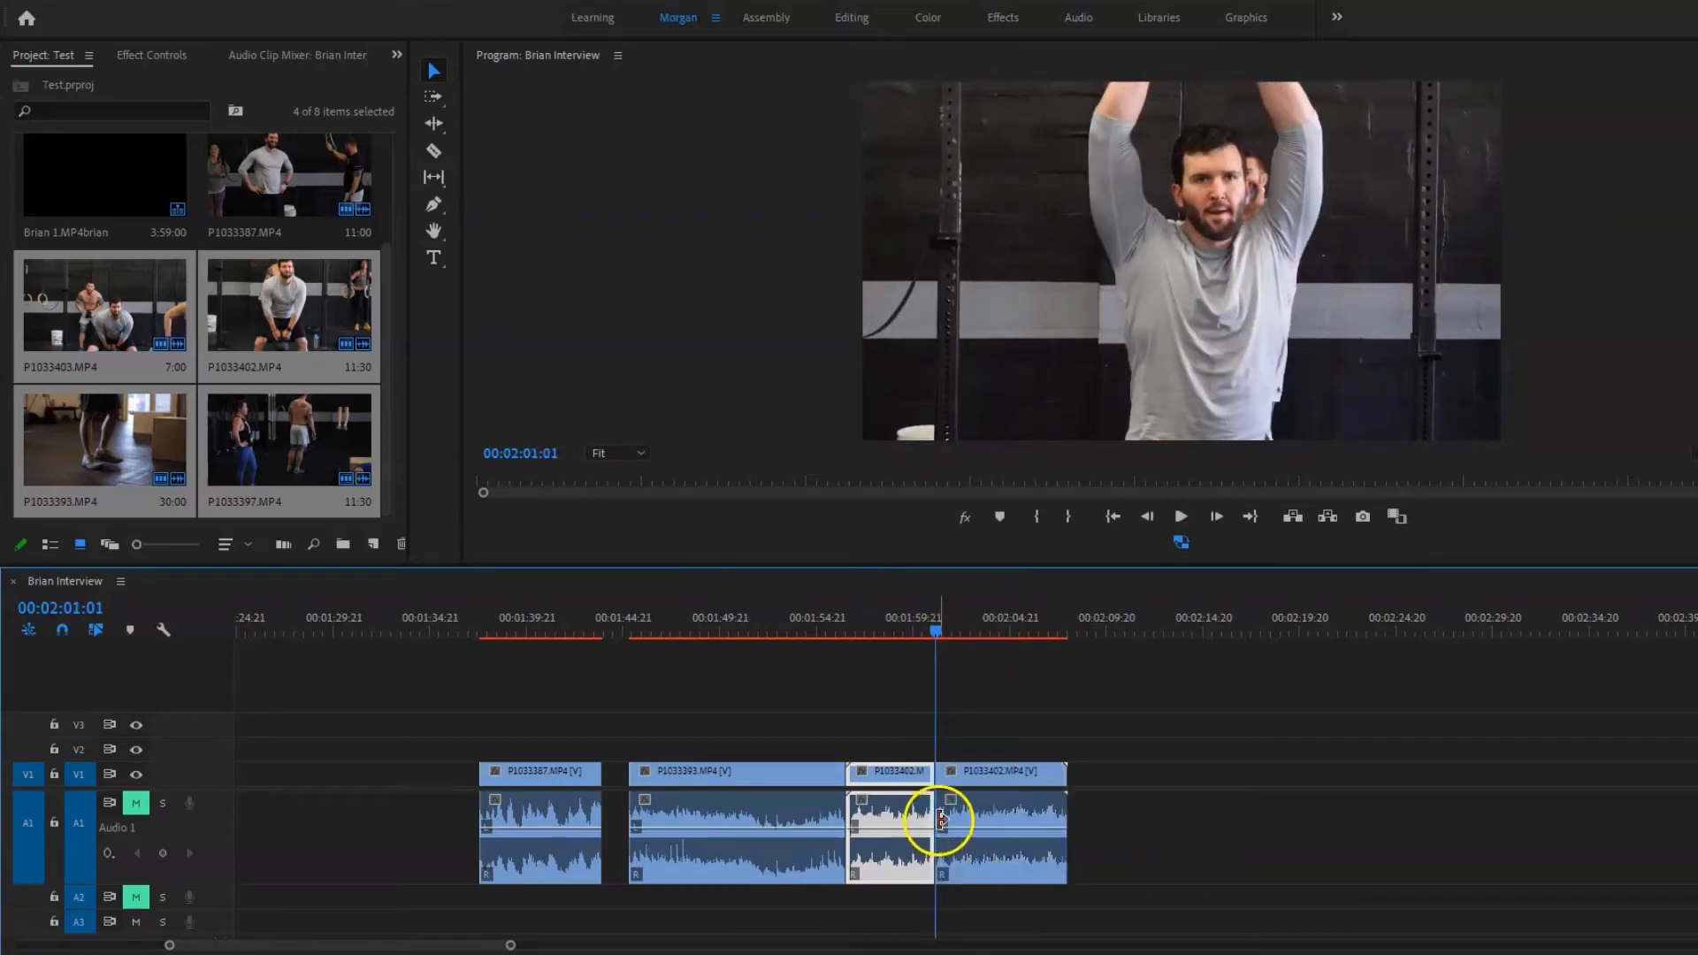
{"action": "key", "text": "q"}
Play the remaining P1033402 footage, split it at 00:02:02:09 and delete the short end part.
{"action": "key", "text": "space"}
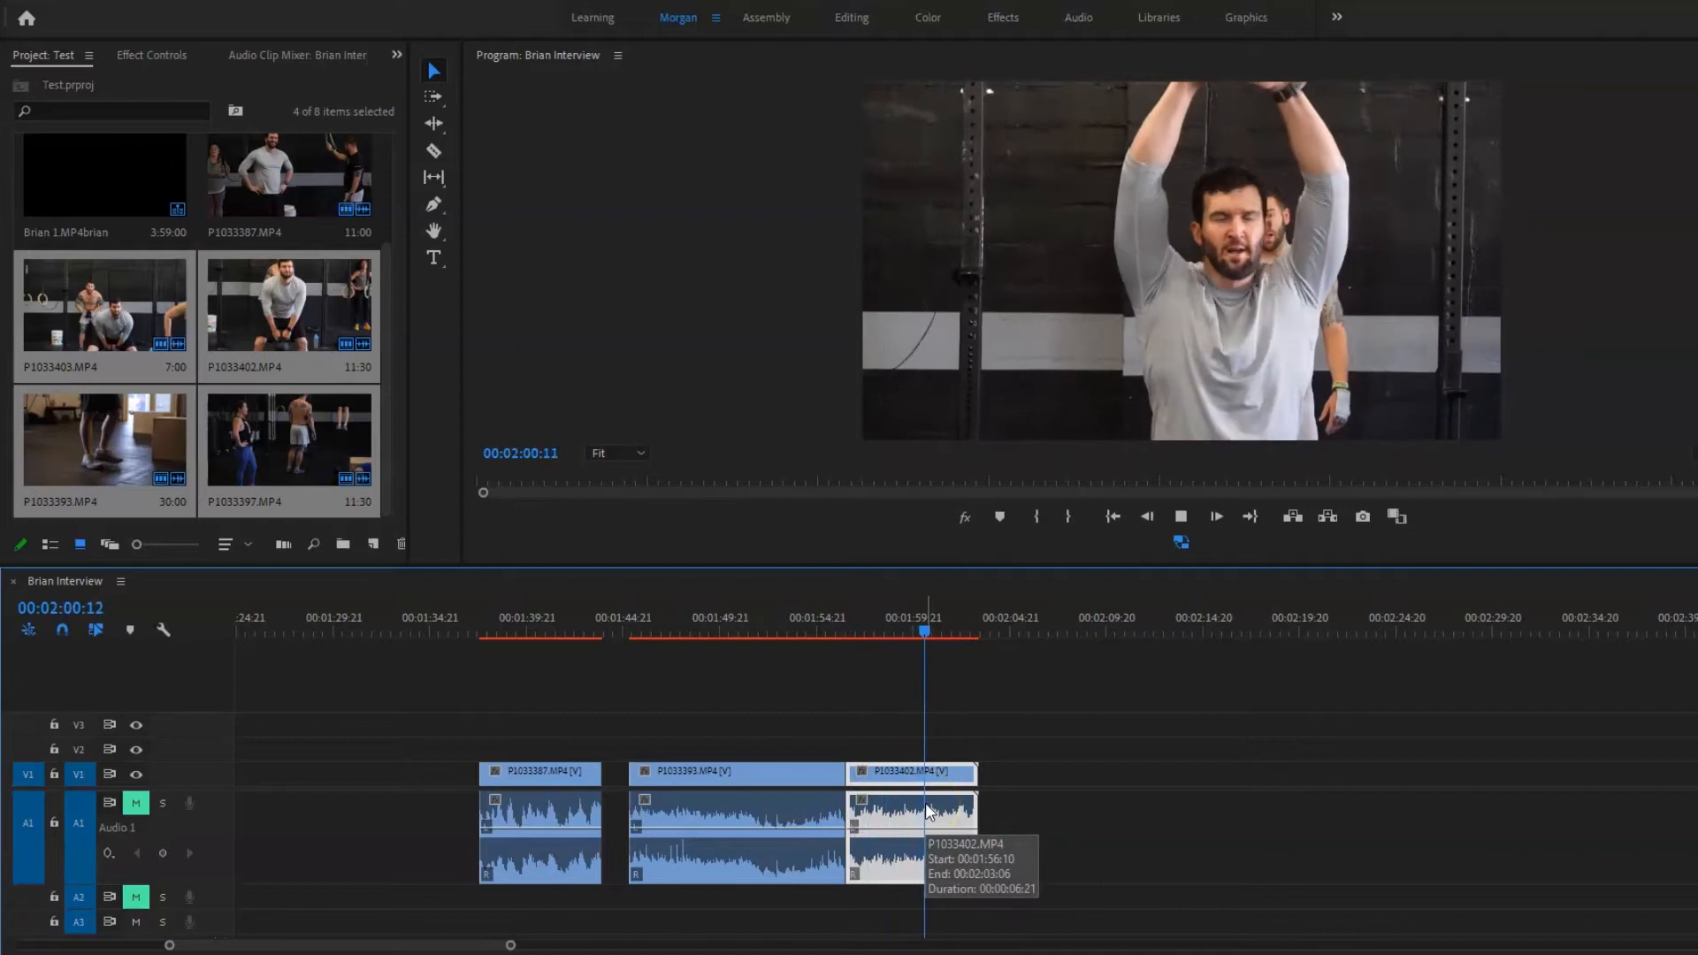
{"action": "key", "text": "space"}
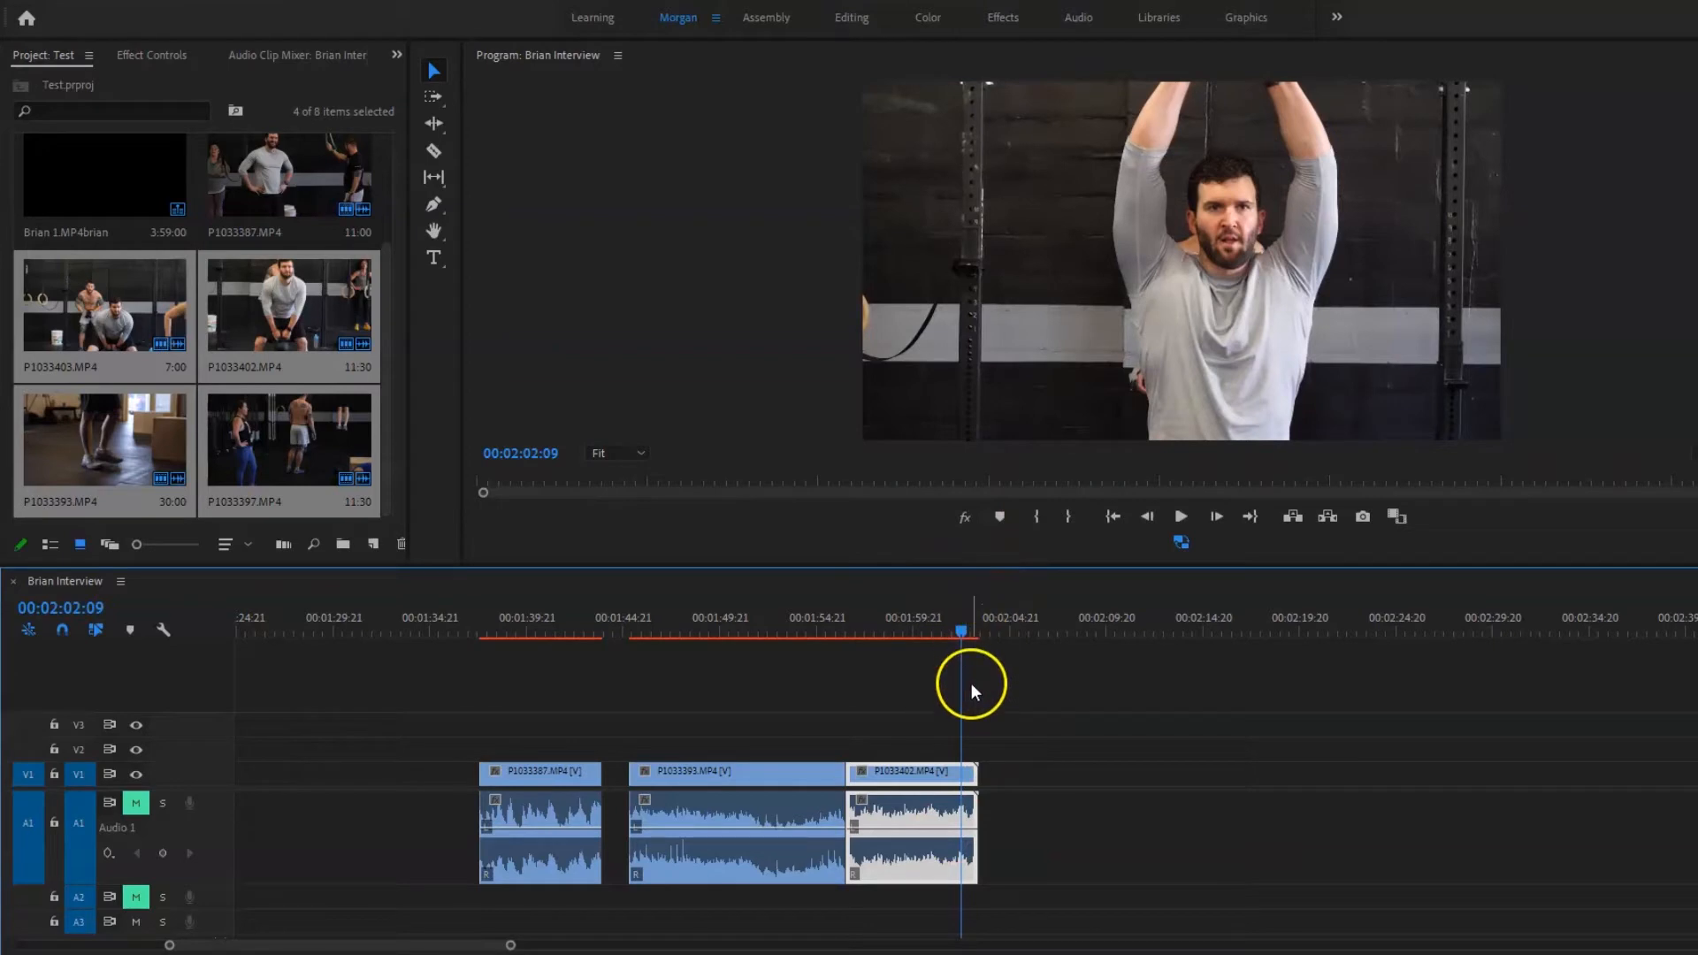
{"action": "key", "text": "ctrl+k"}
{"action": "left_click", "coordinate": [973, 815]}
{"action": "key", "text": "Delete"}
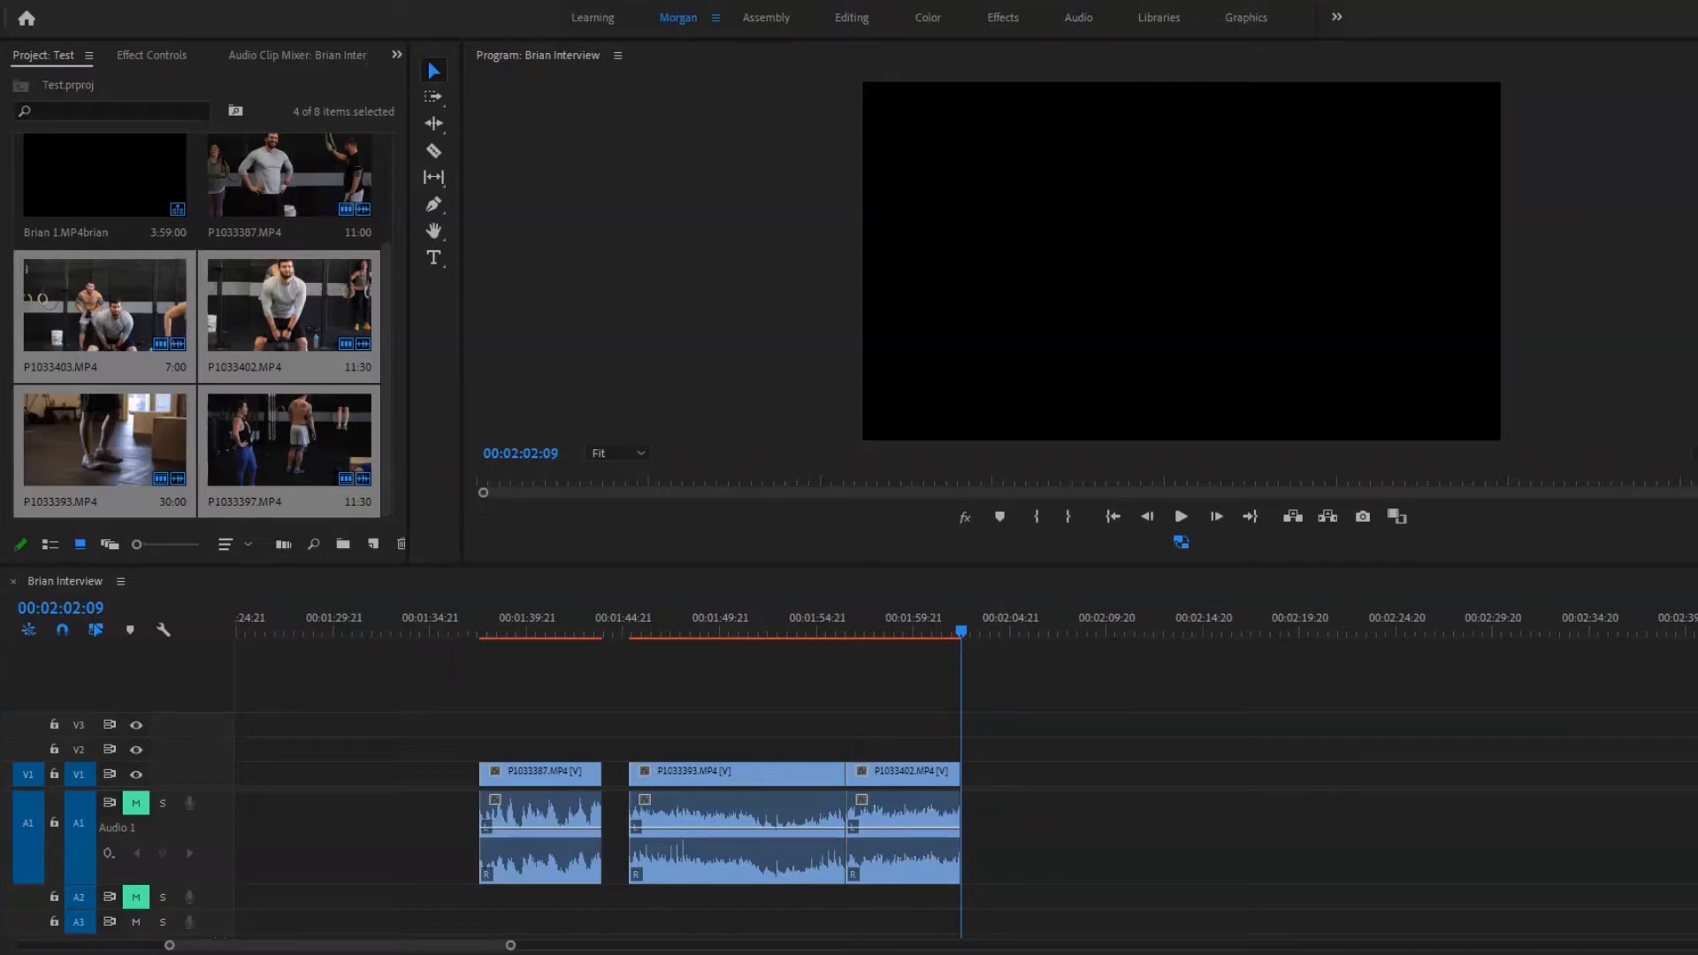
Import P1033359.MP4 and MVI_6644.MOV onto track V1 after the last clip, leaving gaps between them.
{"action": "left_click_drag", "start_coordinate": [0, 495], "coordinate": [1018, 787]}
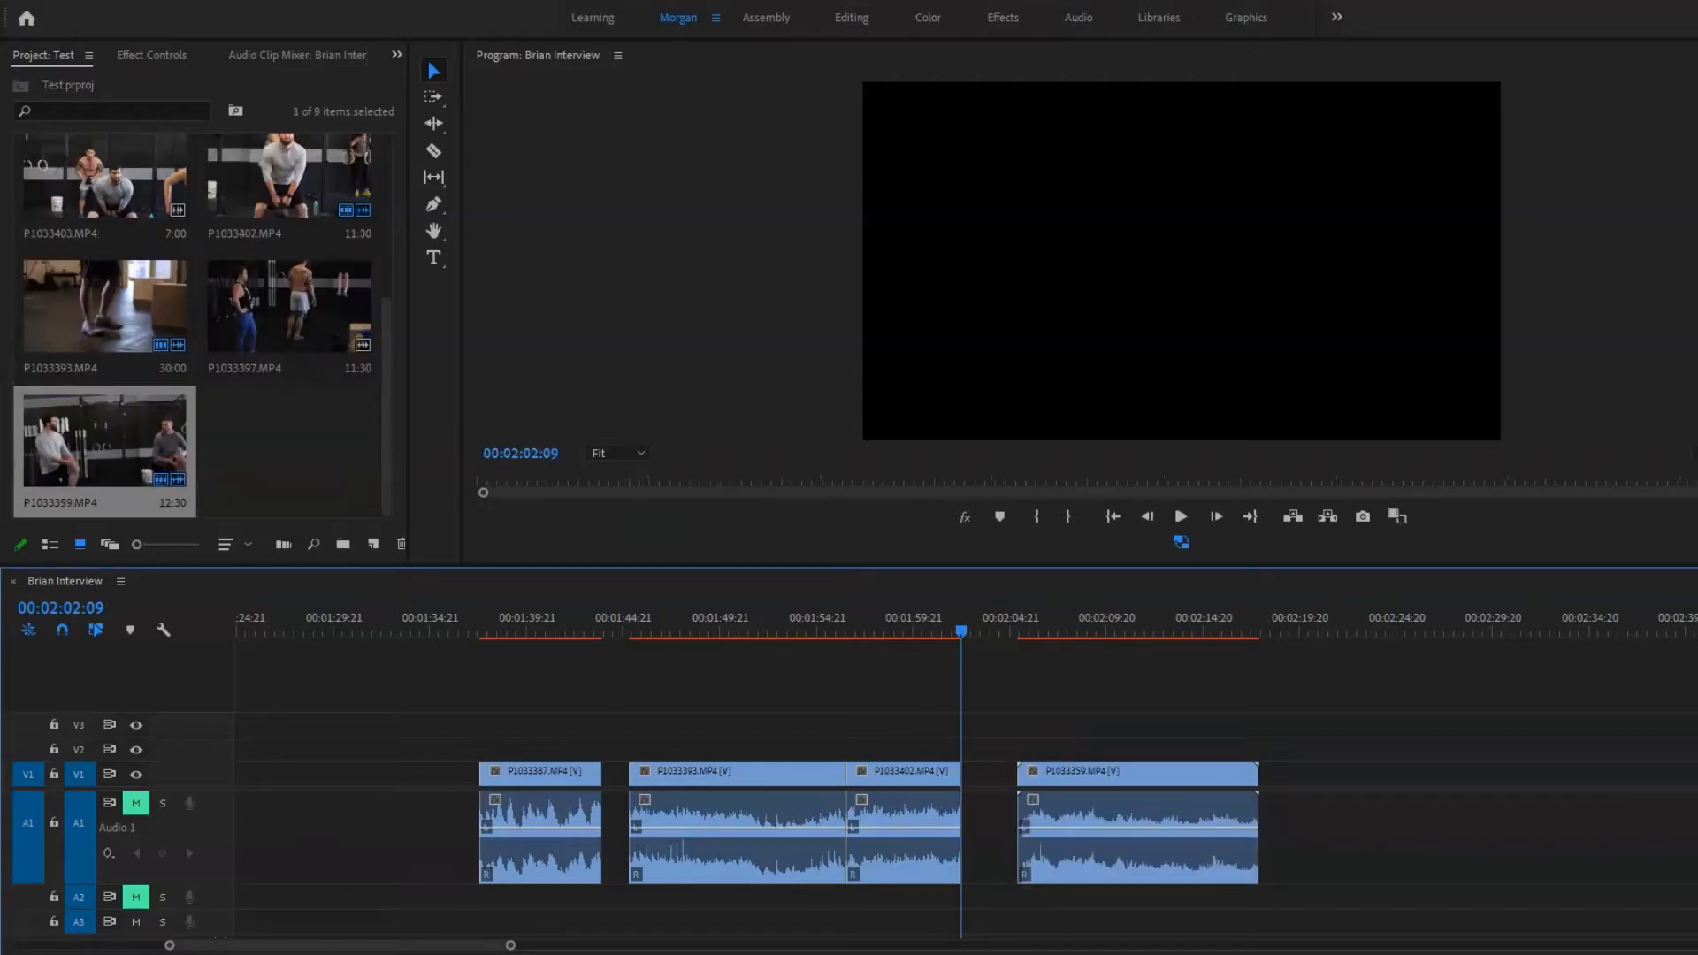
{"action": "left_click_drag", "start_coordinate": [0, 416], "coordinate": [1311, 776]}
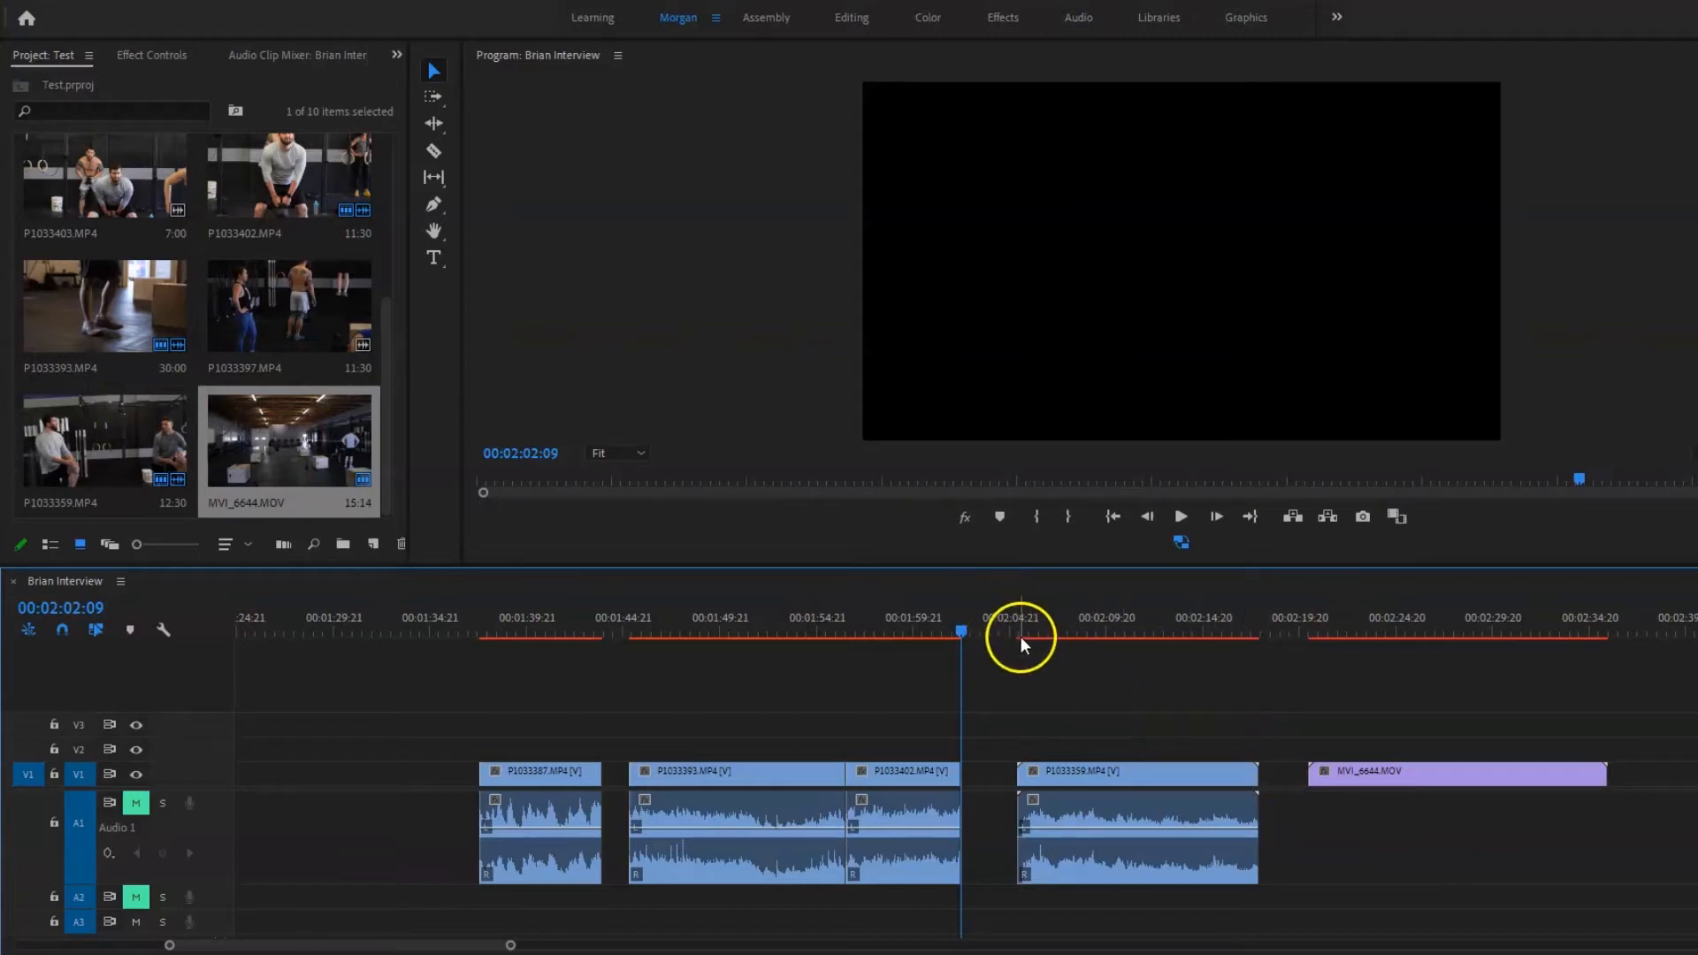
Play clip P1033359 from its start, split it at 00:02:08:11 and ripple-delete the part before the cut.
{"action": "key", "text": "Down"}
{"action": "key", "text": "space"}
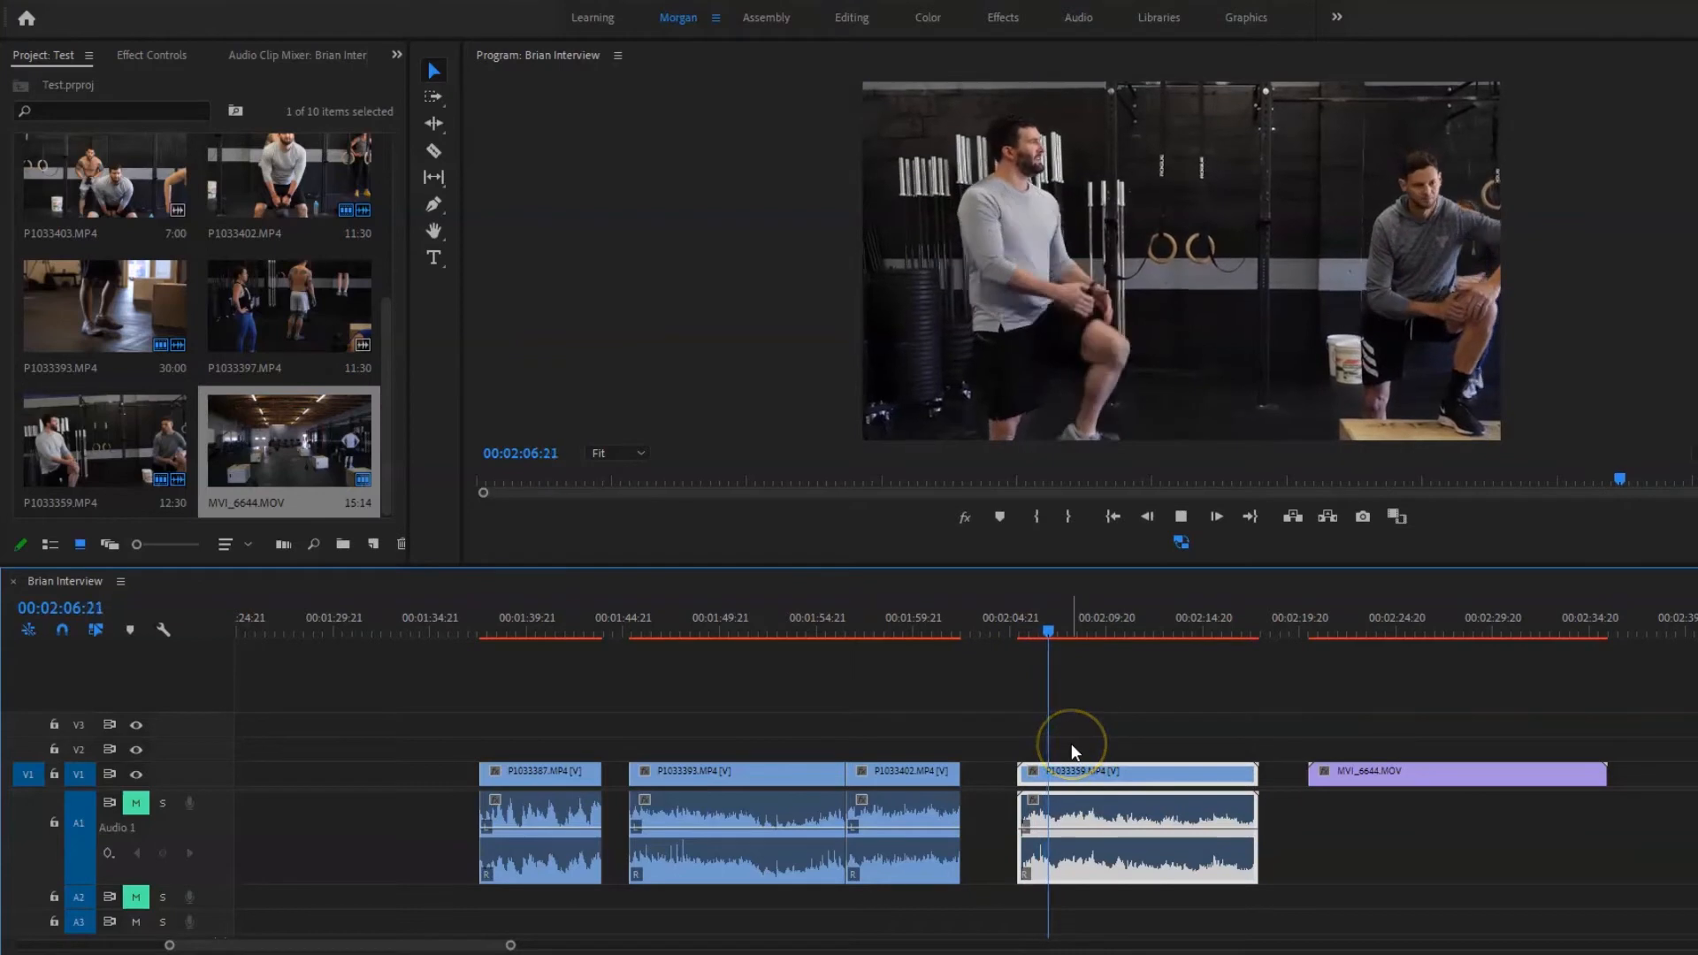
{"action": "key", "text": "space"}
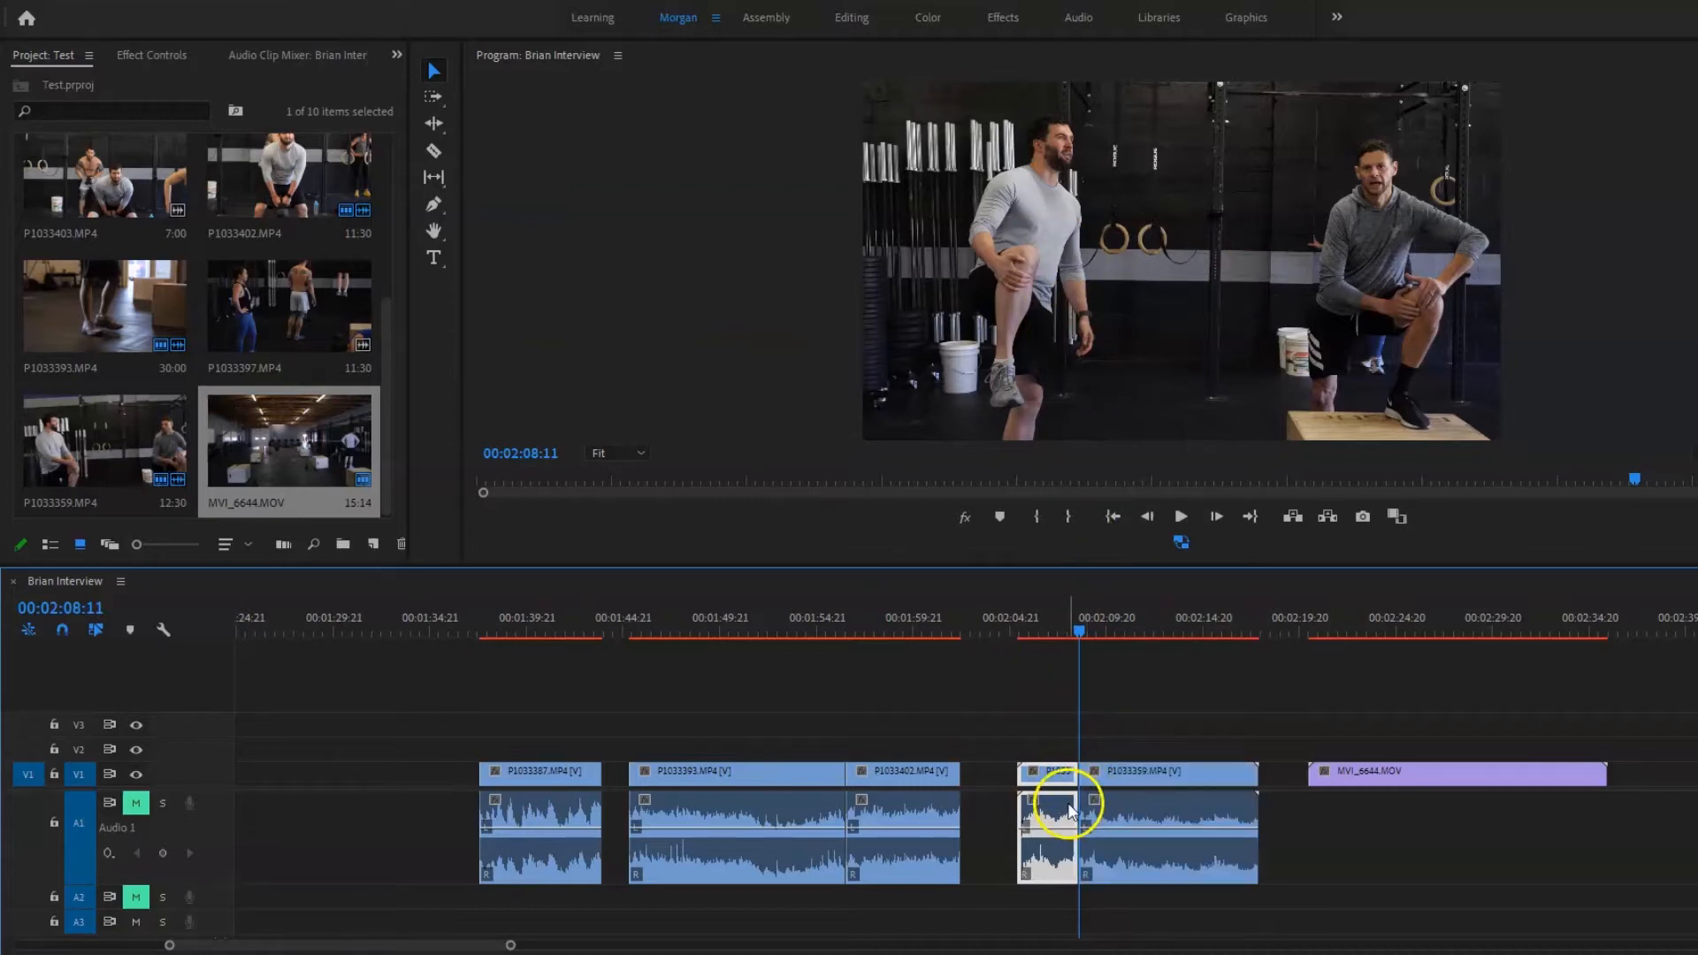
{"action": "key", "text": "q"}
Play the remaining P1033359 footage, split it at 00:02:13:16 and ripple-delete the short end part.
{"action": "key", "text": "space"}
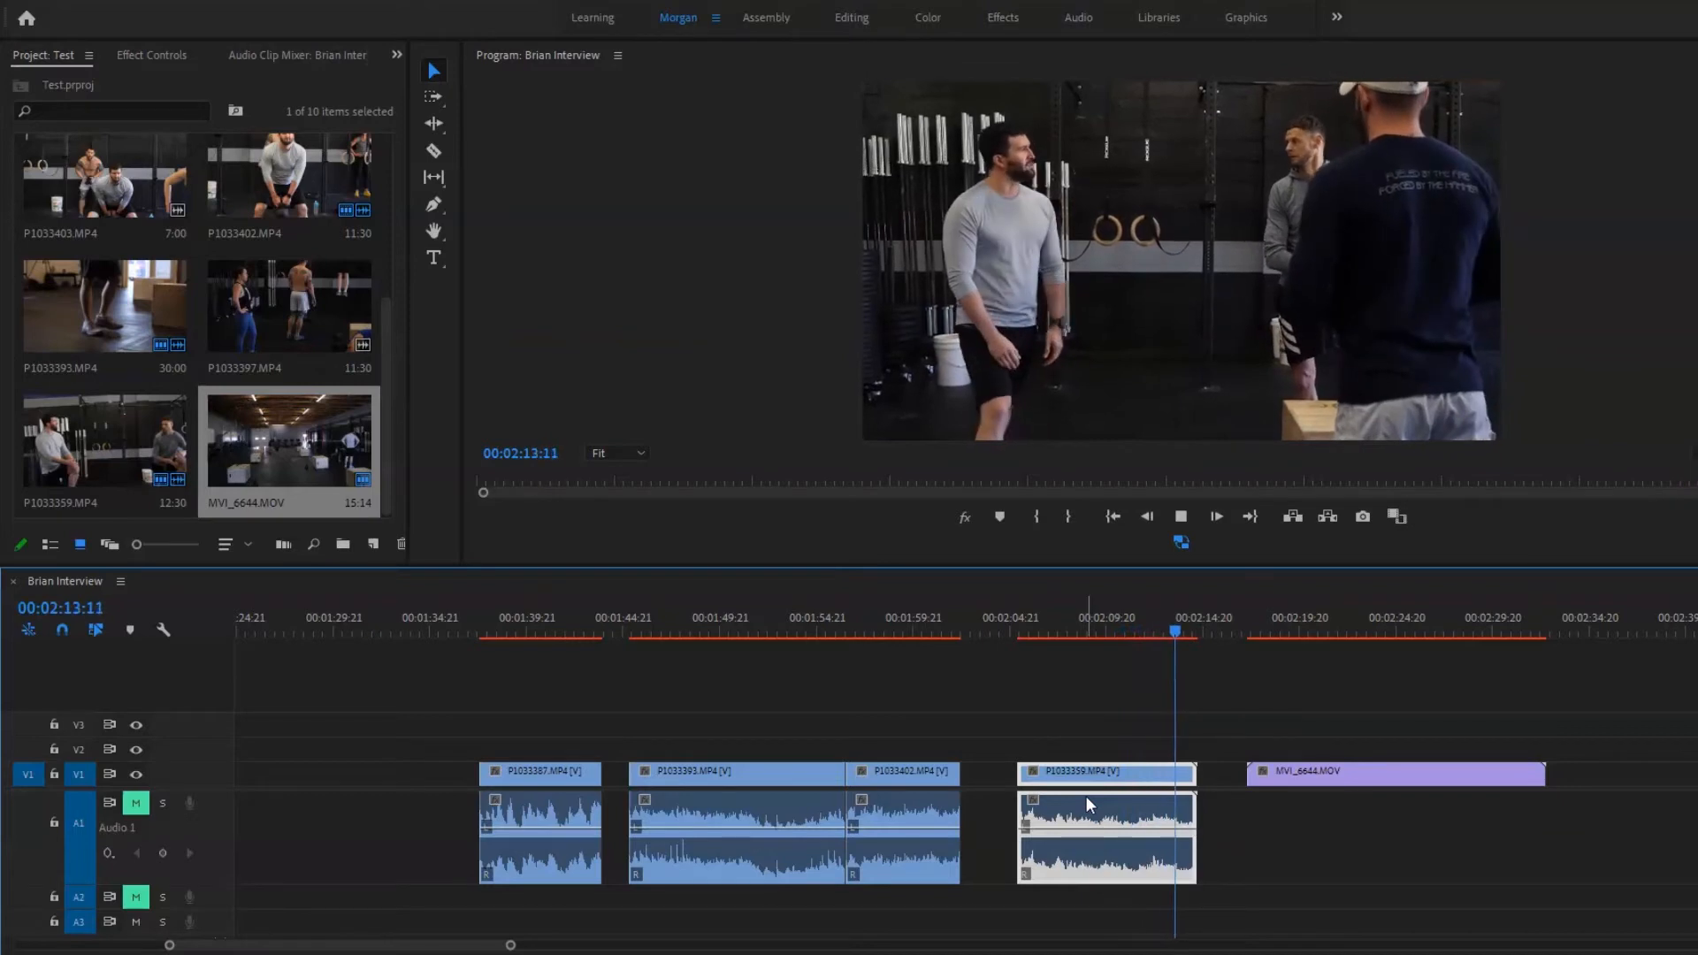
{"action": "key", "text": "space"}
{"action": "key", "text": "ctrl+k"}
{"action": "left_click", "coordinate": [1104, 804]}
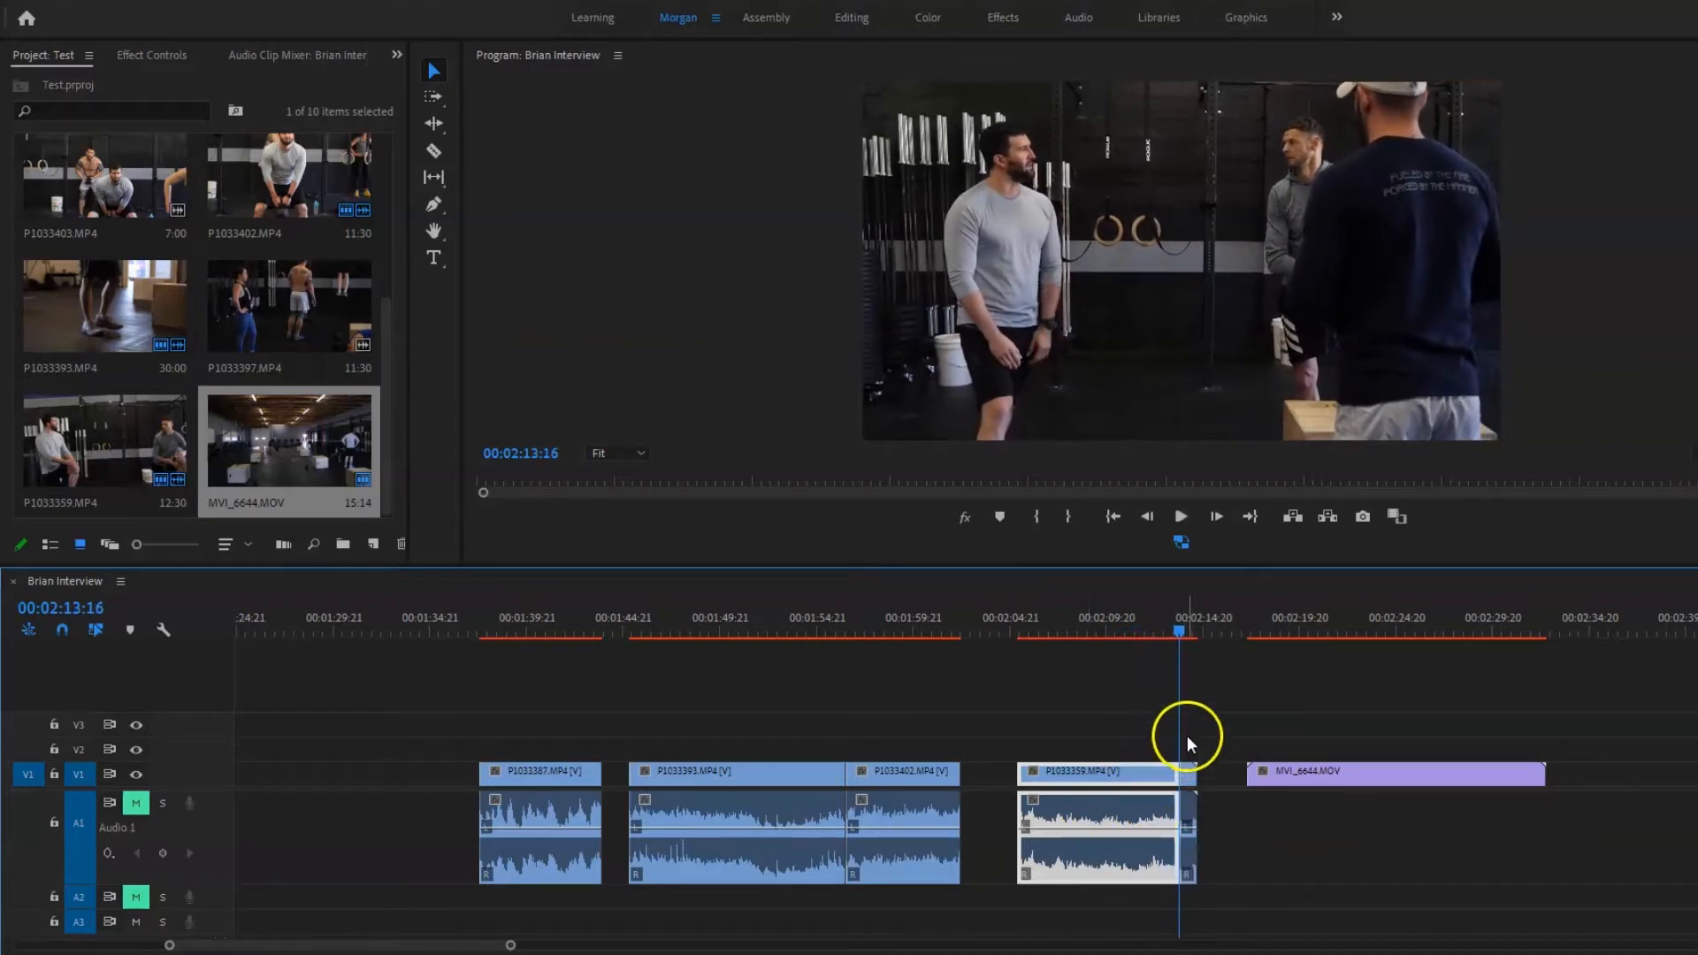
{"action": "left_click", "coordinate": [1188, 771]}
{"action": "key", "text": "shift+Delete"}
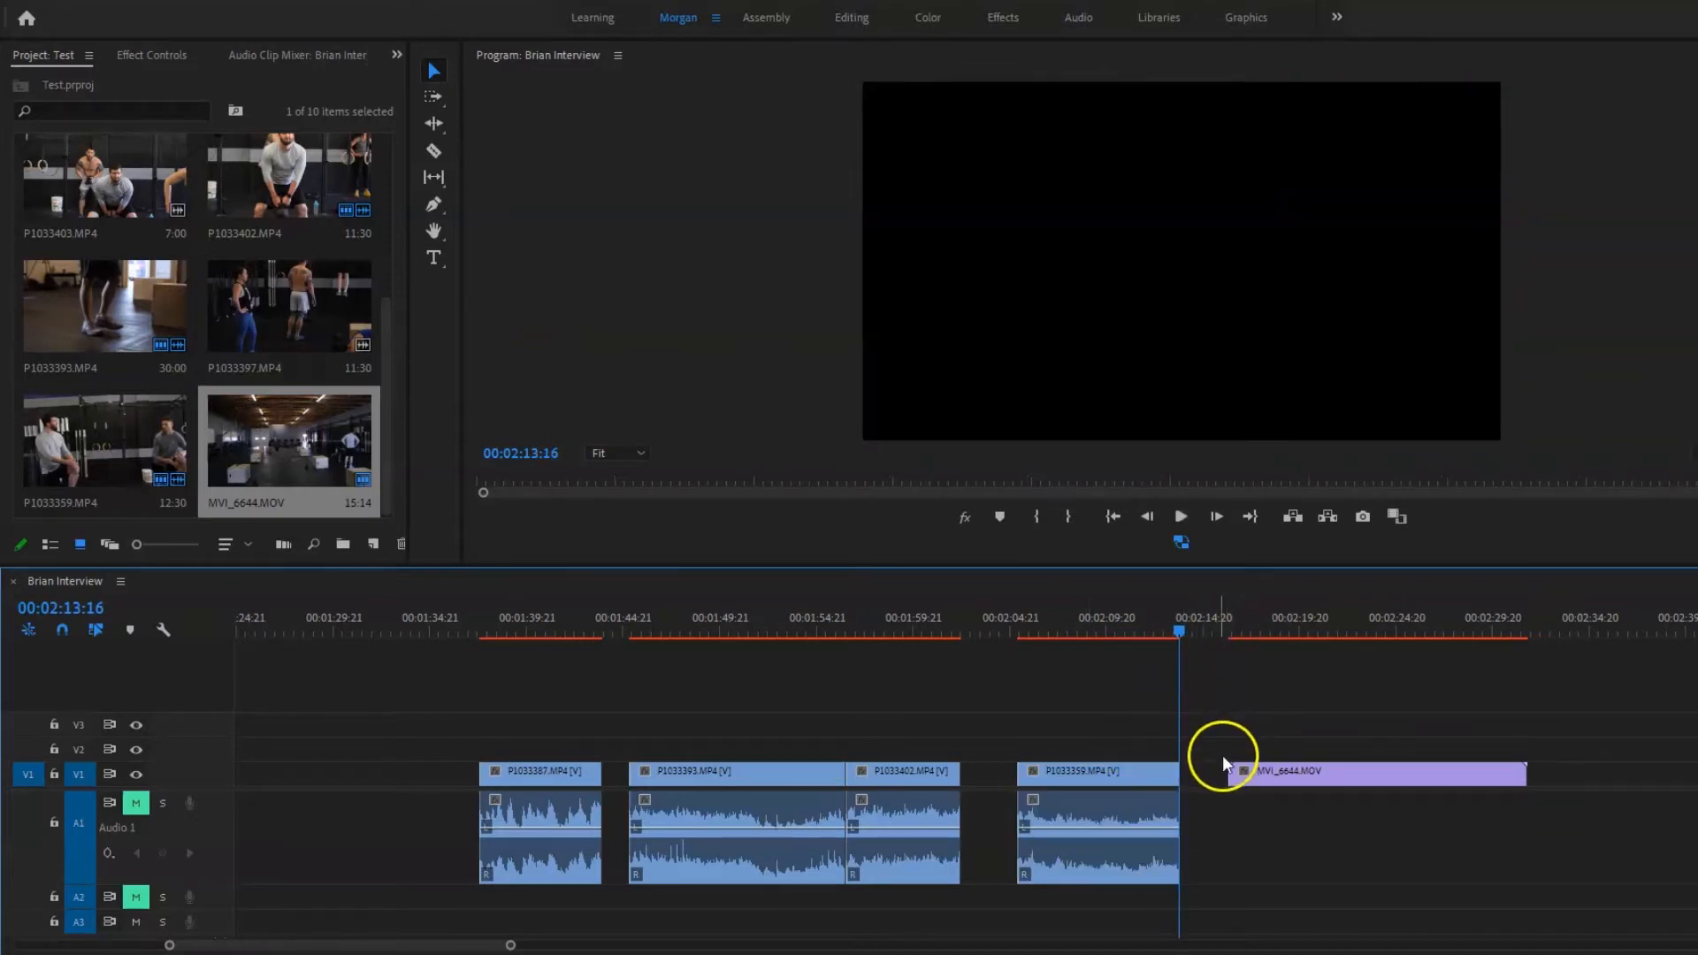
Play clip MVI_6644 from its start, split it at 00:02:29:14 and delete the end part.
{"action": "key", "text": "Down"}
{"action": "scroll", "coordinate": [1212, 772], "scroll_direction": "down", "scroll_amount": 5}
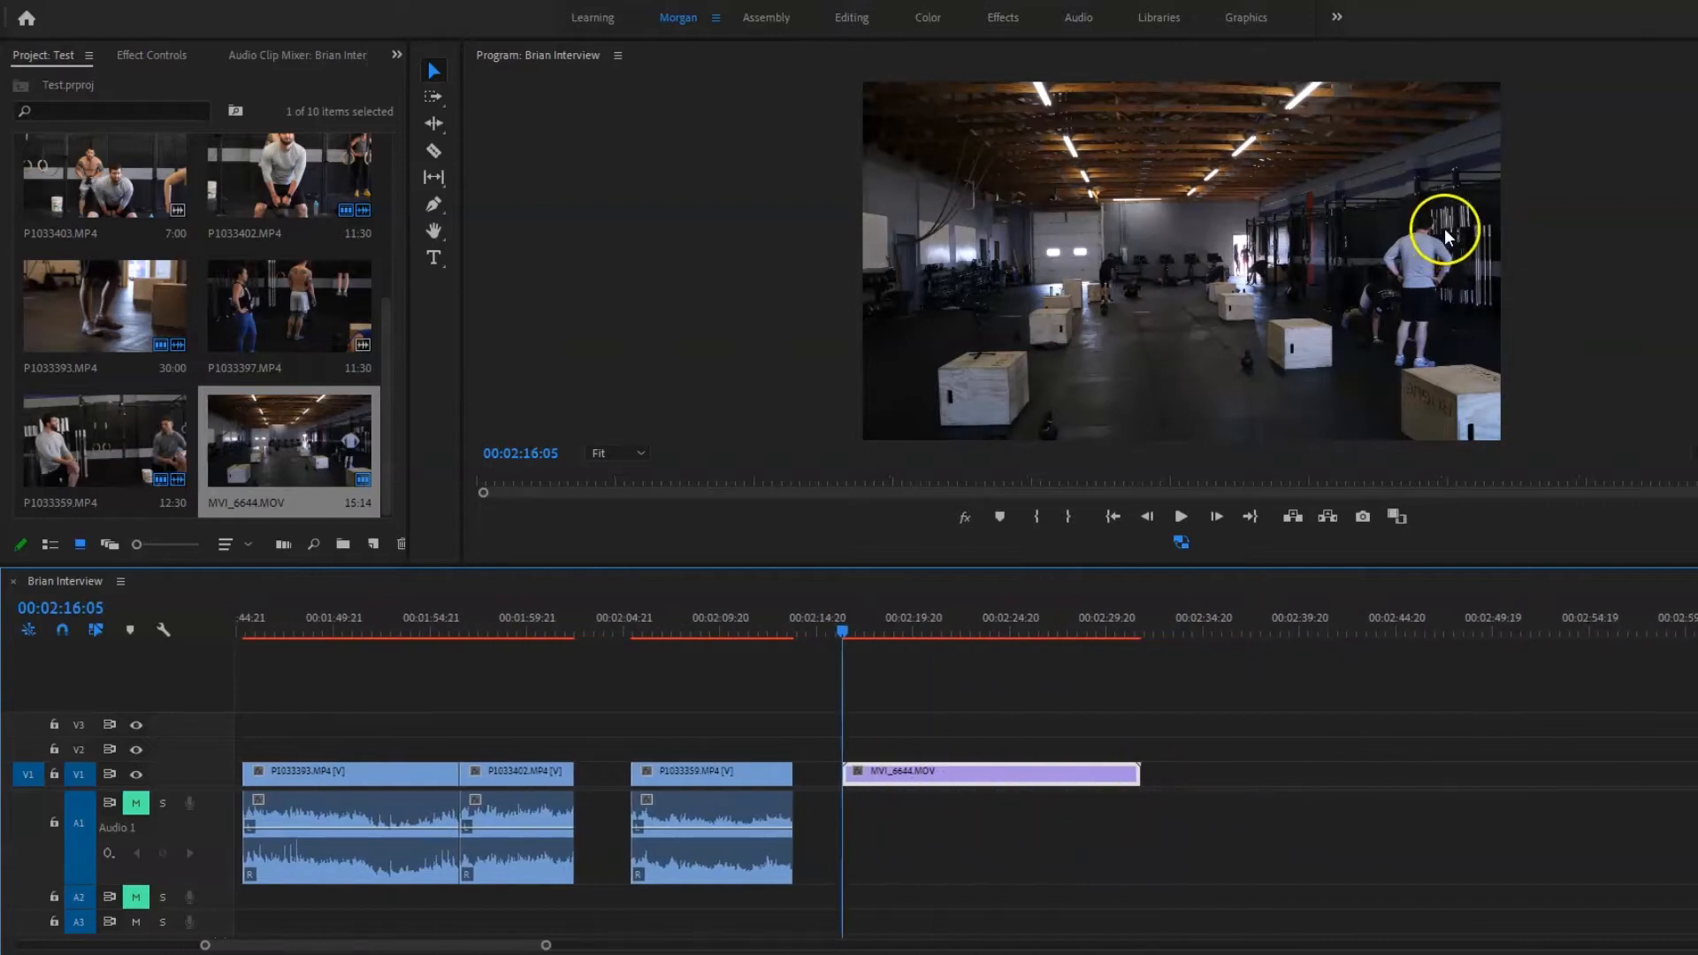
{"action": "key", "text": "space"}
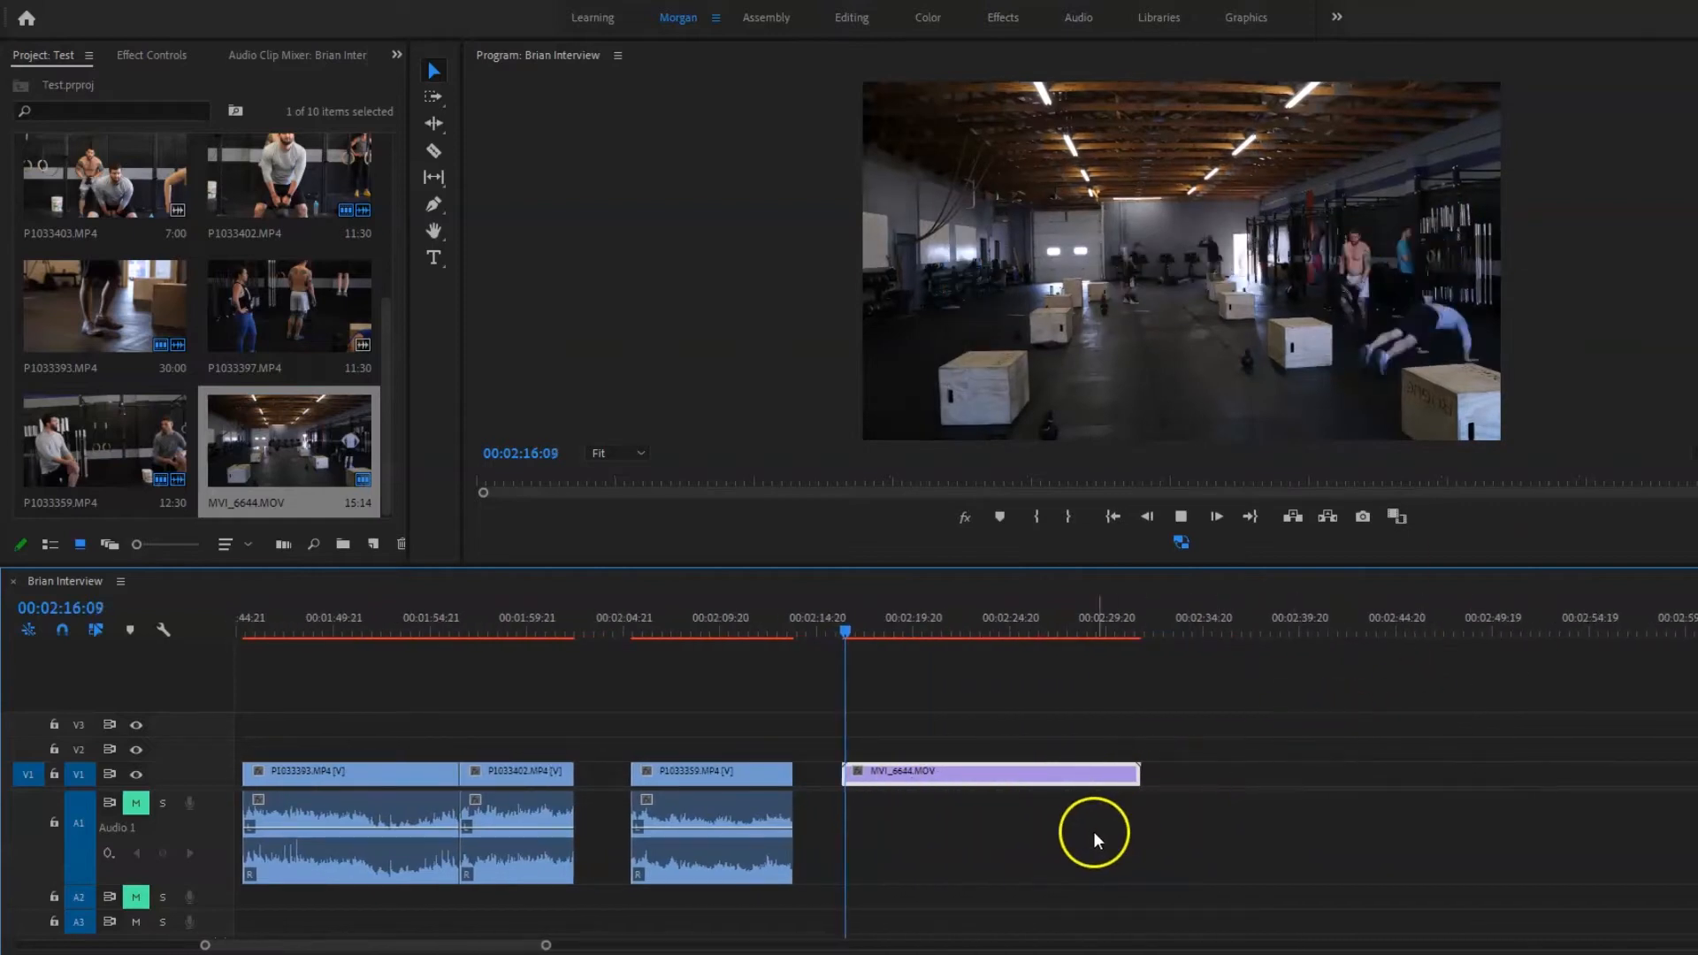
{"action": "left_click", "coordinate": [1024, 814]}
{"action": "left_click", "coordinate": [1014, 763]}
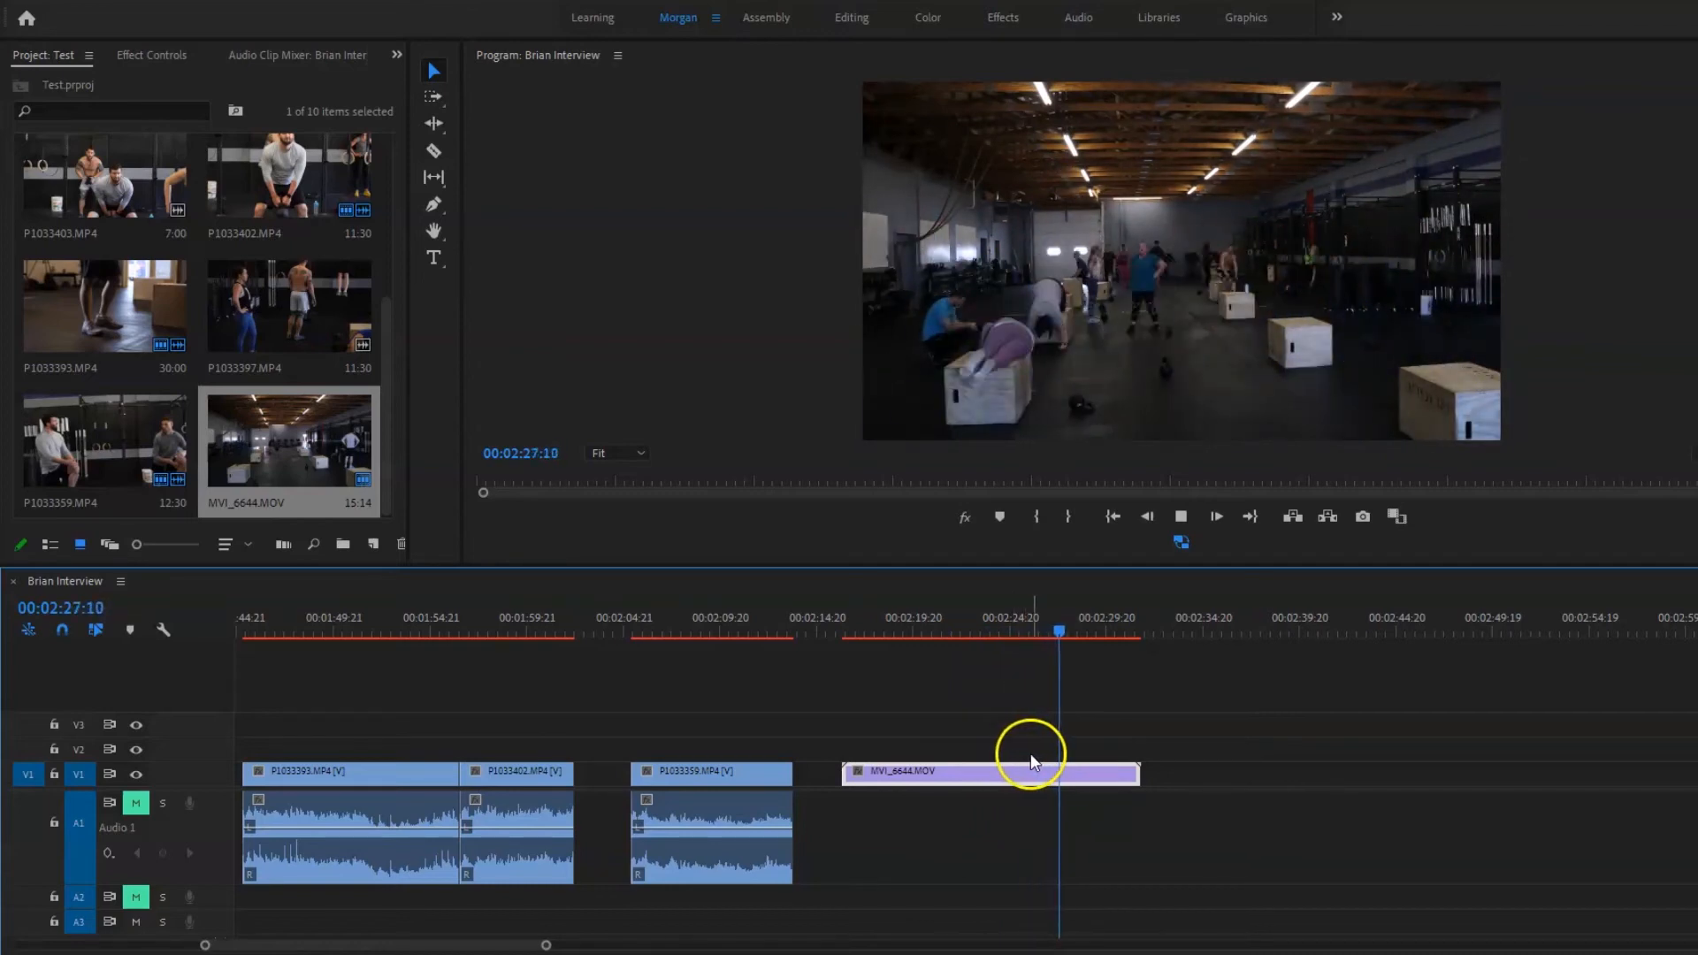
{"action": "key", "text": "space"}
{"action": "key", "text": "ctrl+k"}
{"action": "left_click", "coordinate": [1127, 752]}
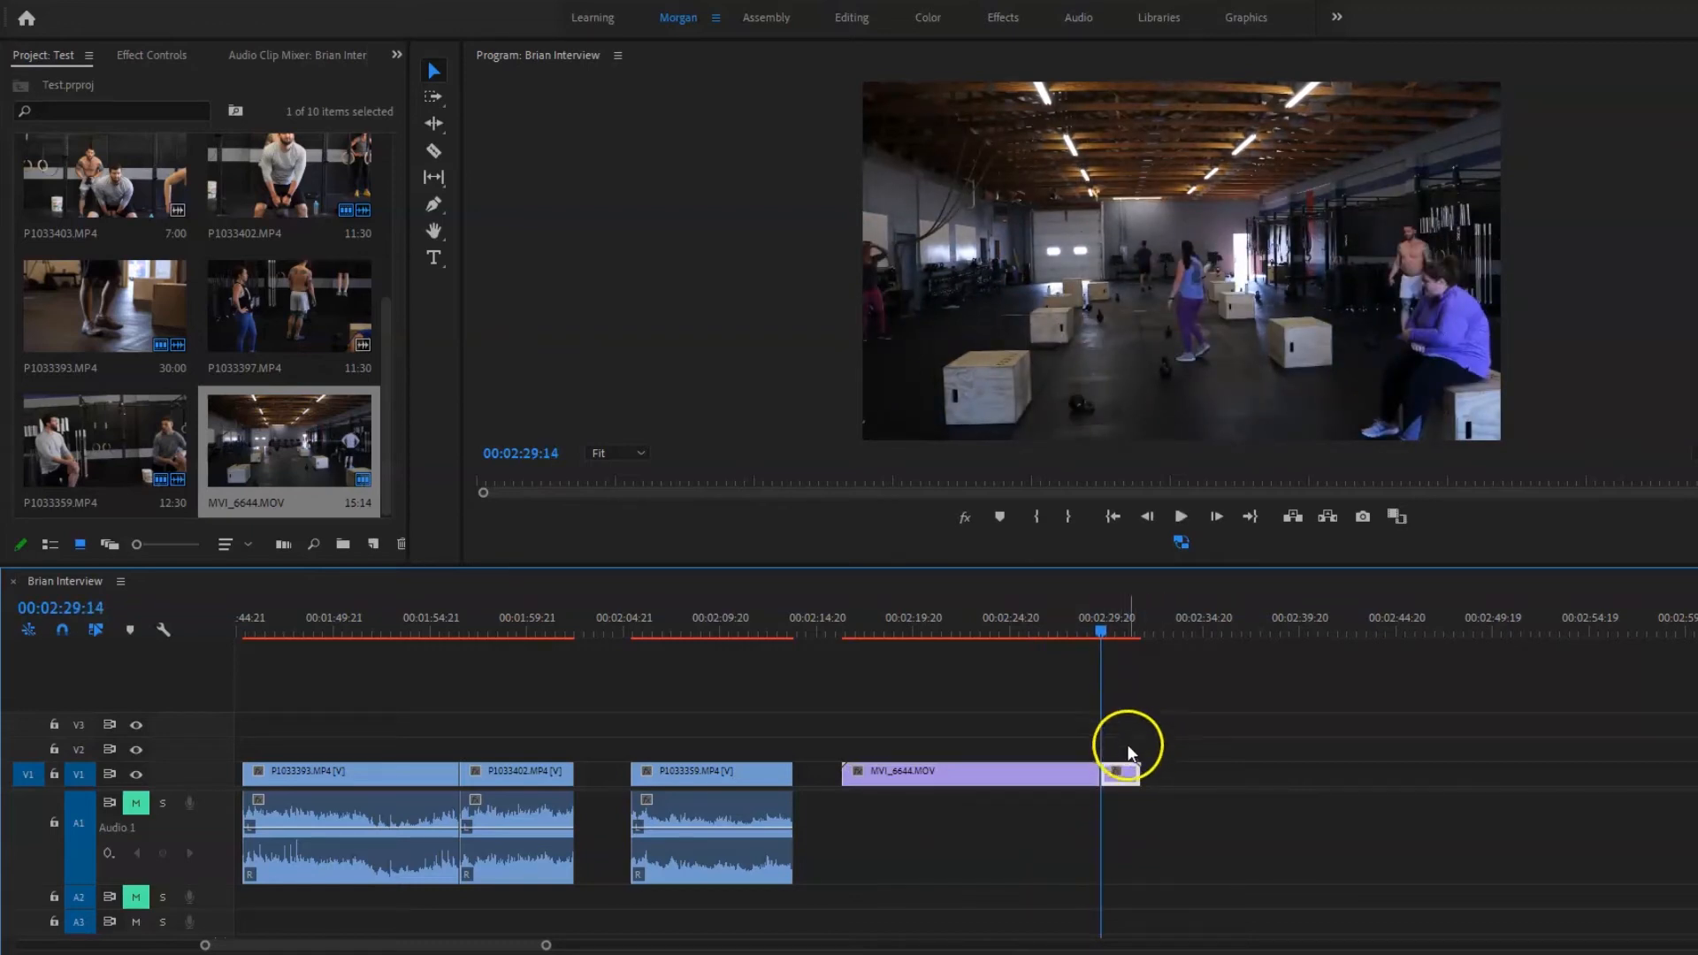
{"action": "key", "text": "Delete"}
Replay the beginning of MVI_6644 and ripple-trim everything before 00:02:18:00 off its start.
{"action": "left_click_drag", "start_coordinate": [938, 616], "coordinate": [893, 629]}
{"action": "key", "text": "Up"}
{"action": "key", "text": "space"}
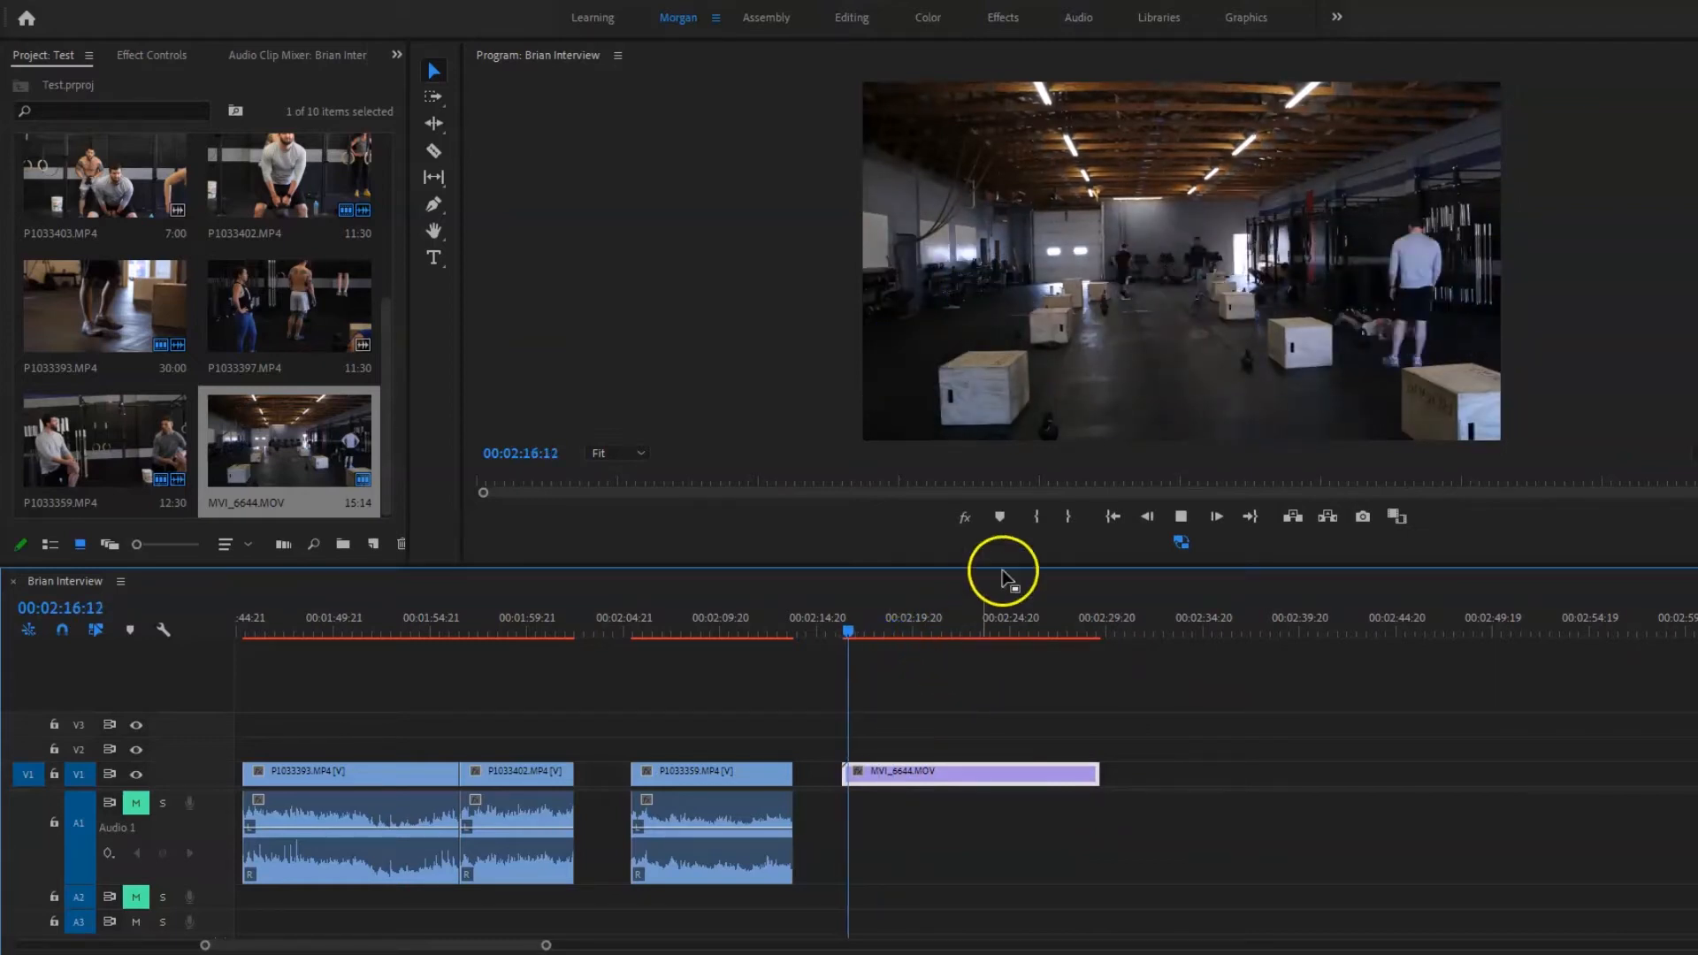
{"action": "key", "text": "space"}
{"action": "key", "text": "space"}
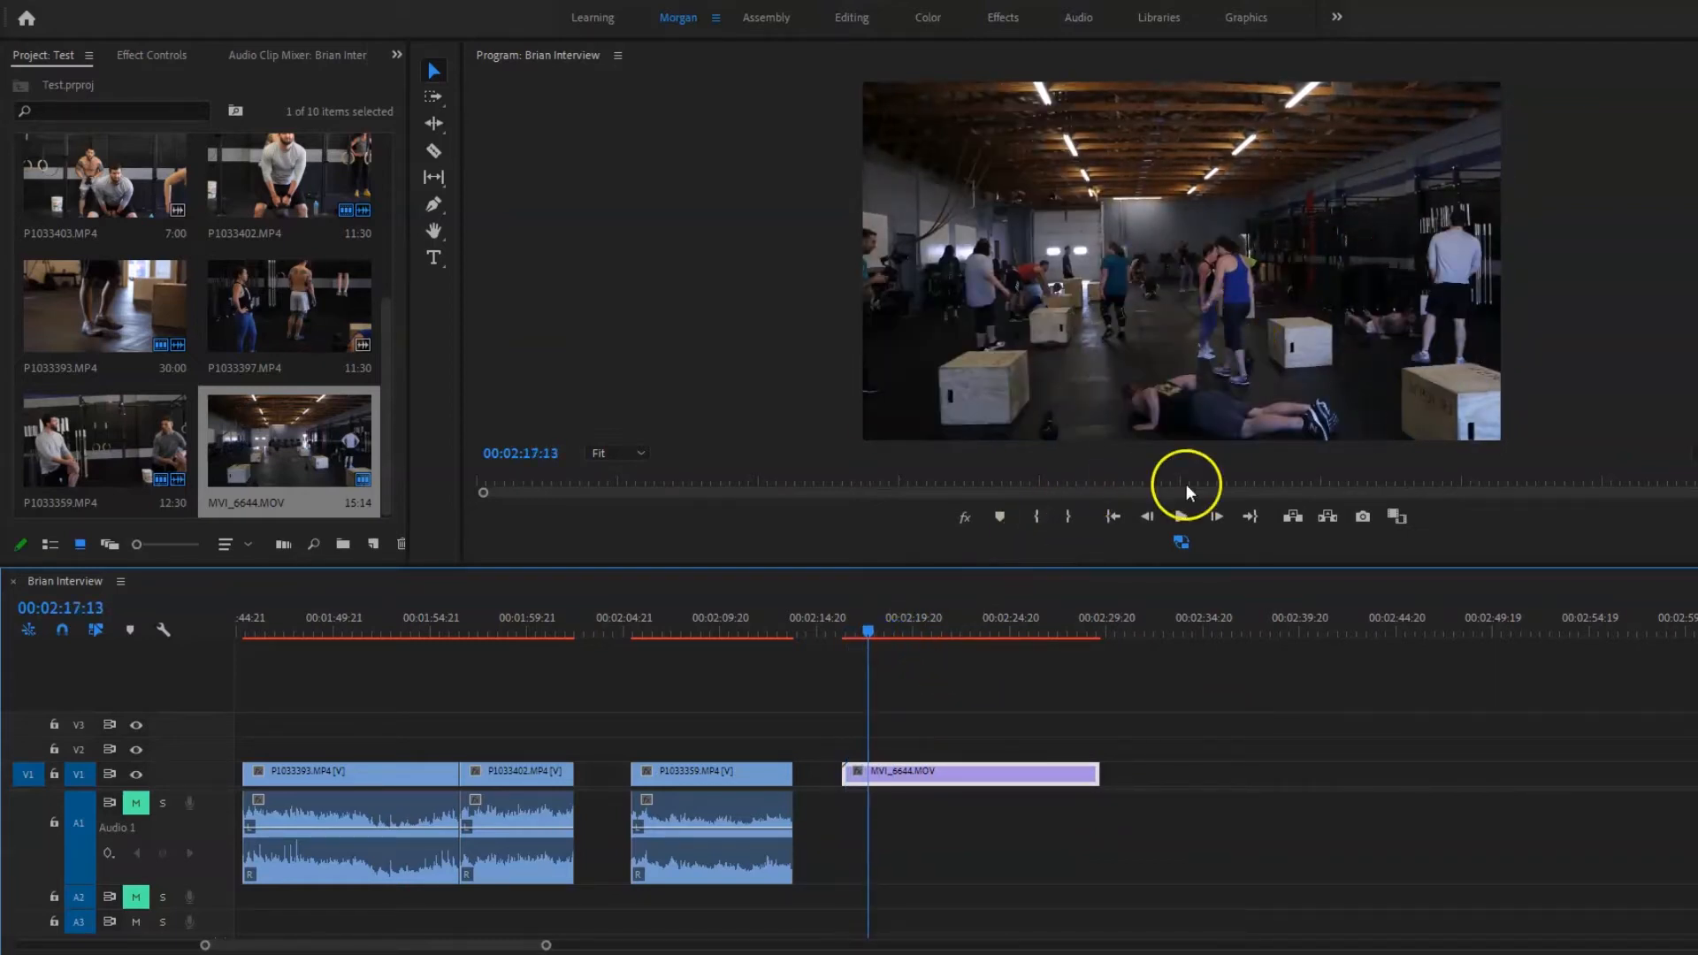
{"action": "key", "text": "space"}
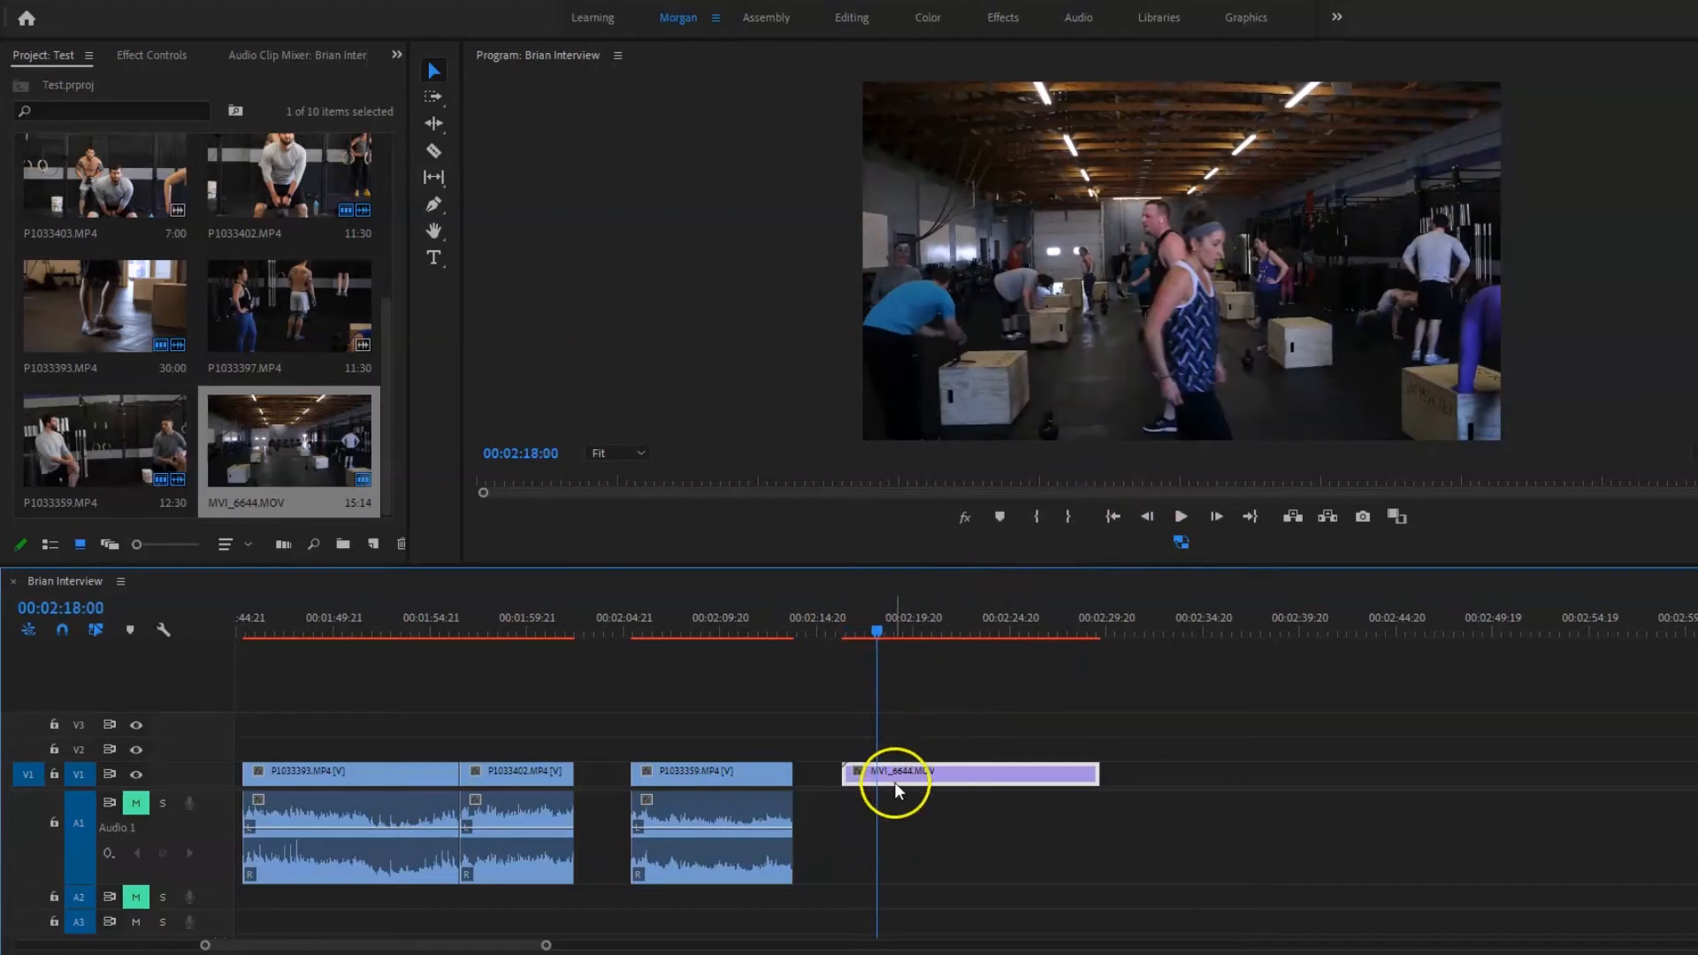
{"action": "key", "text": "q"}
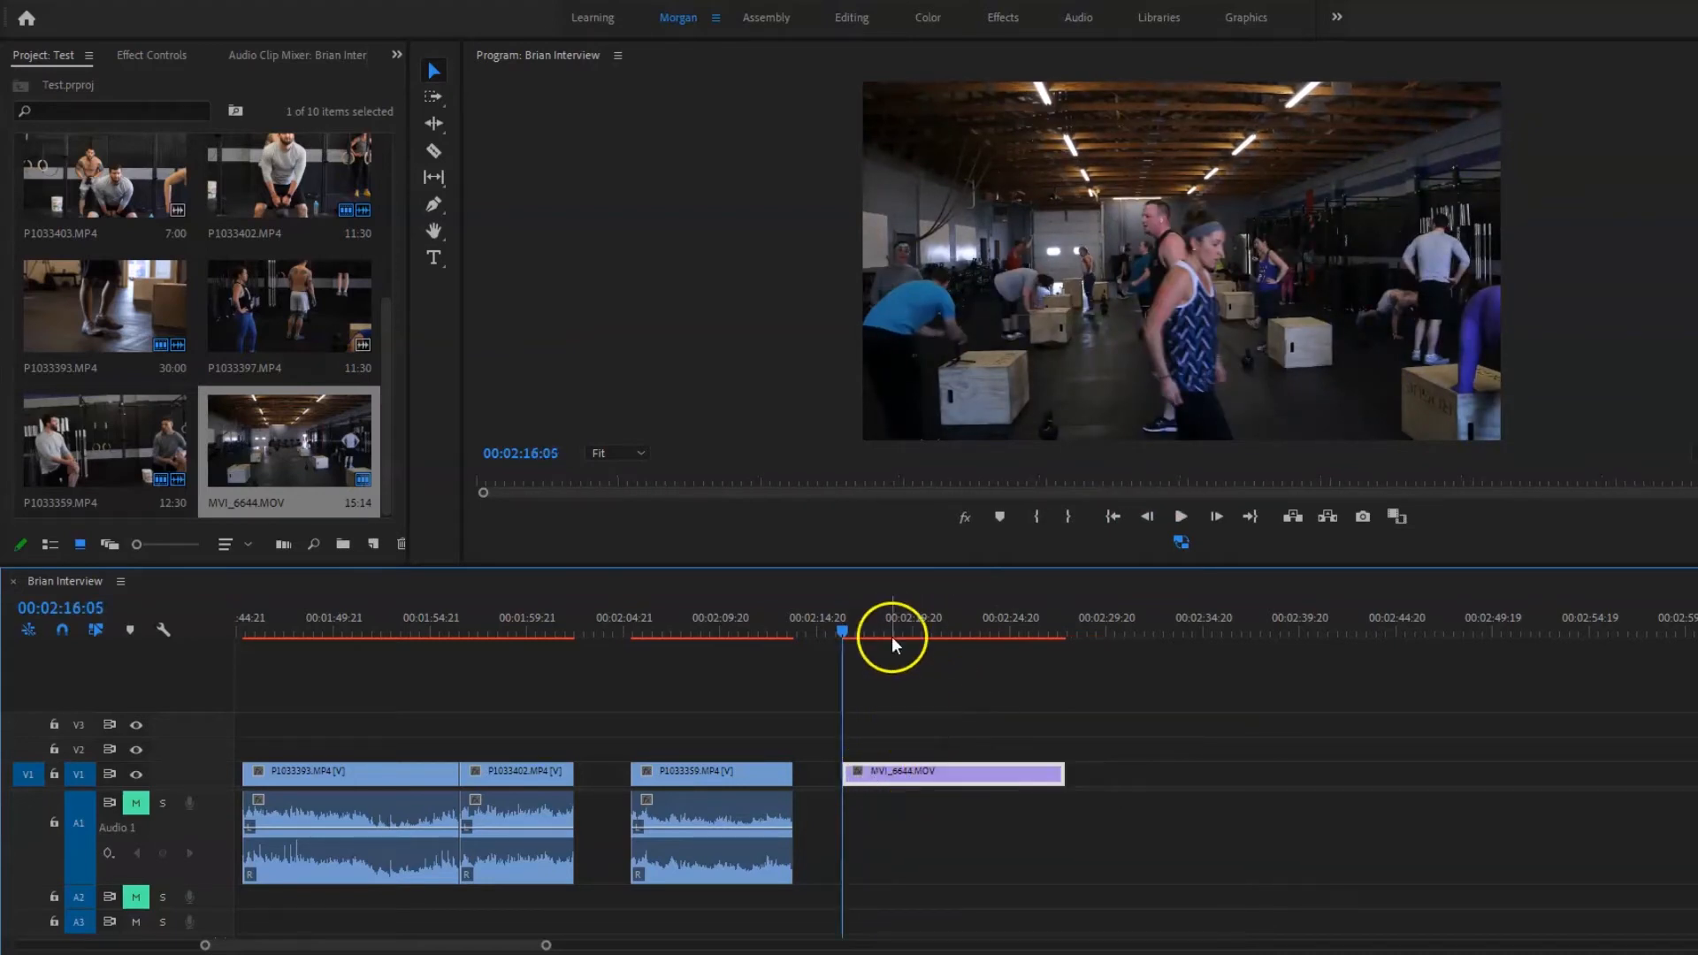
Play the trimmed start of MVI_6644, then import MVI_6642.MP4 onto track V1 after it, leaving a gap.
{"action": "key", "text": "space"}
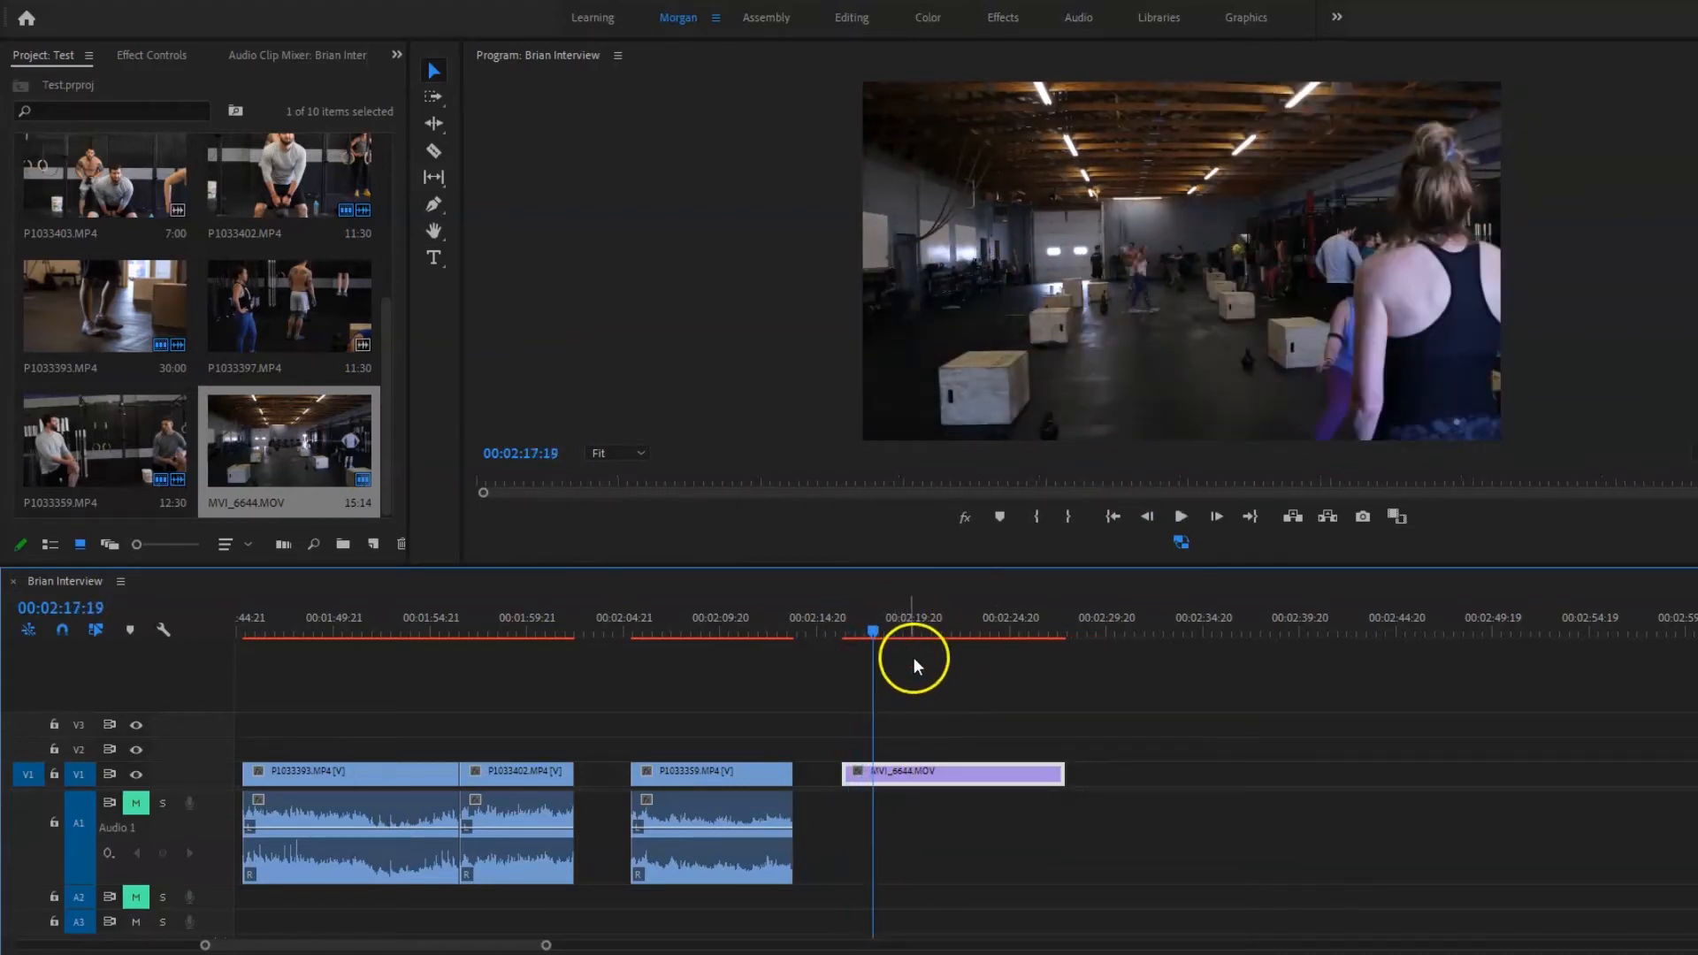
{"action": "left_click", "coordinate": [730, 602]}
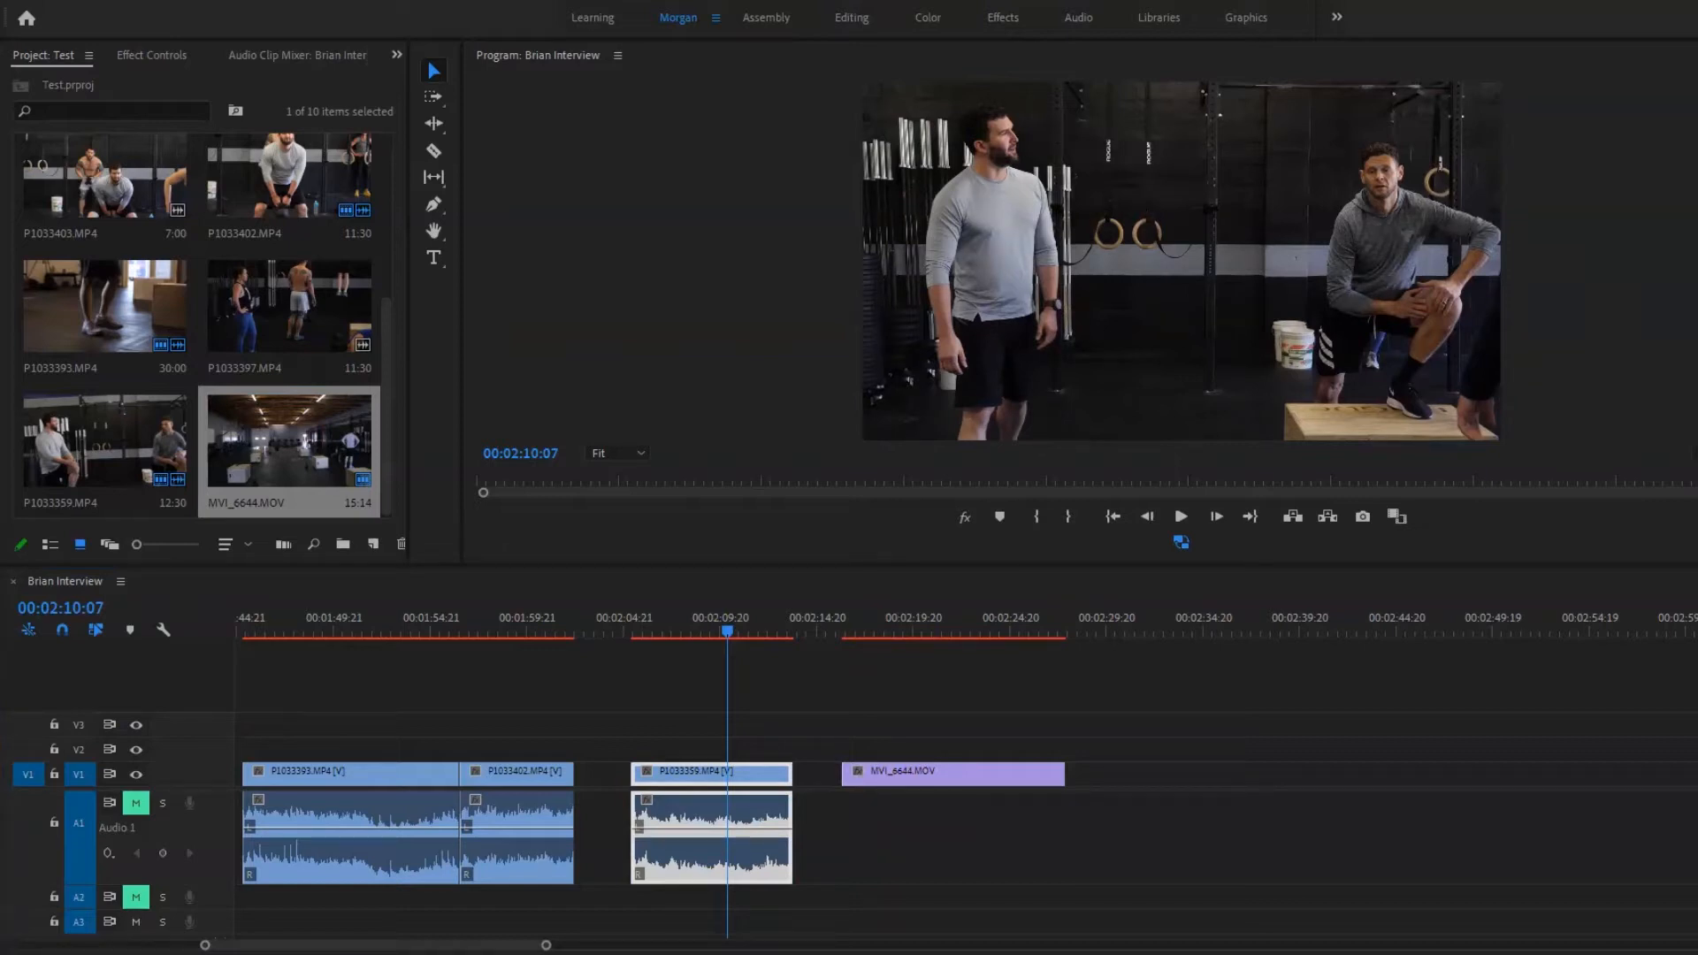
{"action": "left_click_drag", "start_coordinate": [746, 709], "coordinate": [1122, 773]}
Play clip MVI_6642, step back frame by frame to 00:02:39:01, split it there and delete the end part.
{"action": "left_click", "coordinate": [1118, 618]}
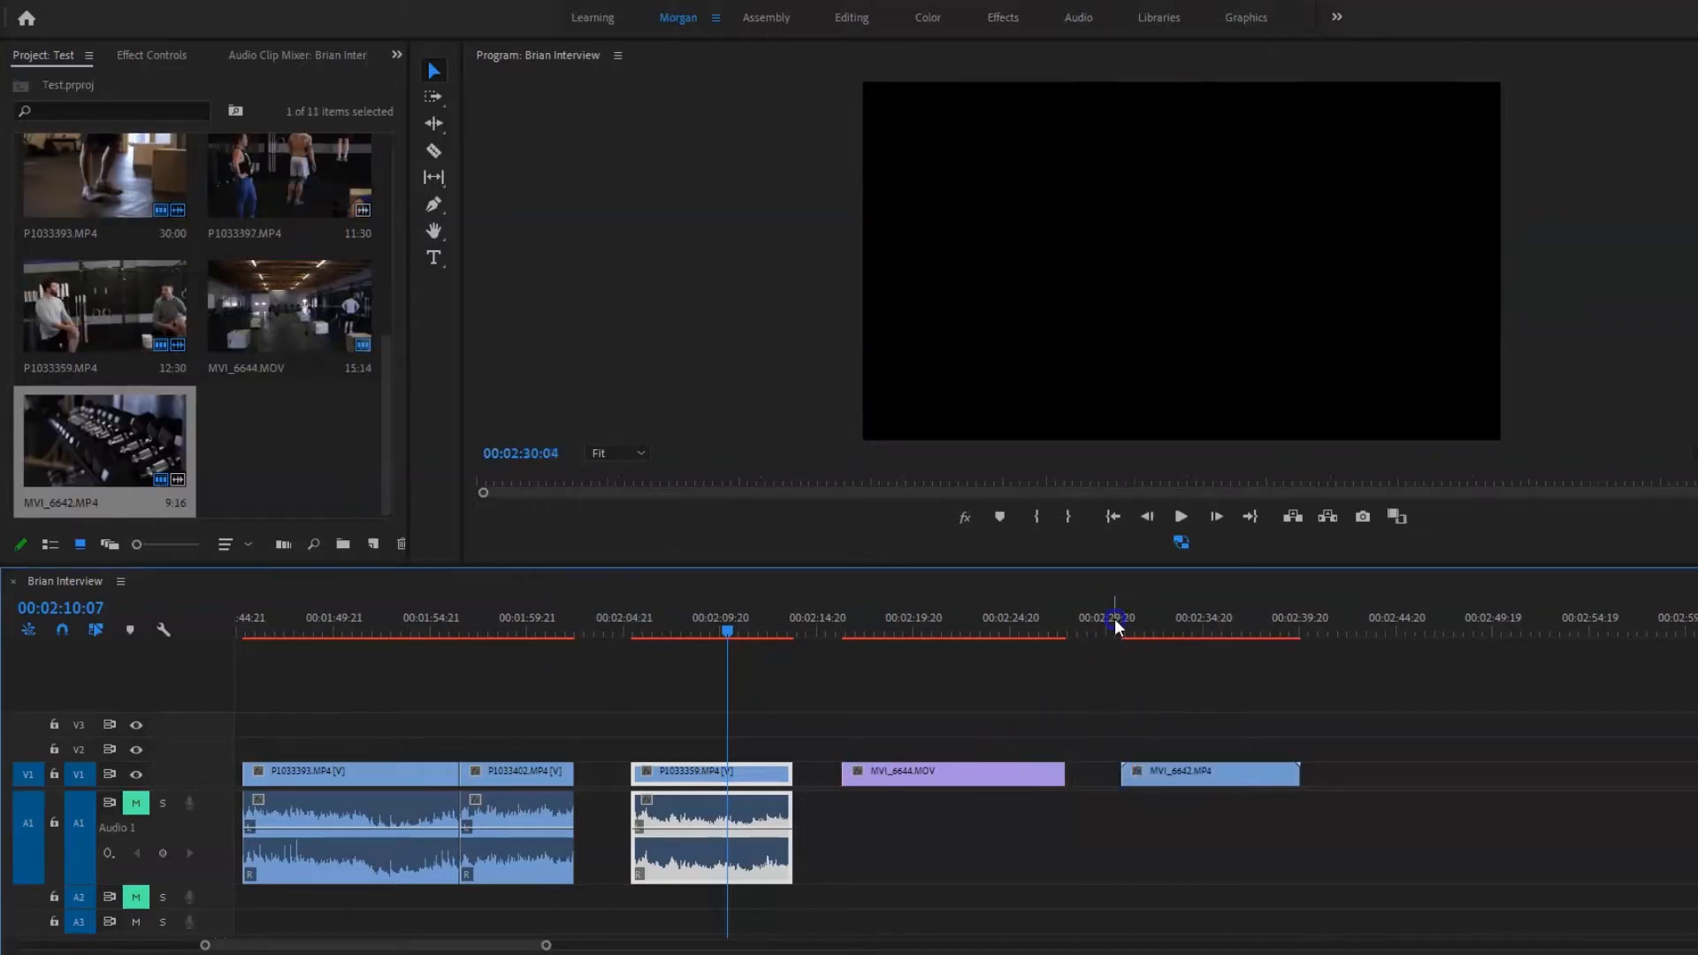
{"action": "scroll", "coordinate": [1069, 682], "scroll_direction": "right", "scroll_amount": 5}
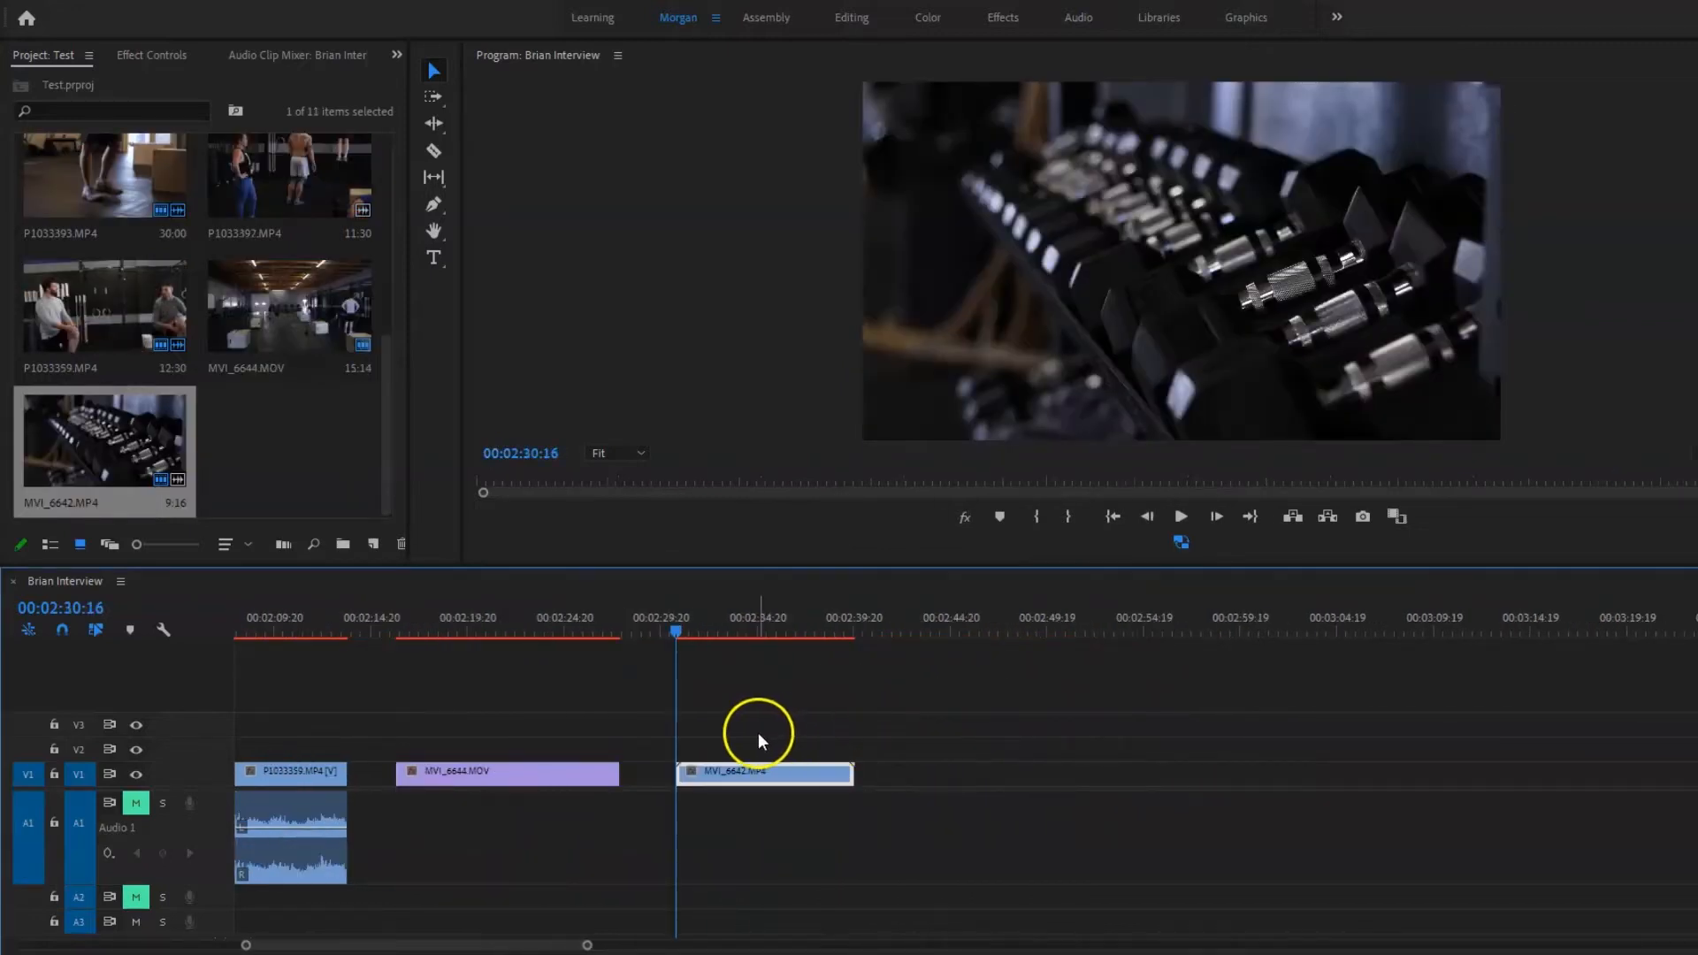
{"action": "key", "text": "space"}
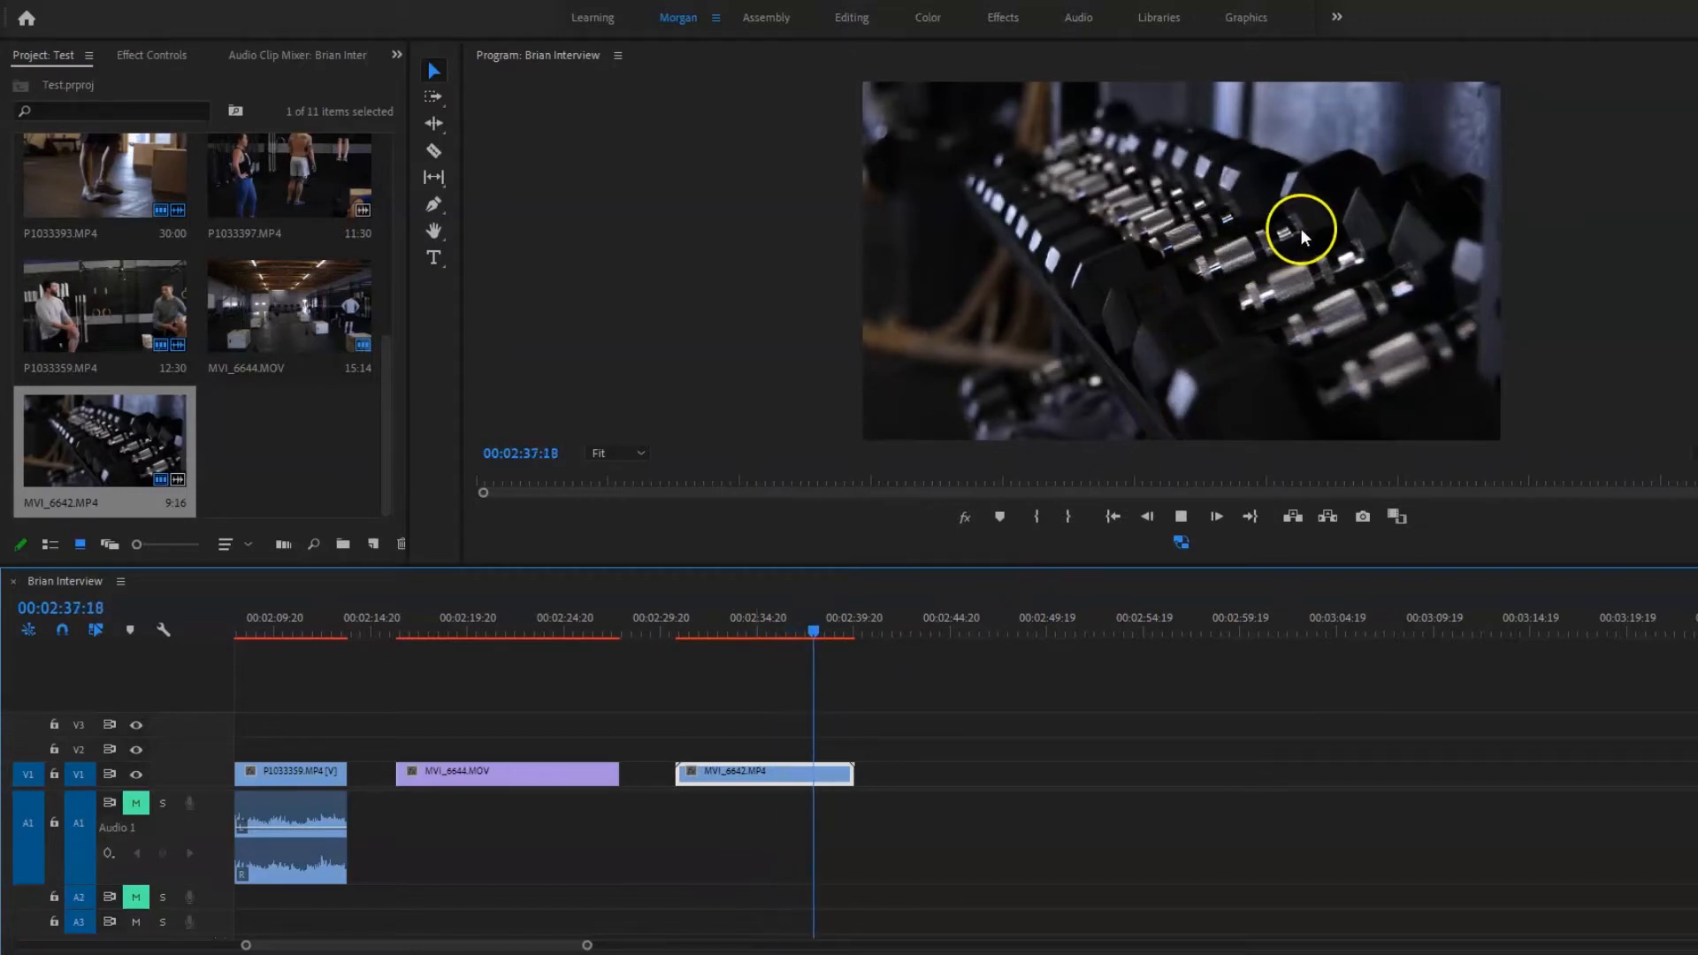
{"action": "key", "text": "space"}
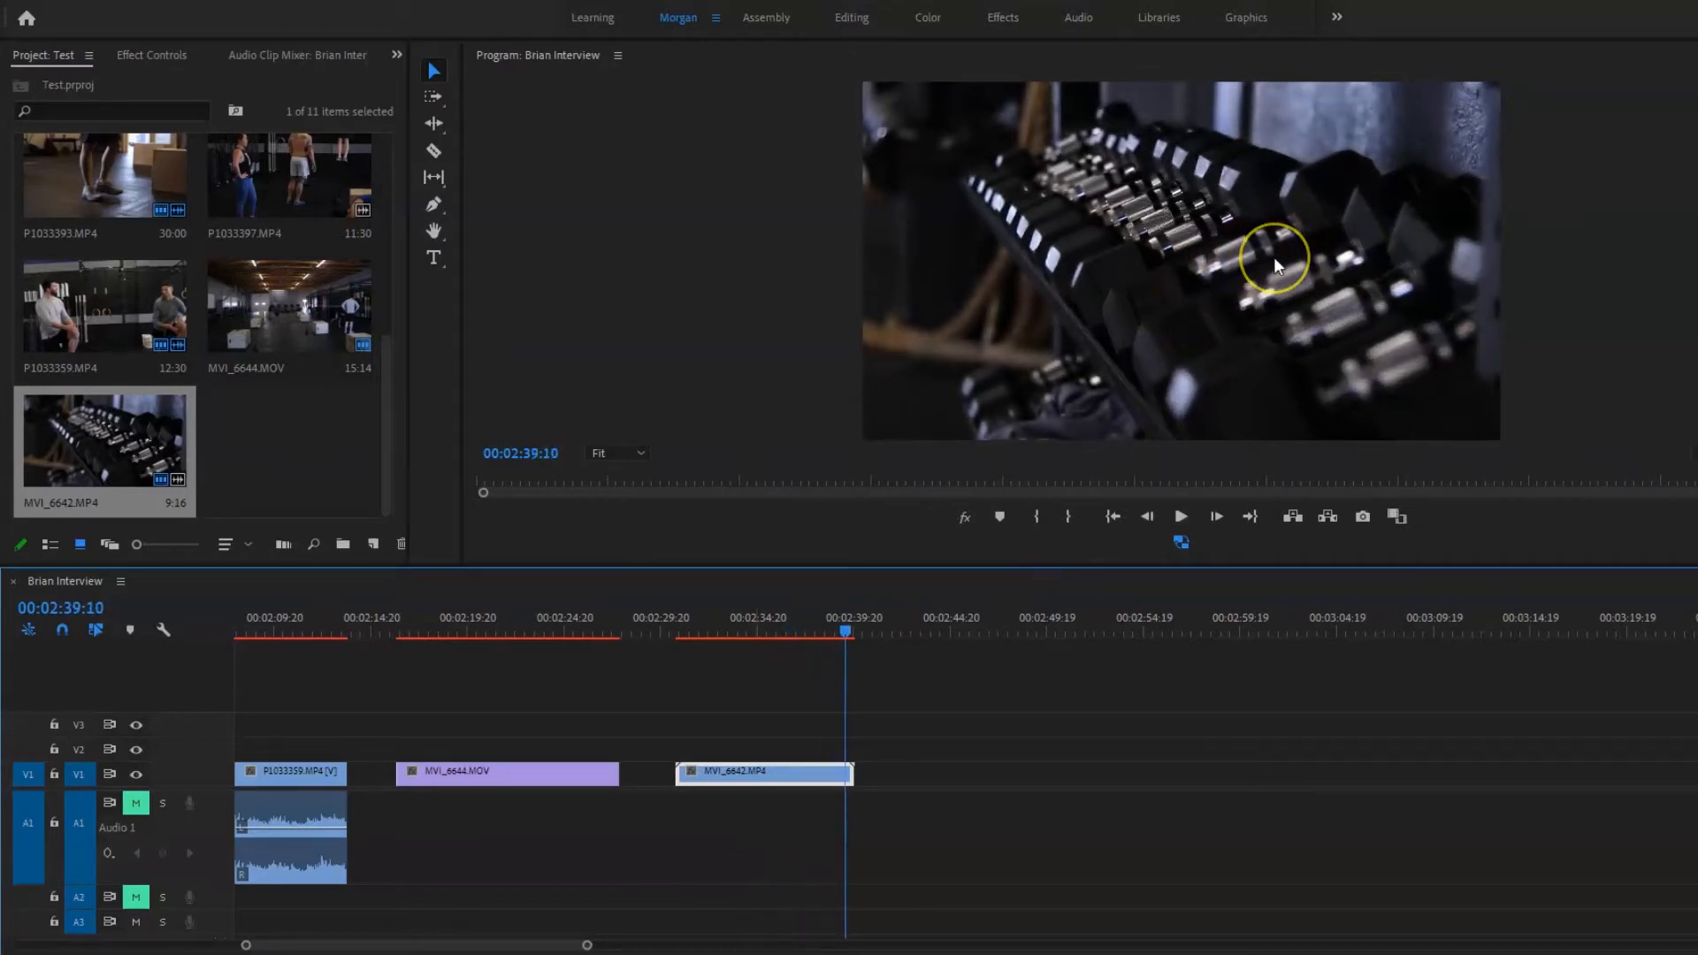
{"action": "key", "text": "Left"}
{"action": "key", "text": "Left"}
{"action": "key", "text": "Left"}
{"action": "key", "text": "Left"}
{"action": "key", "text": "Left"}
{"action": "key", "text": "Left"}
{"action": "key", "text": "Left"}
{"action": "key", "text": "Left"}
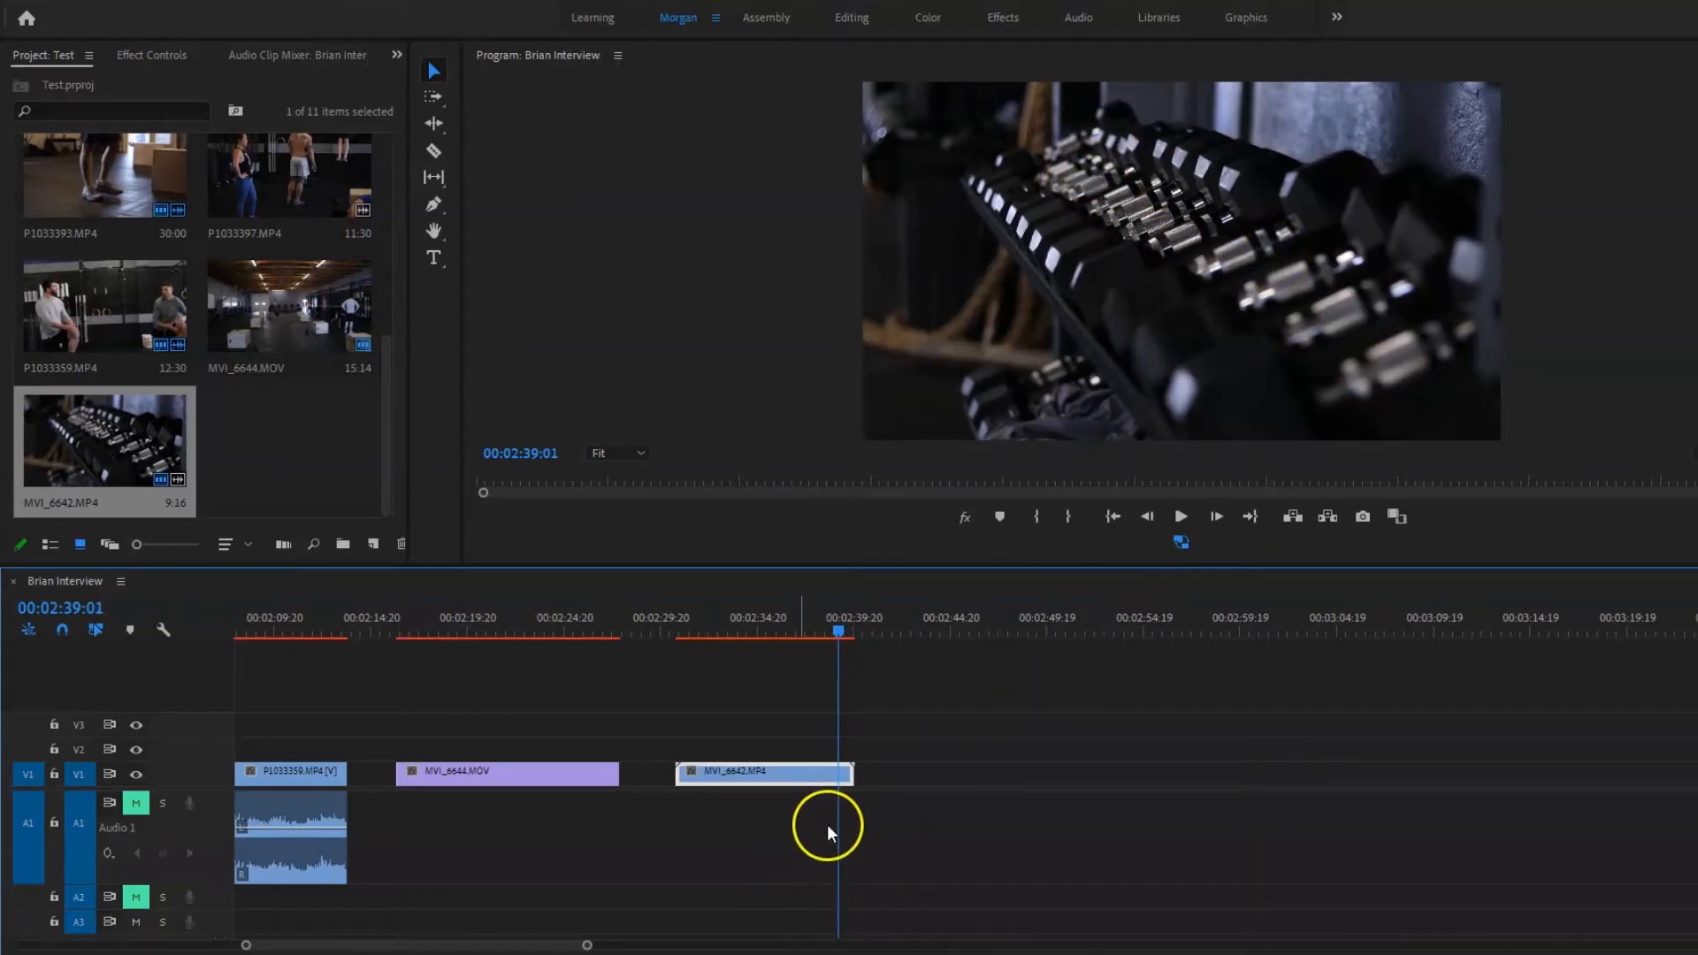
{"action": "left_click", "coordinate": [848, 776]}
{"action": "key", "text": "Delete"}
Replay MVI_6642 from its start, split it at 00:02:33:22 and ripple-delete the part before the cut.
{"action": "key", "text": "Up"}
{"action": "key", "text": "space"}
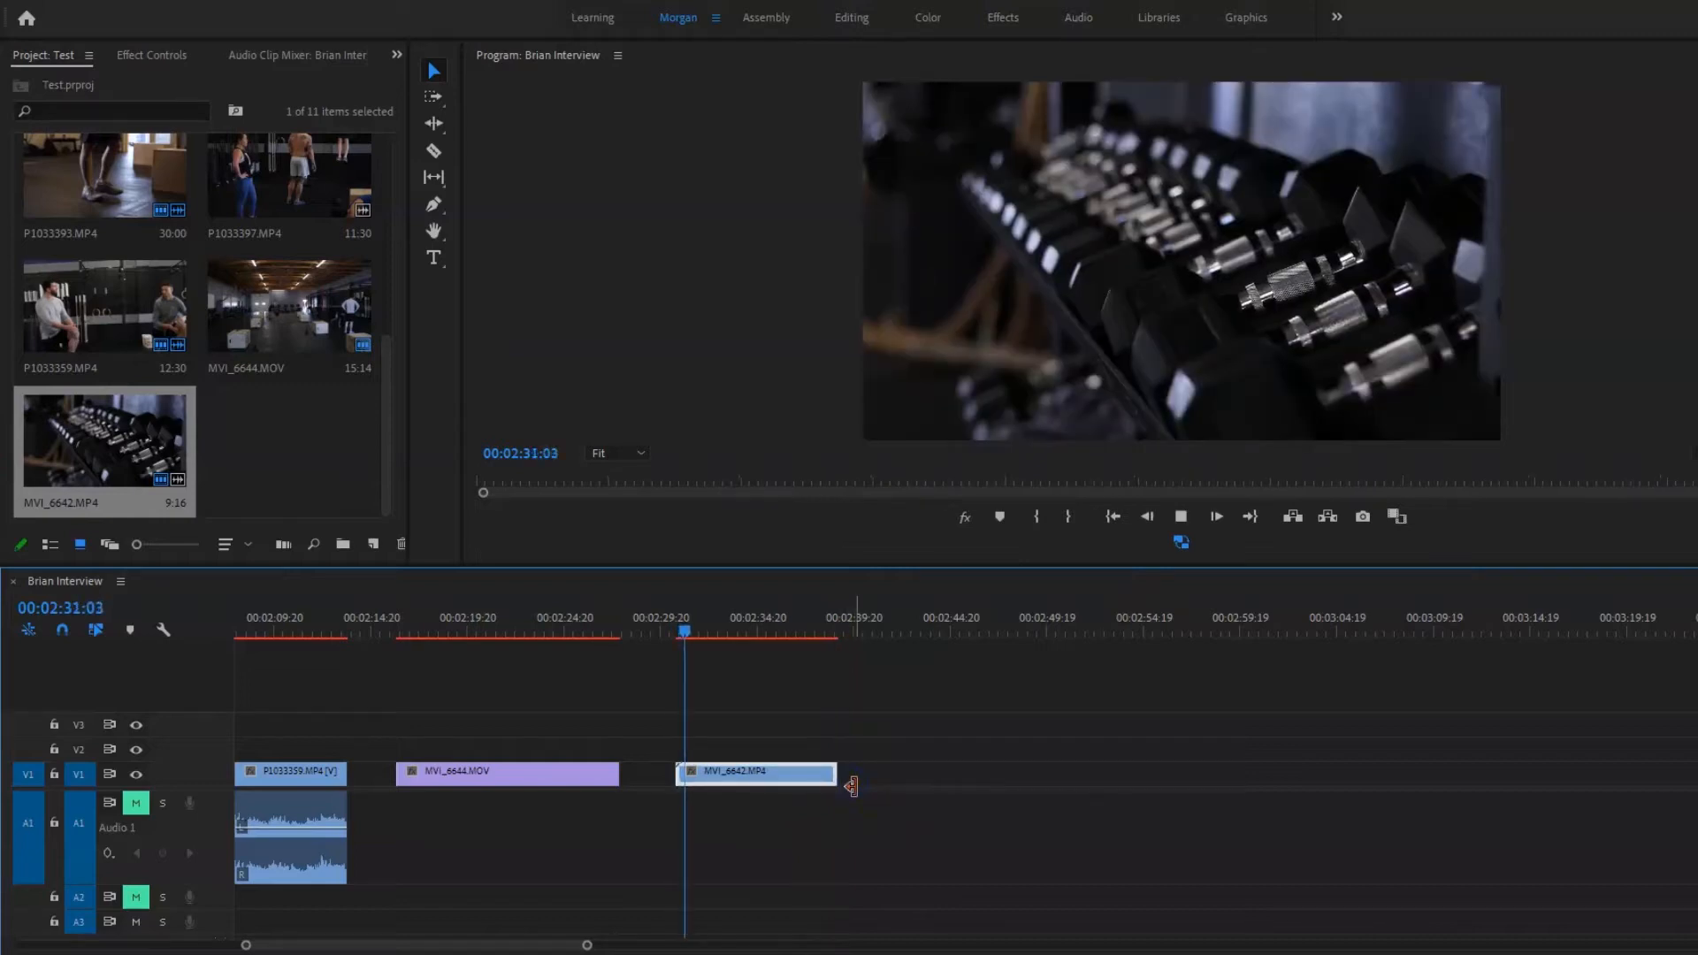
{"action": "key", "text": "space"}
{"action": "key", "text": "space"}
{"action": "key", "text": "space"}
{"action": "key", "text": "ctrl+k"}
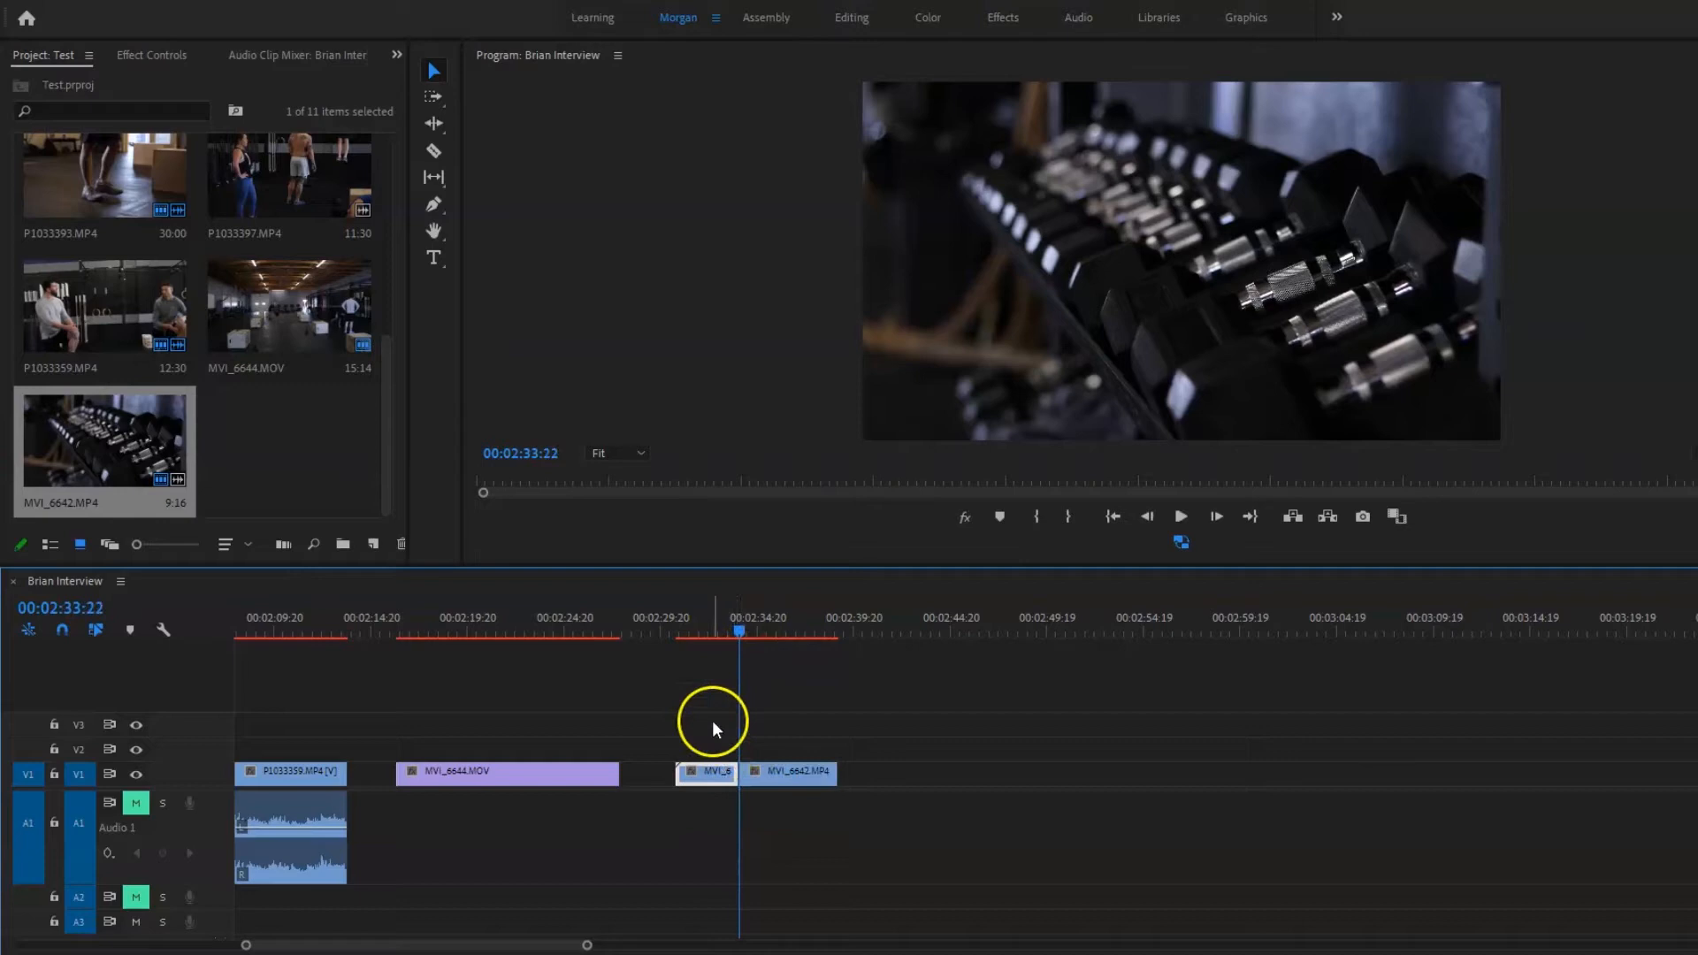
{"action": "key", "text": "shift+Delete"}
{"action": "key", "text": "Up"}
{"action": "key", "text": "space"}
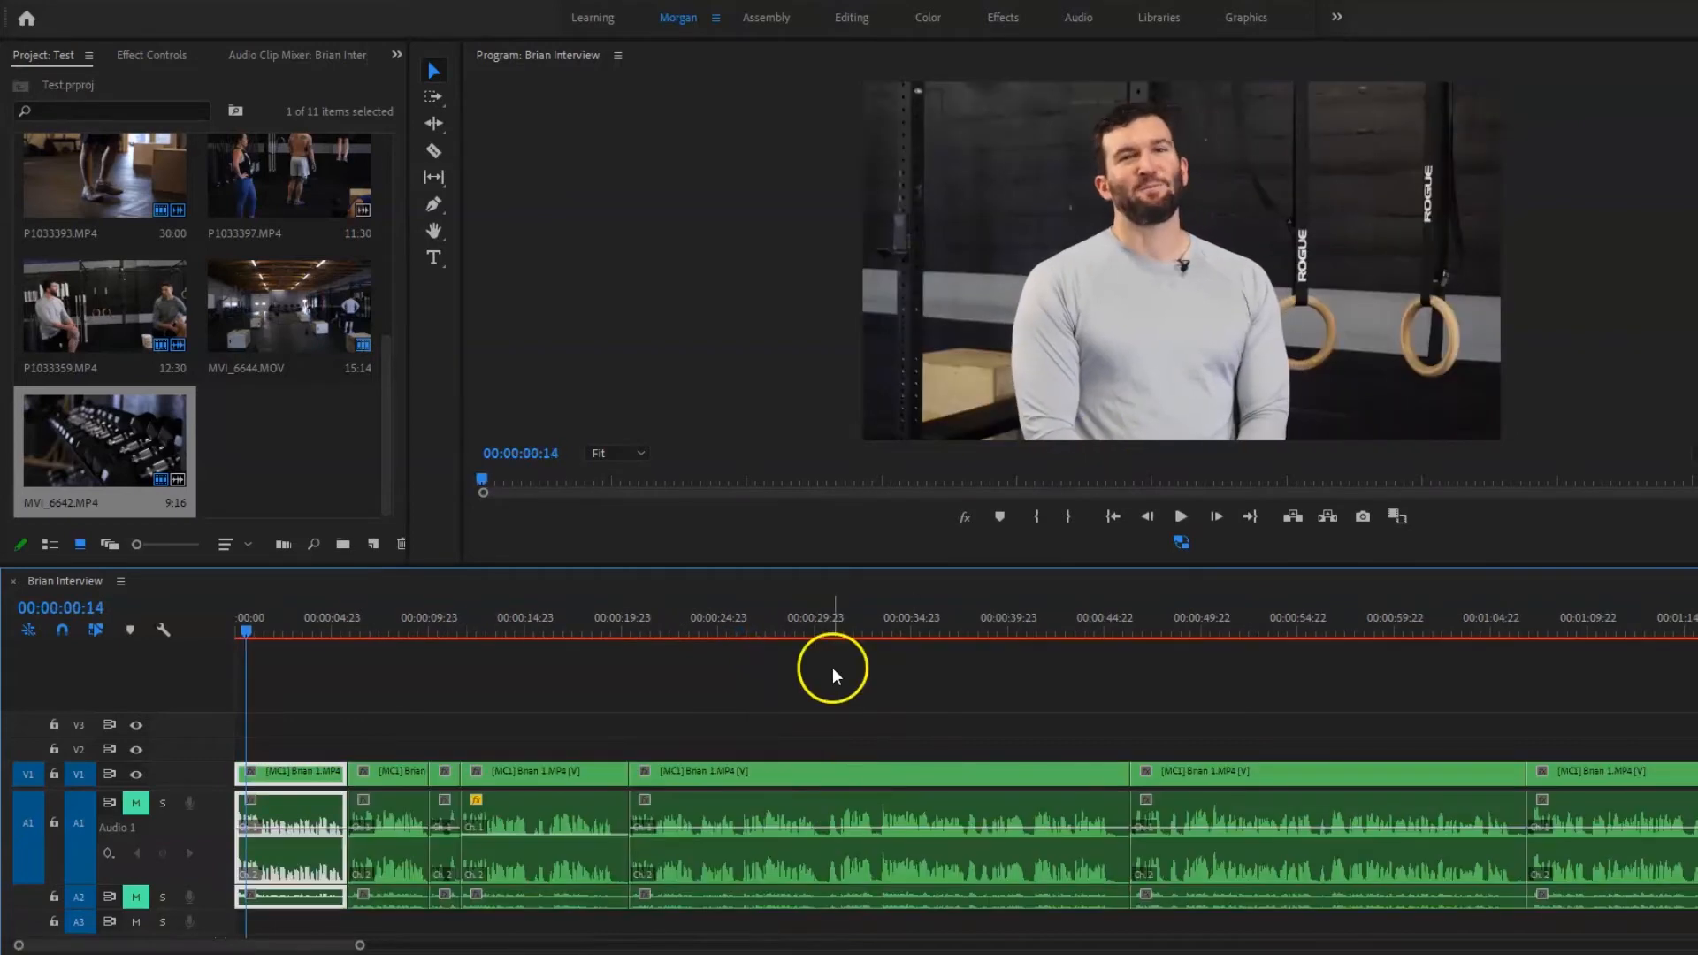
Import P1033362.MP4 onto track V1 after the last B-roll clip, leaving a gap.
{"action": "scroll", "coordinate": [824, 692], "scroll_direction": "down", "scroll_amount": 6}
{"action": "left_click", "coordinate": [694, 617]}
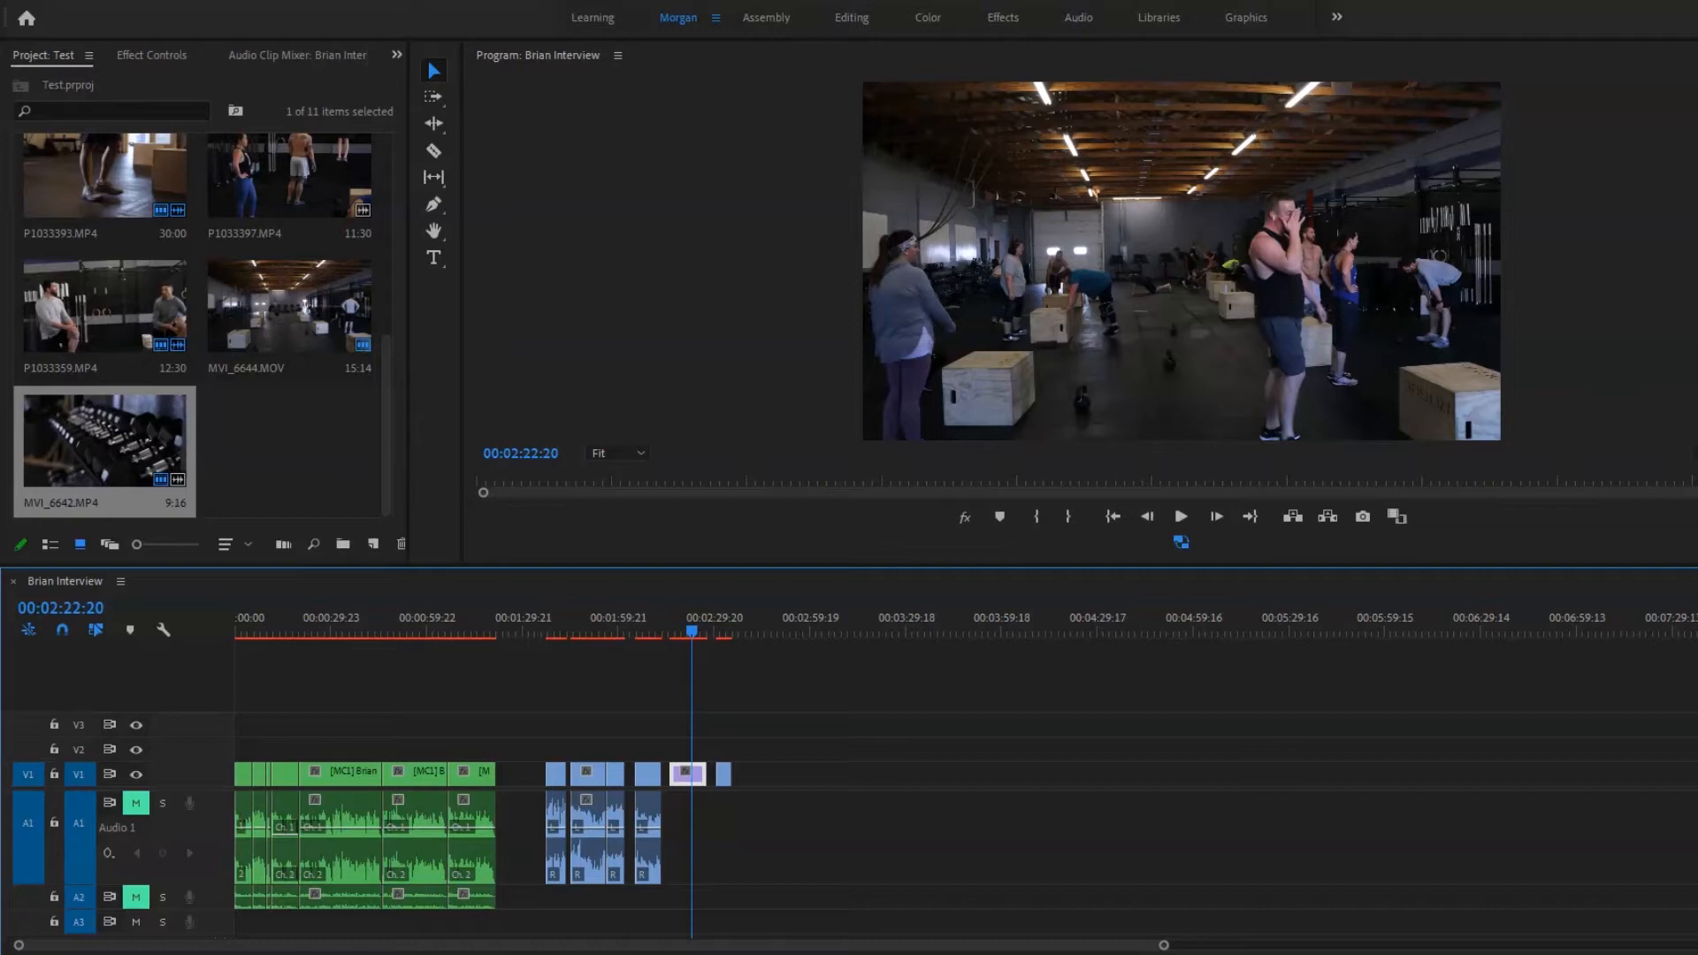
{"action": "left_click_drag", "start_coordinate": [2, 540], "coordinate": [769, 773]}
{"action": "left_click", "coordinate": [770, 656]}
{"action": "left_click", "coordinate": [794, 771]}
{"action": "key", "text": "="}
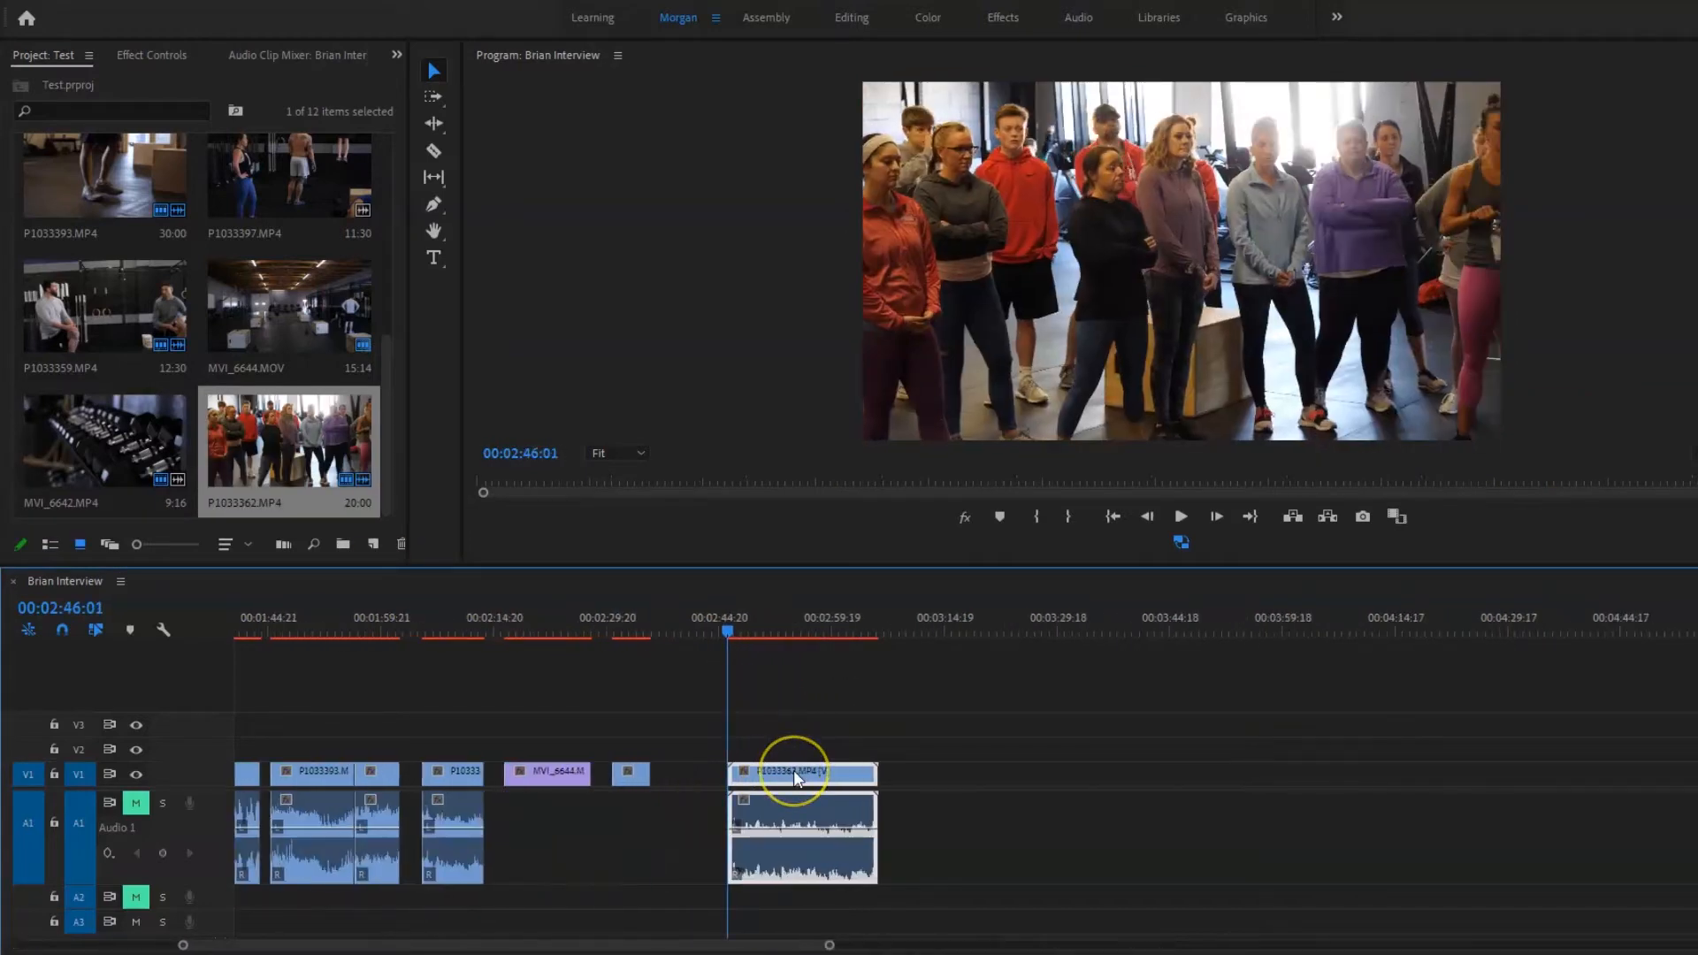
Play and scrub through clip P1033362, then delete it from the sequence.
{"action": "key", "text": "space"}
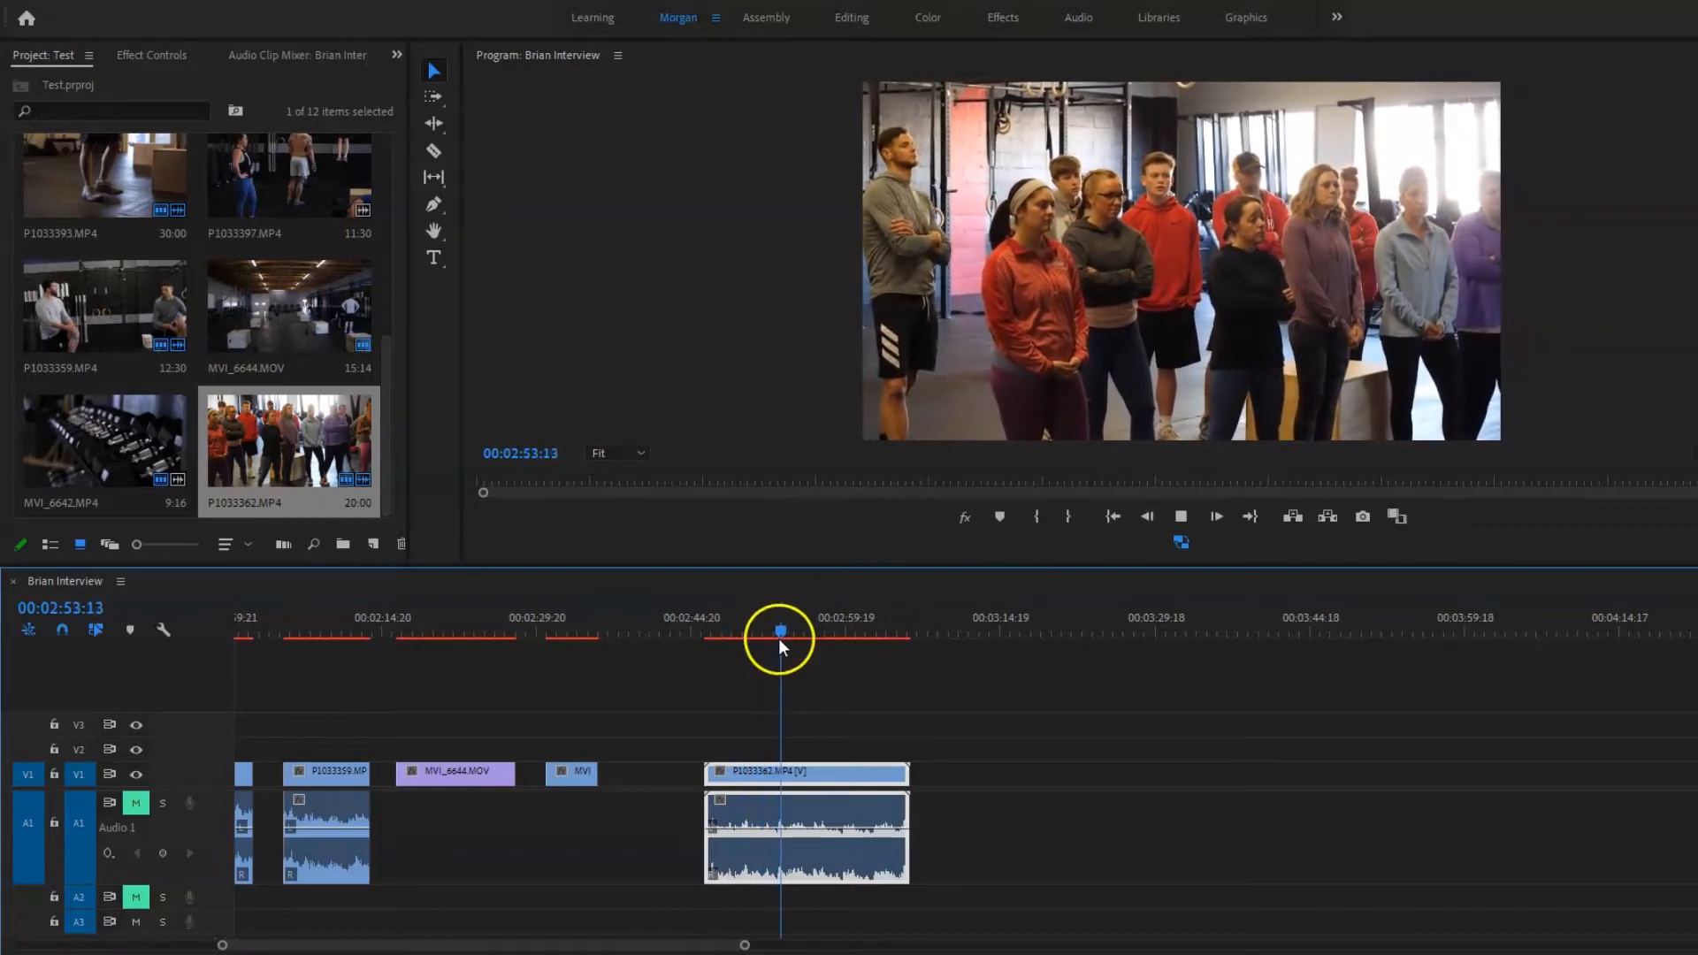
{"action": "left_click_drag", "start_coordinate": [790, 635], "coordinate": [879, 686]}
{"action": "left_click", "coordinate": [878, 687]}
{"action": "left_click", "coordinate": [881, 825]}
{"action": "key", "text": "Delete"}
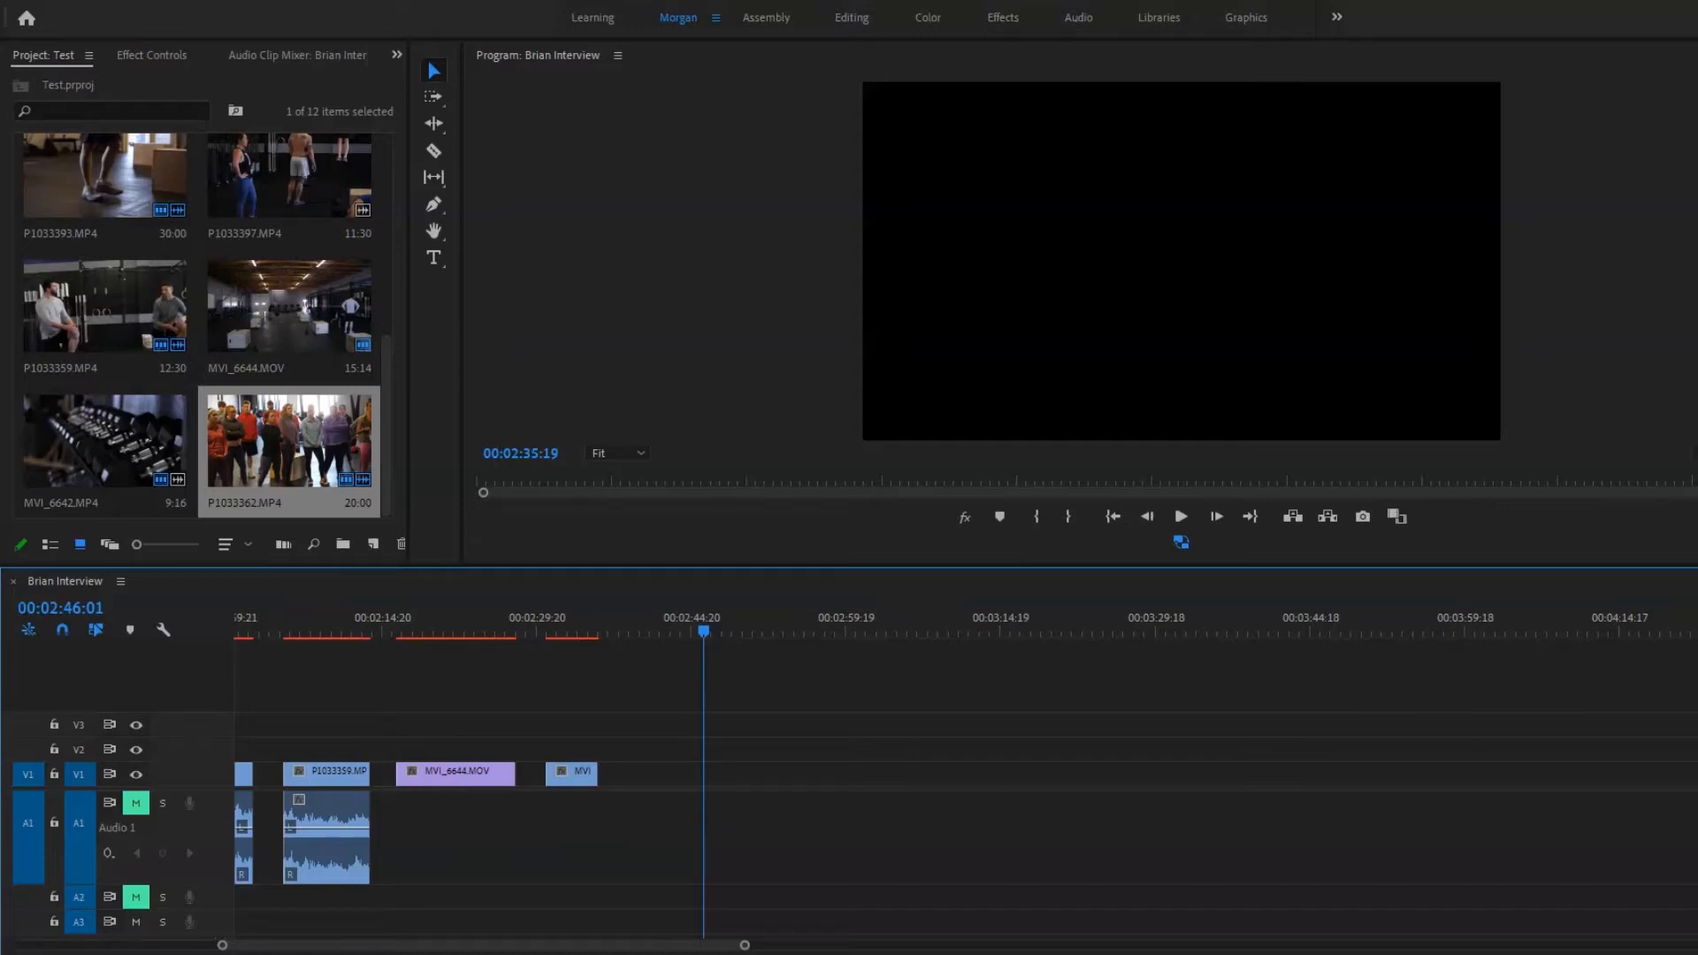
Import P1033372.MP4 onto track V1 after MVI_6642 with a gap, and ripple-trim everything before 00:02:42:14 off its start.
{"action": "left_click_drag", "start_coordinate": [677, 742], "coordinate": [649, 790]}
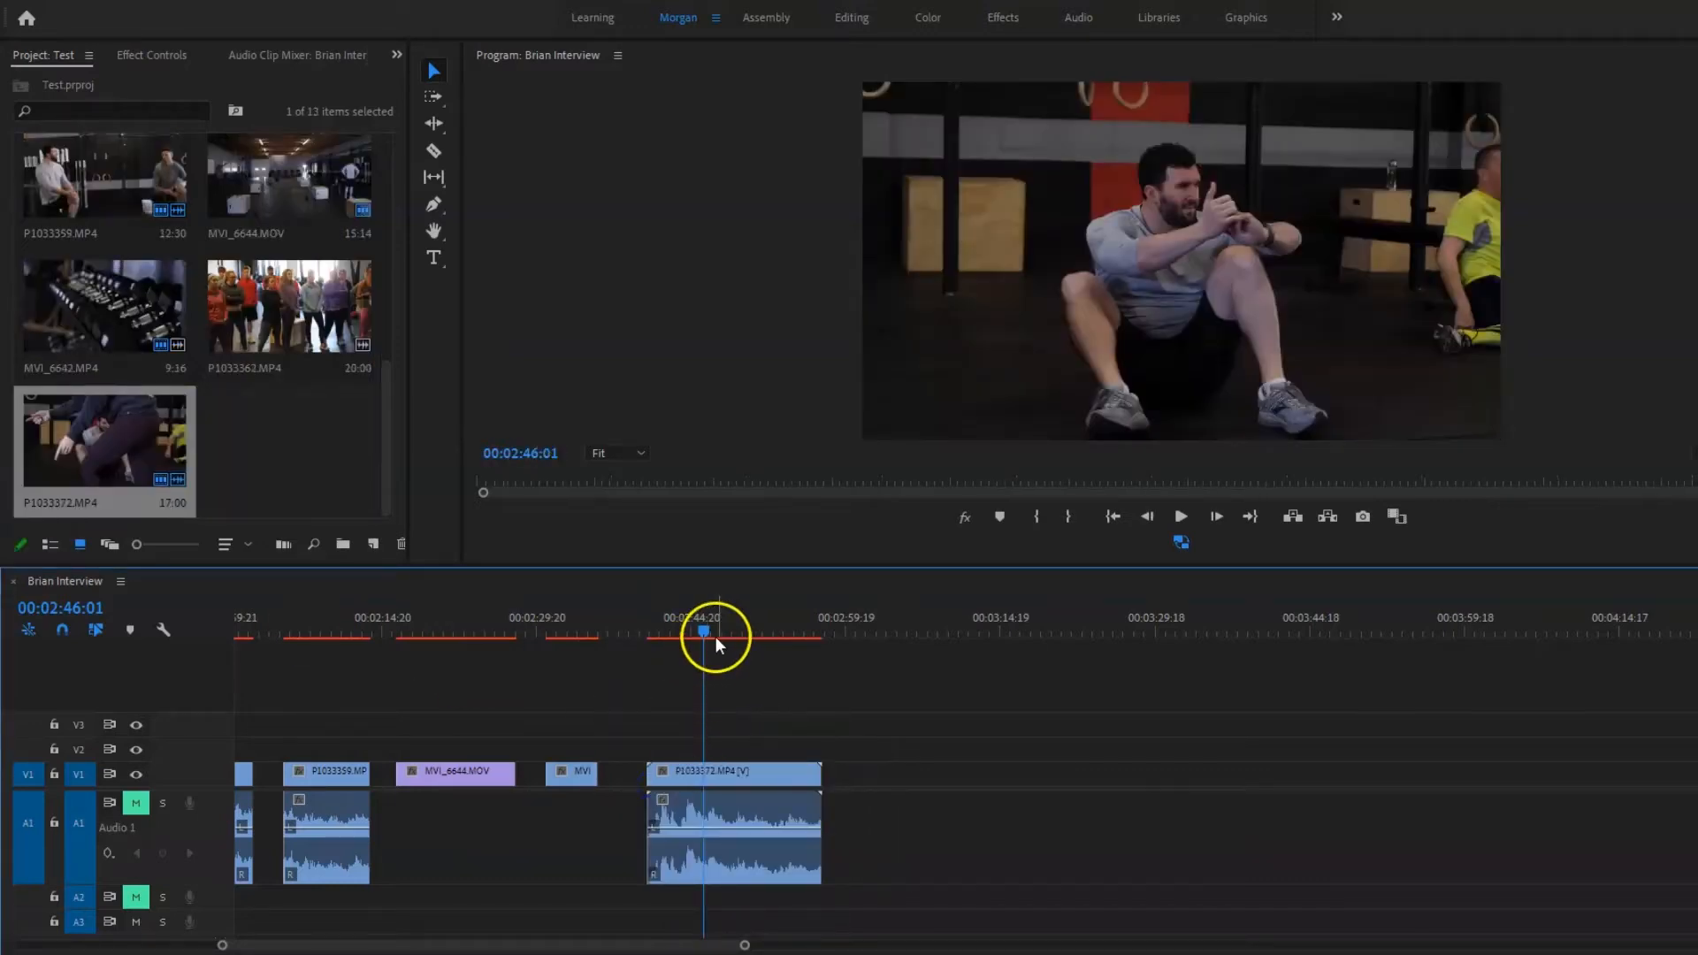
{"action": "key", "text": "Up"}
{"action": "key", "text": "space"}
{"action": "scroll", "coordinate": [704, 758], "scroll_direction": "up", "scroll_amount": 3}
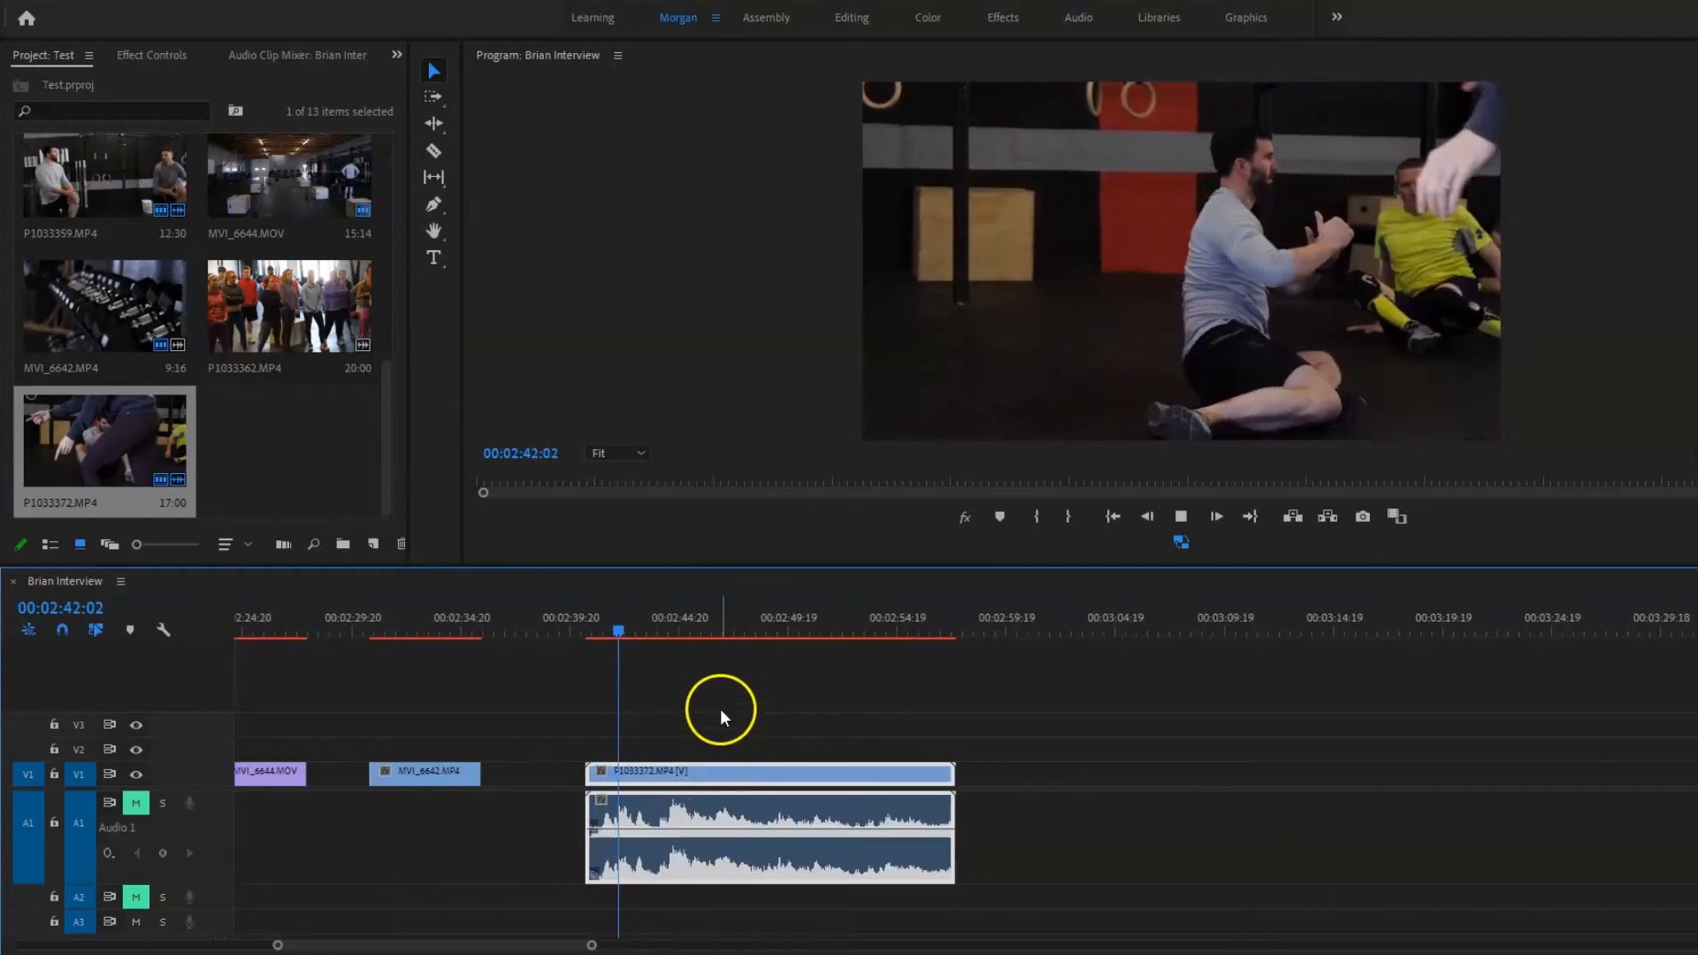
{"action": "key", "text": "space"}
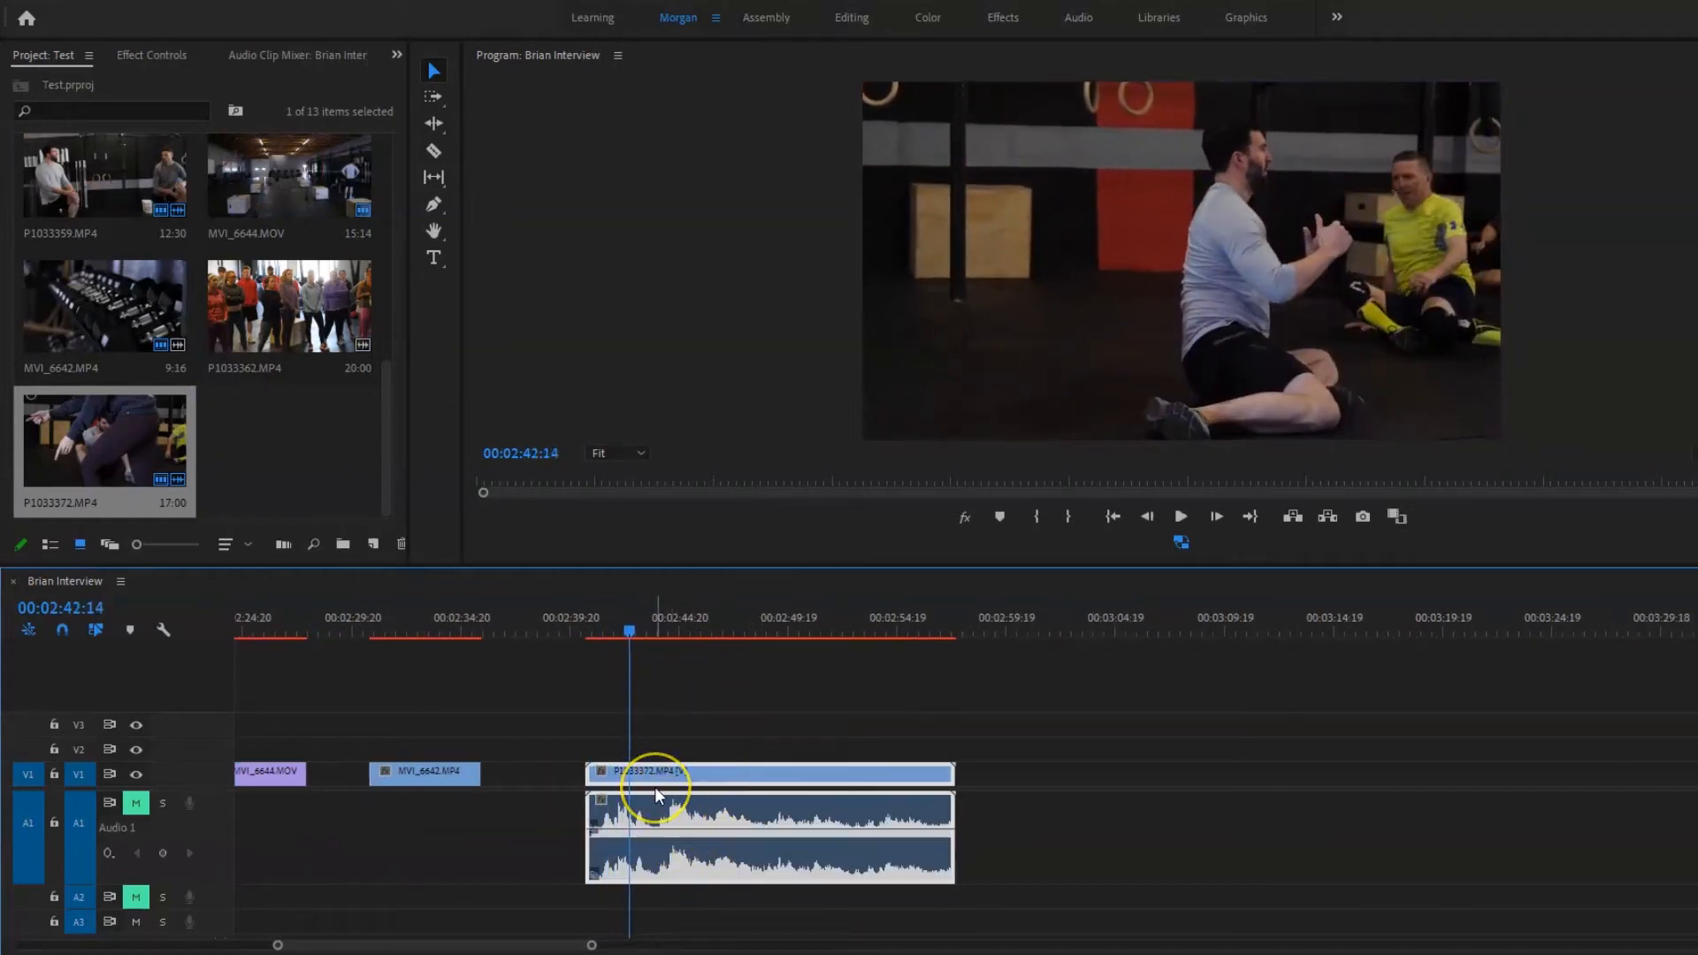
{"action": "key", "text": "ctrl+k"}
Play the trimmed P1033372 clip, split it at 00:02:50:16 and delete the end part.
{"action": "key", "text": "space"}
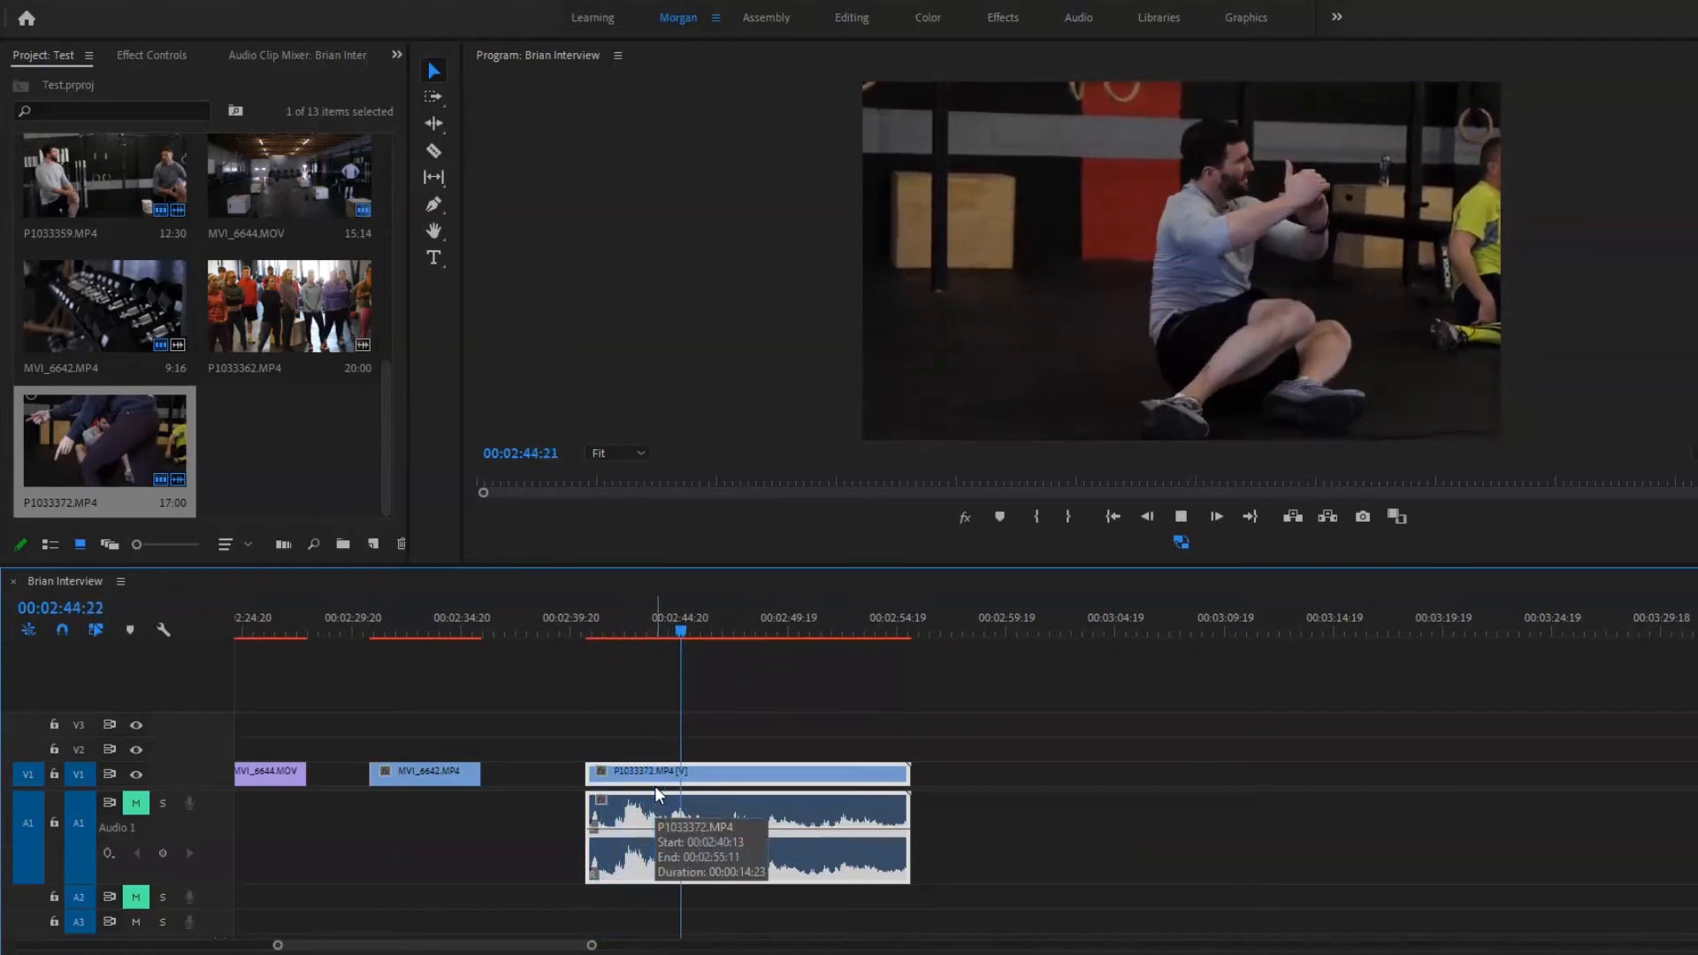
{"action": "left_click", "coordinate": [667, 787]}
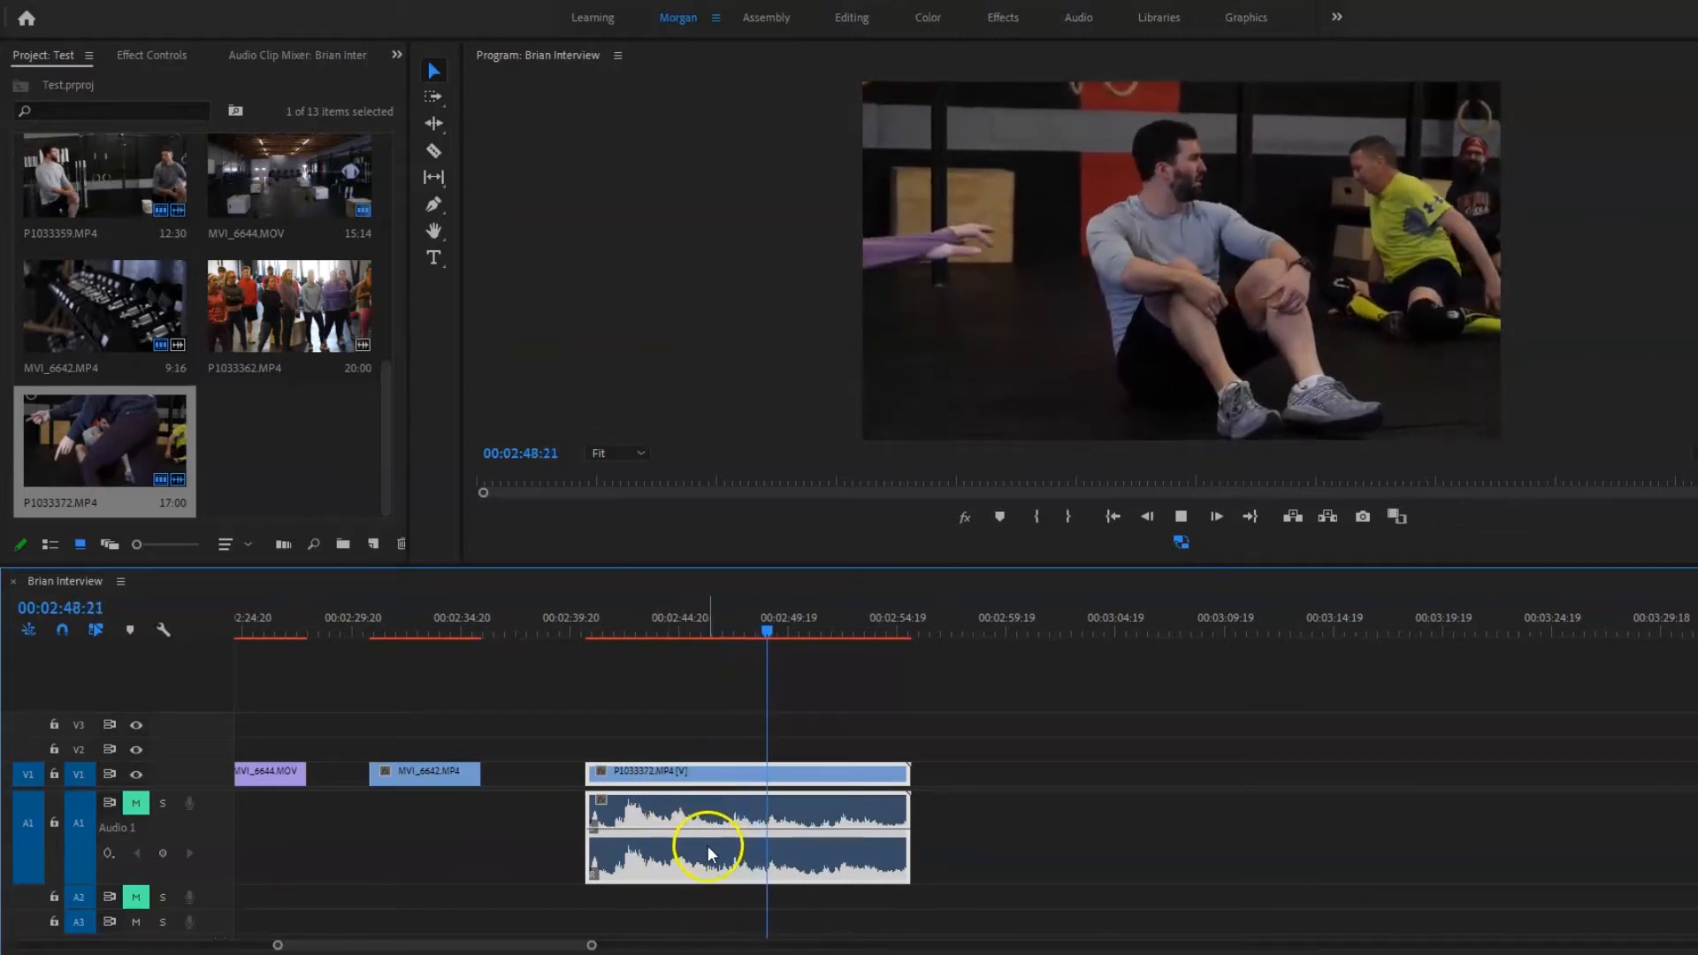
{"action": "key", "text": "space"}
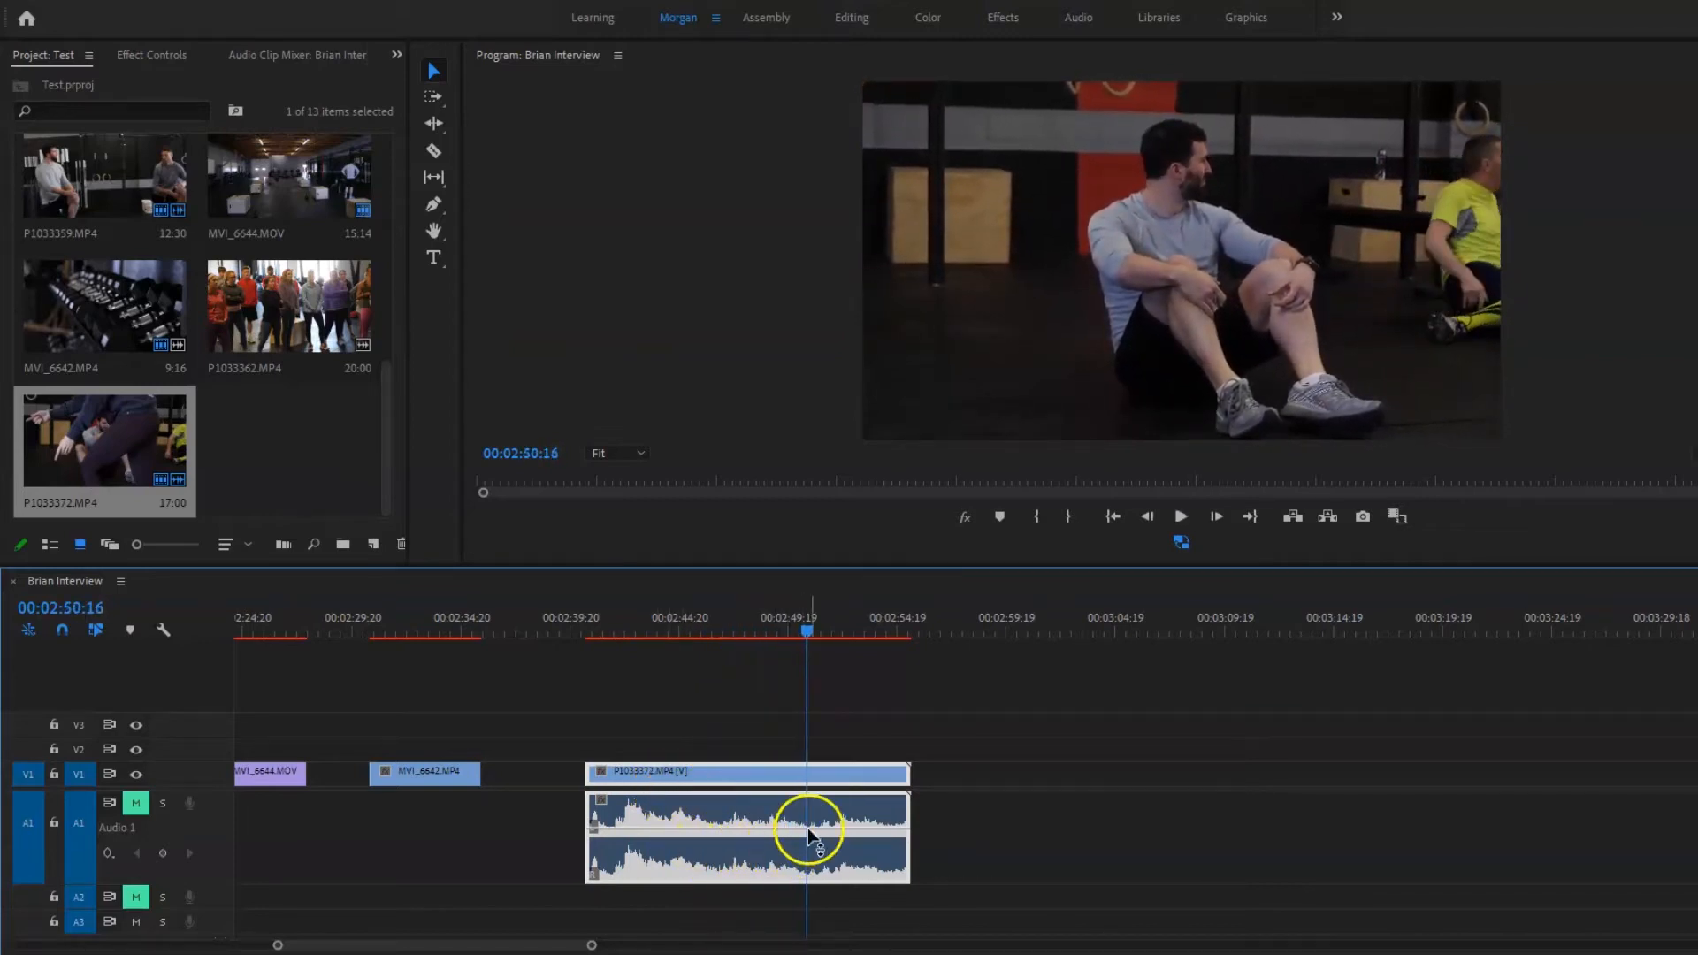
{"action": "key", "text": "ctrl+k"}
{"action": "key", "text": "Delete"}
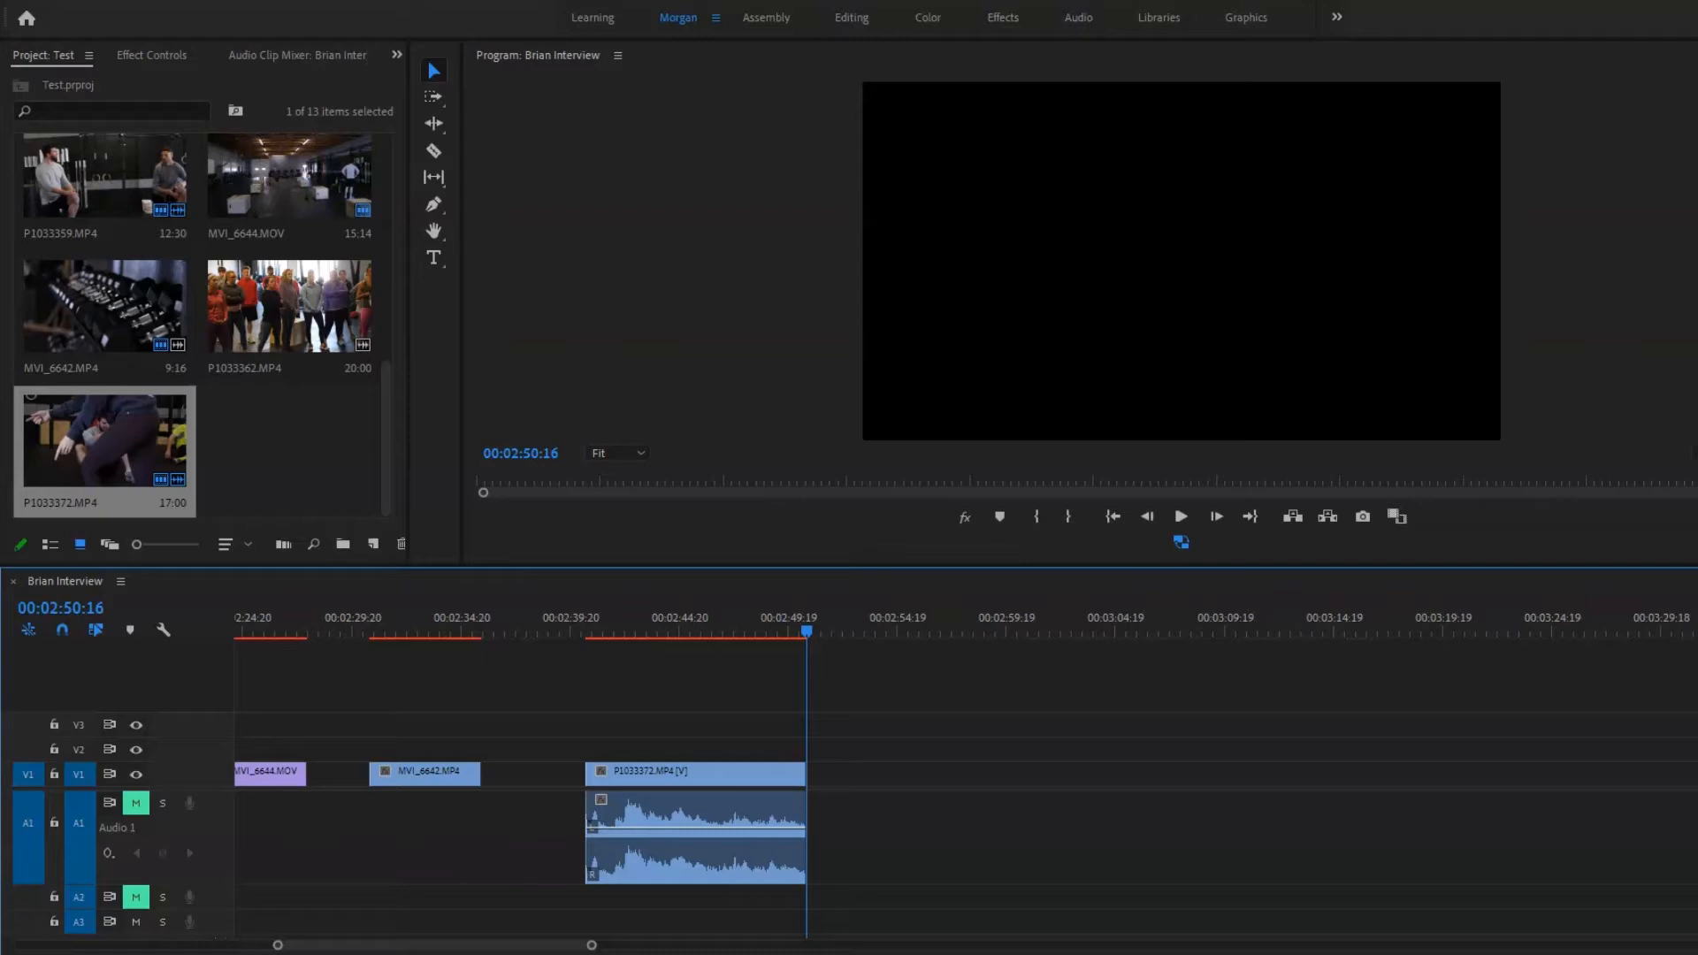
Import P1033381.MP4 onto track V1 after P1033372 with a gap, split it at 00:03:01:21 and ripple-delete the first part.
{"action": "left_click_drag", "start_coordinate": [428, 447], "coordinate": [891, 800]}
{"action": "left_click", "coordinate": [894, 624]}
{"action": "left_click_drag", "start_coordinate": [901, 630], "coordinate": [1055, 632]}
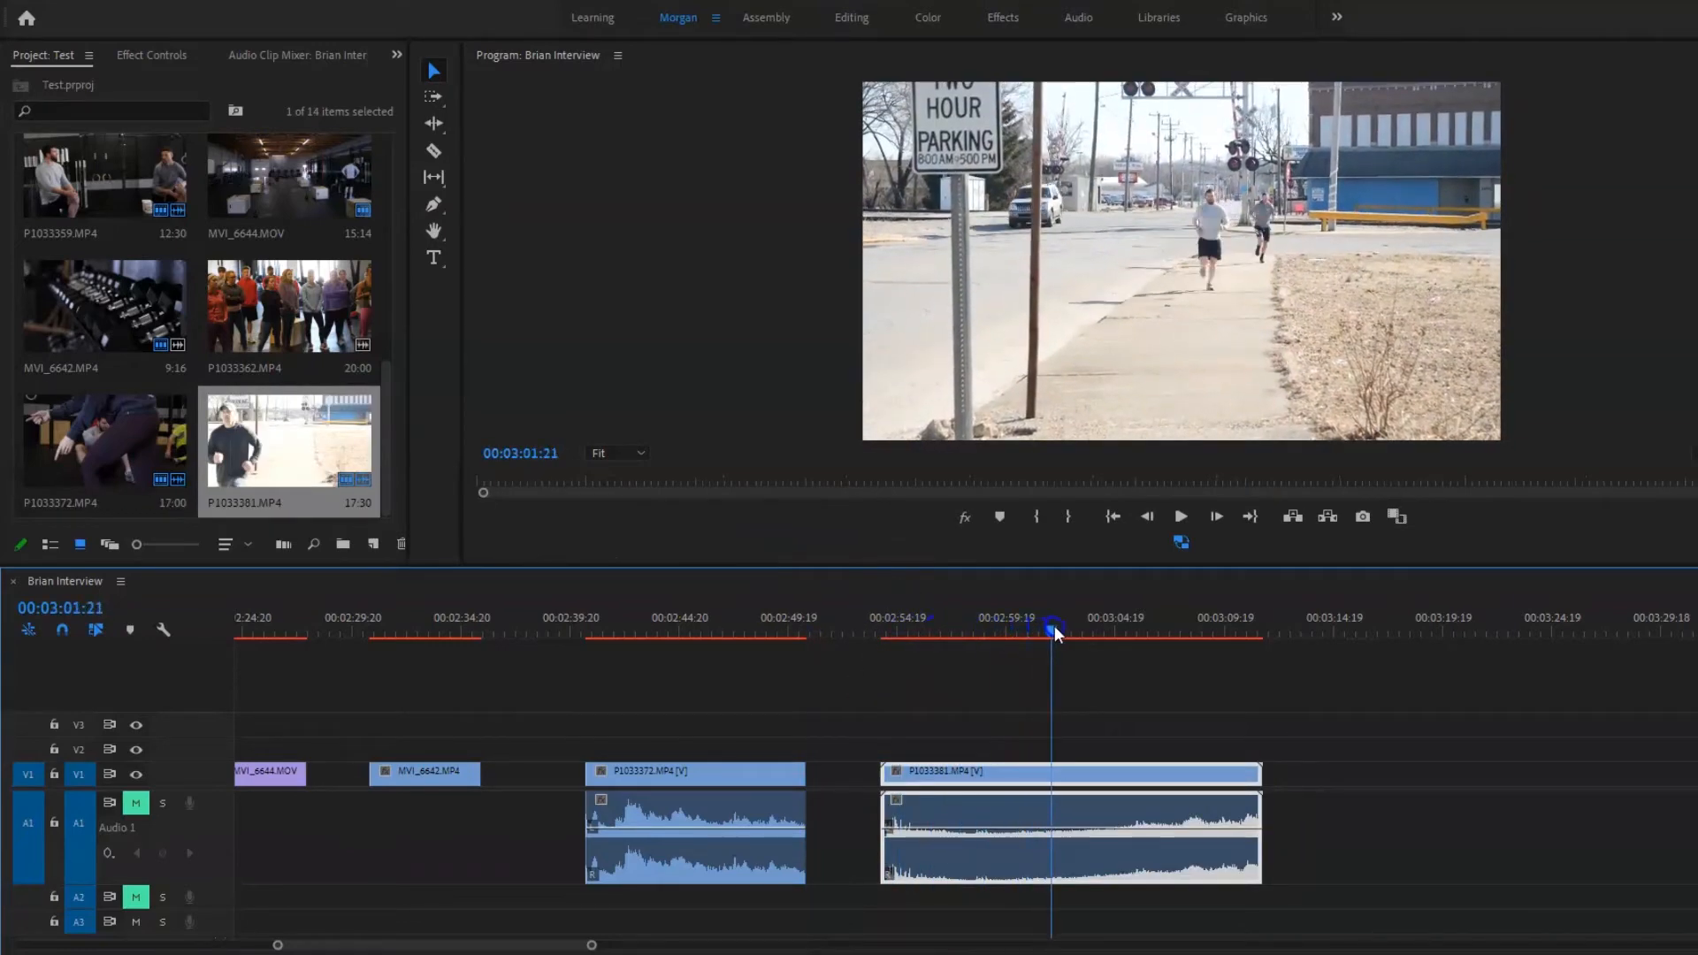
{"action": "key", "text": "ctrl+k"}
{"action": "key", "text": "shift+Delete"}
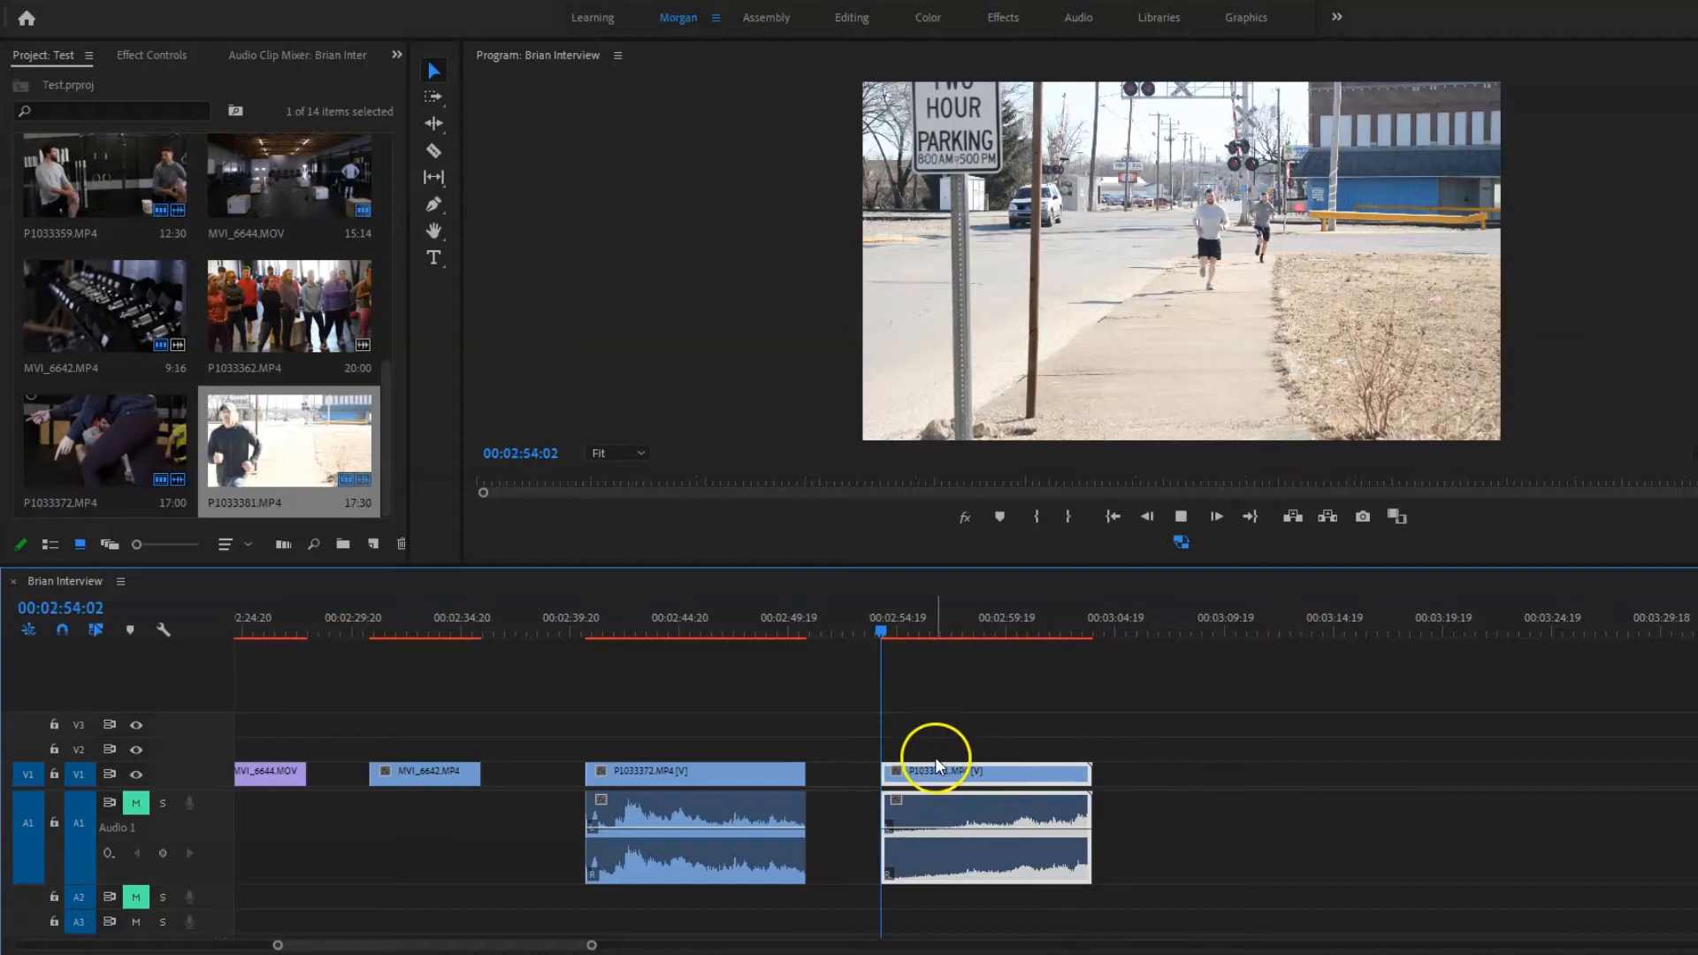
Play P1033381 from its start, split it at 00:03:00:06 and delete the end part.
{"action": "key", "text": "space"}
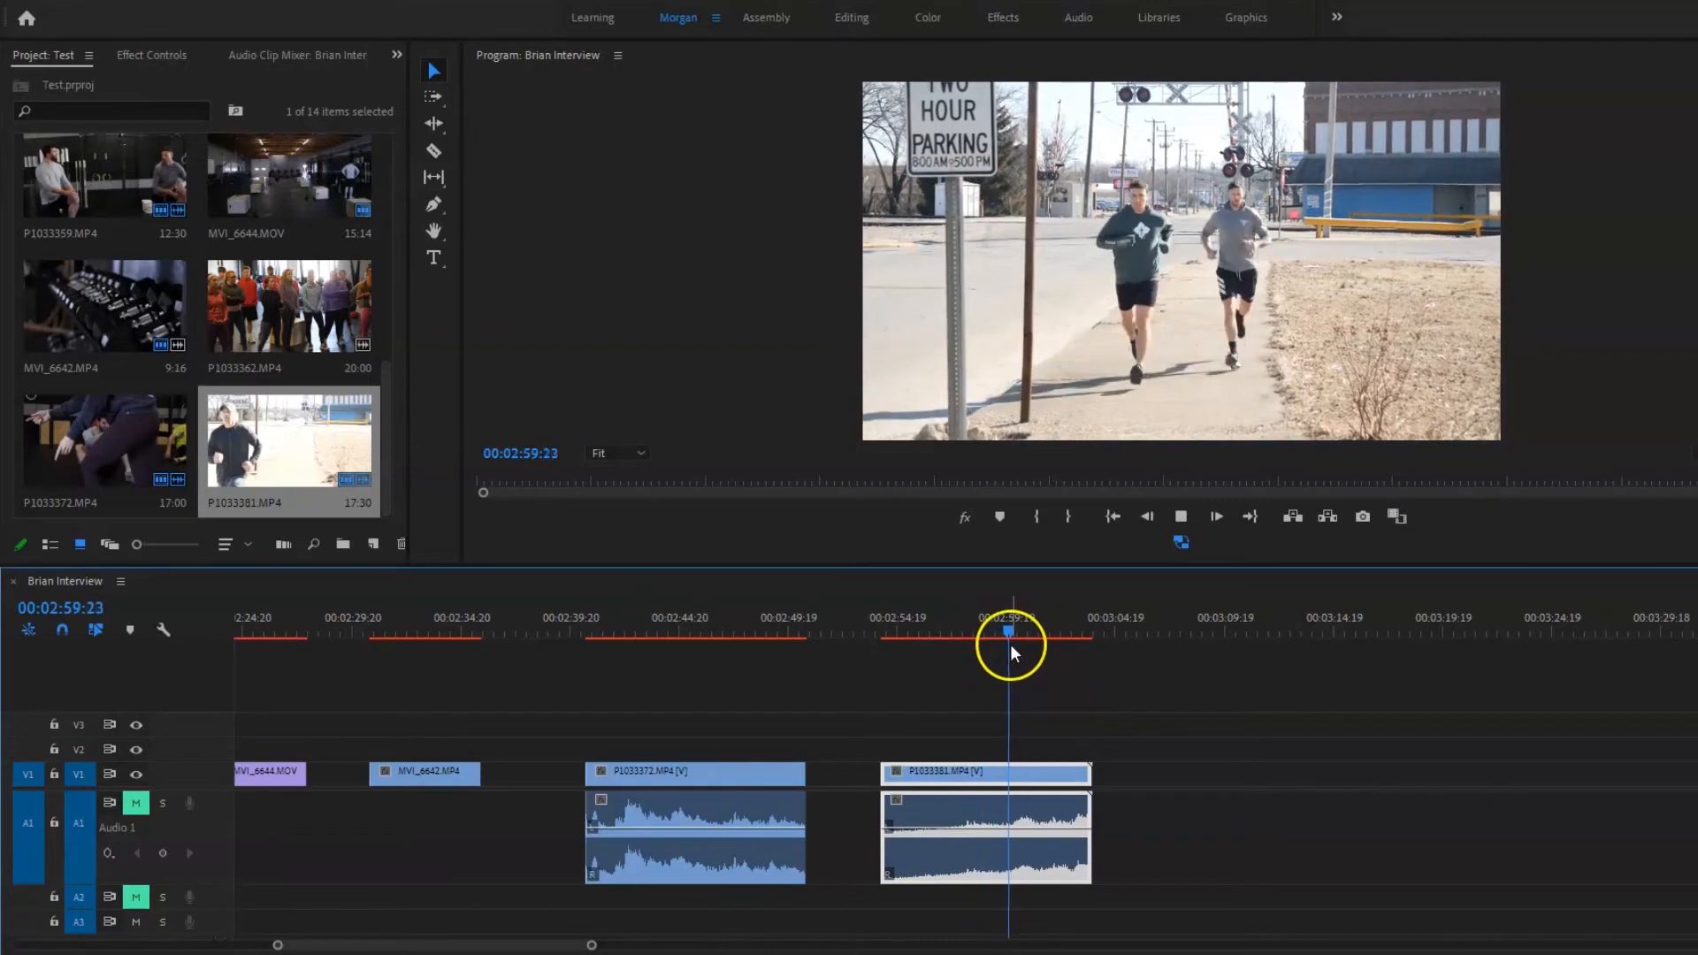
{"action": "key", "text": "space"}
{"action": "key", "text": "ctrl+k"}
{"action": "key", "text": "Delete"}
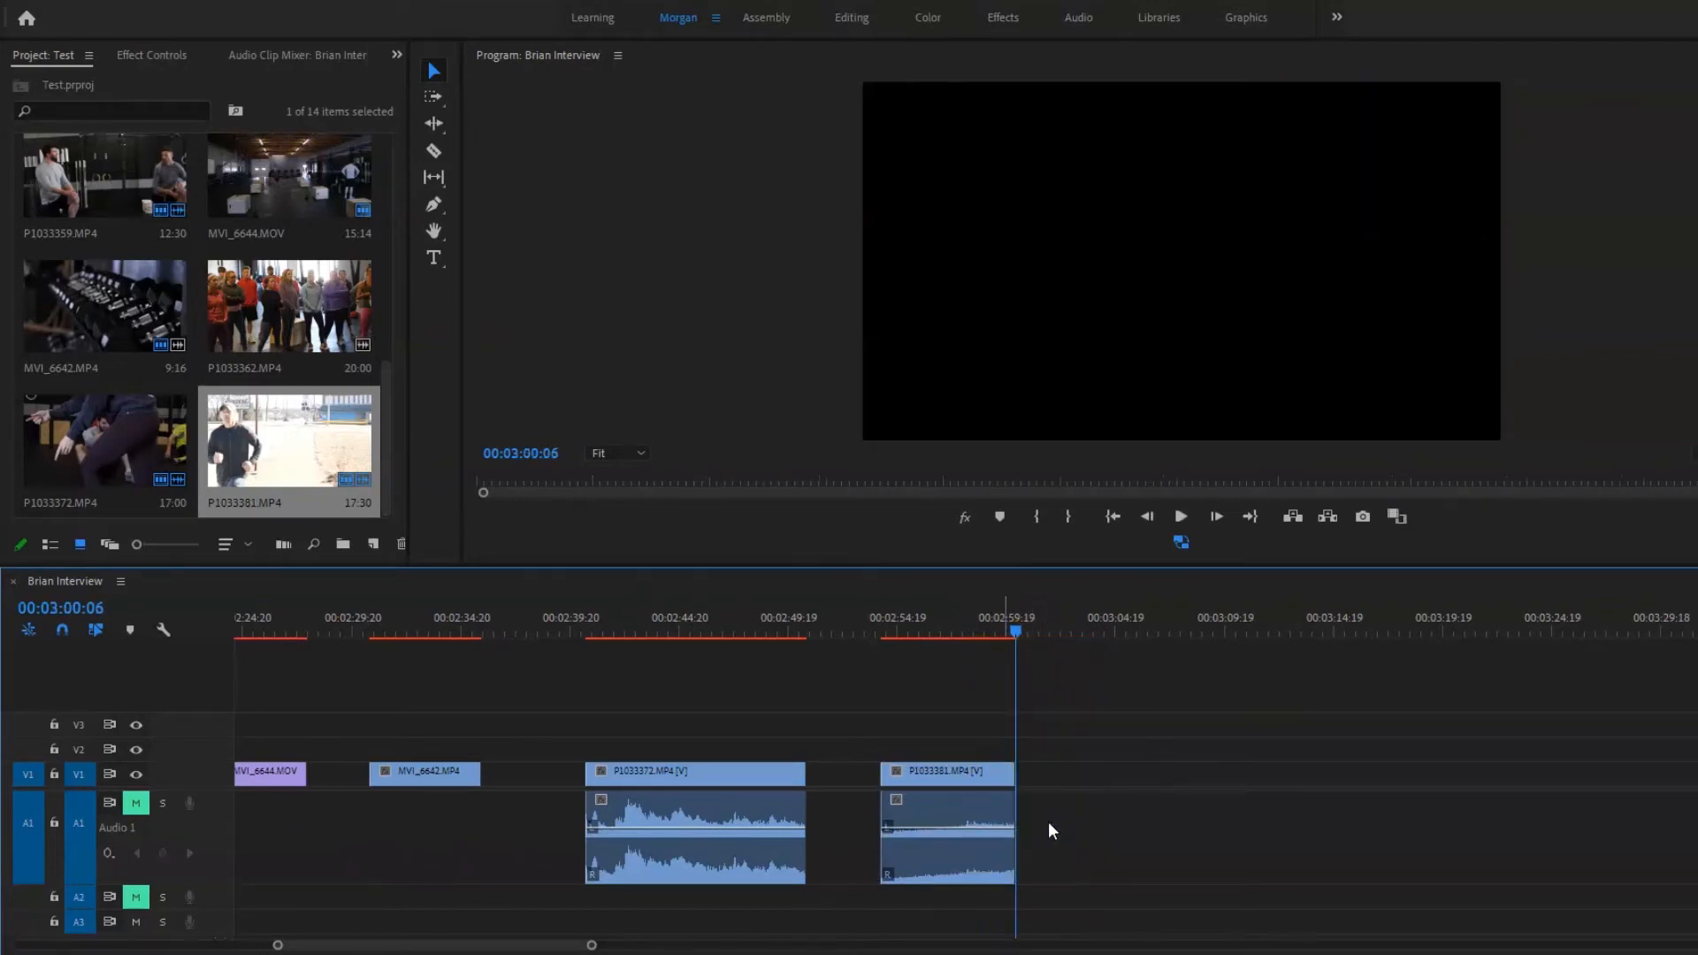
Split P1033381 at 00:02:55:21, ripple-delete the part before the cut, and play the remaining clip.
{"action": "left_click", "coordinate": [936, 630]}
{"action": "left_click_drag", "start_coordinate": [933, 634], "coordinate": [922, 629]}
{"action": "key", "text": "ctrl+k"}
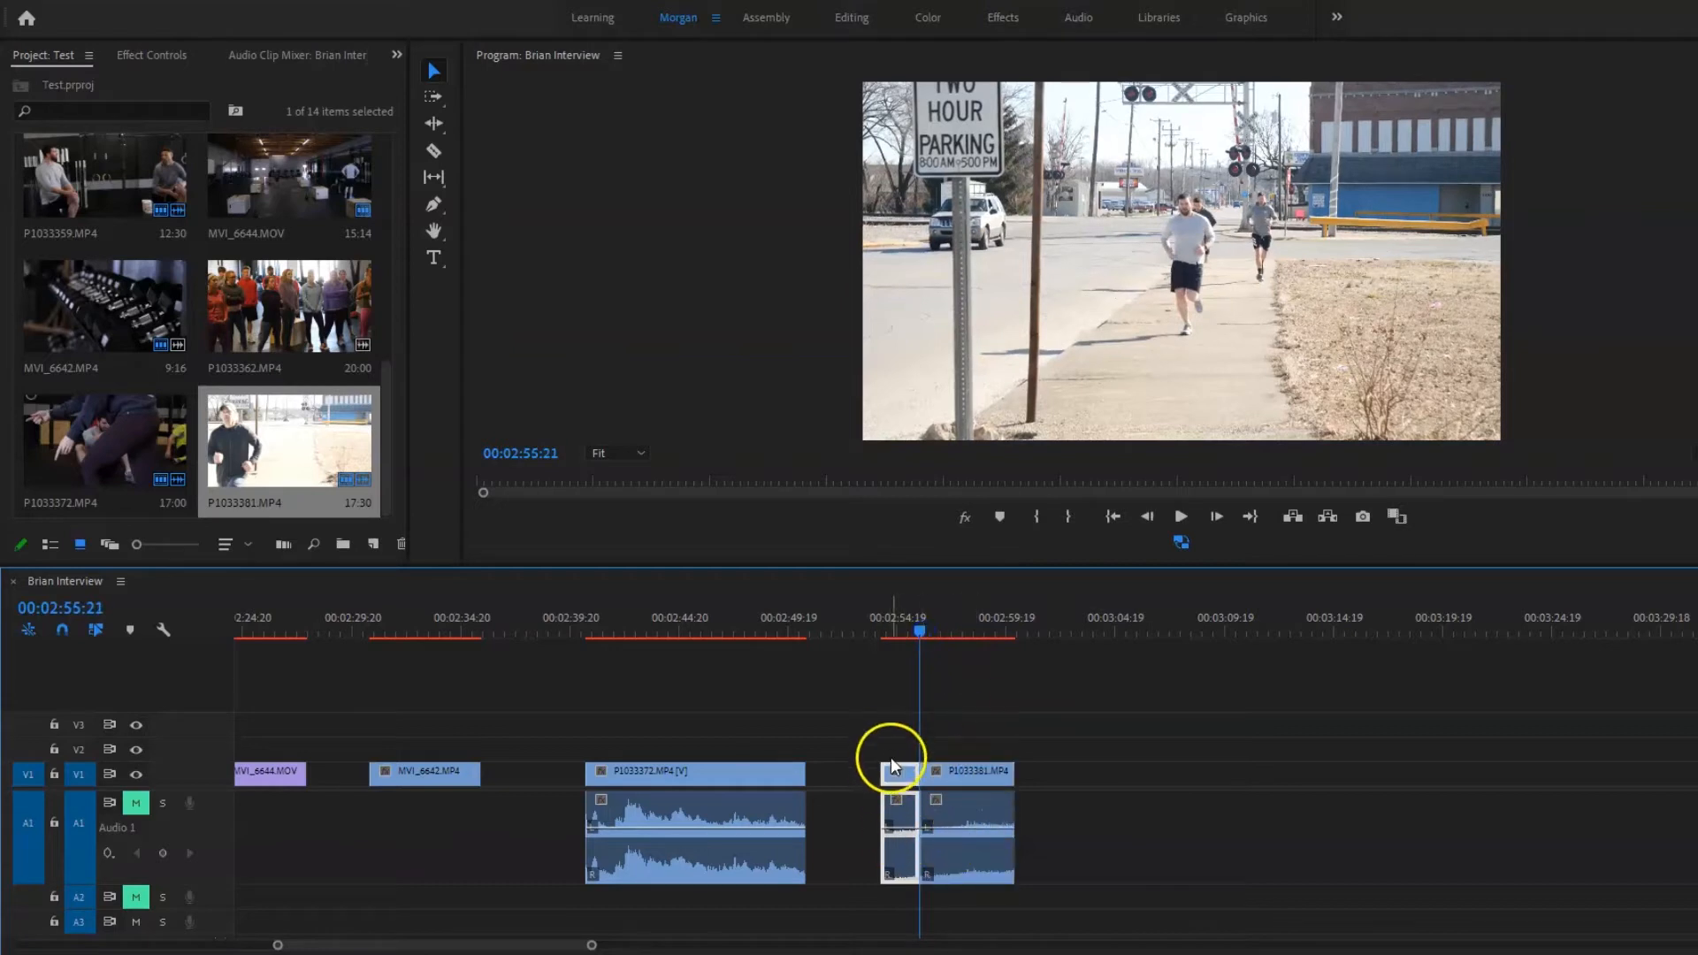
{"action": "key", "text": "shift+Delete"}
{"action": "key", "text": "space"}
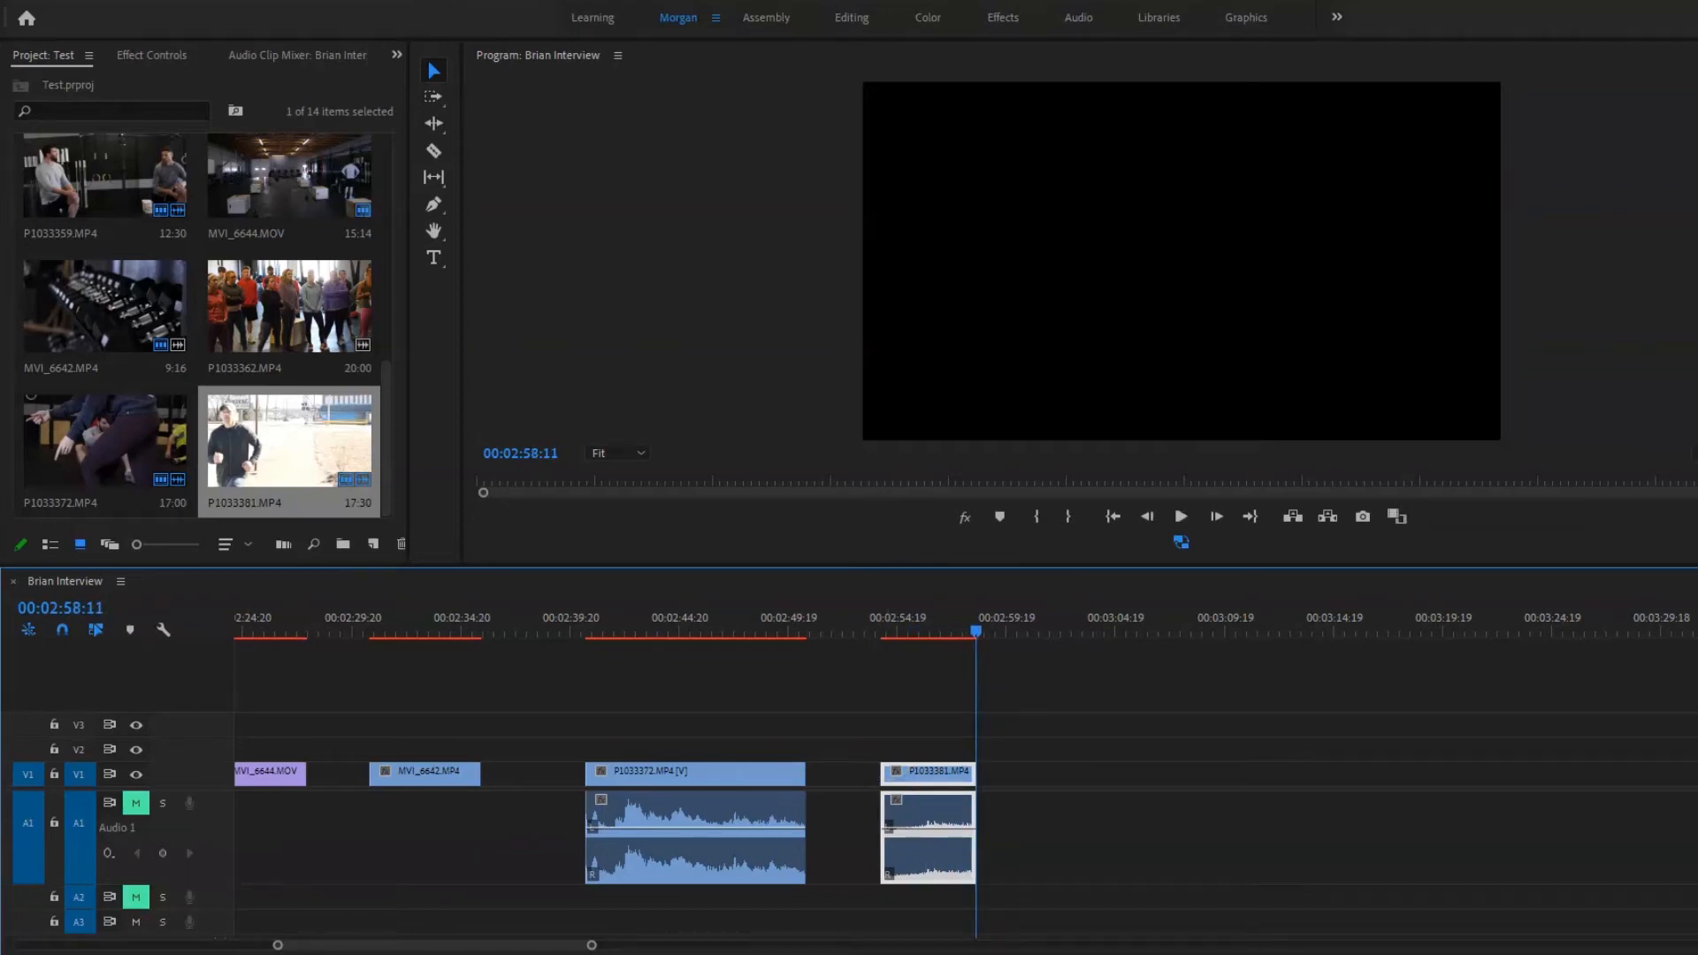
Try moving the second-to-last interview clip earlier on track V1 over the preceding clip, and undo the move.
{"action": "left_click", "coordinate": [742, 724]}
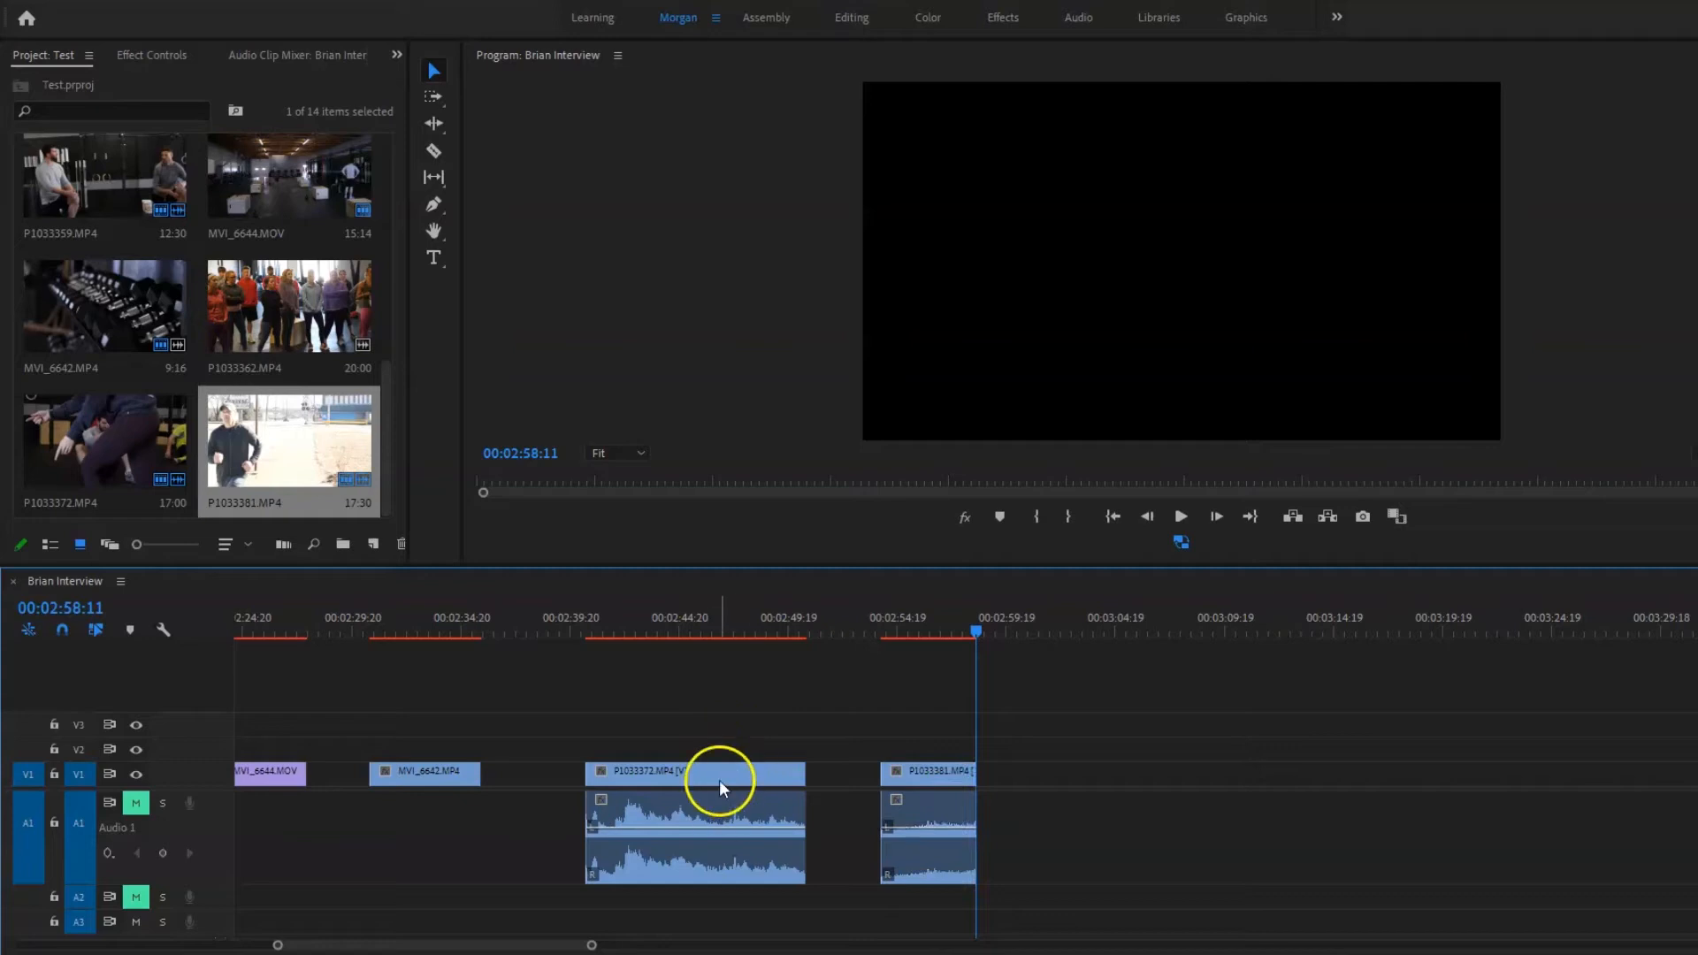
{"action": "scroll", "coordinate": [714, 774], "scroll_direction": "down", "scroll_amount": 3}
{"action": "scroll", "coordinate": [712, 767], "scroll_direction": "up", "scroll_amount": 1}
{"action": "scroll", "coordinate": [711, 766], "scroll_direction": "up", "scroll_amount": 2}
{"action": "scroll", "coordinate": [711, 767], "scroll_direction": "down", "scroll_amount": 2}
{"action": "scroll", "coordinate": [711, 767], "scroll_direction": "up", "scroll_amount": 3}
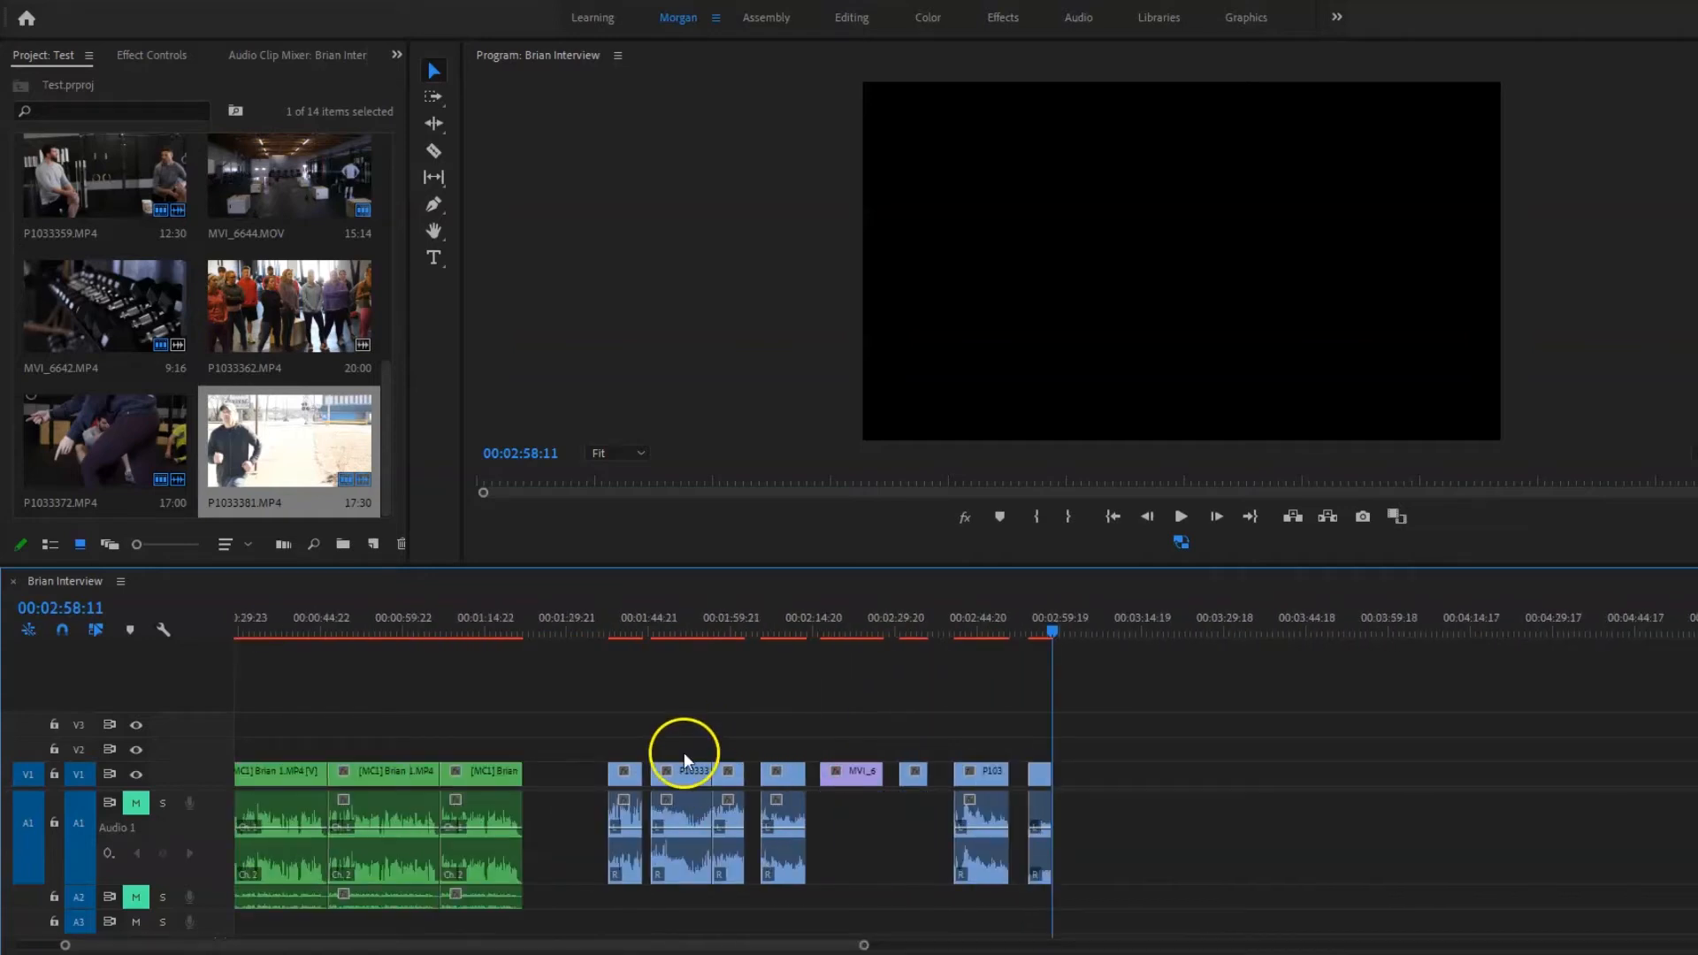
{"action": "scroll", "coordinate": [370, 741], "scroll_direction": "up", "scroll_amount": 4}
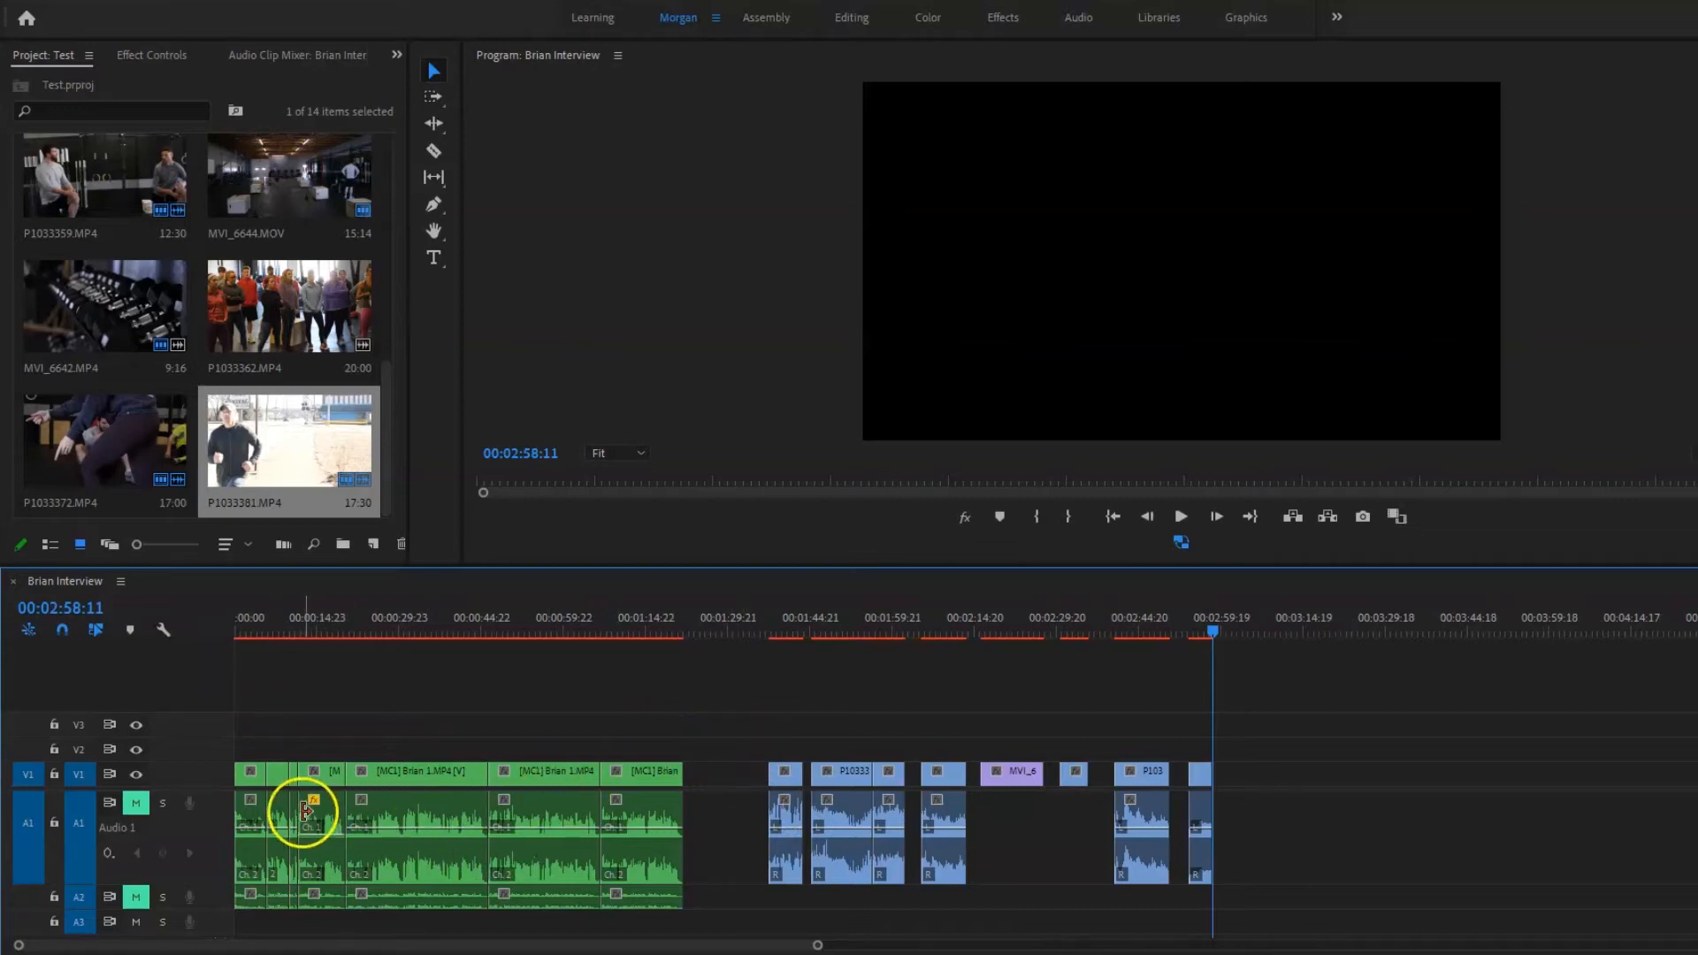
{"action": "left_click", "coordinate": [548, 809]}
{"action": "left_click_drag", "start_coordinate": [548, 810], "coordinate": [437, 810]}
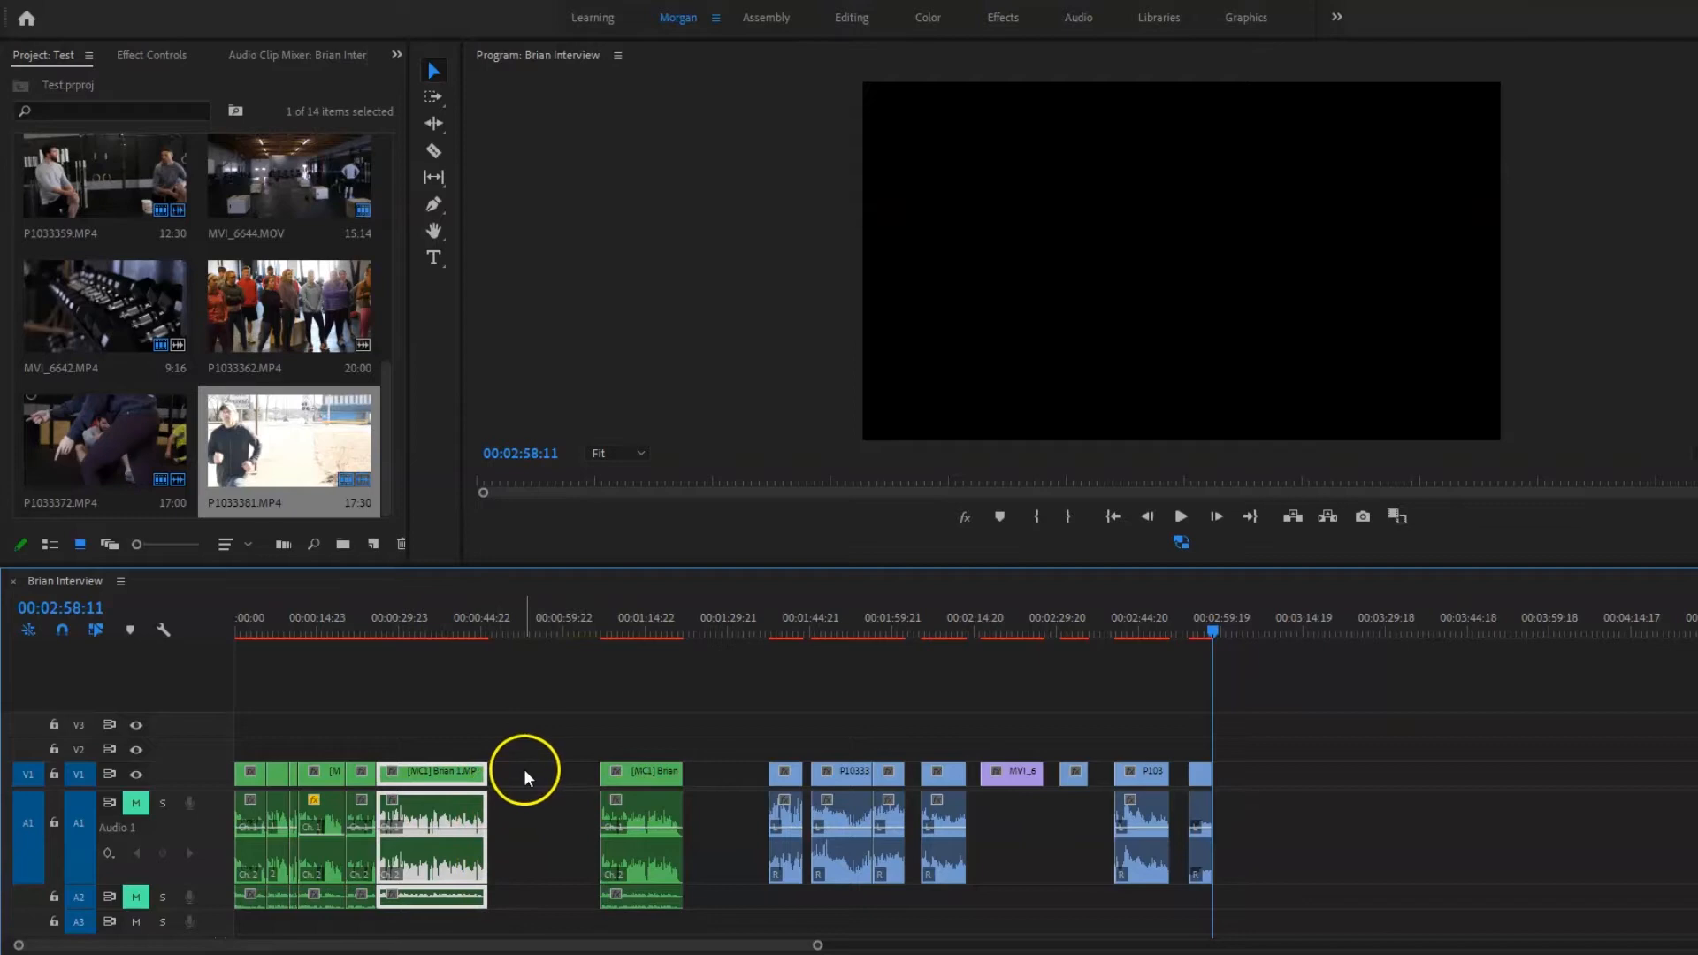
{"action": "key", "text": "ctrl+z"}
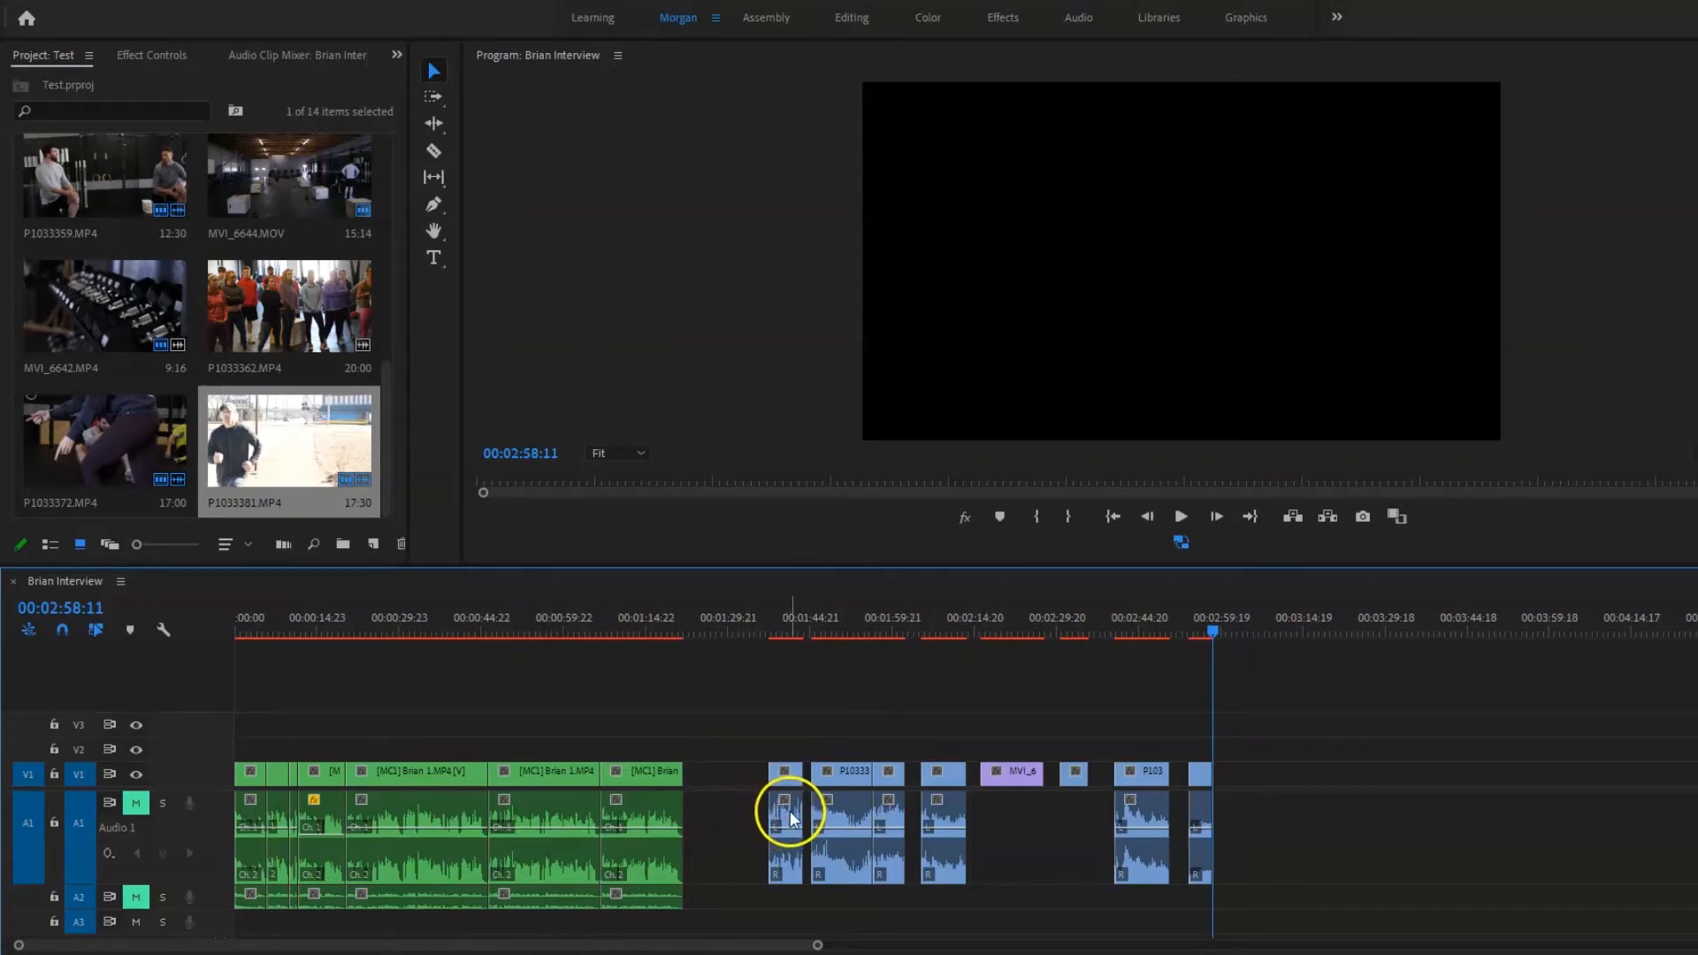
Try placing the first B-roll clip directly over the interview clips on track V1, and undo the moves.
{"action": "left_click_drag", "start_coordinate": [790, 795], "coordinate": [643, 776]}
{"action": "left_click", "coordinate": [634, 626]}
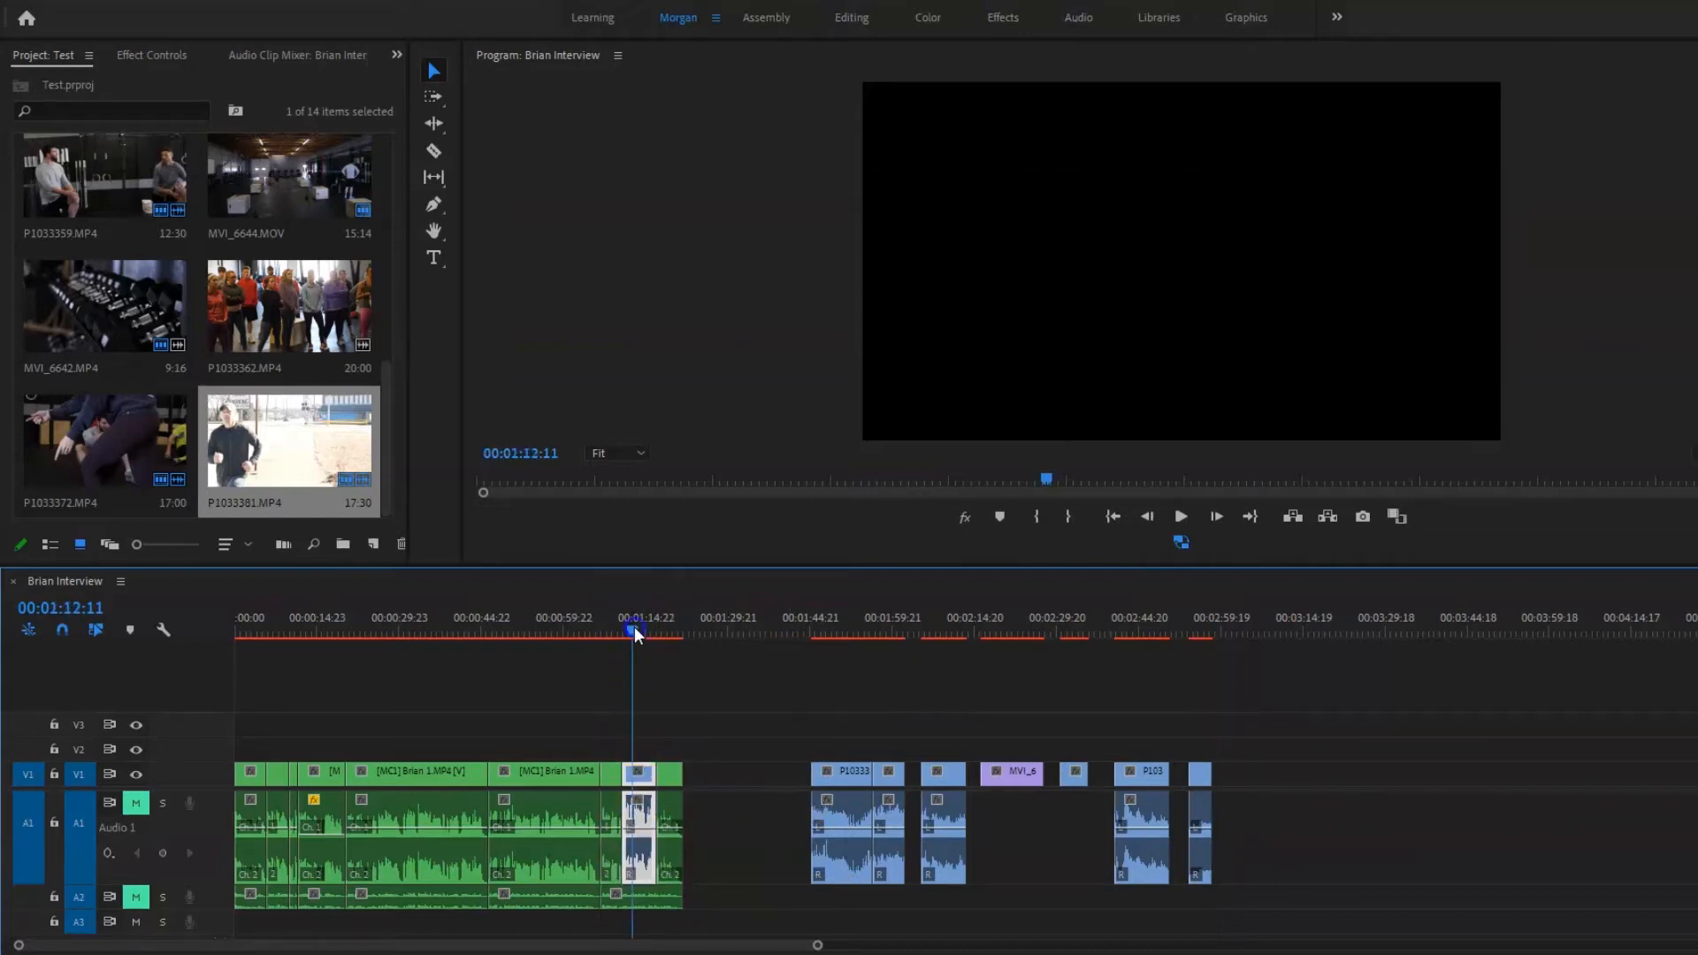
{"action": "left_click", "coordinate": [611, 625]}
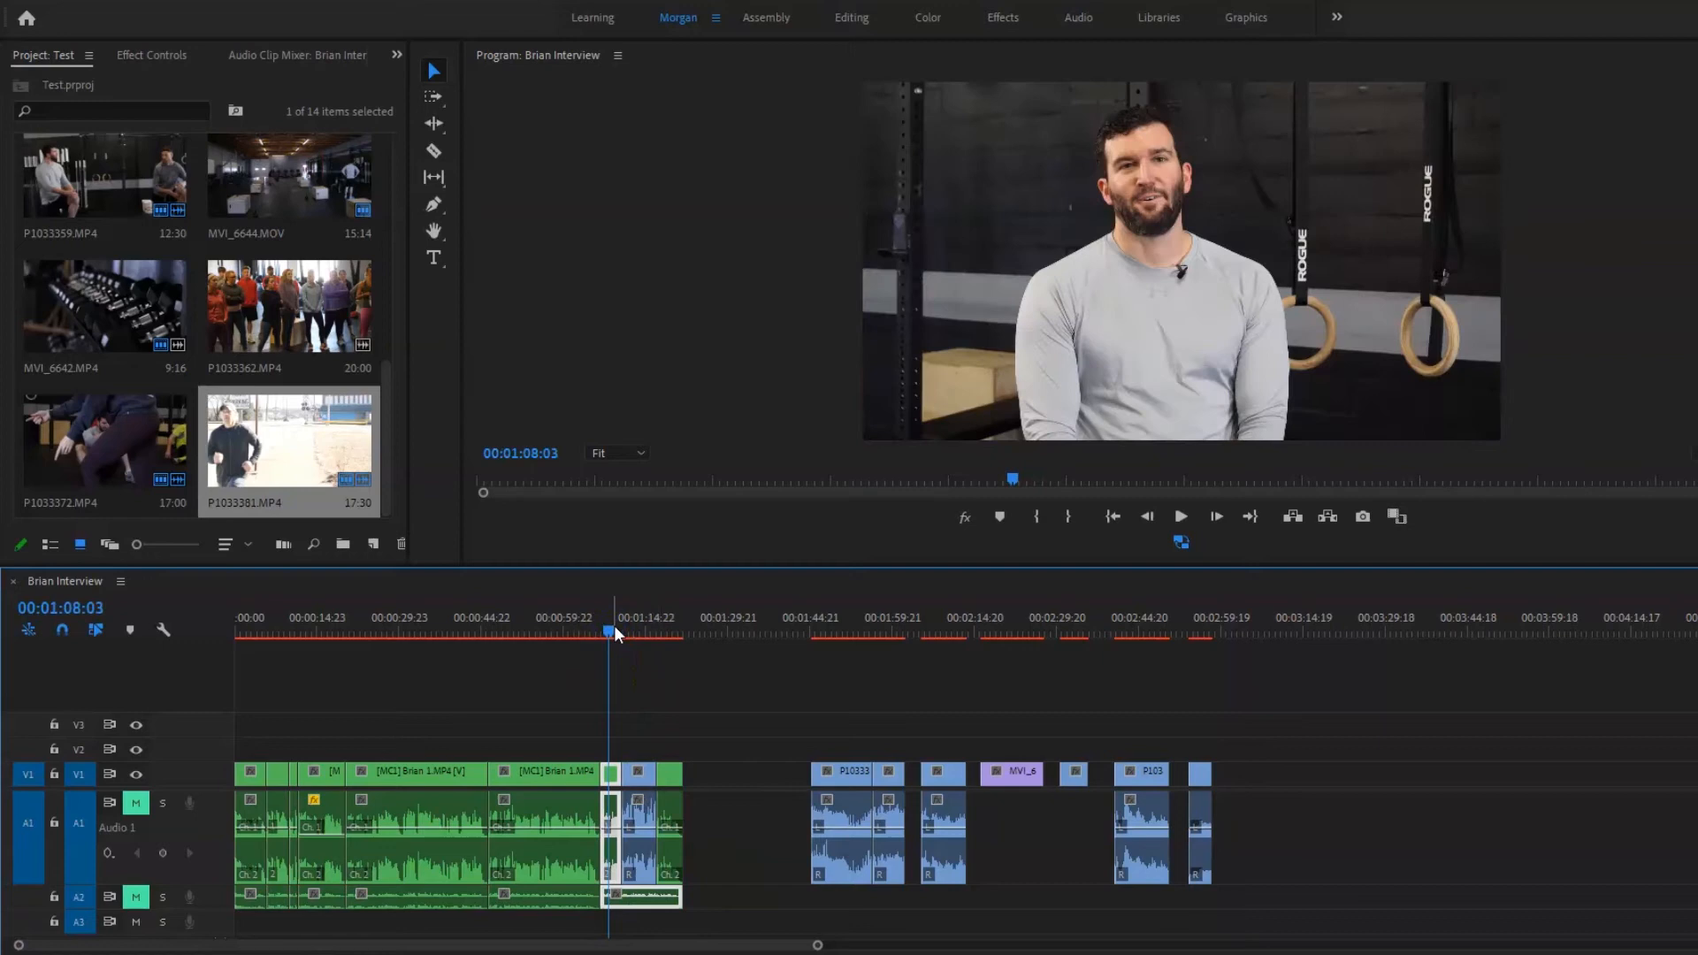
{"action": "left_click_drag", "start_coordinate": [642, 775], "coordinate": [569, 775]}
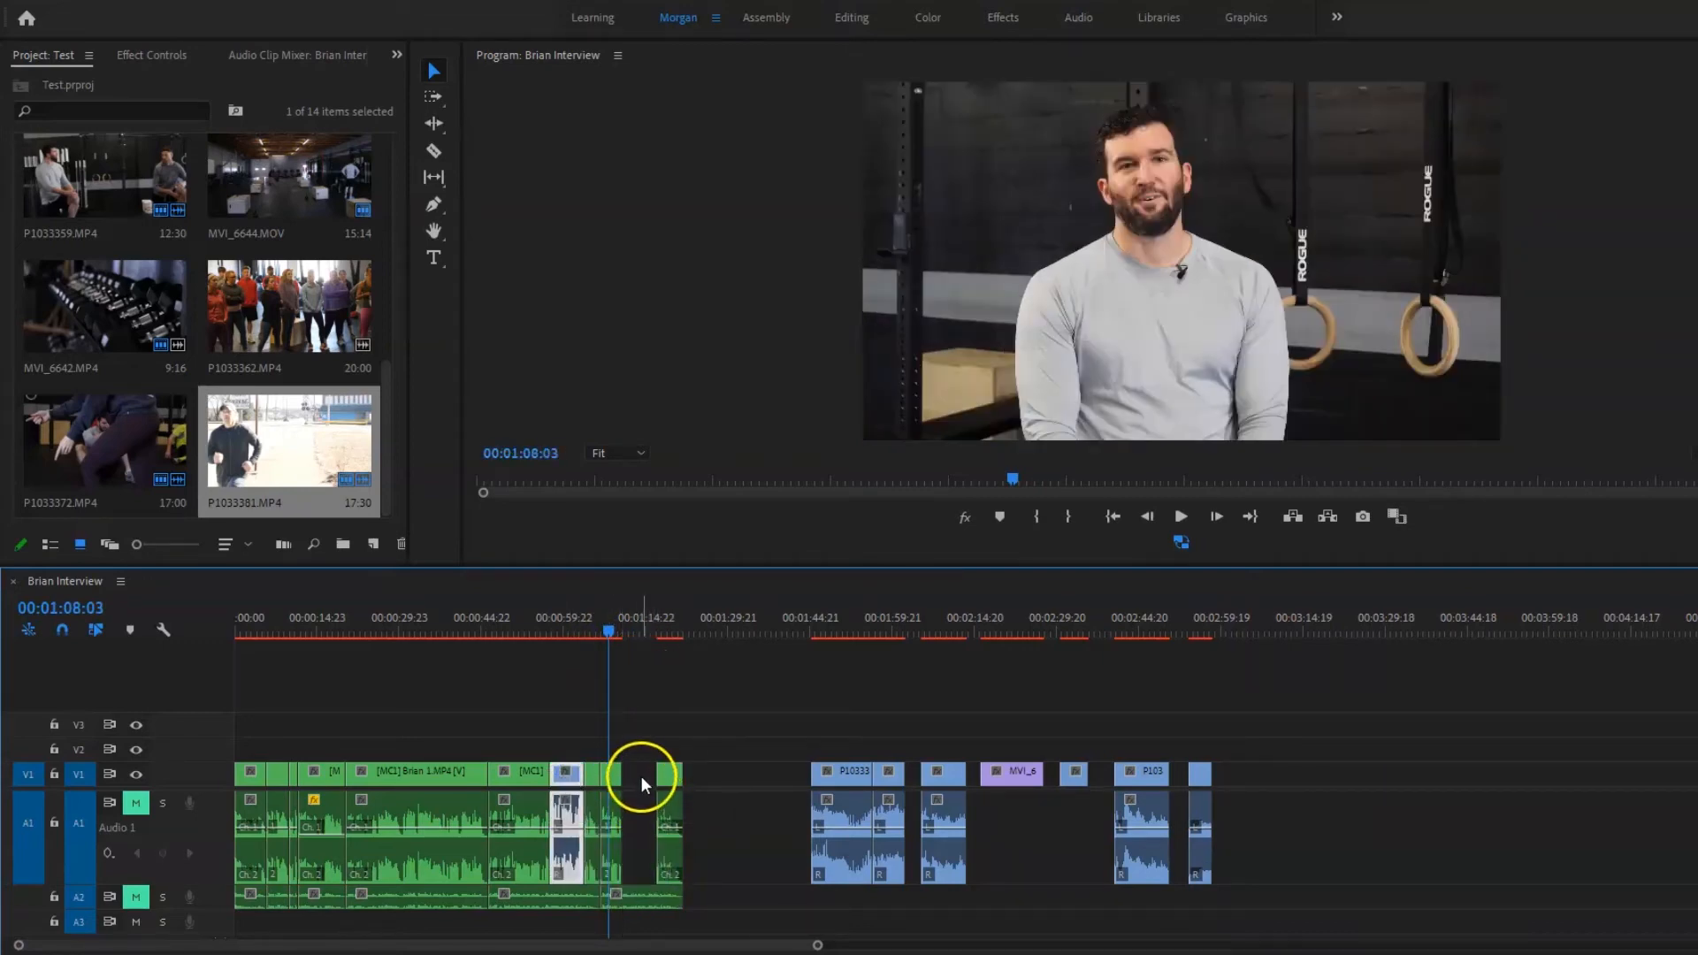
{"action": "key", "text": "ctrl+z"}
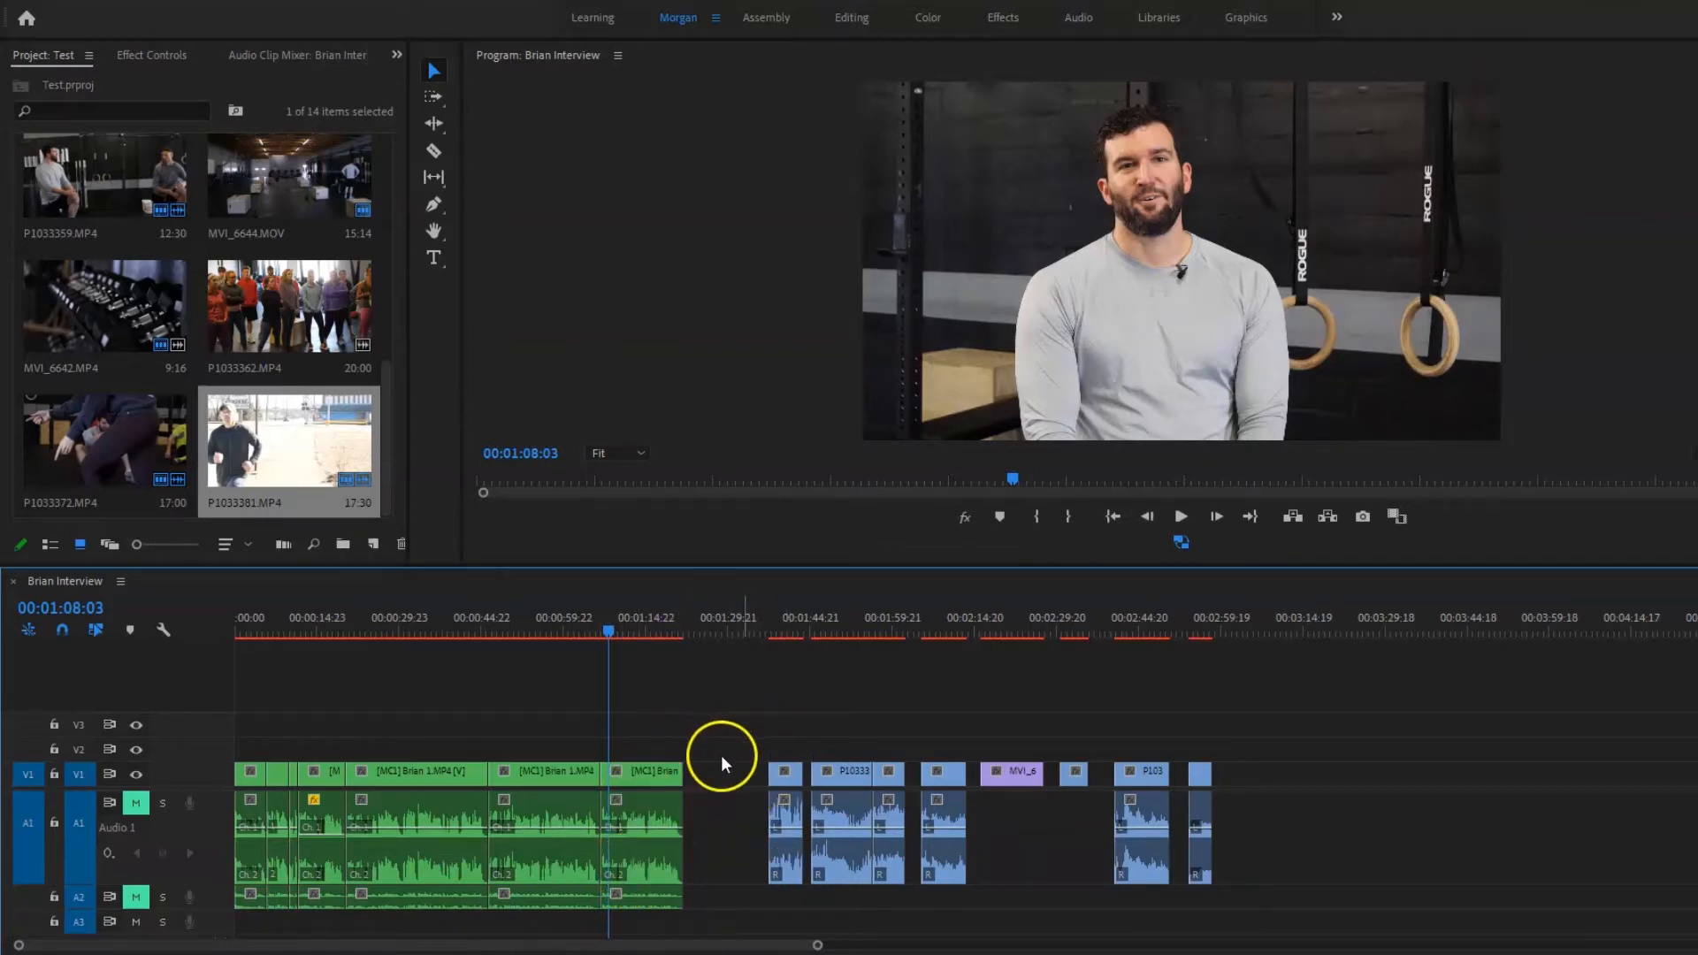
Select all the B-roll clips and move their video from track V1 up to V2.
{"action": "left_click_drag", "start_coordinate": [749, 741], "coordinate": [1322, 764]}
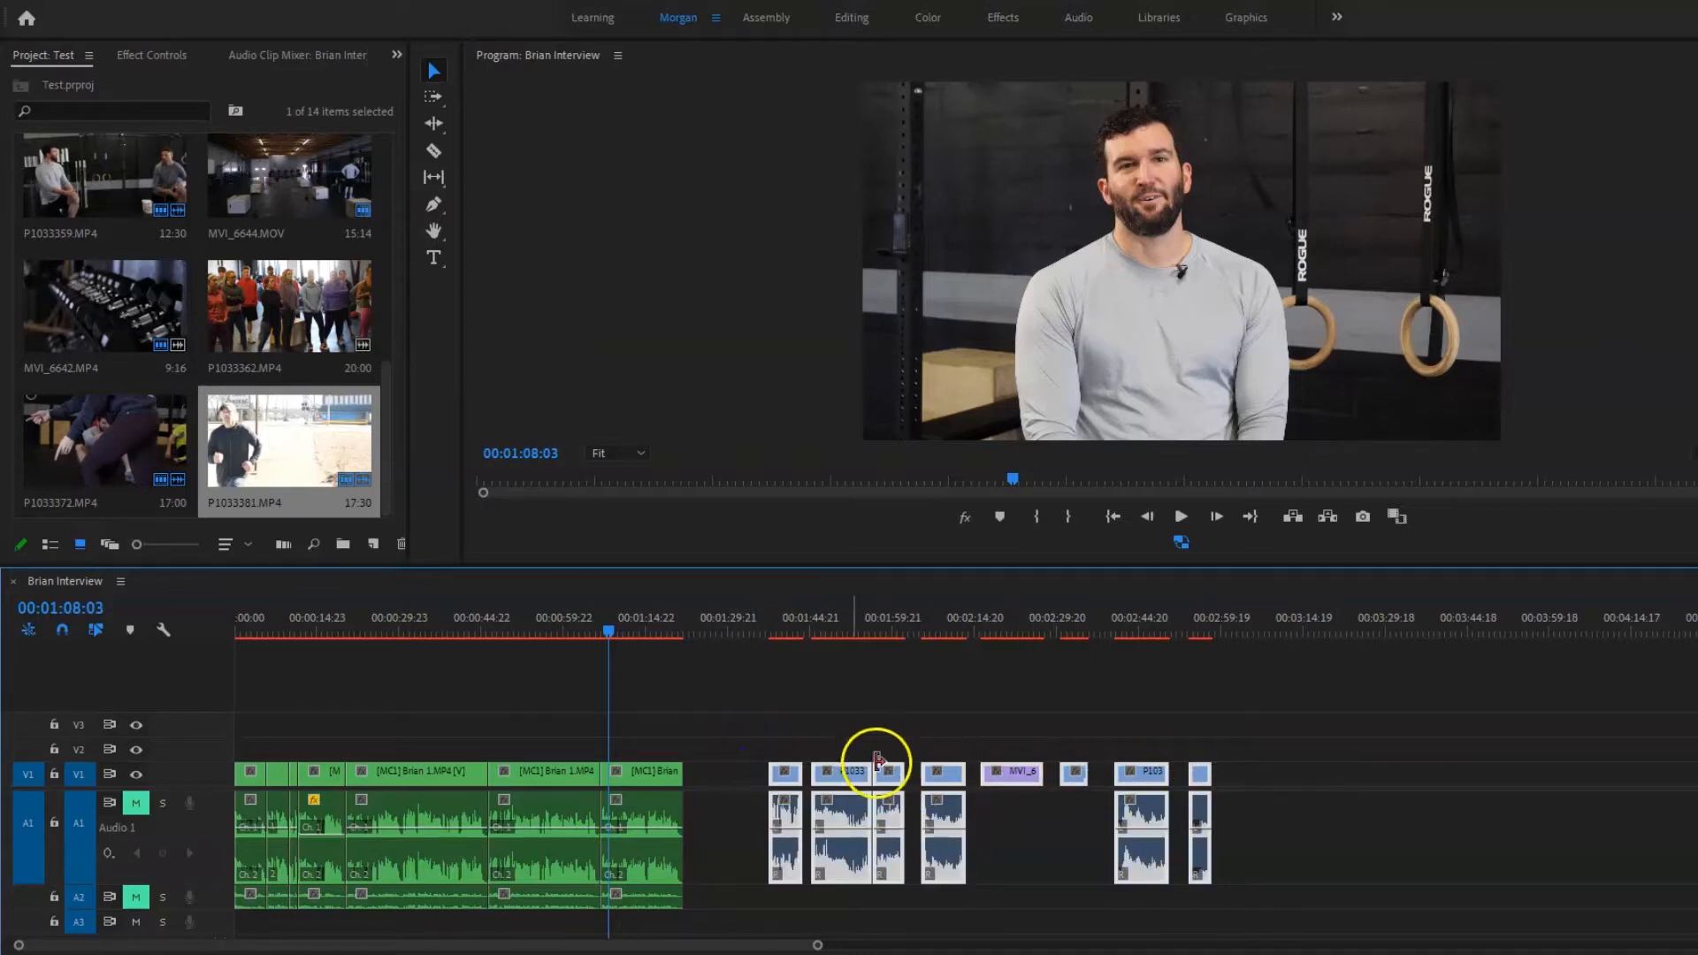
{"action": "left_click_drag", "start_coordinate": [1016, 771], "coordinate": [1022, 761]}
{"action": "left_click", "coordinate": [1025, 834]}
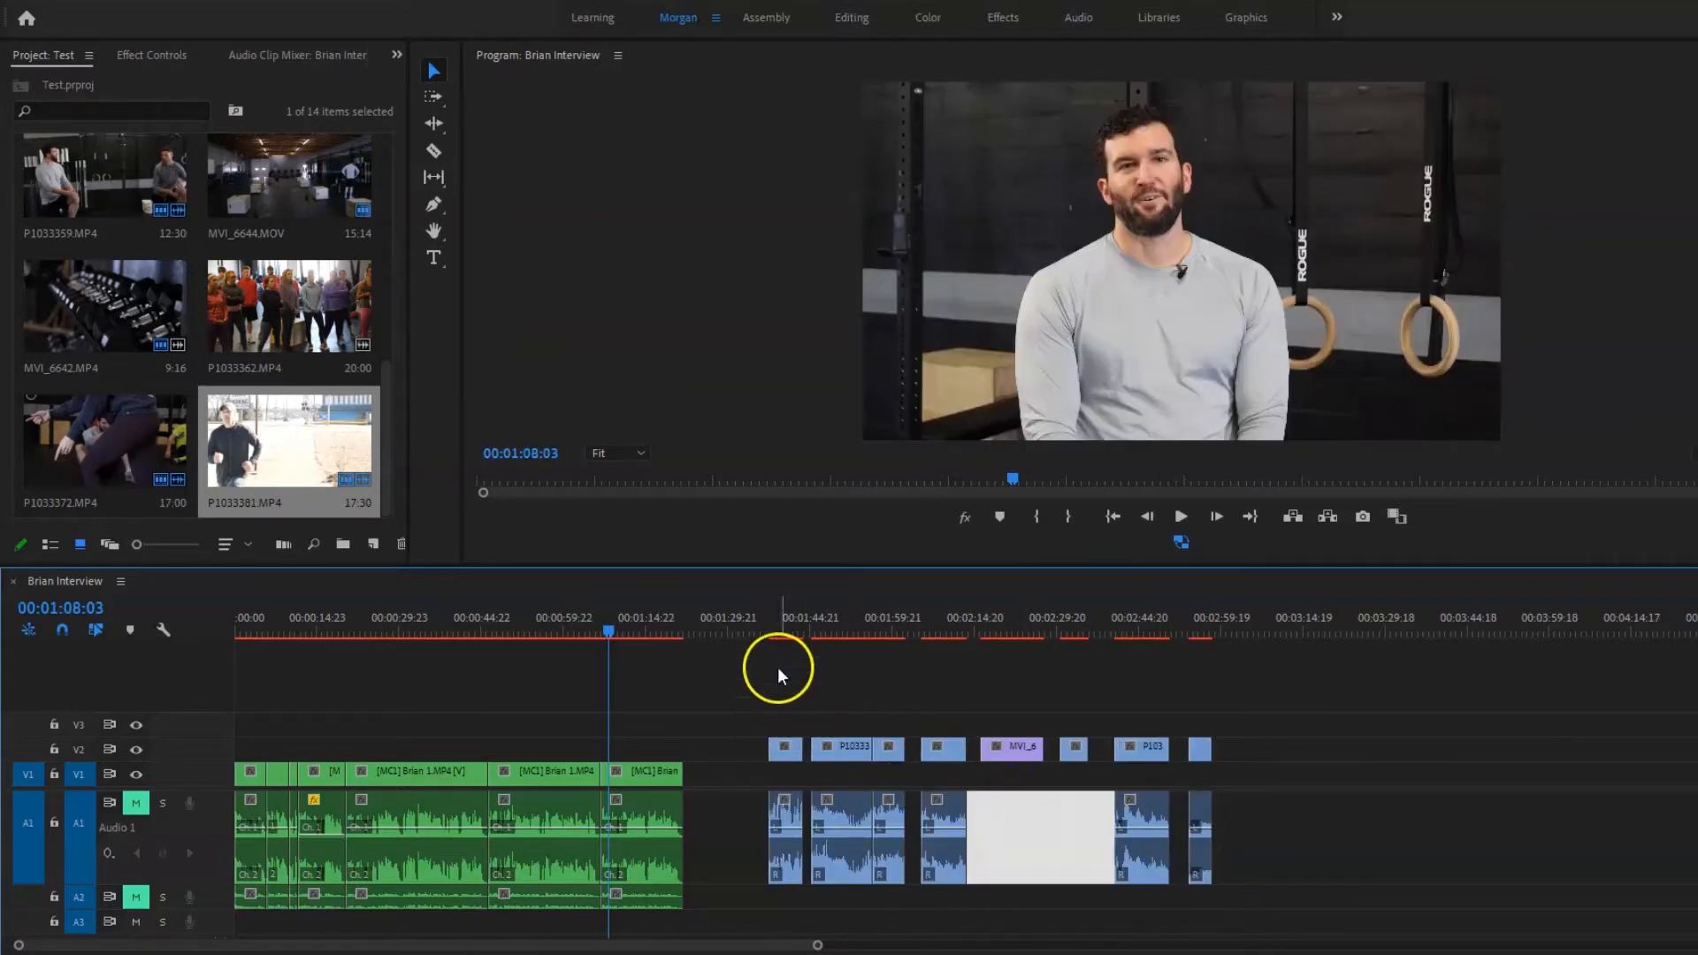
Try moving the first B-roll clip, P1033387, over the last interview clip at 00:01:12:04, keeping its video on V2.
{"action": "left_click", "coordinate": [777, 631]}
{"action": "left_click_drag", "start_coordinate": [792, 747], "coordinate": [656, 750]}
{"action": "left_click", "coordinate": [630, 626]}
{"action": "left_click", "coordinate": [652, 751]}
{"action": "left_click", "coordinate": [651, 818]}
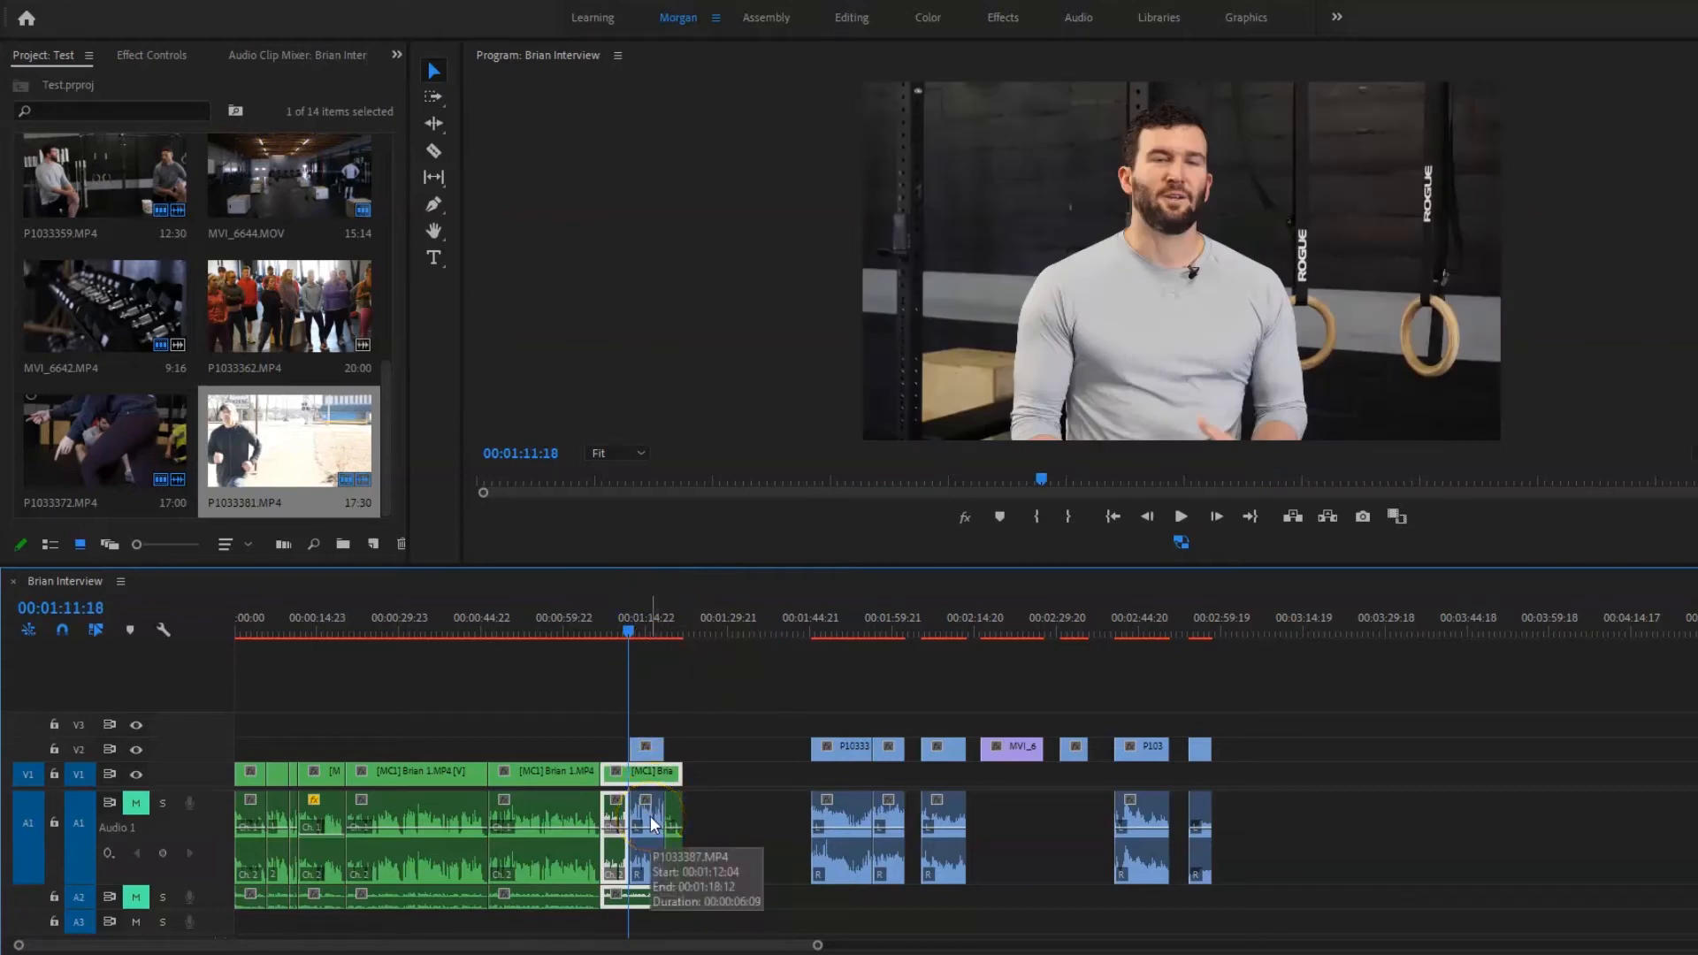
{"action": "left_click", "coordinate": [650, 816]}
Unmute audio track A1, play the start of the overlaid P1033387 clip, and undo its move over the interview.
{"action": "left_click", "coordinate": [135, 804]}
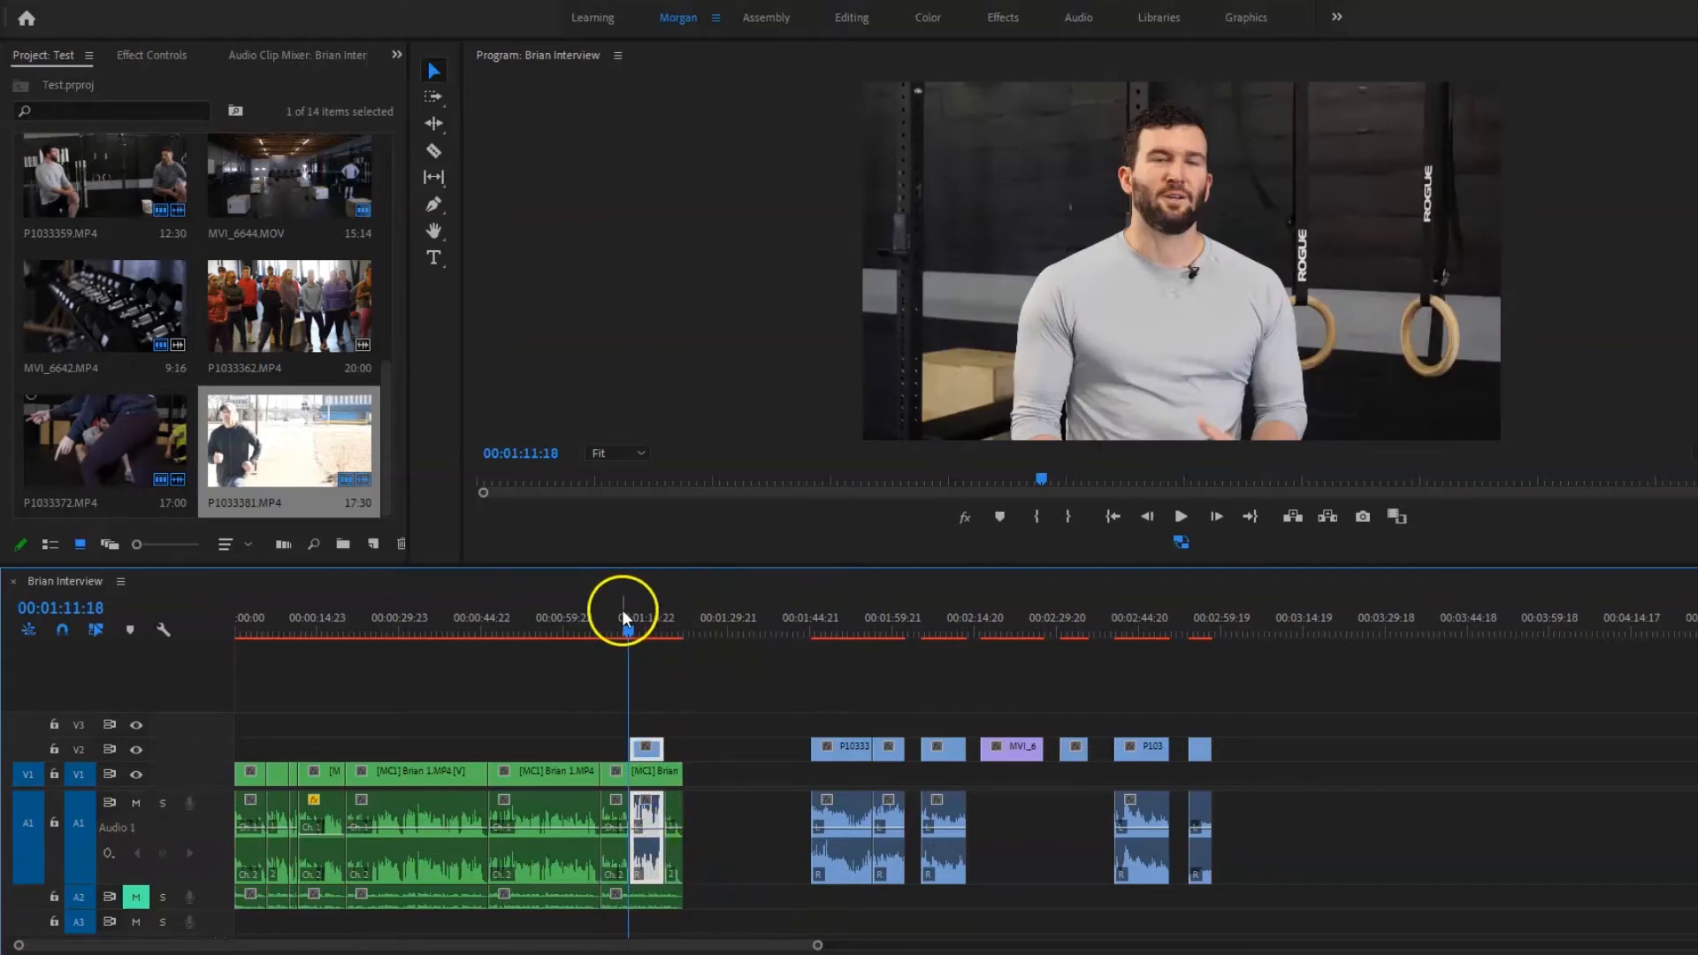
{"action": "key", "text": "space"}
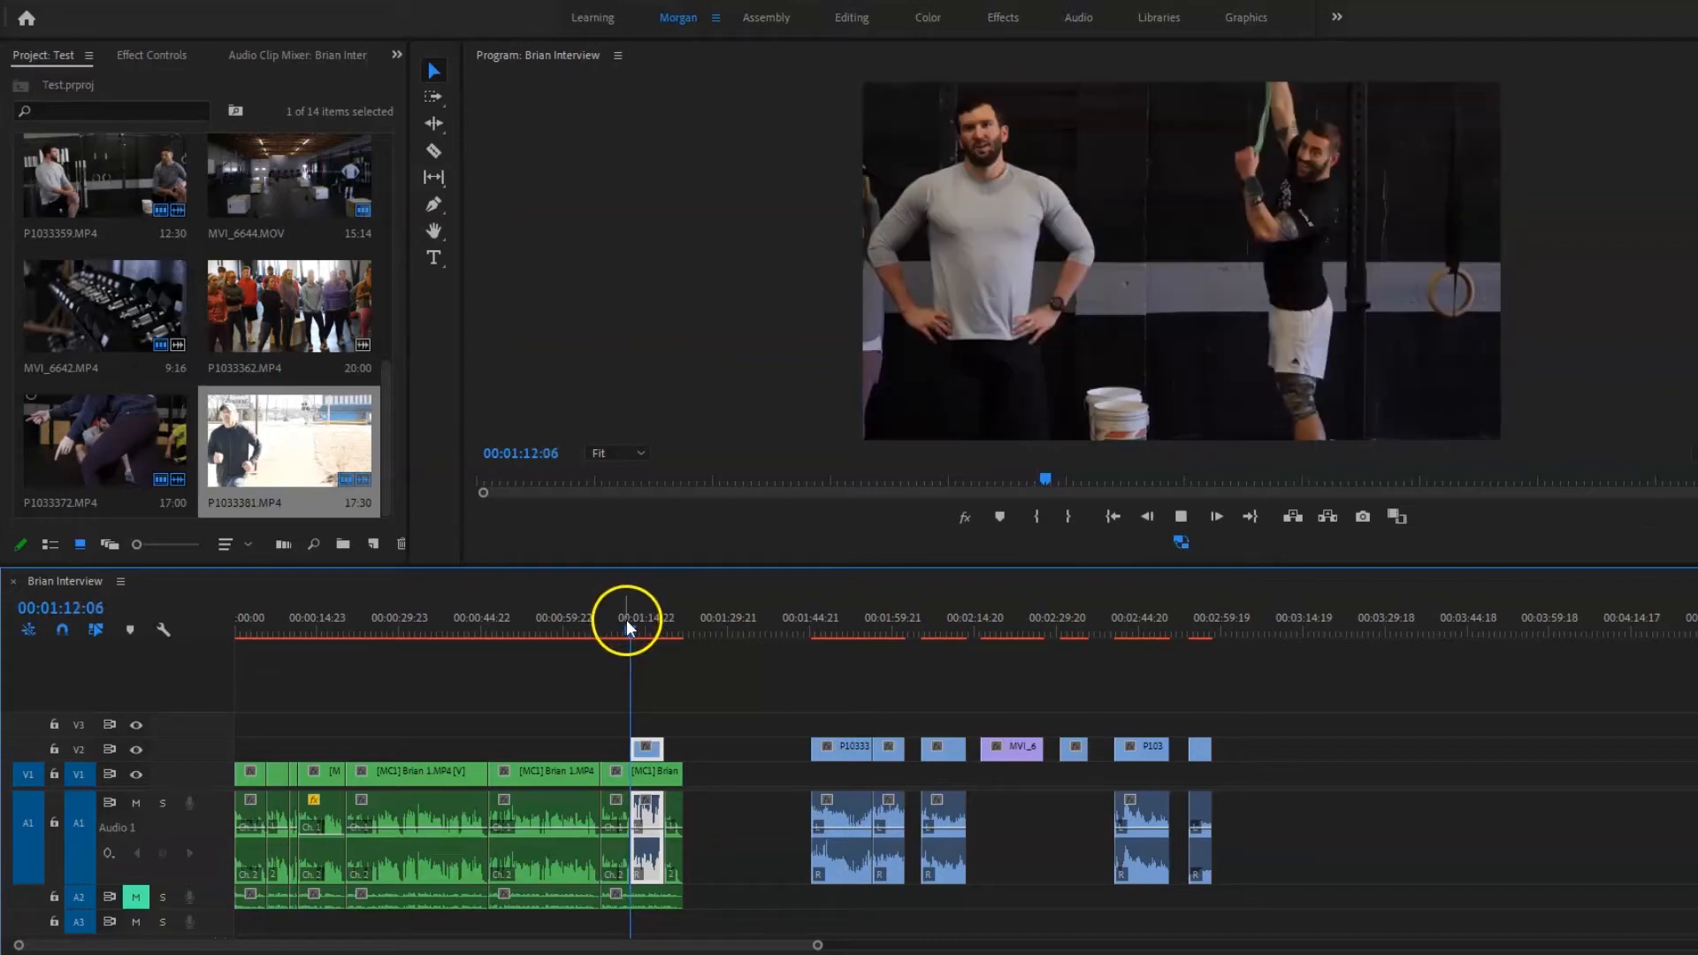
{"action": "key", "text": "space"}
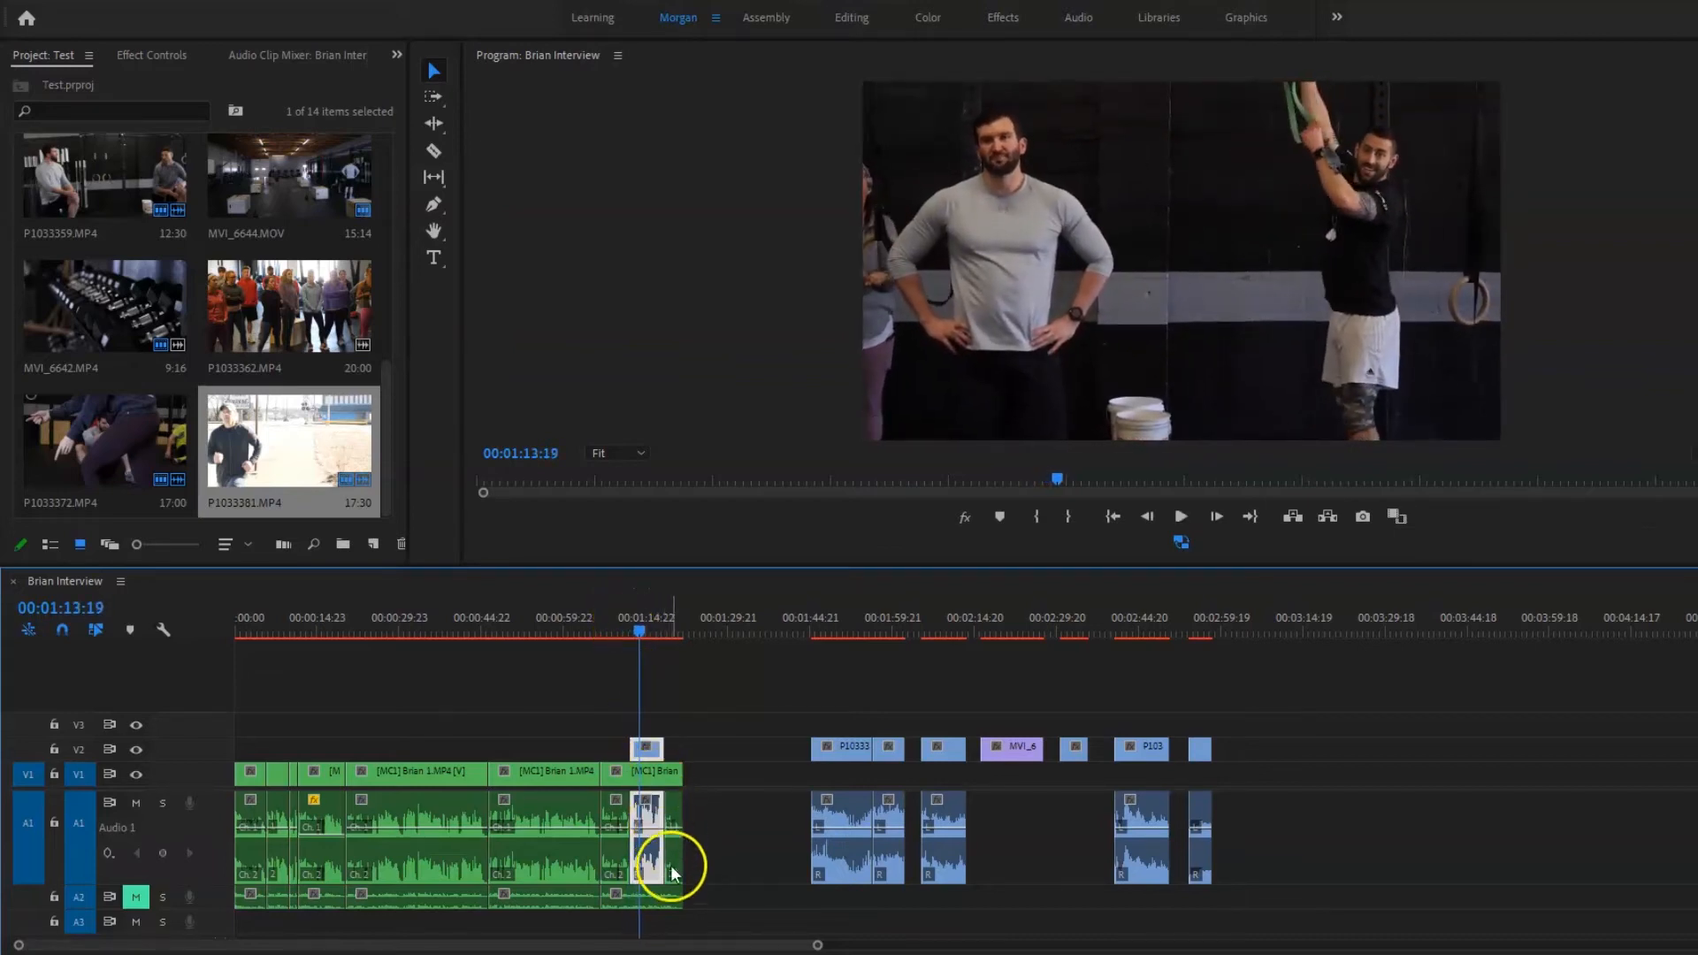
{"action": "key", "text": "ctrl+z"}
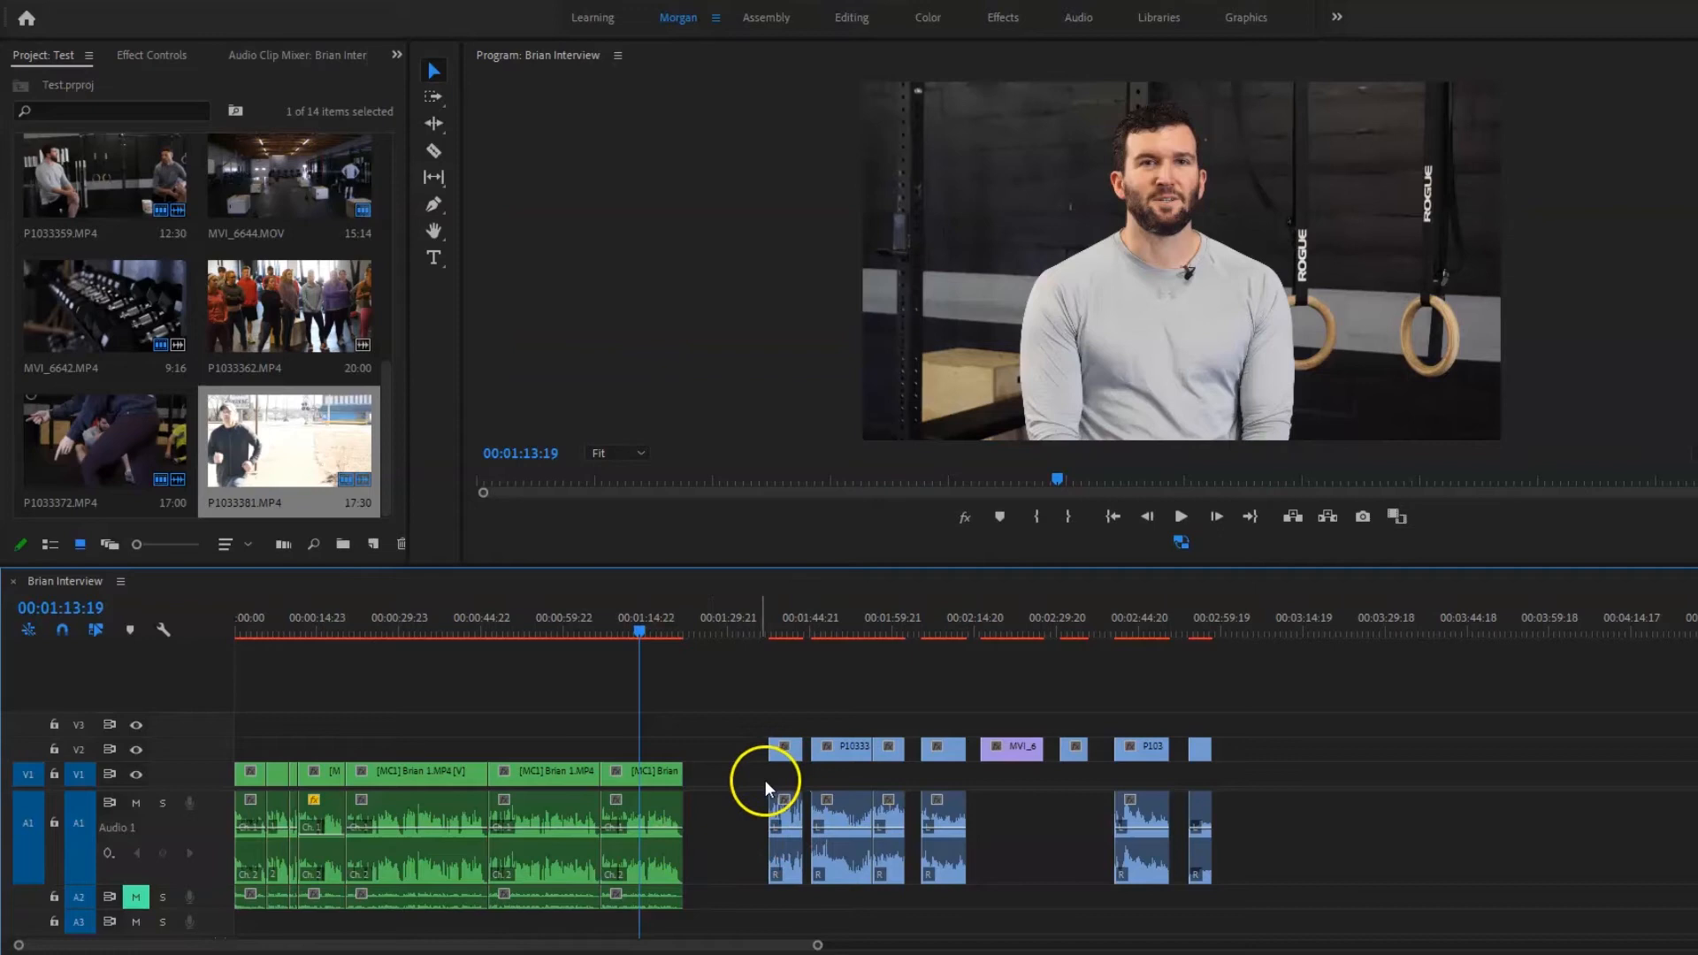
Unlink the B-roll clips' audio from their video and delete all the B-roll audio from track A1.
{"action": "left_click_drag", "start_coordinate": [739, 782], "coordinate": [1150, 841]}
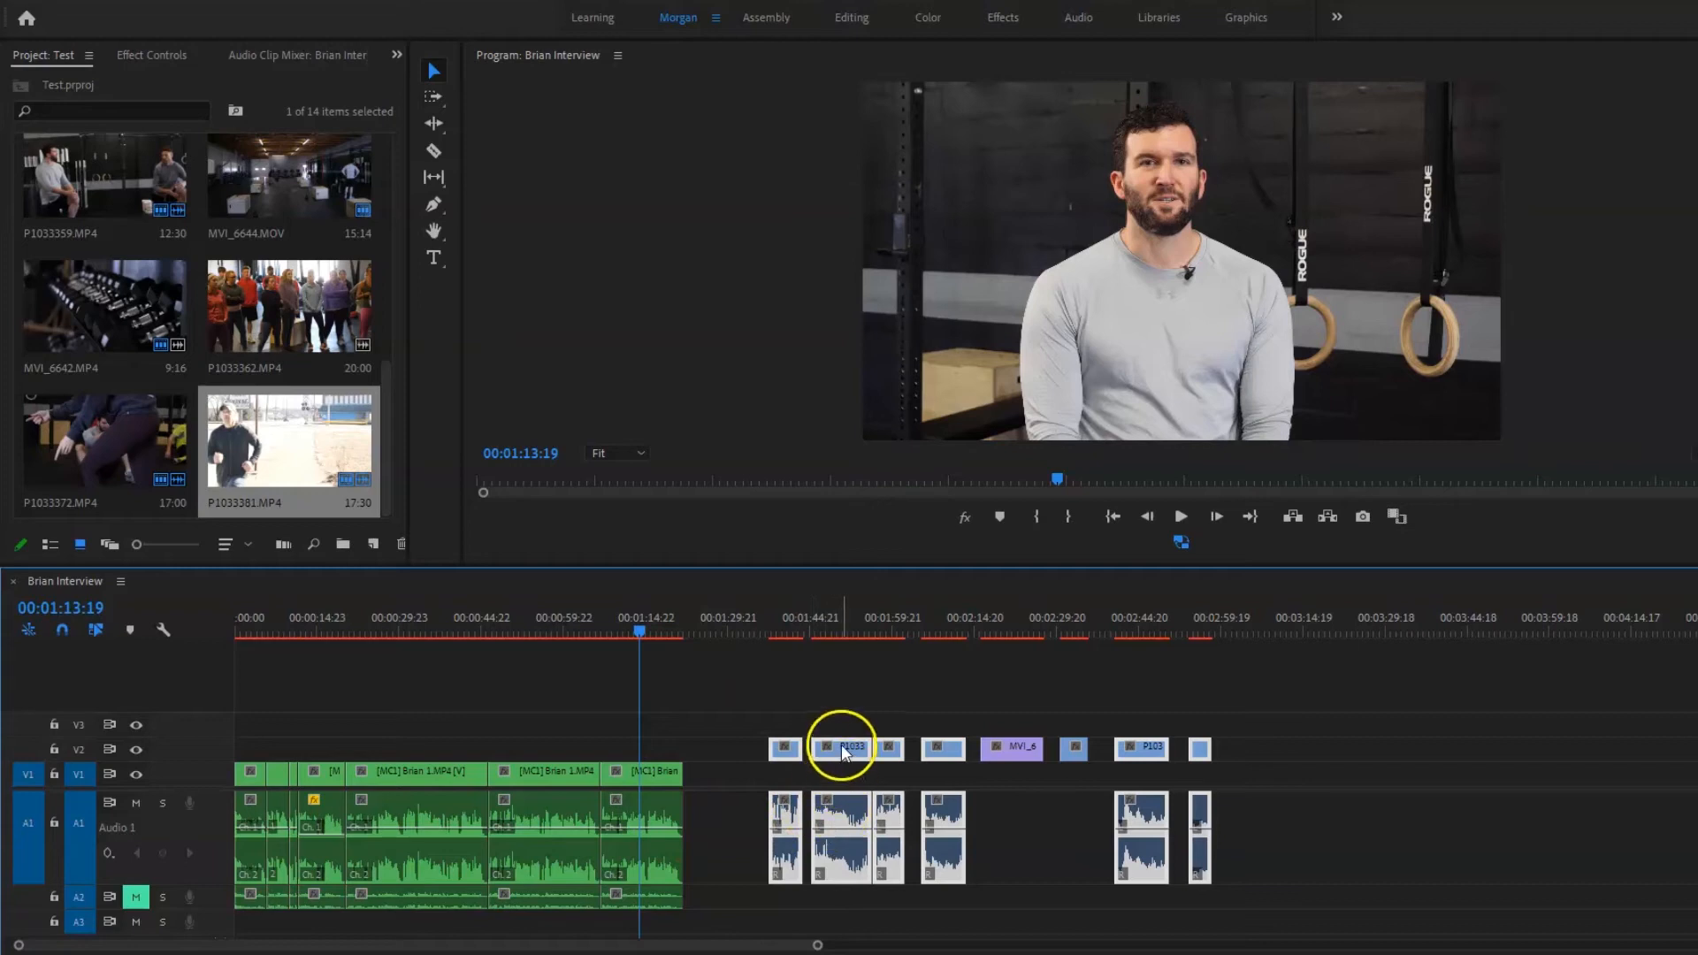
{"action": "right_click", "coordinate": [864, 809]}
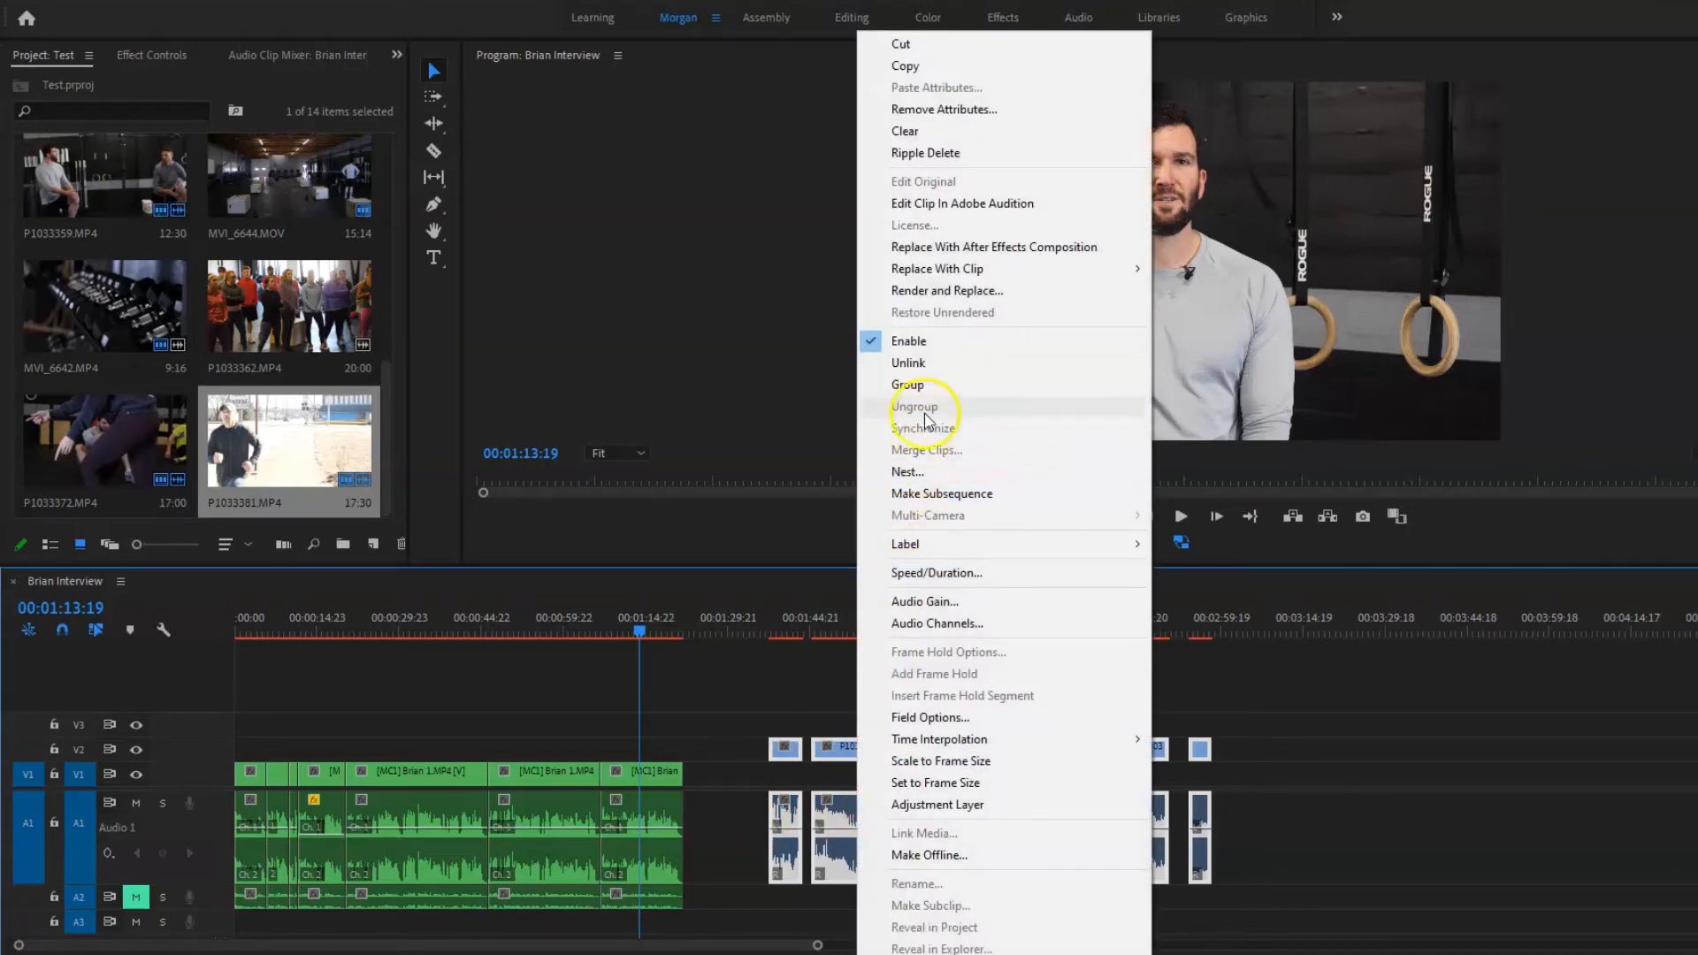
{"action": "left_click", "coordinate": [932, 370]}
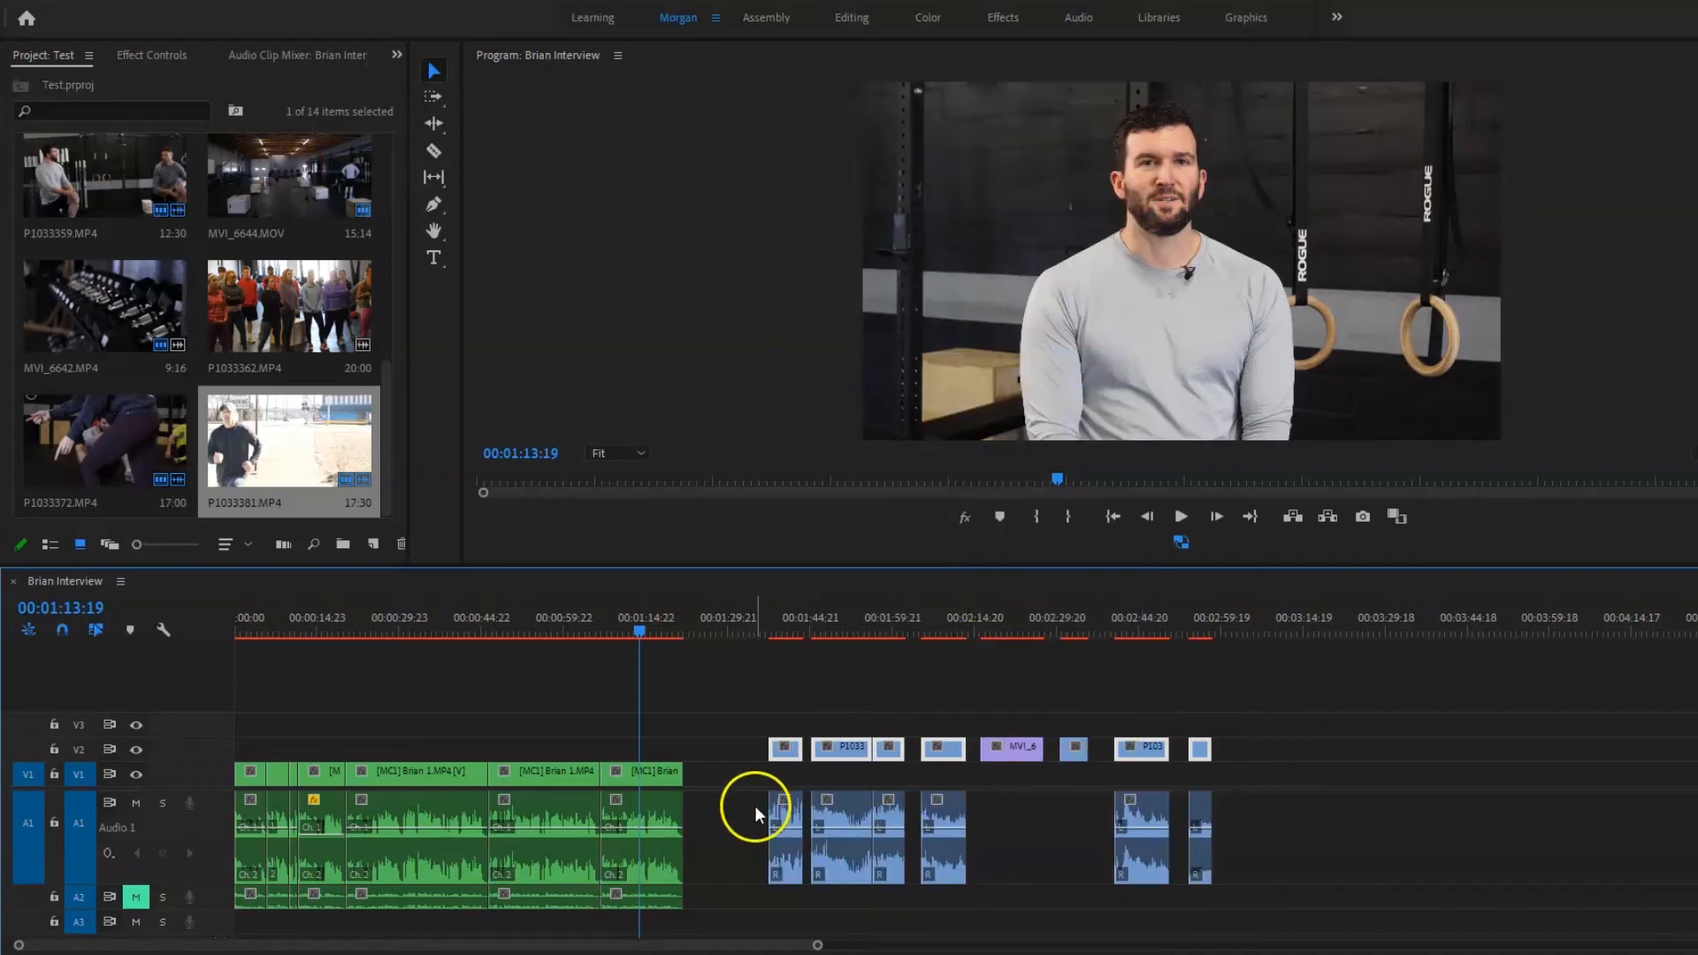
{"action": "left_click", "coordinate": [1052, 842]}
{"action": "left_click_drag", "start_coordinate": [747, 797], "coordinate": [1225, 841]}
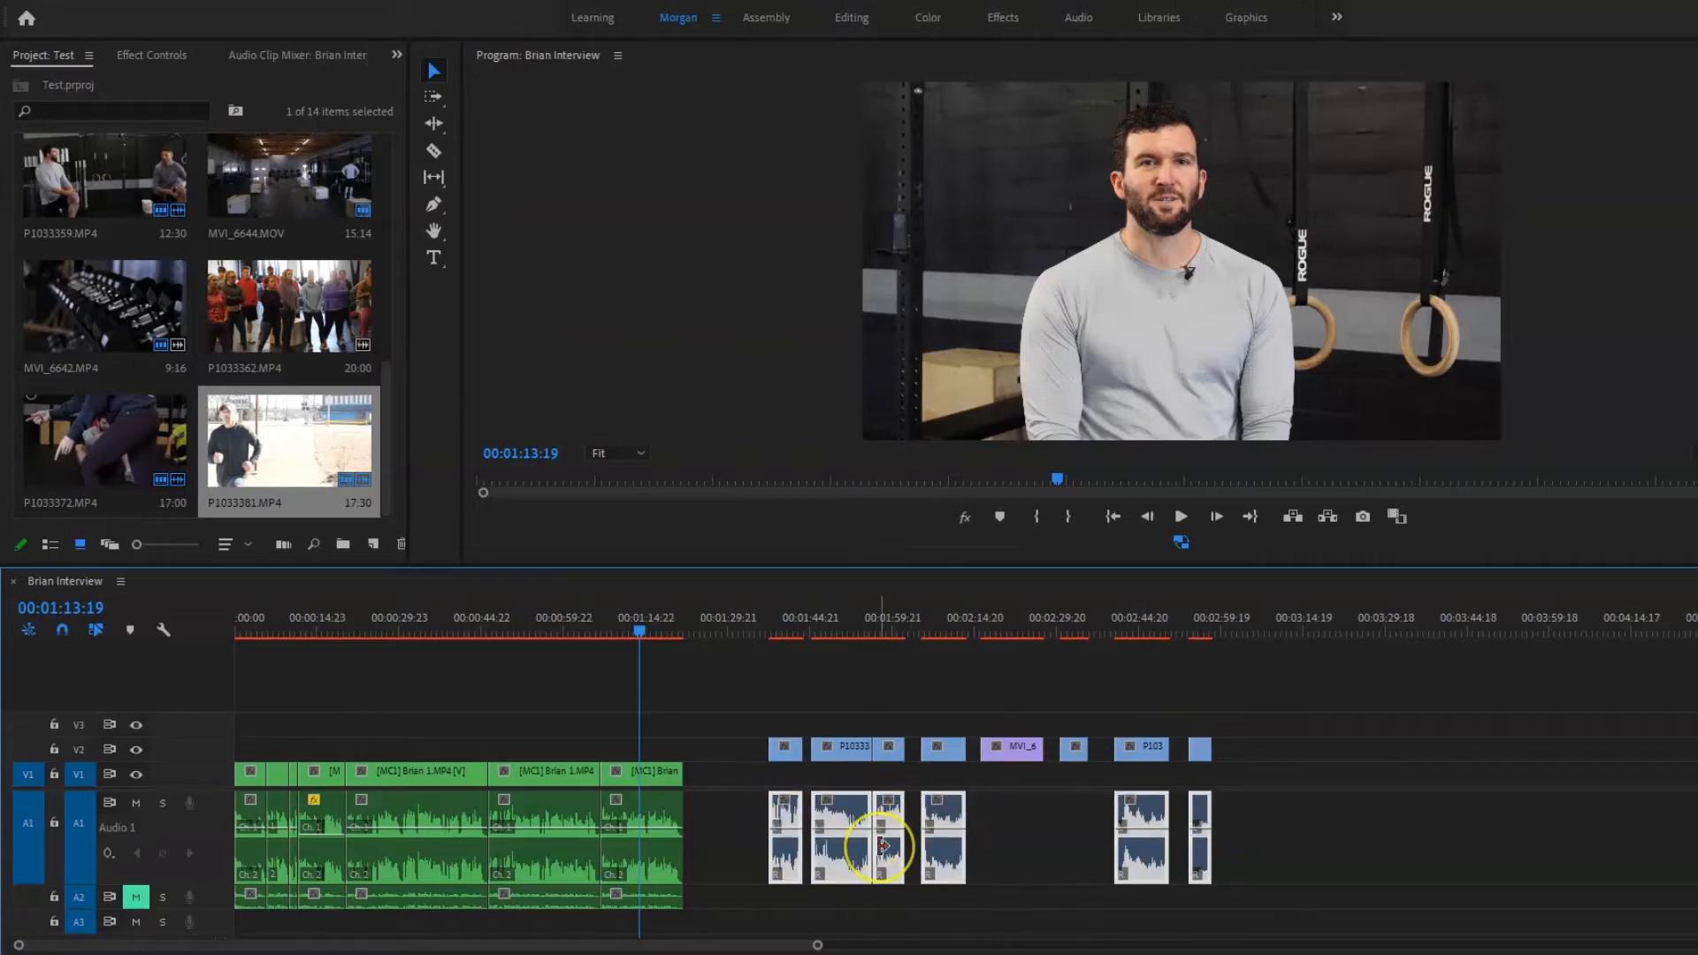
{"action": "key", "text": "Delete"}
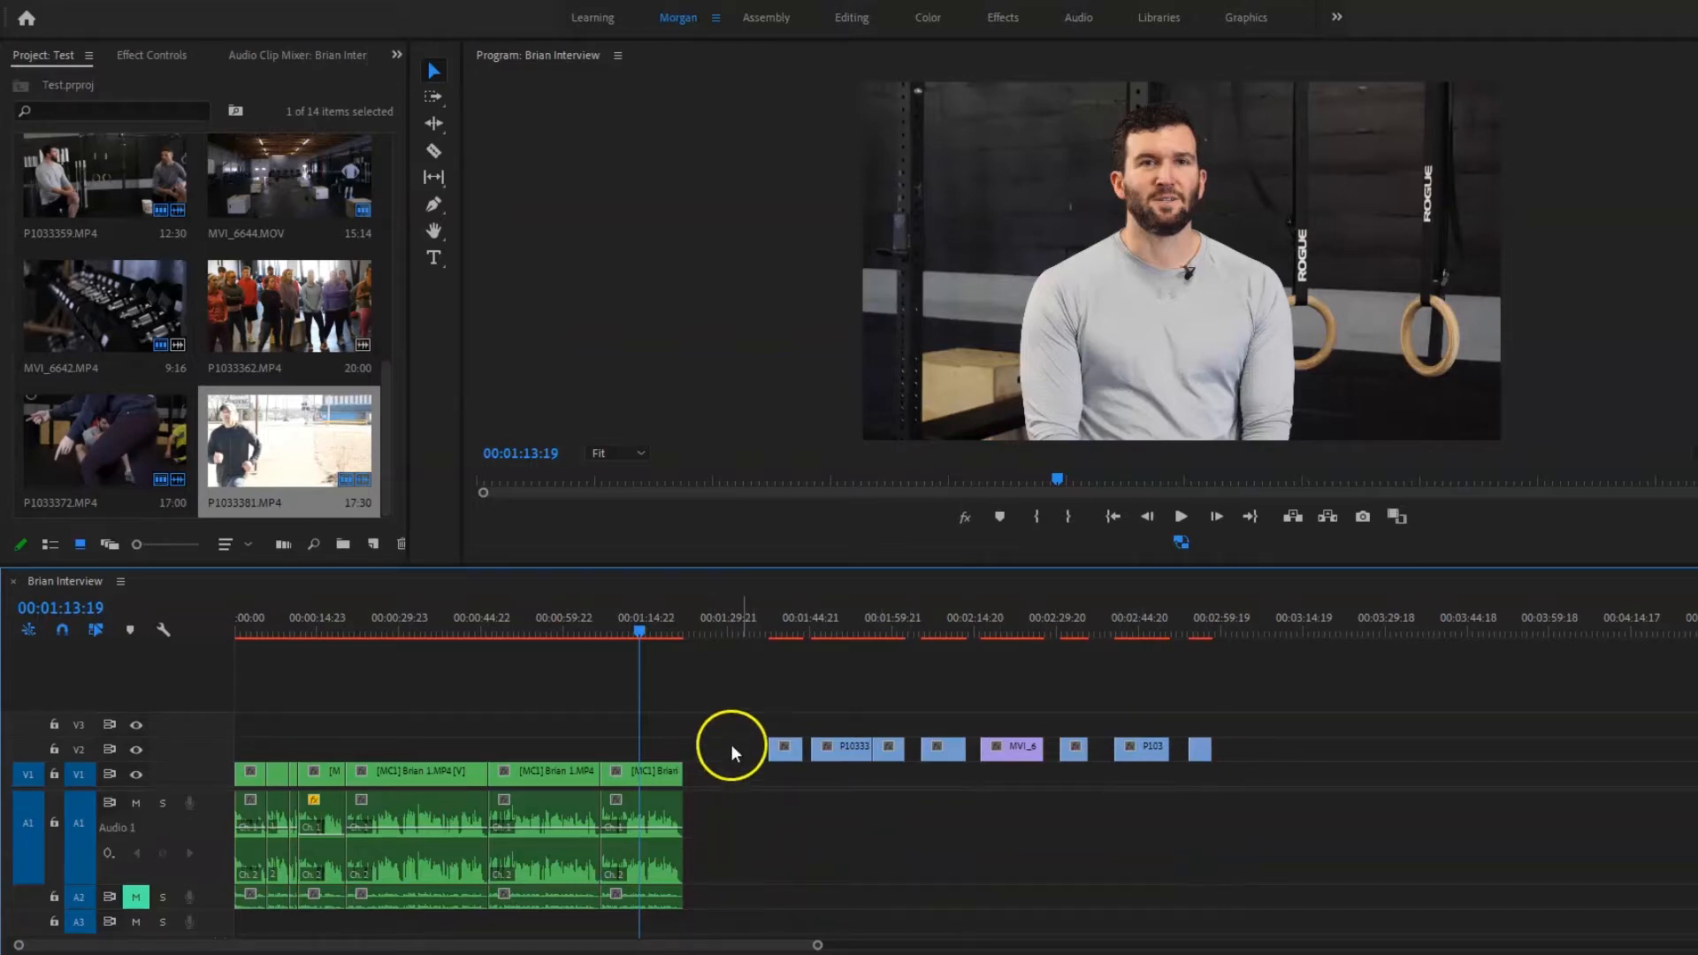
Shift all the B-roll clips slightly earlier, and place P1033359 on V2 at the start of the second interview clip.
{"action": "left_click_drag", "start_coordinate": [752, 705], "coordinate": [1274, 780]}
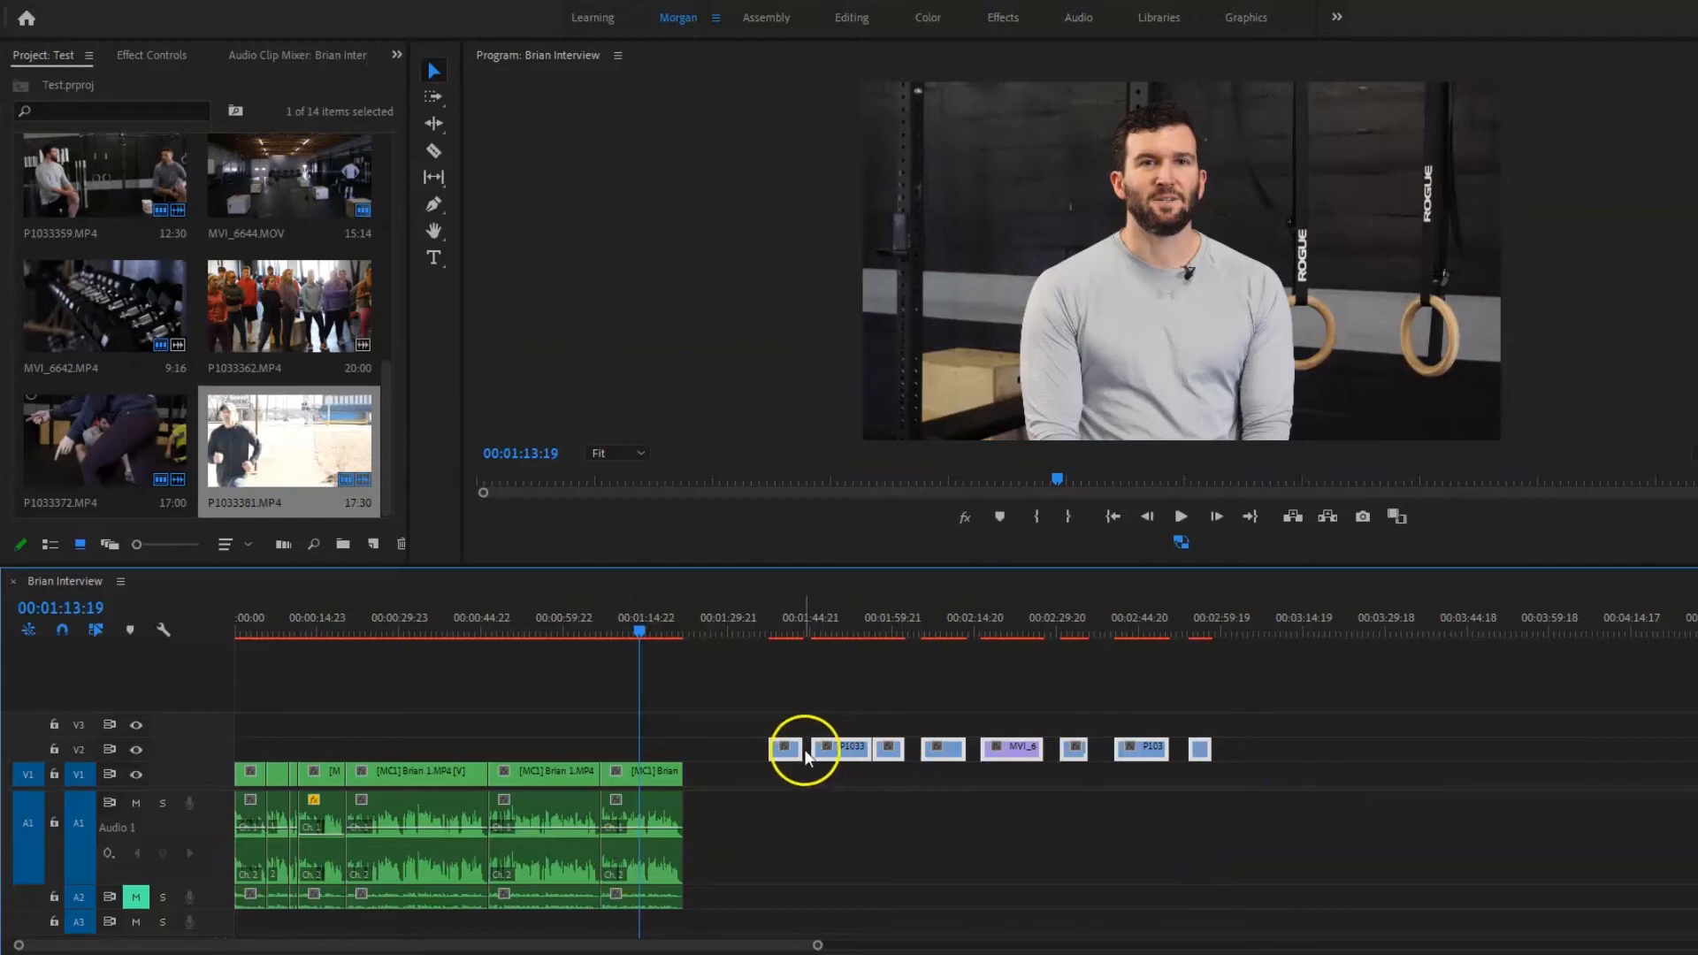
{"action": "mouse_move", "coordinate": [793, 752]}
{"action": "left_mouse_down"}
{"action": "mouse_move", "coordinate": [263, 748]}
{"action": "mouse_move", "coordinate": [554, 731]}
{"action": "mouse_move", "coordinate": [803, 751]}
{"action": "mouse_move", "coordinate": [768, 761]}
{"action": "left_mouse_up"}
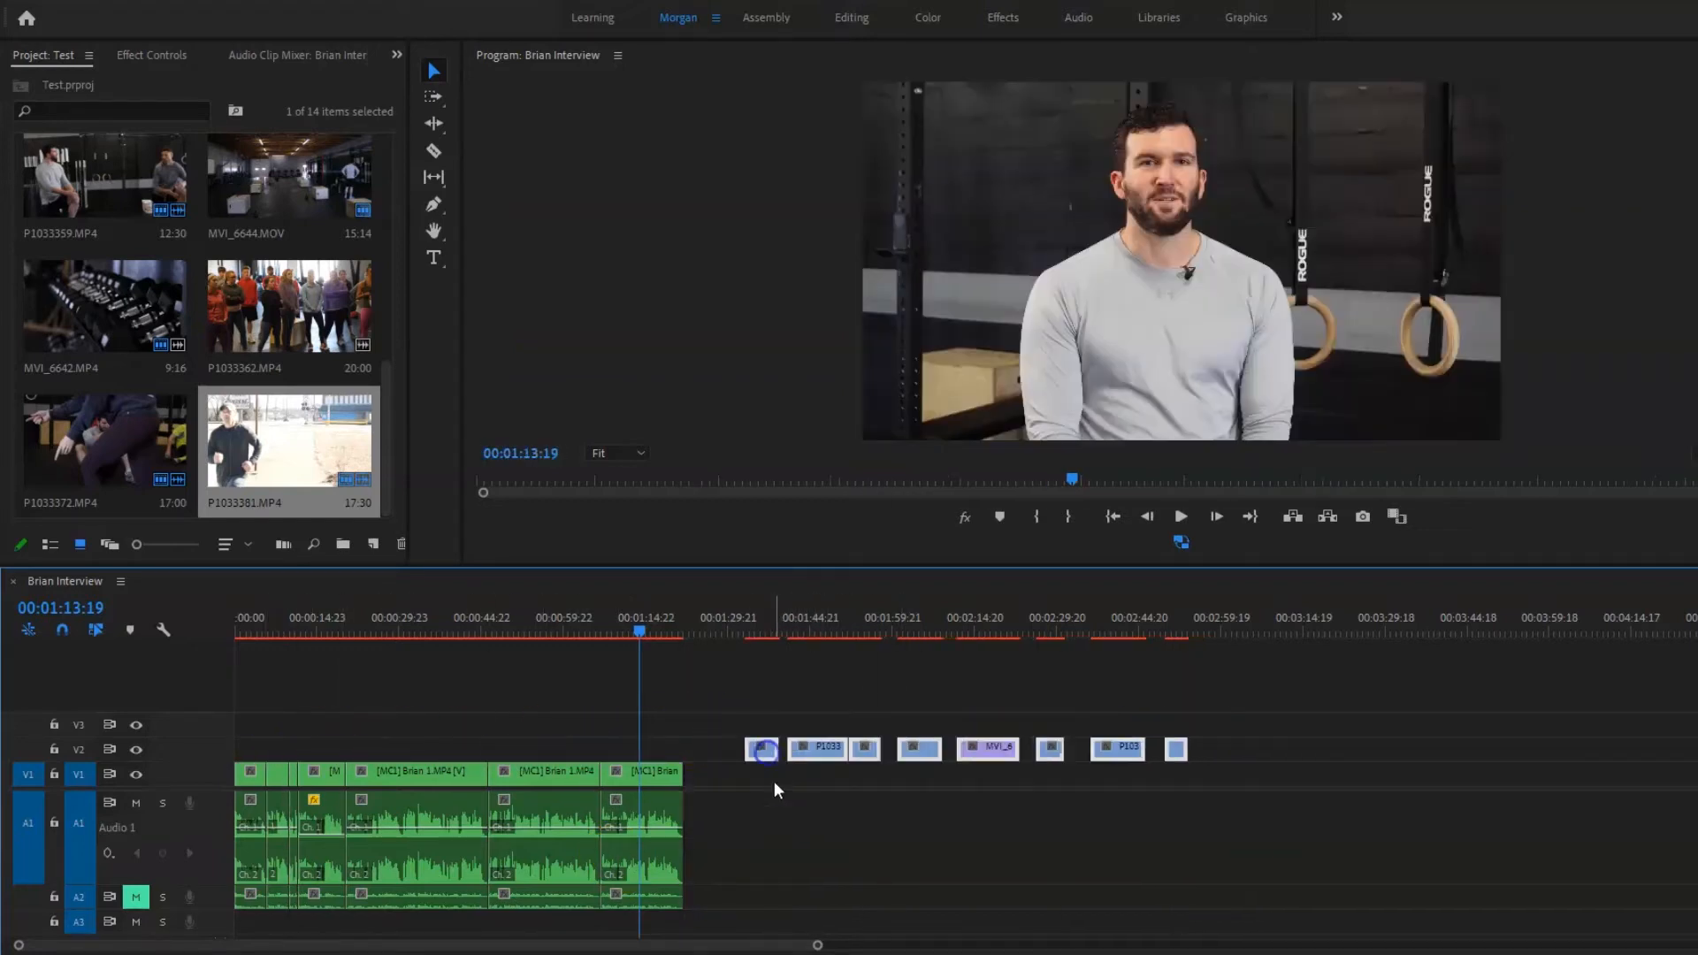
{"action": "left_click_drag", "start_coordinate": [793, 640], "coordinate": [930, 612]}
{"action": "left_click", "coordinate": [863, 615]}
{"action": "left_click_drag", "start_coordinate": [920, 748], "coordinate": [293, 750]}
Preview the later B-roll and move P1033372 on V2 over the interview, starting at about 00:00:17:17.
{"action": "left_click_drag", "start_coordinate": [977, 639], "coordinate": [1049, 617]}
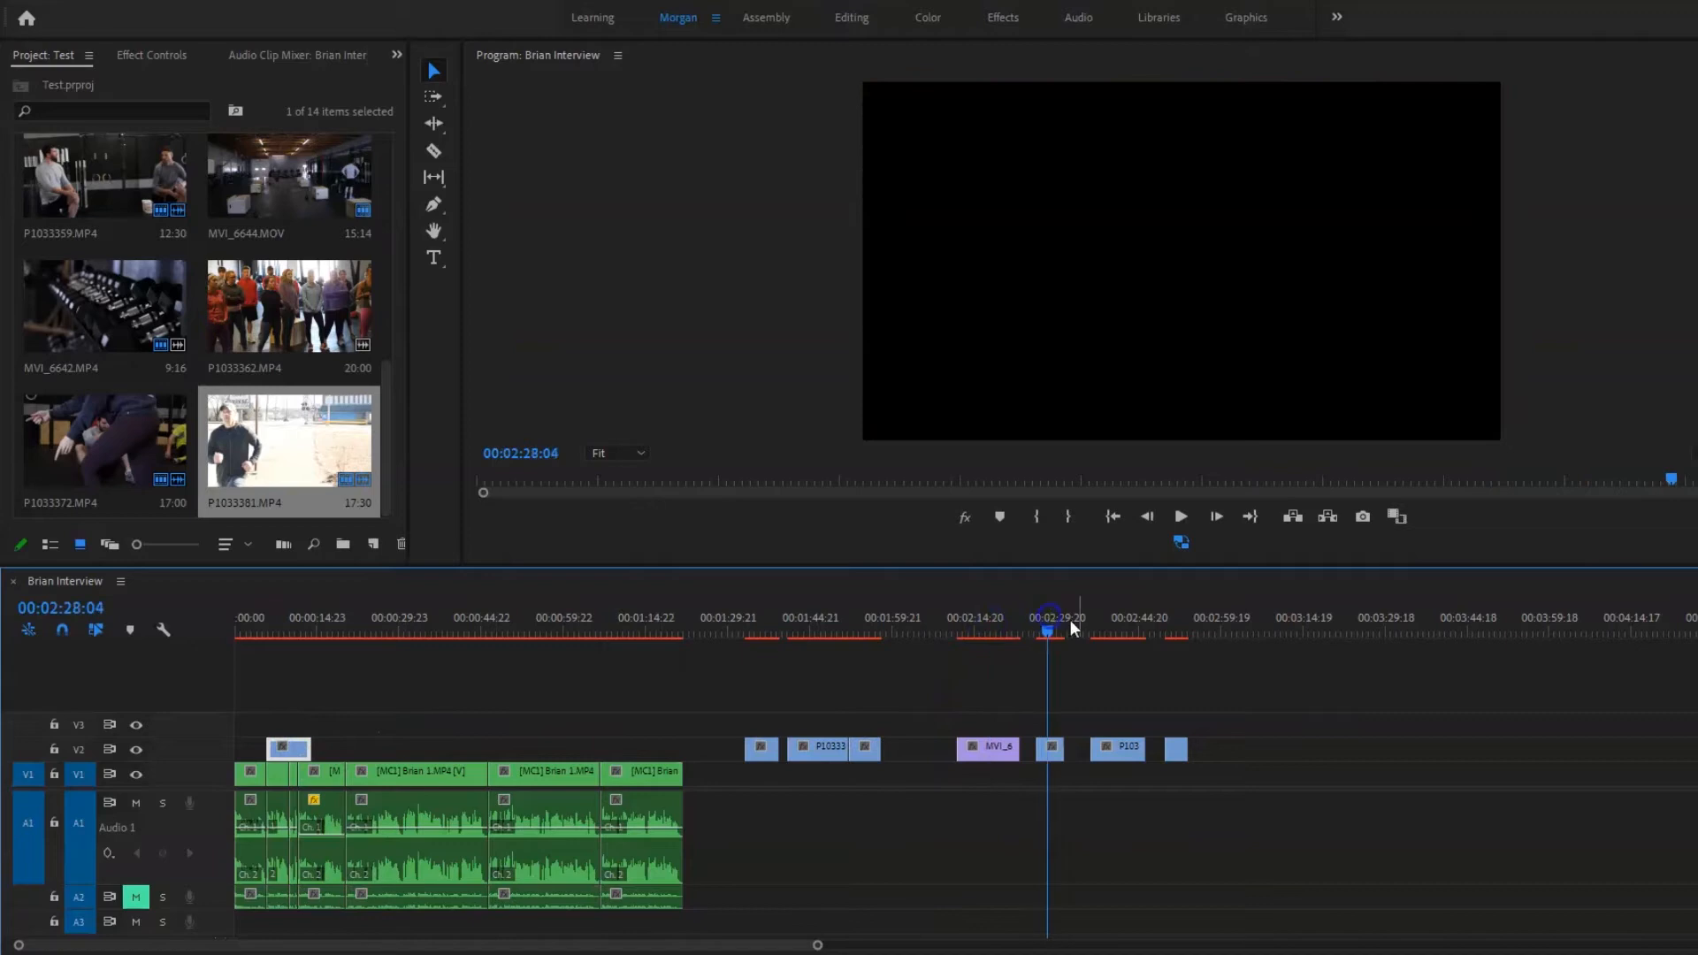
{"action": "left_click", "coordinate": [1103, 623]}
{"action": "left_click", "coordinate": [1155, 672]}
{"action": "left_click_drag", "start_coordinate": [1122, 748], "coordinate": [357, 747]}
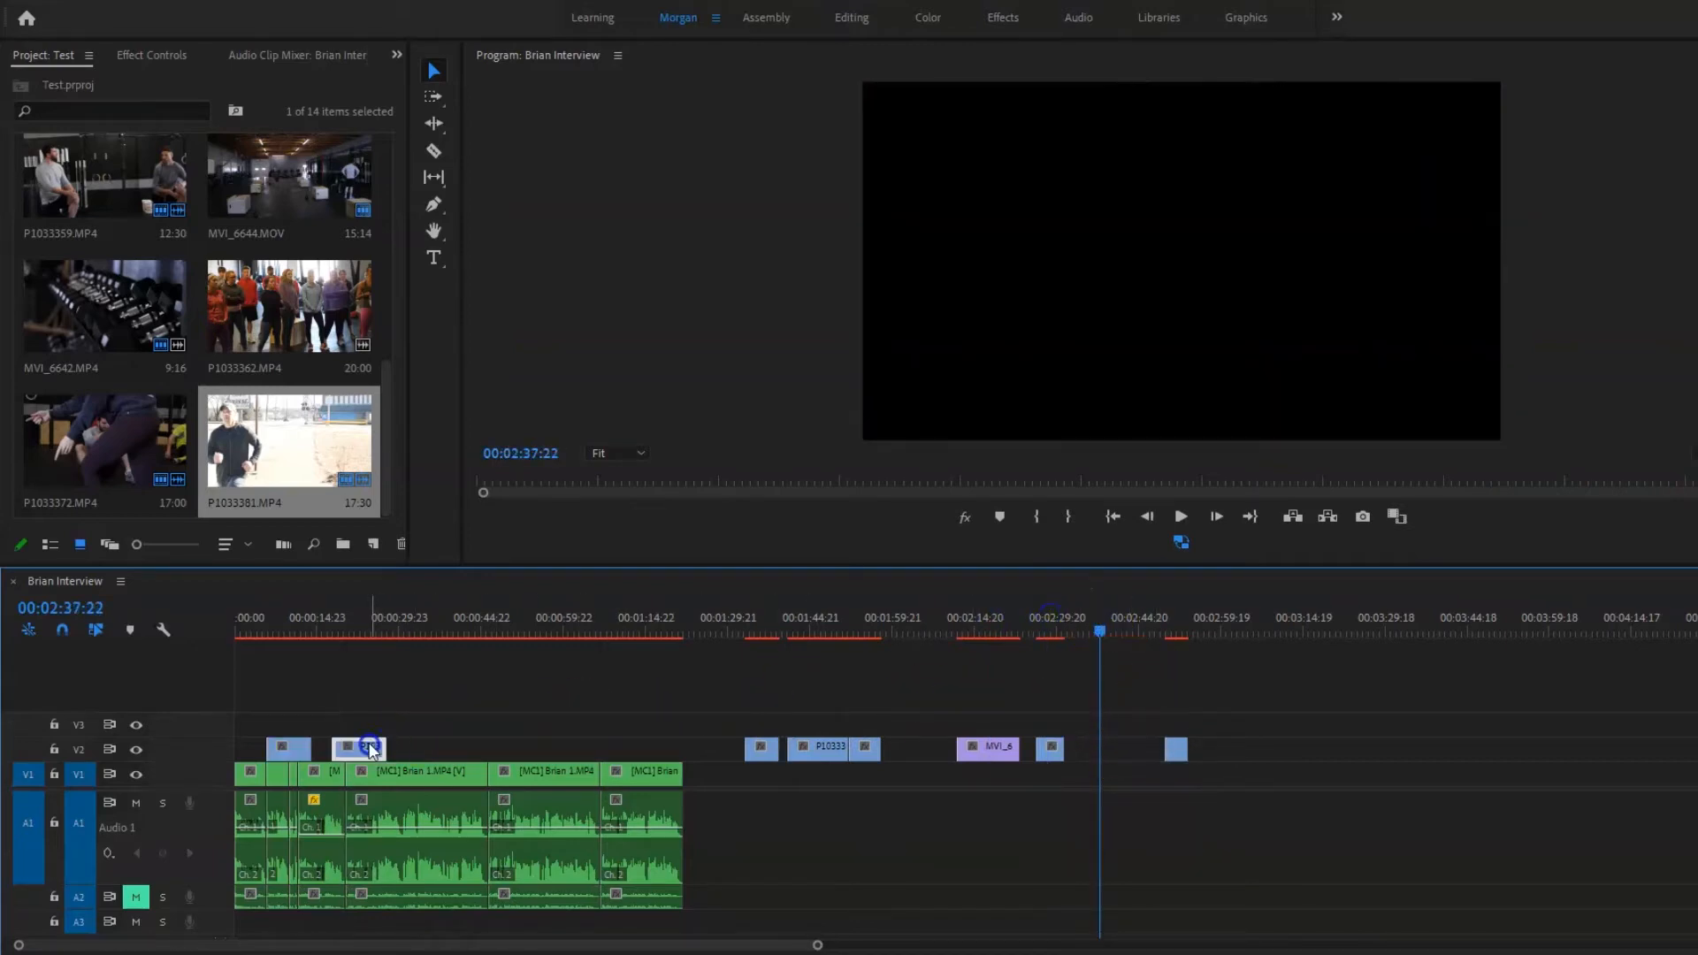
Select the remaining B-roll clips and move them together on V2 so they begin over the interview at about 00:00:31.
{"action": "left_click", "coordinate": [546, 746]}
{"action": "left_click_drag", "start_coordinate": [732, 702], "coordinate": [1222, 762]}
{"action": "left_click_drag", "start_coordinate": [808, 747], "coordinate": [492, 743]}
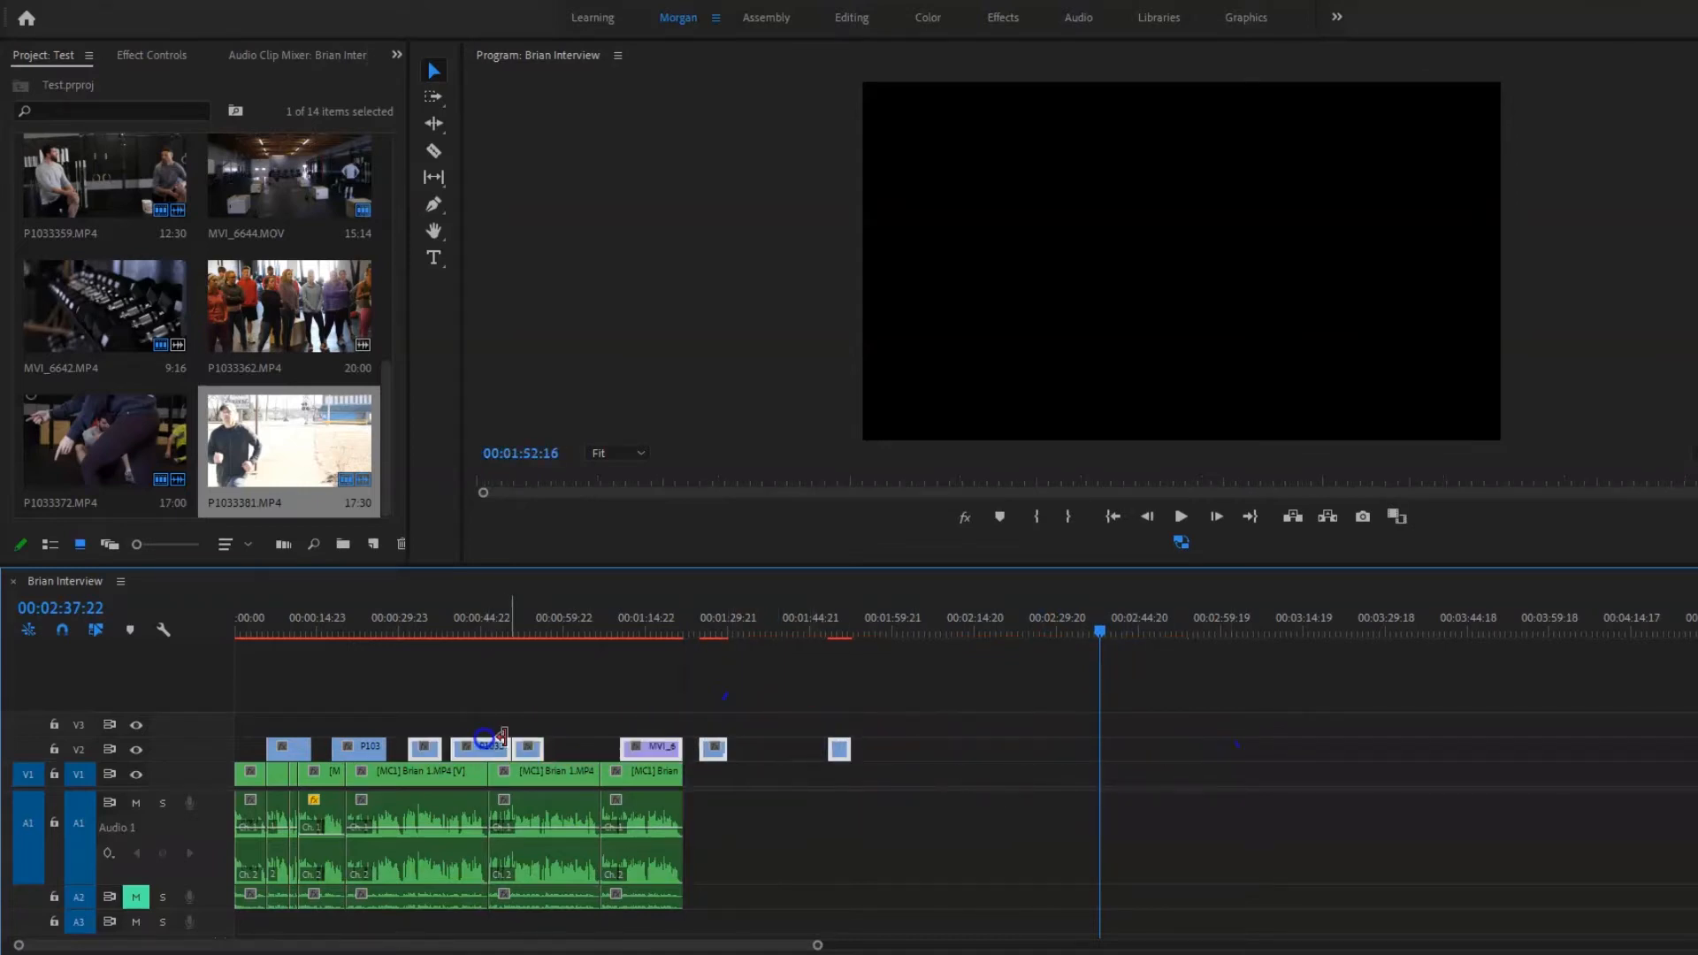
Play the sequence from the beginning and replay the transition from the interview into the P1033359 overlay.
{"action": "left_click", "coordinate": [1111, 519]}
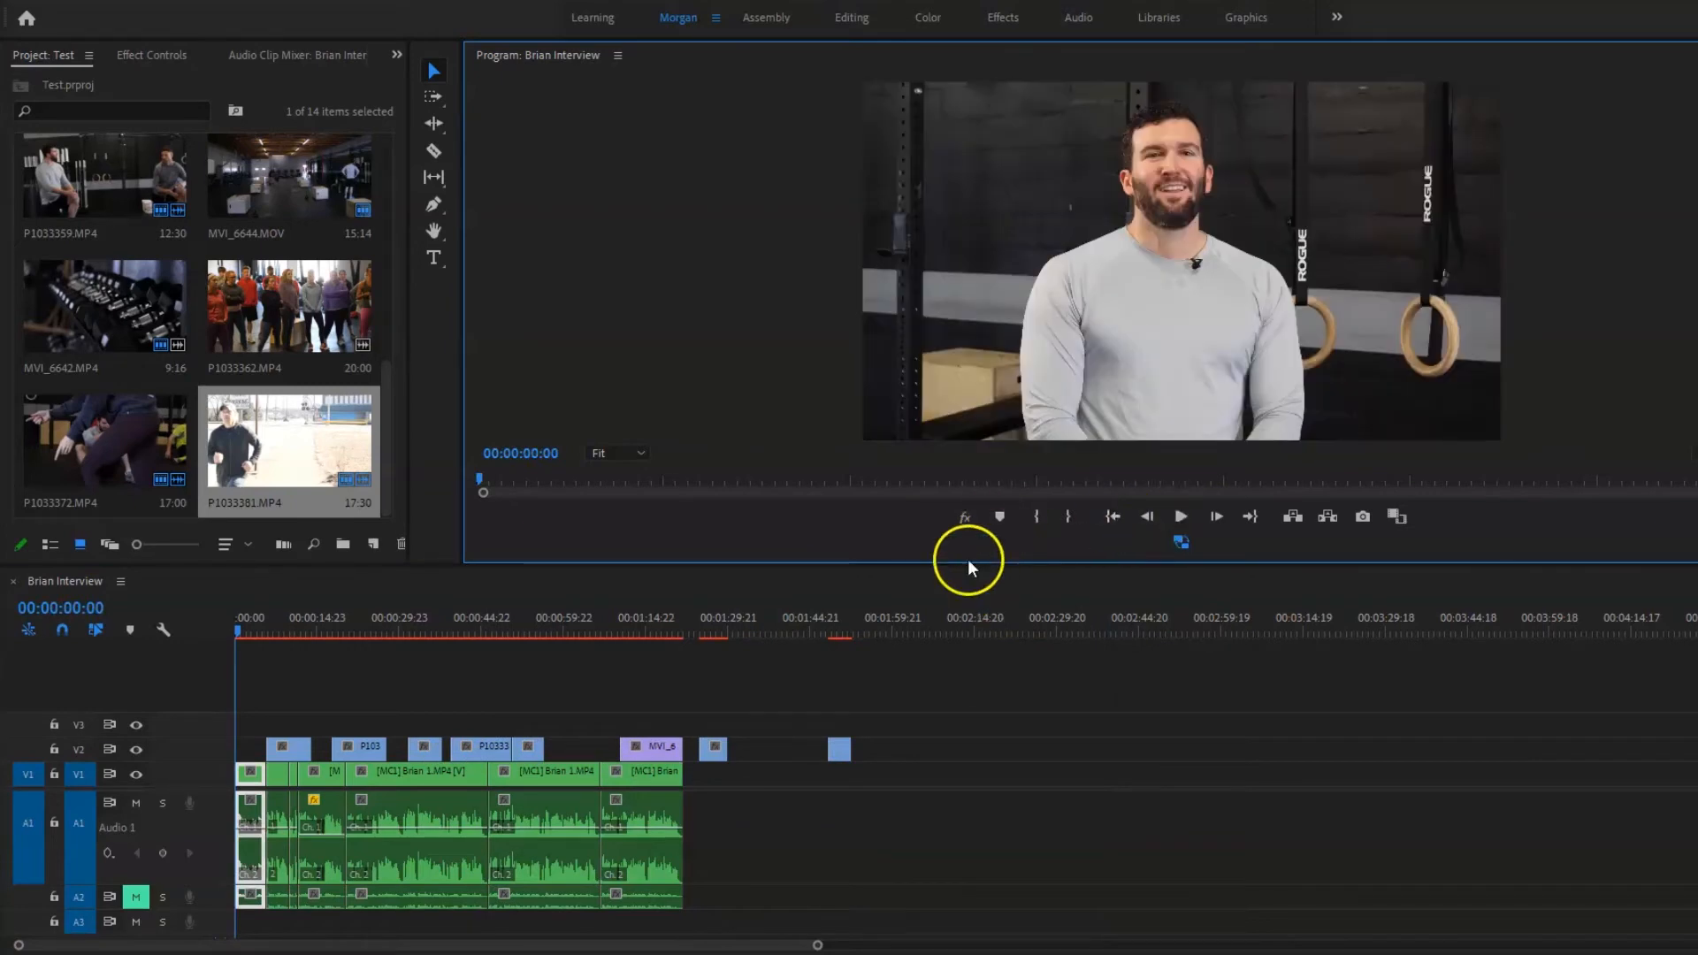
{"action": "scroll", "coordinate": [270, 819], "scroll_direction": "up", "scroll_amount": 5}
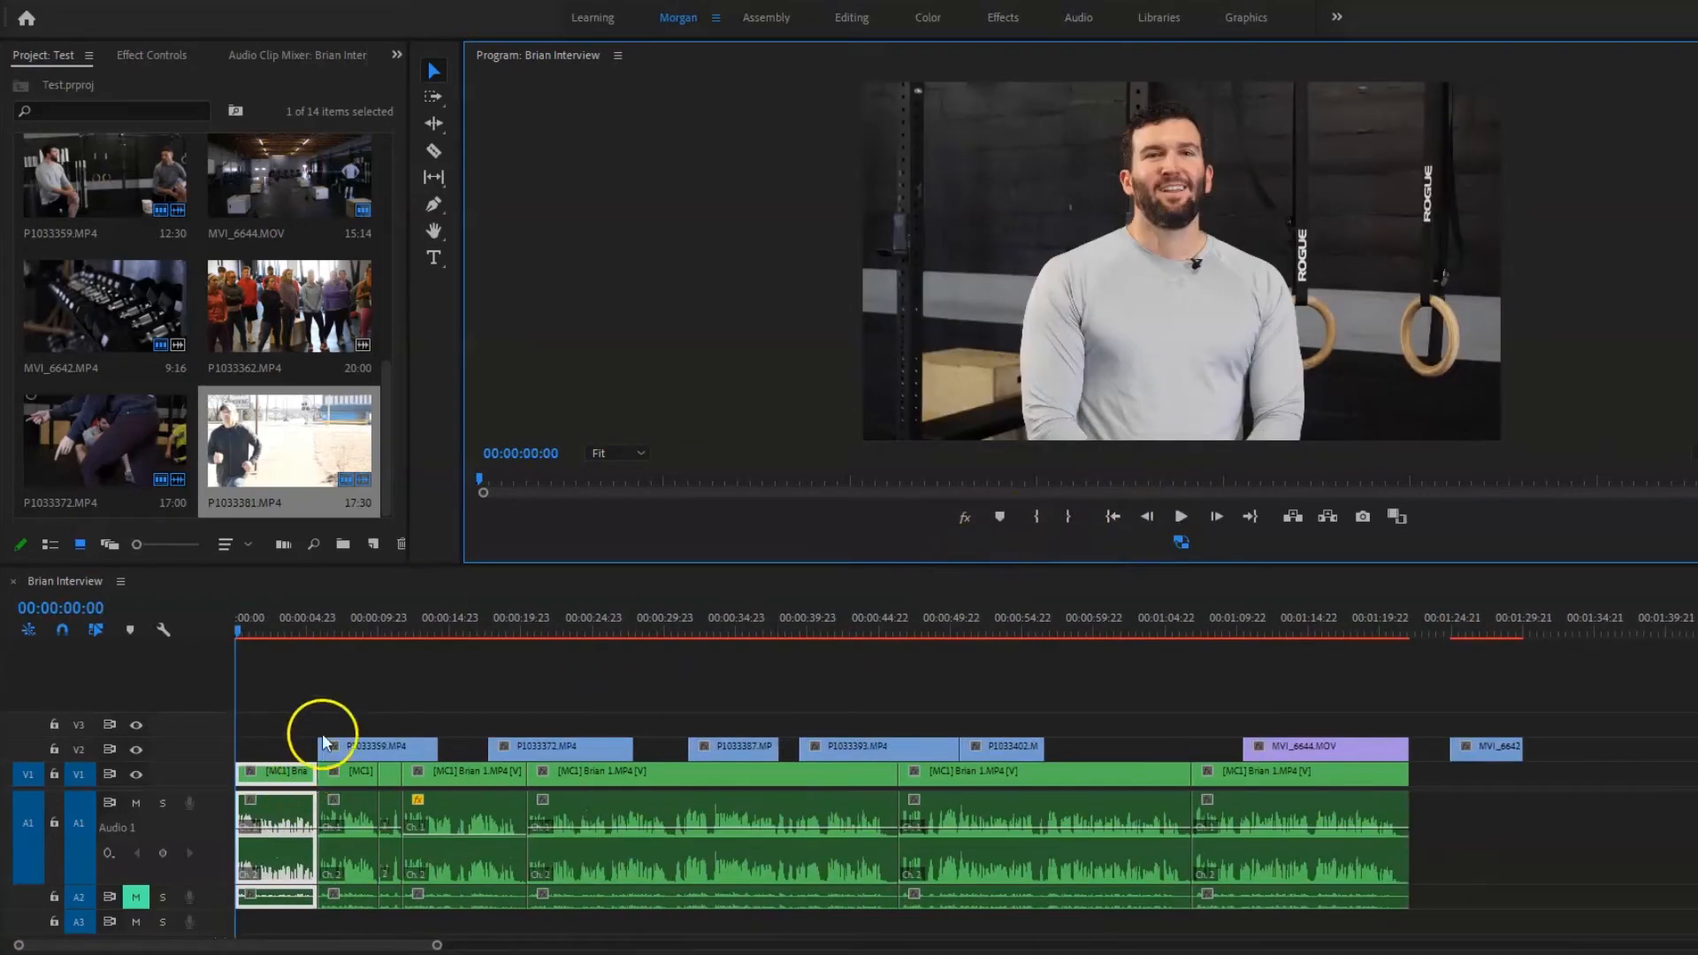
{"action": "key", "text": "space"}
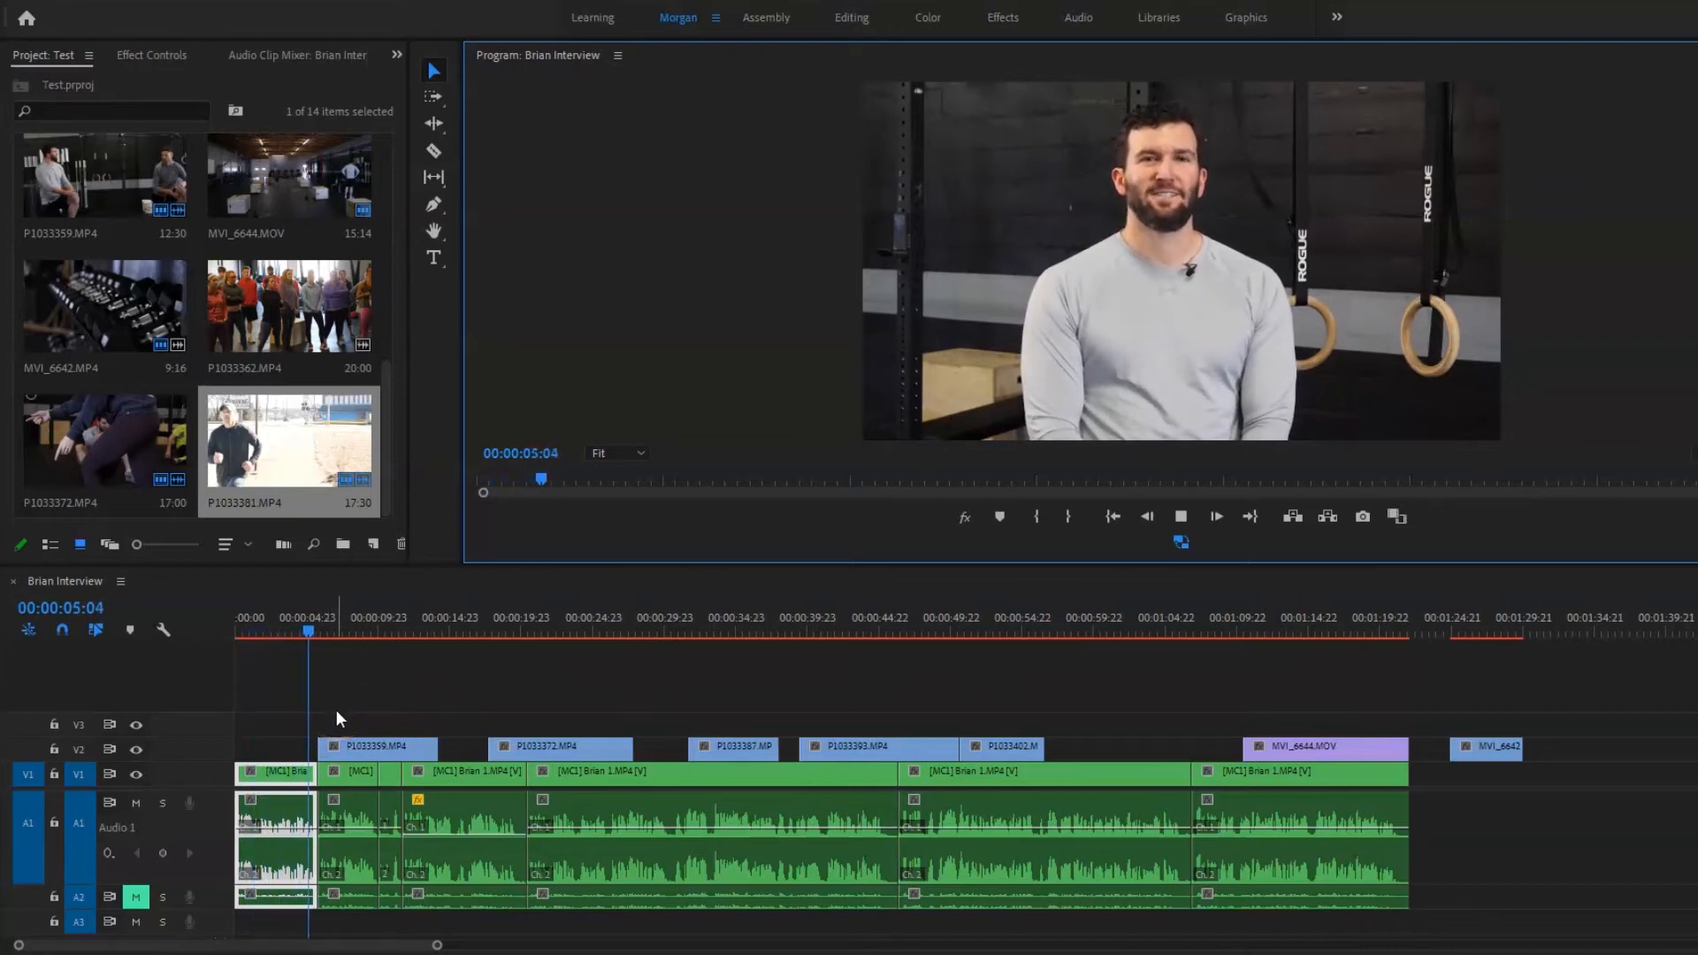
{"action": "left_click", "coordinate": [350, 773]}
{"action": "key", "text": "space"}
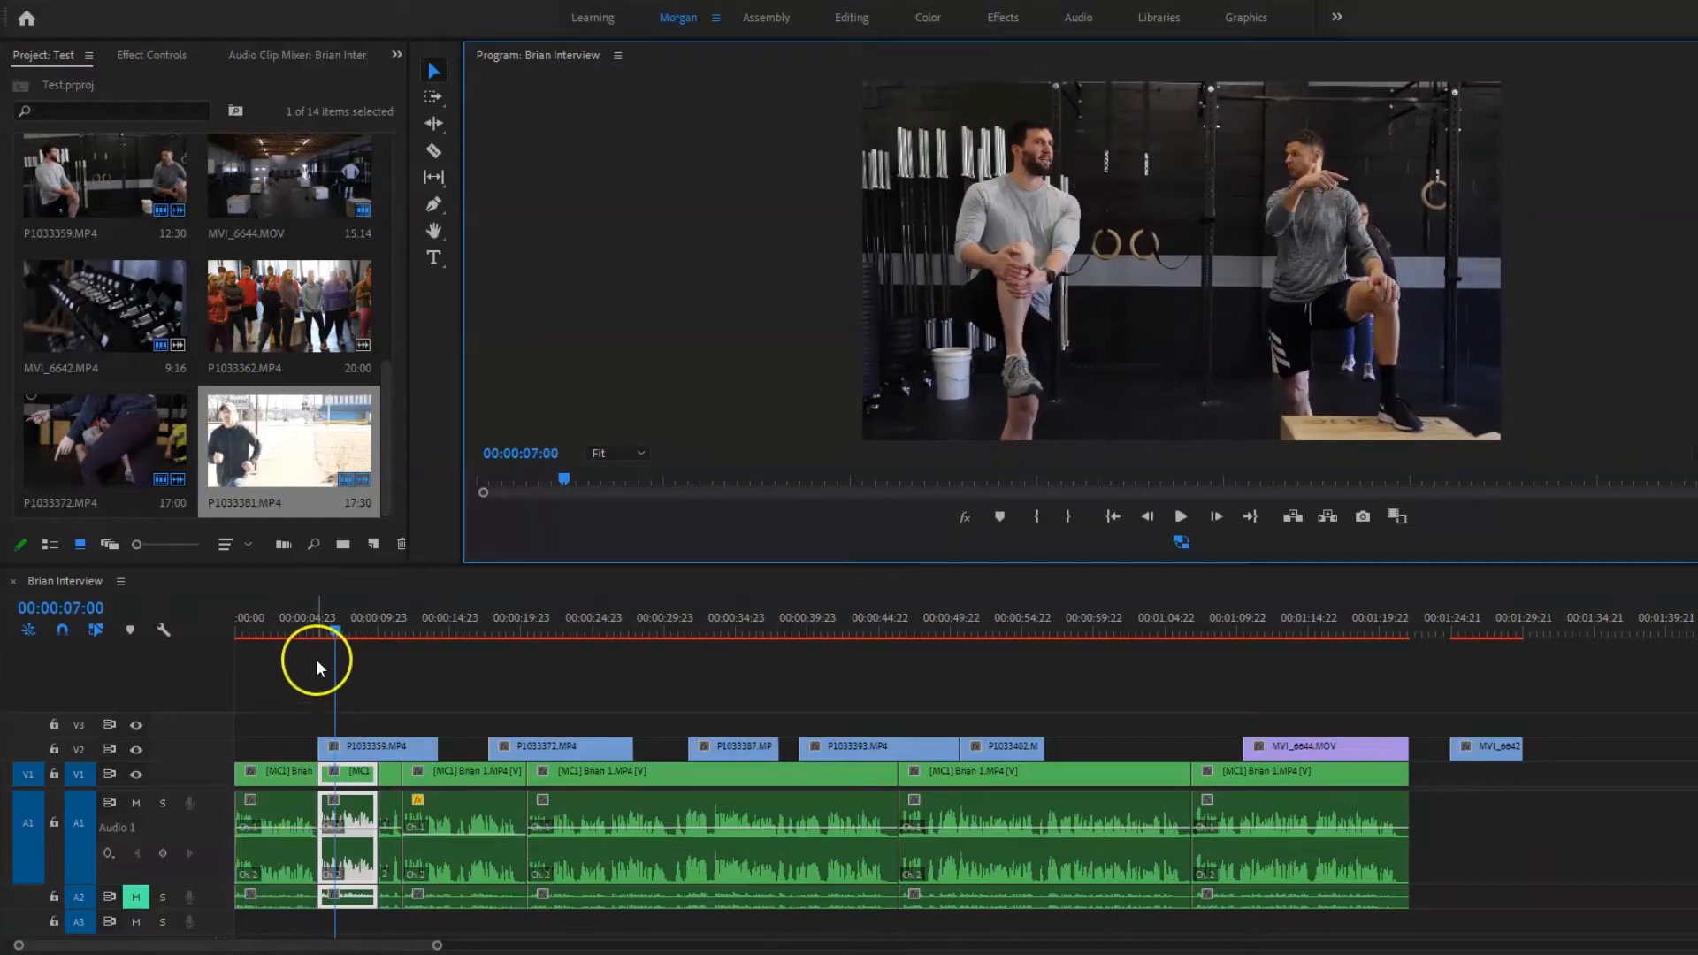
{"action": "left_click", "coordinate": [306, 619]}
{"action": "key", "text": "space"}
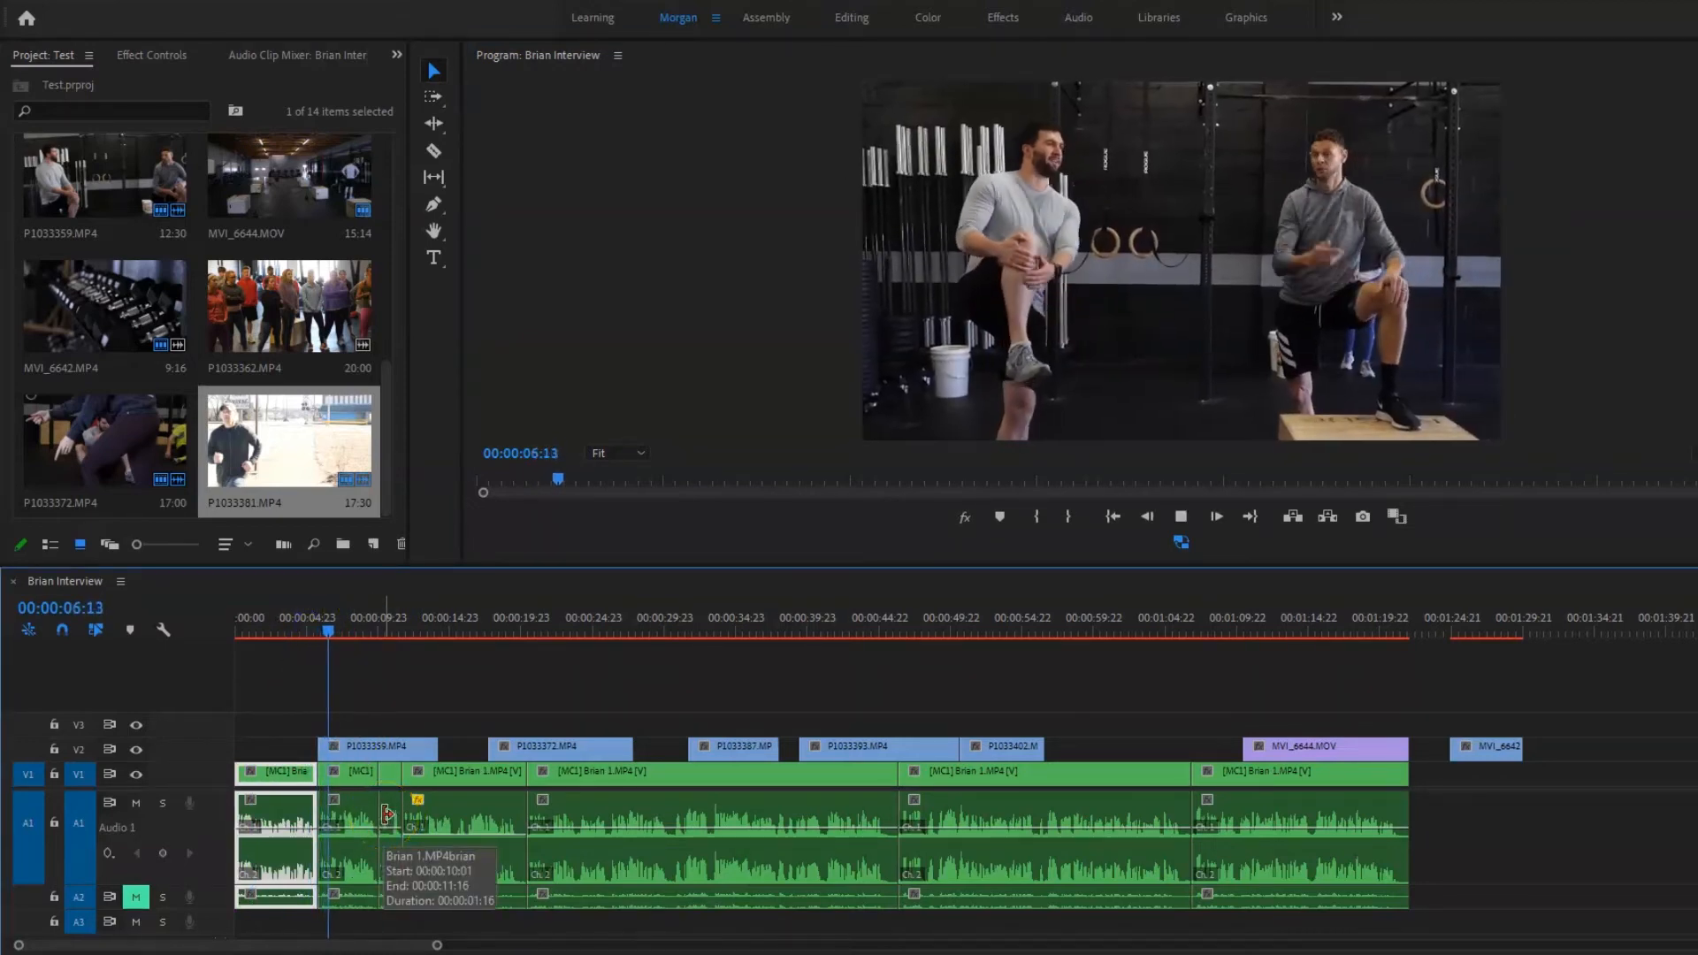
{"action": "key", "text": "space"}
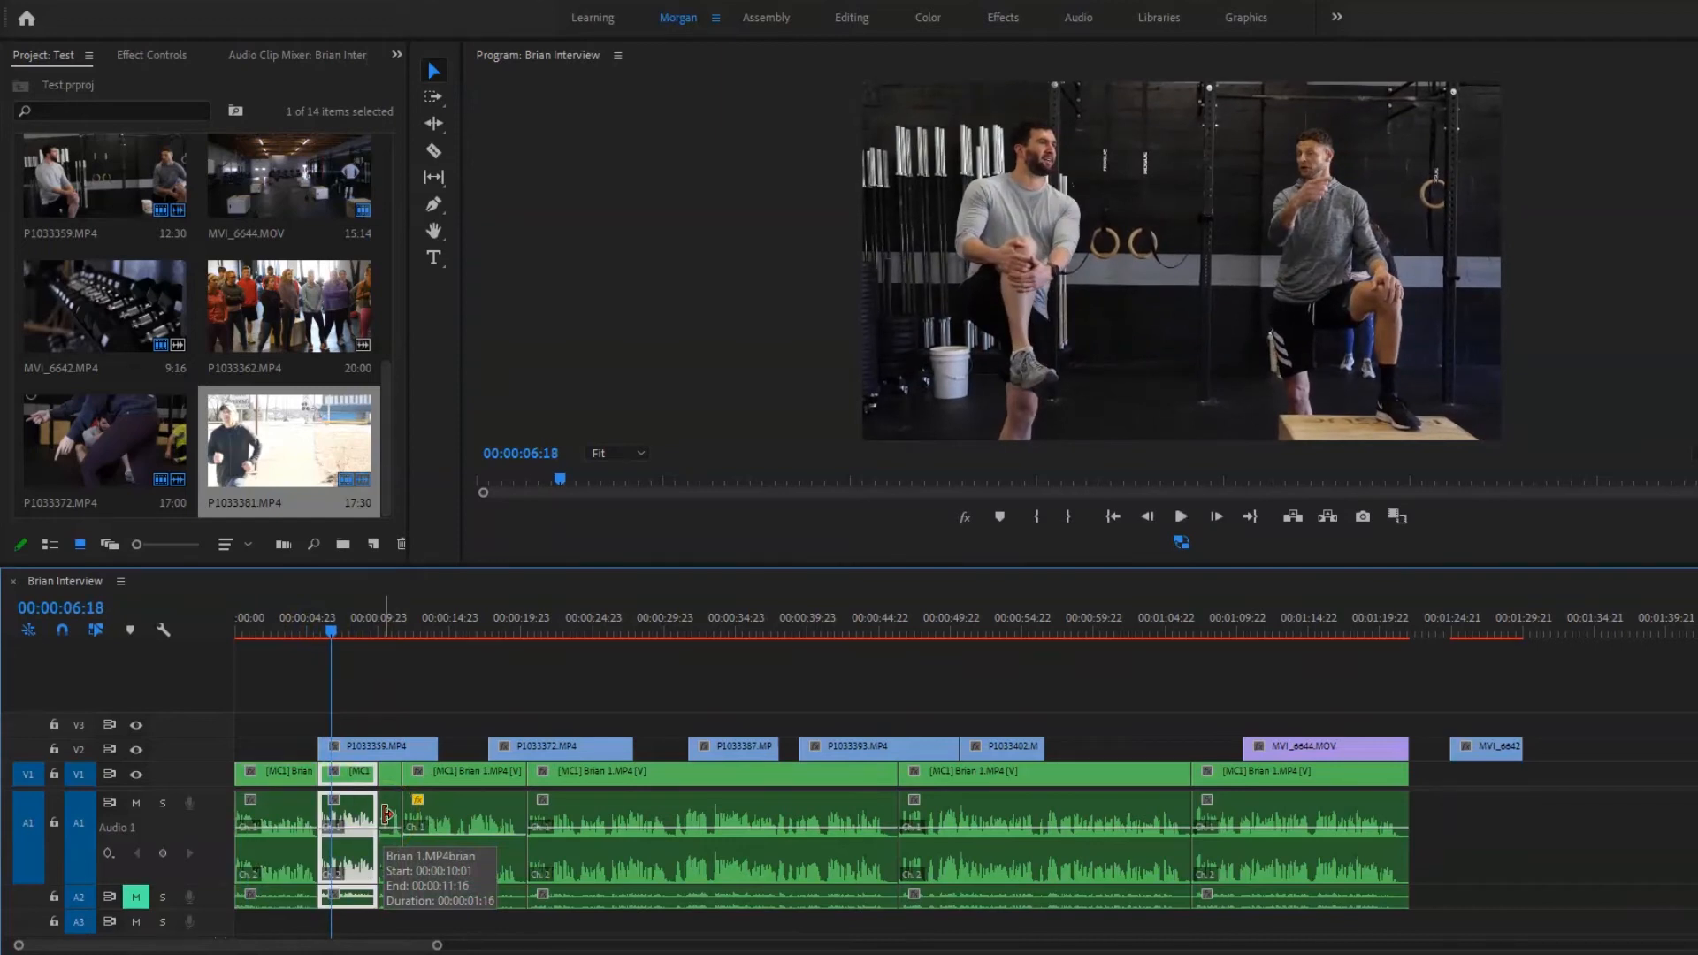
Move P1033359 earlier on V2 so it starts at about 00:00:05:05 and overlaps the first interview cuts.
{"action": "scroll", "coordinate": [309, 766], "scroll_direction": "up", "scroll_amount": 5}
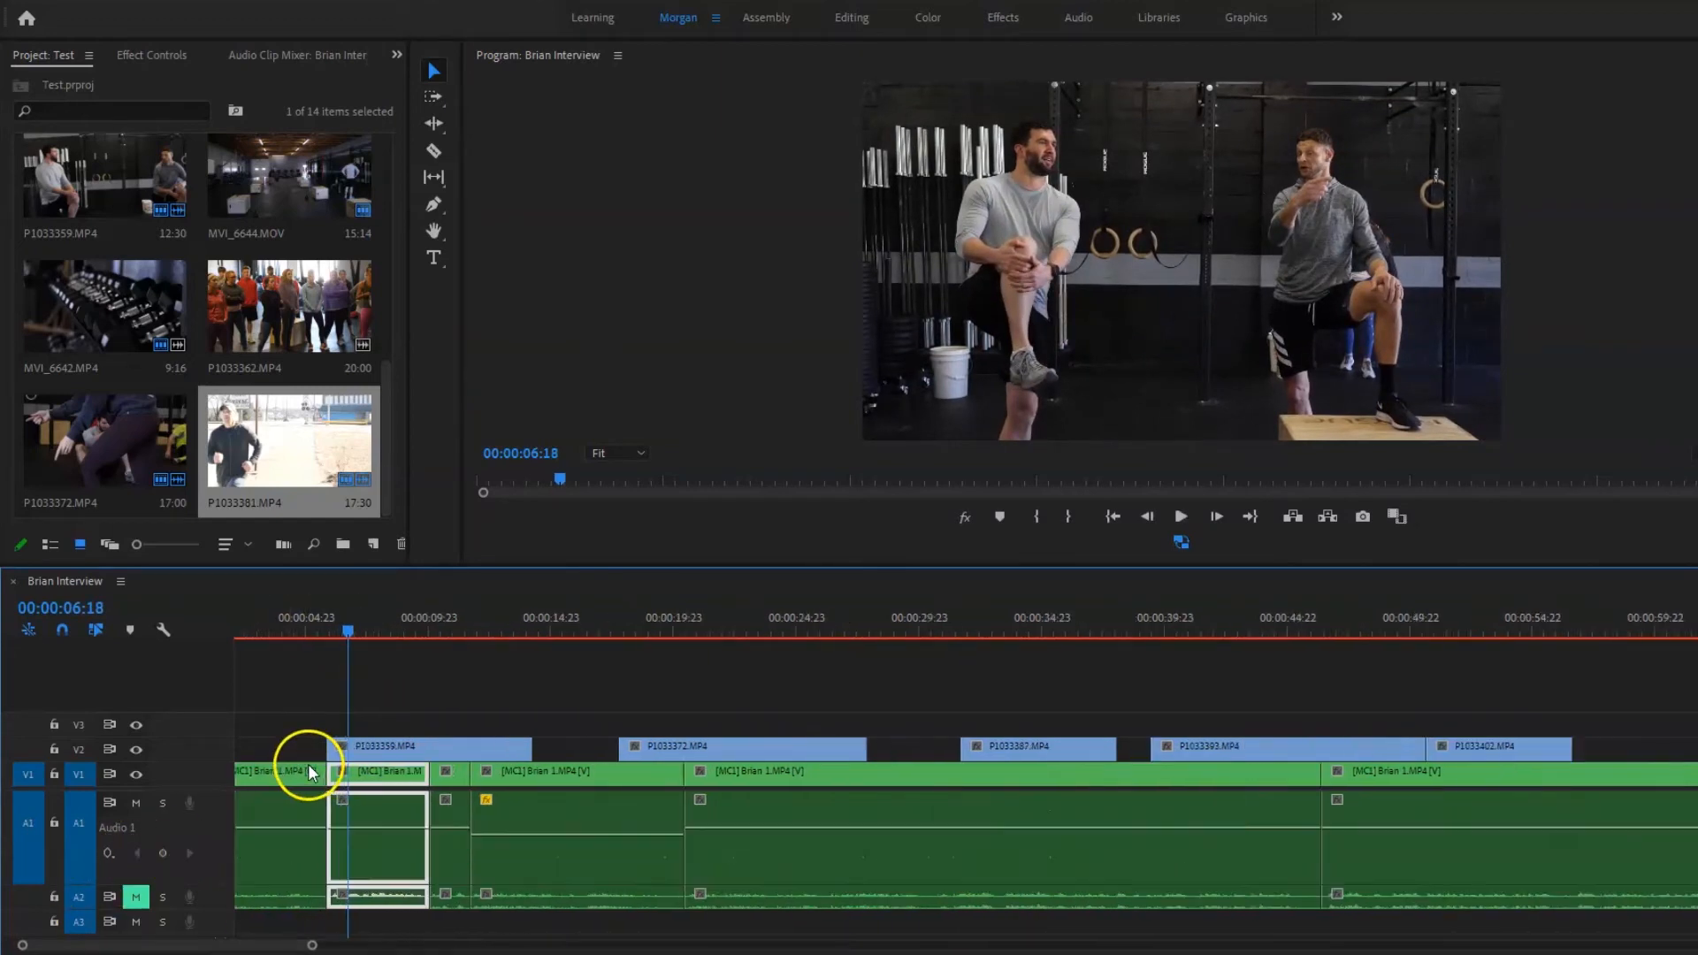
{"action": "scroll", "coordinate": [310, 762], "scroll_direction": "up", "scroll_amount": 2}
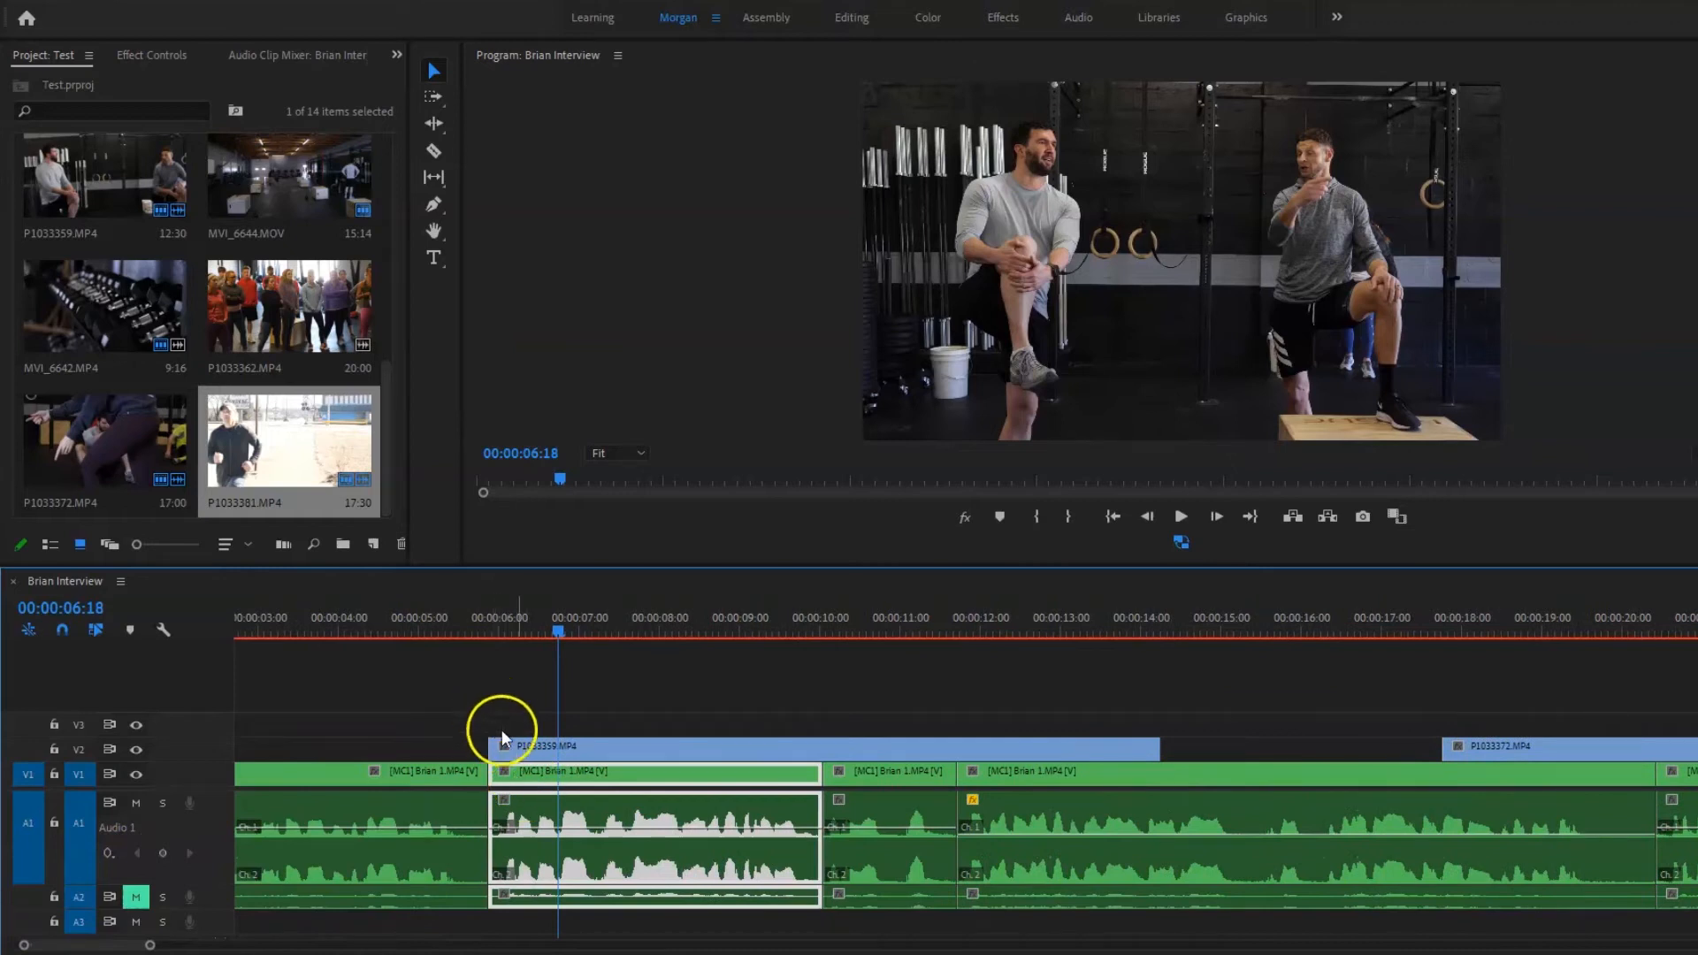
{"action": "left_click_drag", "start_coordinate": [535, 742], "coordinate": [501, 746]}
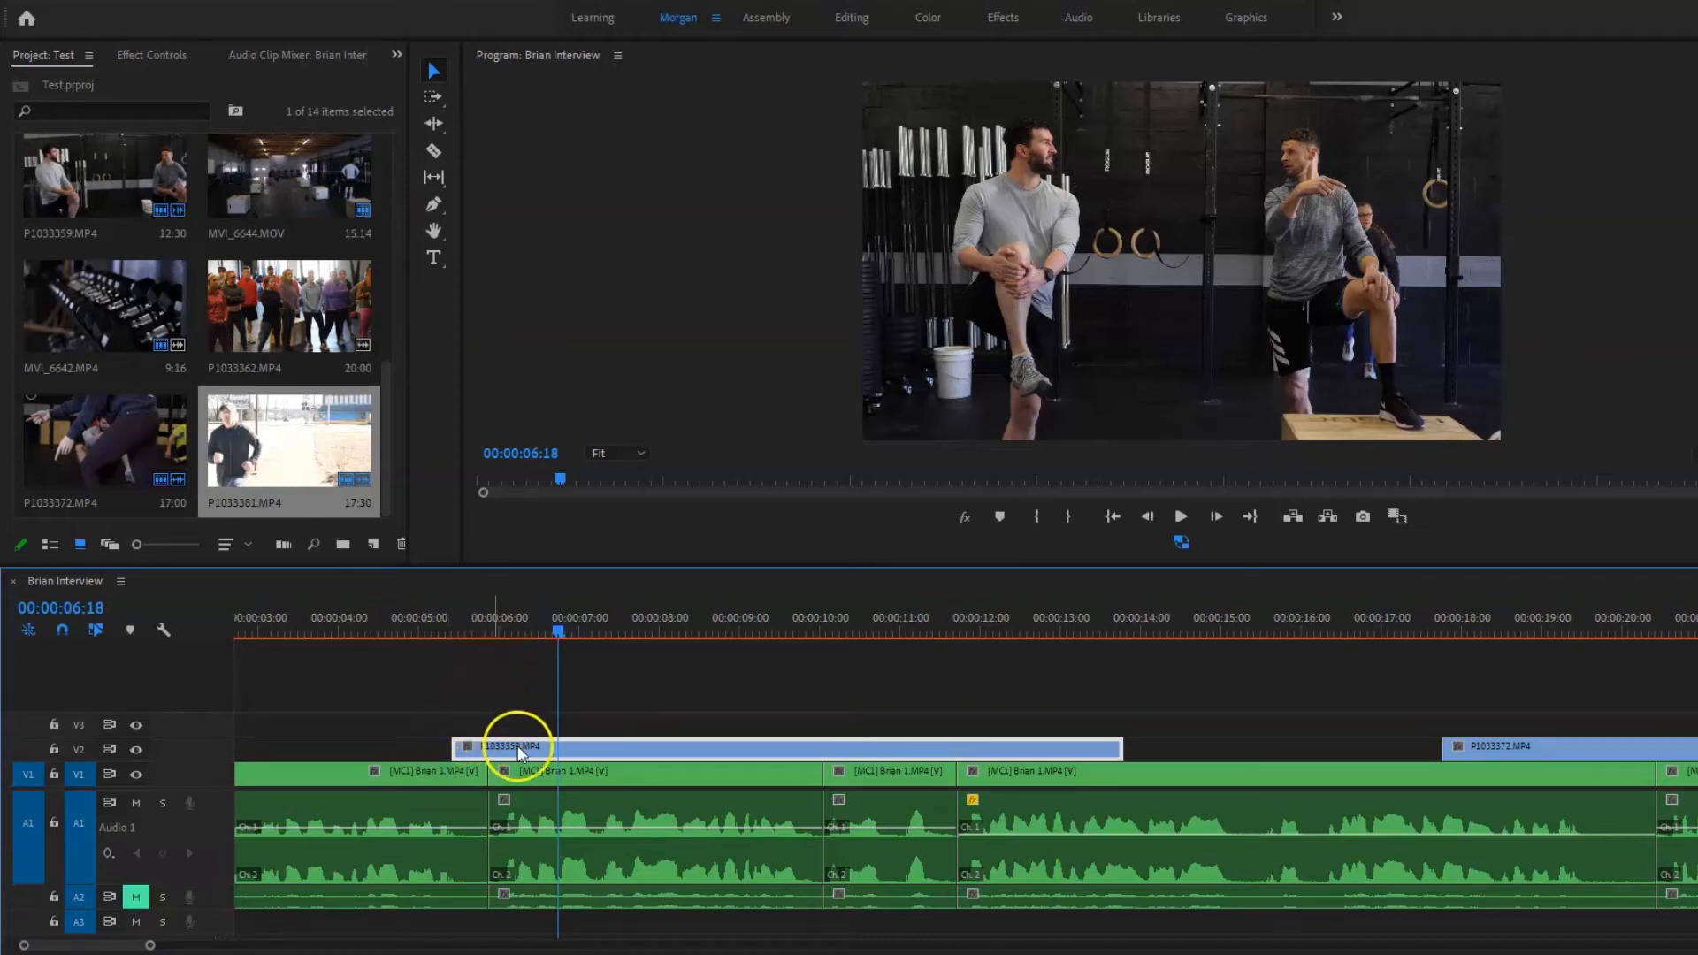
{"action": "left_click_drag", "start_coordinate": [1066, 748], "coordinate": [957, 747]}
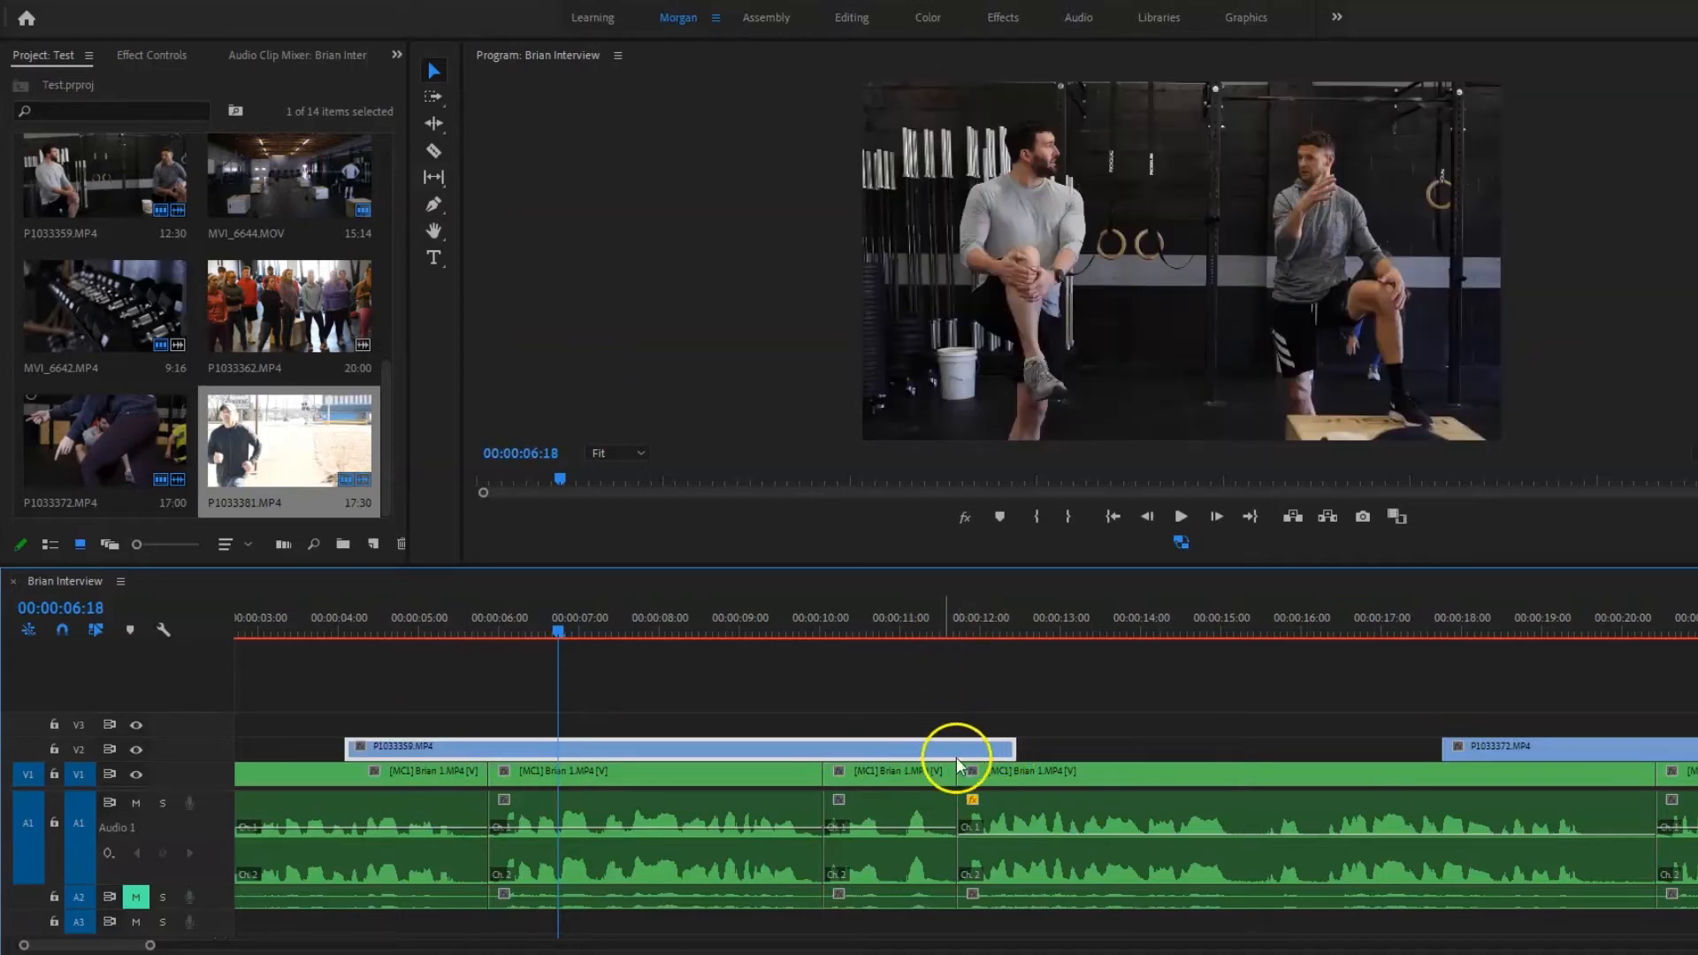
{"action": "left_click_drag", "start_coordinate": [799, 750], "coordinate": [889, 751]}
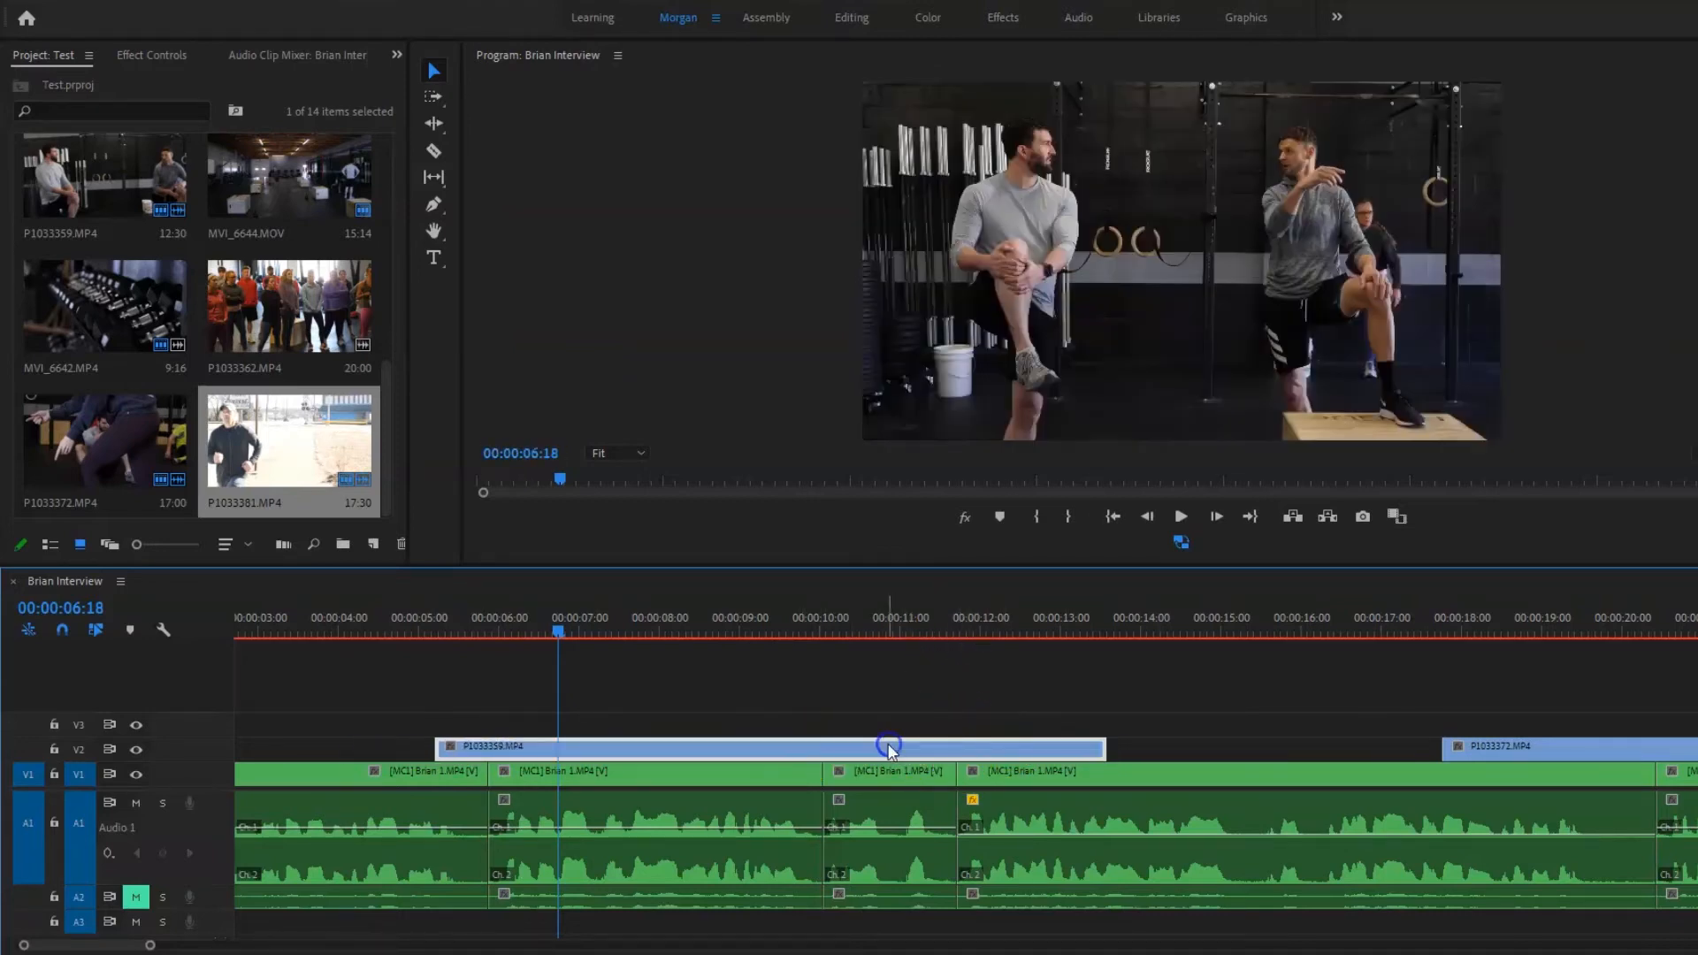
Play from 00:00:05:01 to review how P1033359 covers the interview, and go to the cut at 00:00:05:21.
{"action": "left_click", "coordinate": [423, 621]}
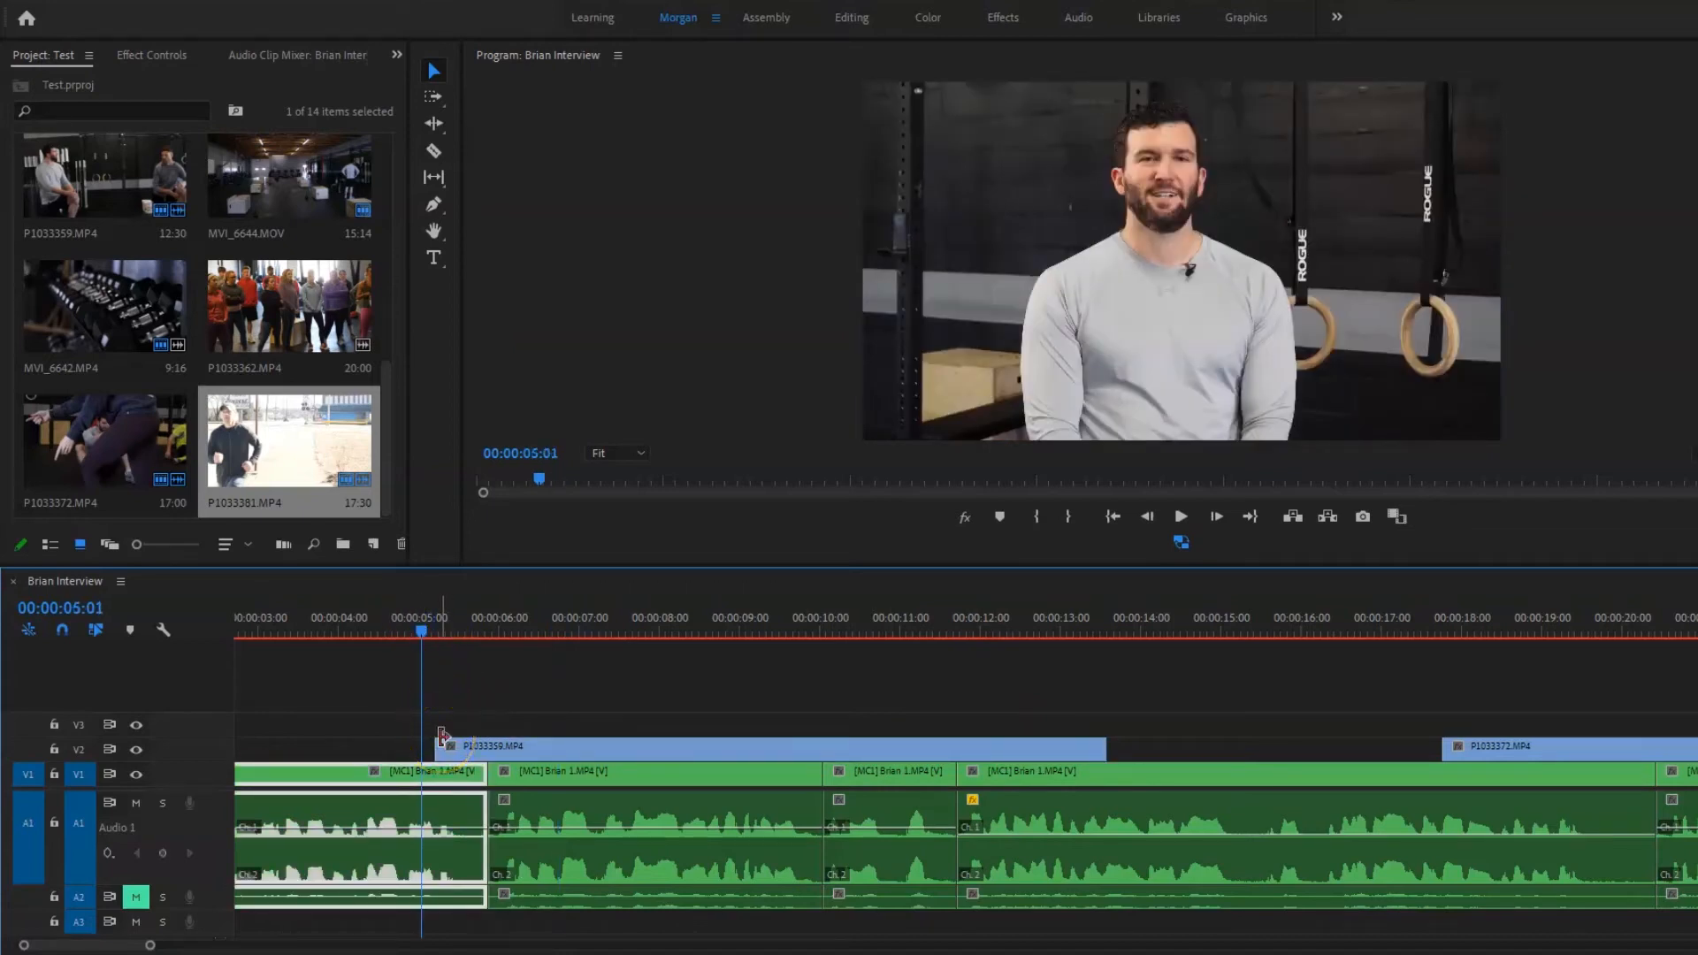
{"action": "key", "text": "space"}
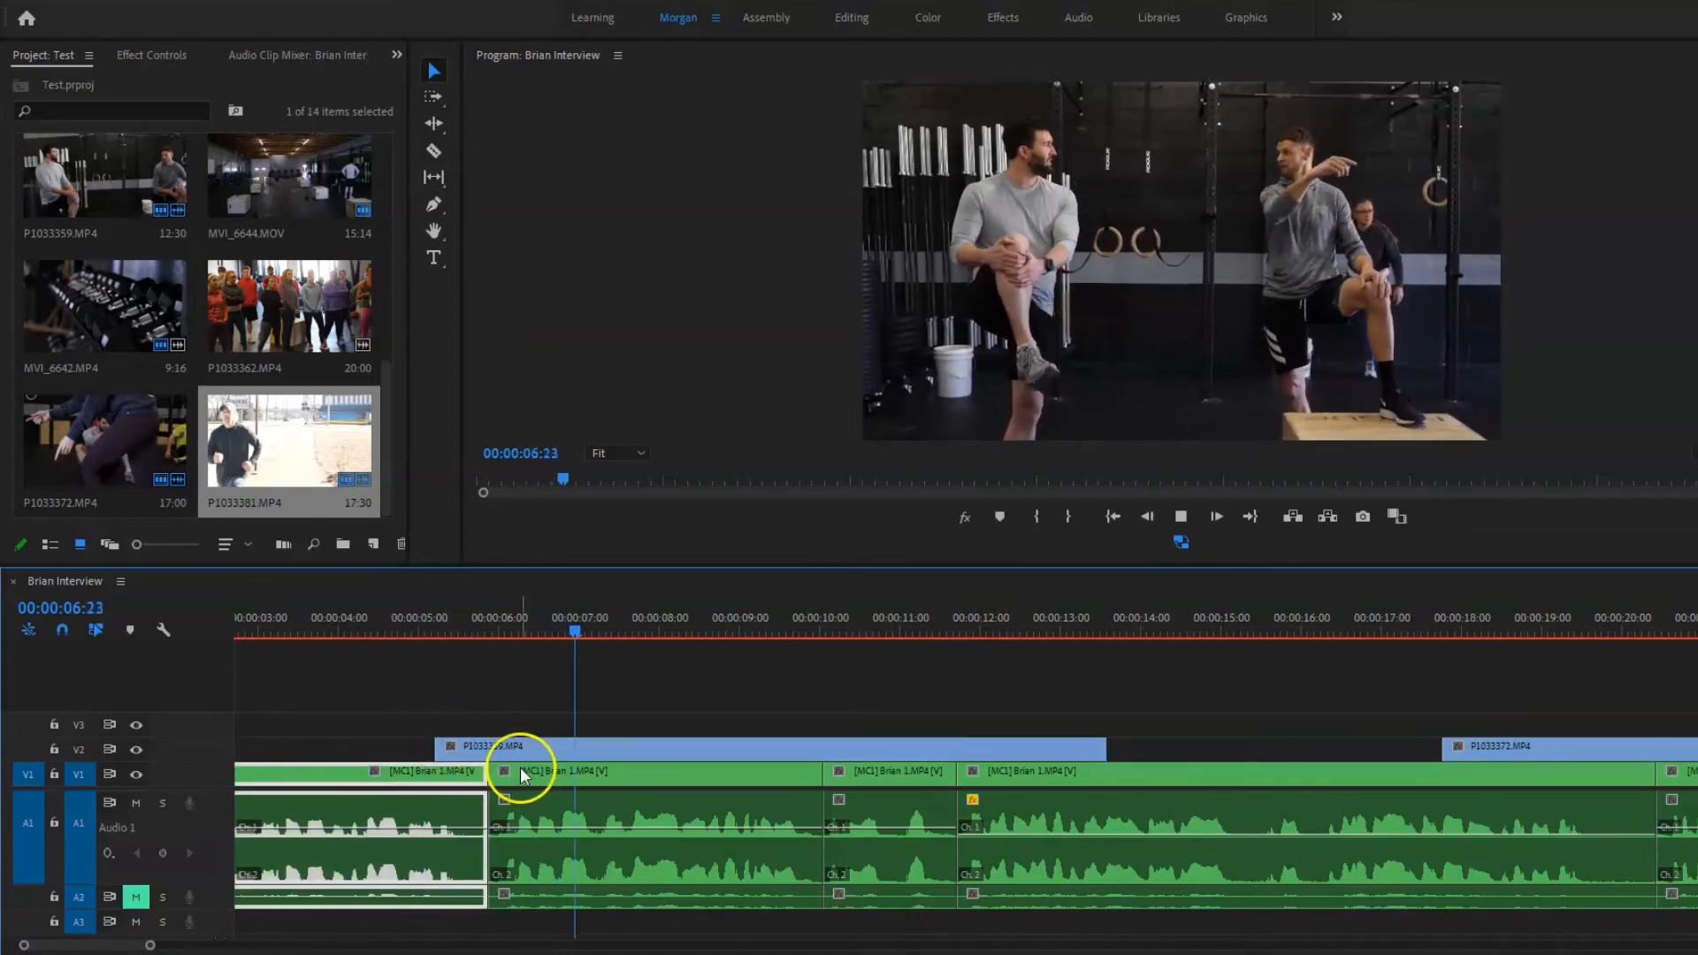
{"action": "key", "text": "space"}
{"action": "left_click", "coordinate": [476, 616]}
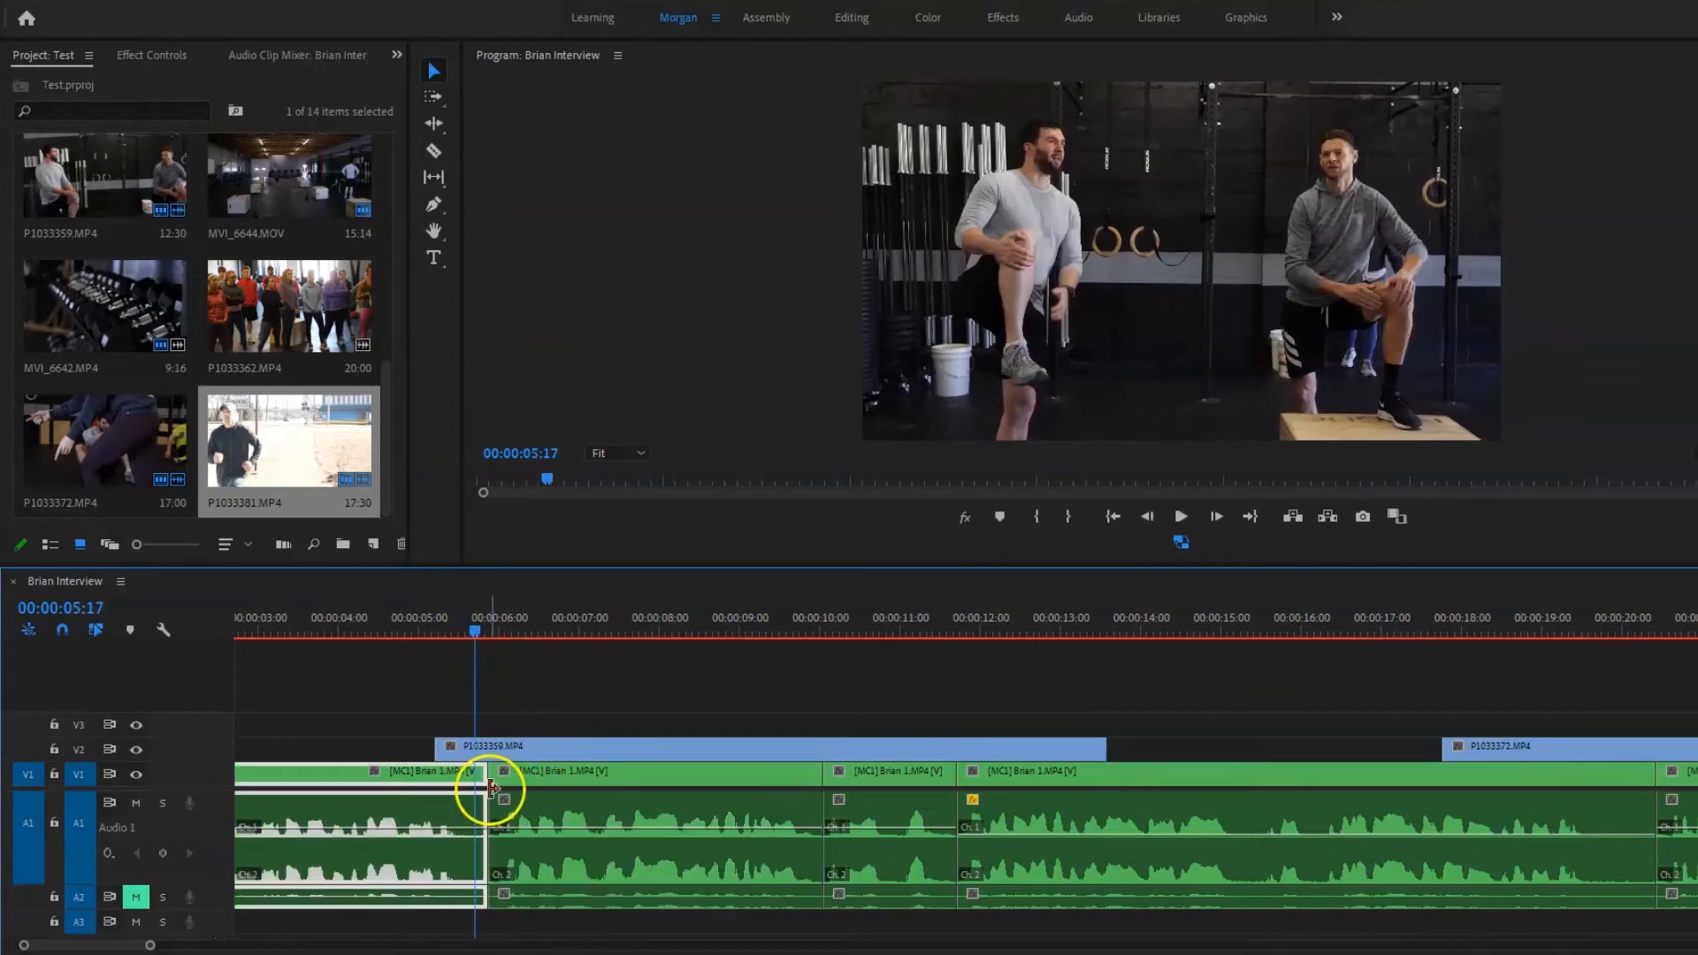
{"action": "key", "text": "Down"}
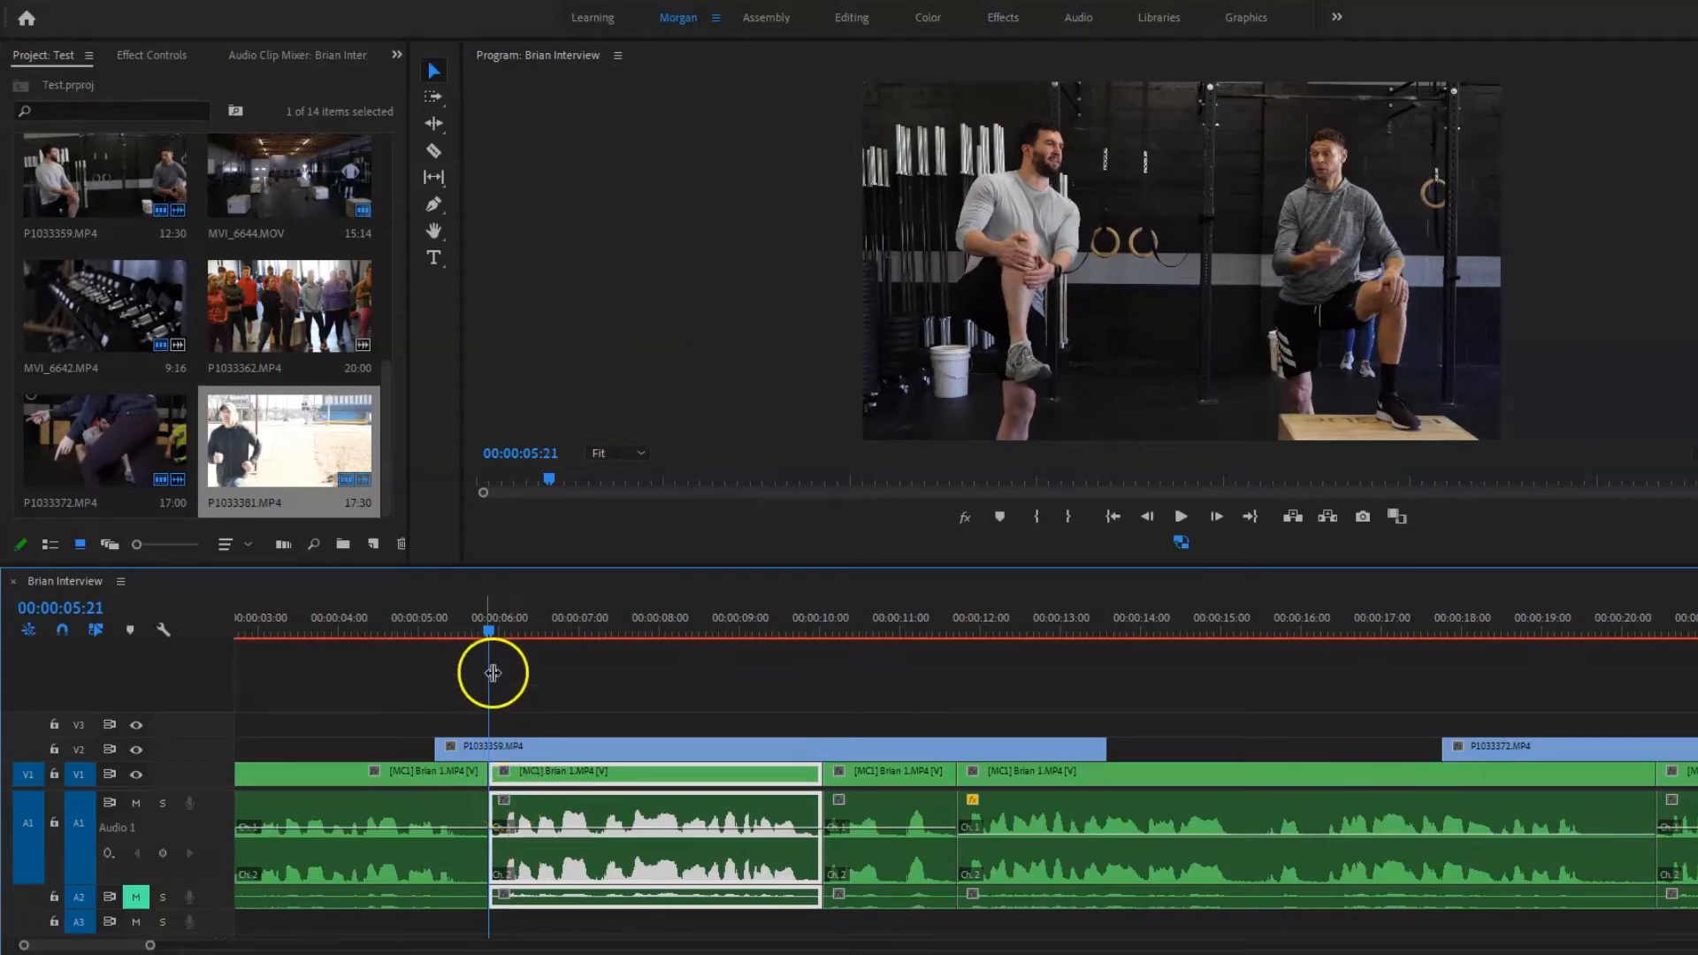
Play through the covered interview cuts and trim the end of P1033359 to 00:00:12:16.
{"action": "left_click", "coordinate": [400, 617]}
{"action": "key", "text": "space"}
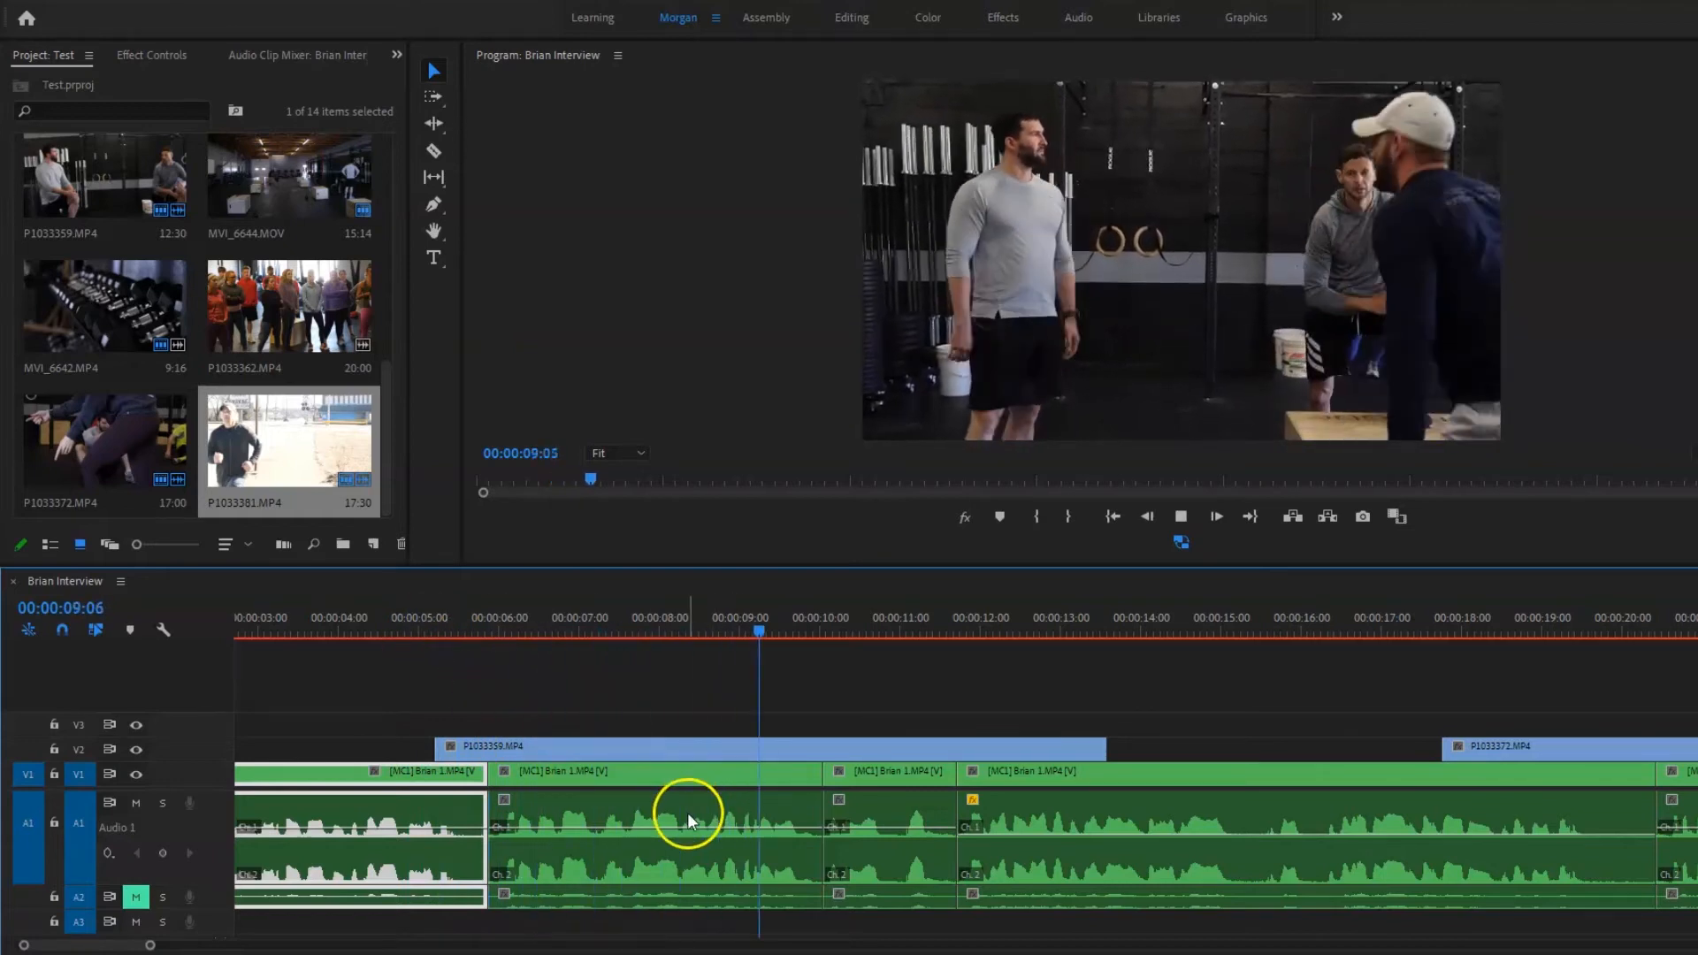
{"action": "scroll", "coordinate": [727, 803], "scroll_direction": "down", "scroll_amount": 2}
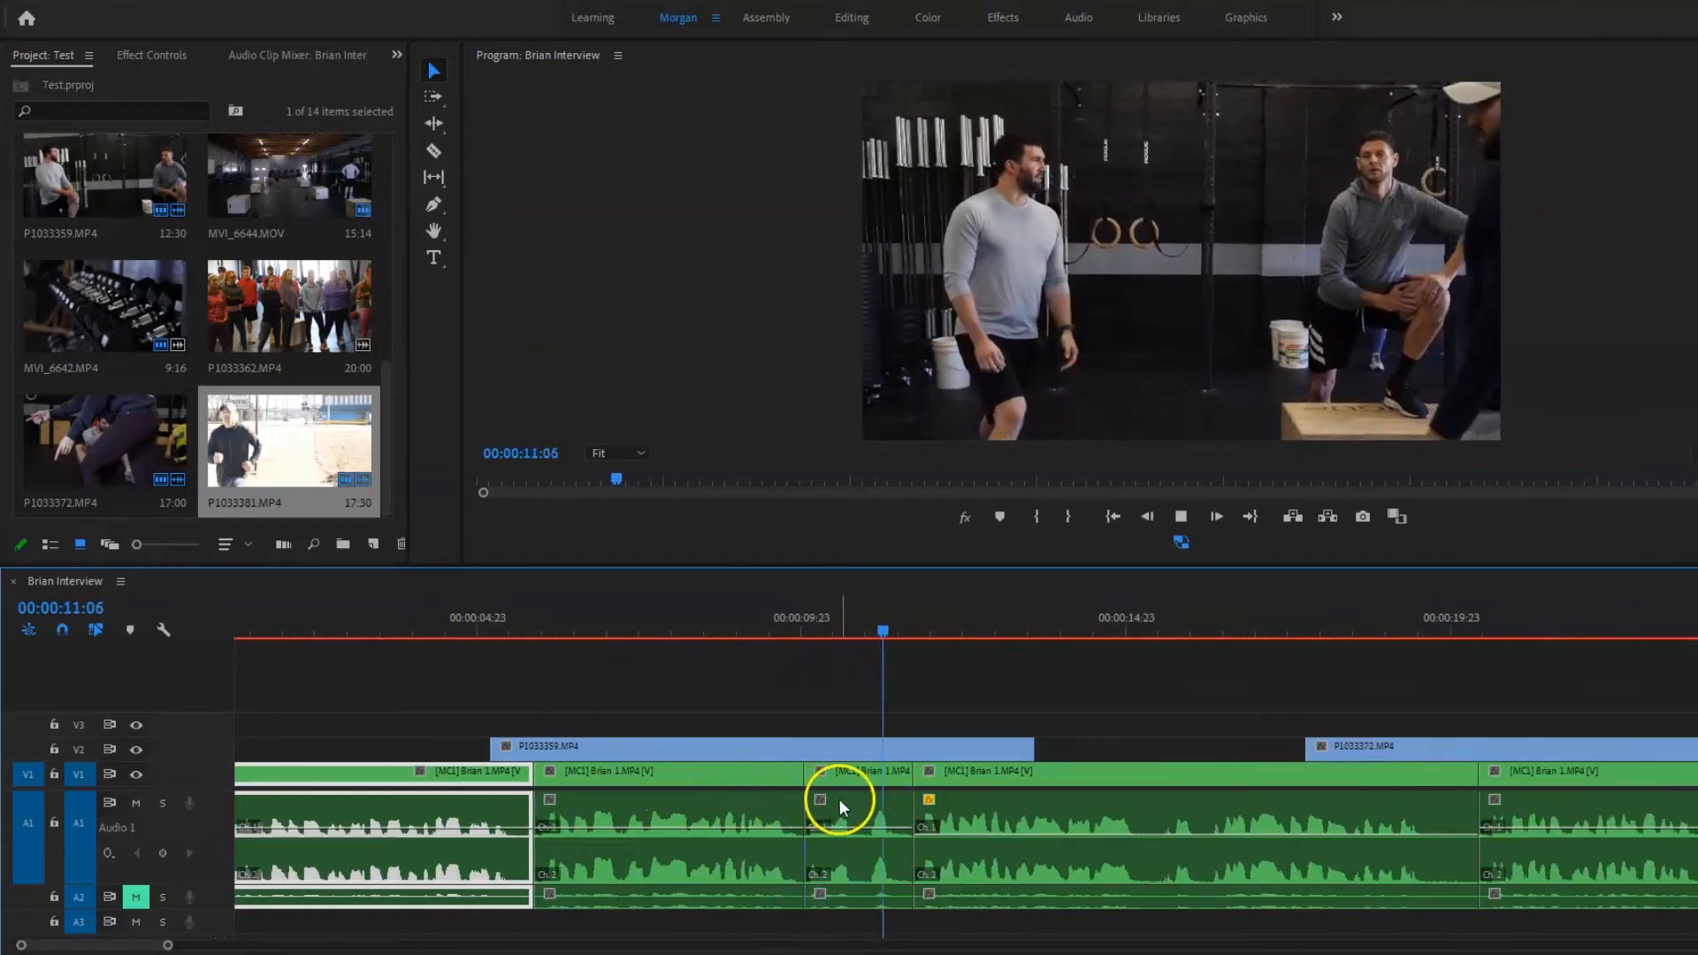
{"action": "key", "text": "space"}
{"action": "left_click", "coordinate": [924, 776]}
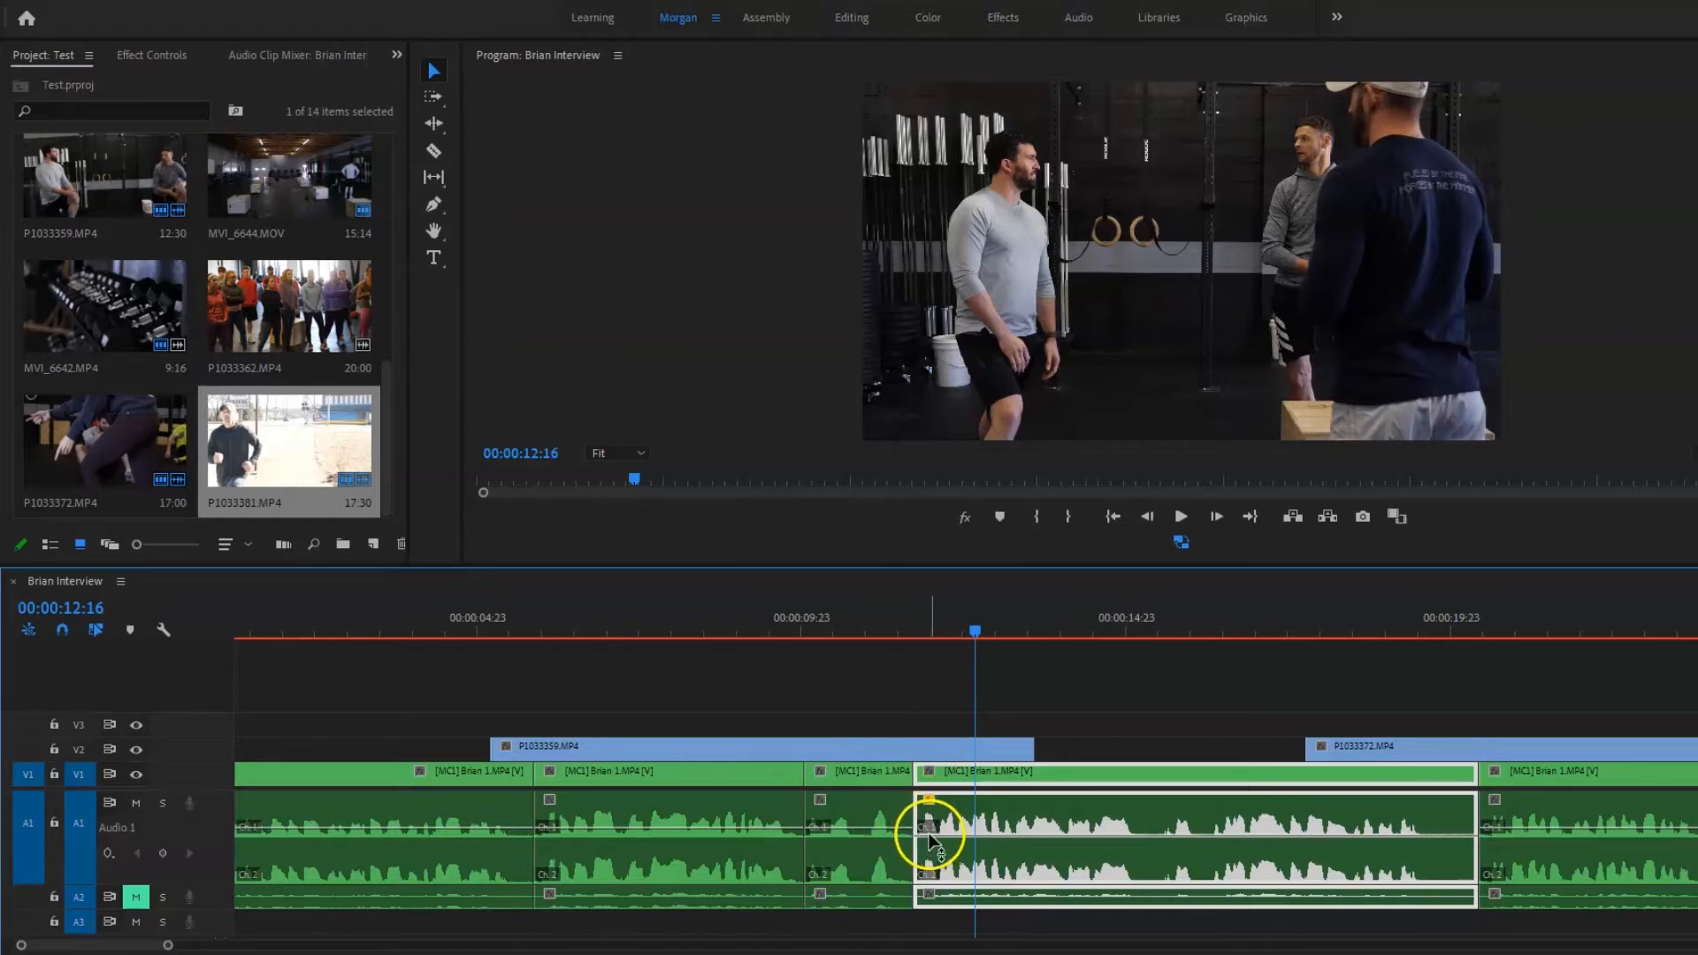
{"action": "left_click_drag", "start_coordinate": [1031, 748], "coordinate": [960, 752]}
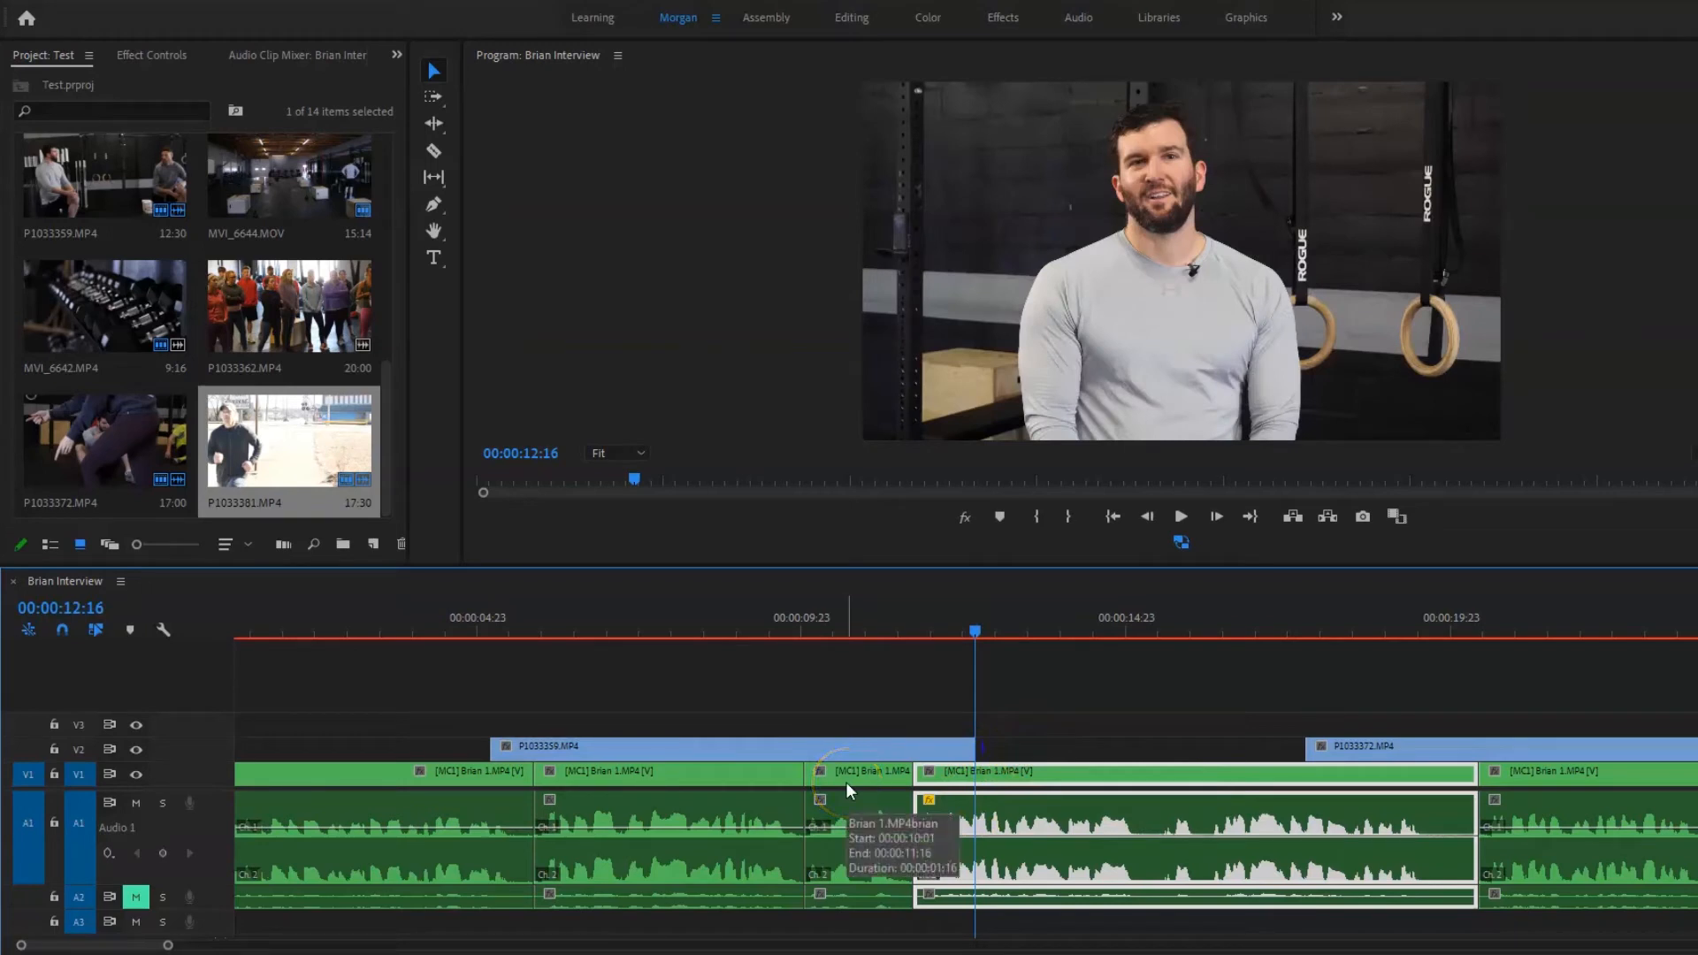
Move P1033372 earlier on V2 to start at about 00:00:15:08, and play the interview leading up to it.
{"action": "key", "text": "minus"}
{"action": "key", "text": "minus"}
{"action": "key", "text": "space"}
{"action": "left_click_drag", "start_coordinate": [644, 750], "coordinate": [610, 747]}
{"action": "left_click", "coordinate": [521, 622]}
{"action": "key", "text": "space"}
{"action": "scroll", "coordinate": [531, 679], "scroll_direction": "down", "scroll_amount": 2}
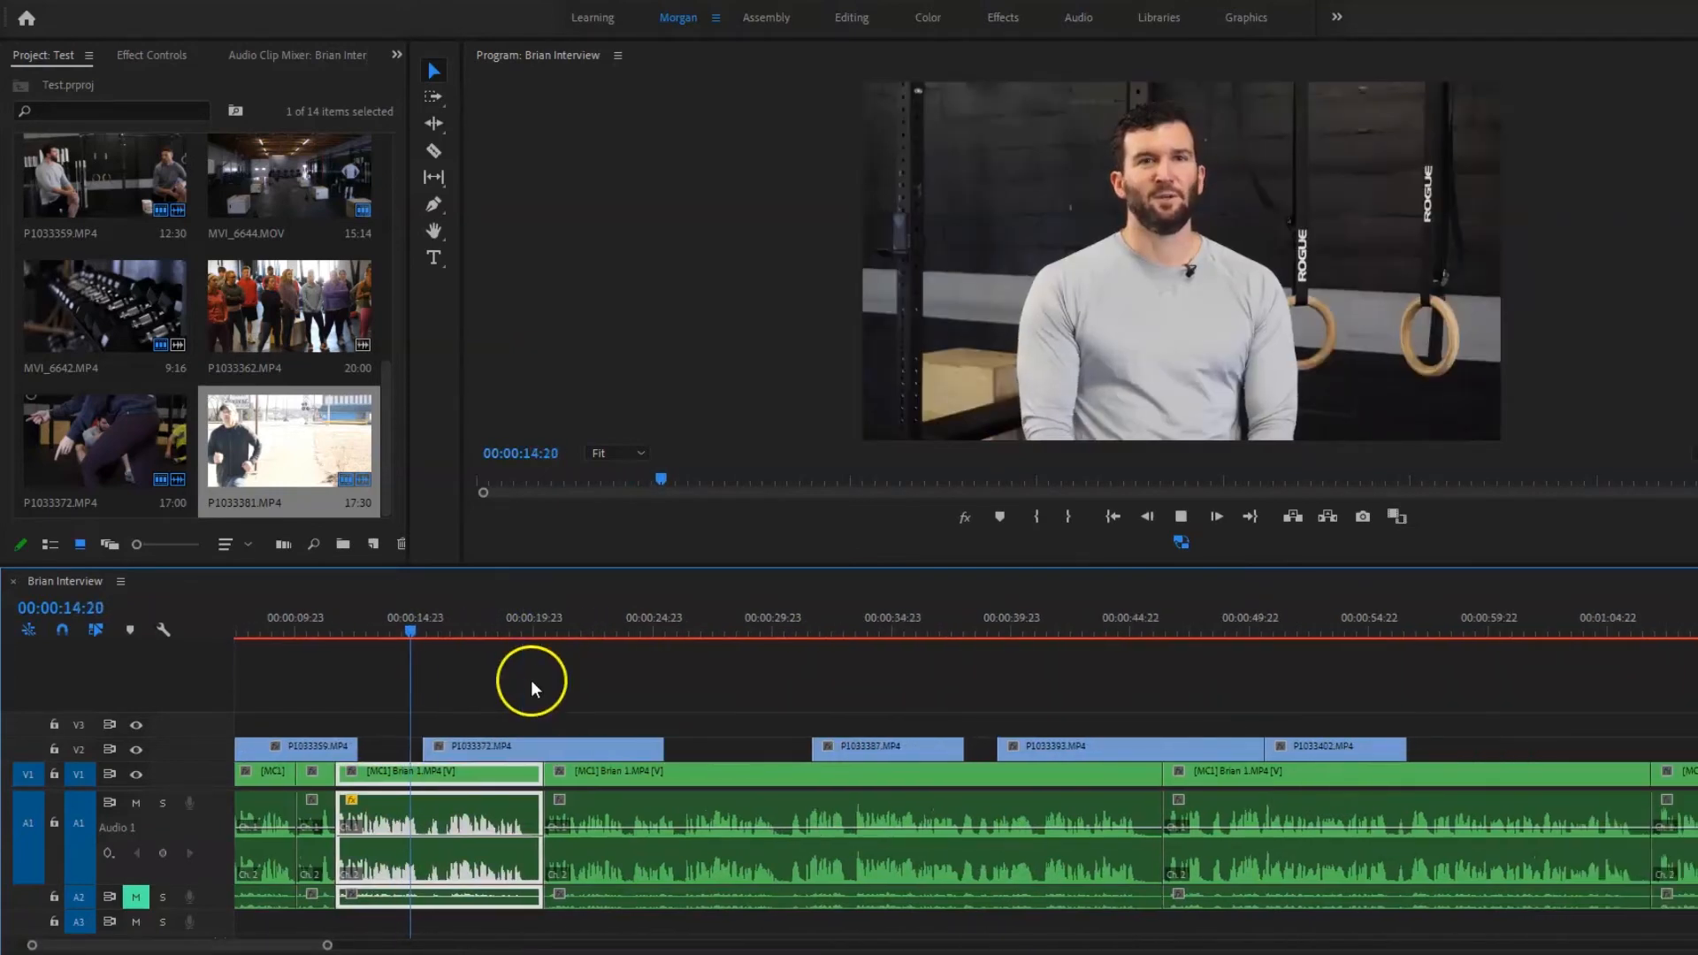
{"action": "key", "text": "space"}
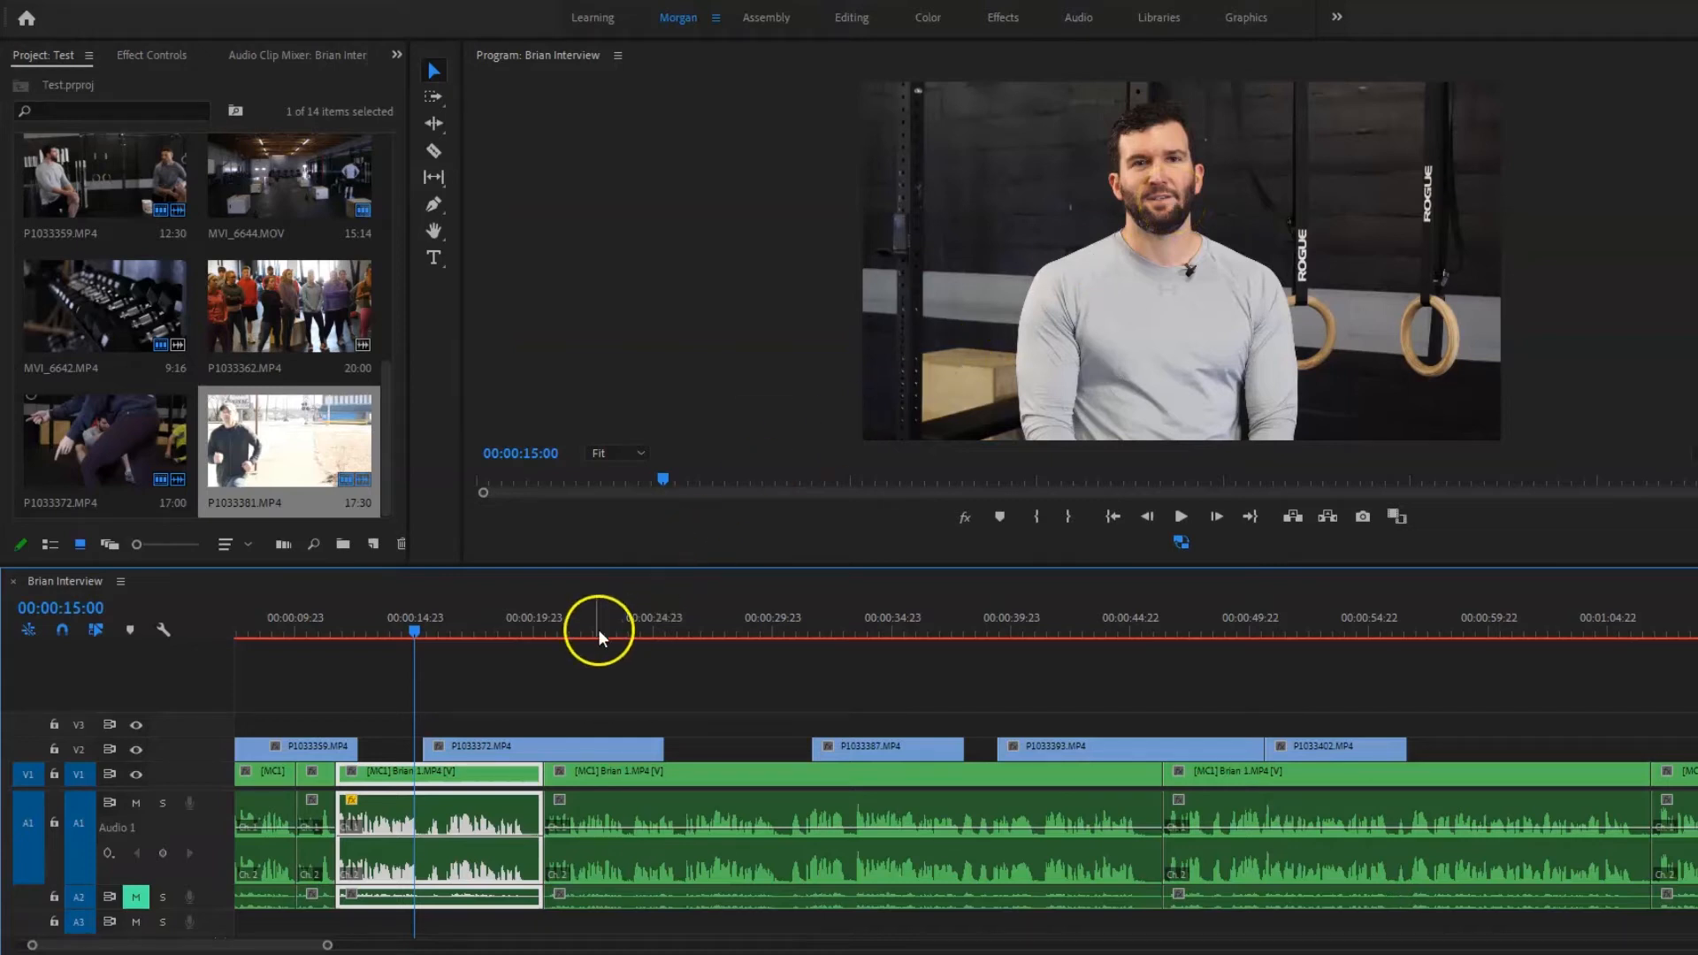
Switch to File Explorer and look through the video clips in the 3-7-20 folder.
{"action": "left_click_drag", "start_coordinate": [0, 130], "coordinate": [887, 138]}
{"action": "scroll", "coordinate": [1000, 601], "scroll_direction": "up", "scroll_amount": 15}
{"action": "scroll", "coordinate": [997, 605], "scroll_direction": "down", "scroll_amount": 10}
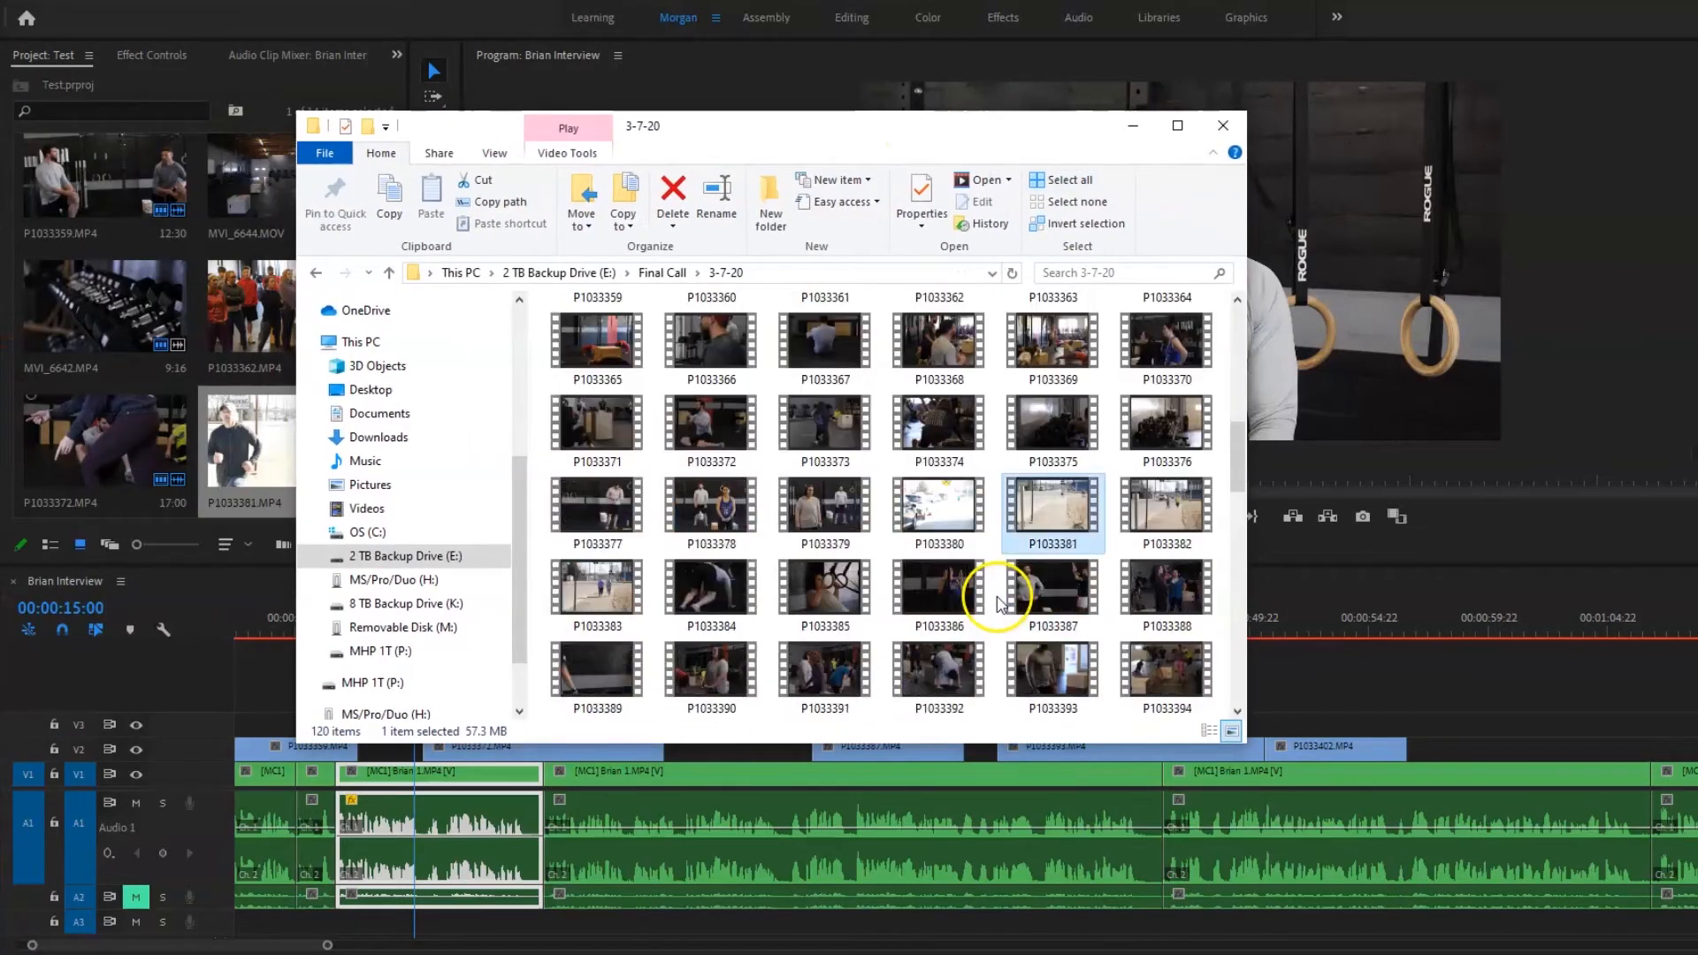
{"action": "left_click_drag", "start_coordinate": [1237, 460], "coordinate": [1234, 349]}
{"action": "left_click_drag", "start_coordinate": [967, 132], "coordinate": [0, 119]}
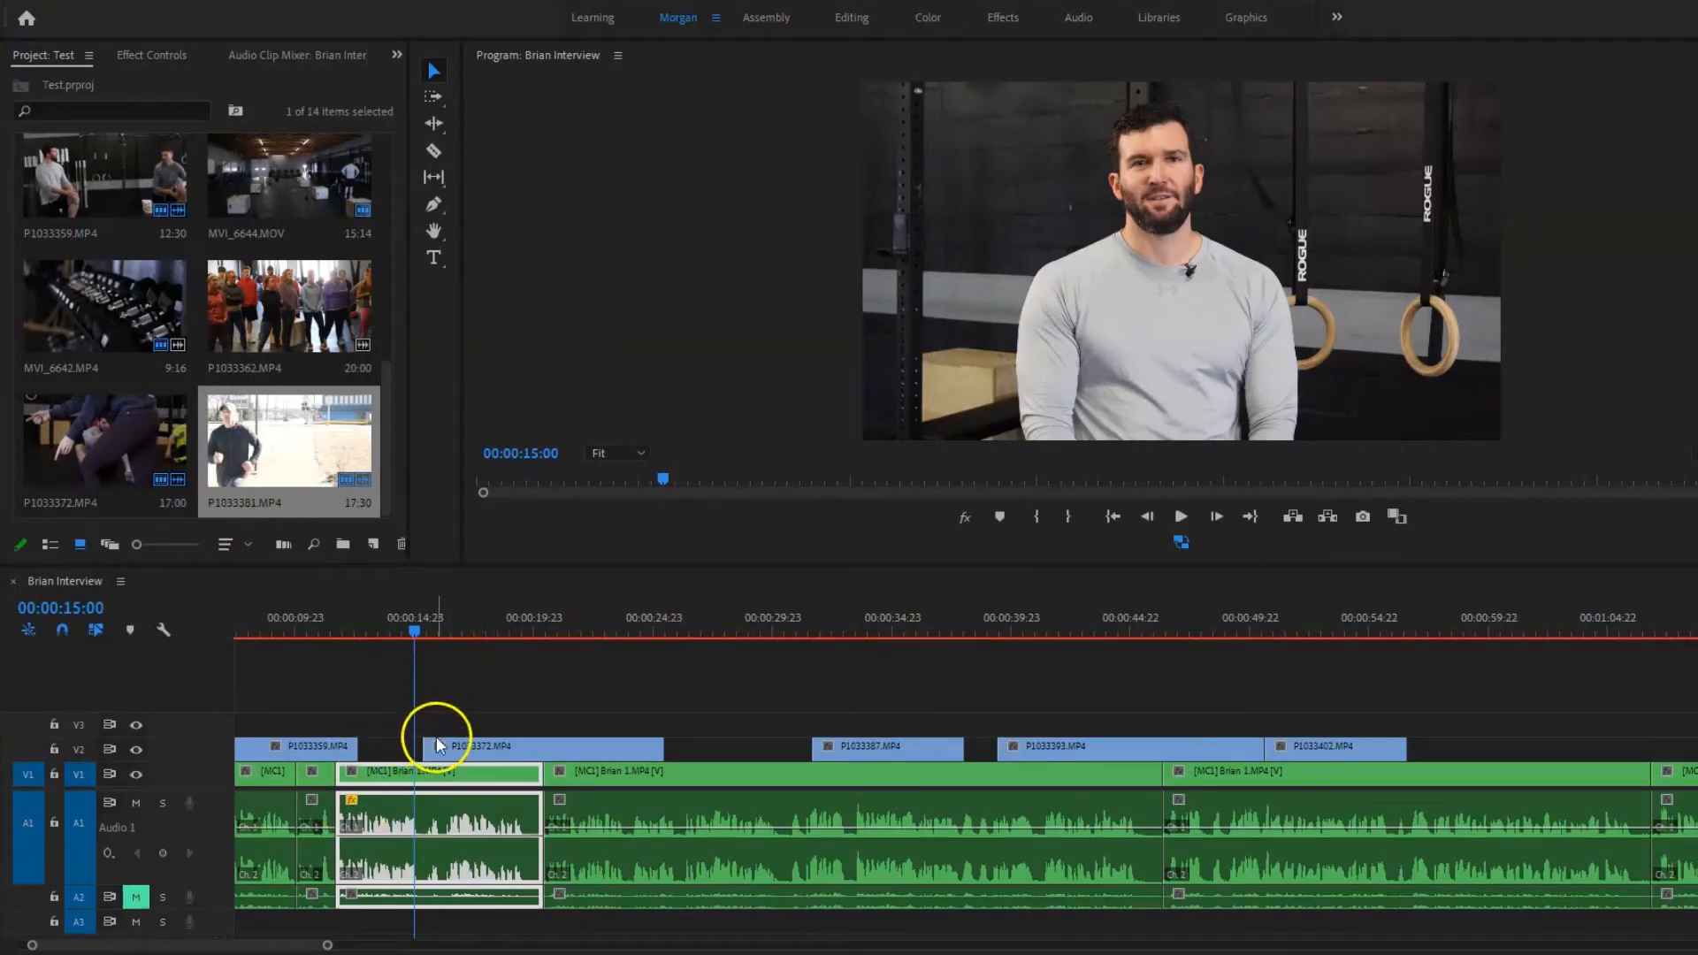
Play from 00:00:15:00 into P1033372 to review its placement over the interview.
{"action": "left_click", "coordinate": [440, 714]}
{"action": "key", "text": "space"}
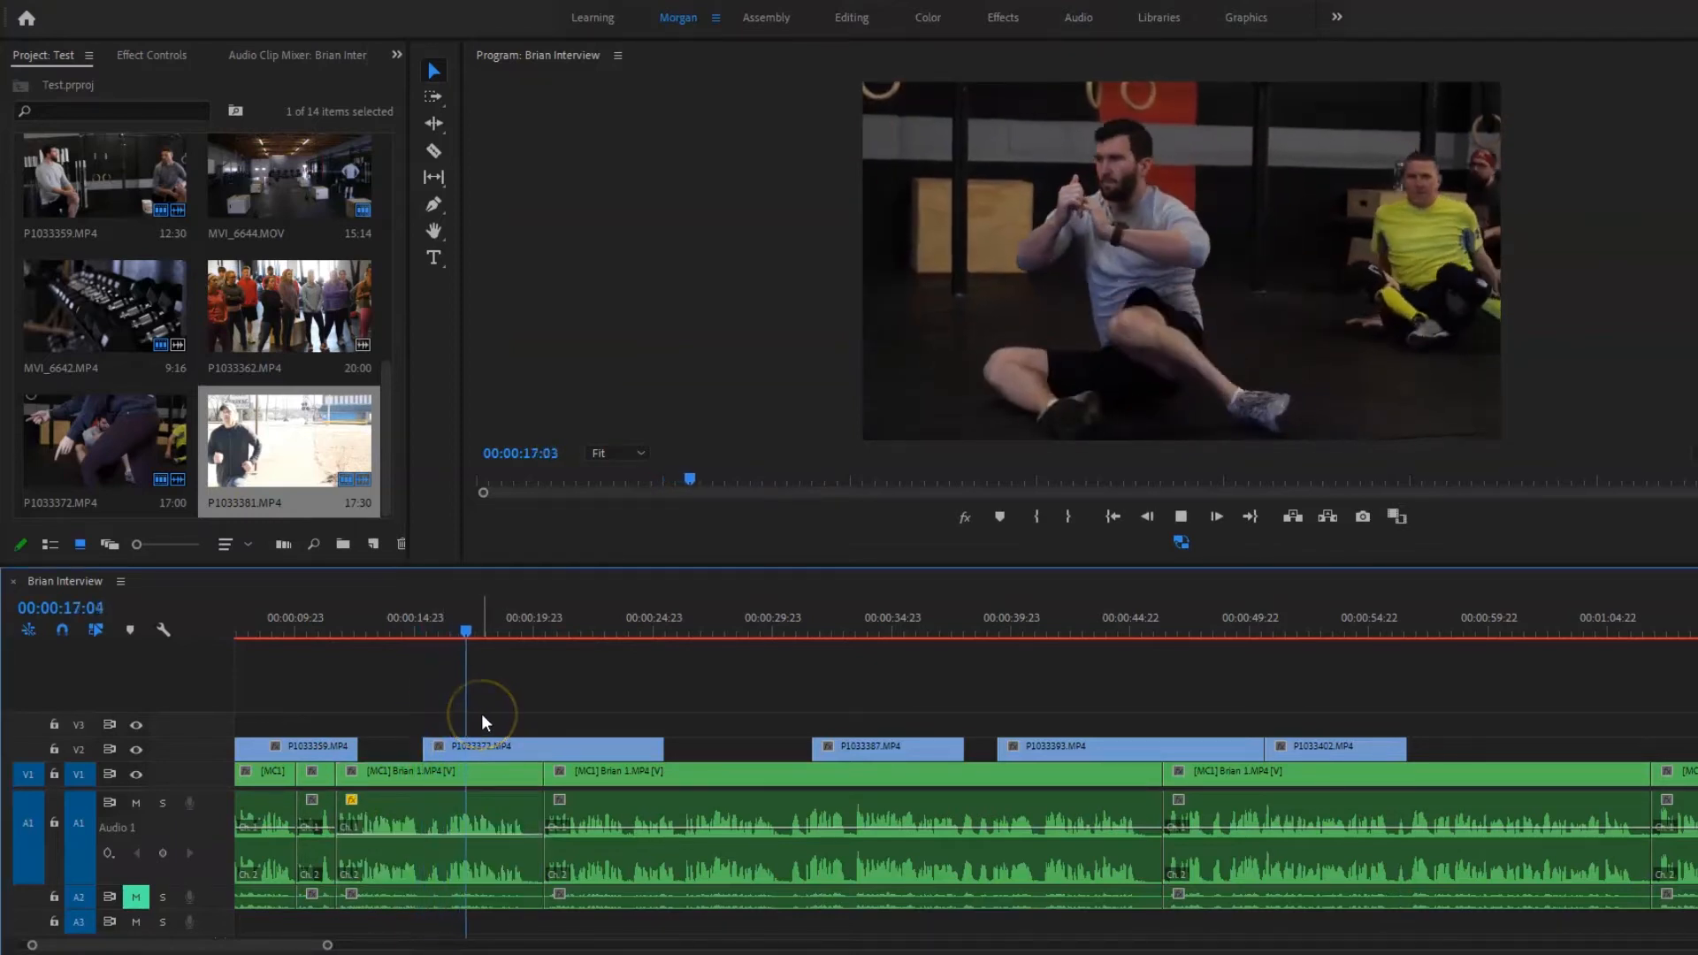
{"action": "key", "text": "space"}
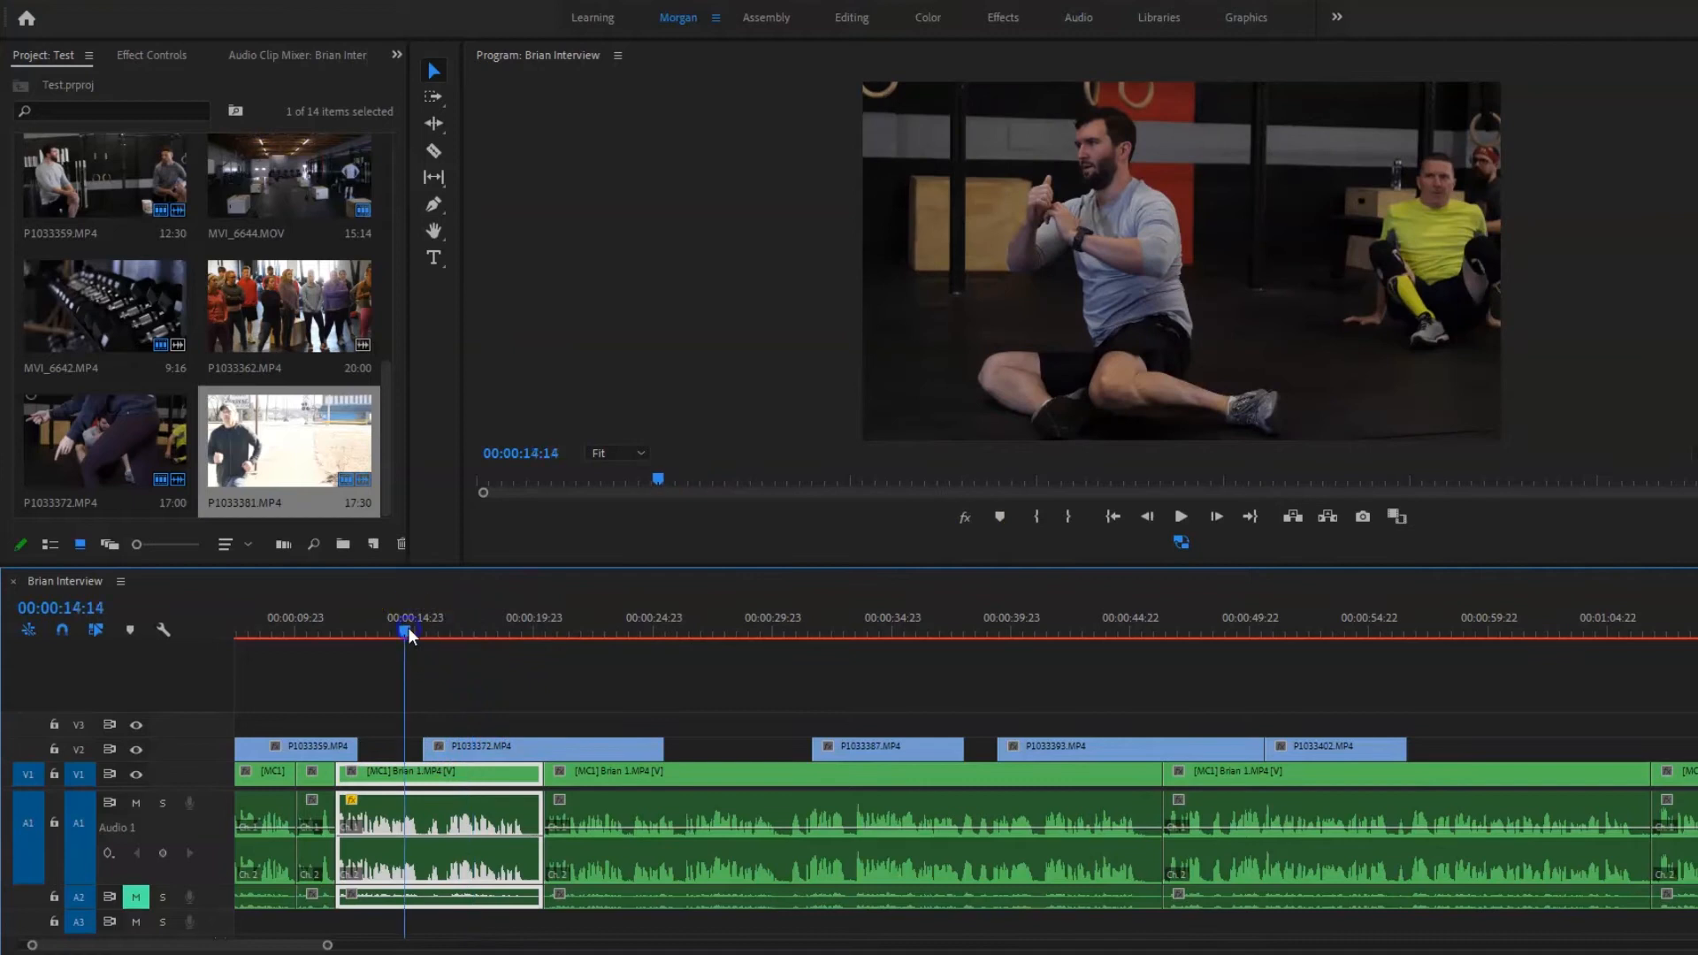
Play the interview from about 00:00:14:14 through the V1 cut beneath P1033372.
{"action": "left_click", "coordinate": [455, 623]}
{"action": "left_click", "coordinate": [402, 623]}
{"action": "key", "text": "space"}
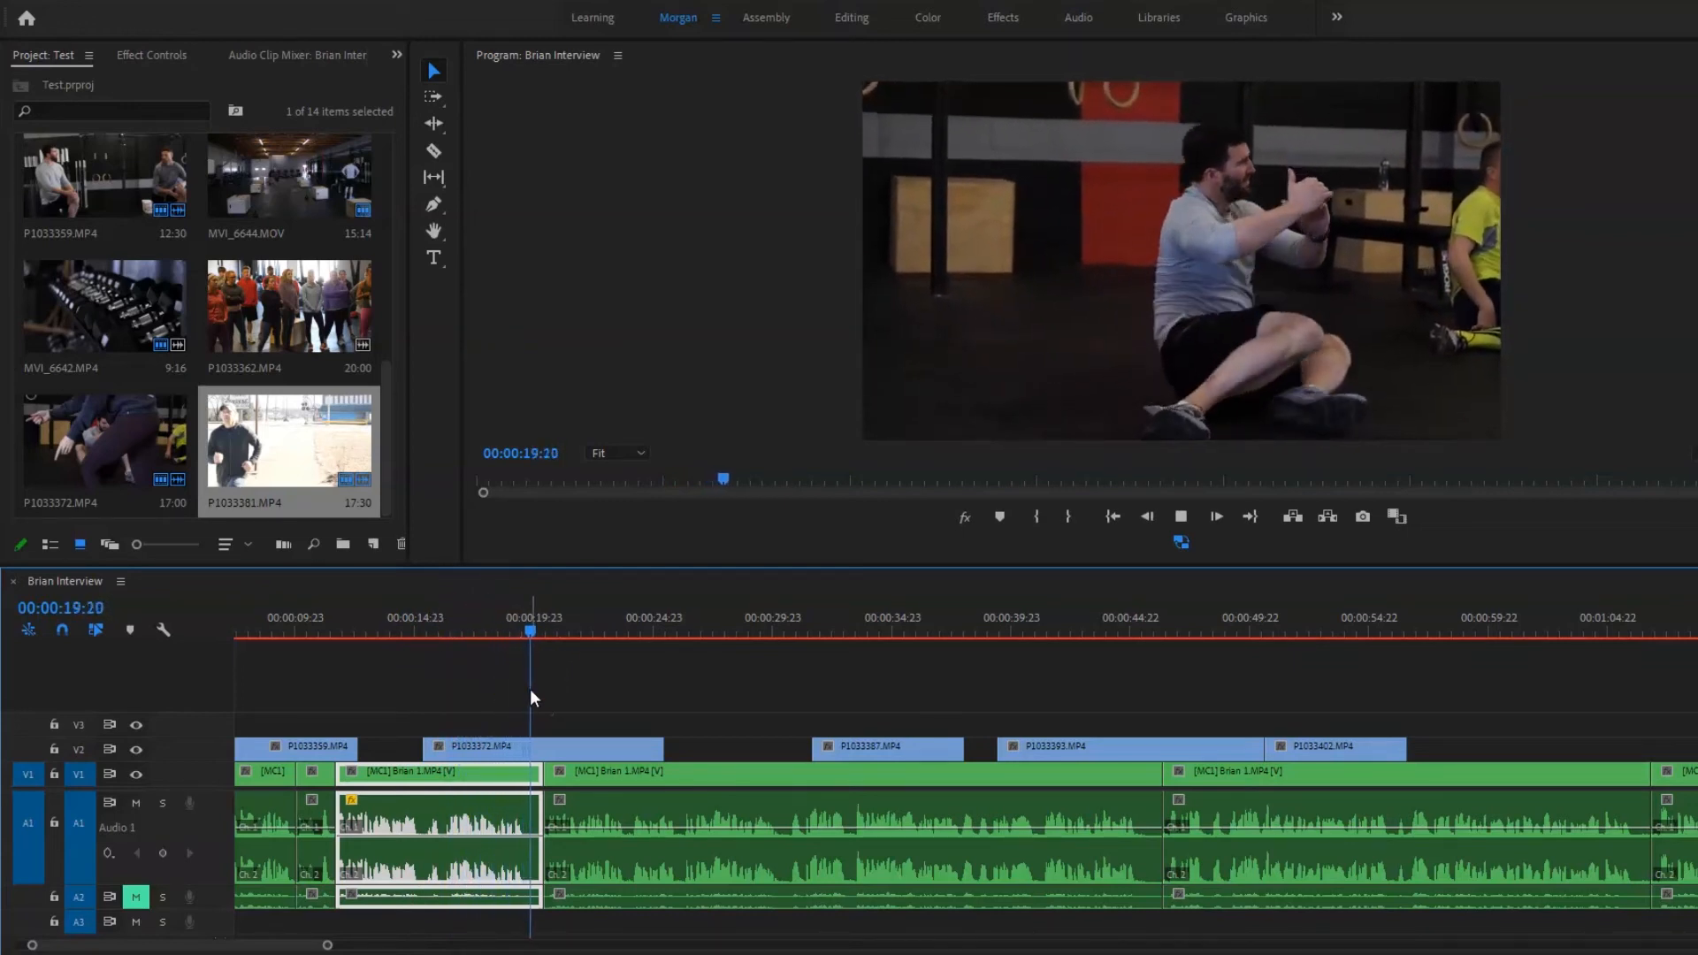
{"action": "left_click", "coordinate": [564, 795]}
Move all interview clips after the cut beneath P1033372 later together, so the first starts at 00:00:21:03, leaving the V2 B-roll in place.
{"action": "key", "text": "a"}
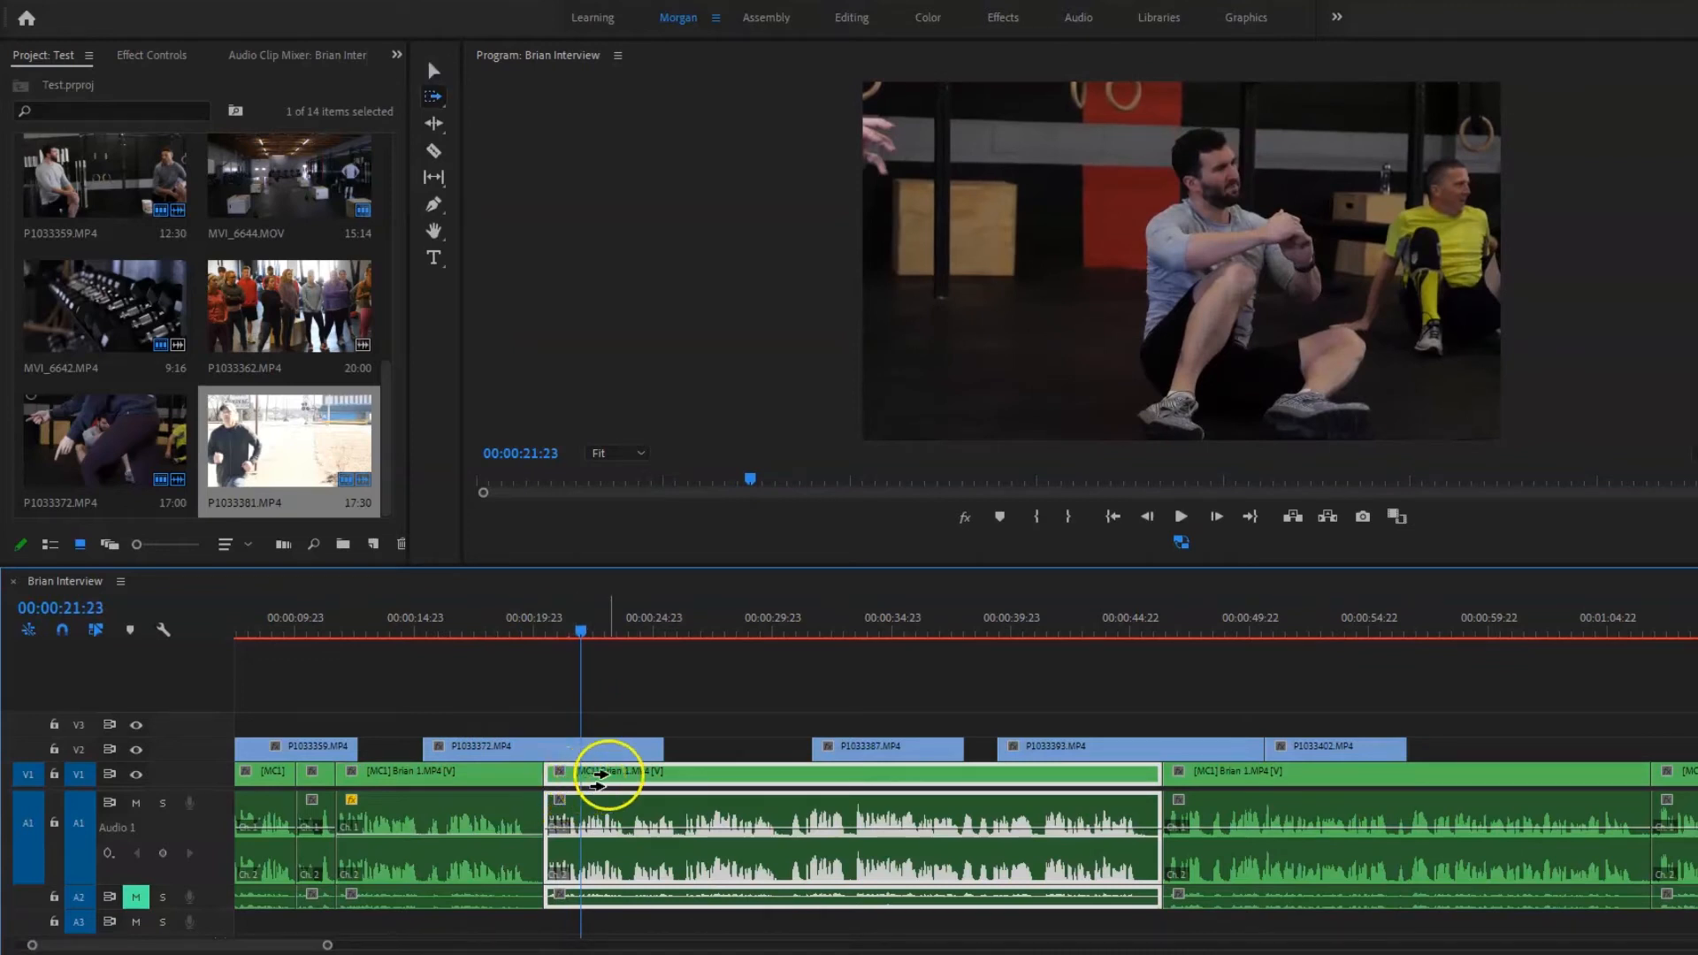
{"action": "left_click", "coordinate": [600, 779]}
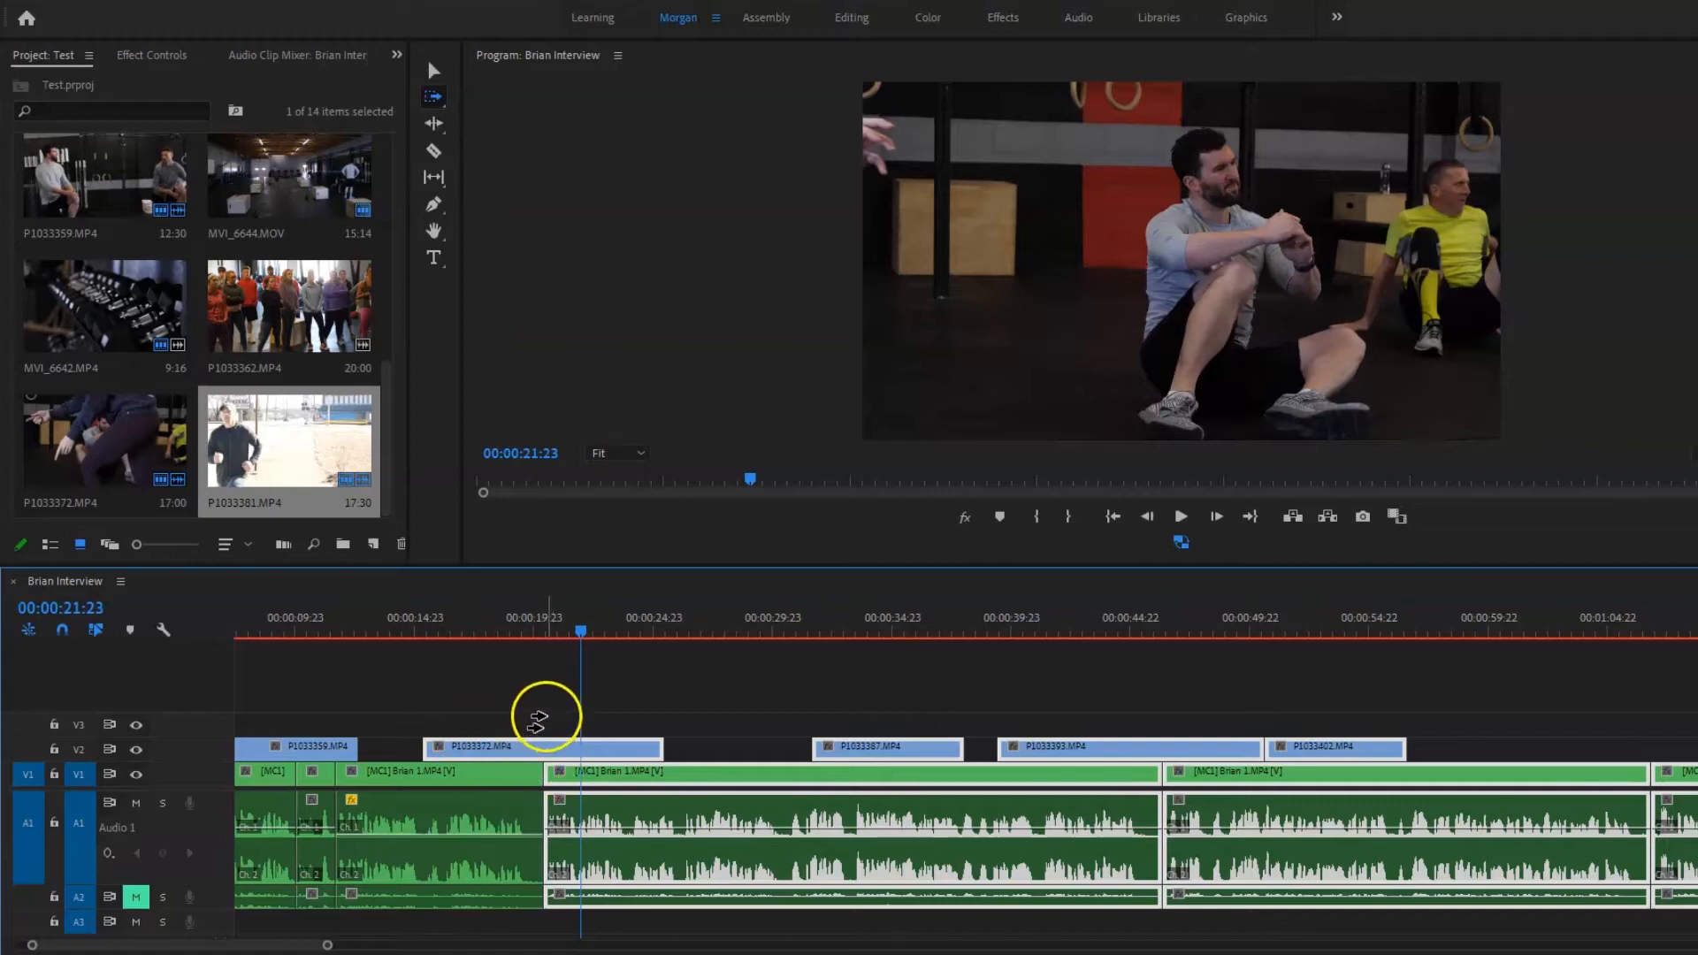
{"action": "left_click", "coordinate": [543, 688]}
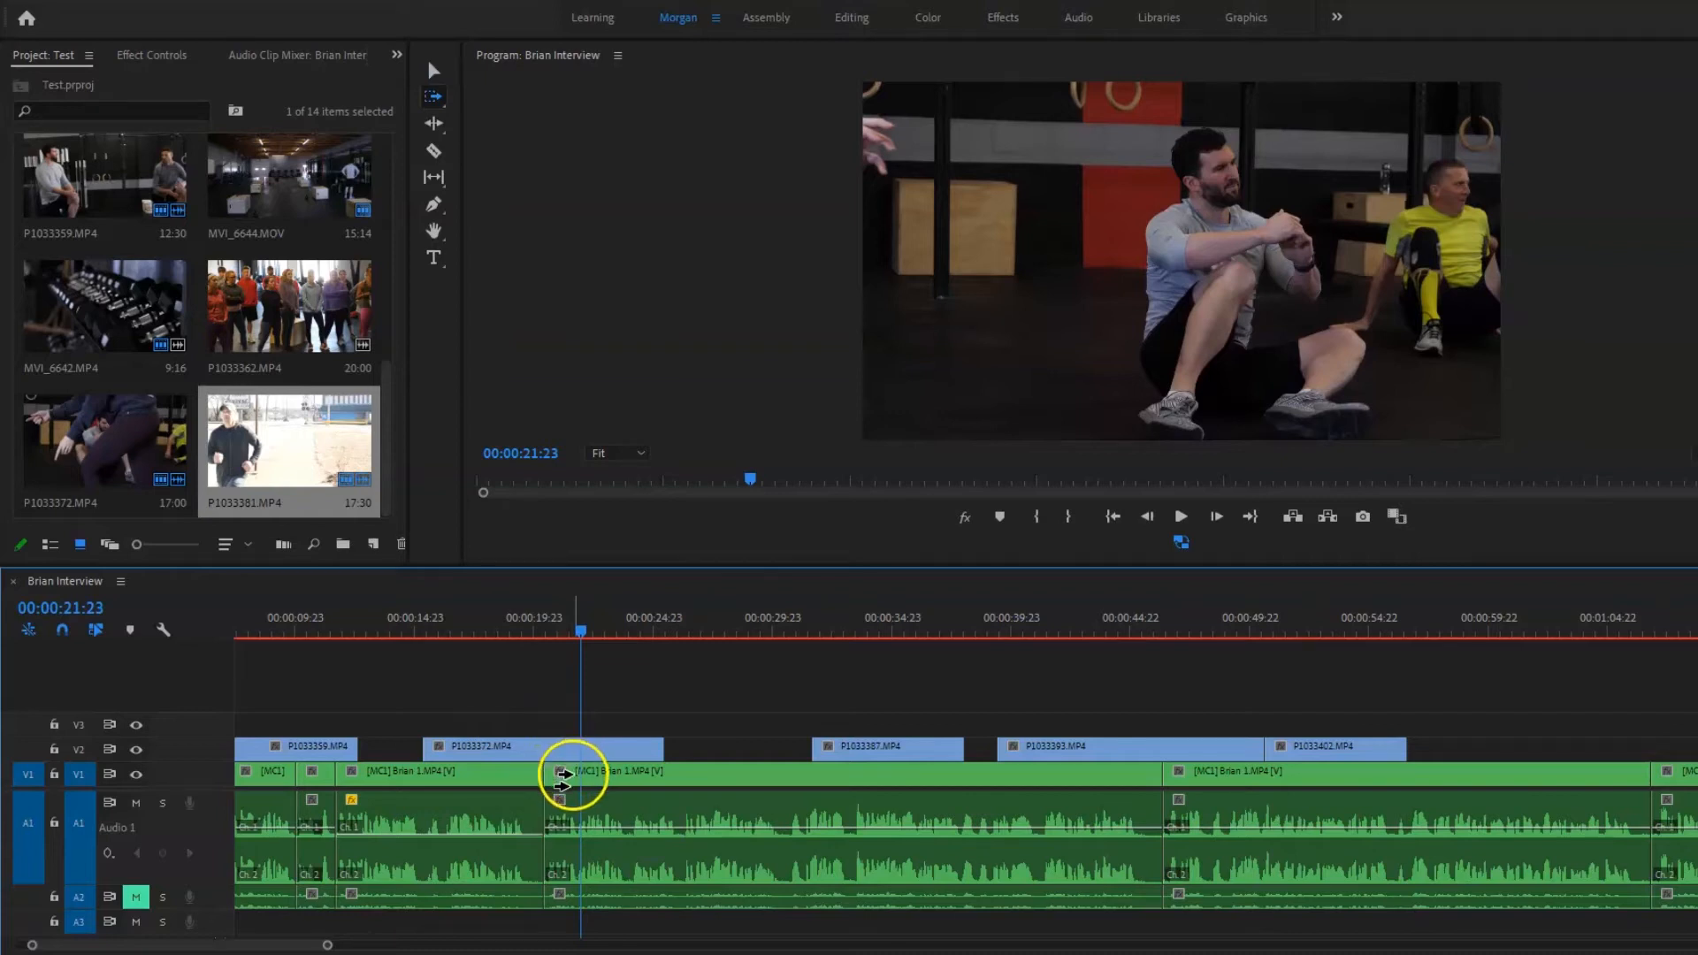
{"action": "left_click", "coordinate": [564, 773]}
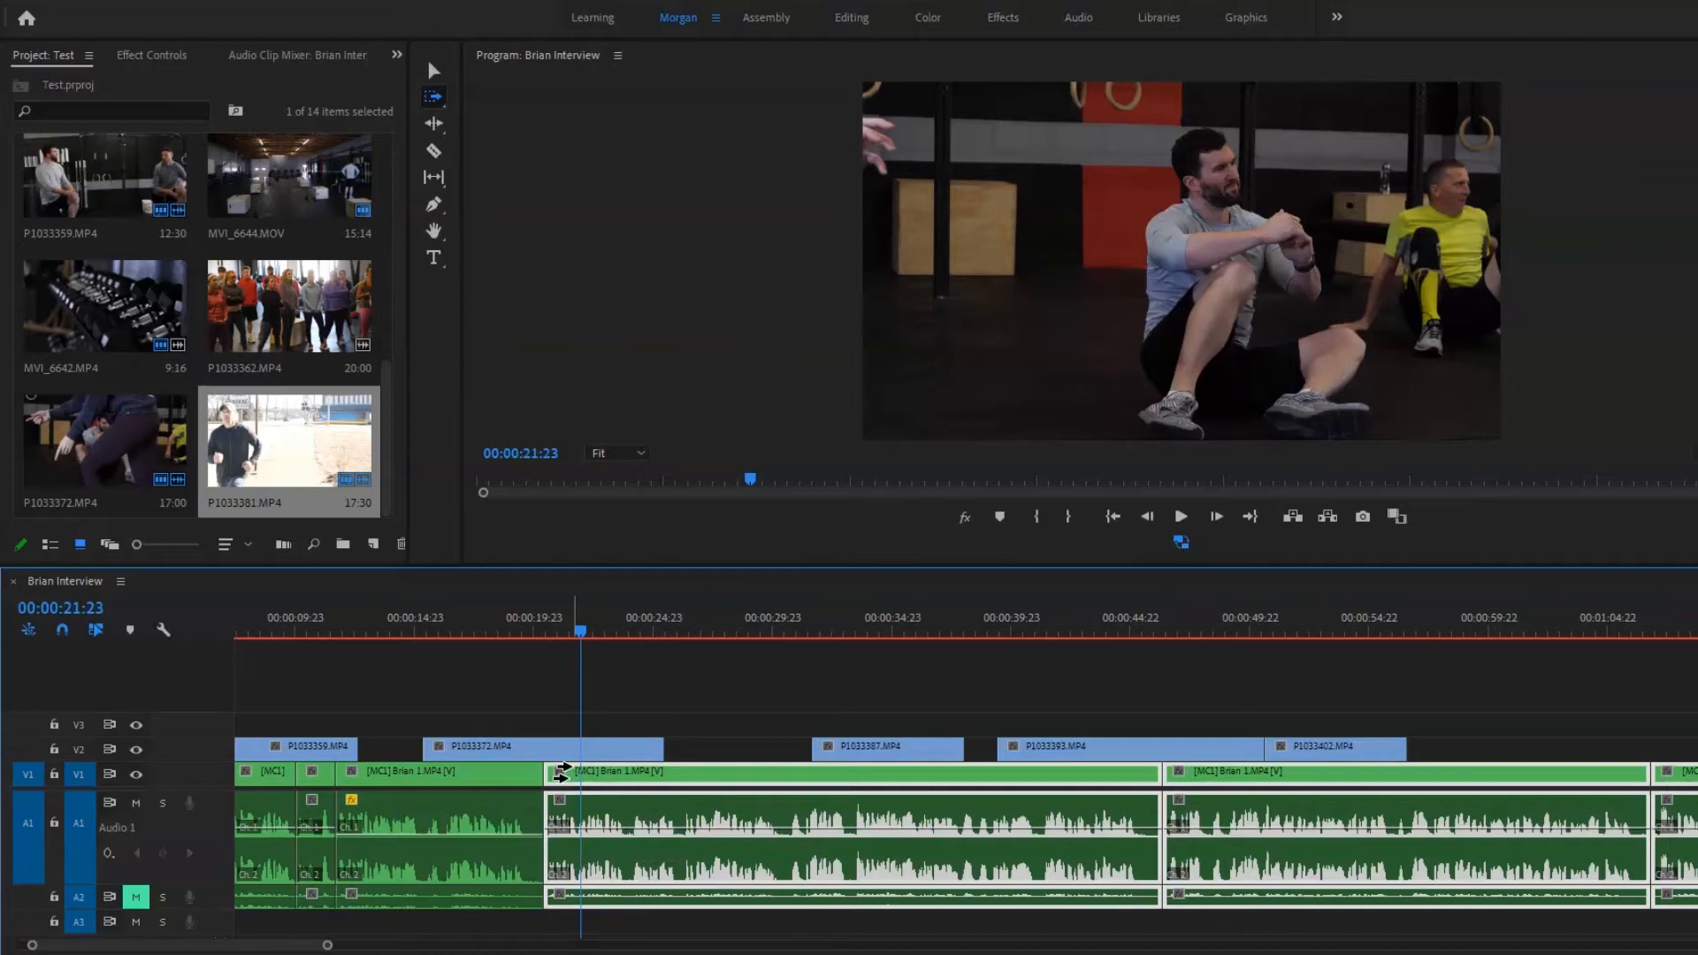
{"action": "scroll", "coordinate": [943, 788], "scroll_direction": "right", "scroll_amount": 3}
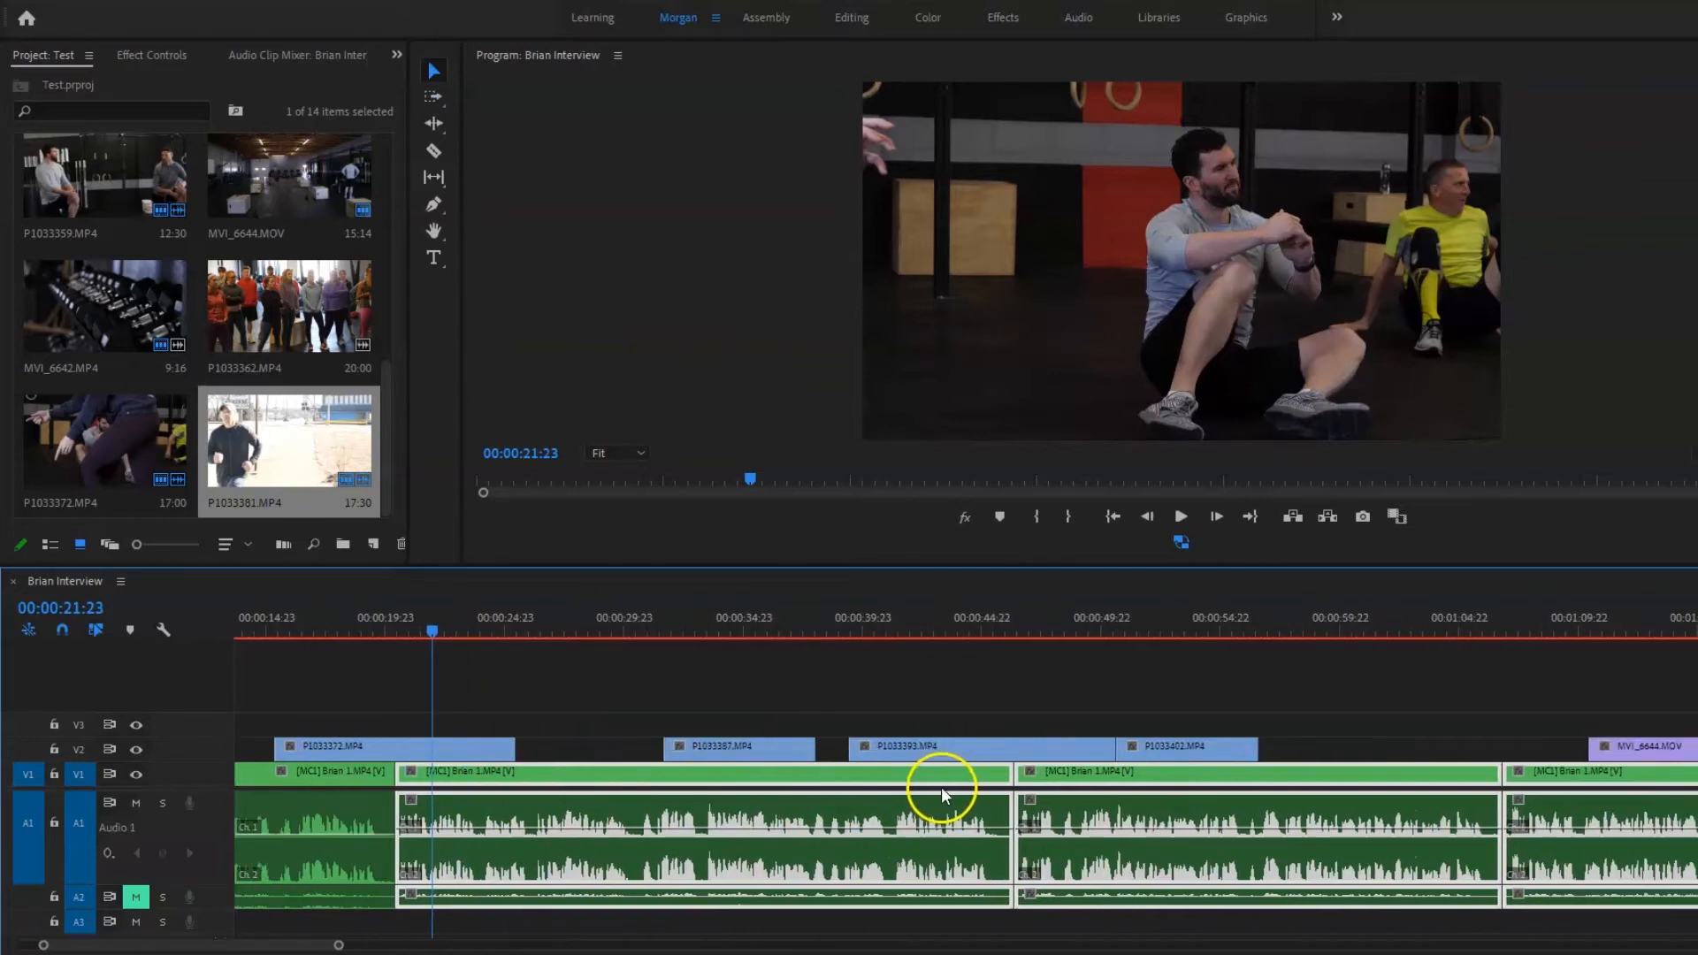
{"action": "scroll", "coordinate": [817, 791], "scroll_direction": "left", "scroll_amount": 5}
{"action": "left_click_drag", "start_coordinate": [668, 777], "coordinate": [687, 775]}
Extend the end of the interview clip before the gap to fill it, and play across the join.
{"action": "left_click", "coordinate": [617, 633]}
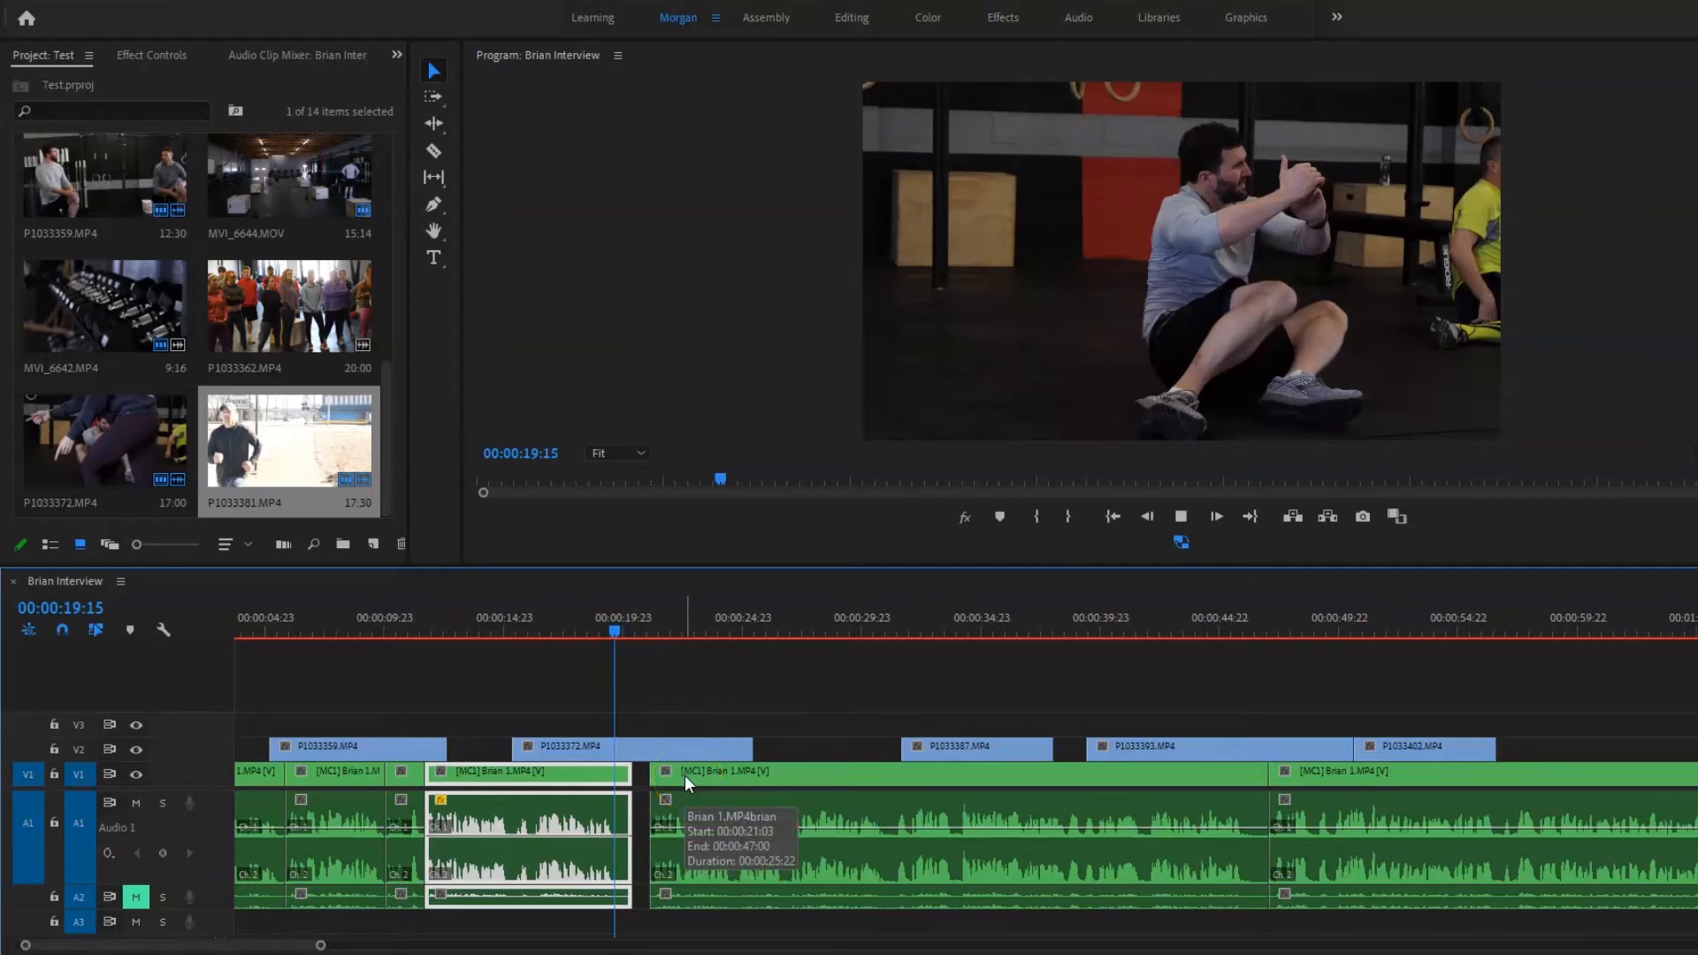
{"action": "key", "text": "space"}
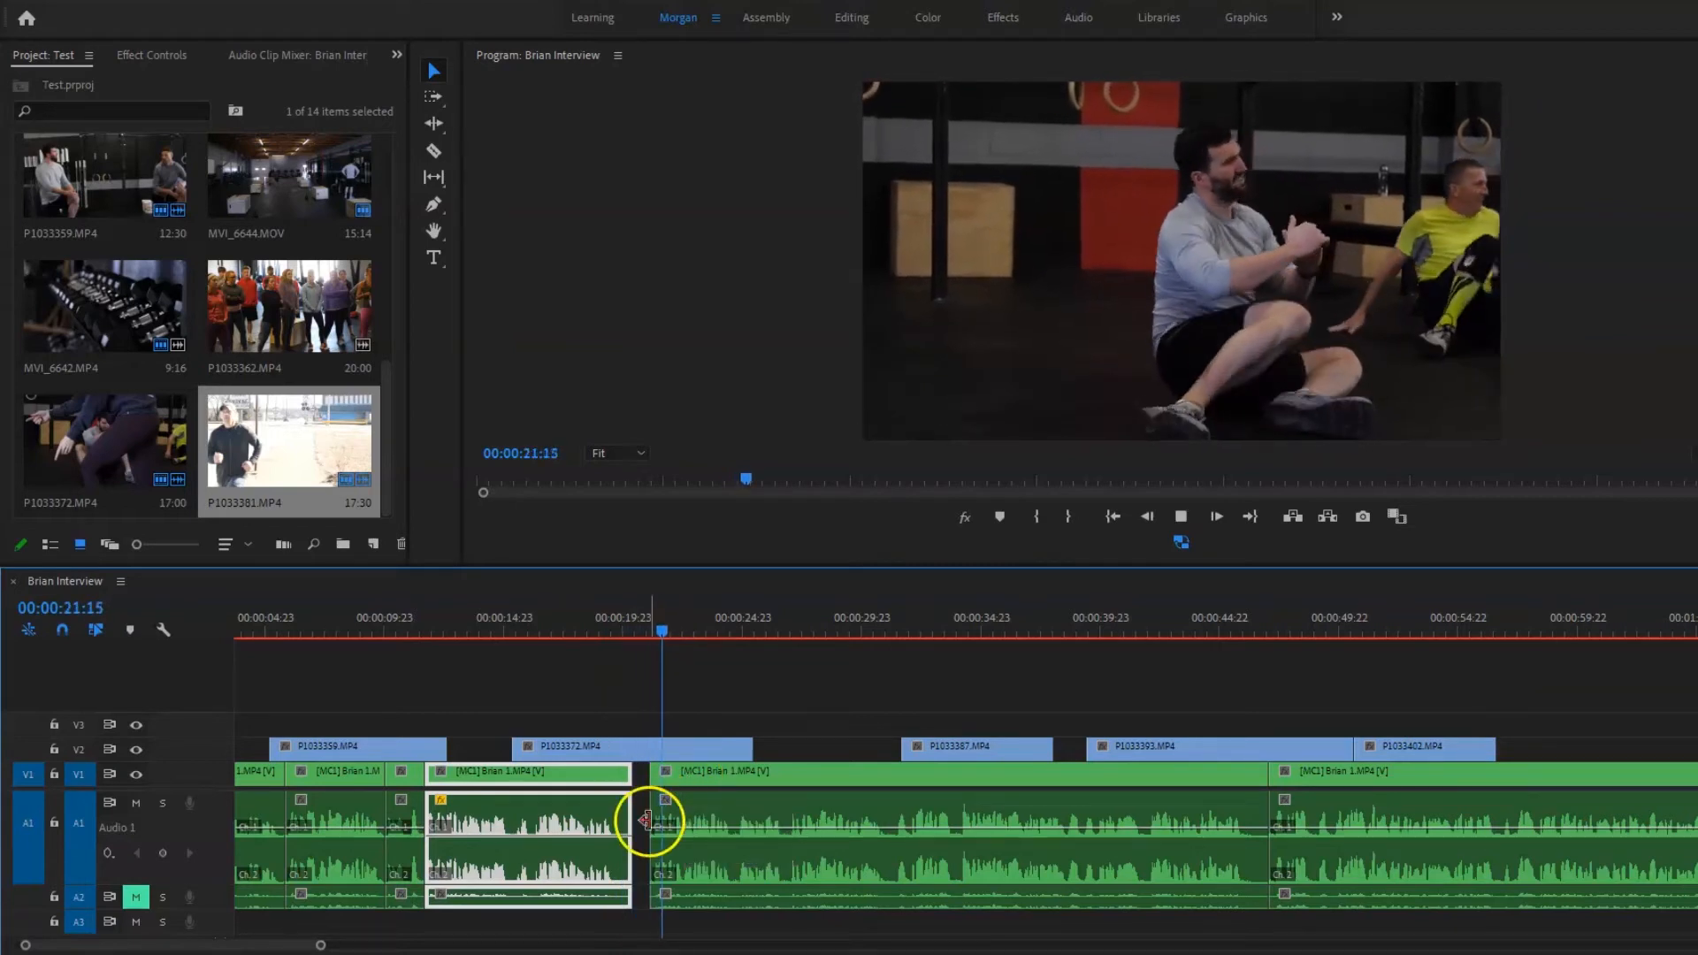
{"action": "left_click_drag", "start_coordinate": [633, 827], "coordinate": [649, 828]}
{"action": "left_click", "coordinate": [635, 667]}
{"action": "left_click", "coordinate": [623, 633]}
{"action": "key", "text": "space"}
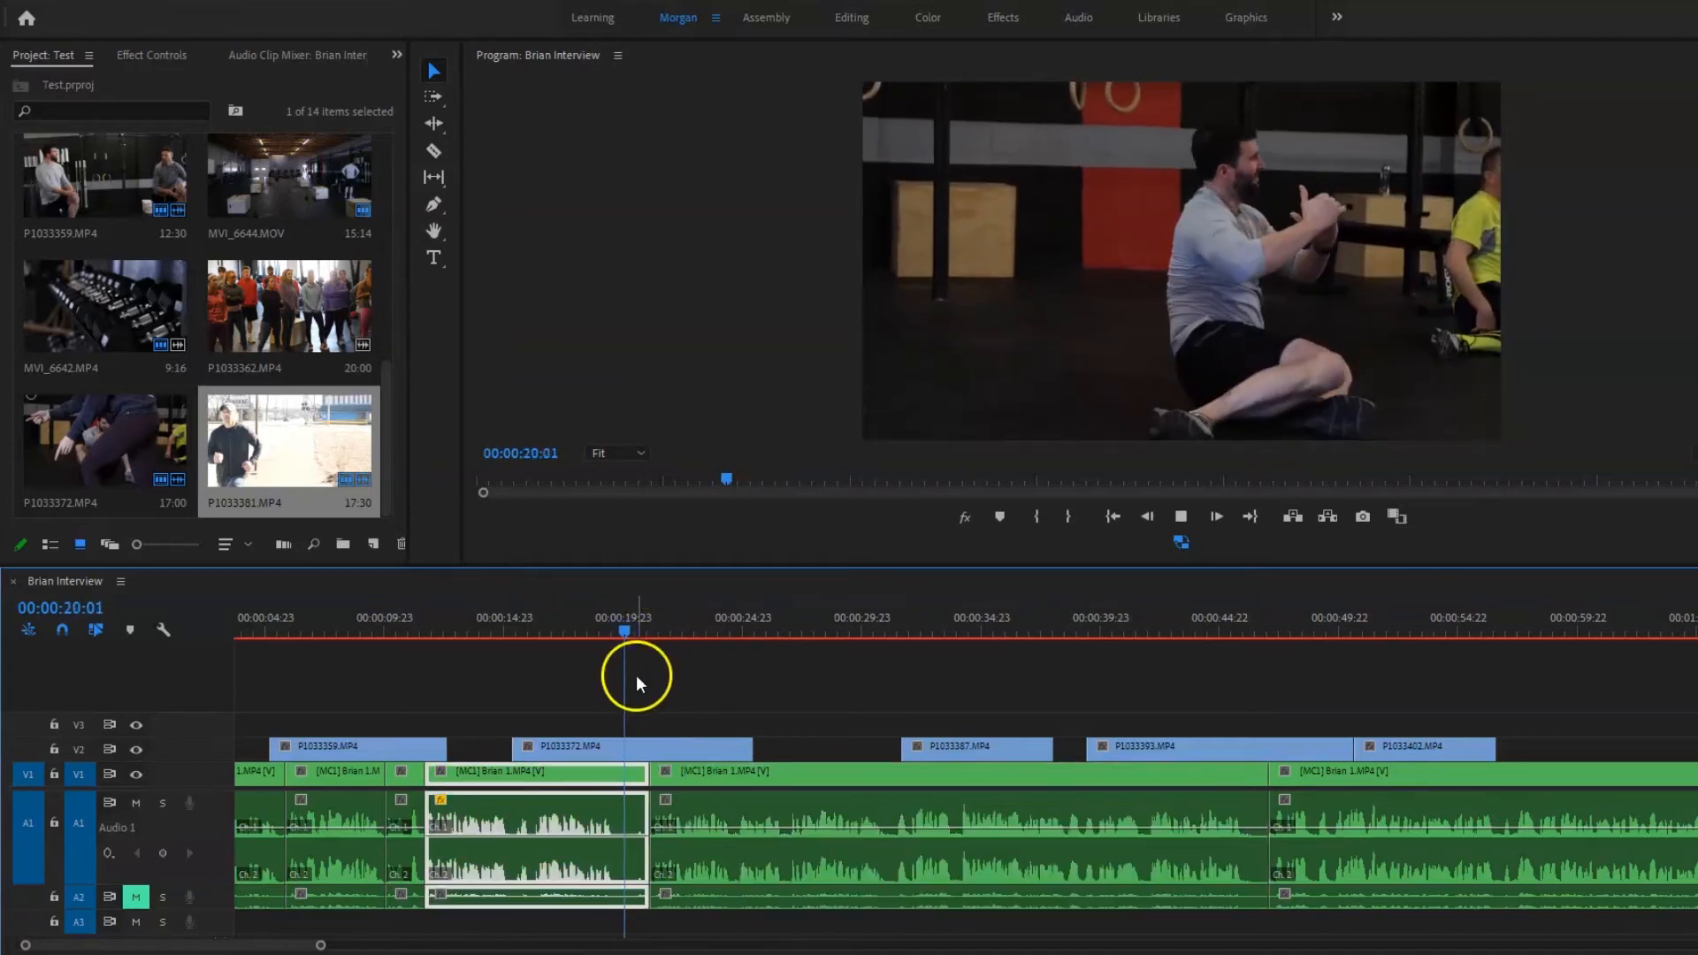
Shorten the end of the interview clip beneath P1033372 to reopen about half the gap, and play across it.
{"action": "left_click_drag", "start_coordinate": [645, 812], "coordinate": [638, 814]}
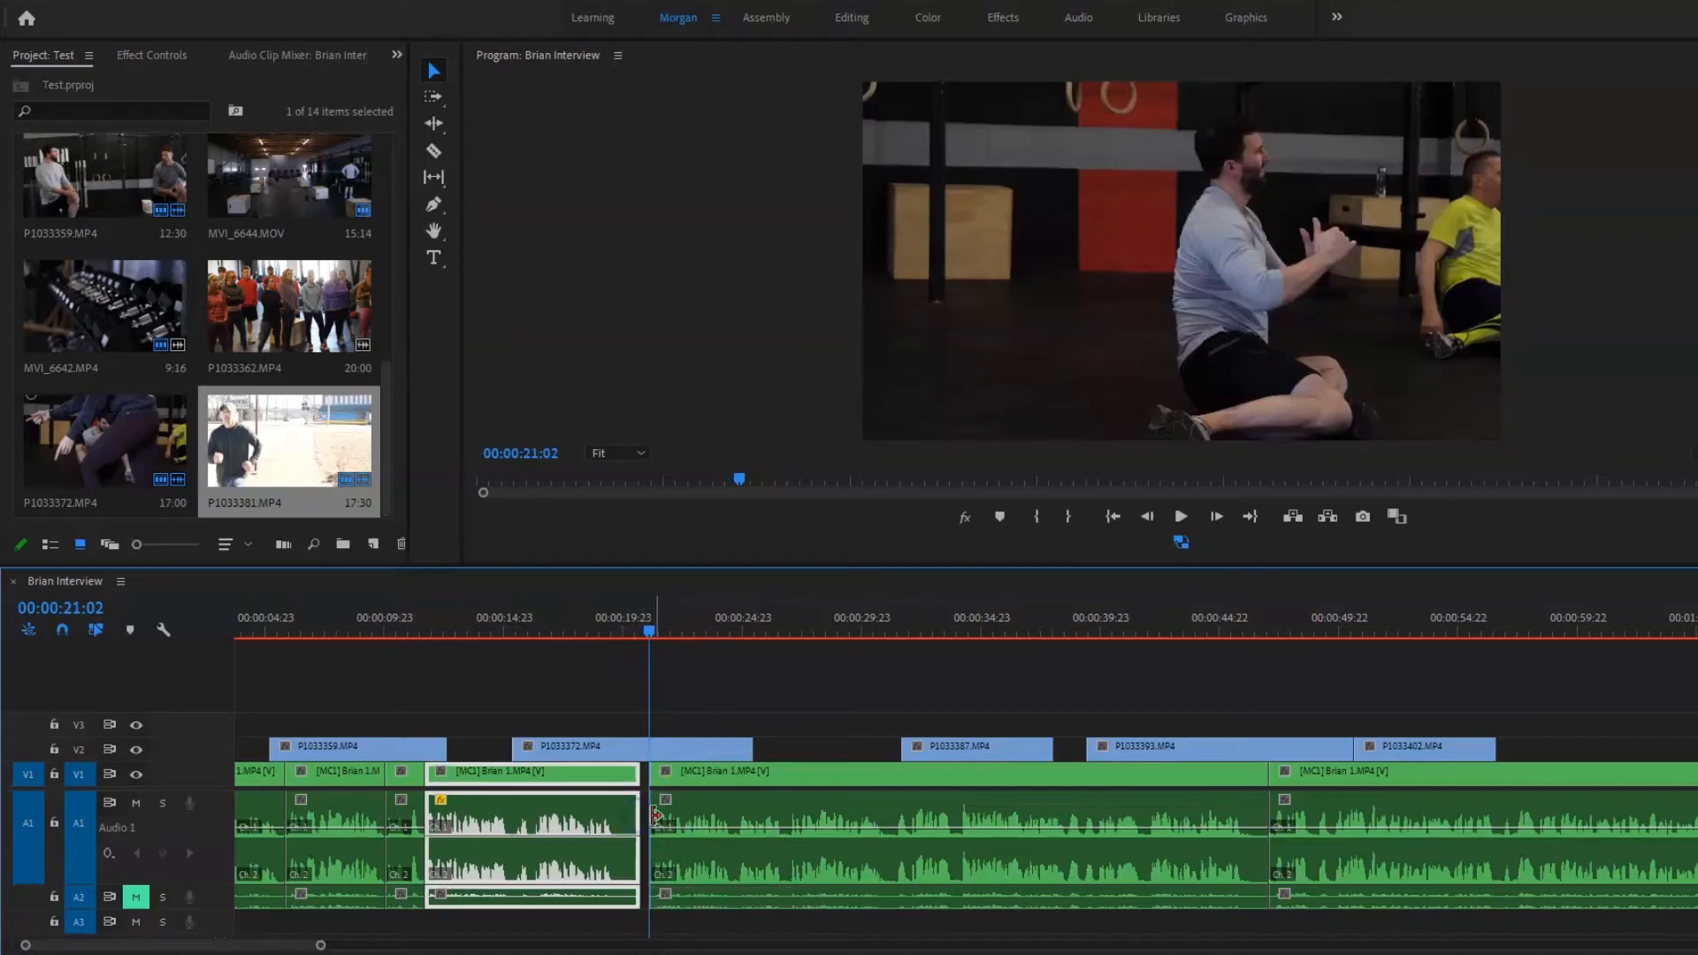
{"action": "left_click", "coordinate": [601, 627]}
{"action": "key", "text": "space"}
{"action": "left_click", "coordinate": [631, 763]}
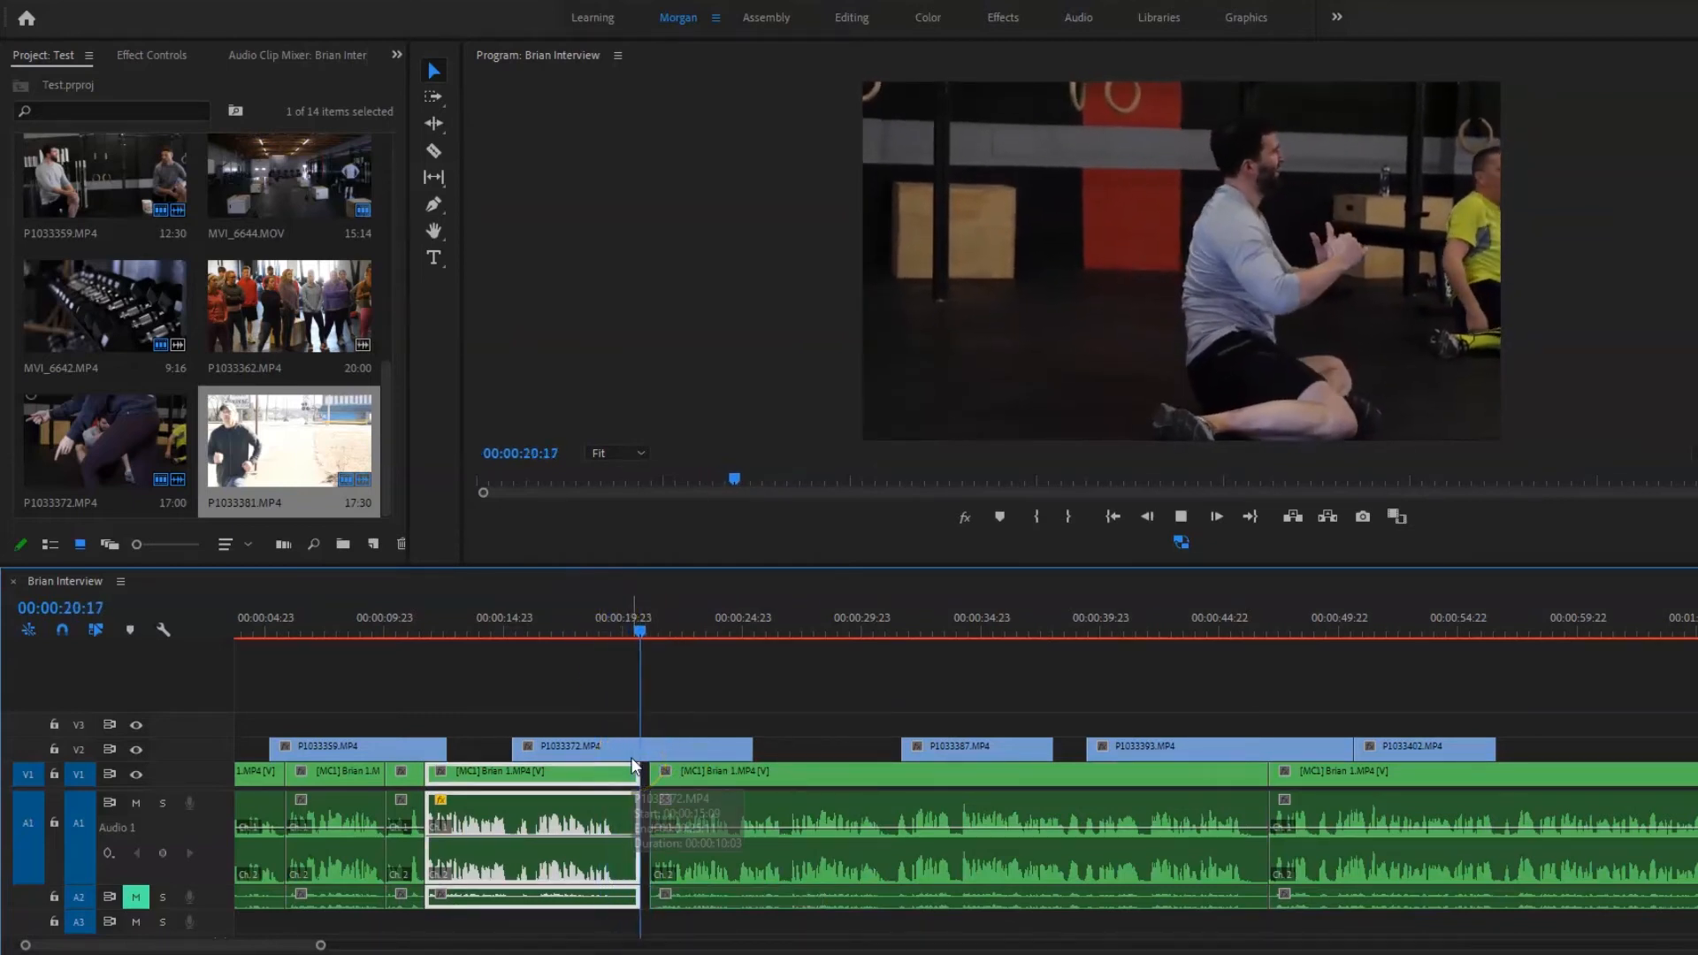
{"action": "key", "text": "space"}
{"action": "key", "text": "space"}
Trim the interview clip before the gap slightly shorter and add the default audio transition at its end.
{"action": "left_click", "coordinate": [634, 820]}
{"action": "left_click_drag", "start_coordinate": [634, 820], "coordinate": [630, 815]}
{"action": "left_click", "coordinate": [630, 817]}
{"action": "key", "text": "ctrl+shift+d"}
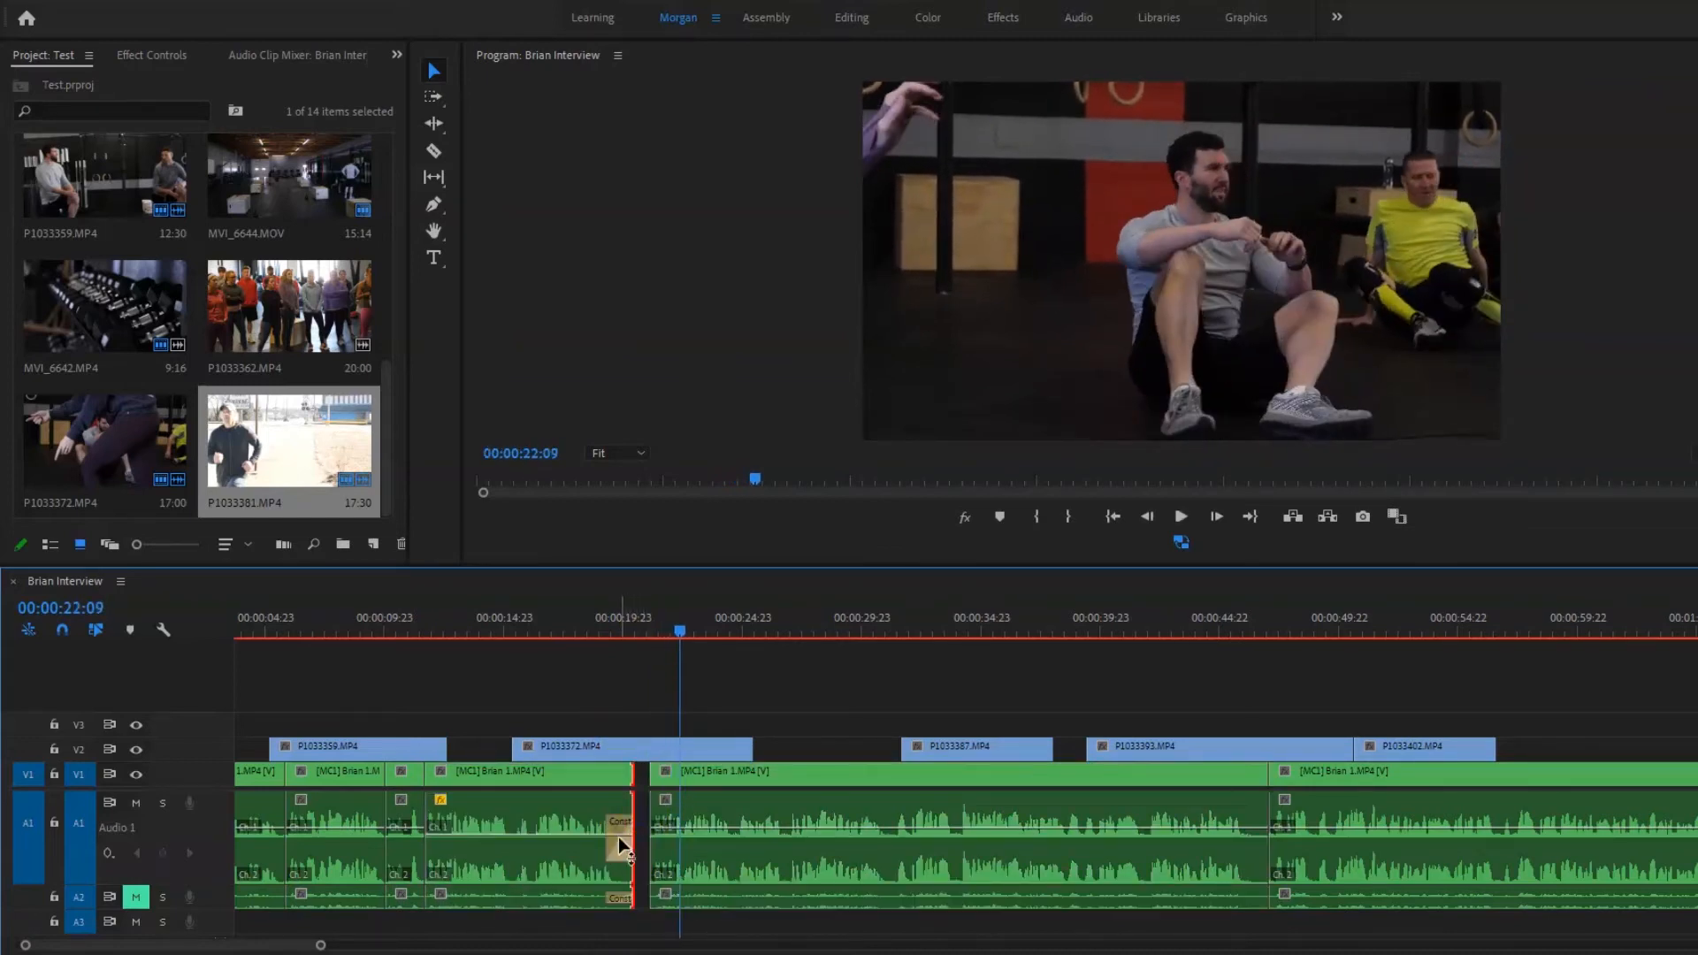
{"action": "left_click", "coordinate": [619, 895]}
{"action": "left_click", "coordinate": [617, 846]}
{"action": "left_click", "coordinate": [666, 839]}
{"action": "key", "text": "ctrl+shift+d"}
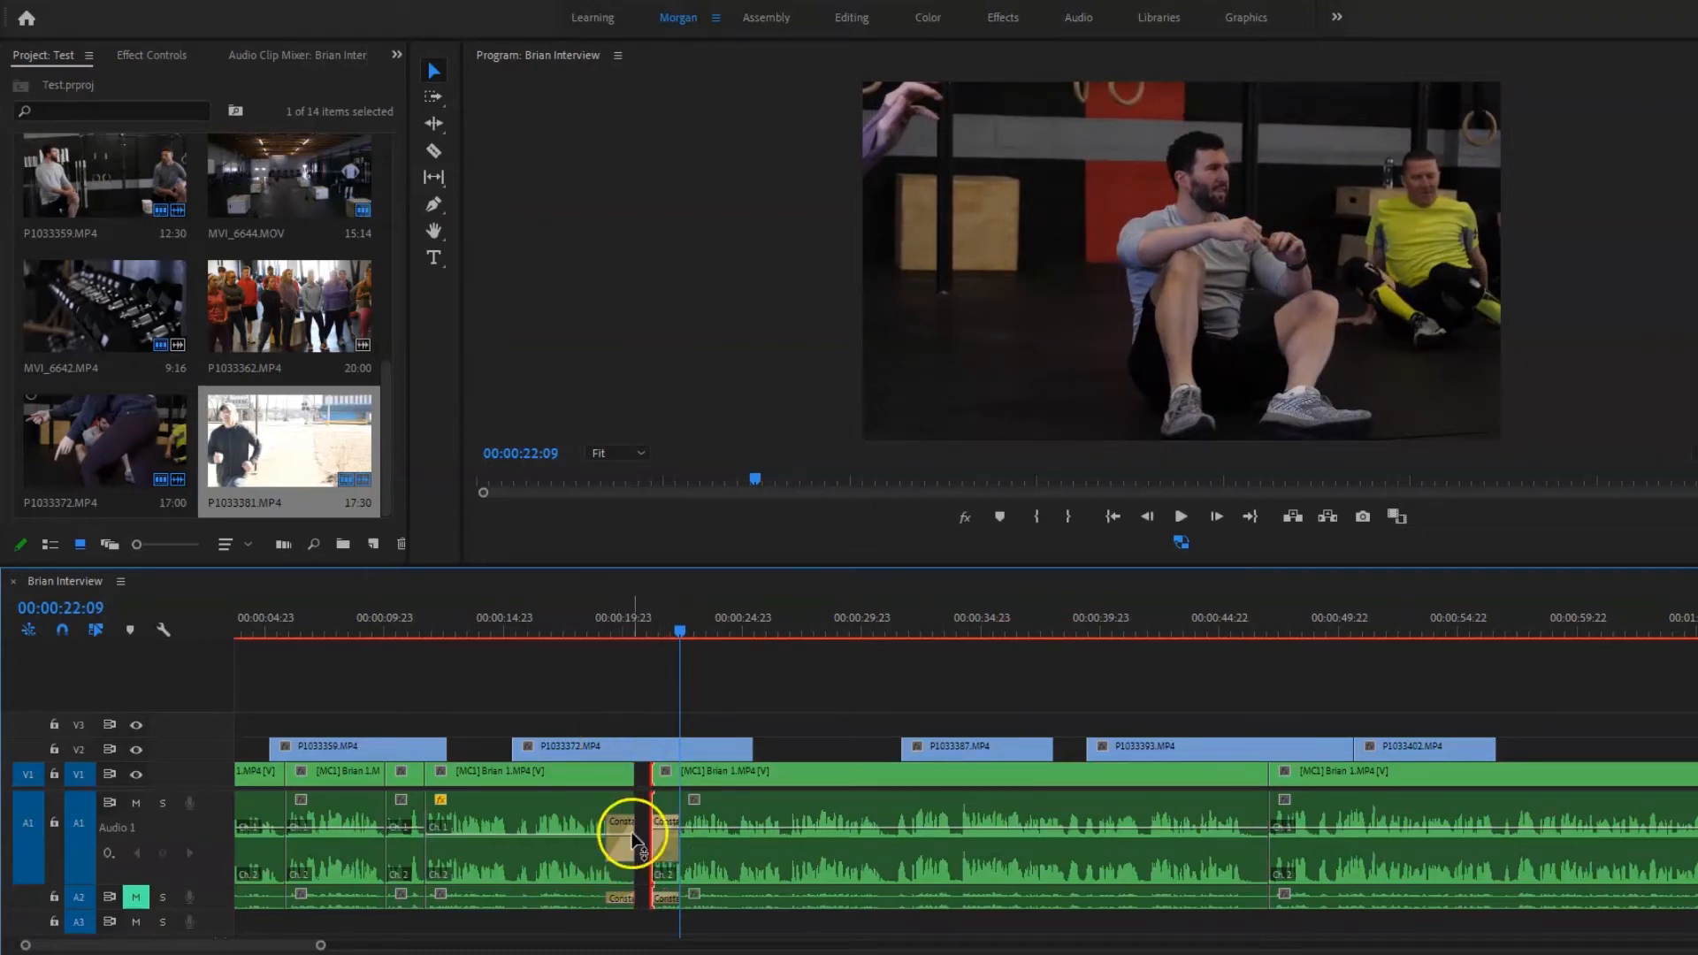
{"action": "key", "text": "ctrl+z"}
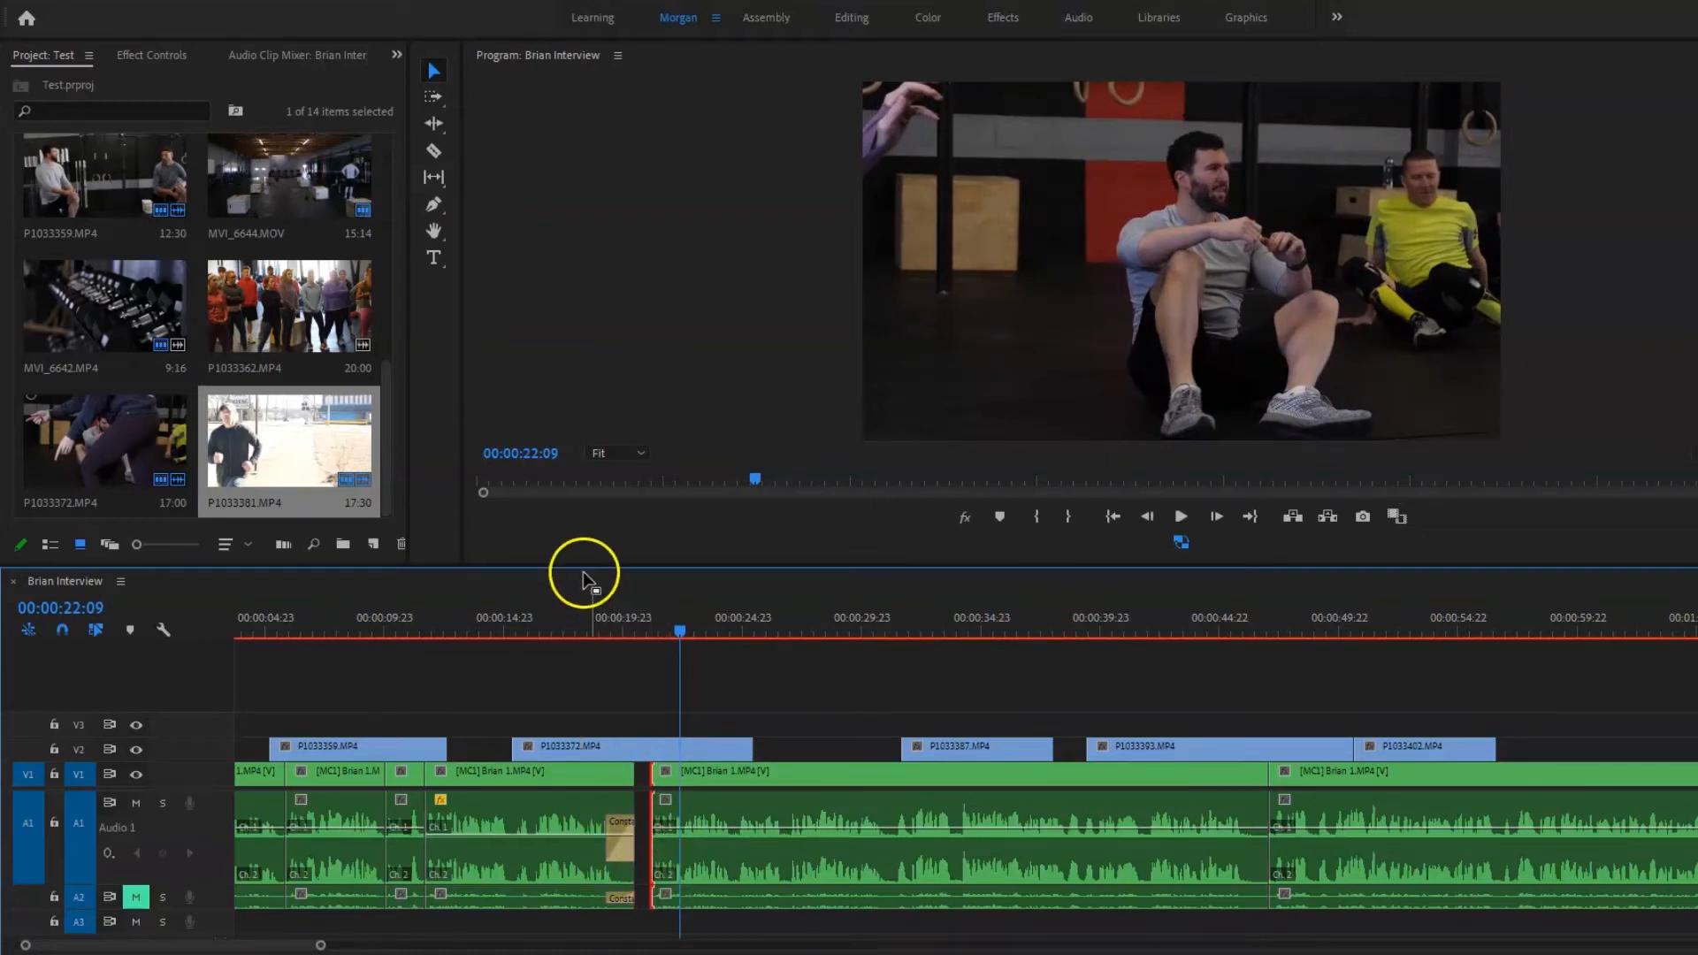
Play through the faded gap, cut P1033372 at 00:00:24:06, and delete the remainder after the cut.
{"action": "left_click", "coordinate": [593, 619]}
{"action": "key", "text": "space"}
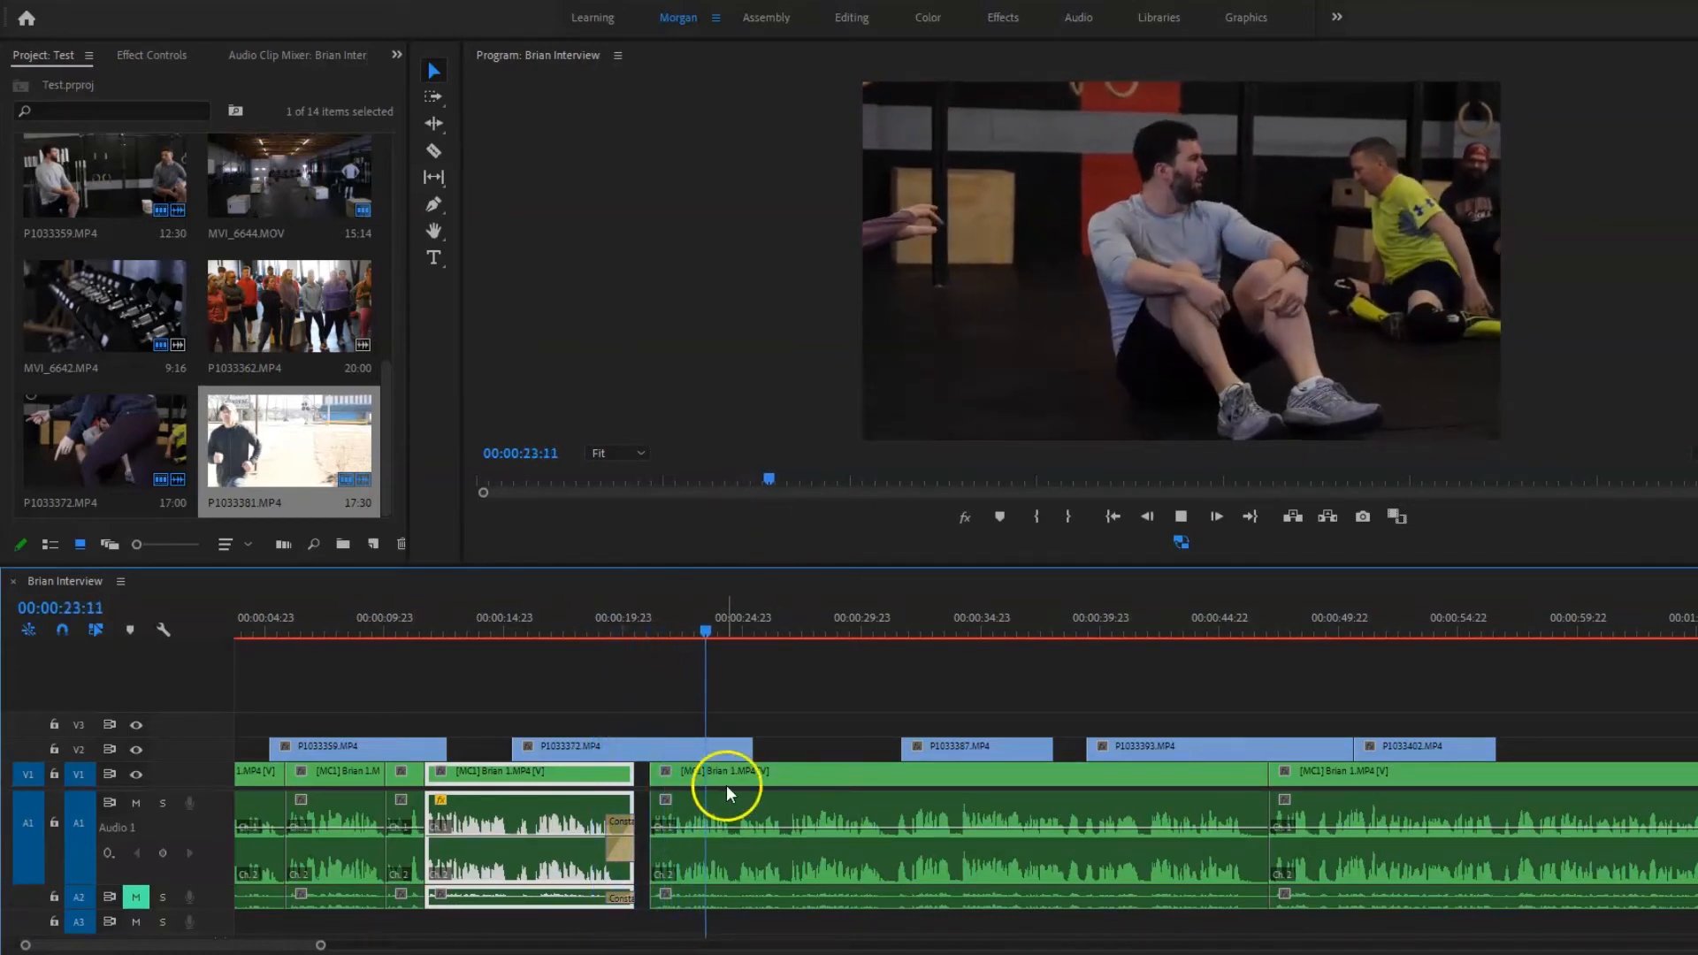
{"action": "left_click", "coordinate": [725, 753]}
{"action": "left_click", "coordinate": [731, 752]}
{"action": "key", "text": "ctrl+k"}
{"action": "left_click", "coordinate": [739, 750]}
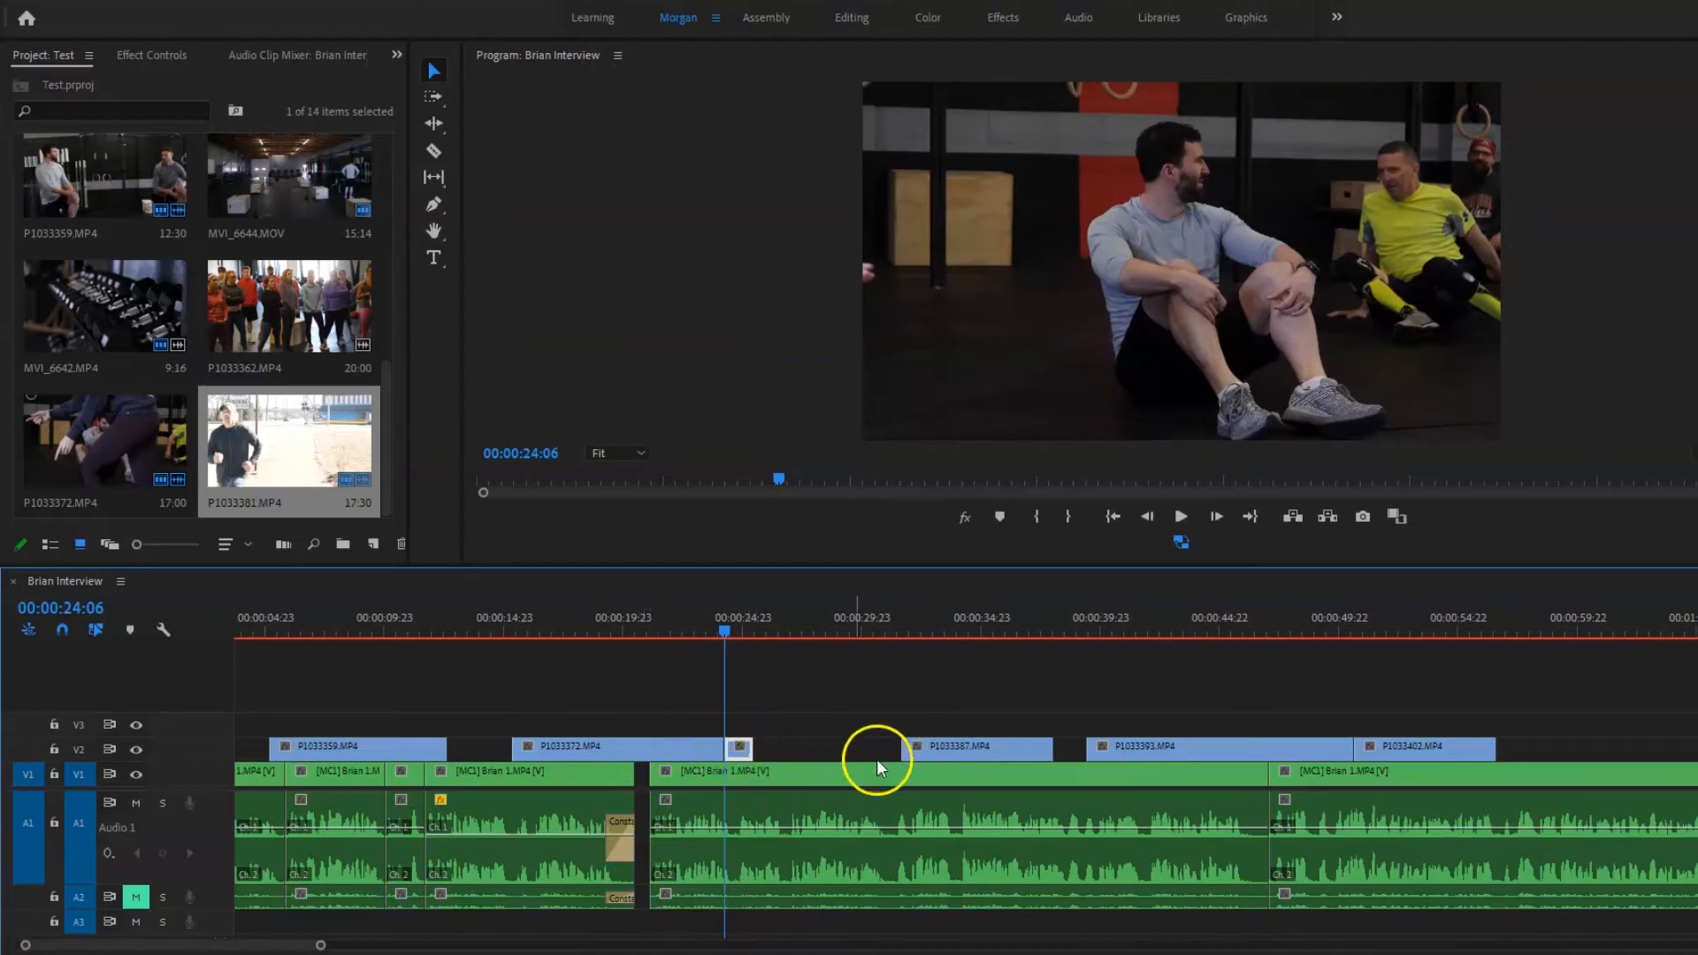
{"action": "key", "text": "Delete"}
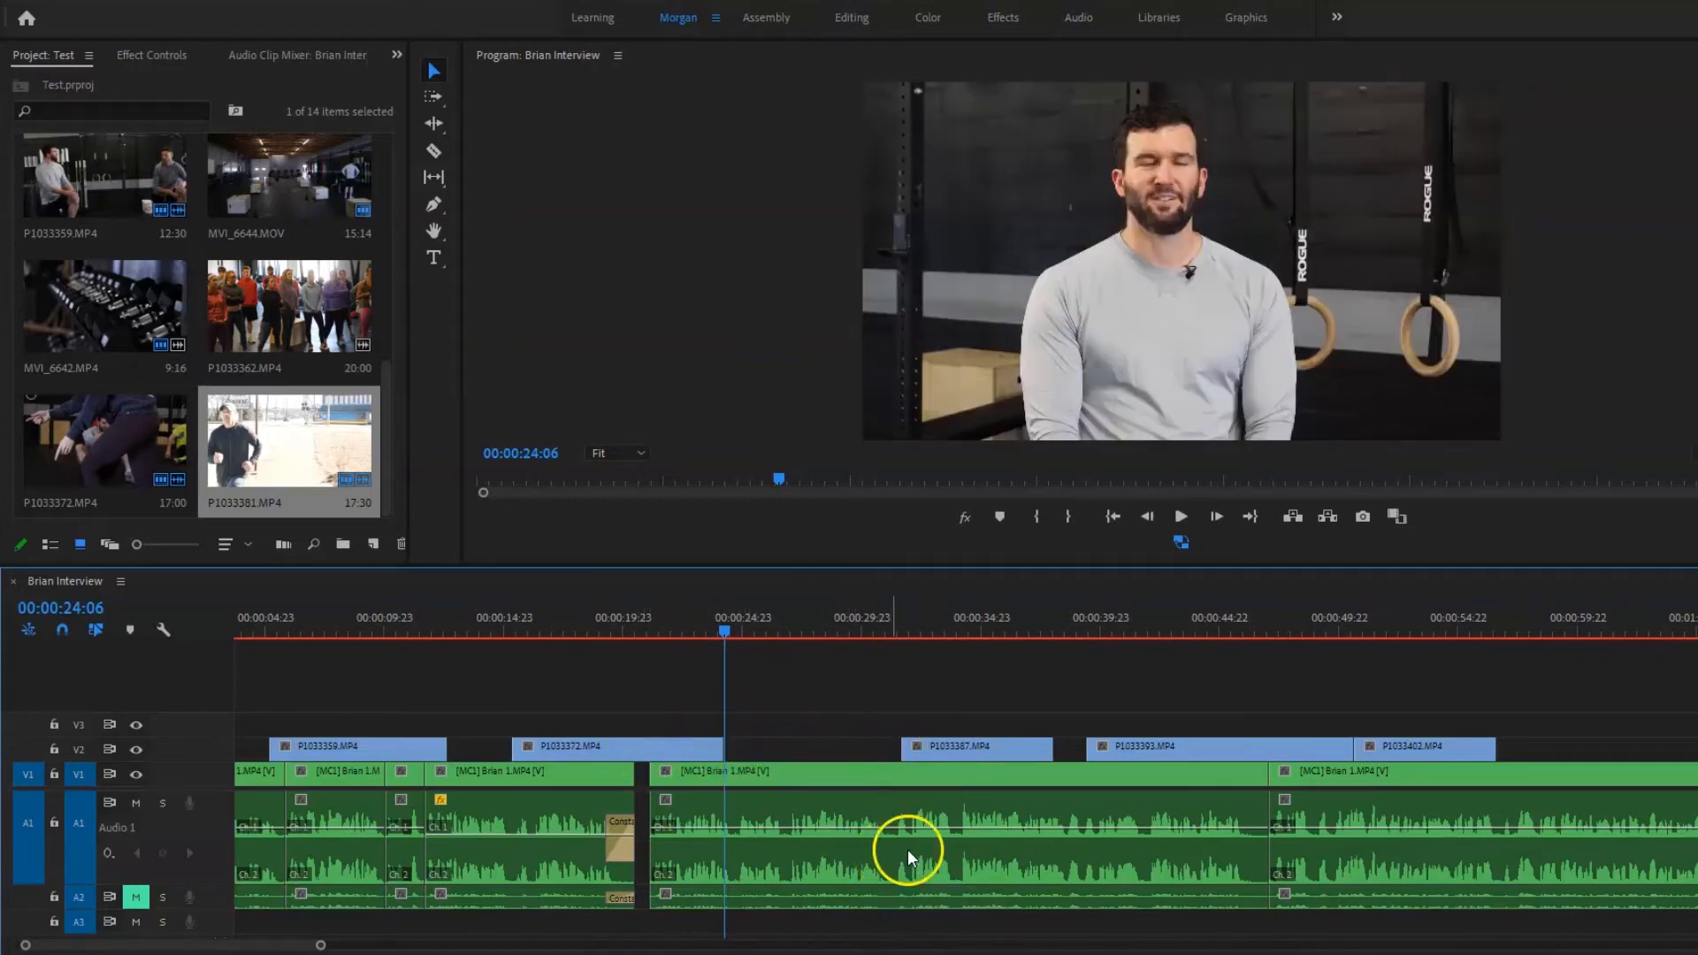
Play the interview from 00:00:24:06 to 00:00:29:22 to find the point for the next B-roll clip.
{"action": "left_click", "coordinate": [1182, 516]}
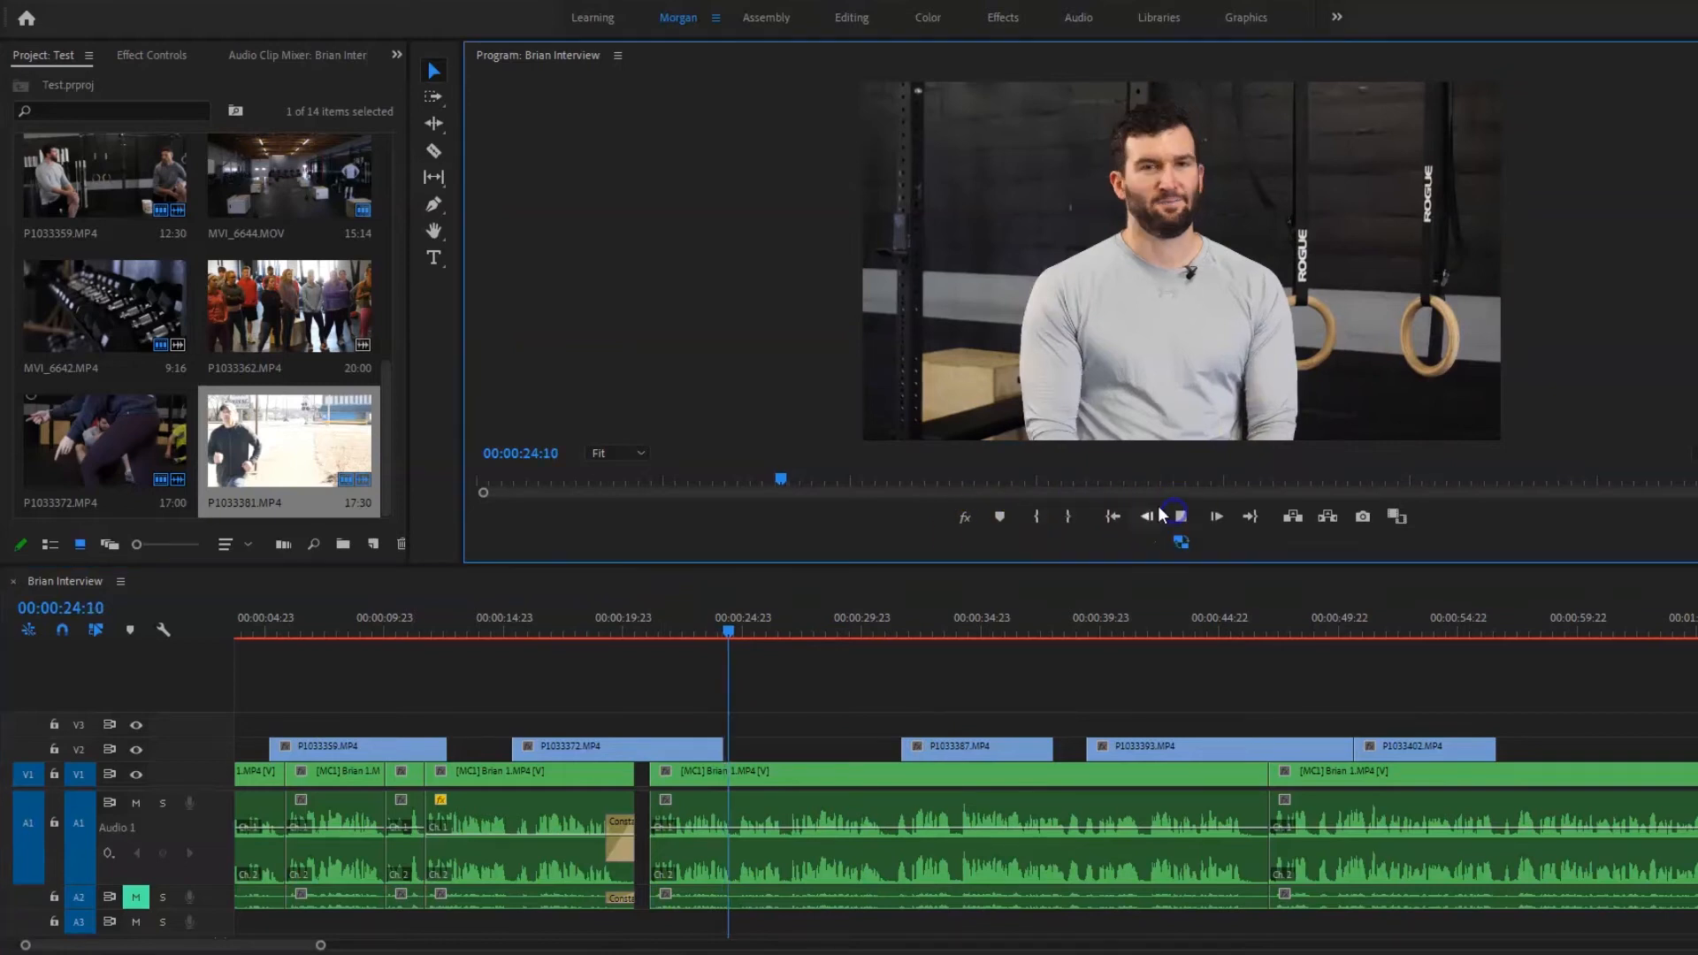
{"action": "scroll", "coordinate": [884, 743], "scroll_direction": "down", "scroll_amount": 3}
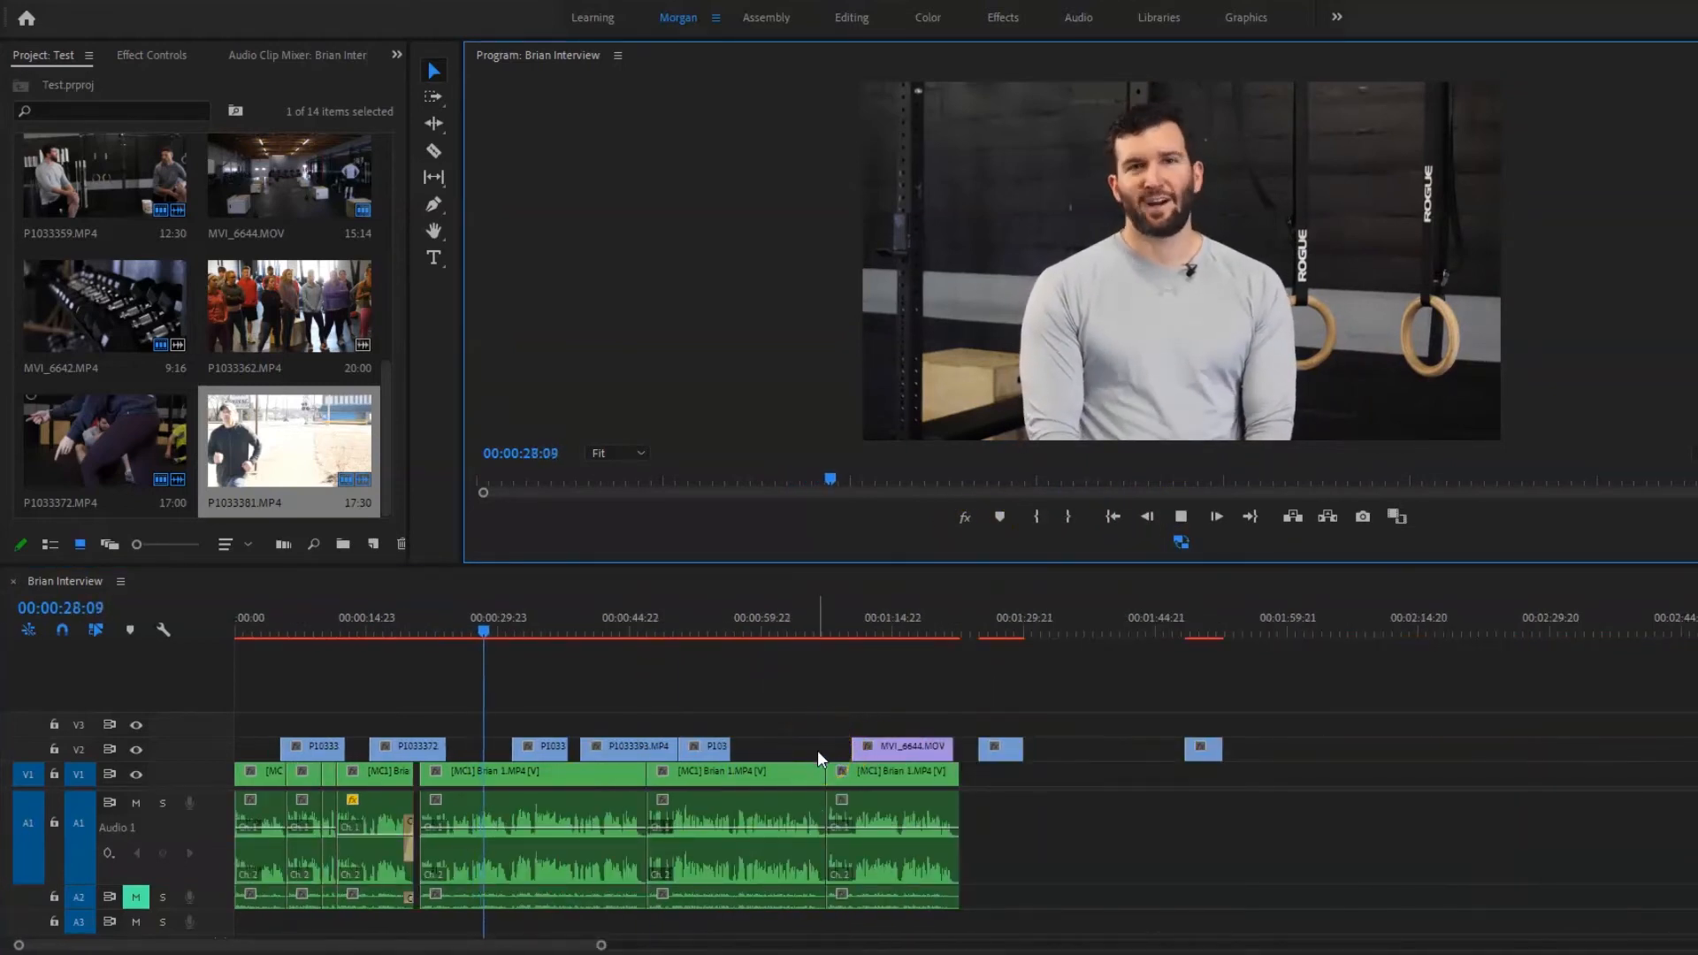
{"action": "left_click", "coordinate": [543, 793]}
{"action": "key", "text": "space"}
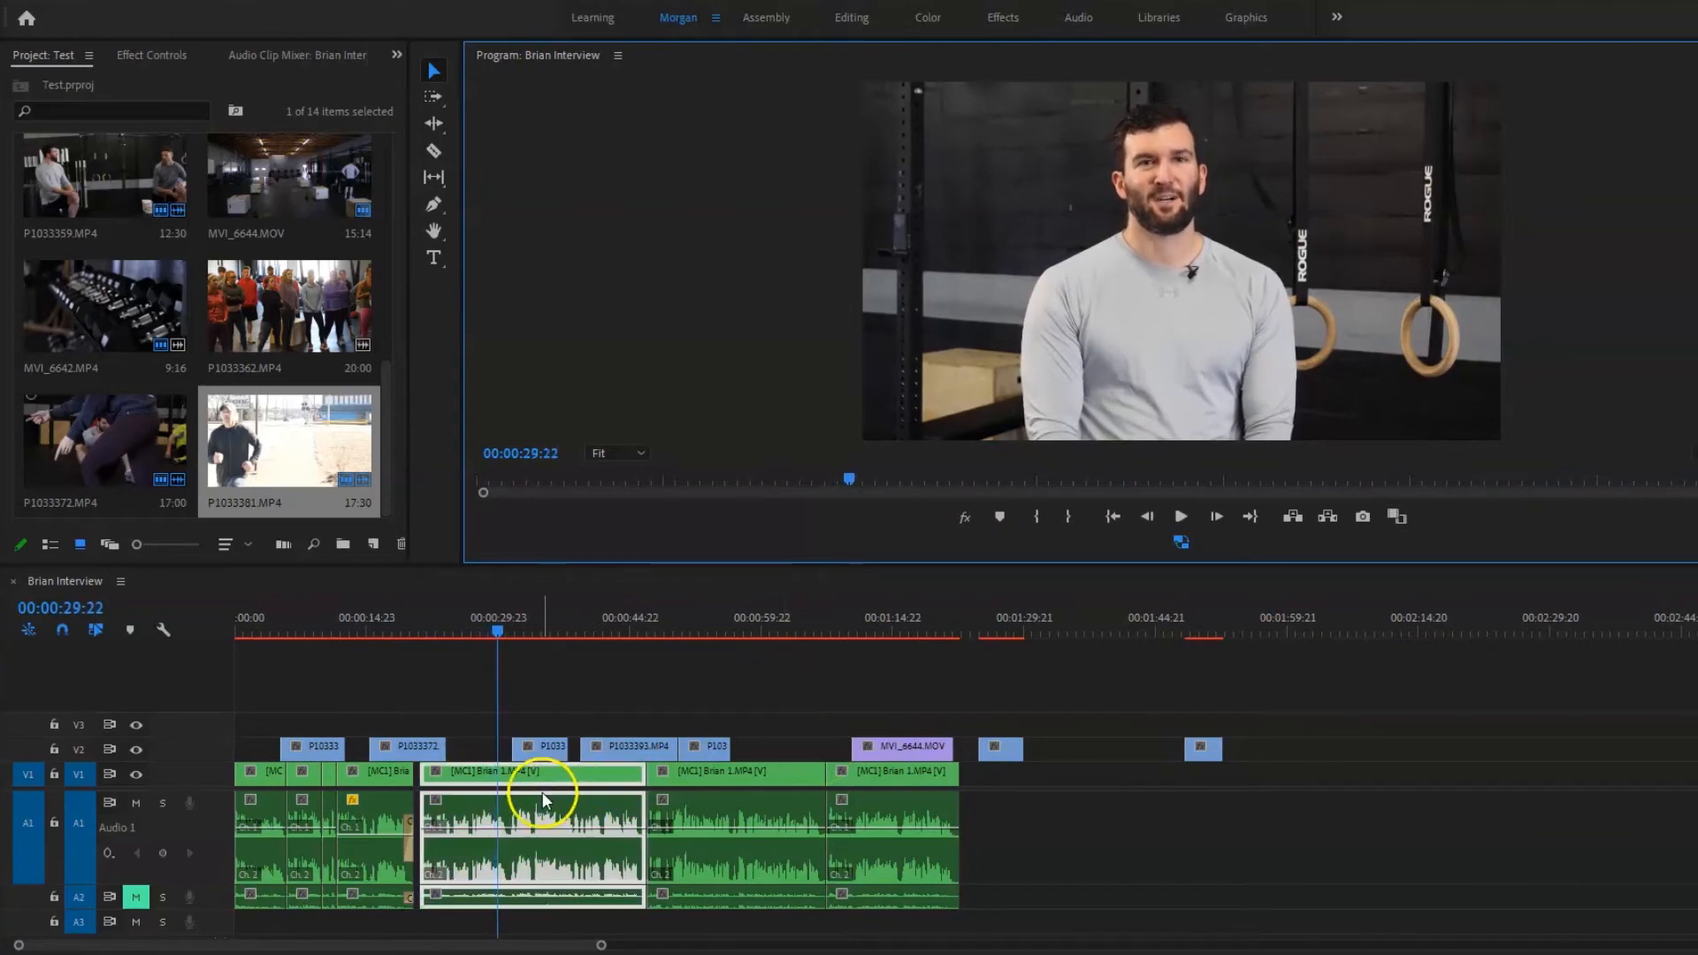
{"action": "scroll", "coordinate": [546, 794], "scroll_direction": "up", "scroll_amount": 5}
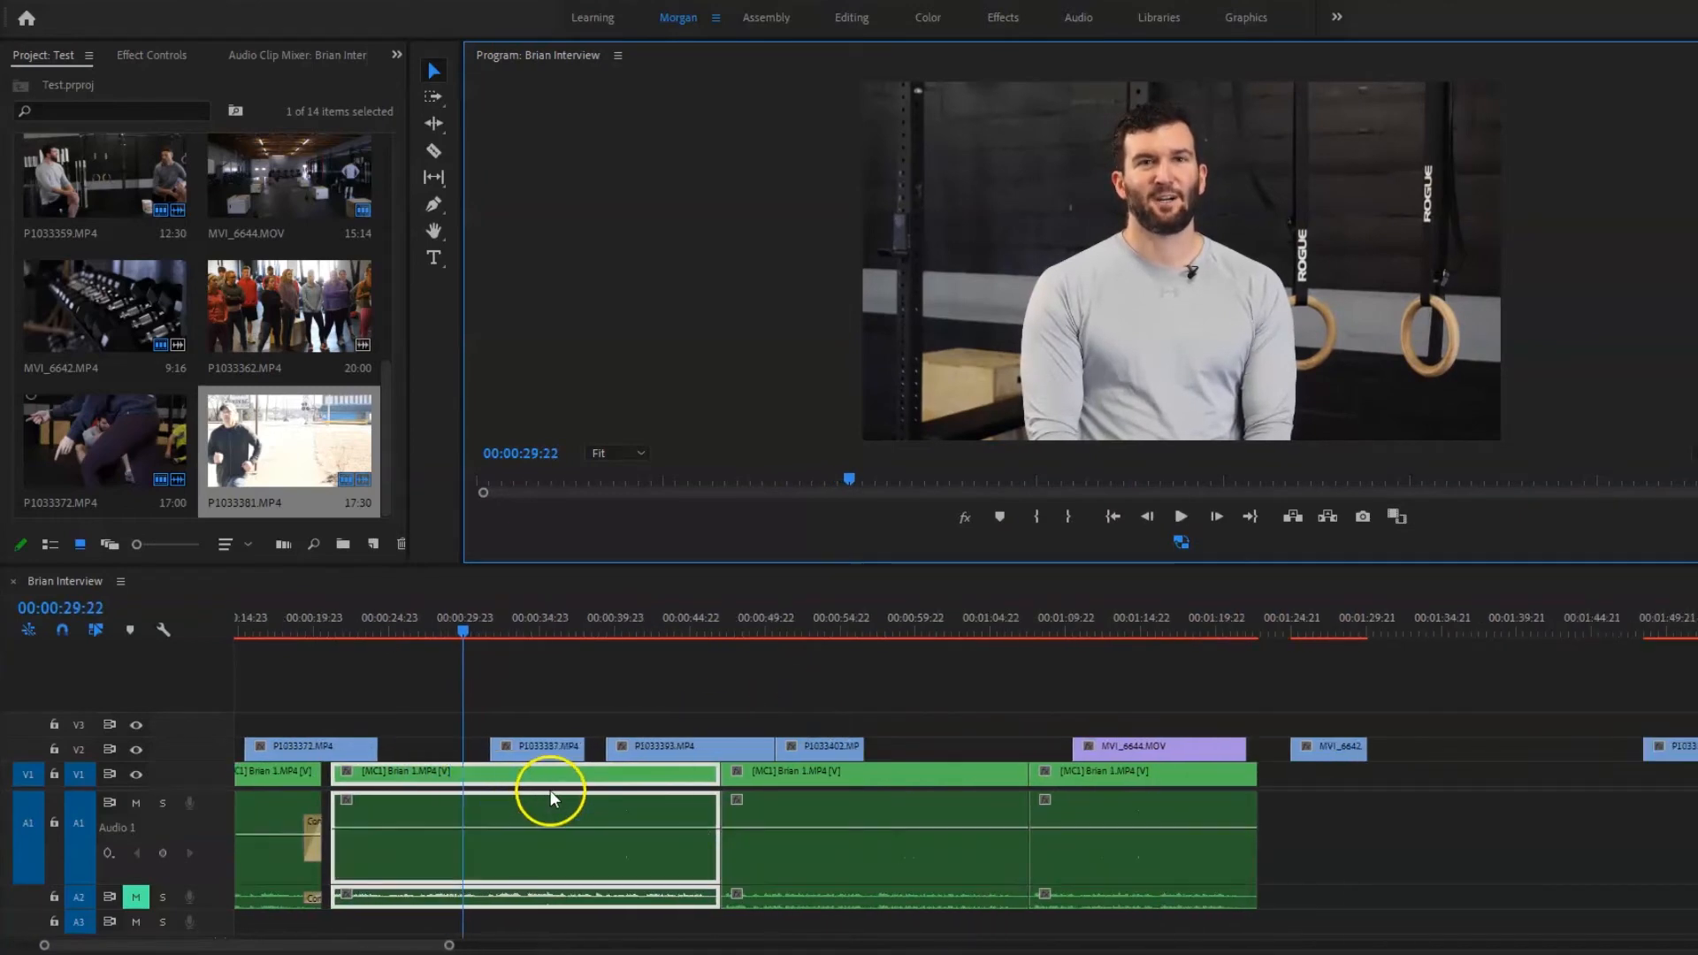
Try P1033387 on V2 at 00:00:29:22, and set it aside on V4 at about 00:01:01.
{"action": "left_click_drag", "start_coordinate": [511, 747], "coordinate": [471, 748]}
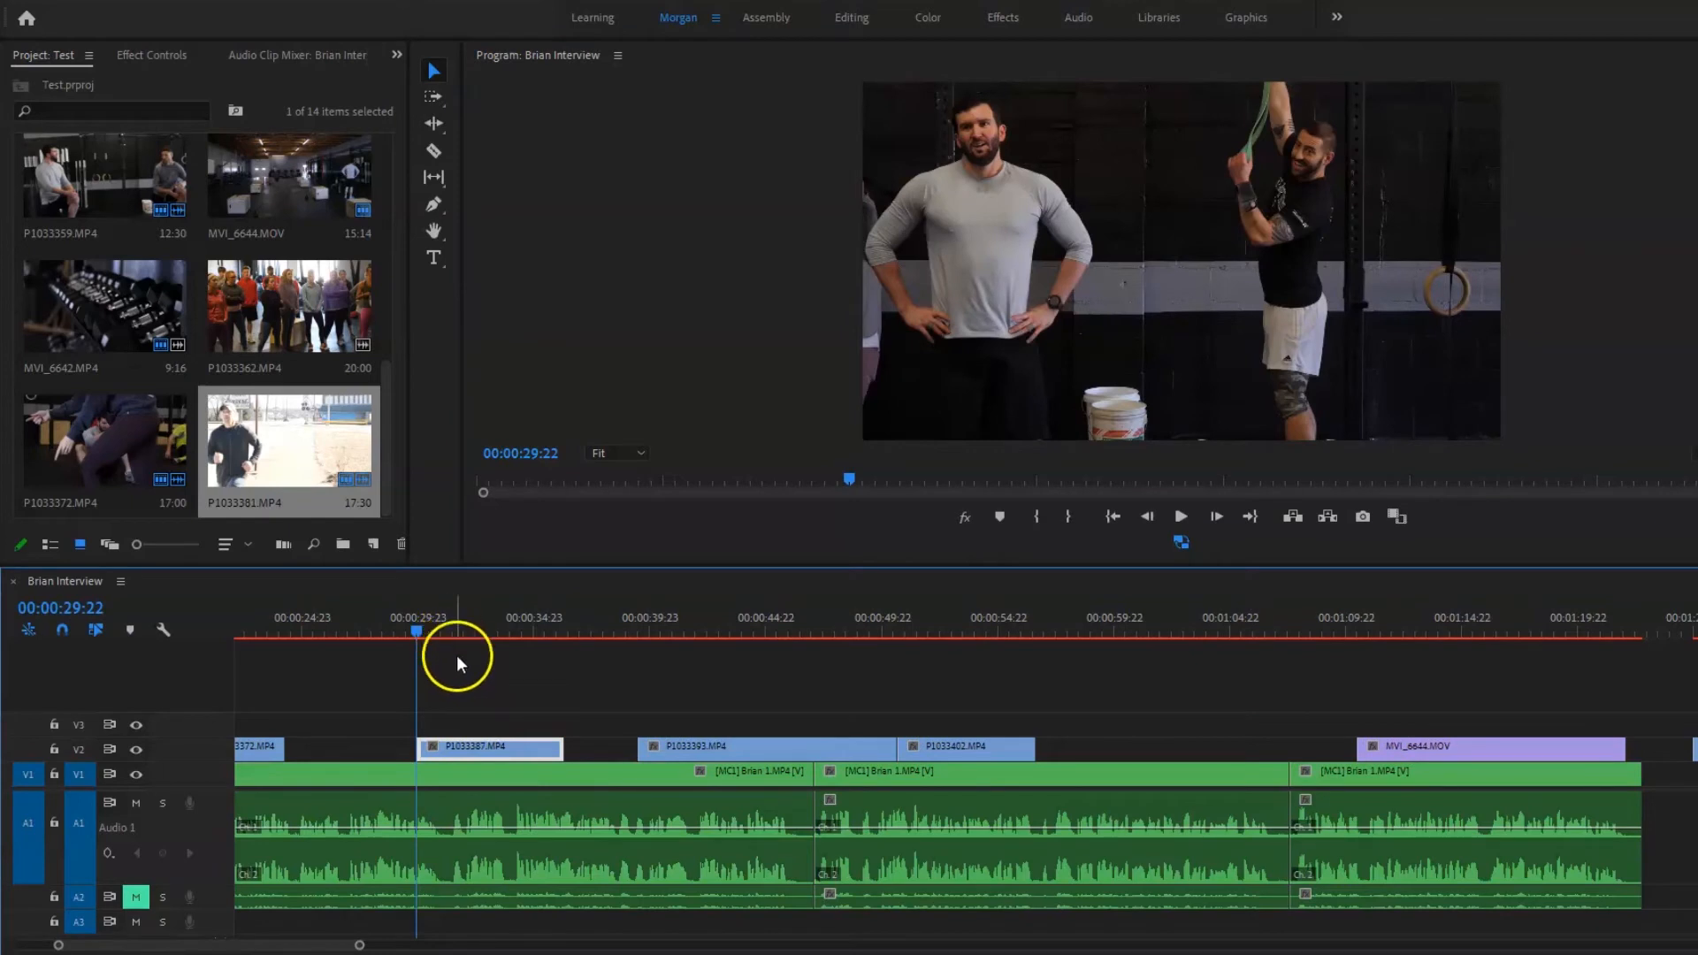
{"action": "key", "text": "space"}
{"action": "left_click_drag", "start_coordinate": [488, 751], "coordinate": [1185, 692]}
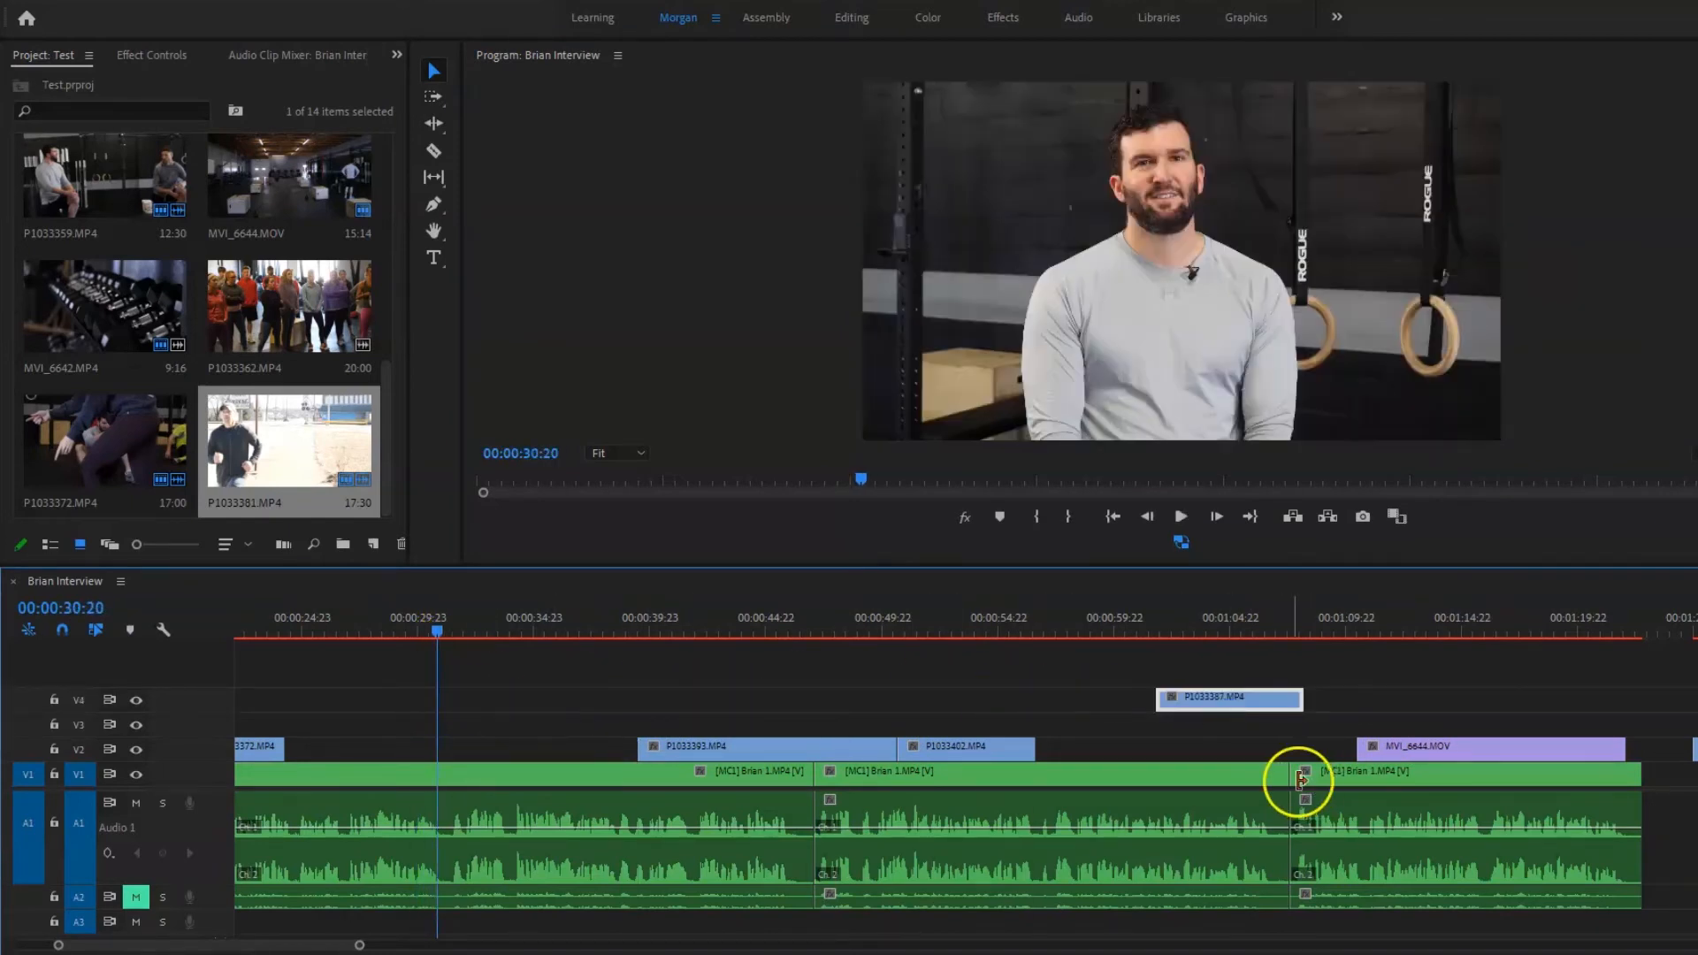
Move P1033393 and P1033402 together to the interview cut at 00:00:47:01, and place MVI_6644 on V2 starting at 00:00:29:18.
{"action": "left_click", "coordinate": [1409, 630]}
{"action": "left_click_drag", "start_coordinate": [1432, 744], "coordinate": [443, 749]}
{"action": "left_click", "coordinate": [333, 627]}
{"action": "left_click_drag", "start_coordinate": [697, 712], "coordinate": [989, 745]}
{"action": "left_click_drag", "start_coordinate": [849, 761], "coordinate": [1025, 761]}
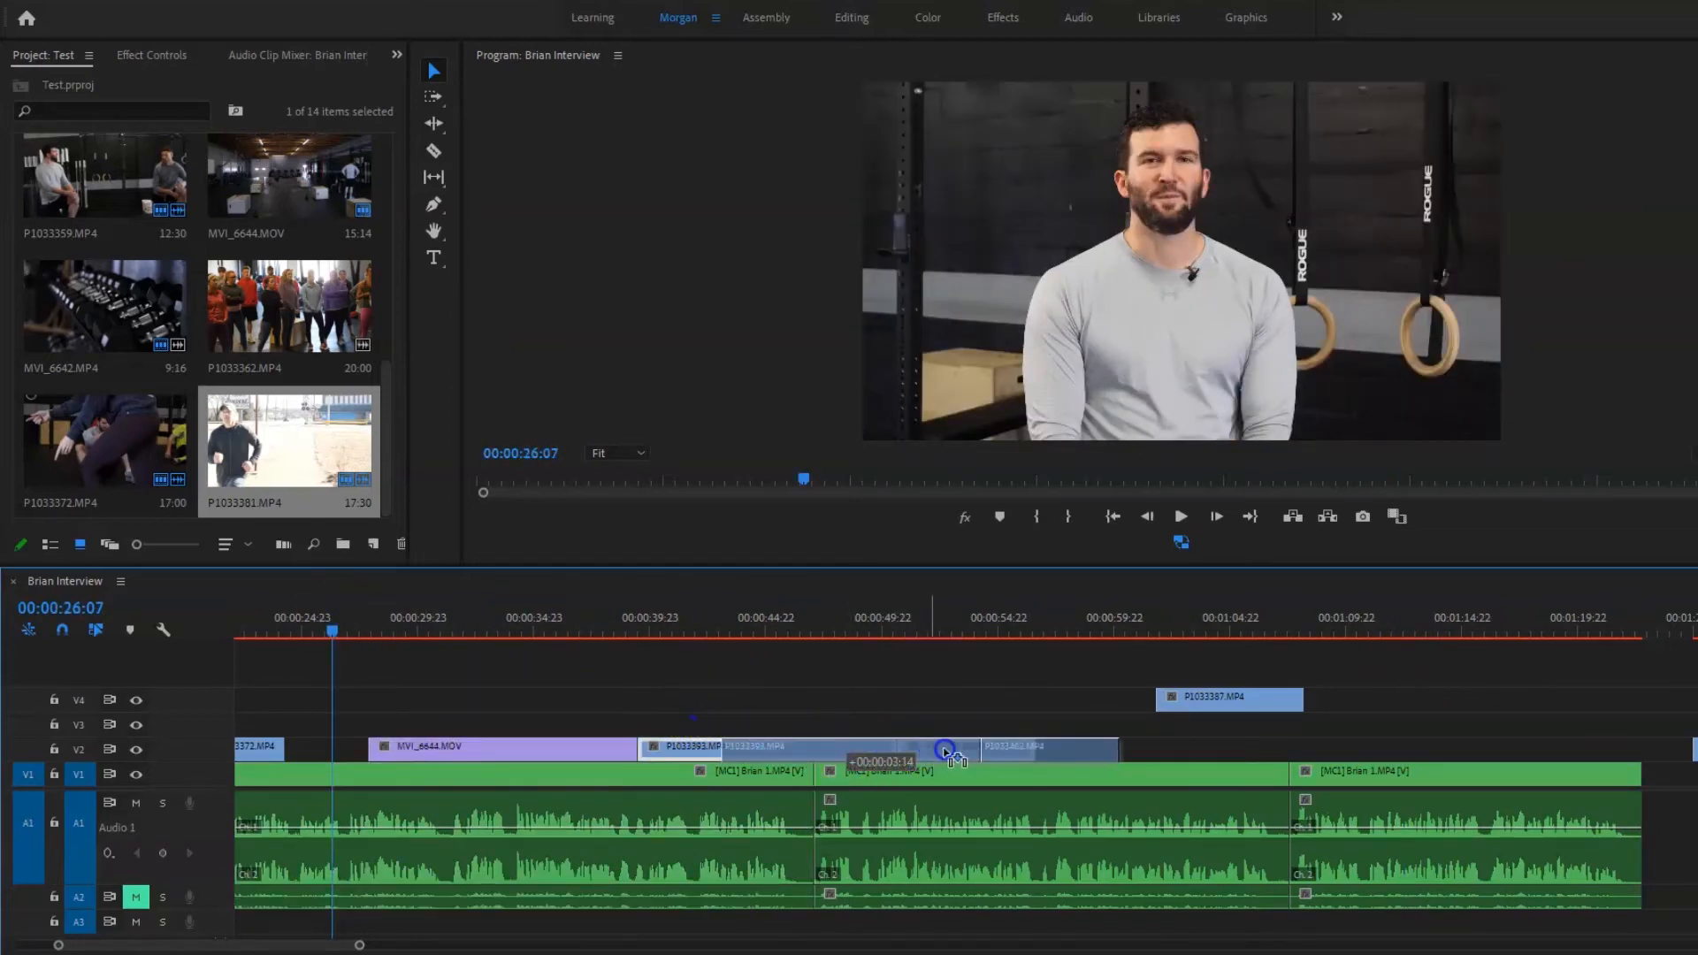
{"action": "left_click_drag", "start_coordinate": [433, 752], "coordinate": [477, 750]}
Play the interview into MVI_6644 up to about 00:00:39:11 to review how the gym footage fits the speech.
{"action": "key", "text": "space"}
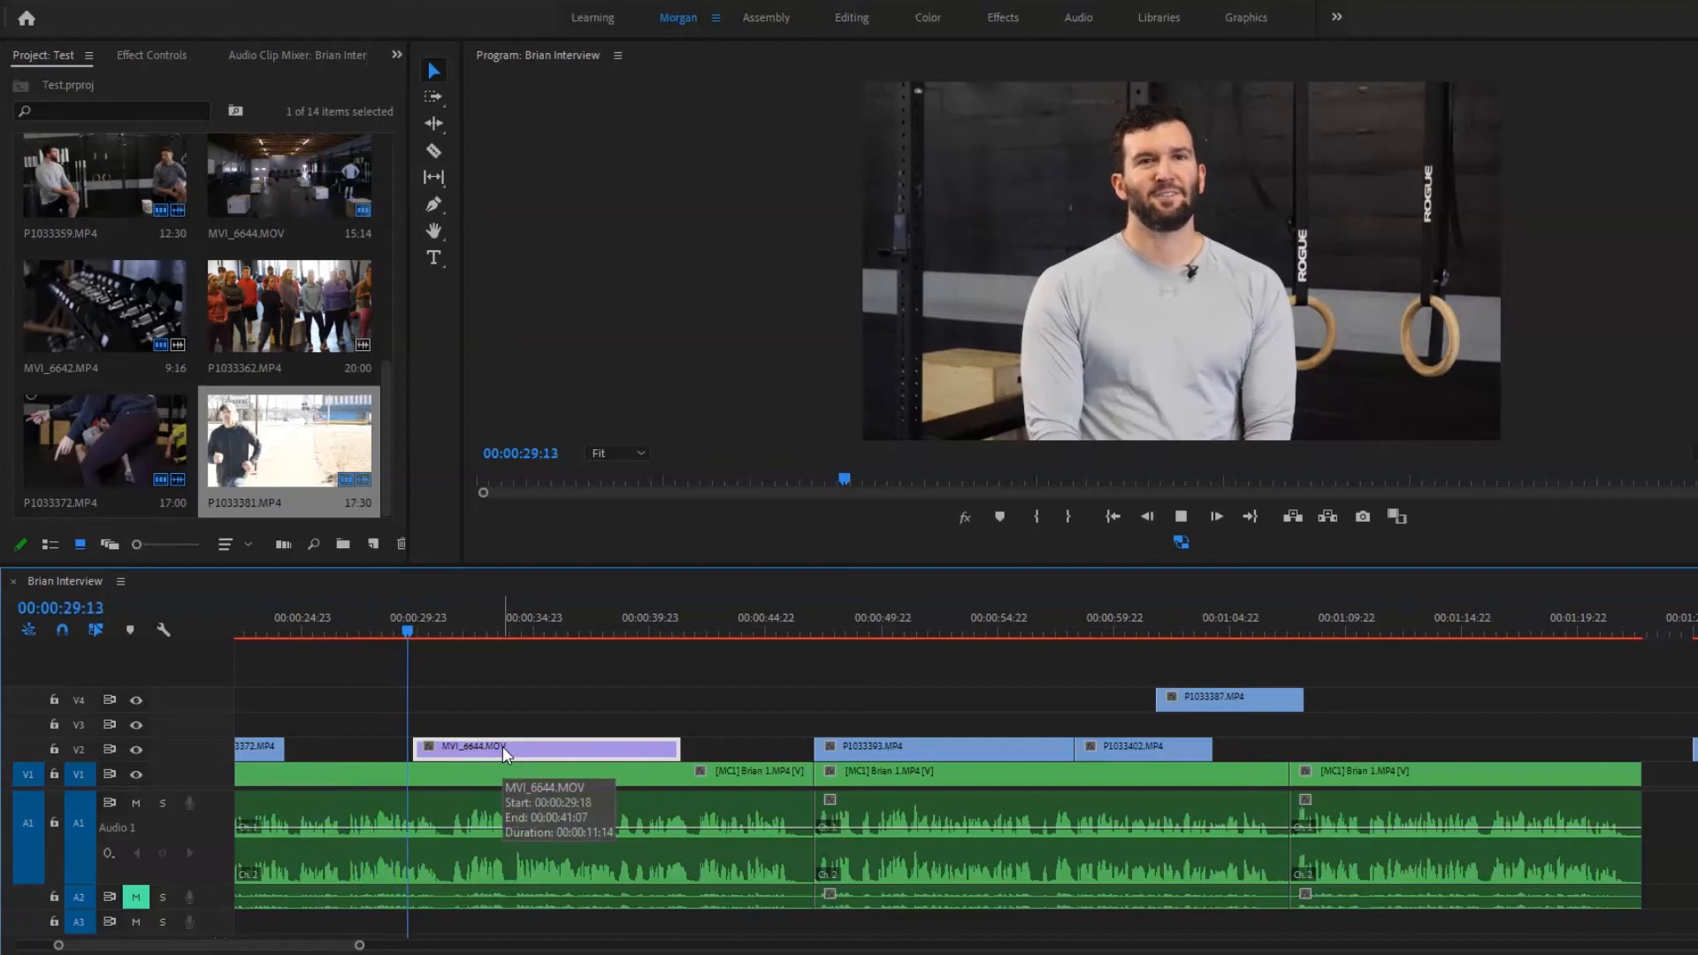
{"action": "key", "text": "space"}
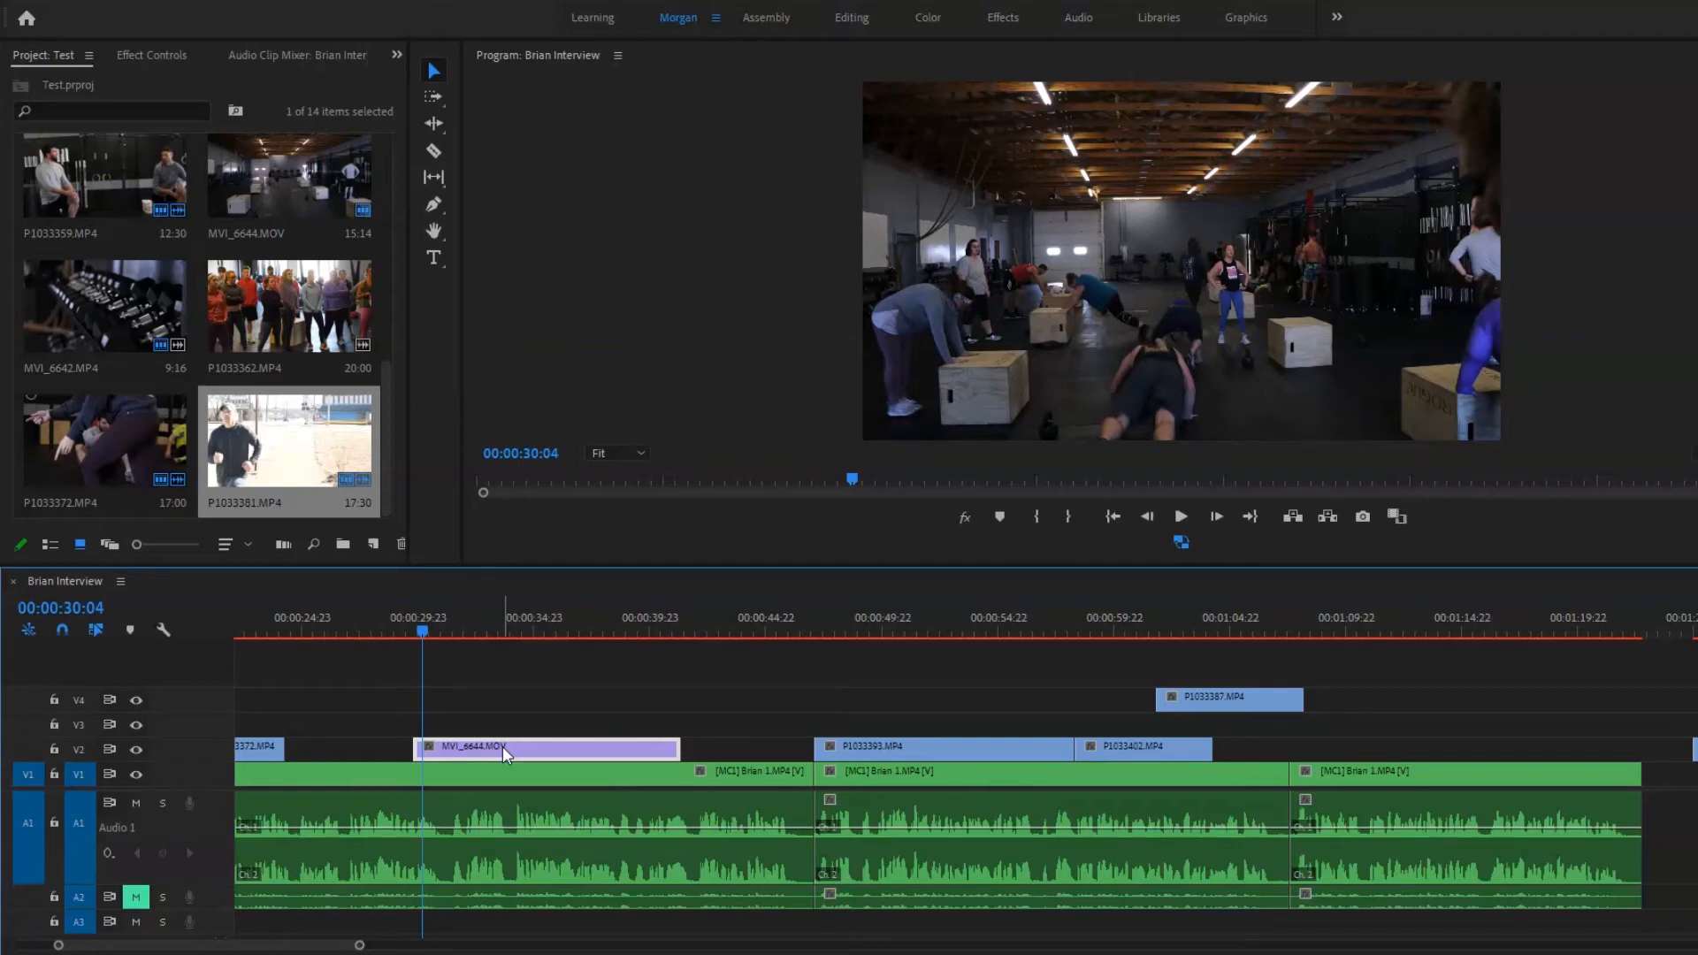
{"action": "key", "text": "space"}
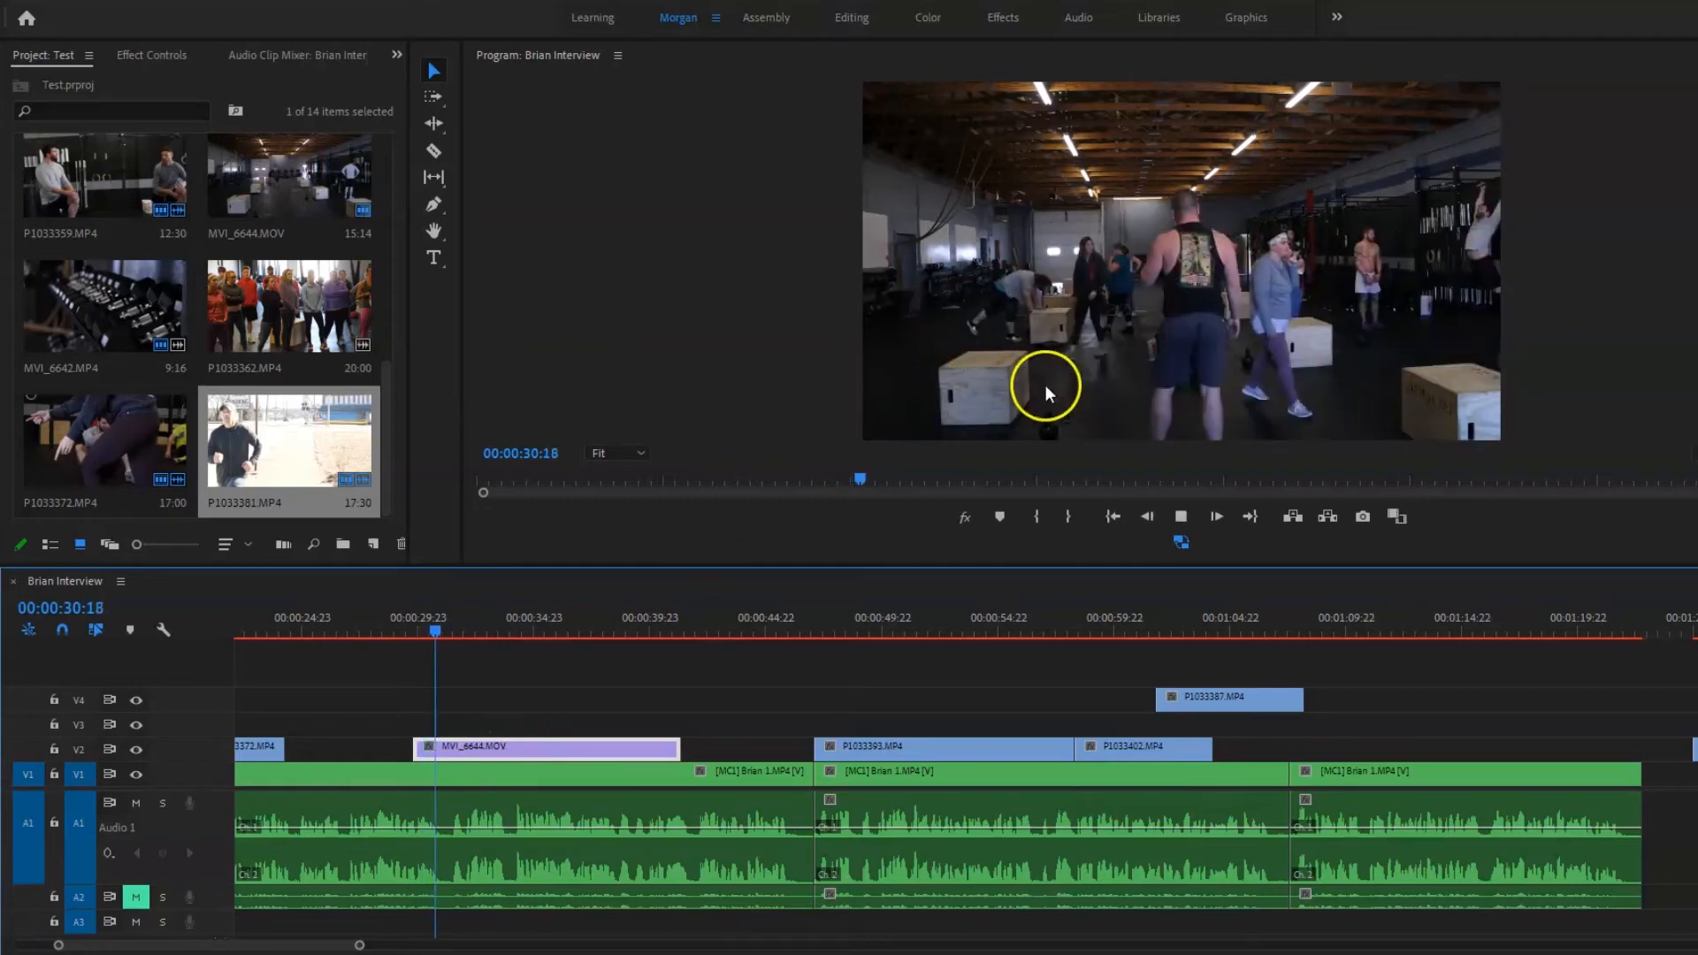
{"action": "key", "text": "space"}
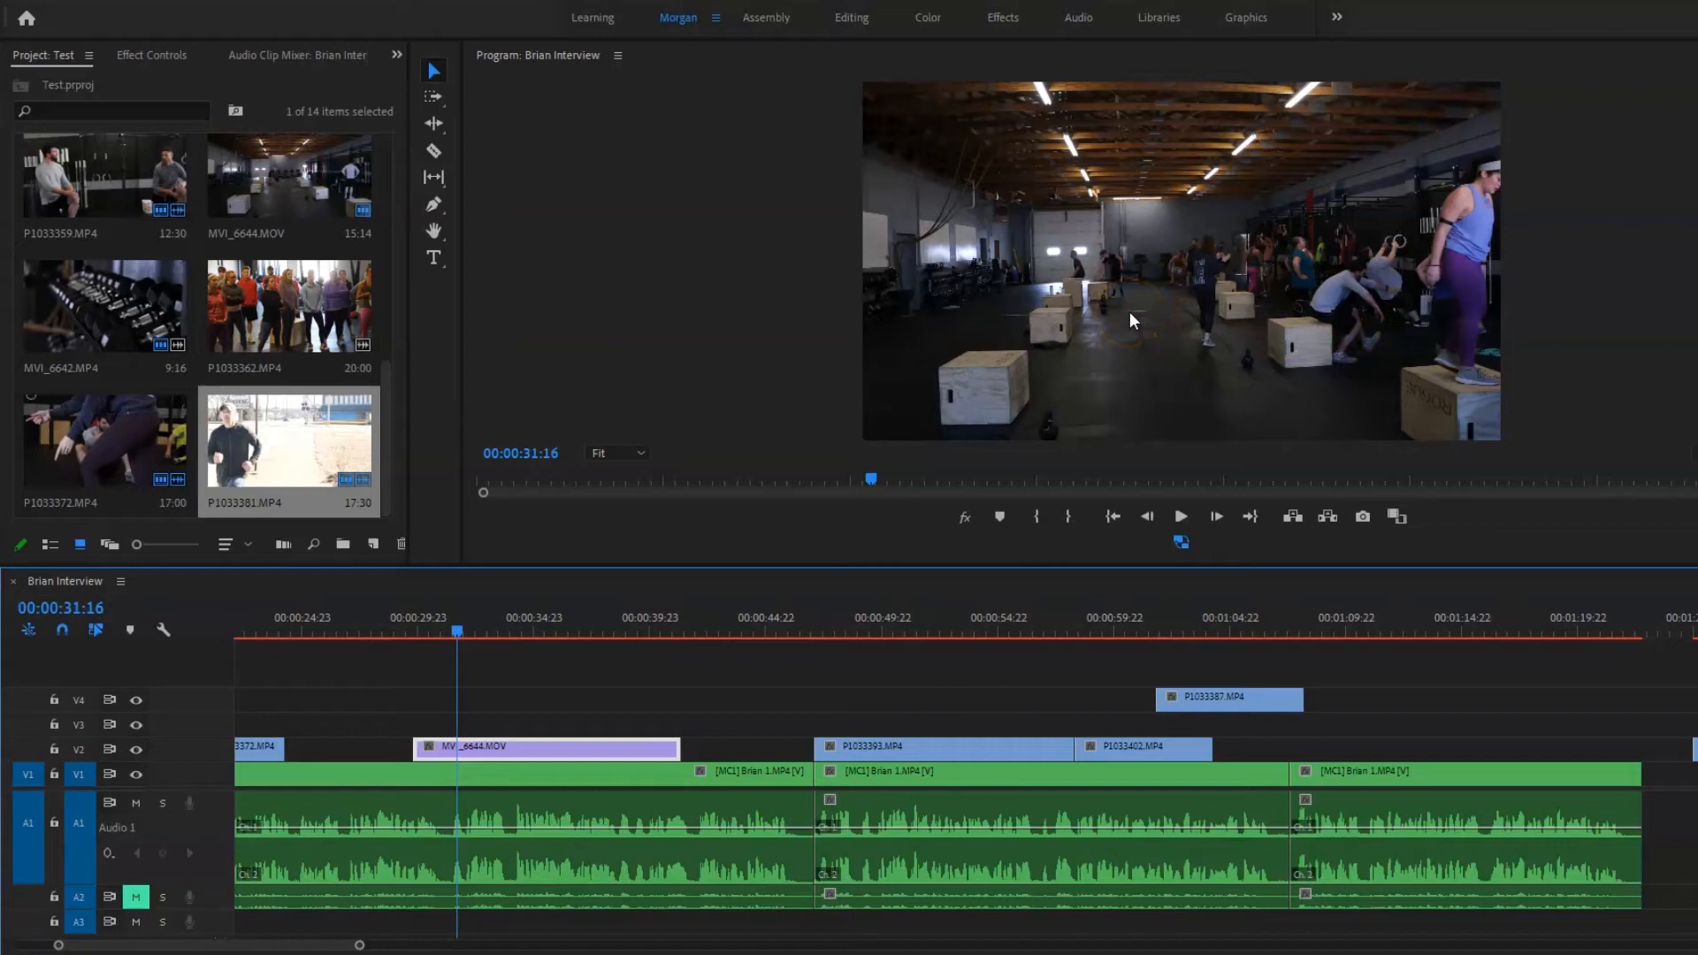
{"action": "key", "text": "space"}
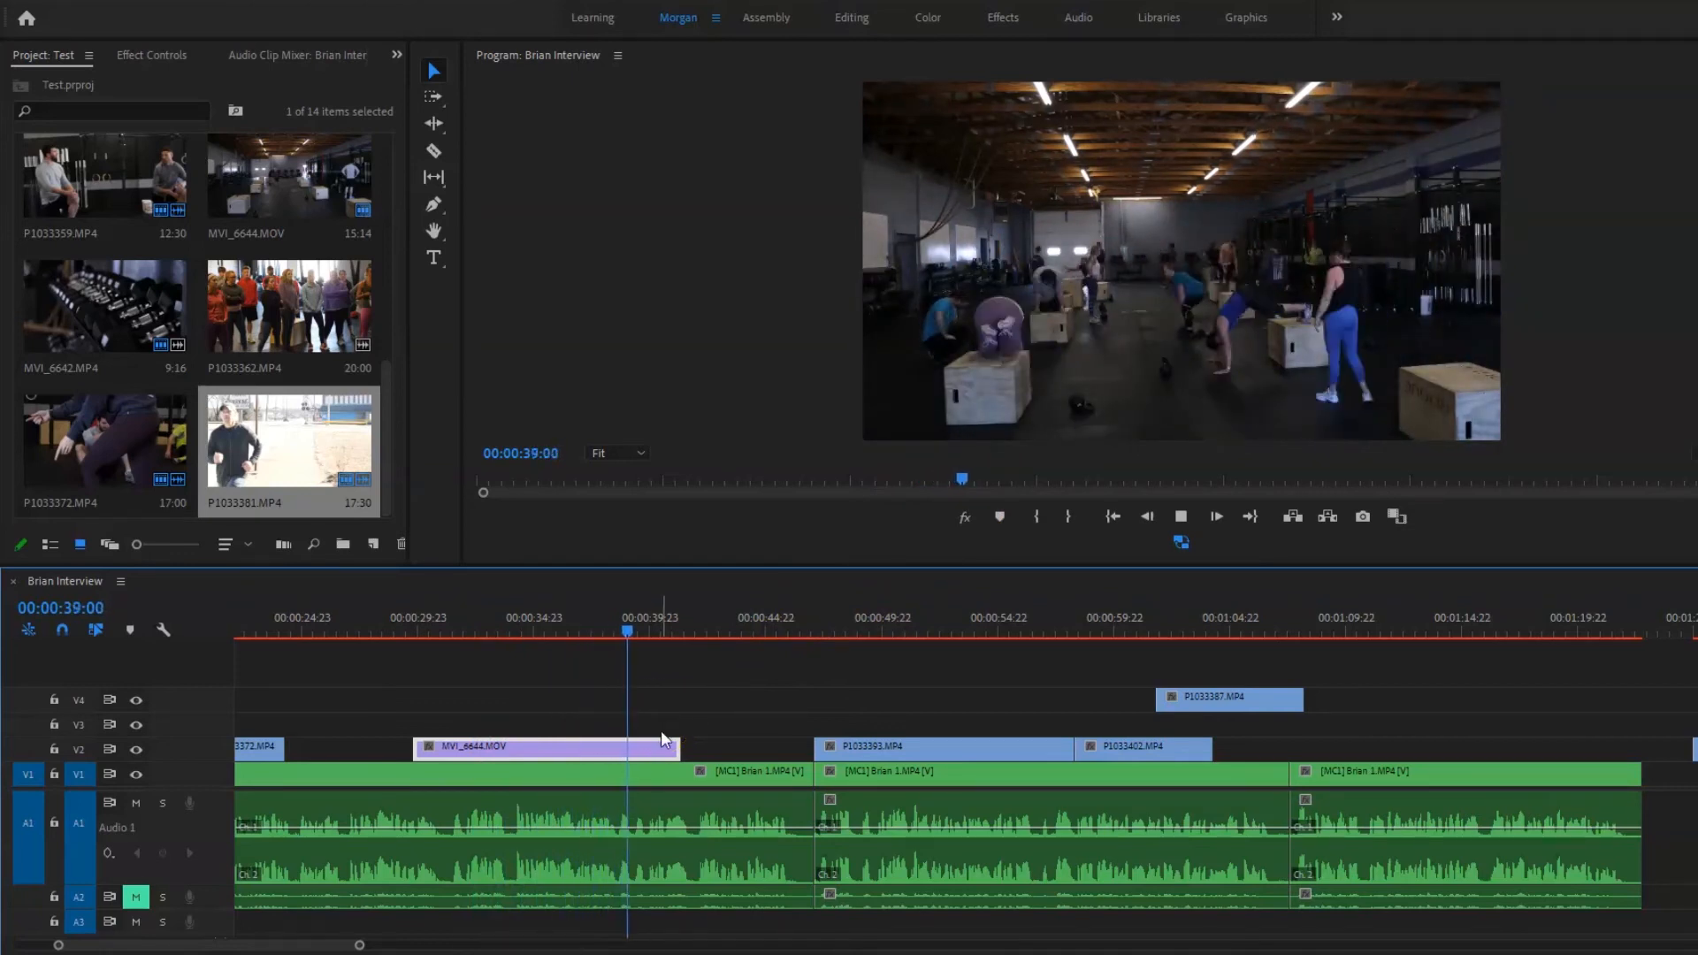
{"action": "key", "text": "space"}
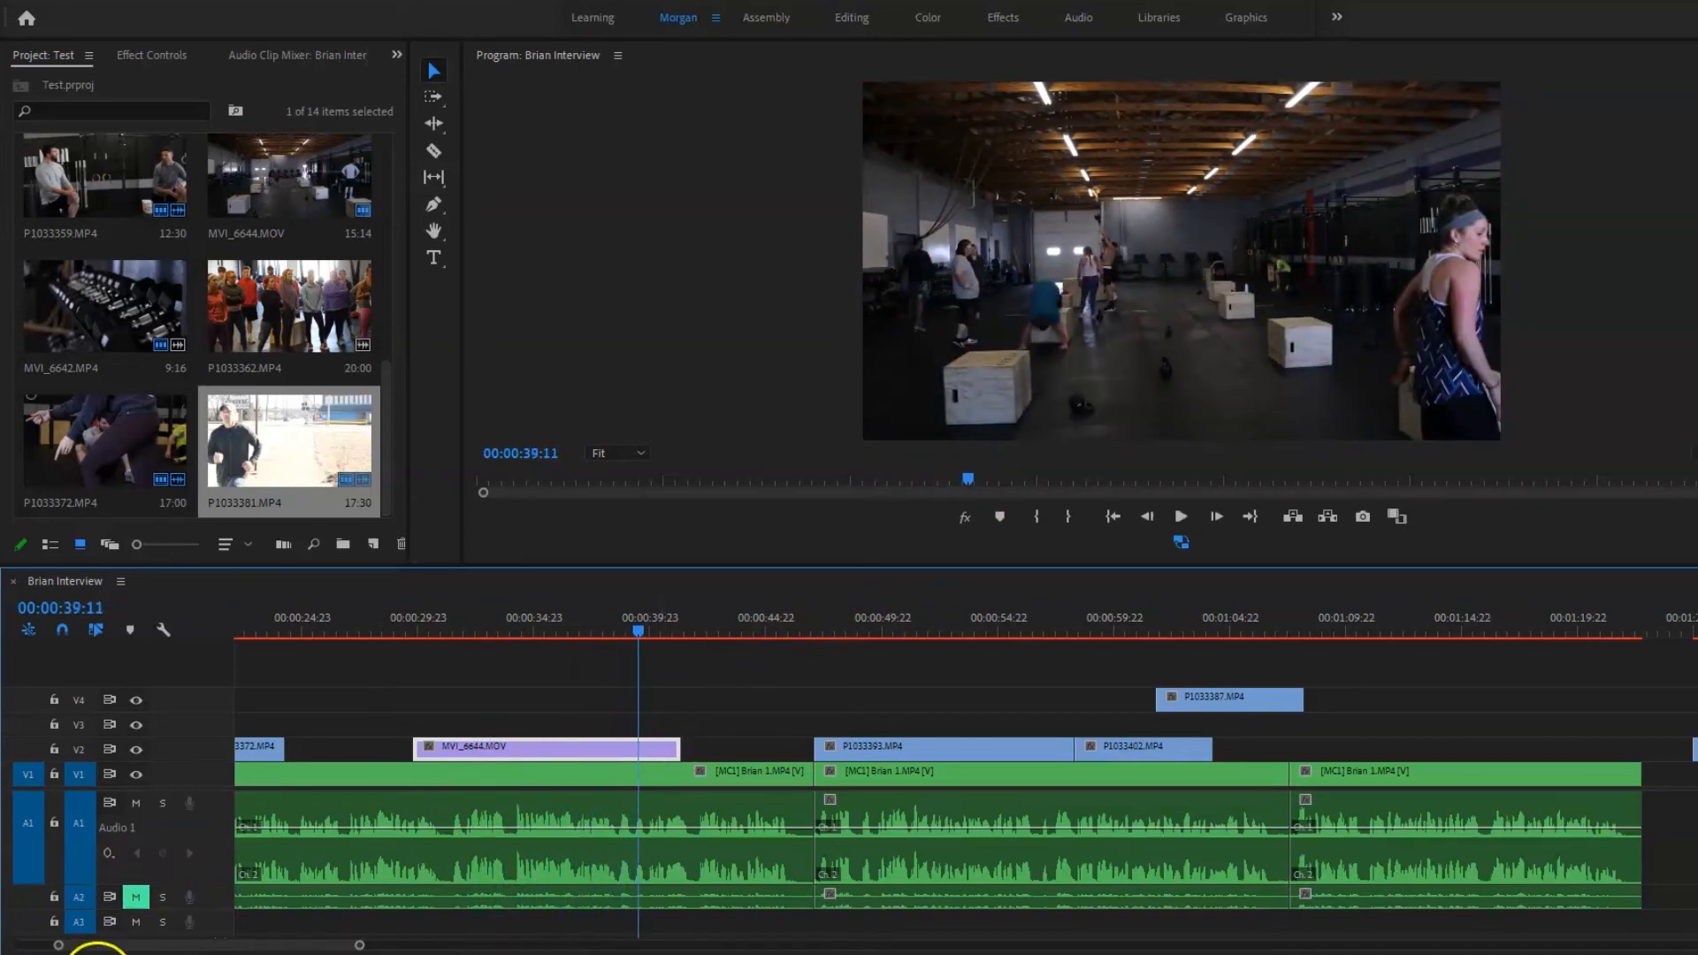
Jump to the interview cut at 00:00:47:01, where P1033393 starts, and save the project.
{"action": "scroll", "coordinate": [805, 686], "scroll_direction": "down", "scroll_amount": 1}
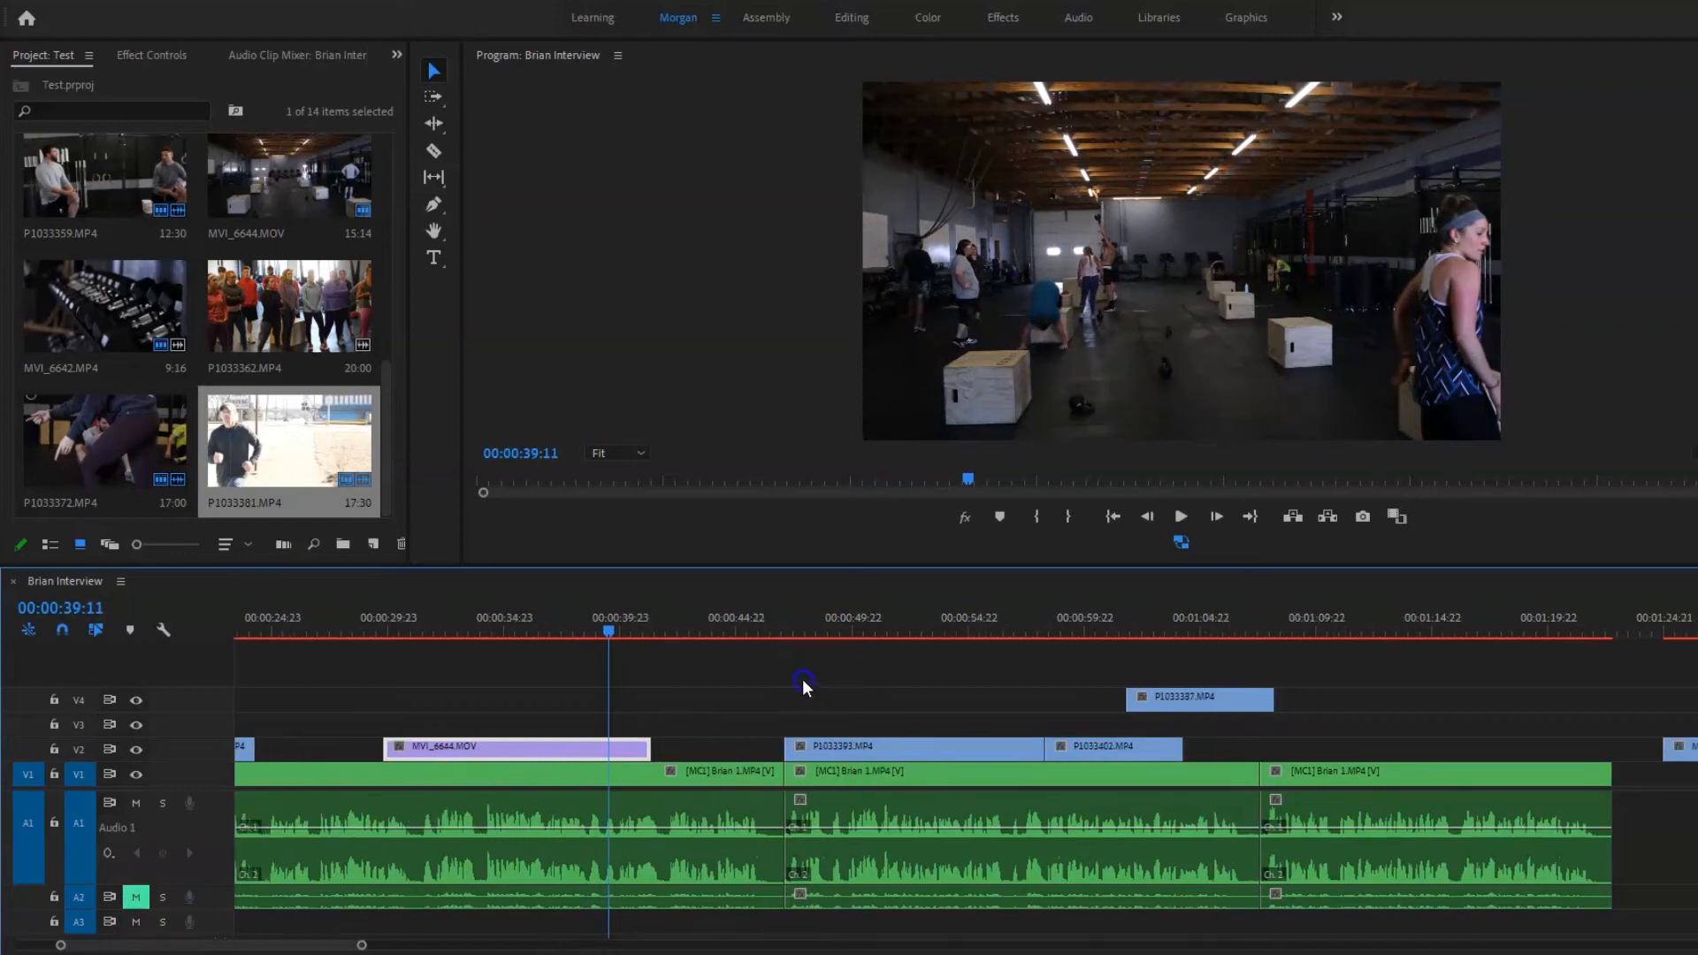
{"action": "key", "text": "Down"}
{"action": "key", "text": "Down"}
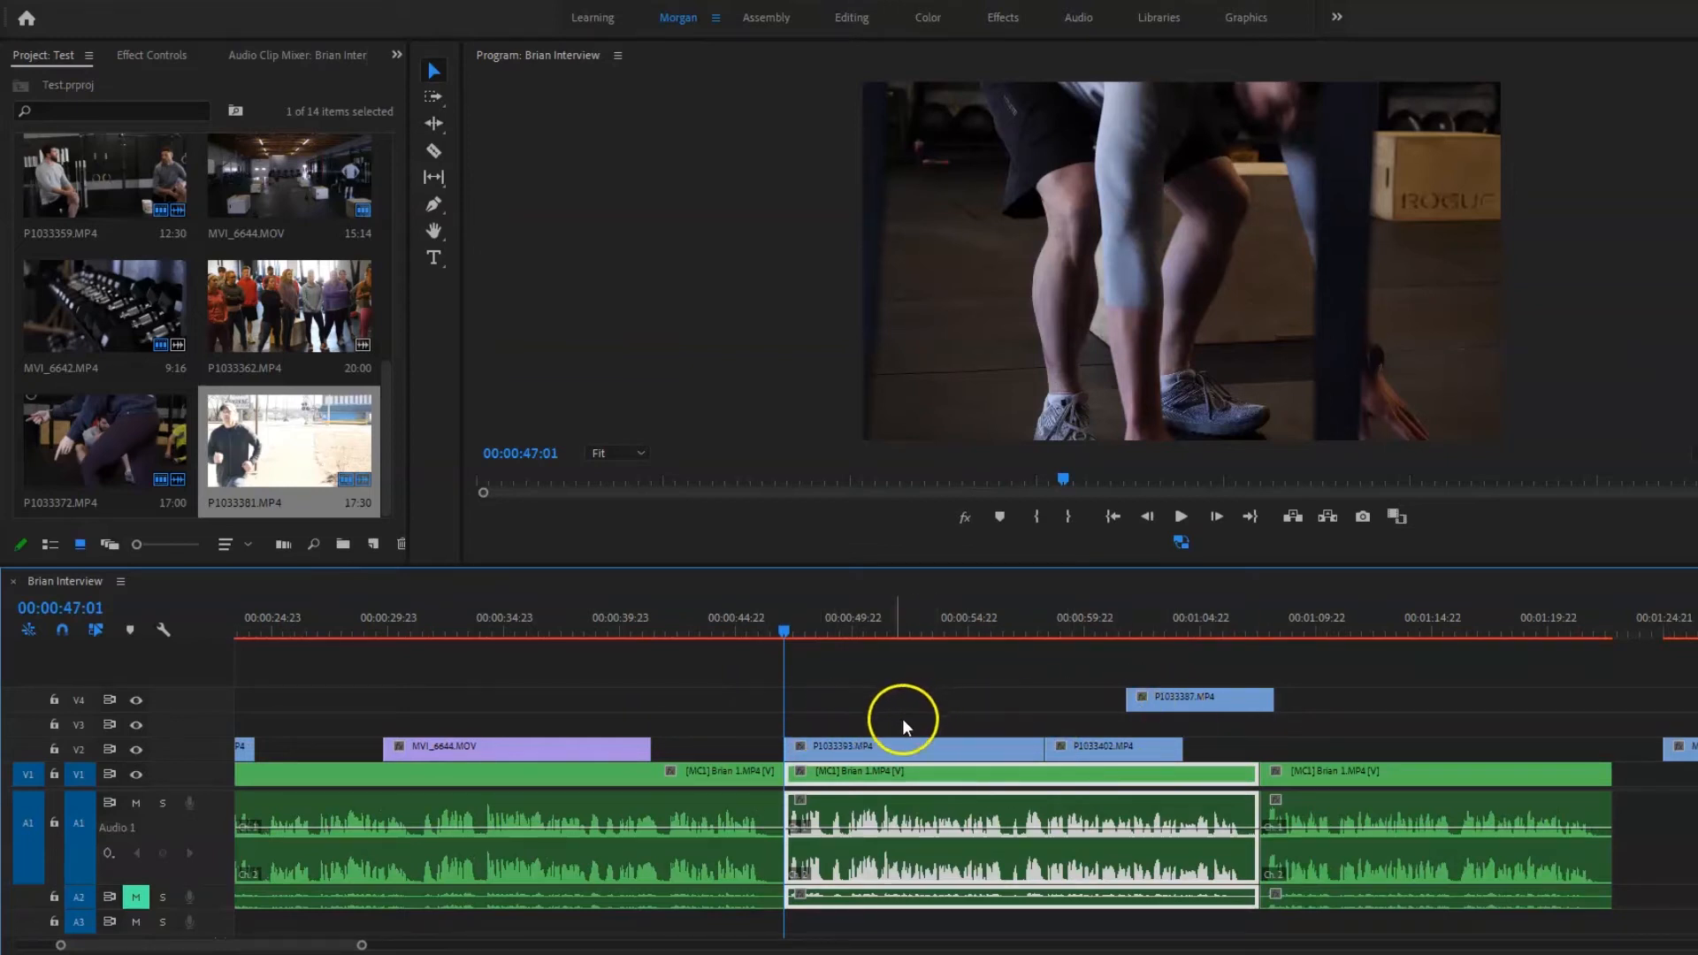
{"action": "key", "text": "ctrl+s"}
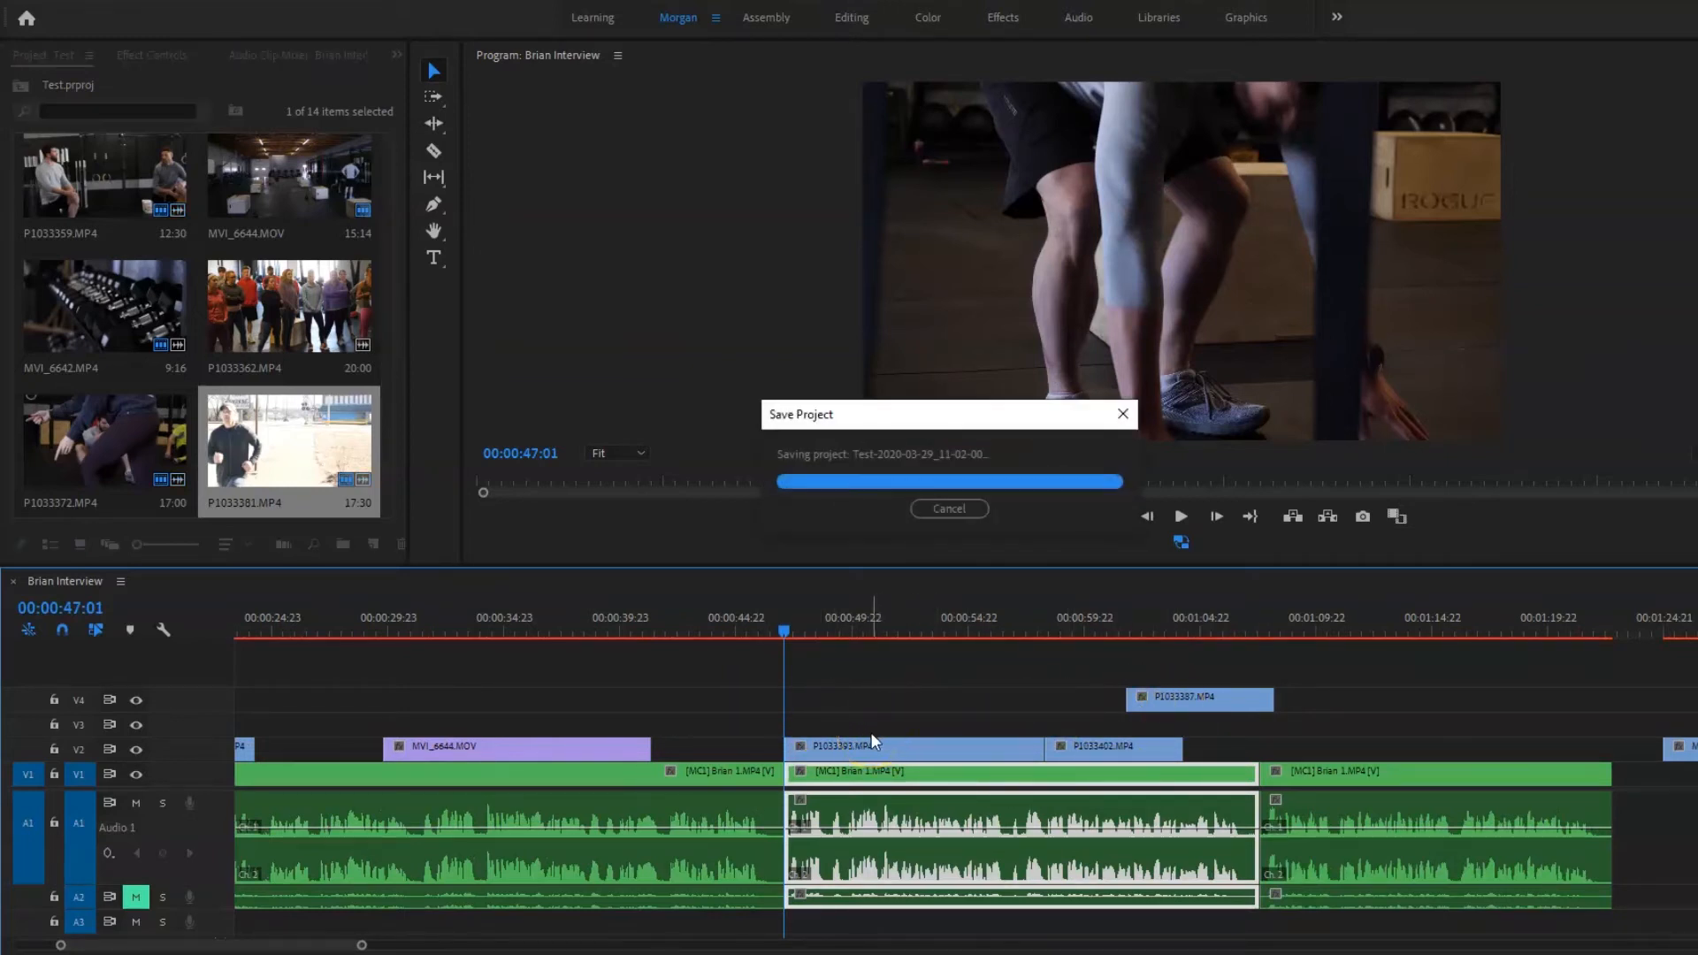
{"action": "left_click", "coordinate": [842, 722]}
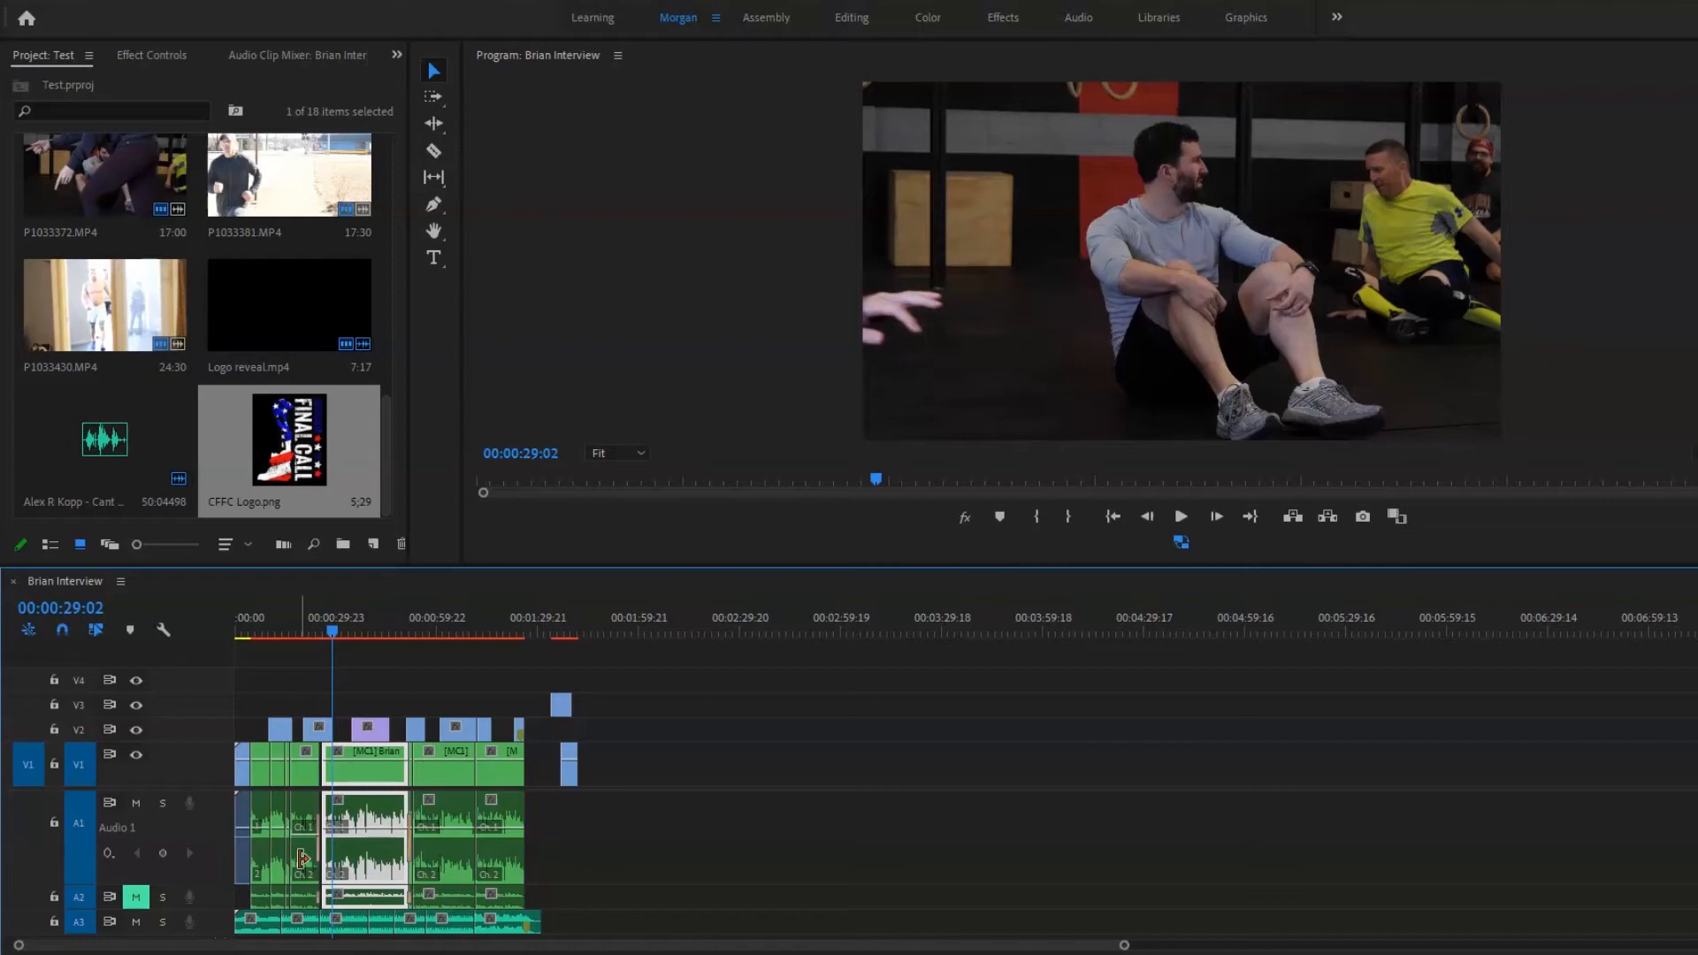
{"action": "scroll", "coordinate": [304, 796], "scroll_direction": "up", "scroll_amount": 4}
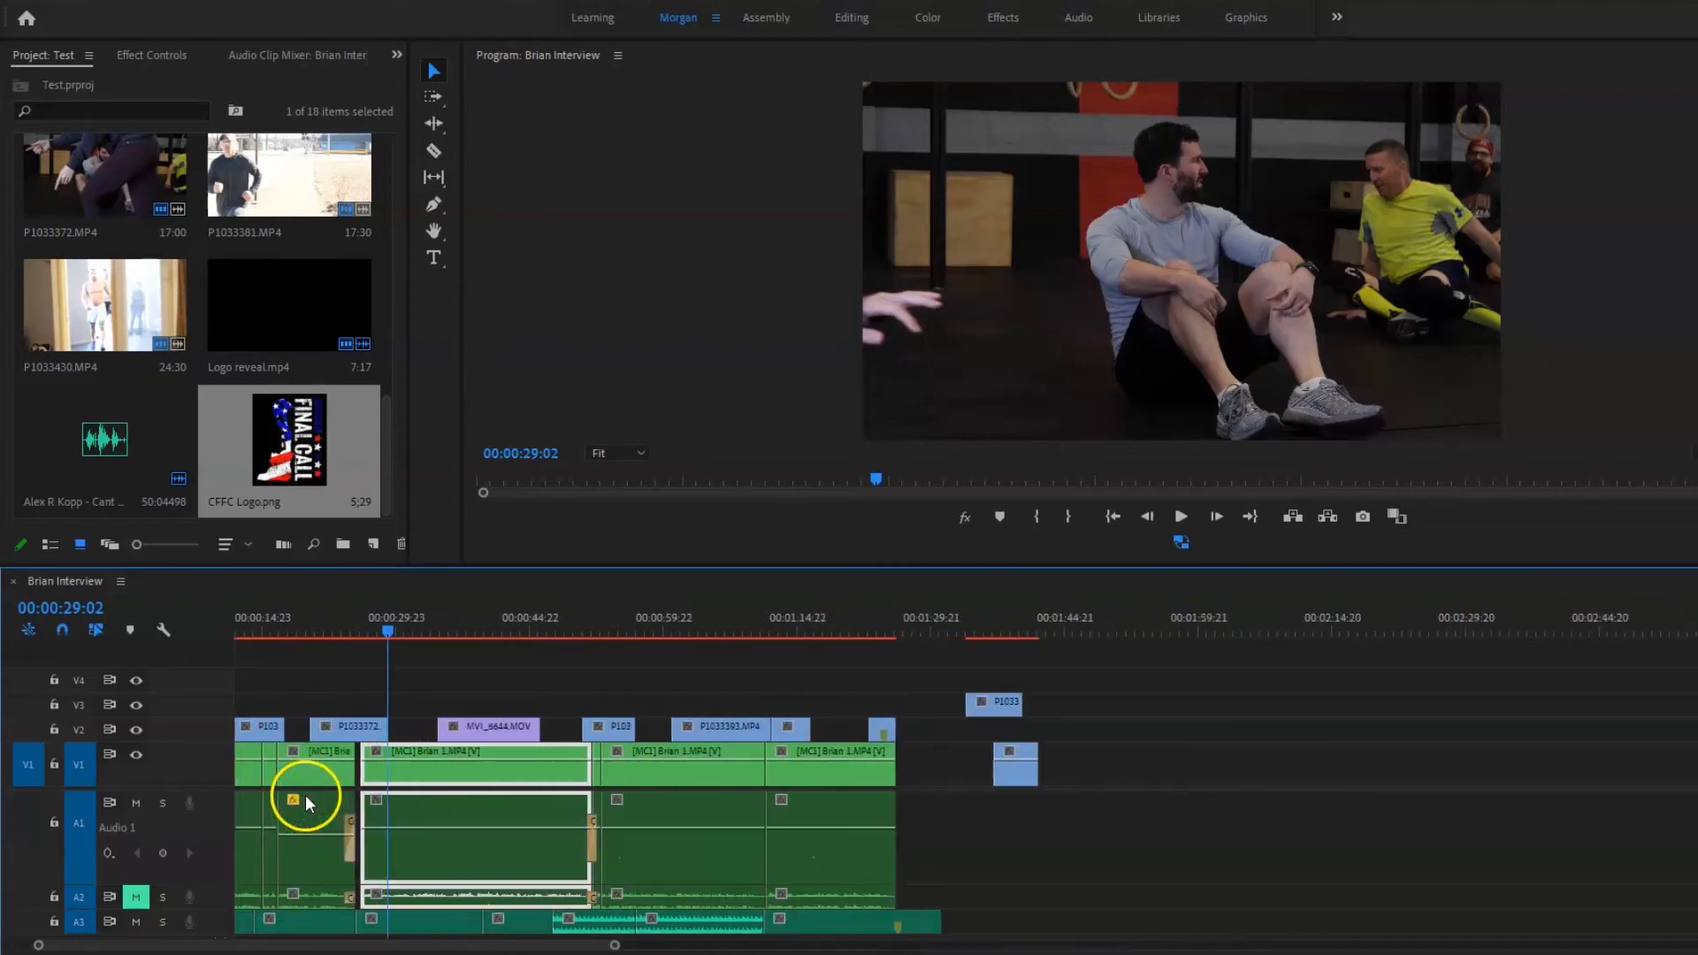
Go to 00:00:23:10 in the V2 clip P1033372 and select that clip in the Color workspace.
{"action": "scroll", "coordinate": [309, 795], "scroll_direction": "up", "scroll_amount": 4}
{"action": "scroll", "coordinate": [328, 797], "scroll_direction": "up", "scroll_amount": 3}
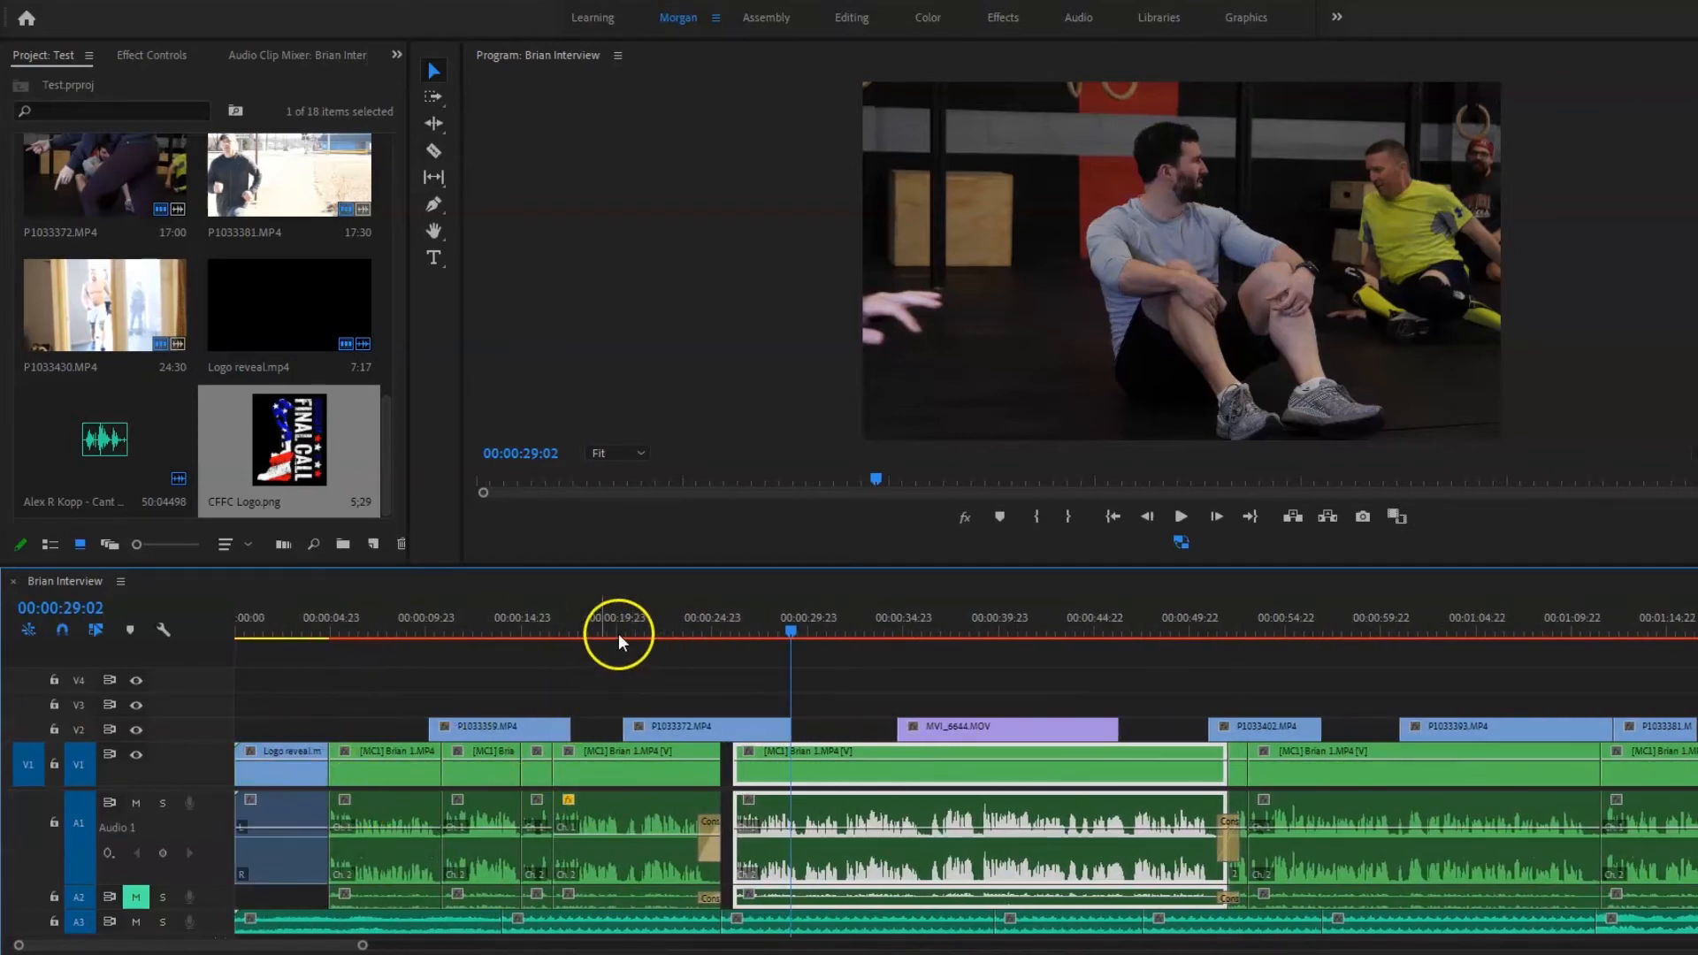
{"action": "left_click", "coordinate": [514, 618]}
{"action": "left_click", "coordinate": [593, 623]}
{"action": "left_click", "coordinate": [598, 621]}
{"action": "left_click", "coordinate": [520, 617]}
{"action": "left_click", "coordinate": [670, 610]}
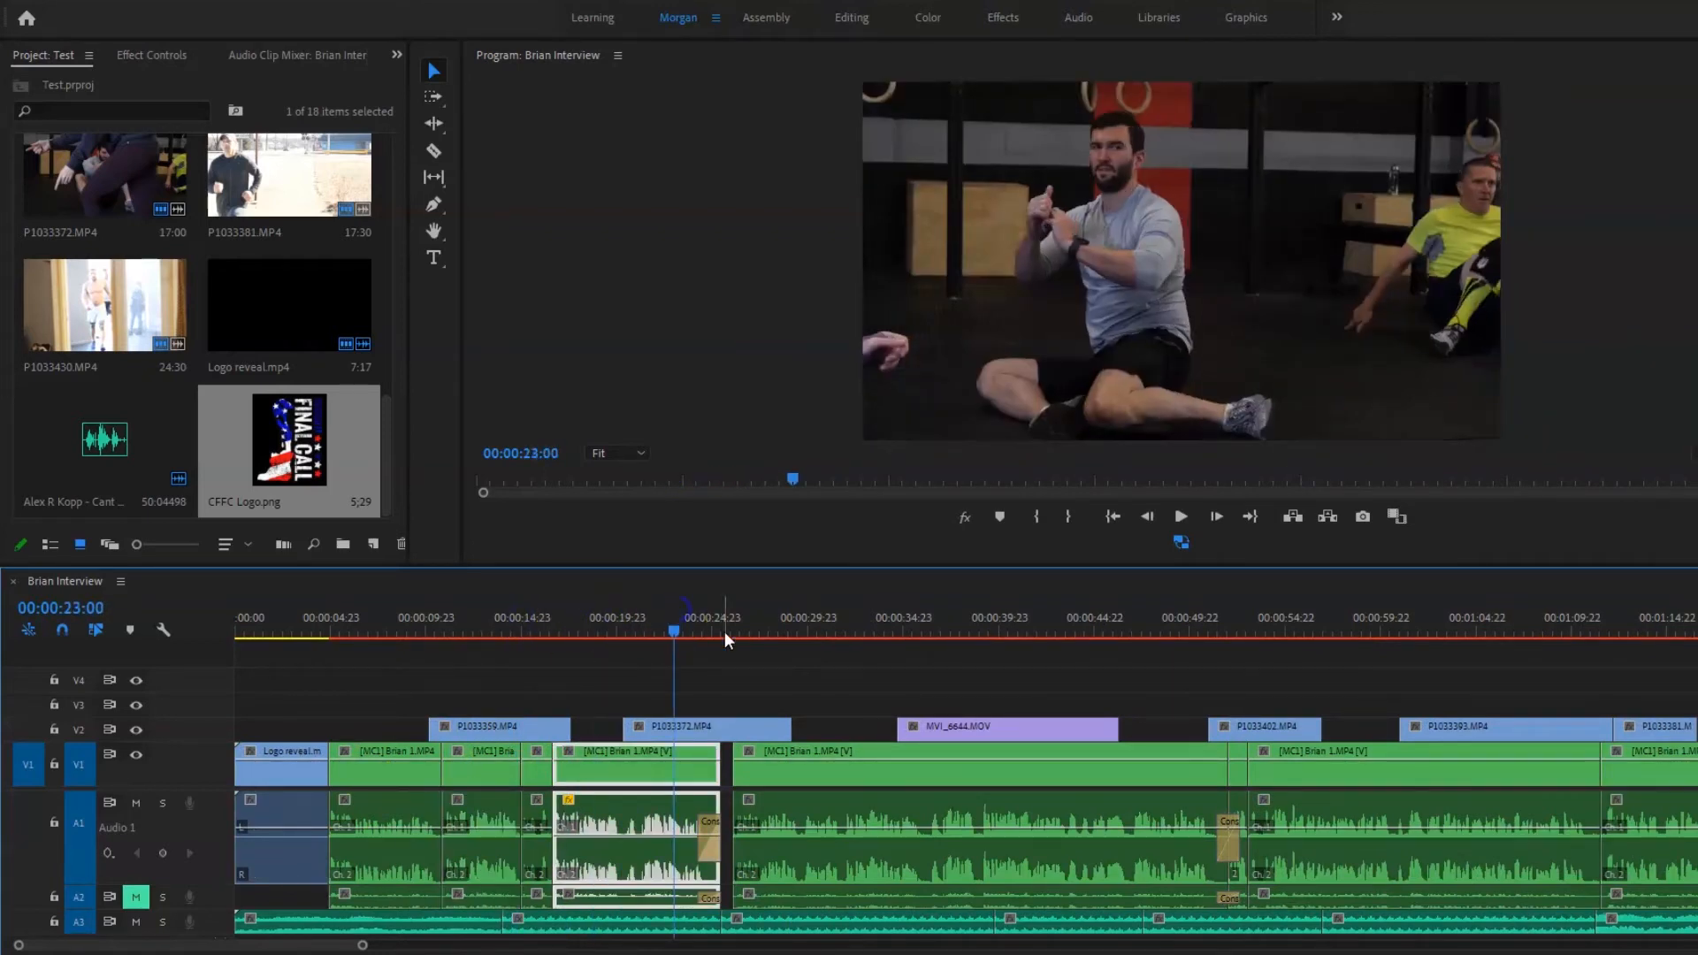
{"action": "left_click", "coordinate": [853, 618]}
{"action": "left_click_drag", "start_coordinate": [734, 618], "coordinate": [683, 619]}
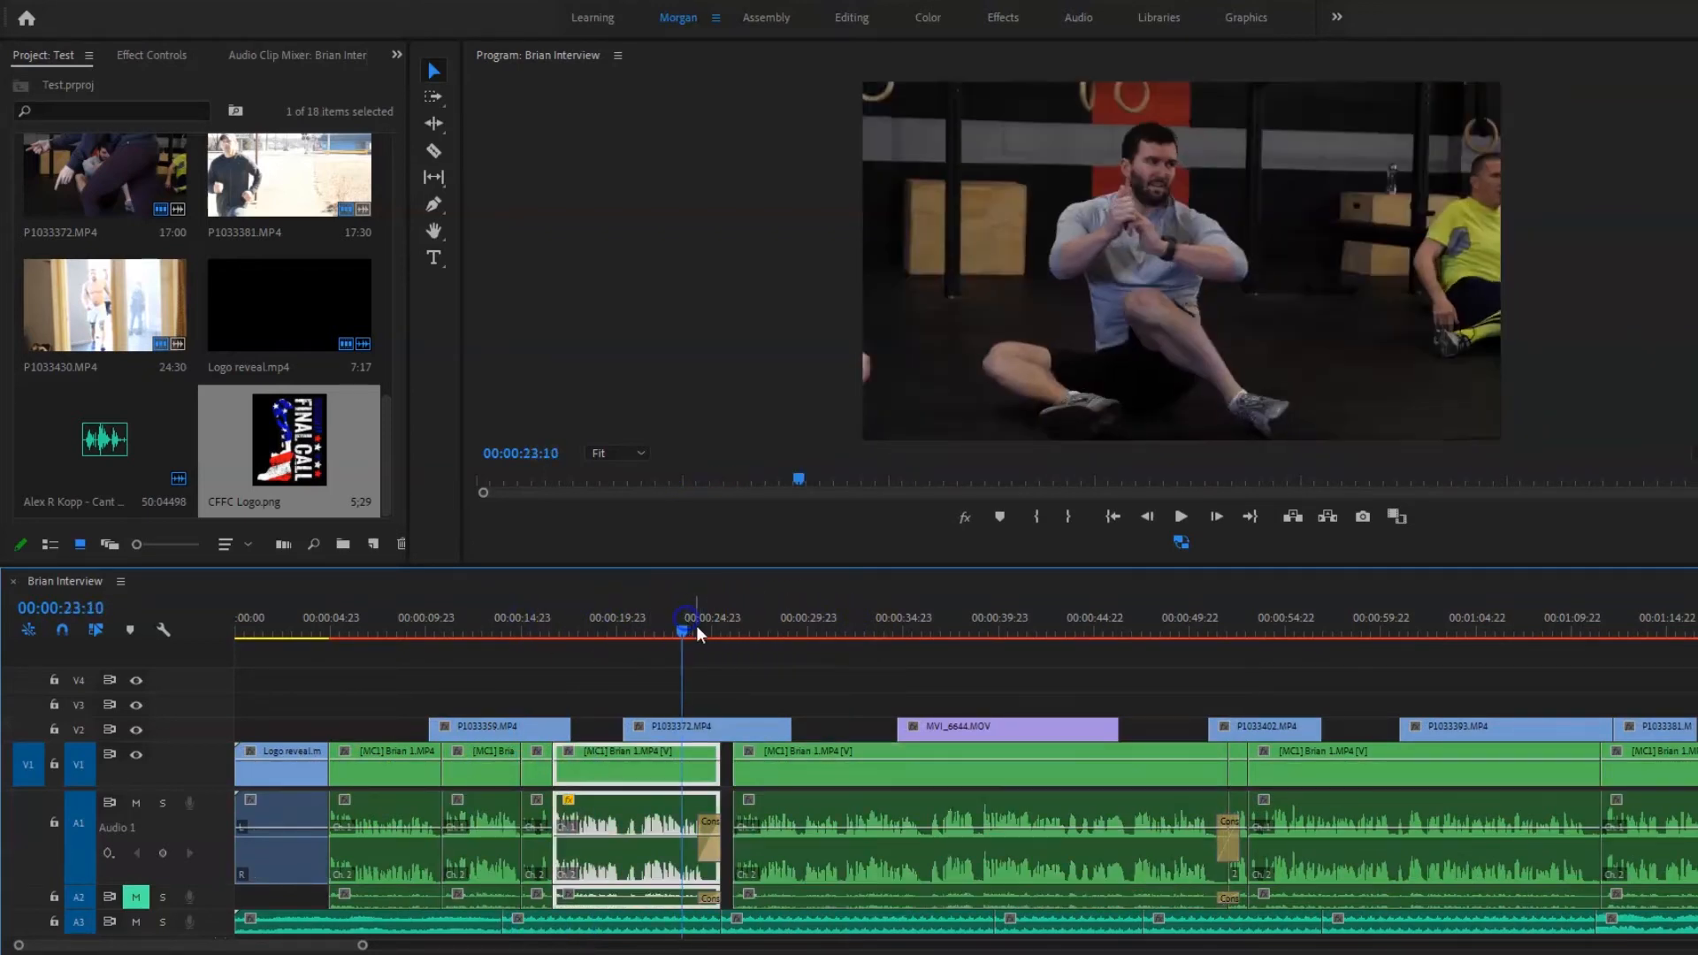
{"action": "left_click", "coordinate": [733, 724]}
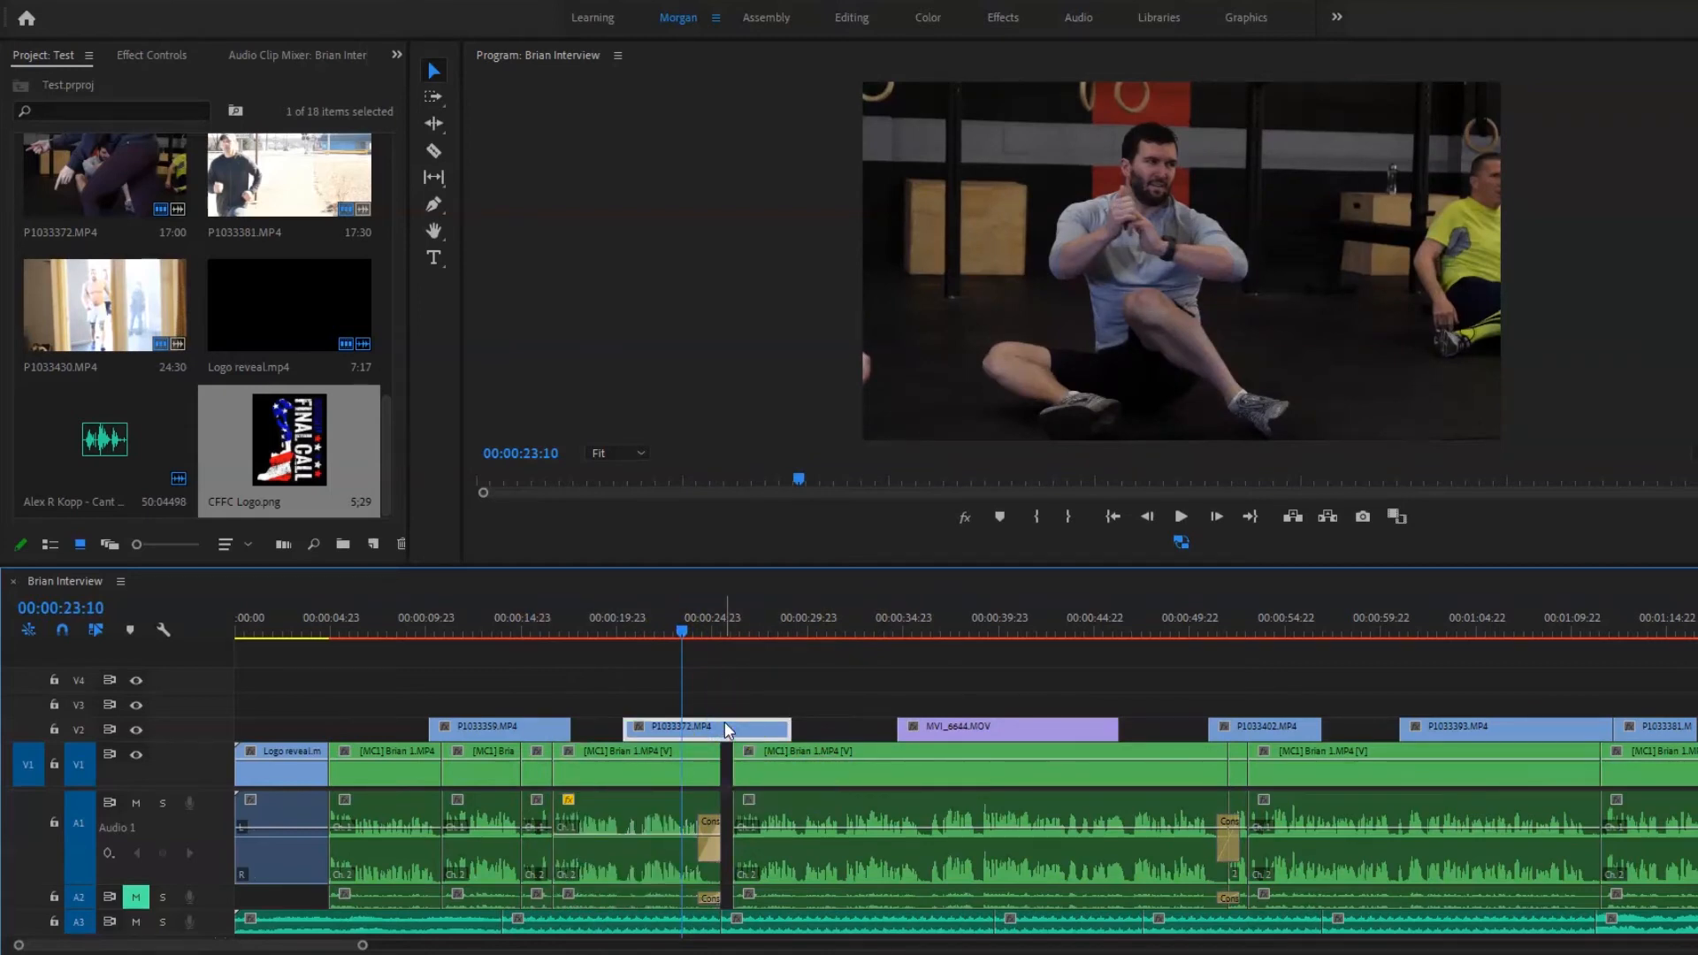
{"action": "left_click", "coordinate": [719, 726]}
{"action": "left_click", "coordinate": [925, 19]}
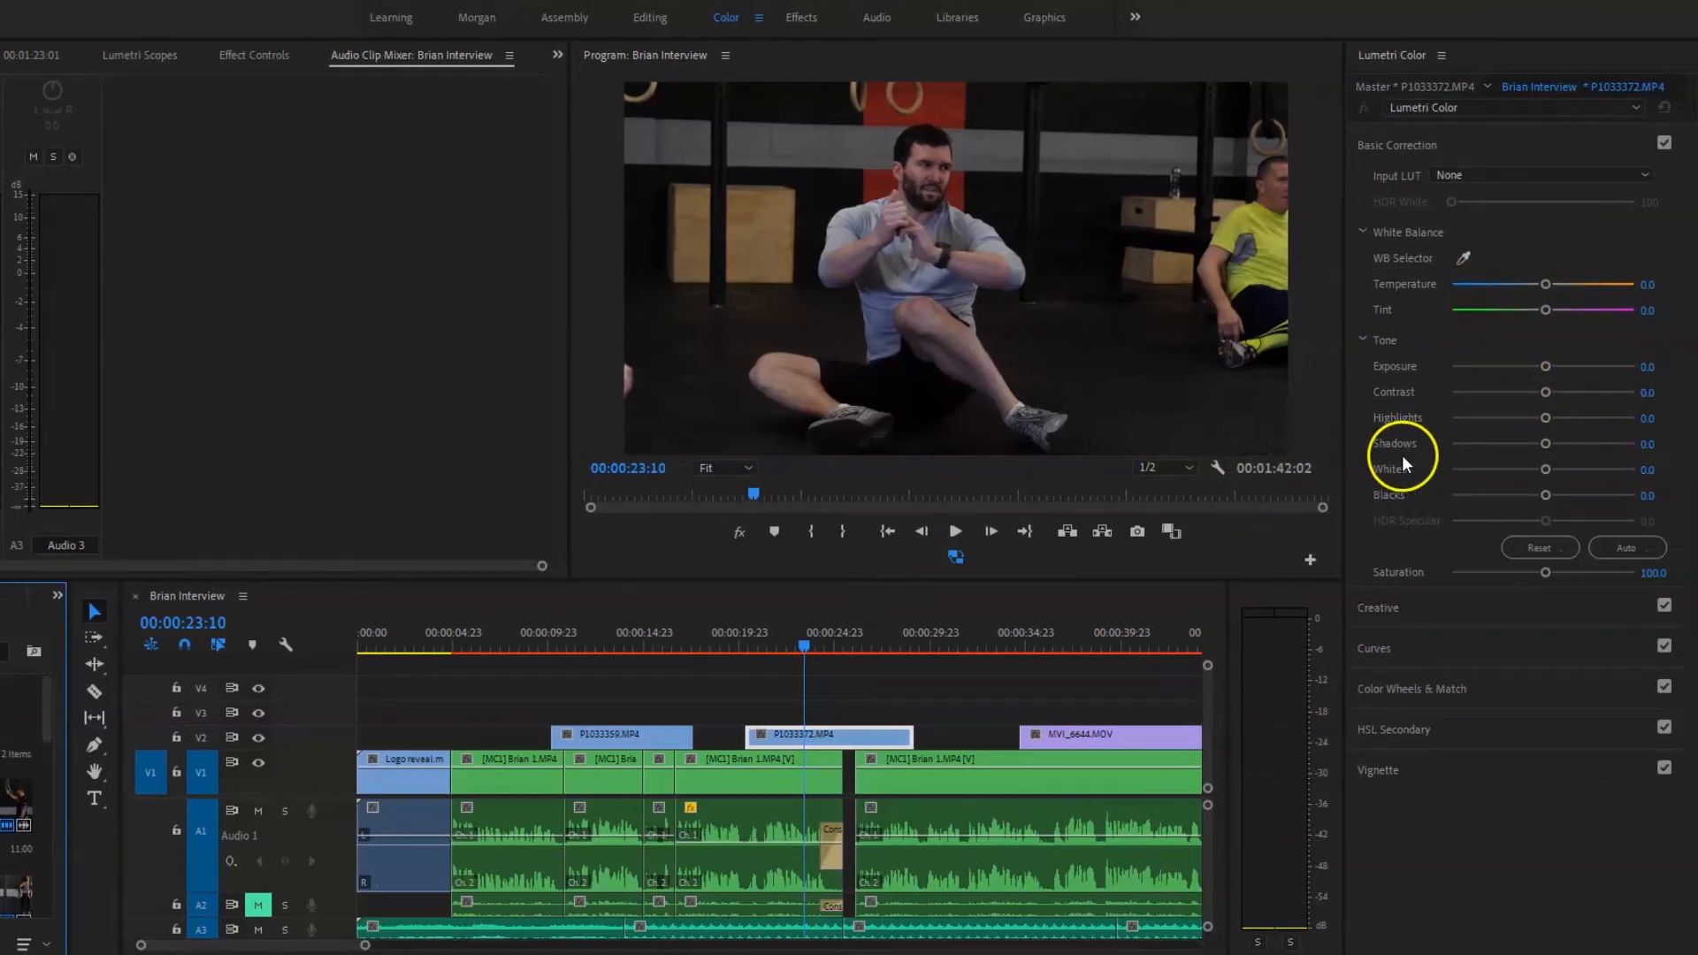
Set the Lumetri exposure of P1033372 to 1.1, trying brighter and darker extremes before settling.
{"action": "left_click_drag", "start_coordinate": [1547, 367], "coordinate": [1564, 367]}
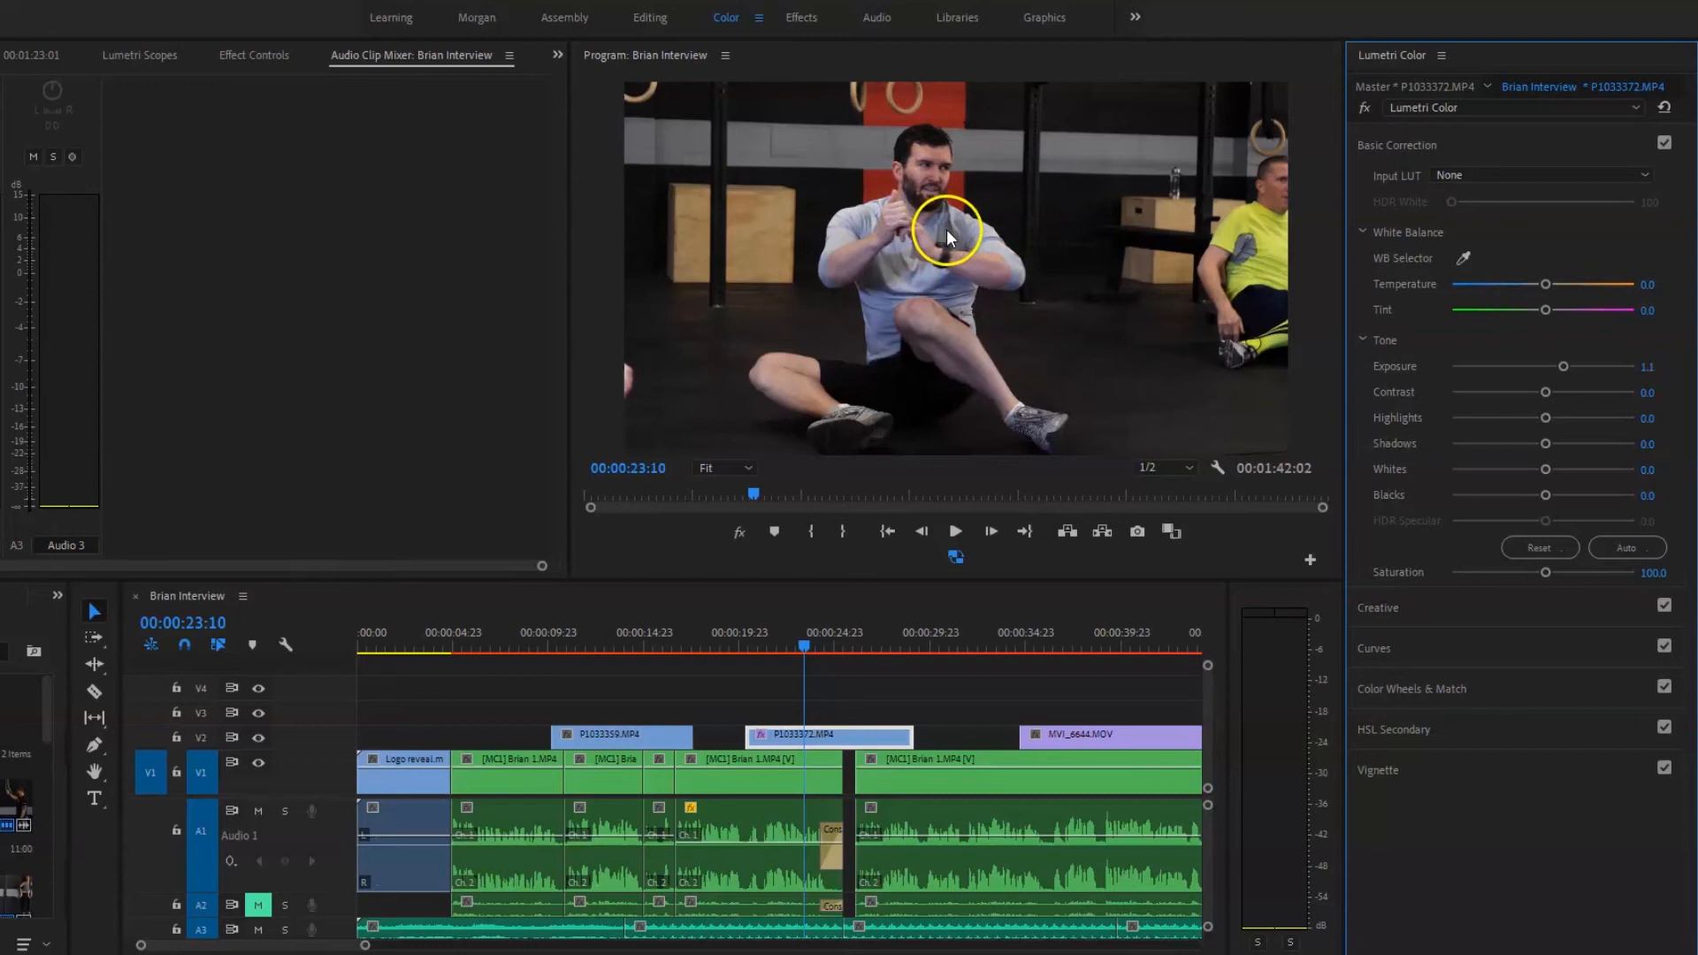
{"action": "left_click_drag", "start_coordinate": [1564, 367], "coordinate": [1630, 368]}
{"action": "left_click_drag", "start_coordinate": [1461, 374], "coordinate": [1564, 370]}
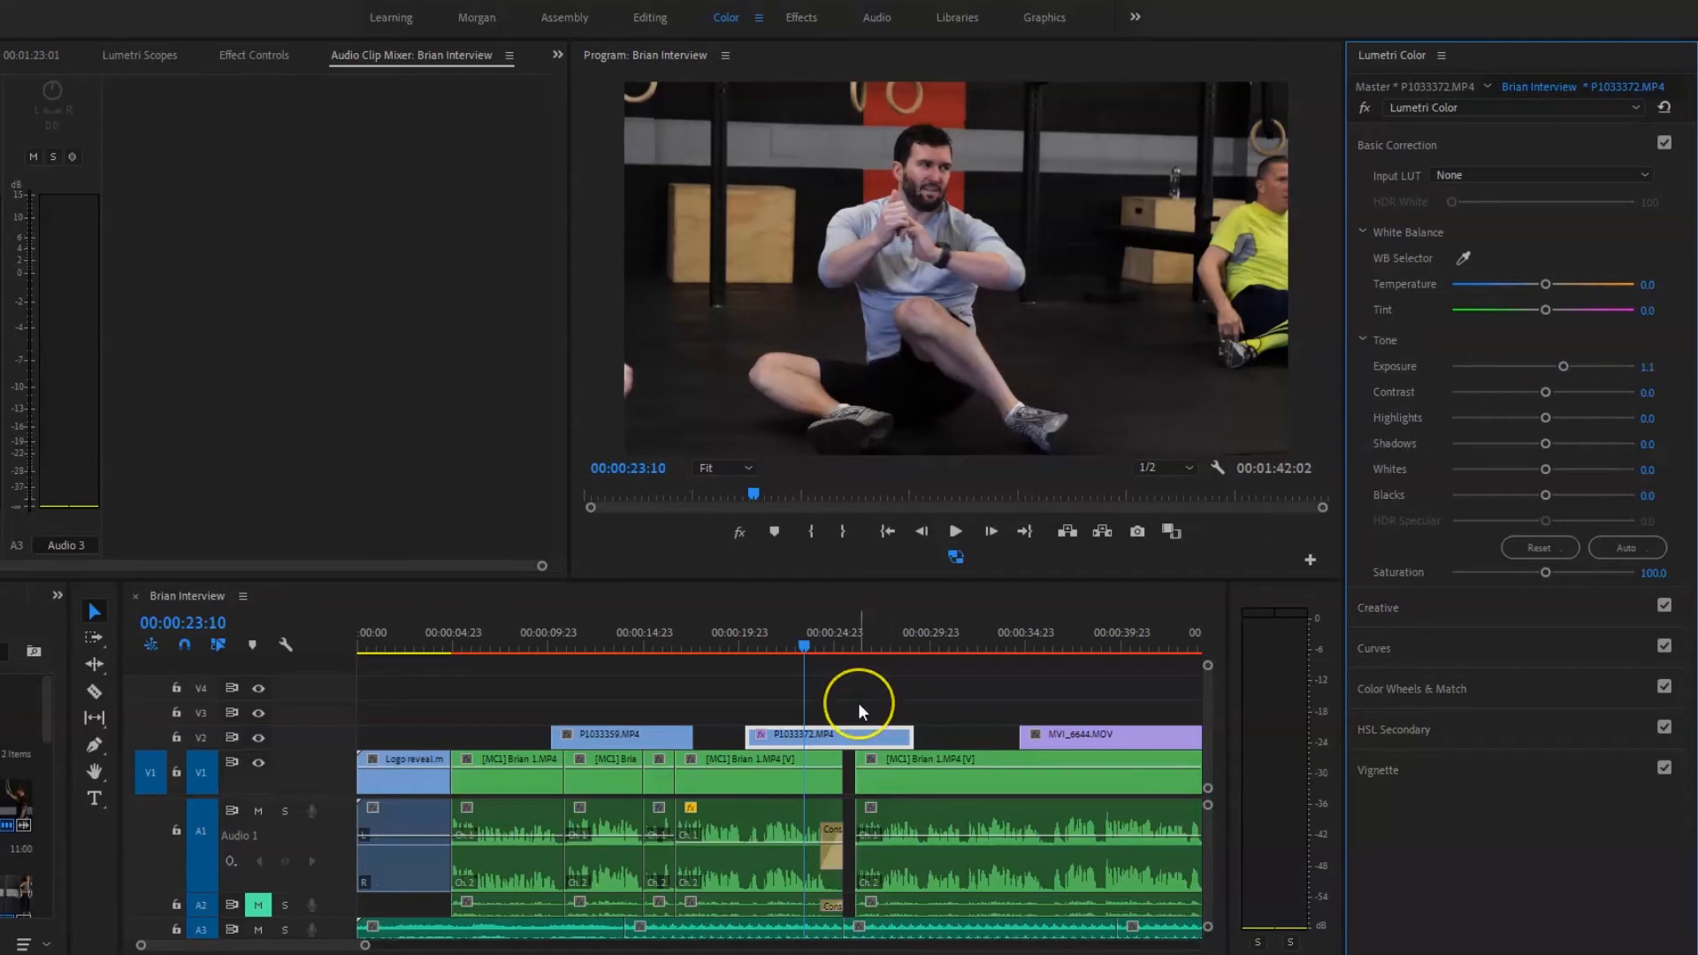
Play the transition from the interview into P1033372 up to 00:00:20:21, and mute the music on A3.
{"action": "left_click_drag", "start_coordinate": [761, 632], "coordinate": [736, 629]}
{"action": "key", "text": "space"}
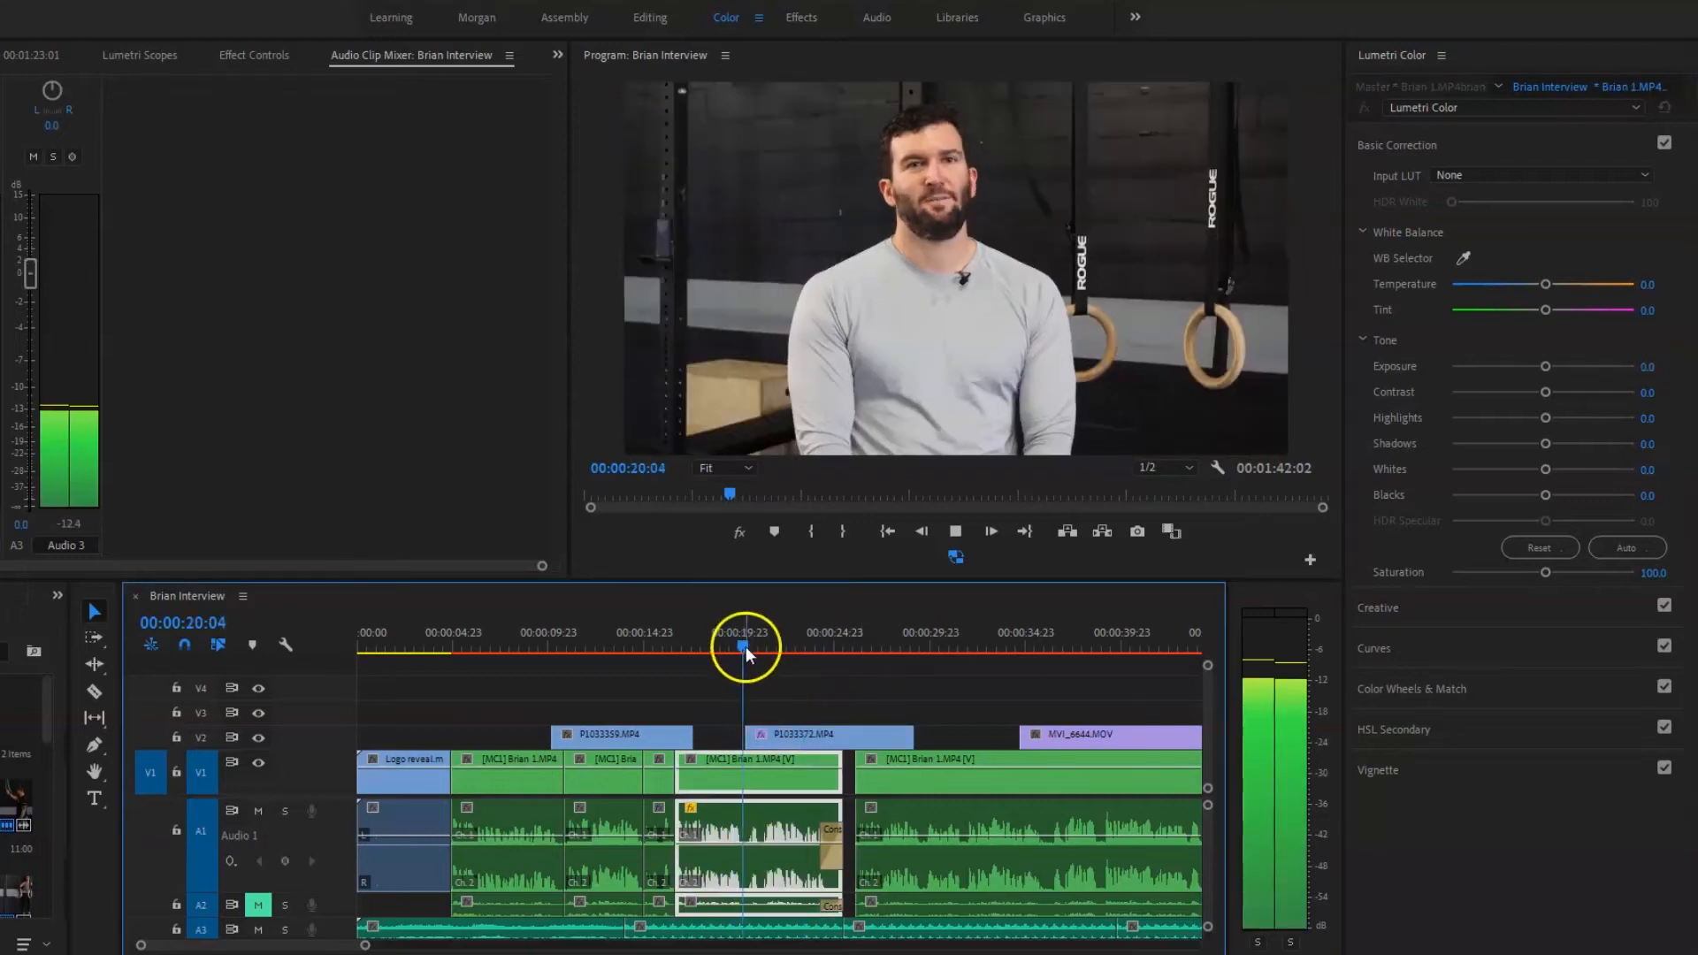
{"action": "key", "text": "space"}
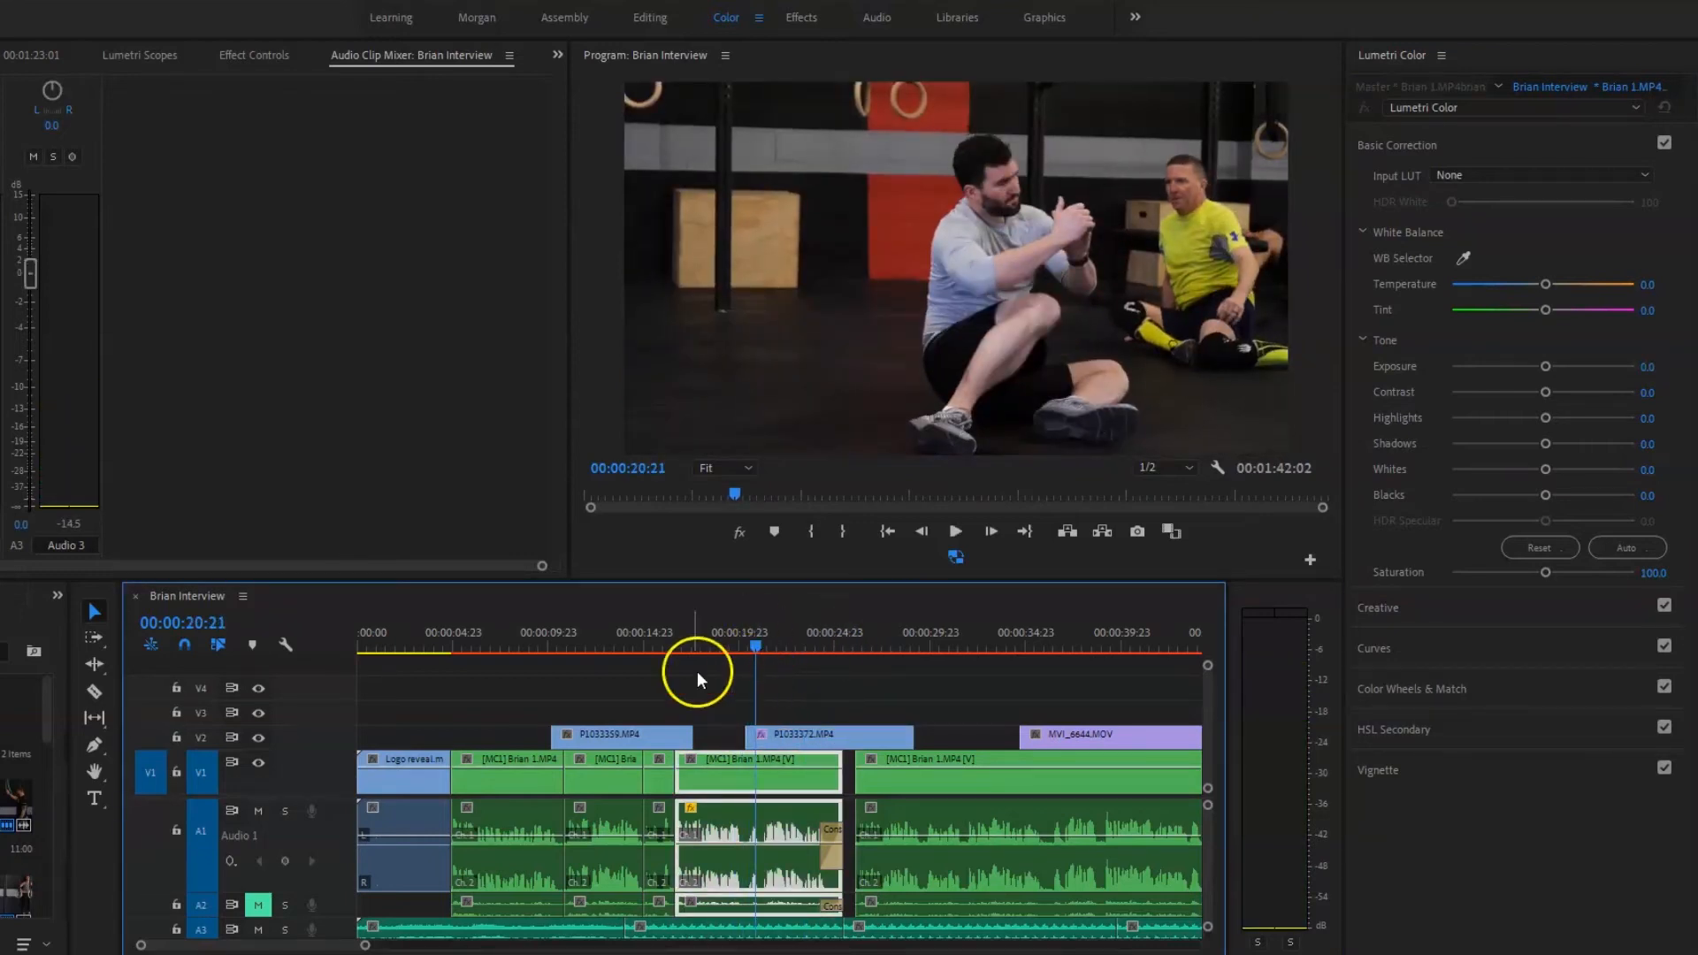
{"action": "left_click", "coordinate": [258, 930]}
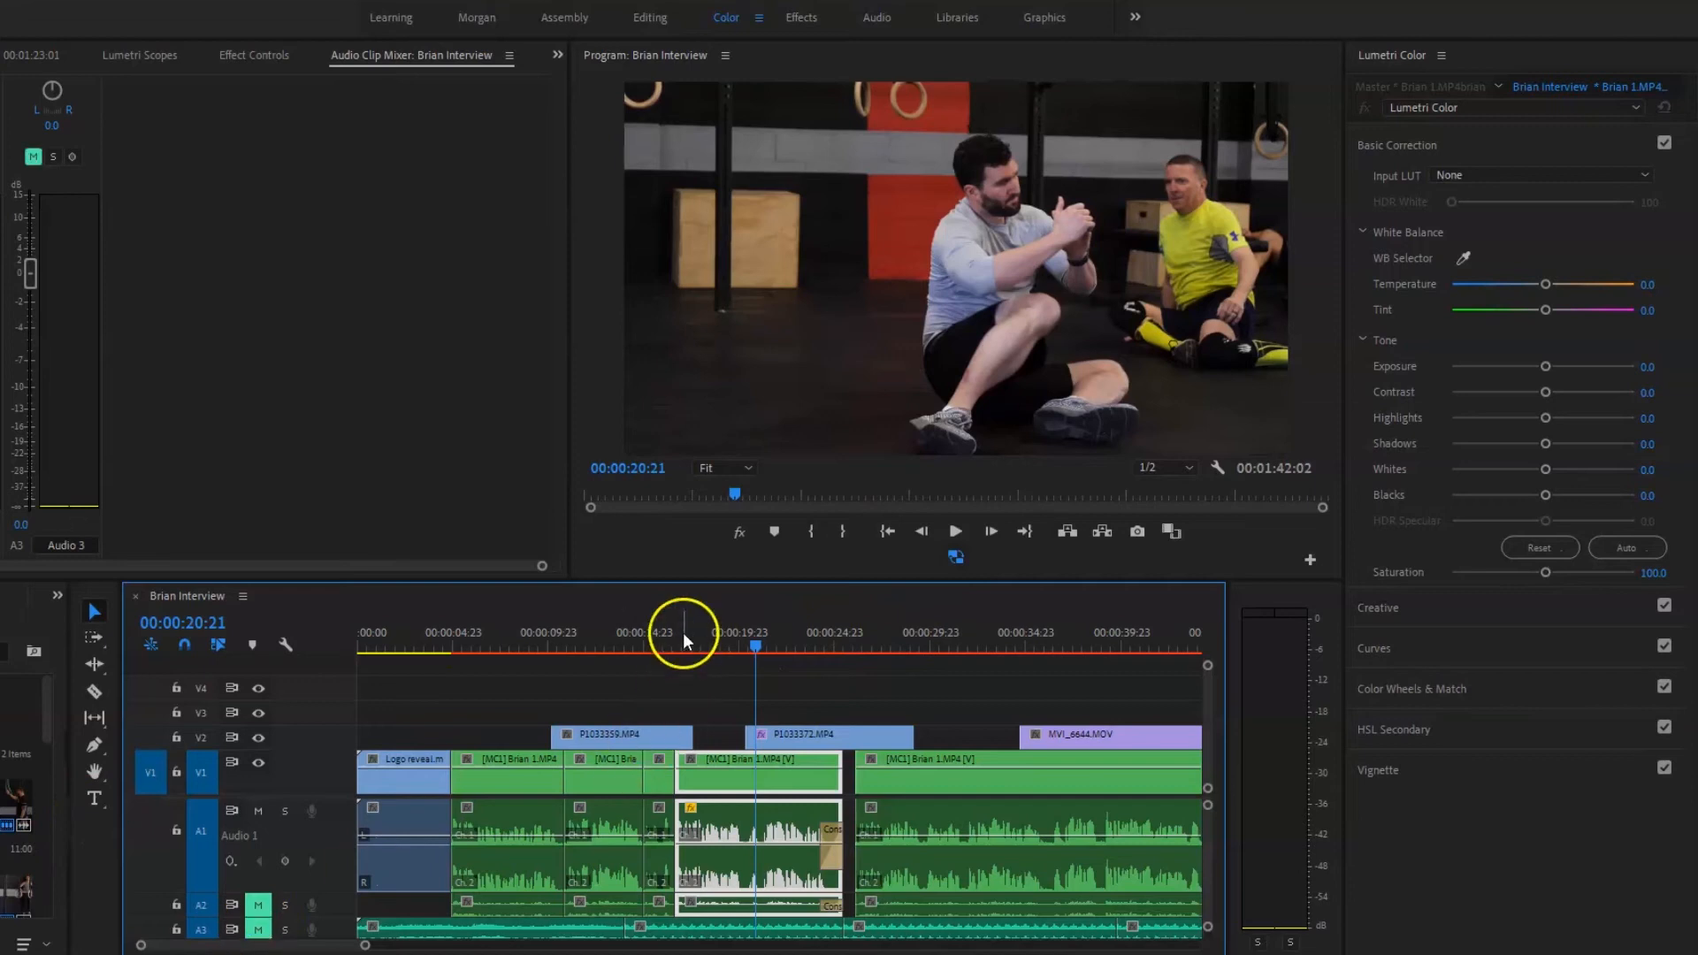
Raise the exposure of P1033359 slightly, using the frame at 00:00:14:13 as reference.
{"action": "left_click_drag", "start_coordinate": [683, 633], "coordinate": [635, 631]}
{"action": "key", "text": "backslash"}
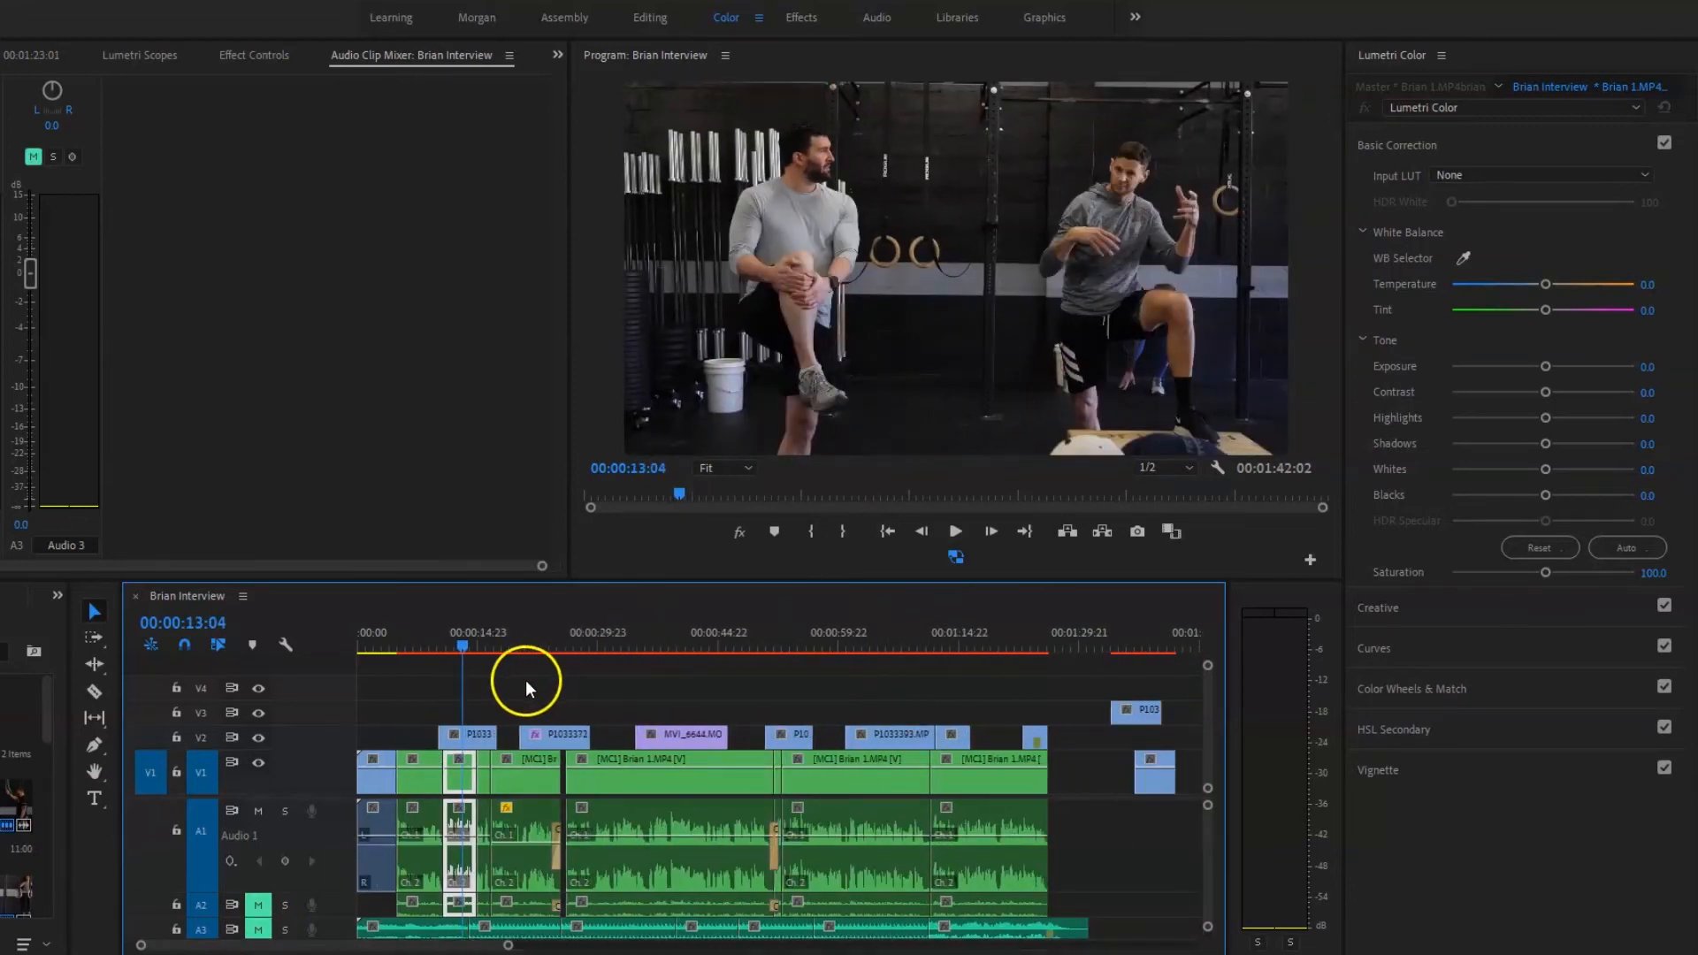
{"action": "left_click", "coordinate": [476, 627]}
{"action": "left_click", "coordinate": [479, 736]}
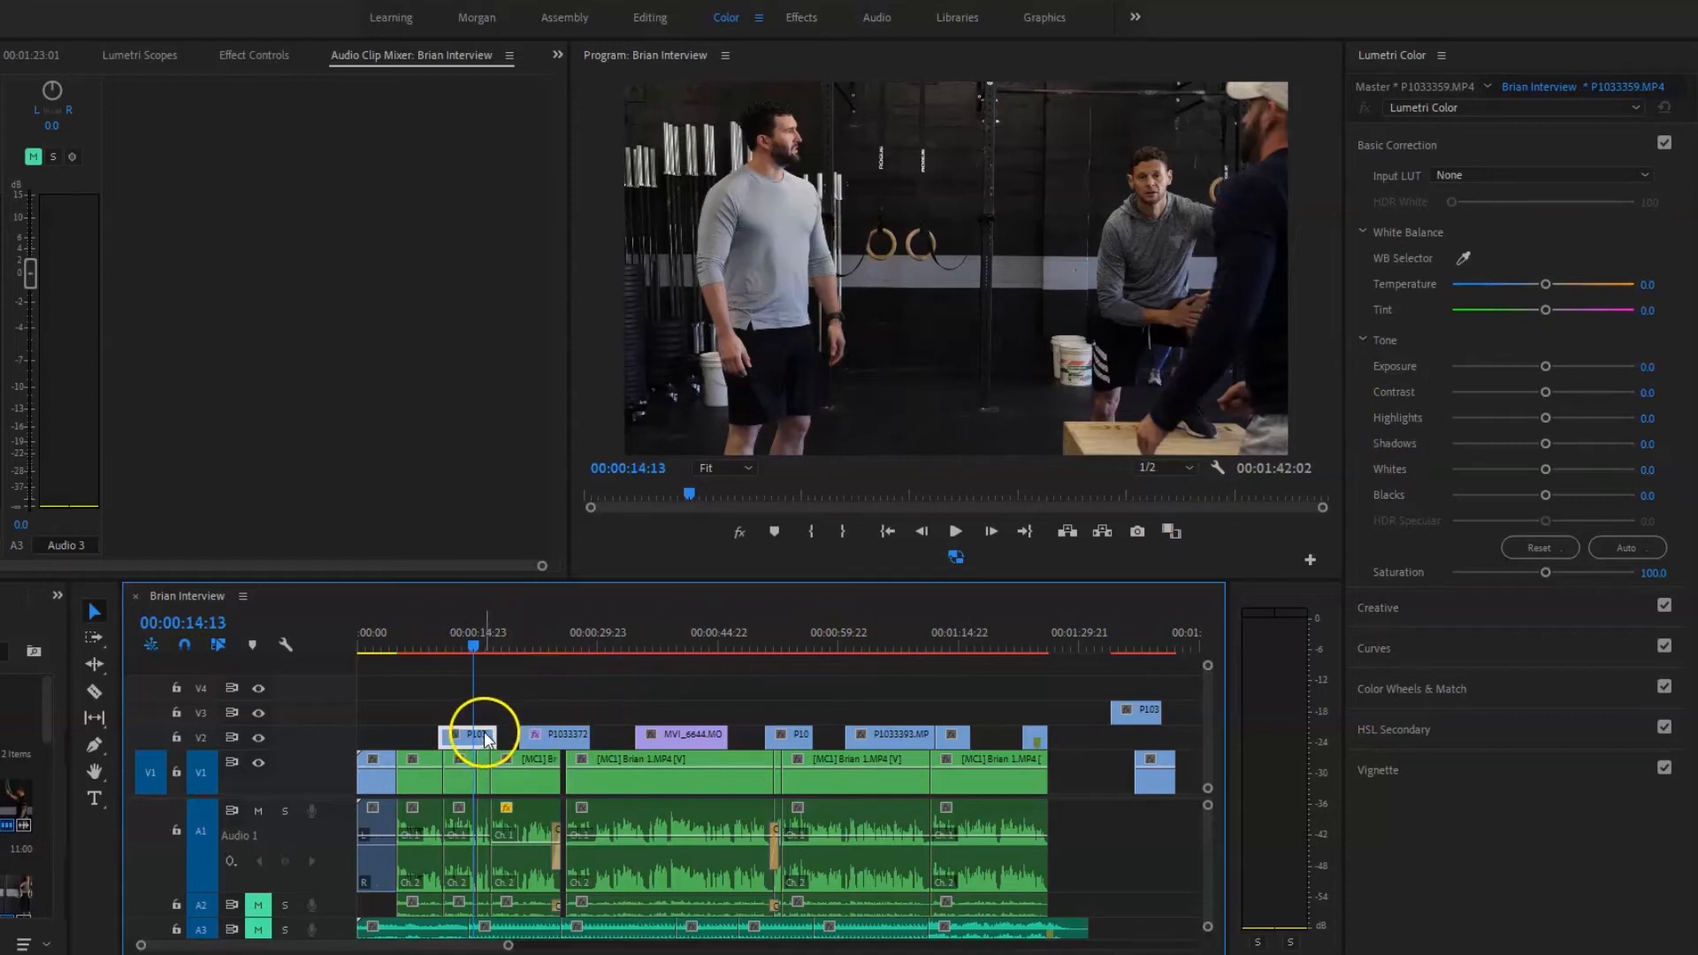
{"action": "left_click_drag", "start_coordinate": [1545, 366], "coordinate": [1553, 367]}
Set the exposure of MVI_6644 to 0.8, using the frame at 00:00:37:12 as reference.
{"action": "left_click", "coordinate": [568, 643]}
{"action": "left_click_drag", "start_coordinate": [568, 649], "coordinate": [657, 648]}
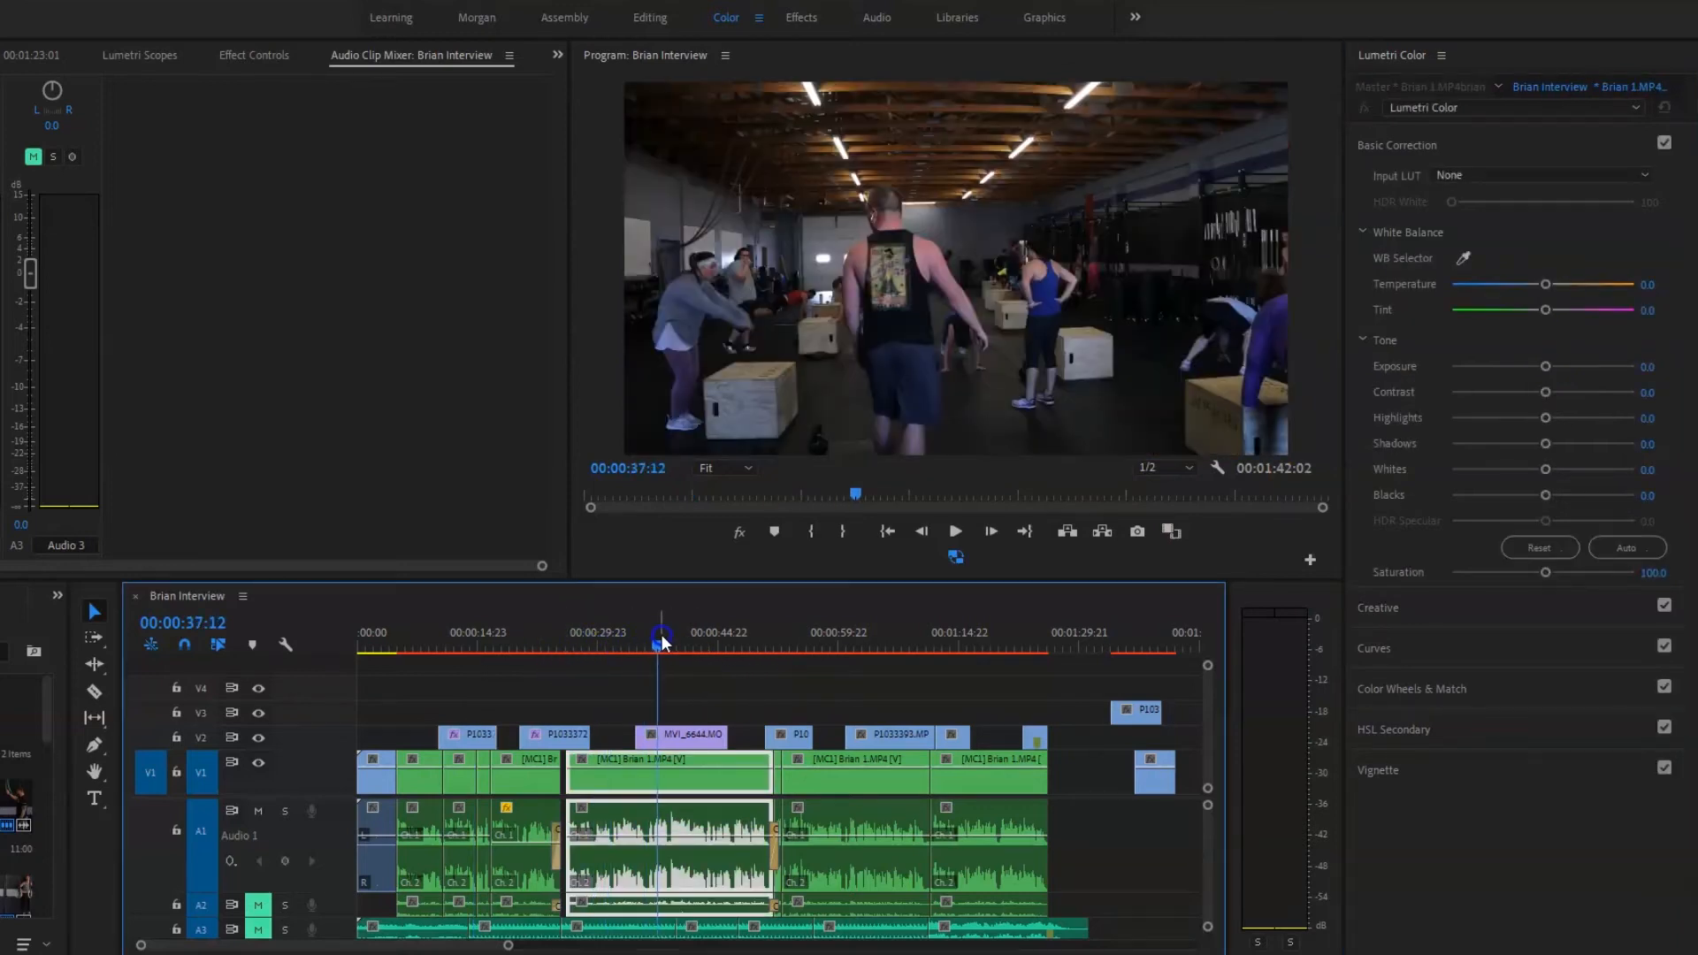
{"action": "left_click", "coordinate": [672, 734]}
{"action": "left_click", "coordinate": [1548, 368]}
{"action": "left_click_drag", "start_coordinate": [1553, 367], "coordinate": [1558, 367]}
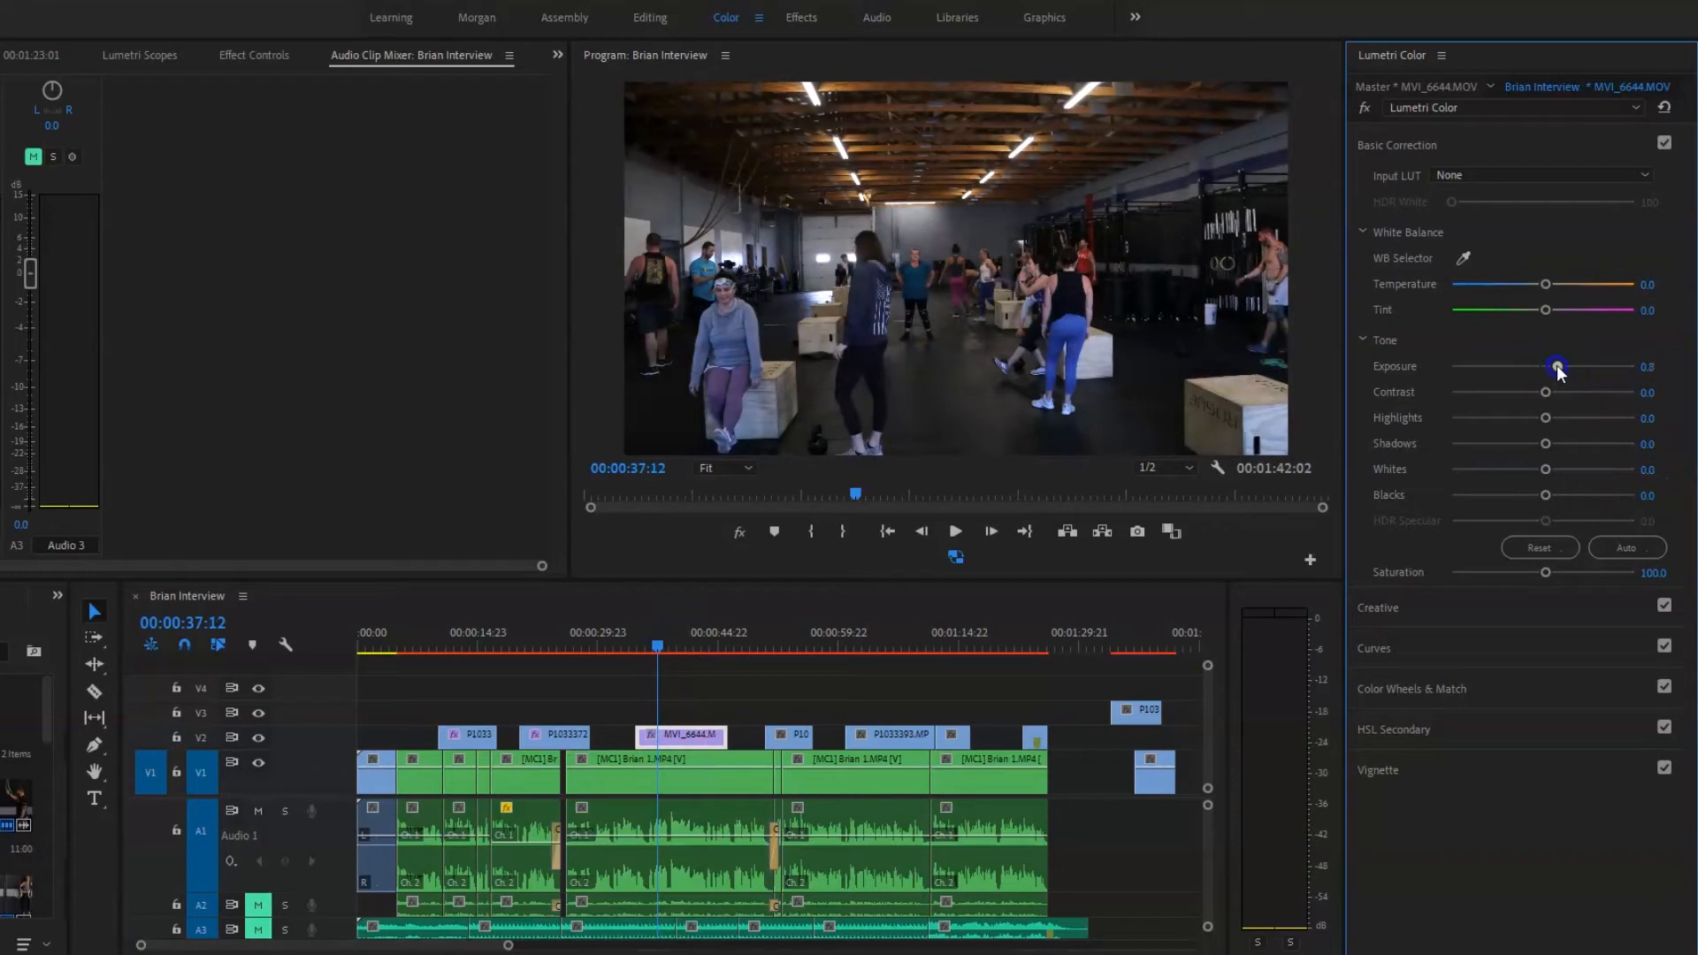
Check the clip at 00:00:52:05, and set the exposure of P1033393 to 1.1 at 00:01:05:04.
{"action": "left_click", "coordinate": [773, 634]}
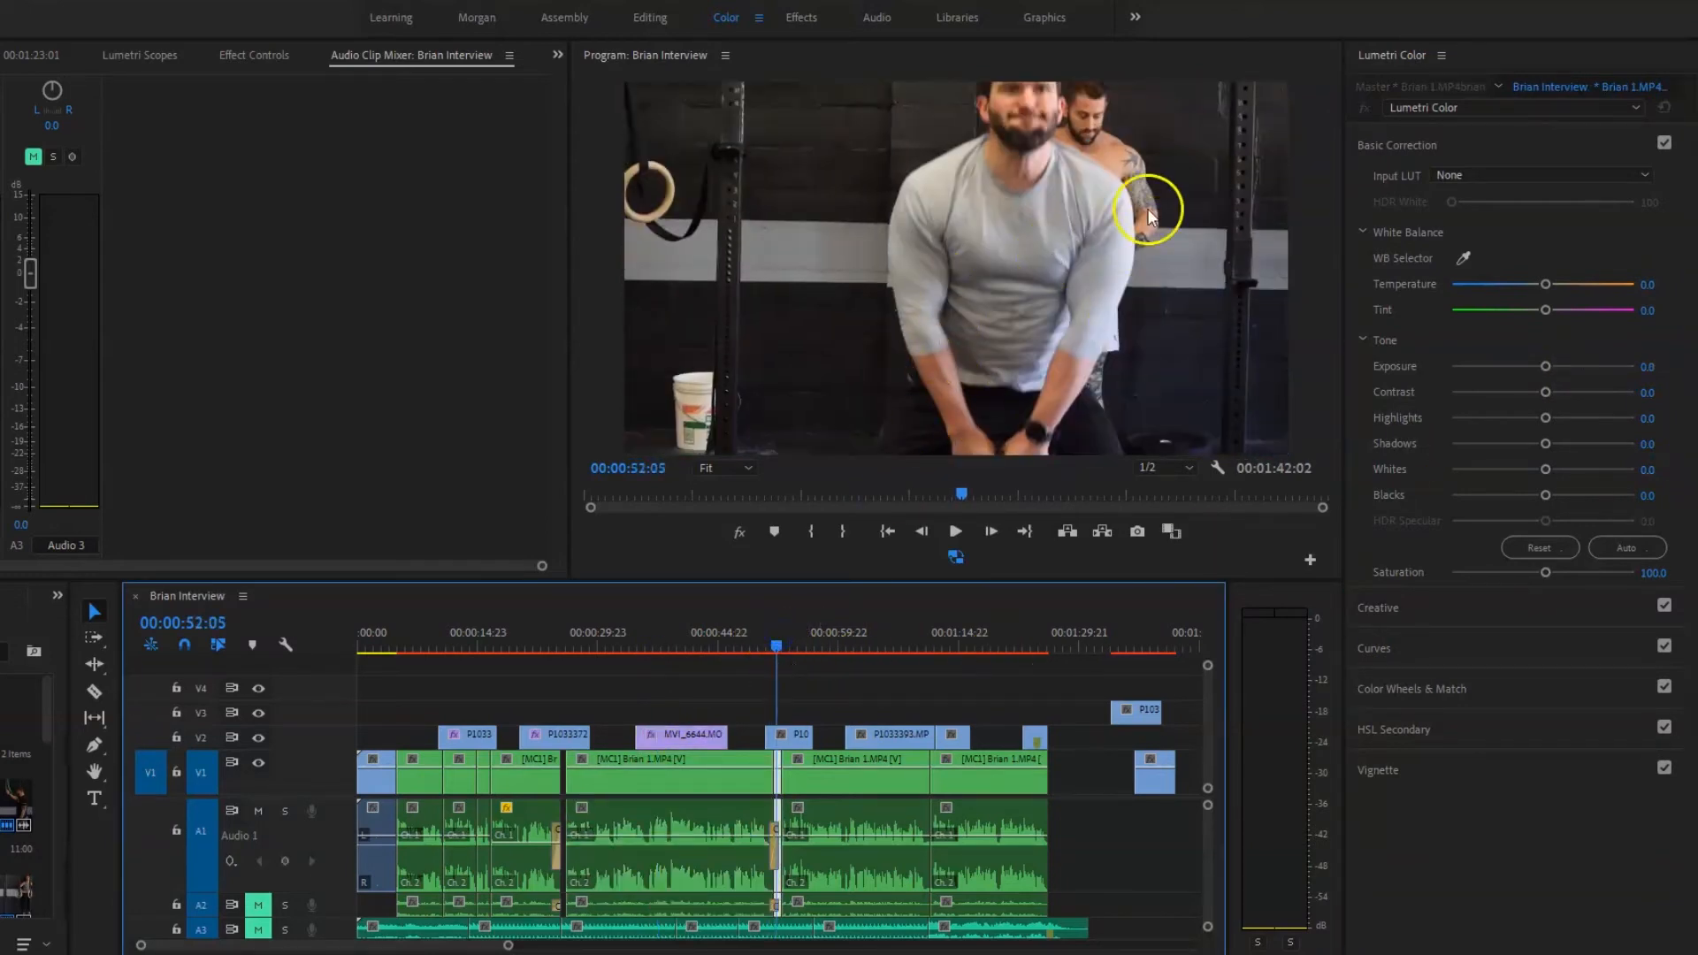
{"action": "scroll", "coordinate": [782, 692], "scroll_direction": "down", "scroll_amount": 4}
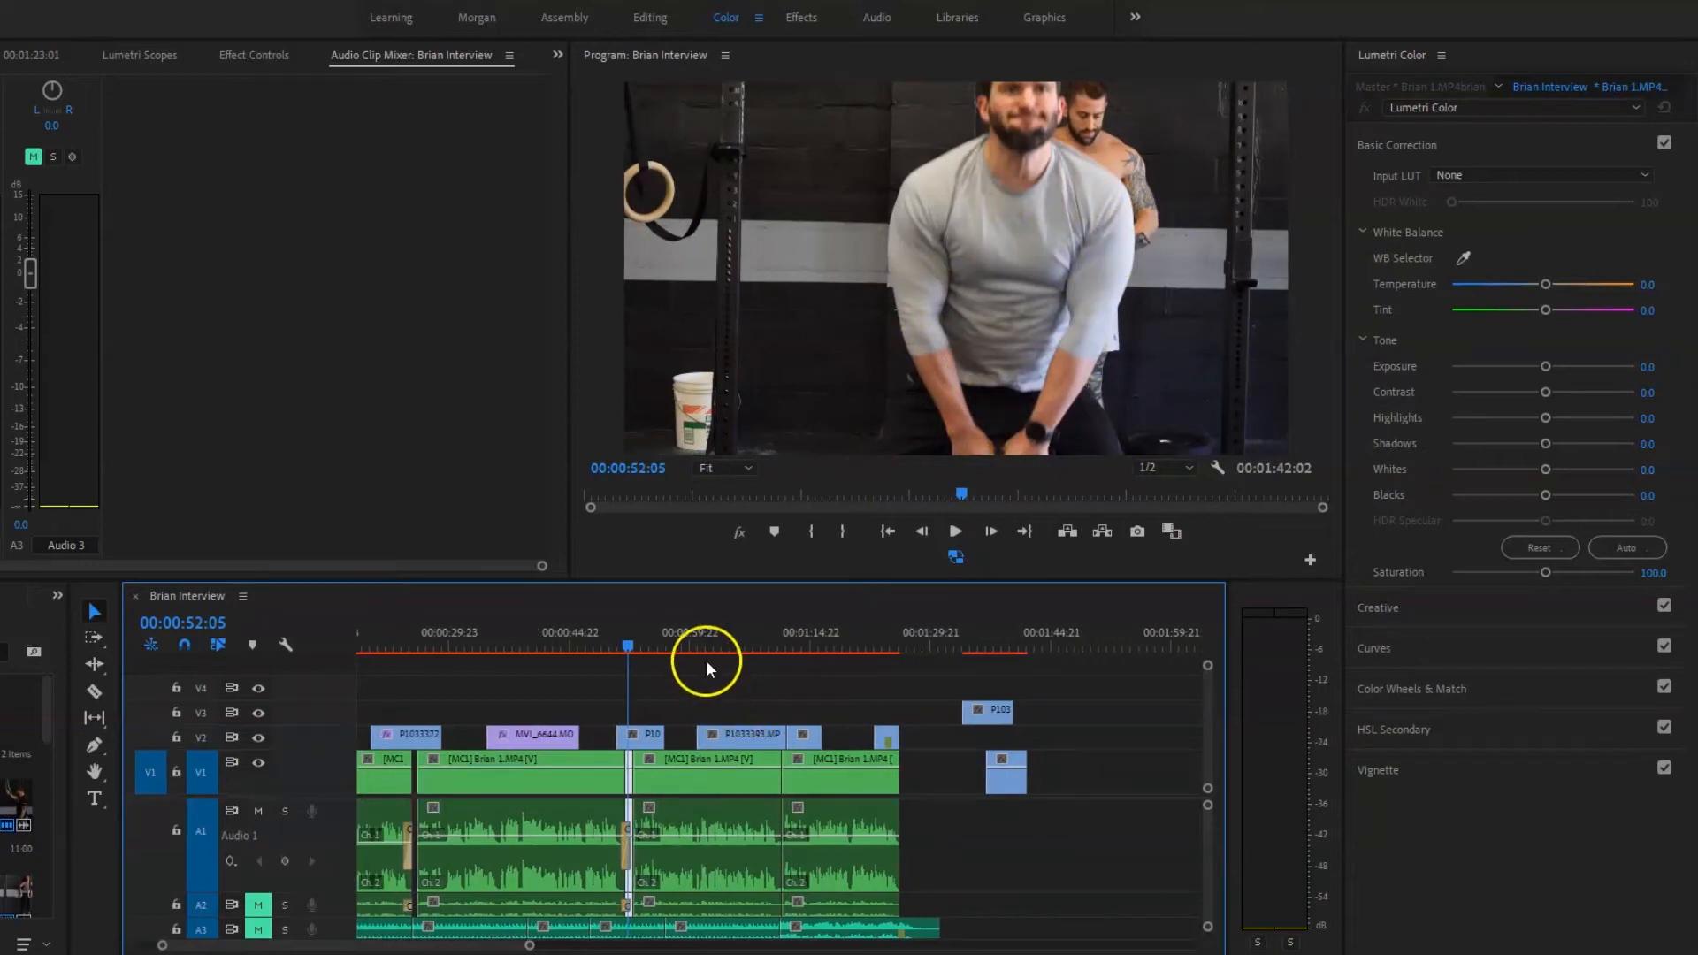
{"action": "left_click", "coordinate": [730, 642]}
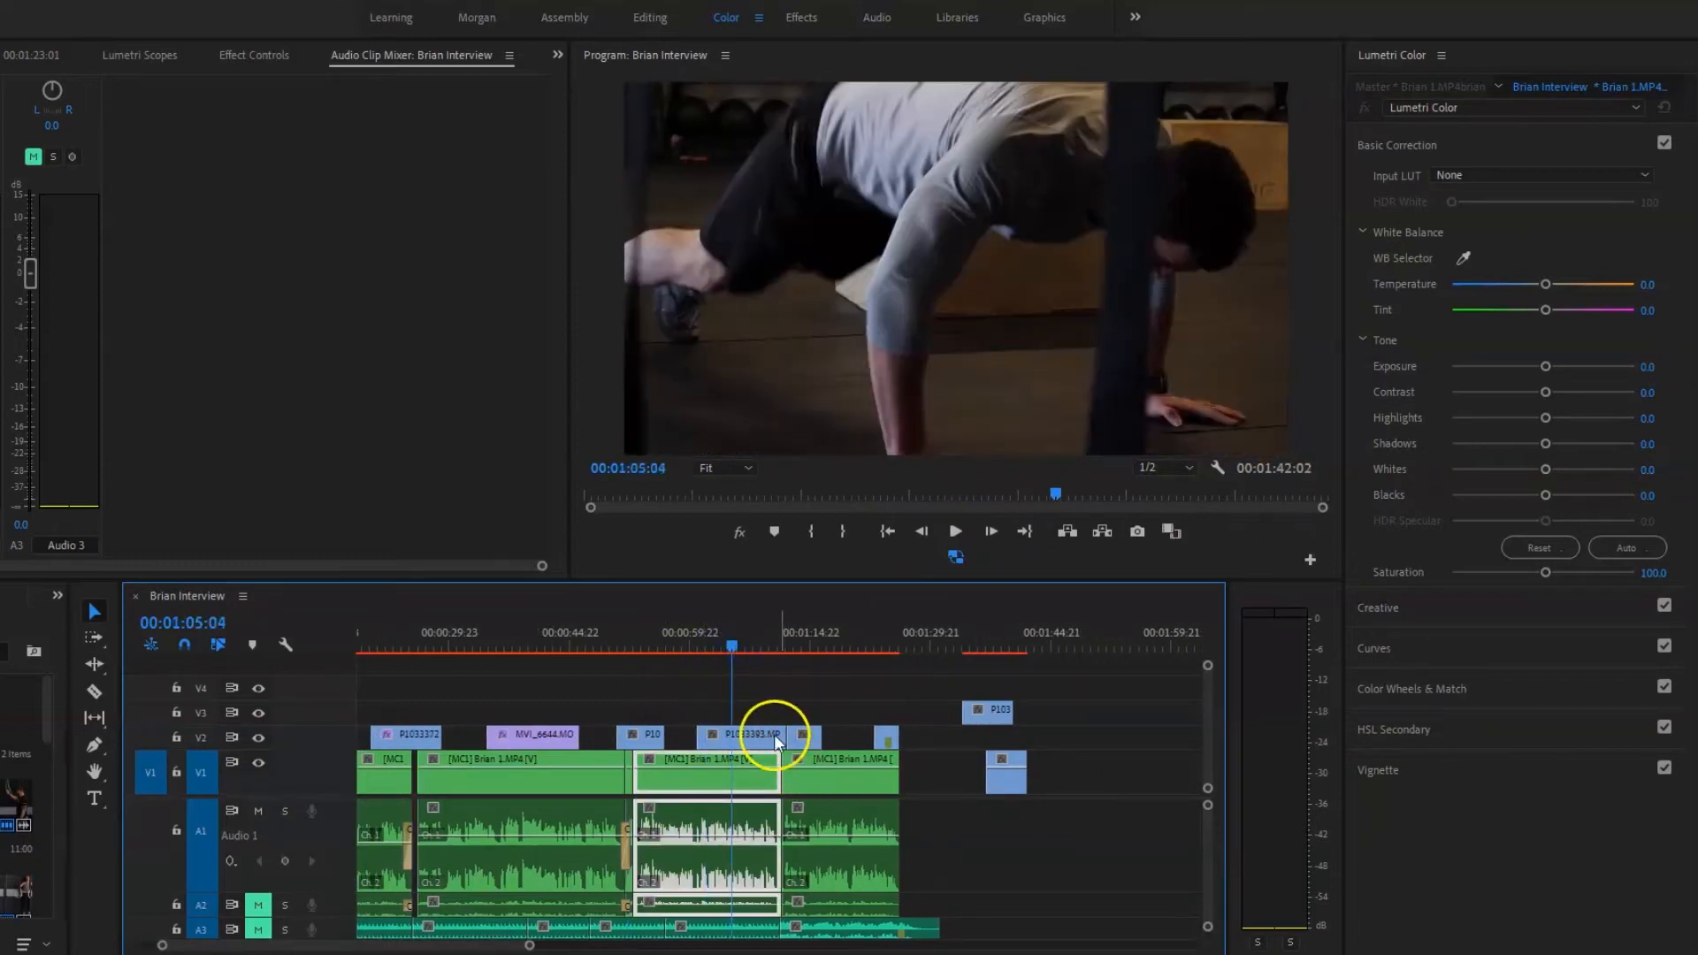
{"action": "left_click", "coordinate": [771, 734]}
{"action": "left_click_drag", "start_coordinate": [1546, 366], "coordinate": [1564, 372]}
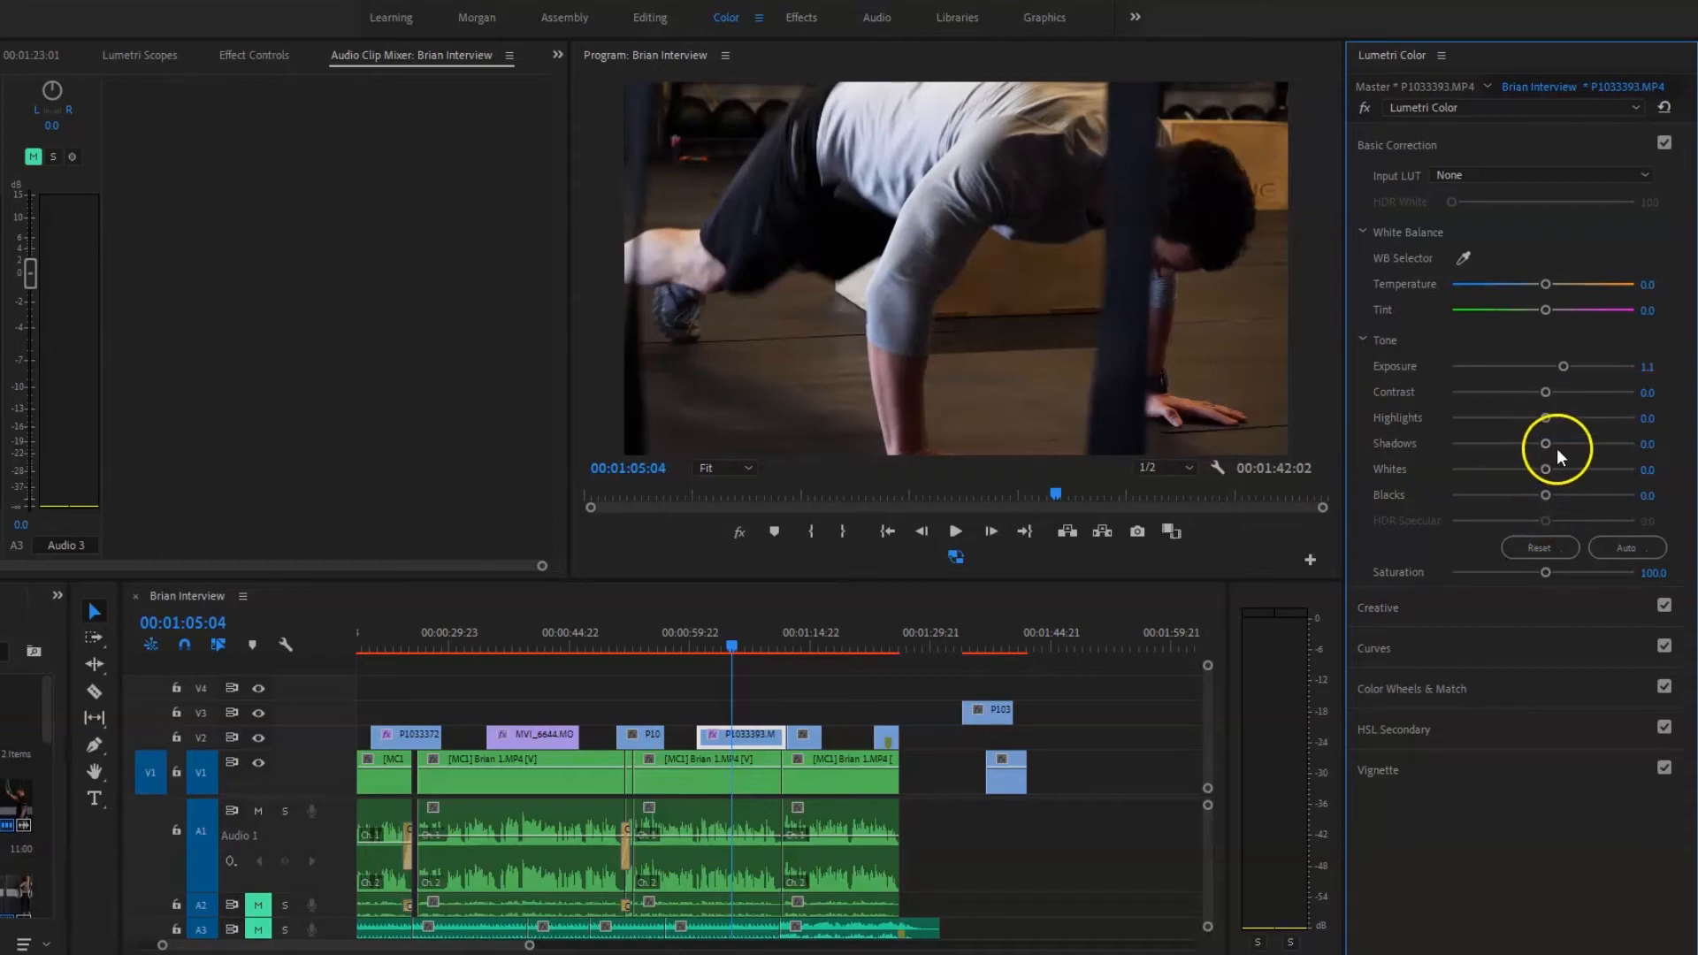
Set the exposure of the outdoor running clip P1033381 to -0.1 and its highlights to -54.6.
{"action": "left_click", "coordinate": [805, 631]}
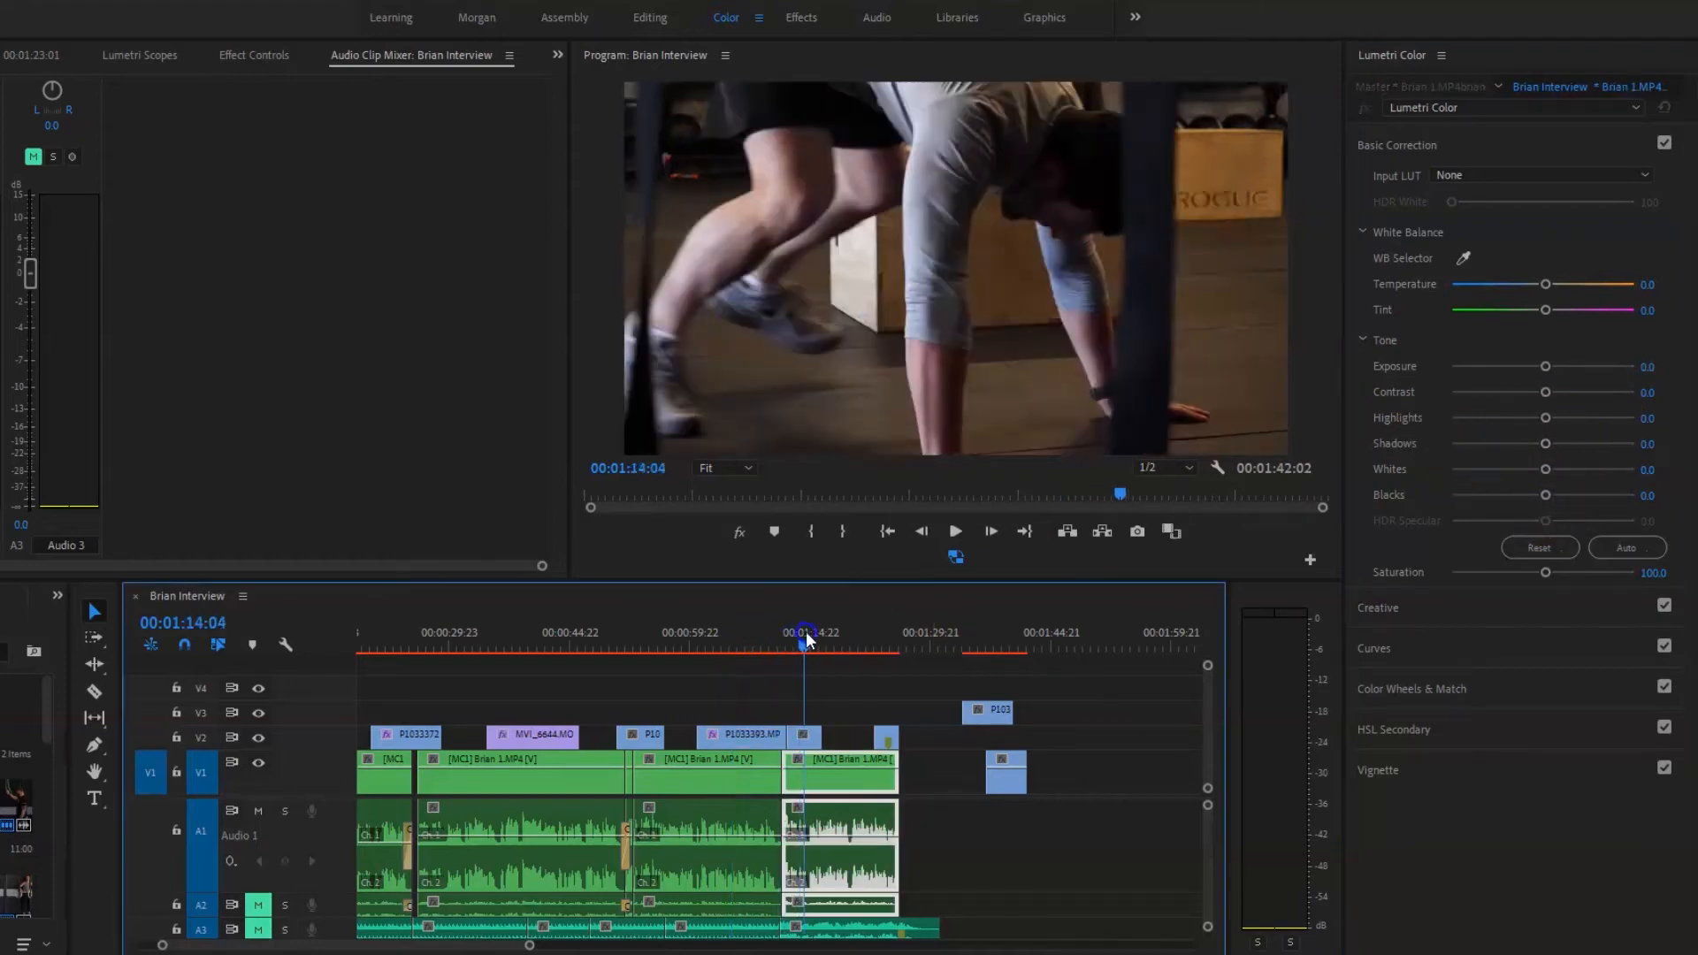
{"action": "left_click", "coordinate": [804, 735]}
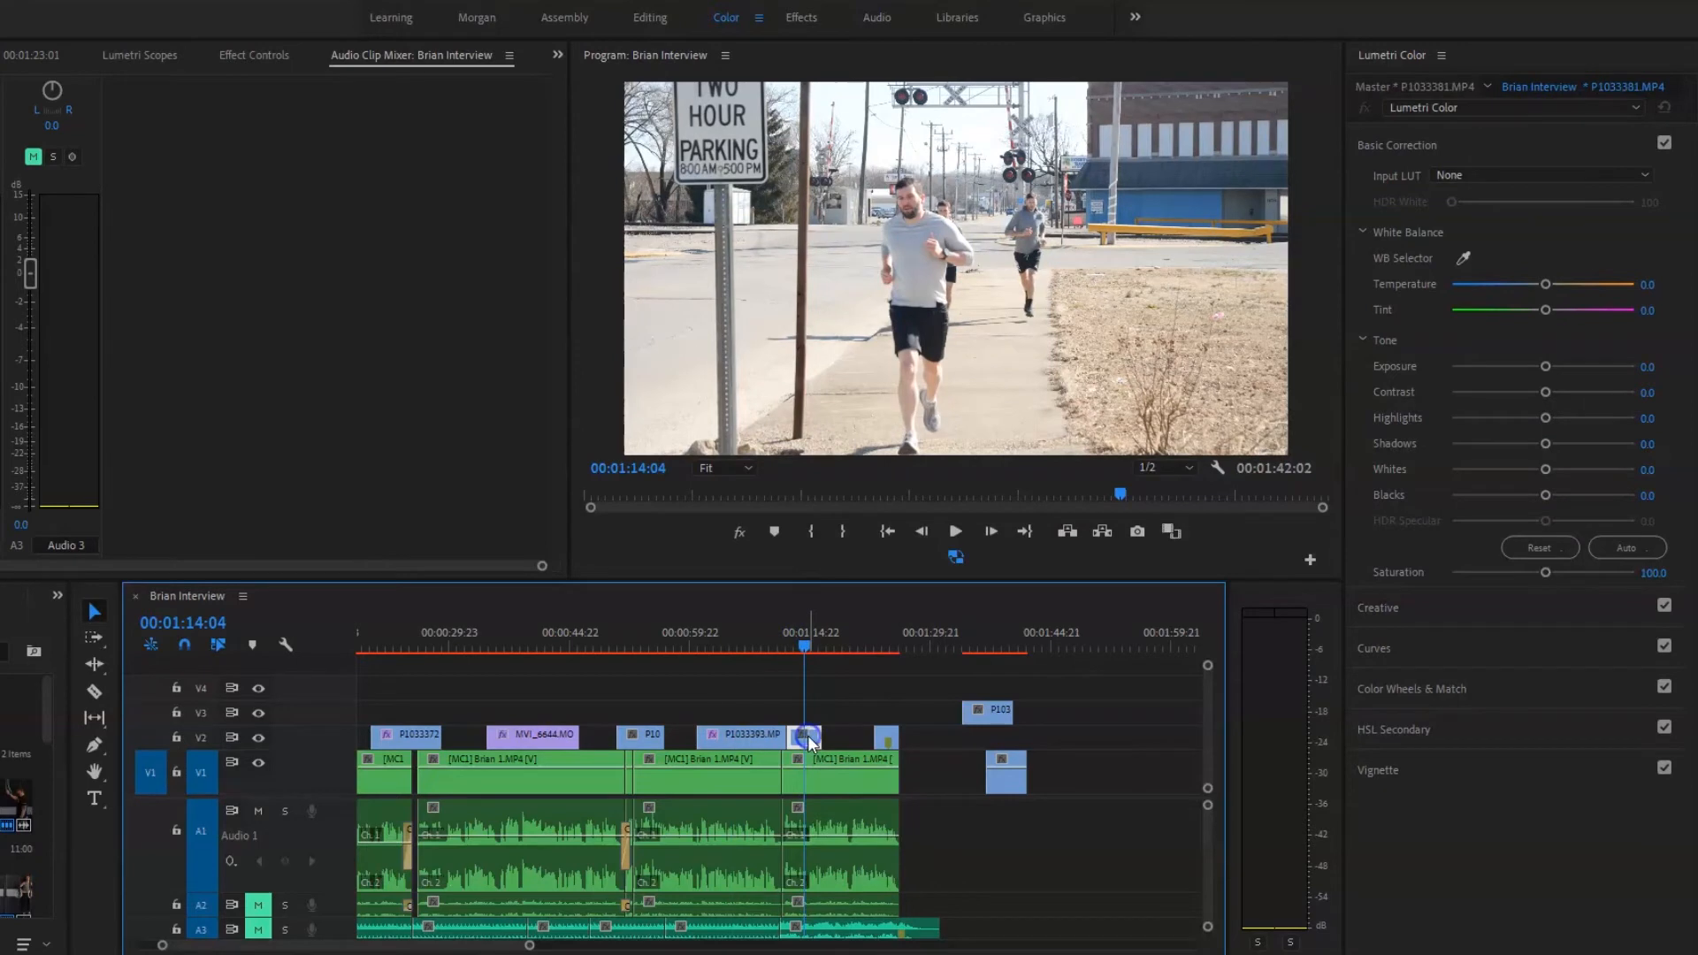
{"action": "left_click", "coordinate": [1546, 366]}
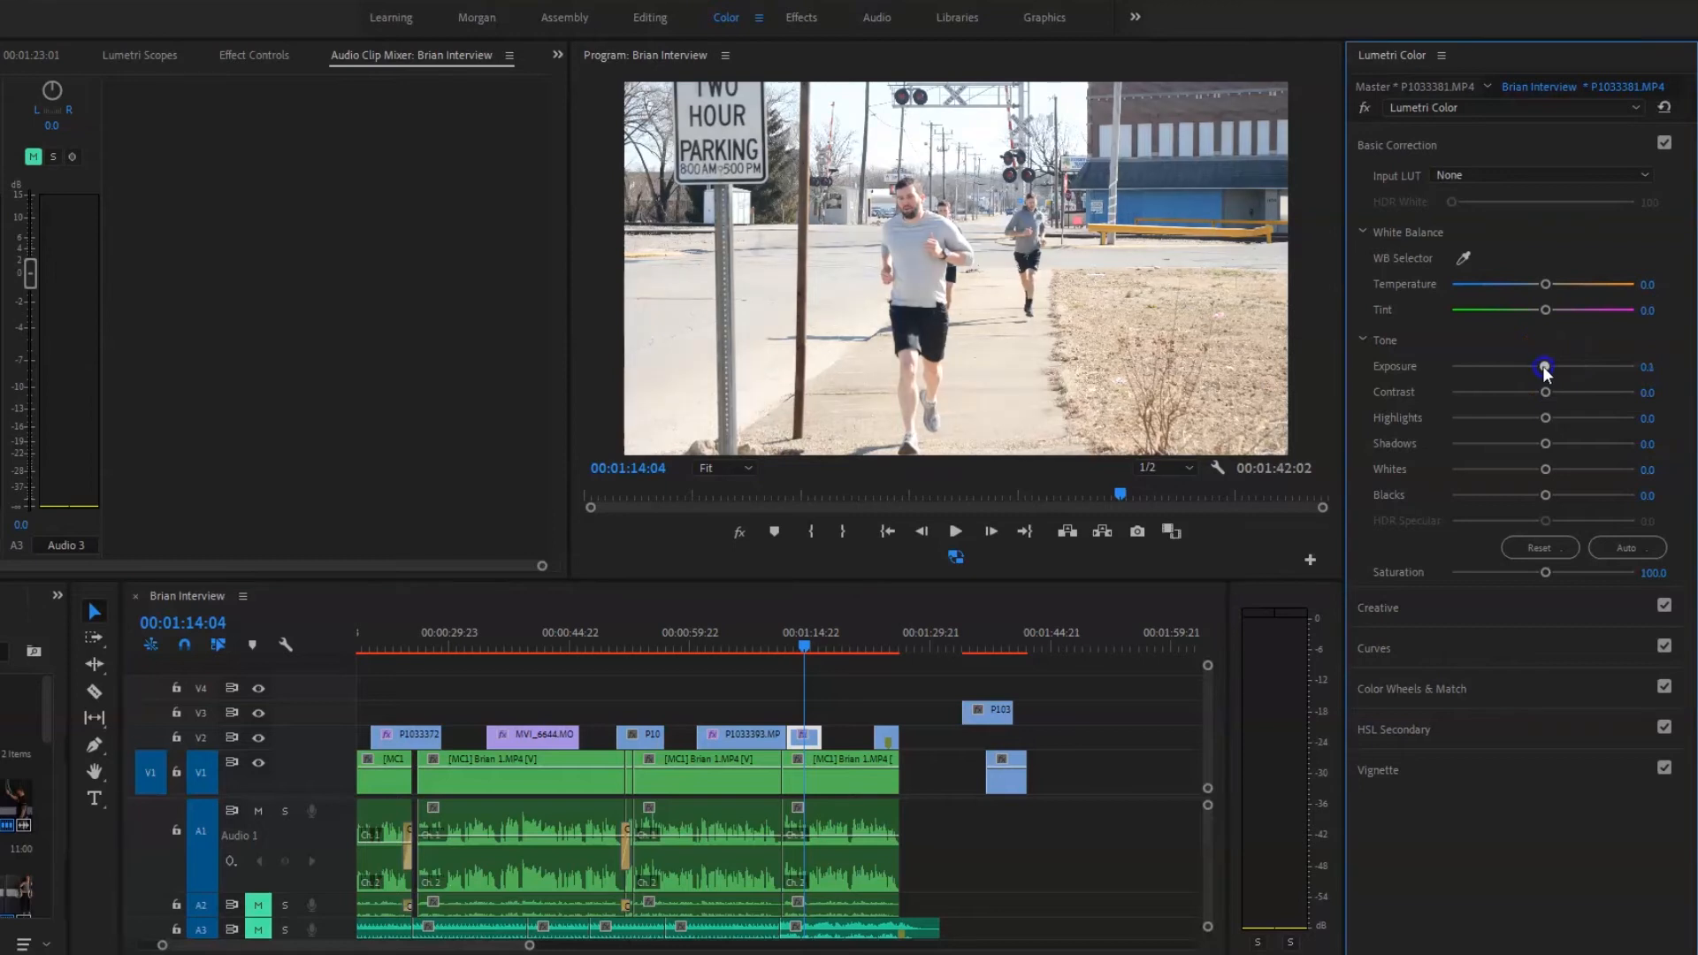
{"action": "left_click_drag", "start_coordinate": [1544, 366], "coordinate": [1542, 367]}
{"action": "mouse_move", "coordinate": [1543, 367]}
{"action": "left_mouse_down"}
{"action": "mouse_move", "coordinate": [1468, 366]}
{"action": "mouse_move", "coordinate": [1542, 366]}
{"action": "left_mouse_up"}
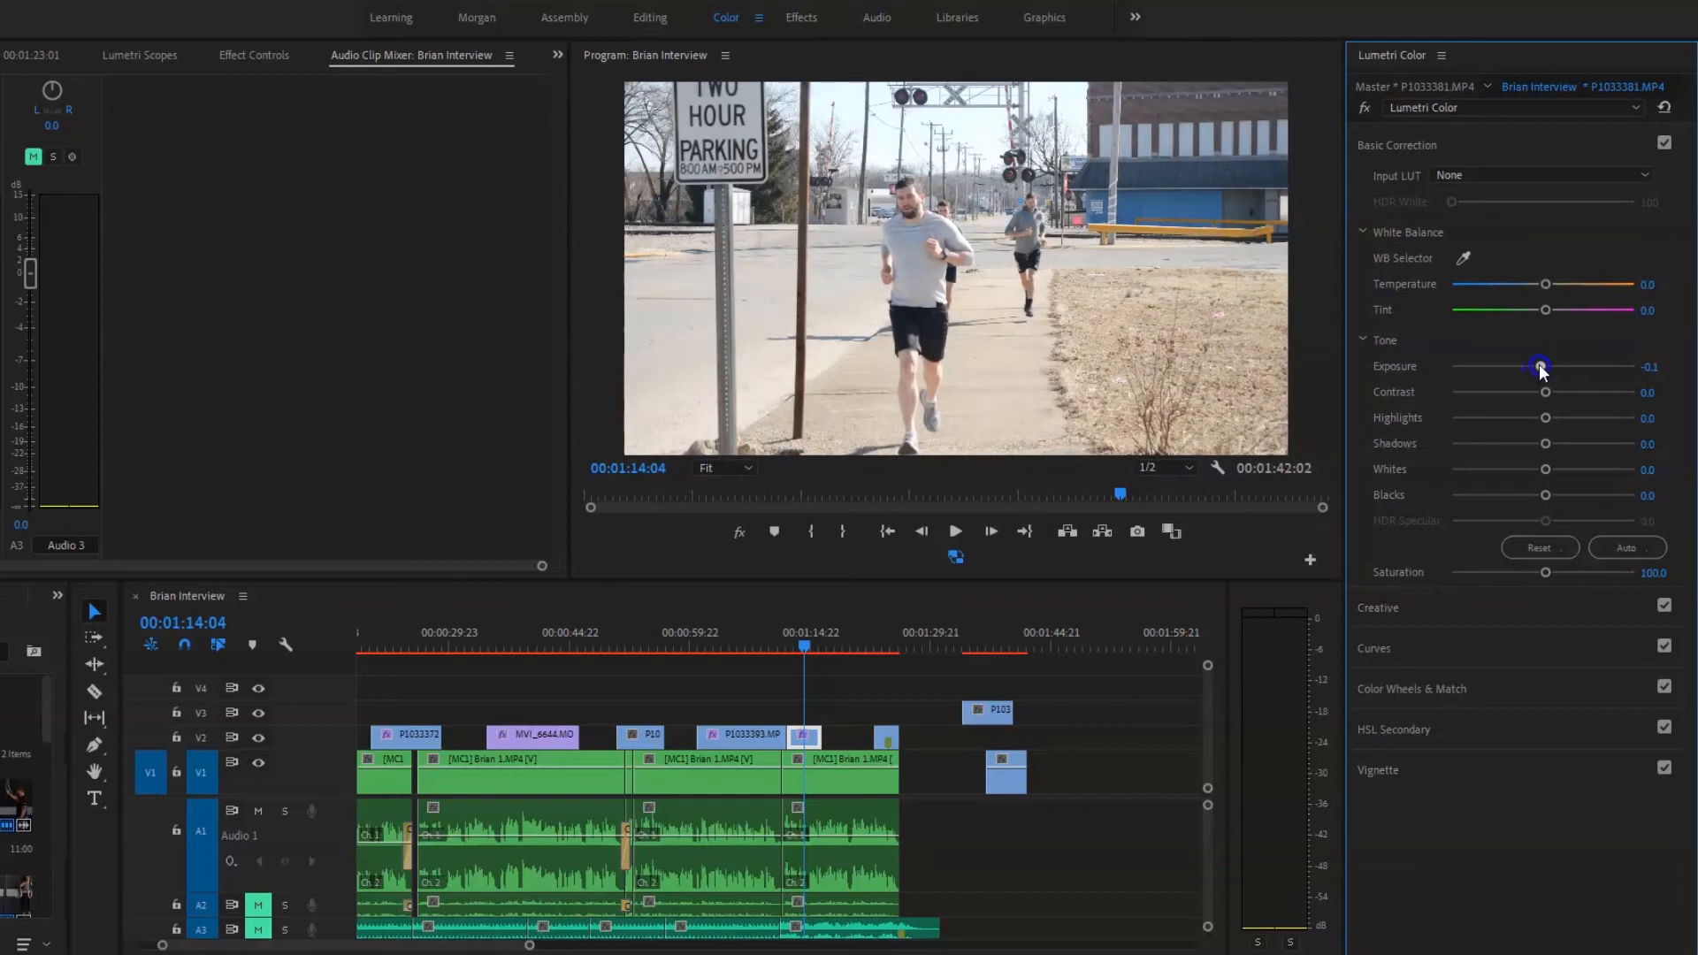
{"action": "left_click_drag", "start_coordinate": [1546, 417], "coordinate": [1494, 424]}
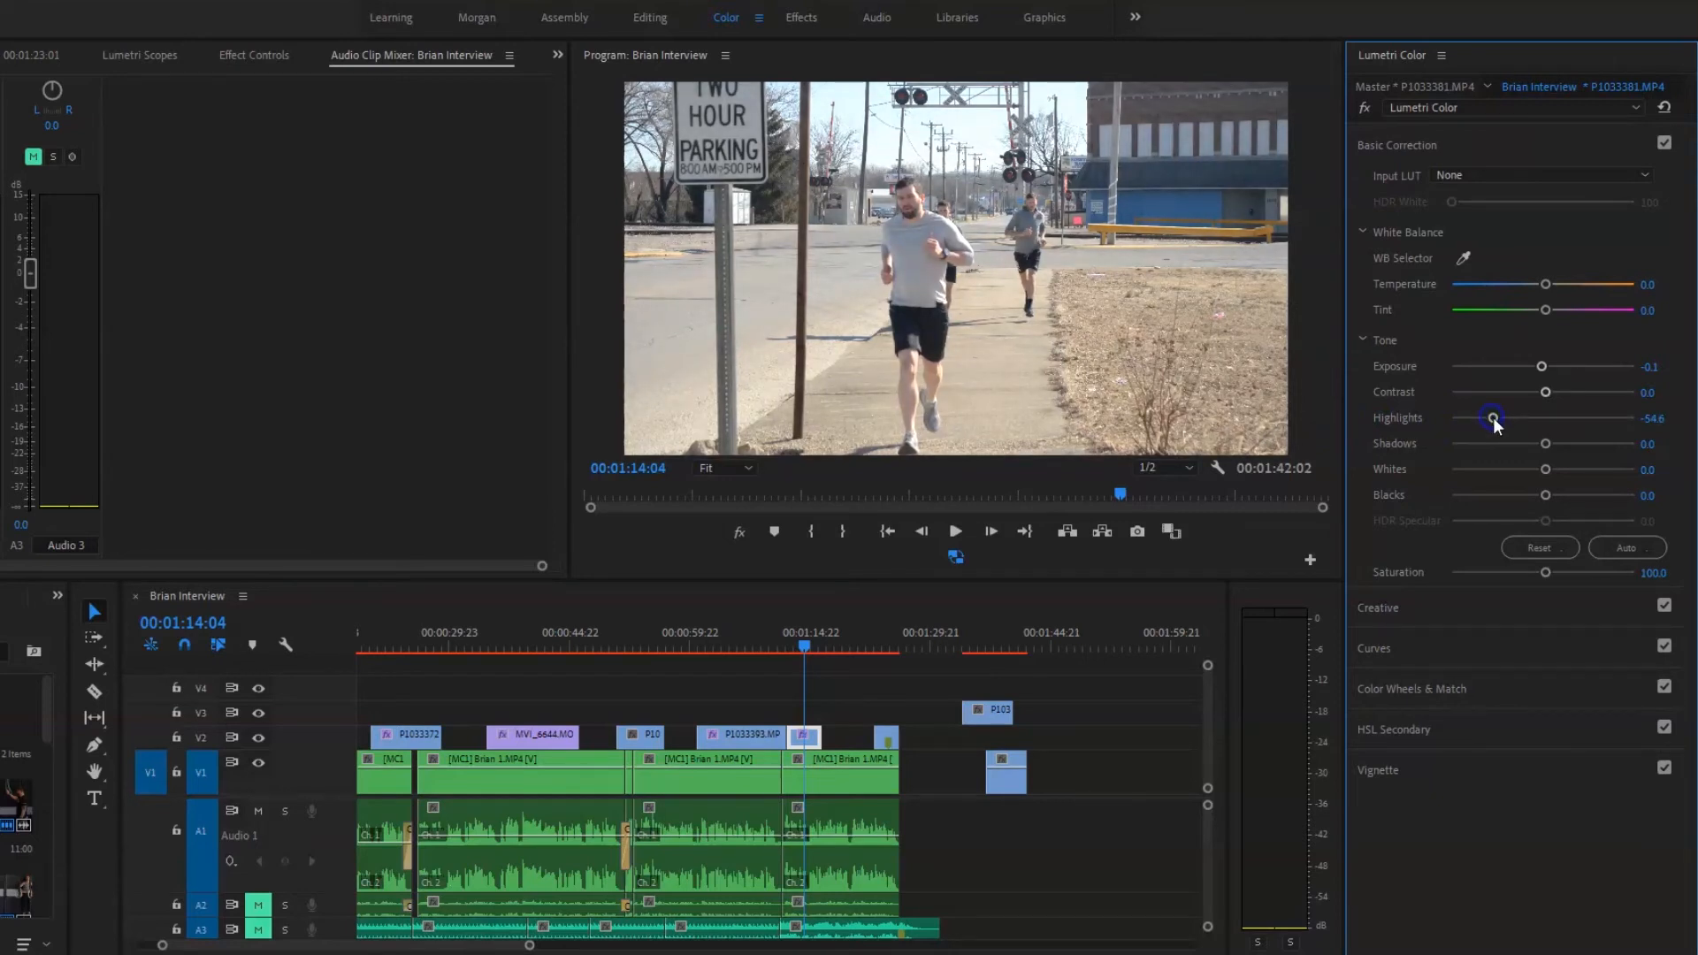
Set the shadows of P1033381 to -50.3 and return its whites to 0 after trying extreme values.
{"action": "left_click_drag", "start_coordinate": [1557, 448], "coordinate": [1632, 476]}
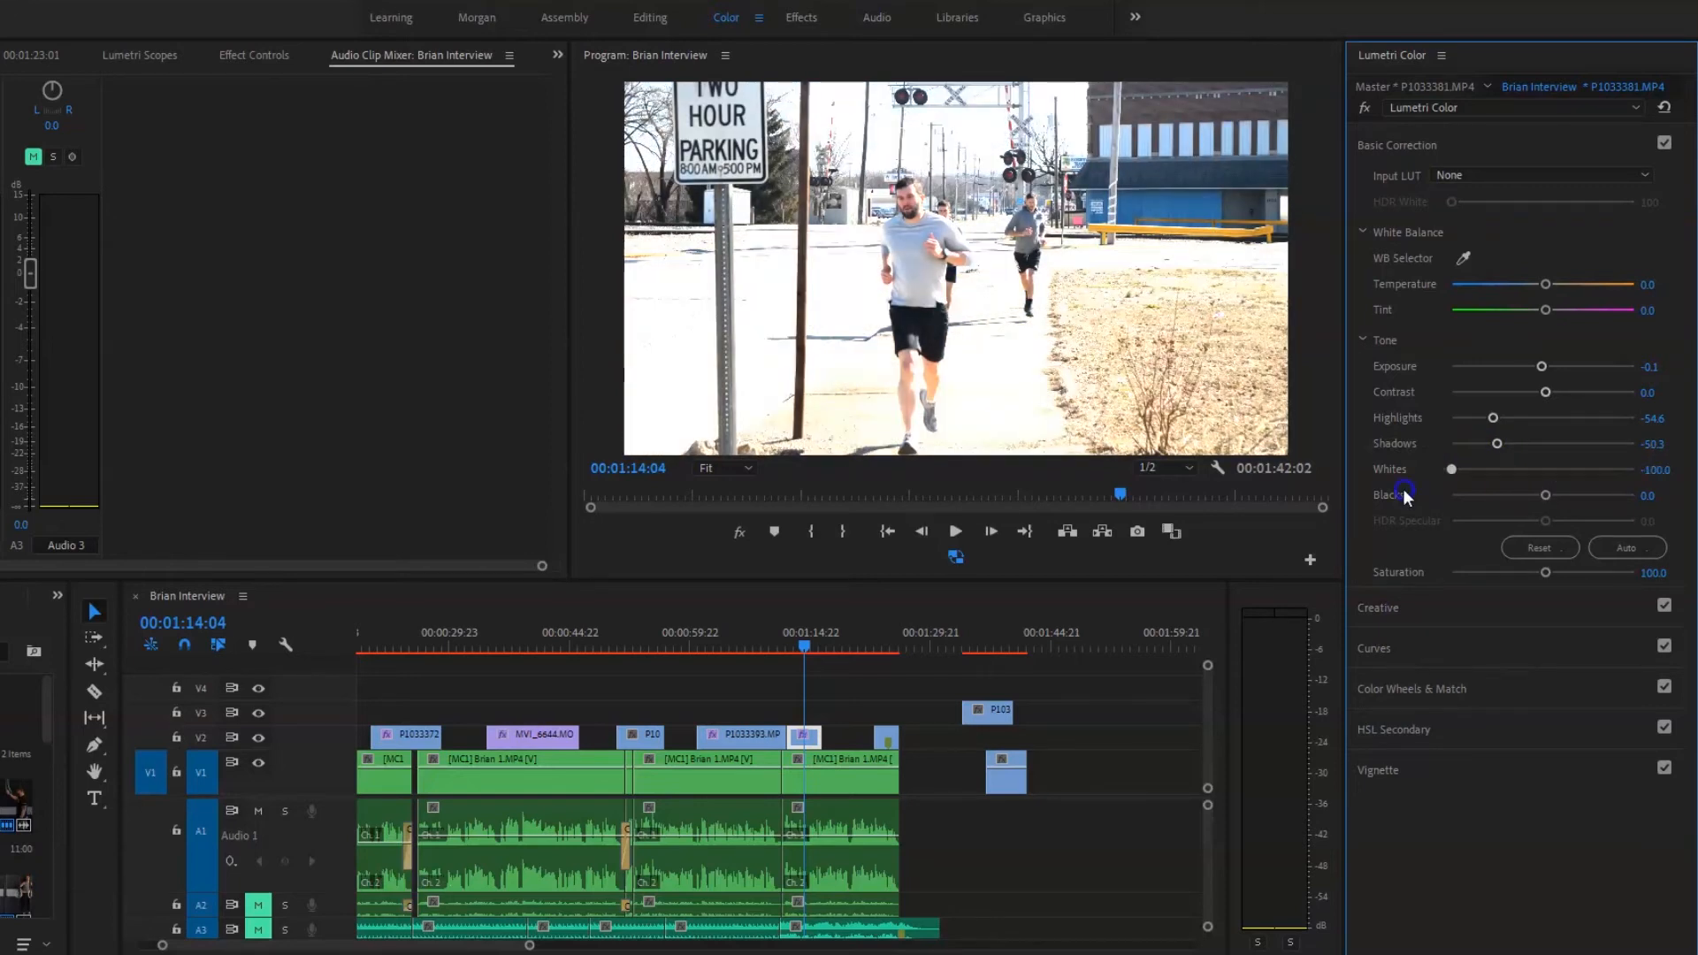
{"action": "left_click_drag", "start_coordinate": [1458, 486], "coordinate": [1469, 486]}
{"action": "left_click", "coordinate": [1660, 469]}
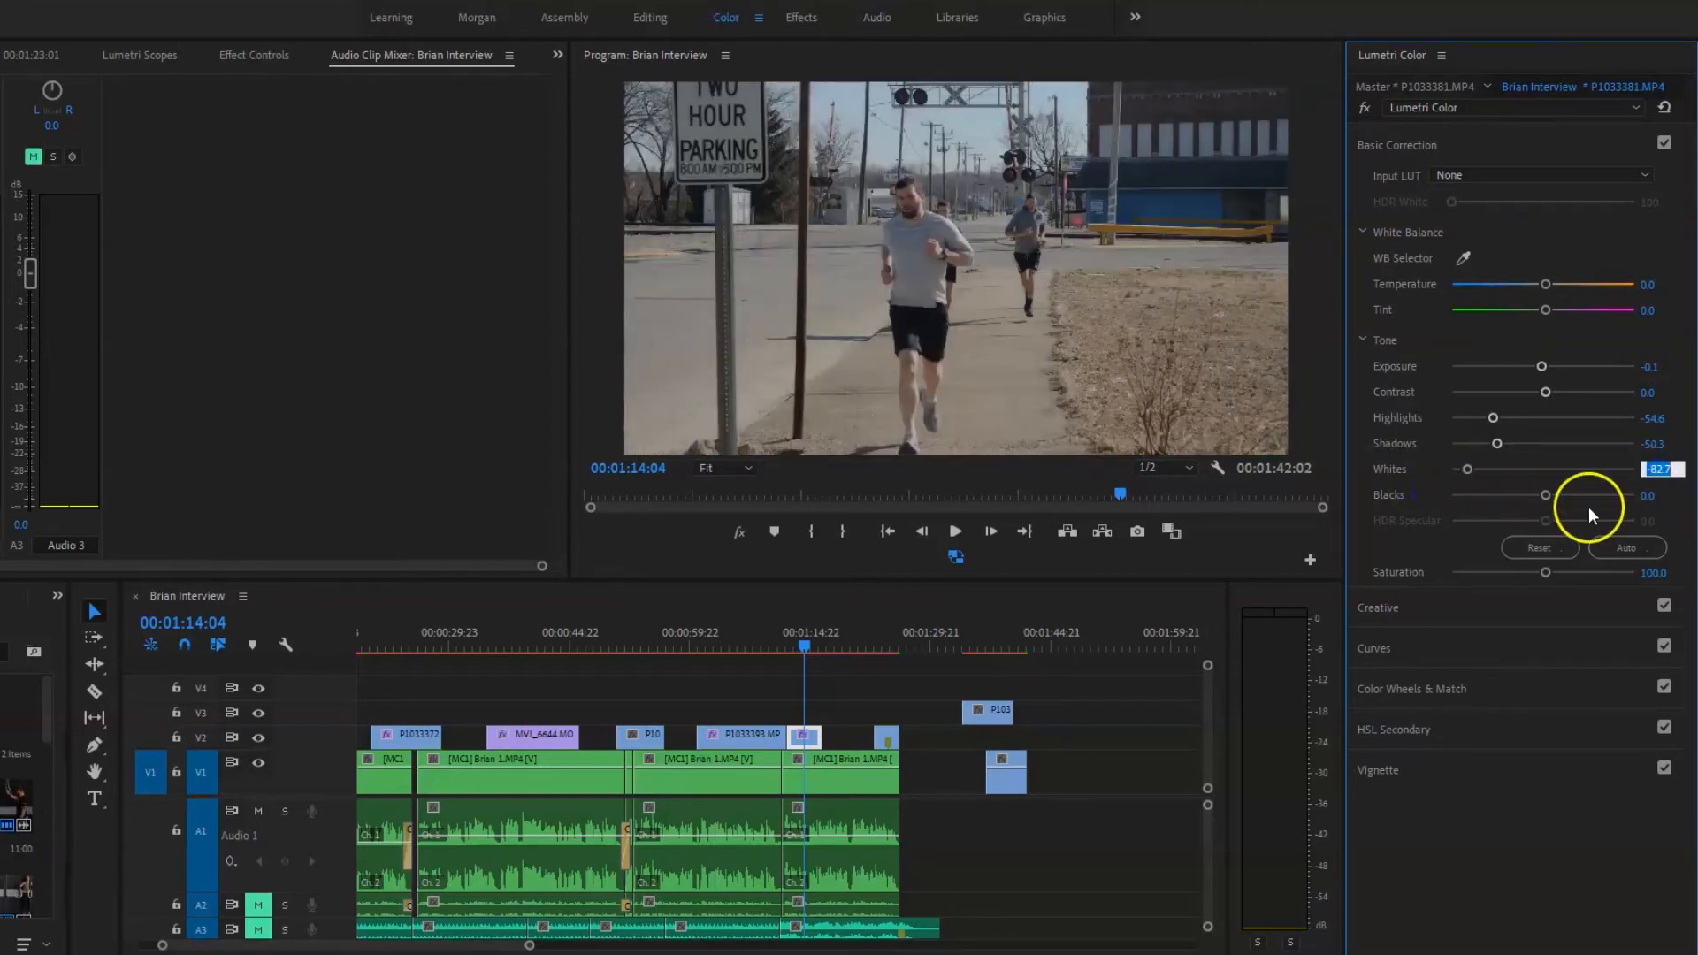
{"action": "type", "text": "0"}
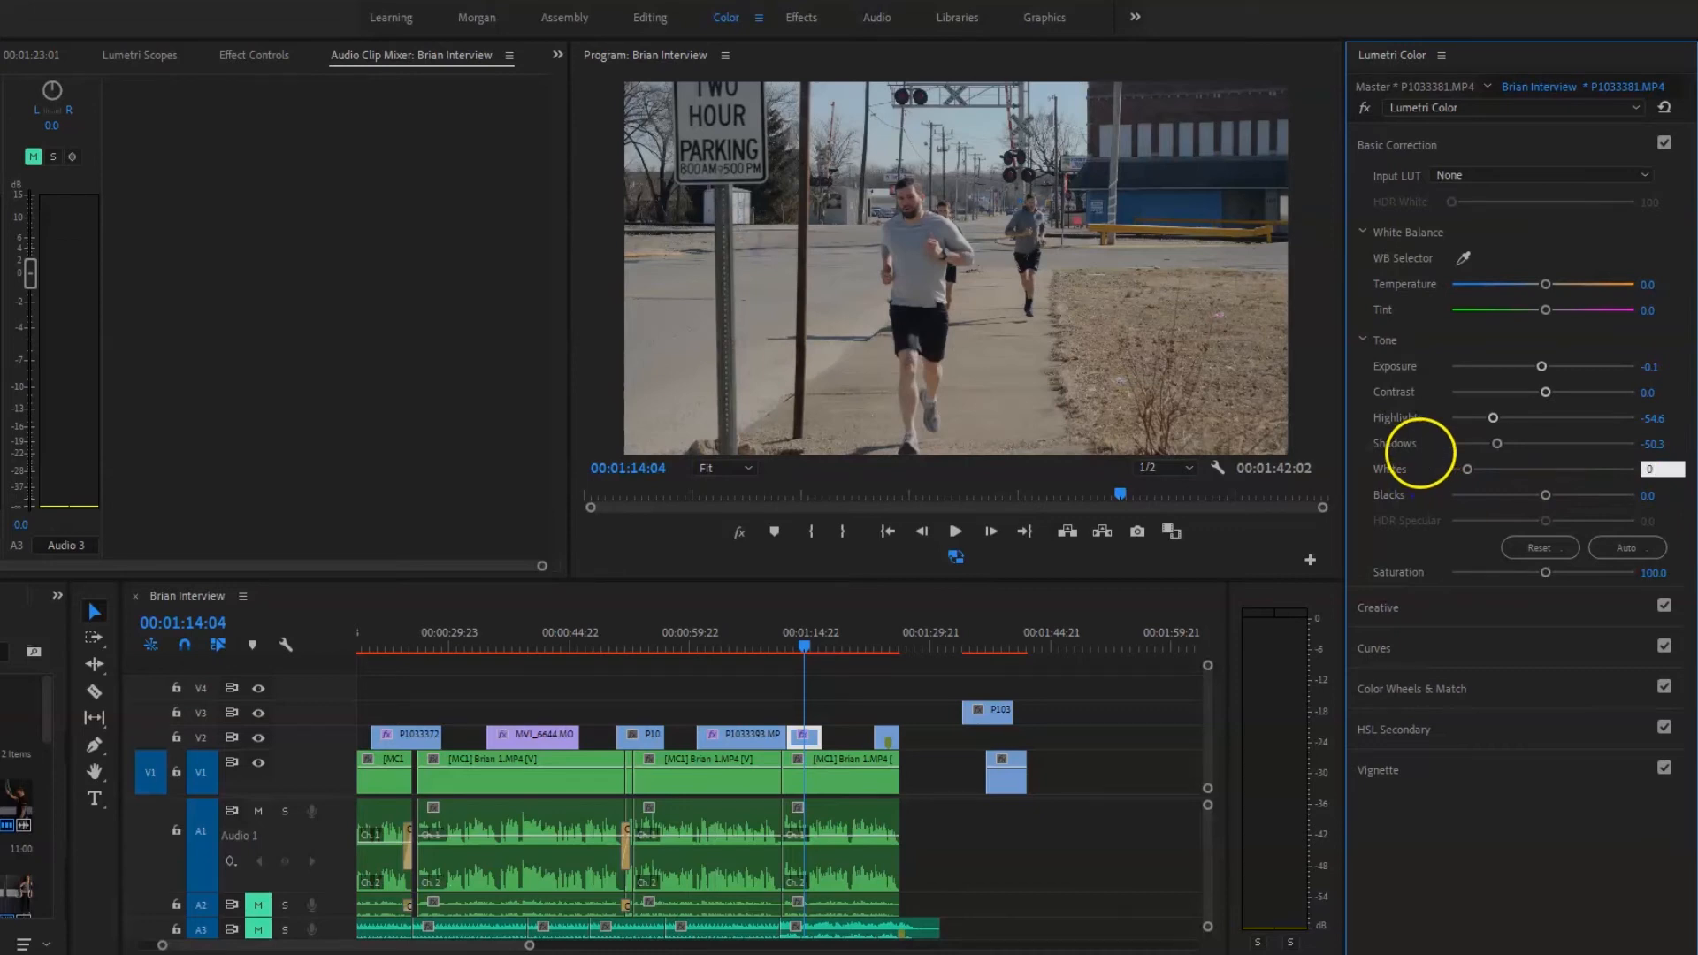
{"action": "left_click_drag", "start_coordinate": [1497, 443], "coordinate": [1531, 446]}
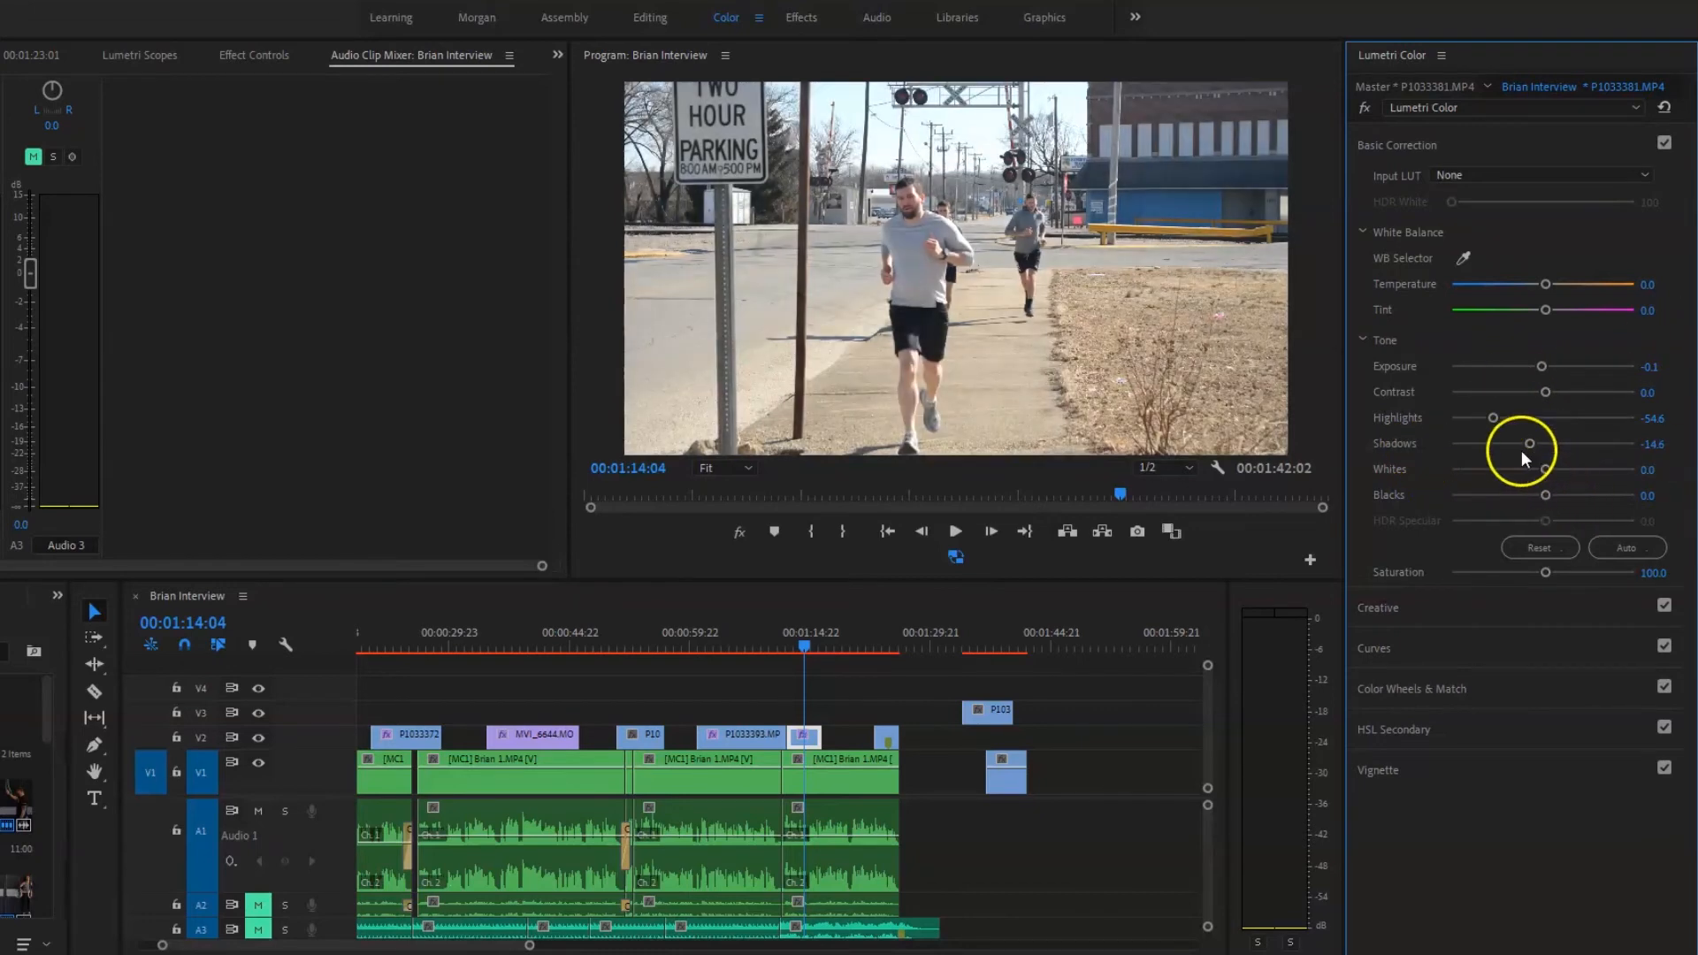
{"action": "key", "text": "ctrl+z"}
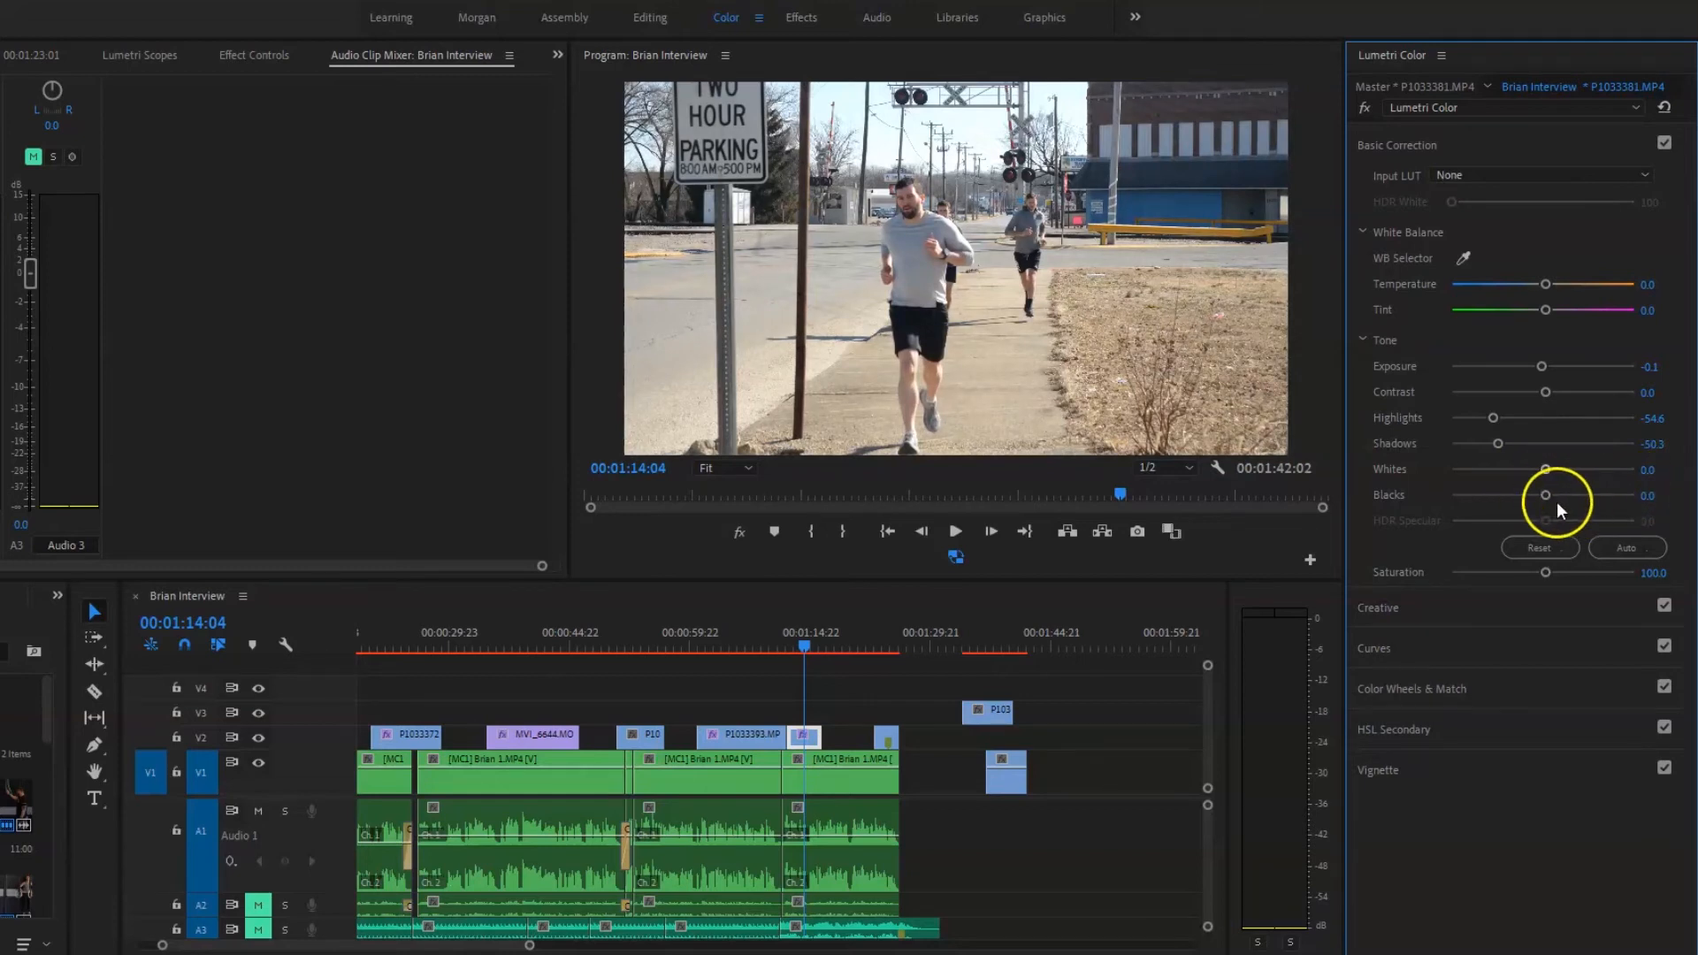
Try lighter and darker blacks on P1033381, and settle on a blacks value of -10.3.
{"action": "left_click_drag", "start_coordinate": [1546, 495], "coordinate": [1617, 501]}
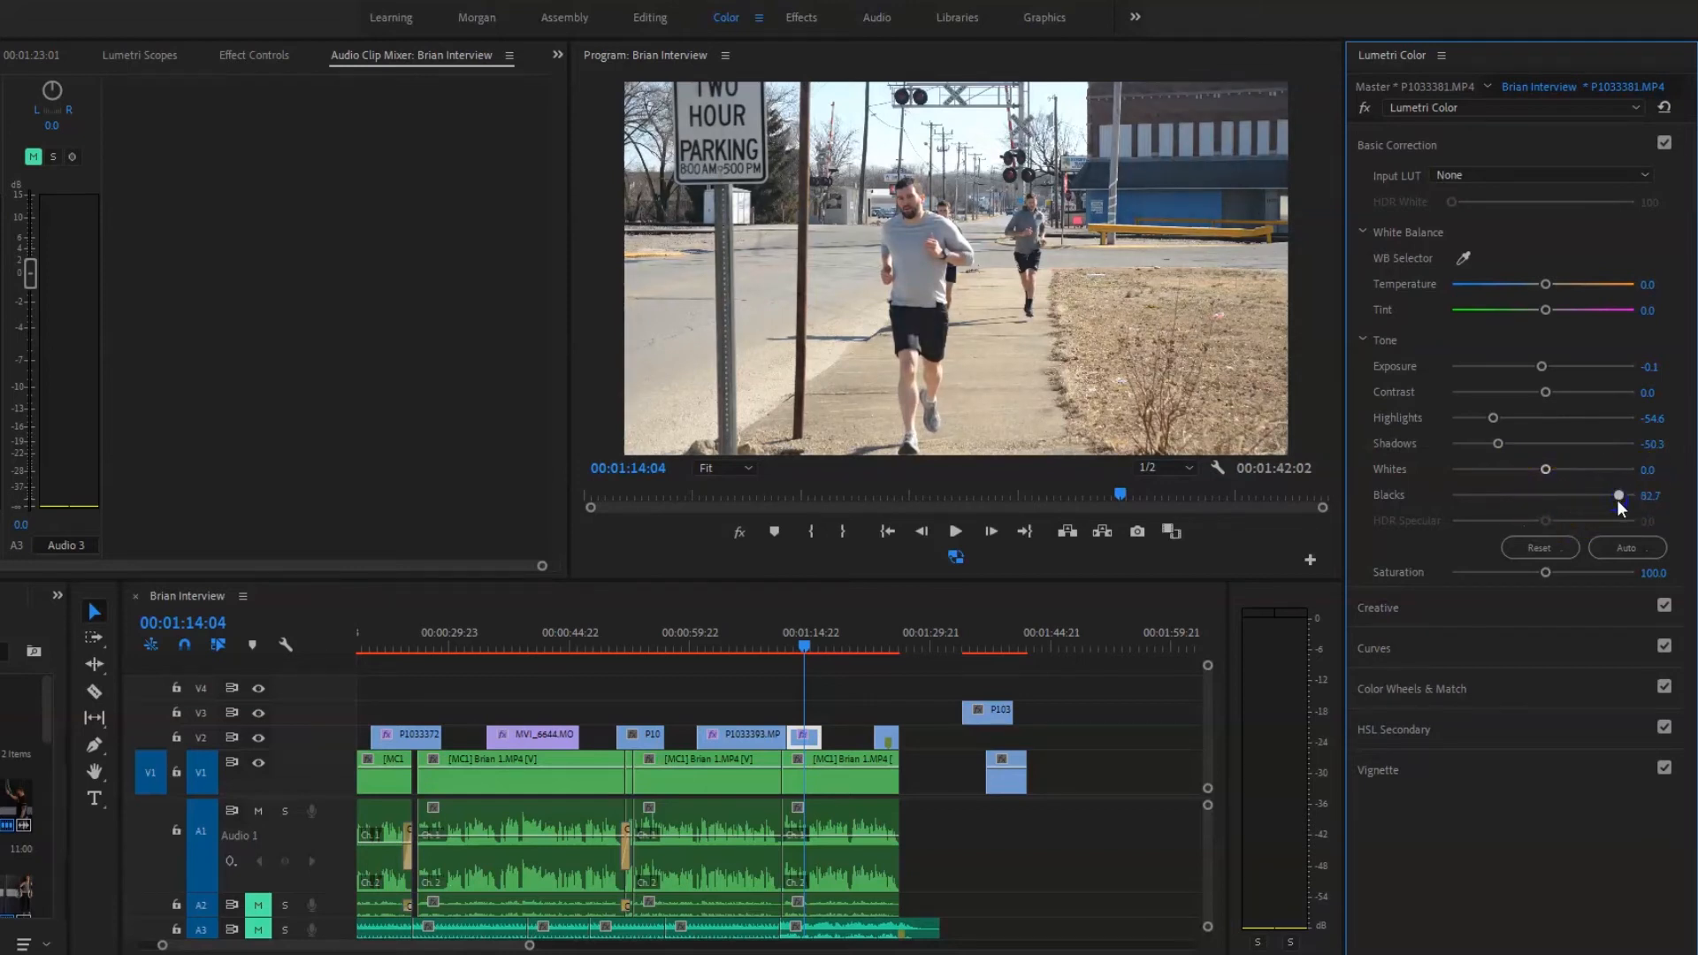
{"action": "left_click_drag", "start_coordinate": [1617, 500], "coordinate": [1316, 503]}
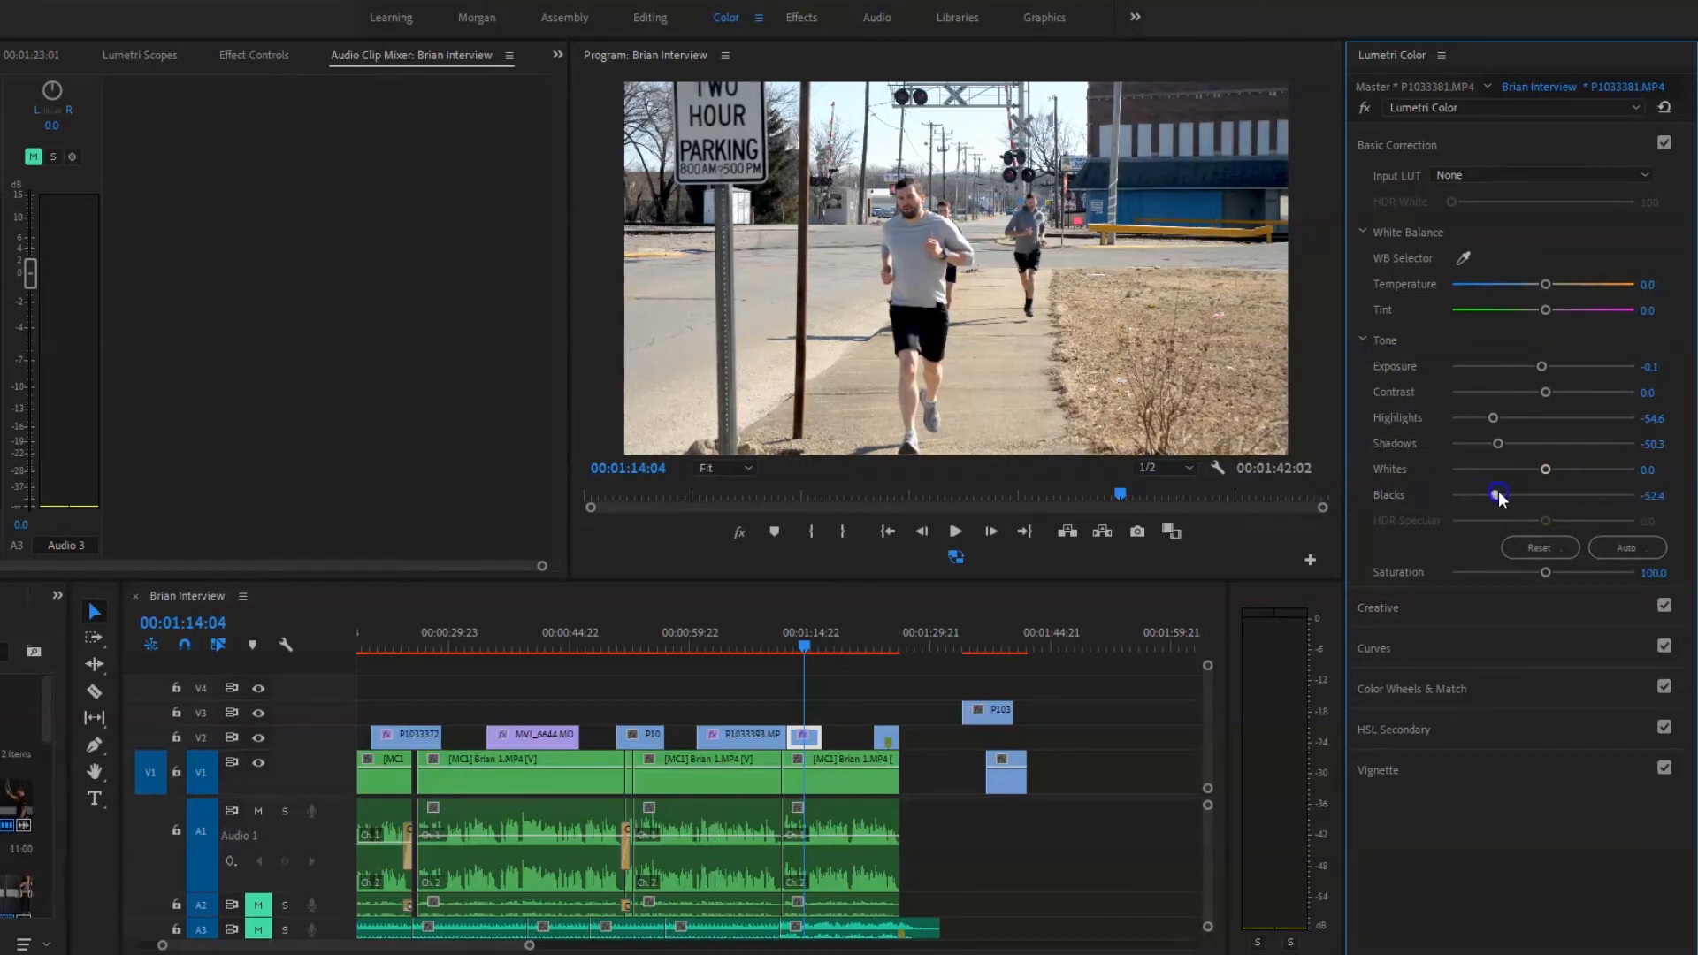
{"action": "left_click_drag", "start_coordinate": [1512, 498], "coordinate": [1529, 498]}
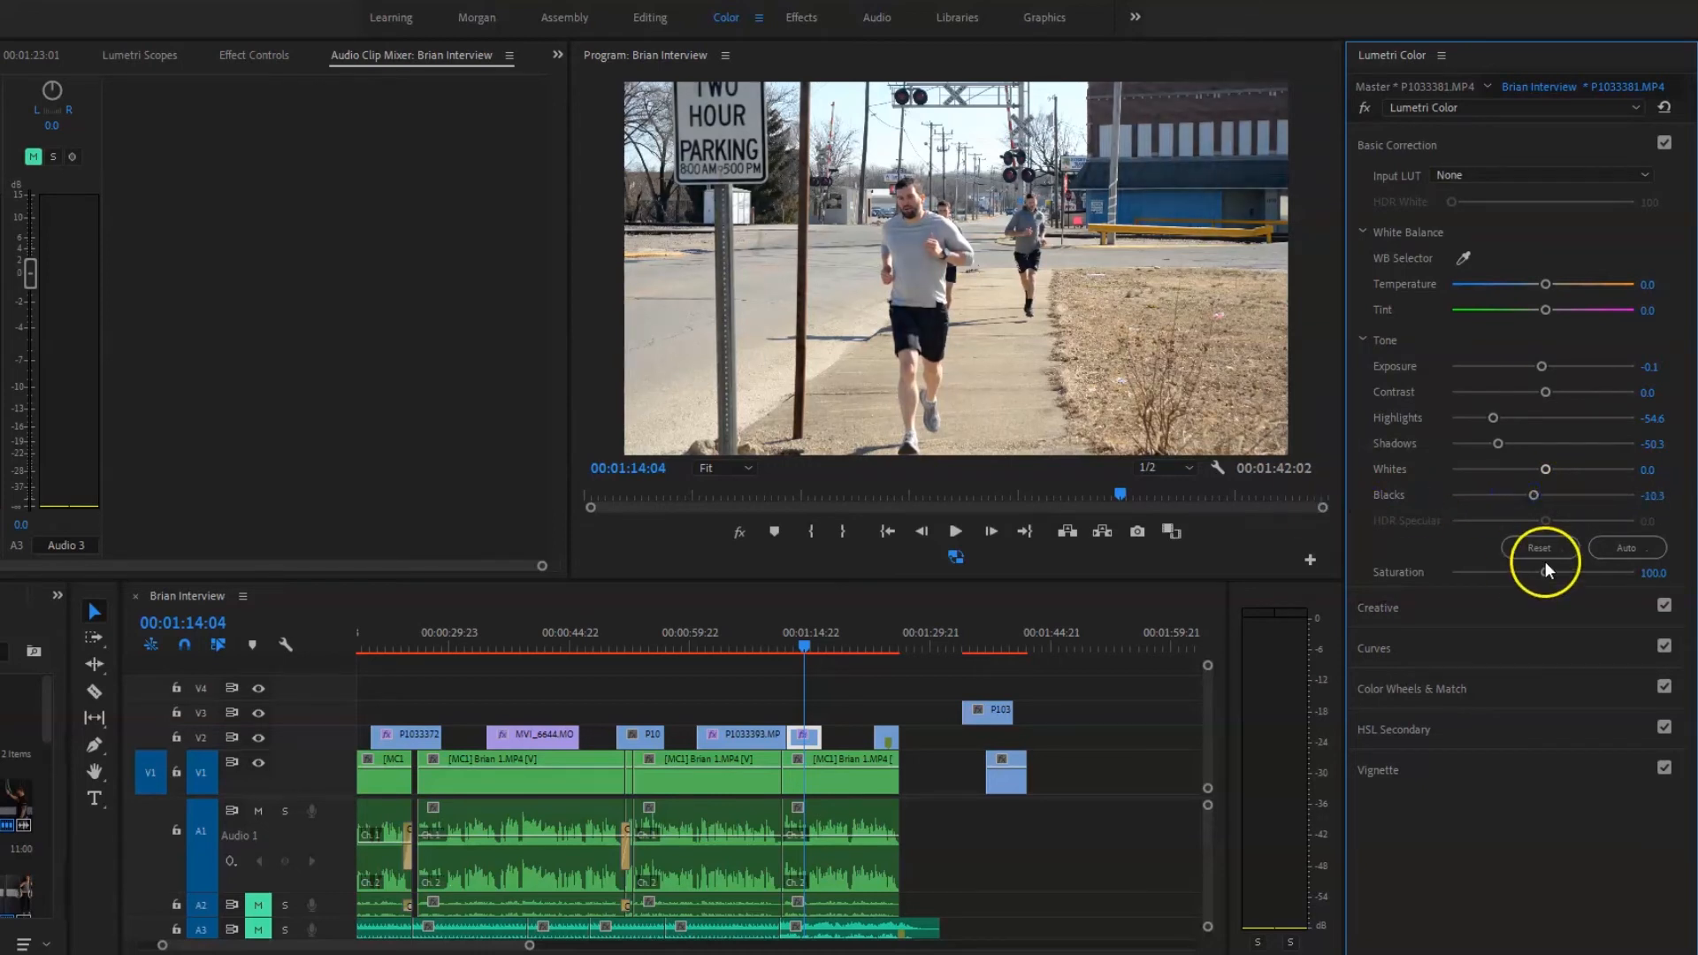
Play the last interview clip from 00:01:19:14 to 00:01:22:09 to review the lead-in to the closing V2 clip.
{"action": "left_click", "coordinate": [849, 644]}
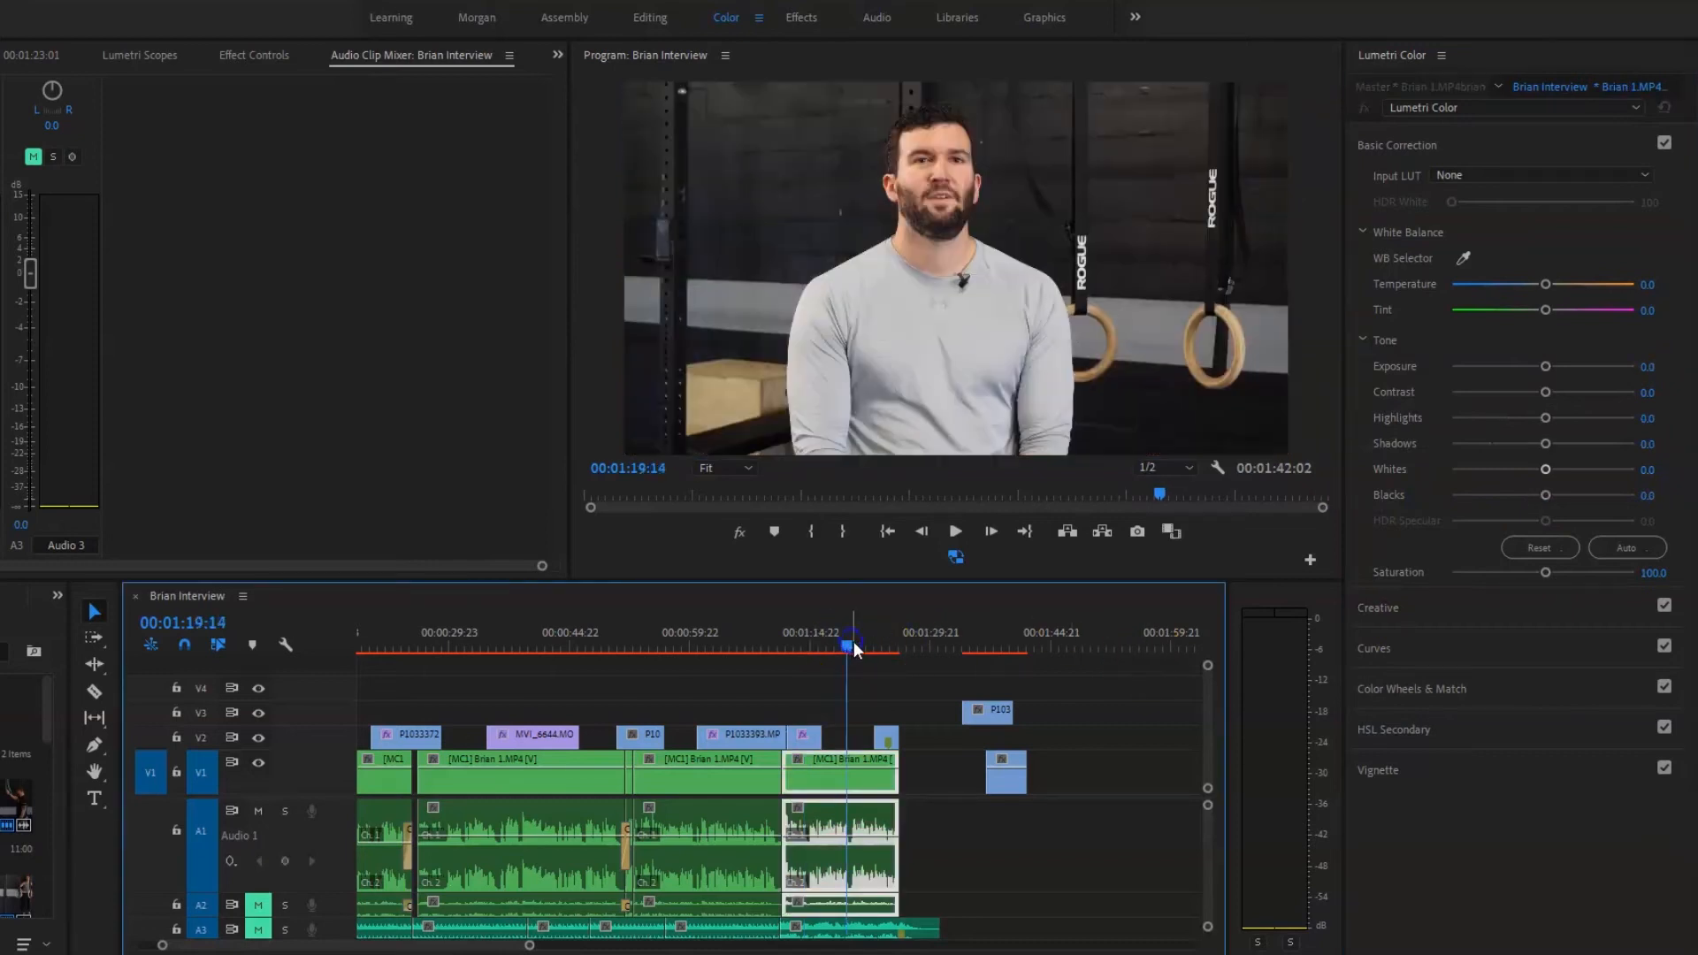
{"action": "scroll", "coordinate": [514, 798], "scroll_direction": "down", "scroll_amount": 1}
{"action": "key", "text": "space"}
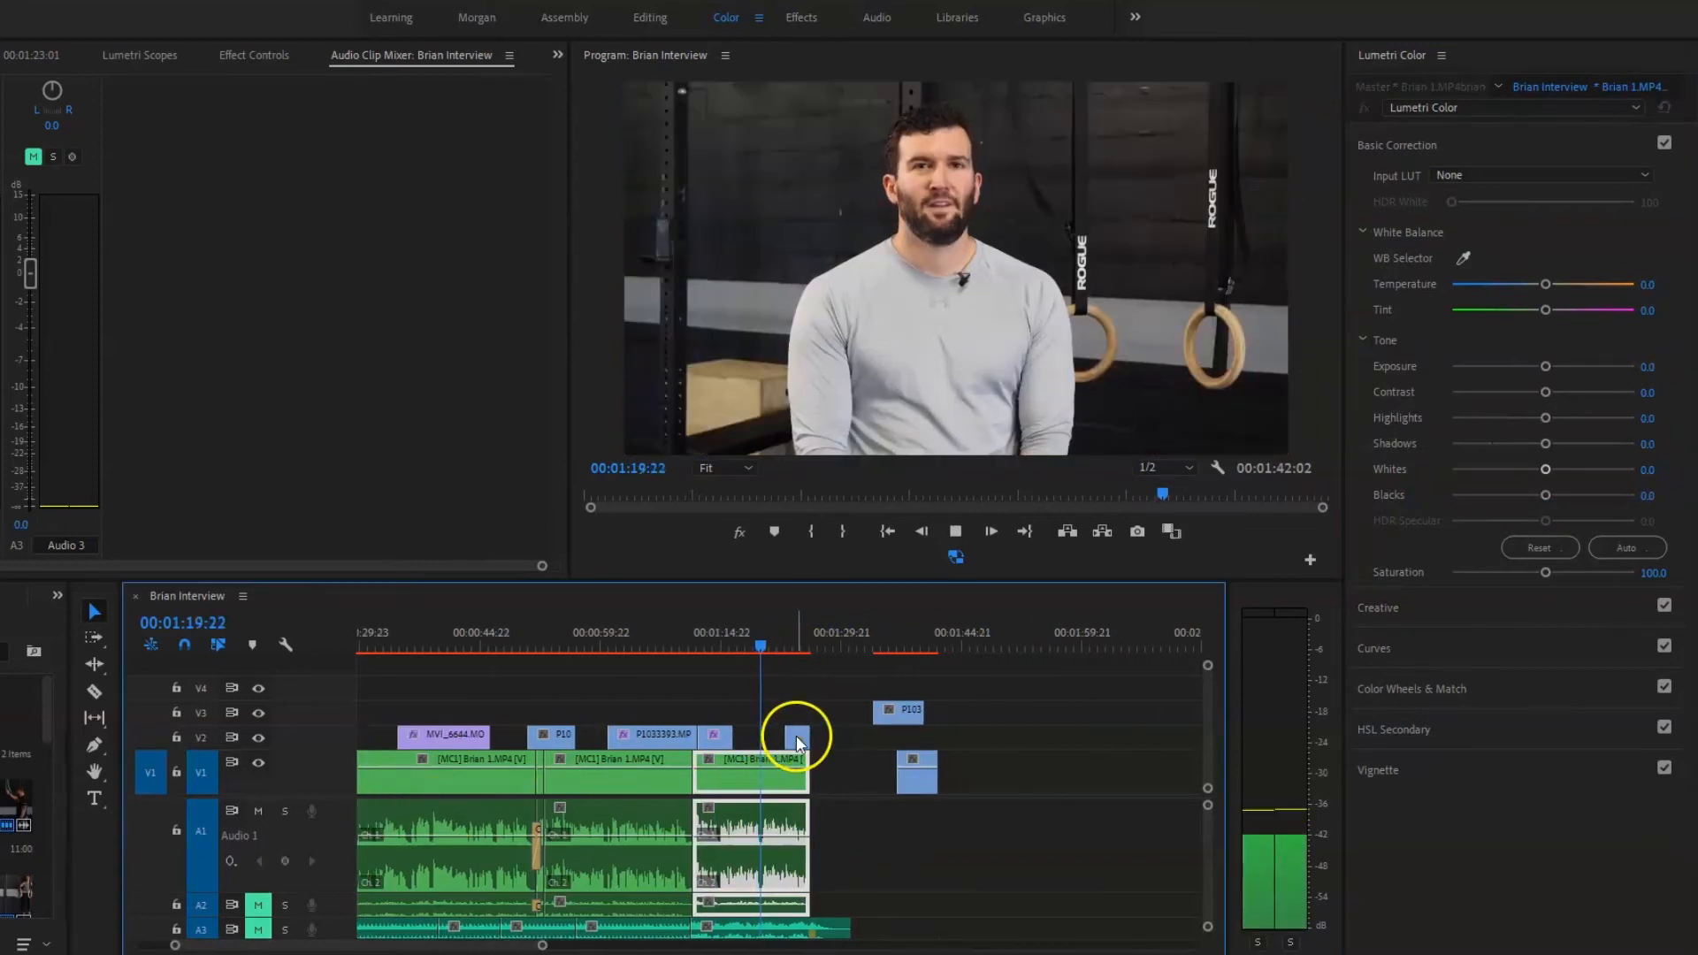
{"action": "key", "text": "="}
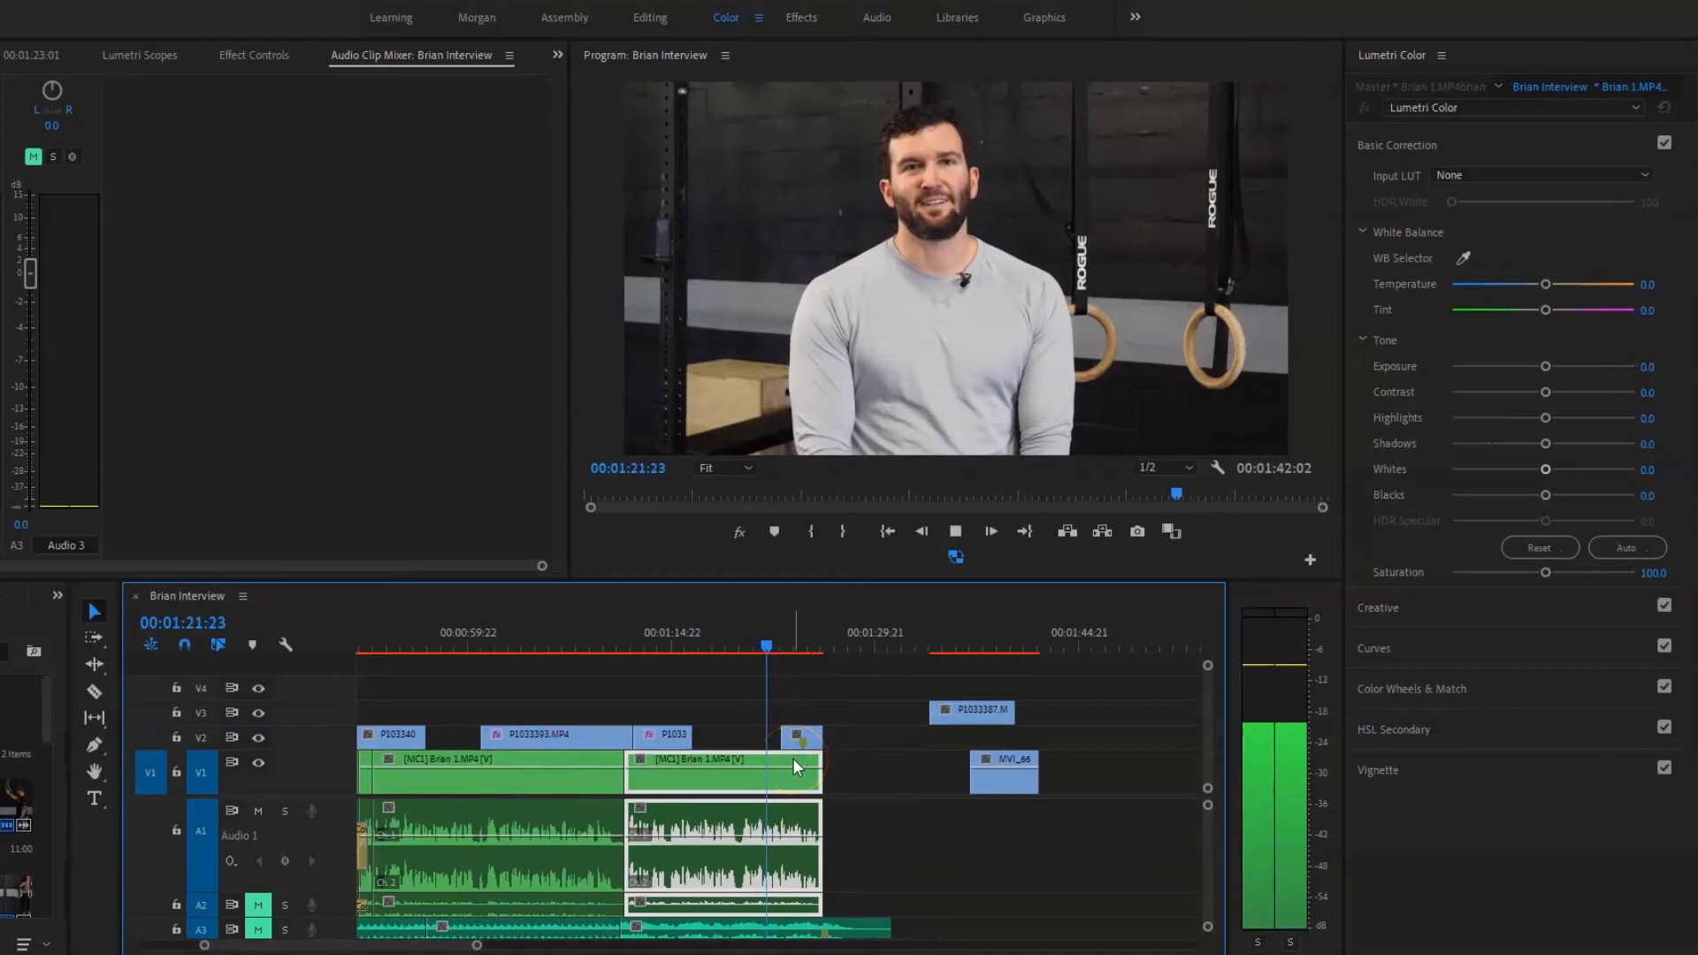
{"action": "key", "text": "space"}
{"action": "left_click", "coordinate": [805, 764]}
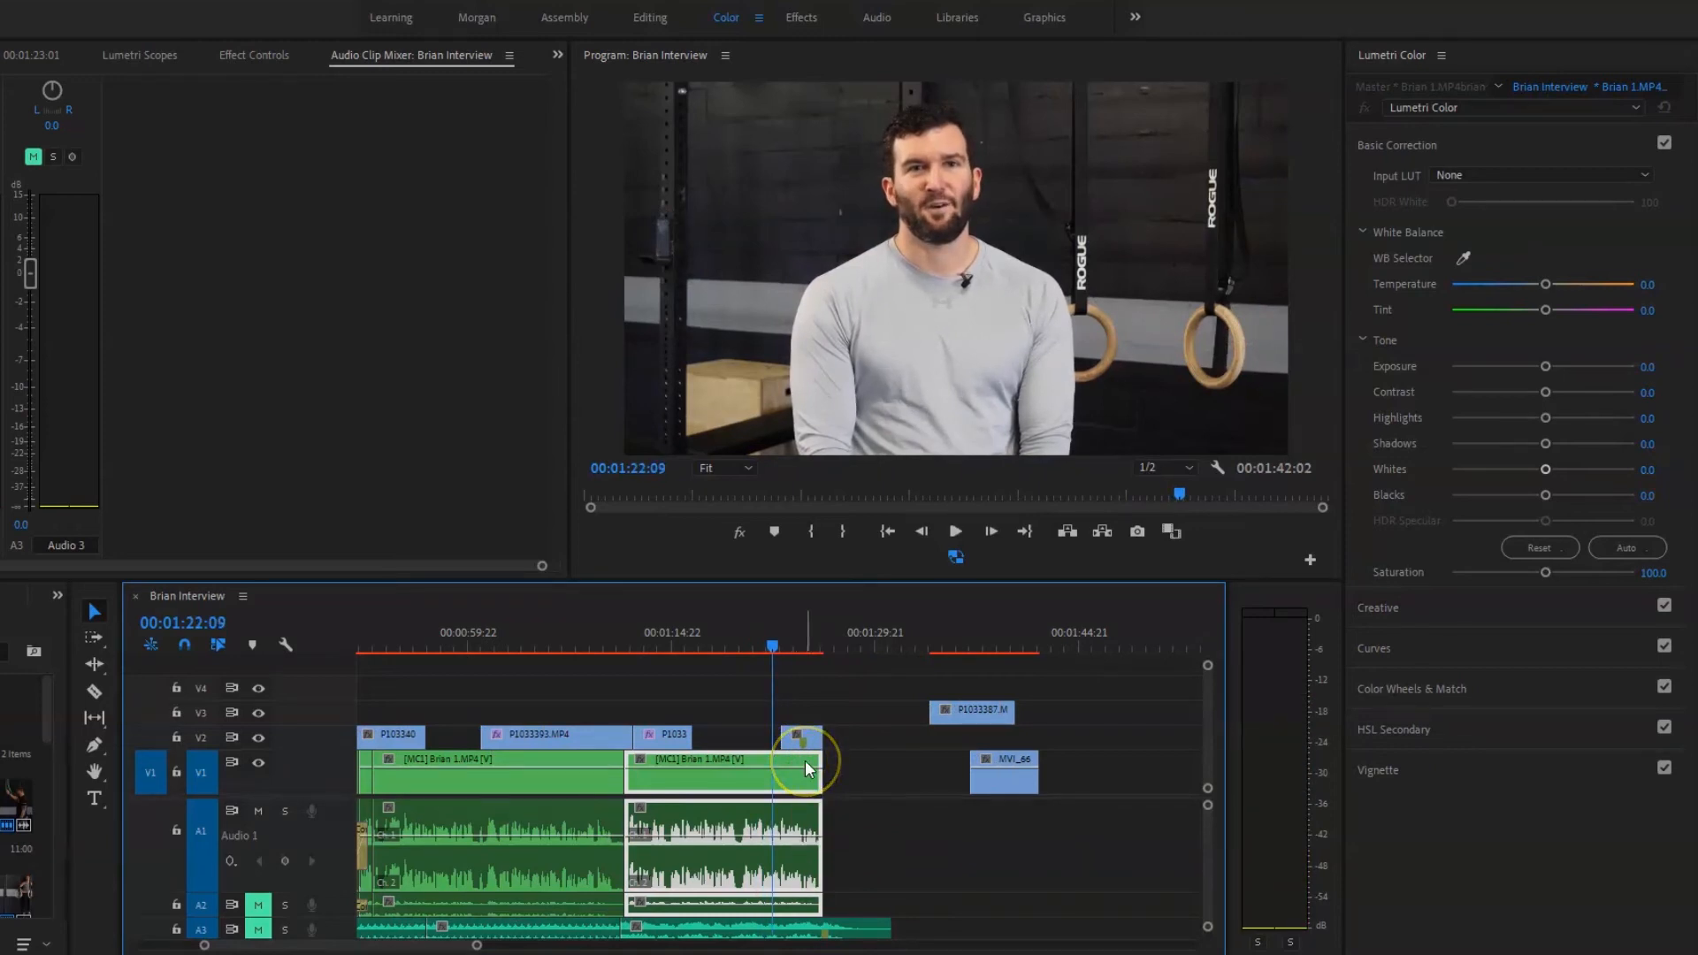
Play the sequence from 00:01:22:09 past the last interview clip to review the closing shot.
{"action": "key", "text": "space"}
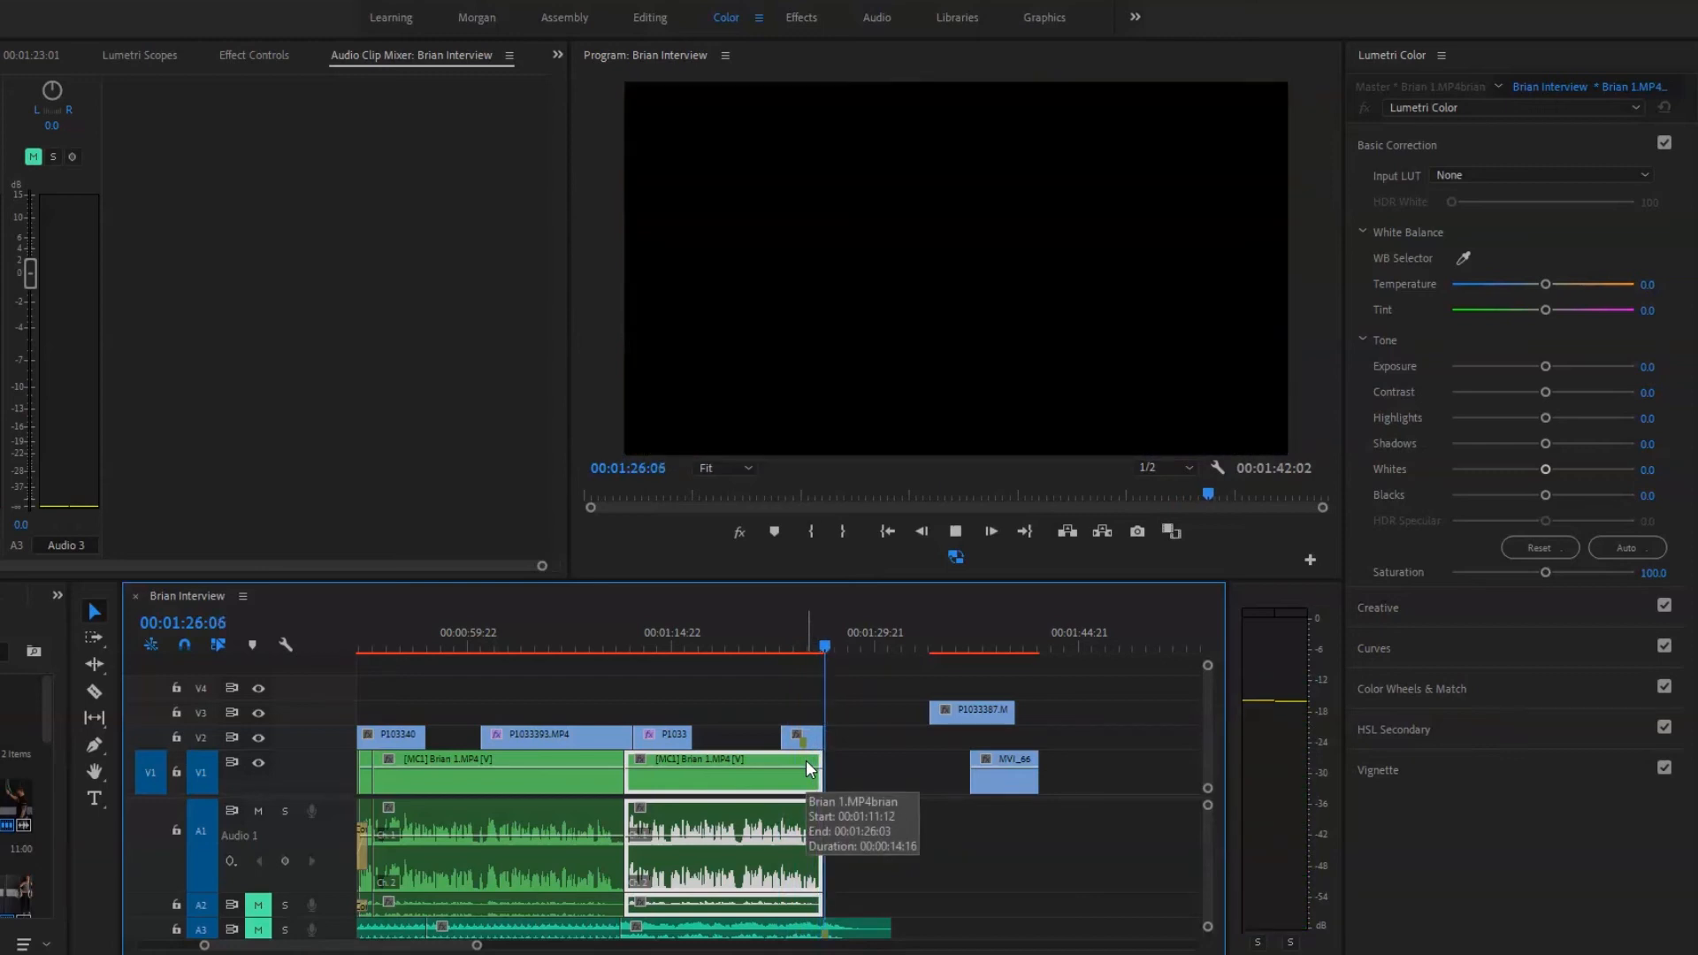
{"action": "key", "text": "space"}
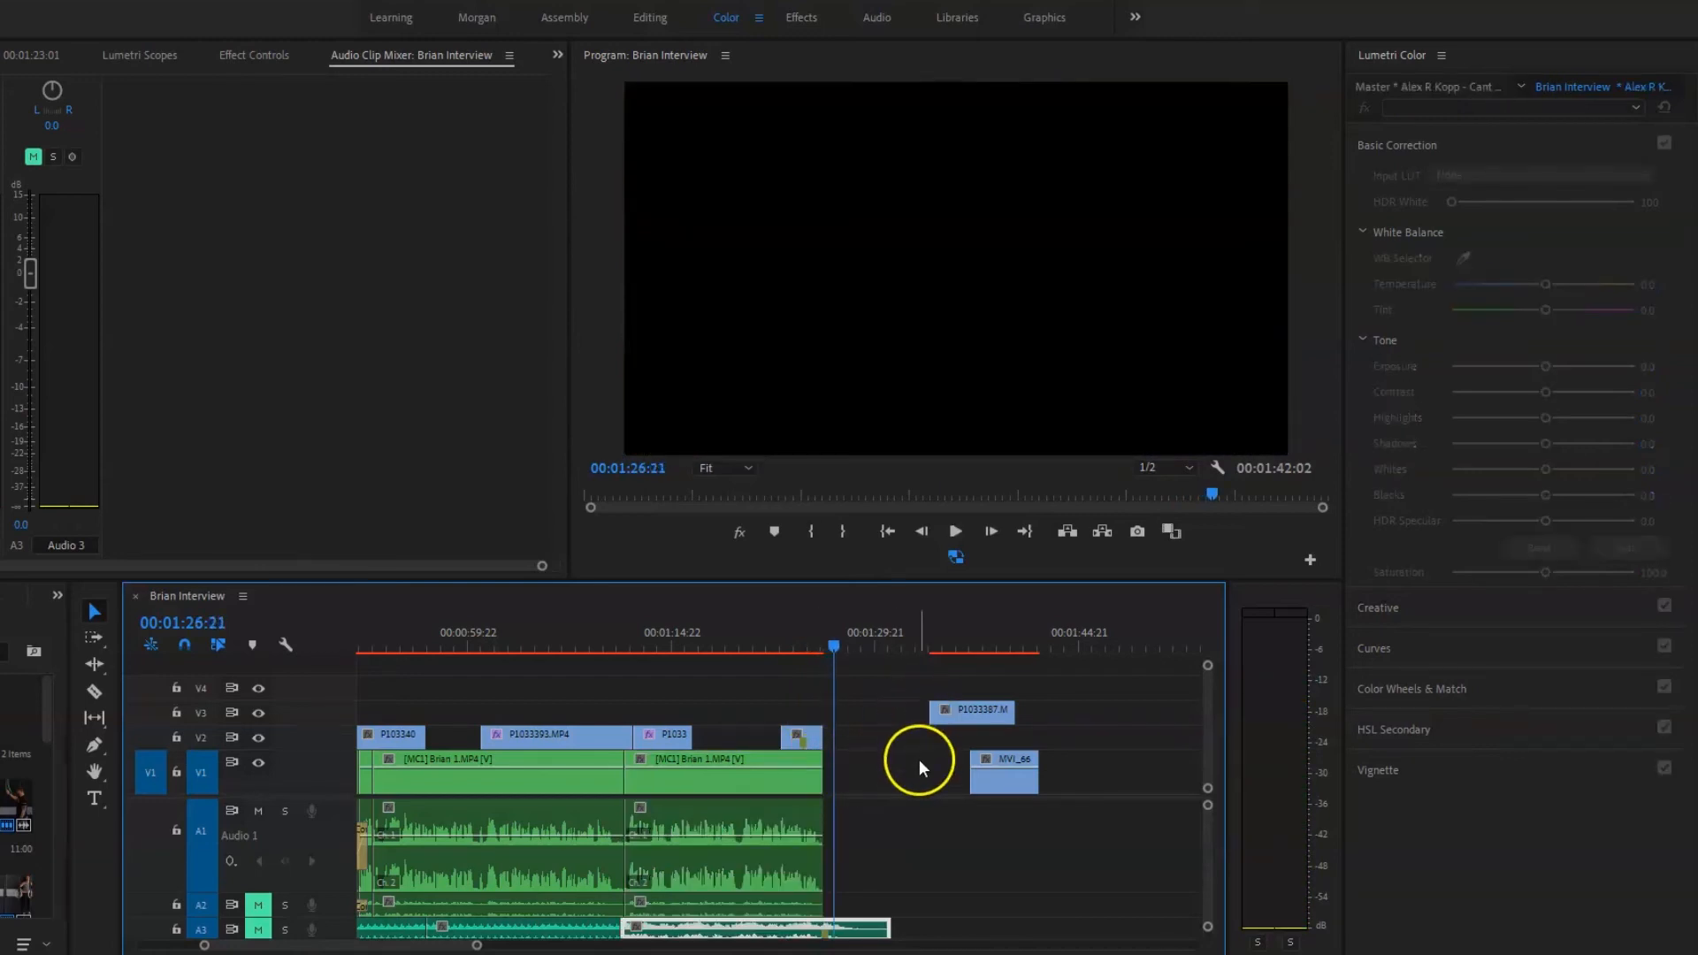
Move the two spare B-roll clips on V3 and V1 further down the timeline, ending at about 00:02:20:12.
{"action": "key", "text": "minus"}
{"action": "key", "text": "minus"}
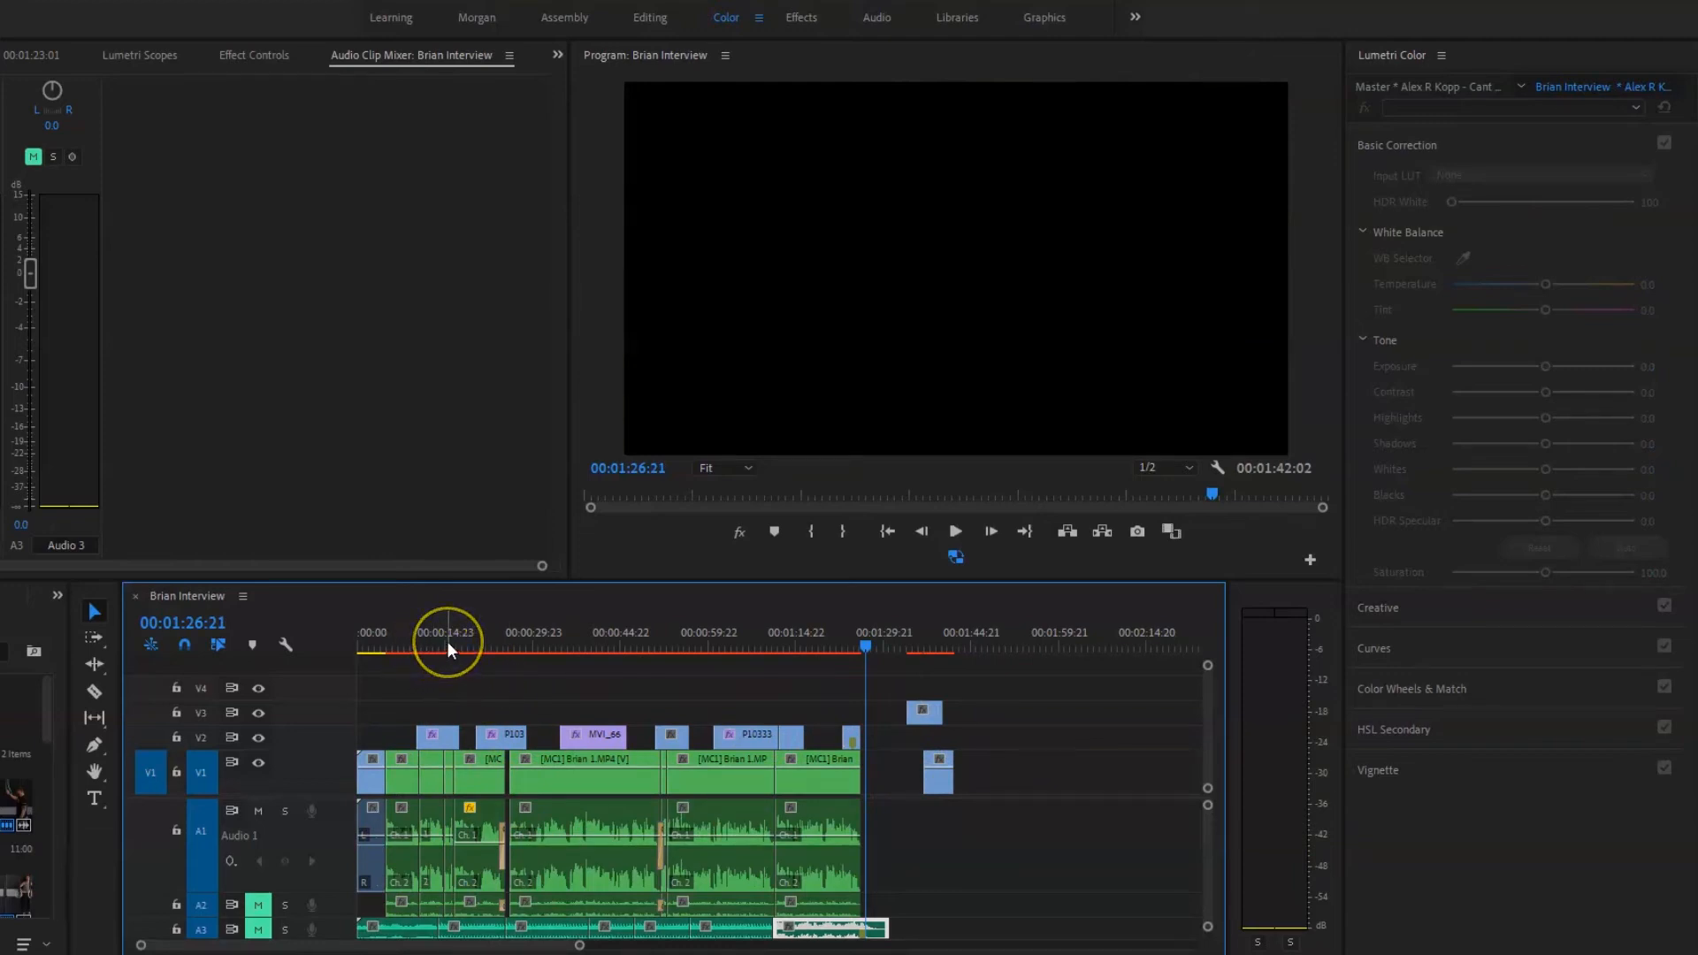
{"action": "left_click_drag", "start_coordinate": [900, 693], "coordinate": [1147, 723]}
{"action": "left_click", "coordinate": [1069, 800]}
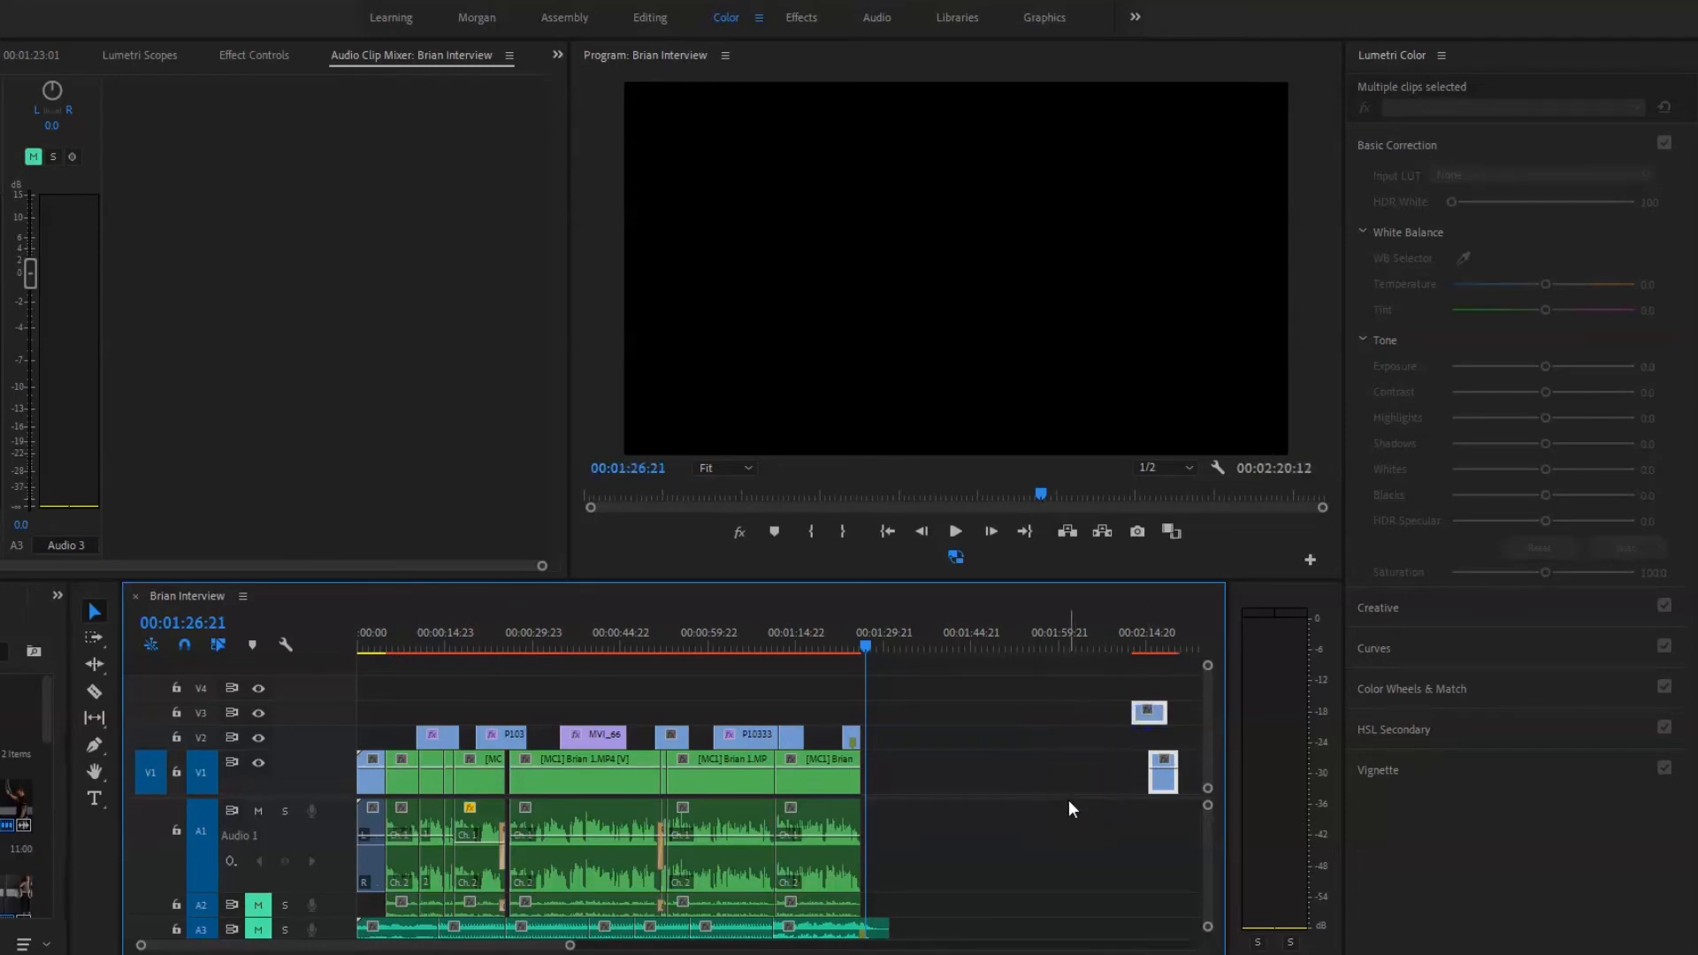
{"action": "left_click", "coordinate": [1022, 814]}
{"action": "left_click", "coordinate": [947, 816]}
Save the project and play the sequence from its start to 00:00:05:22.
{"action": "key", "text": "minus"}
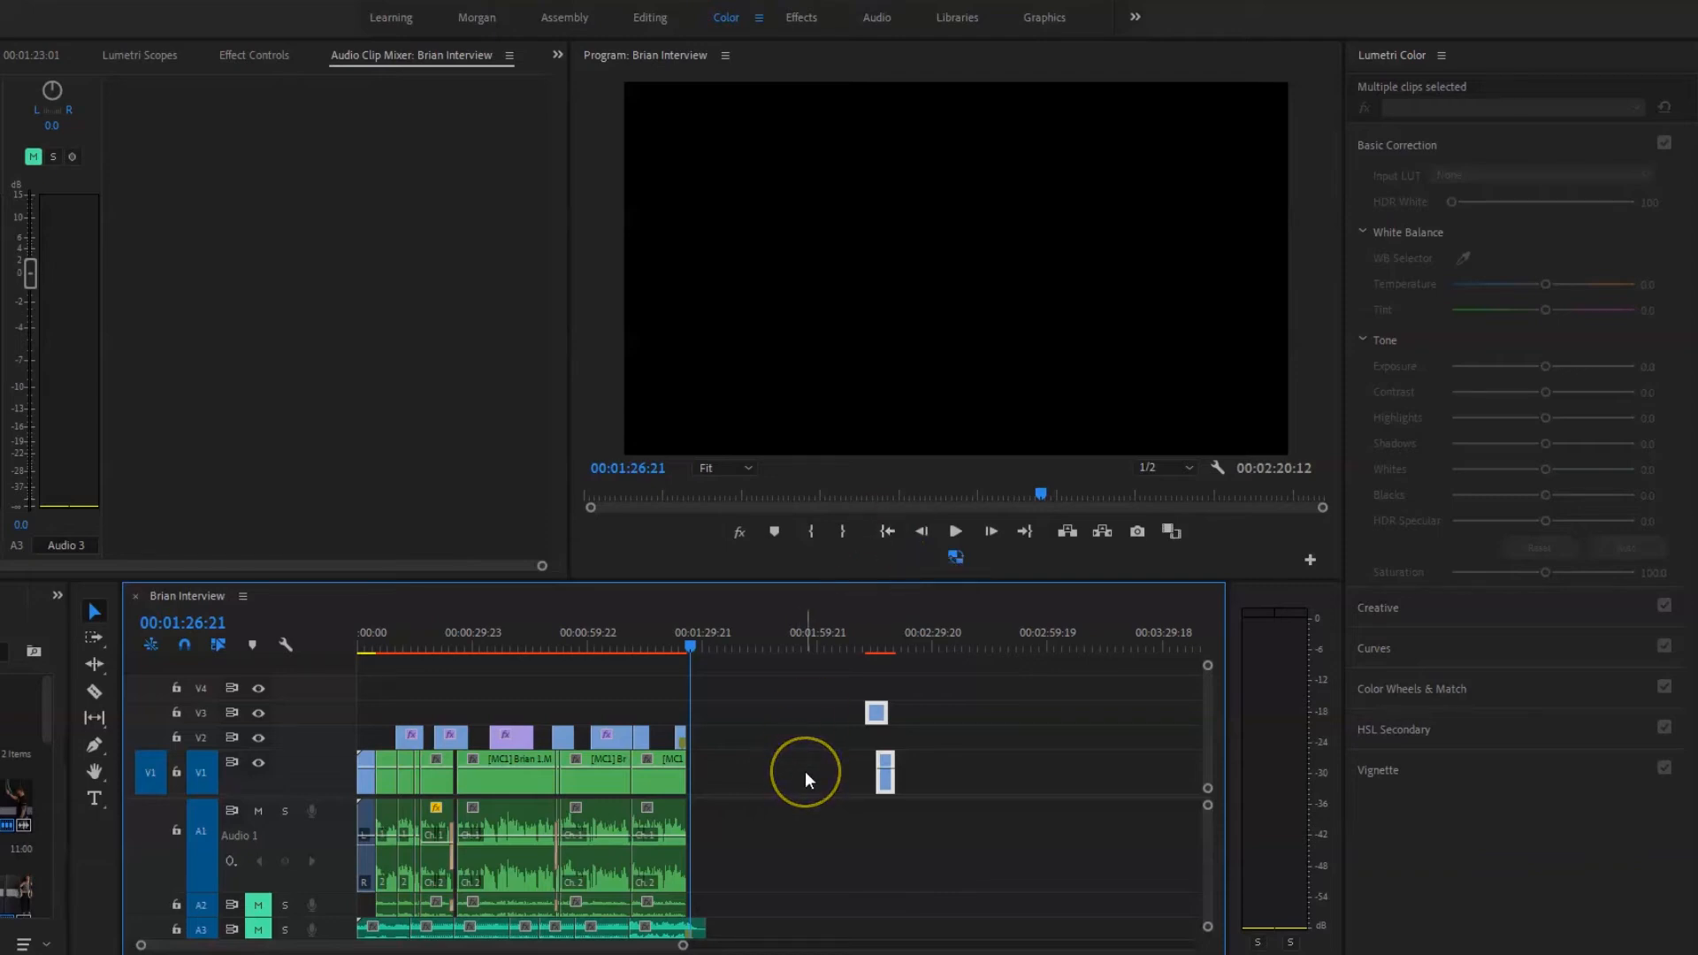
{"action": "key", "text": "Home"}
{"action": "left_click", "coordinate": [746, 745]}
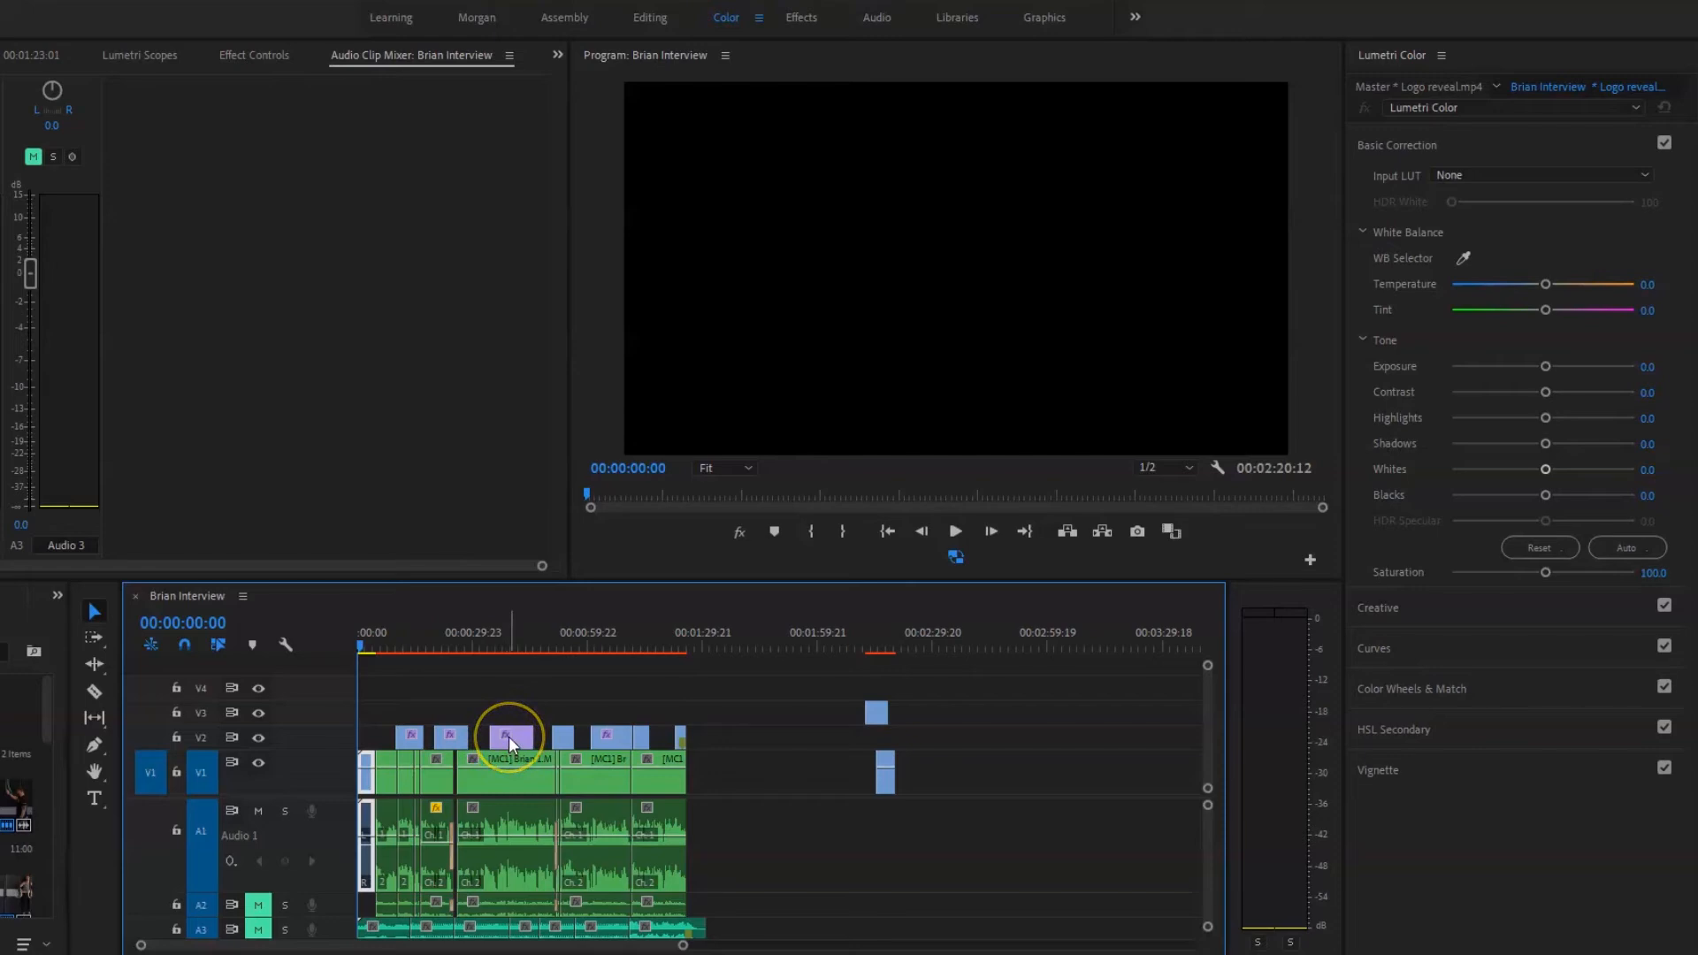
{"action": "key", "text": "ctrl+s"}
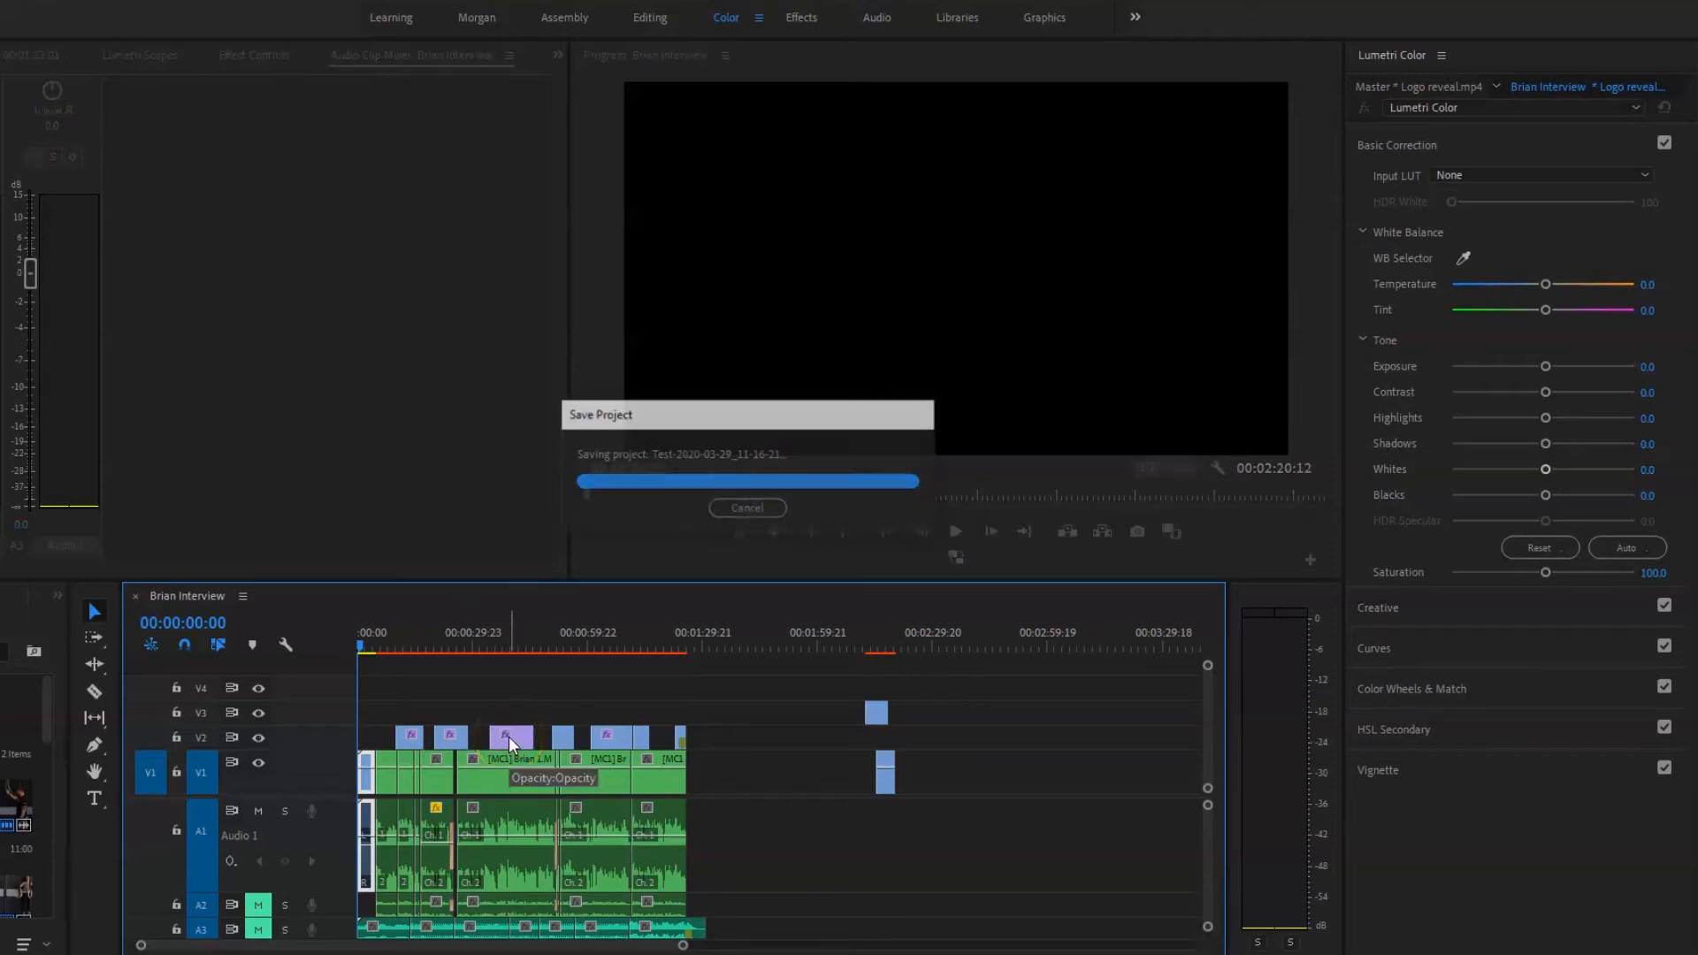
{"action": "key", "text": "space"}
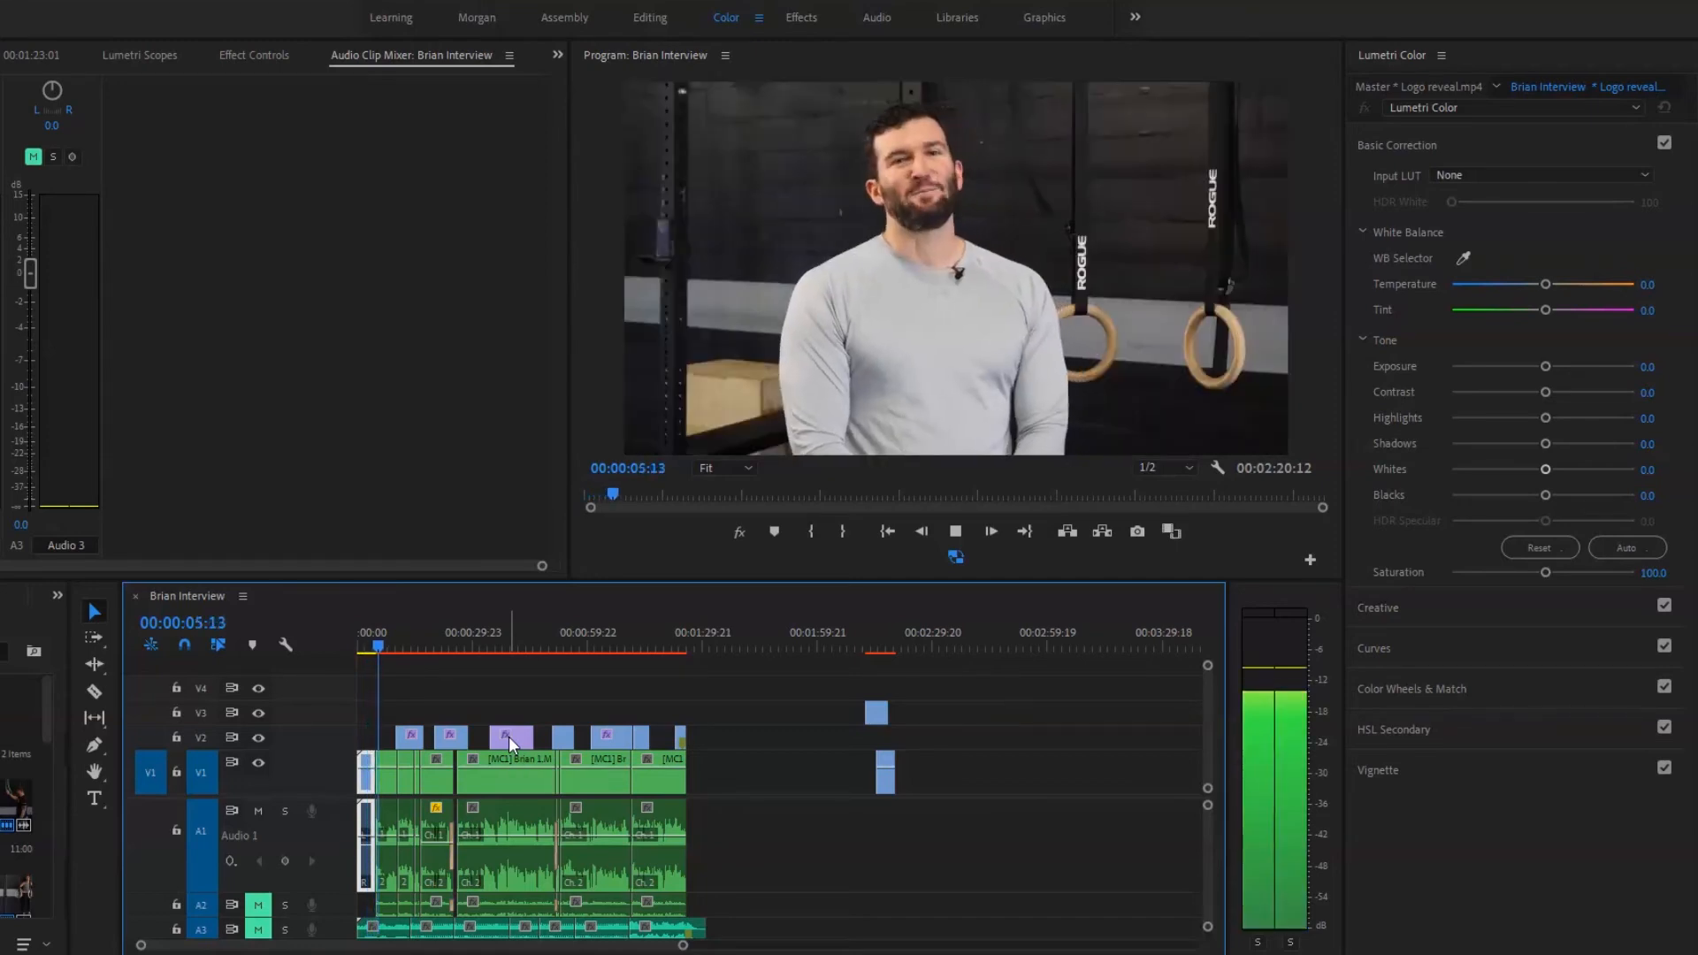
{"action": "key", "text": "space"}
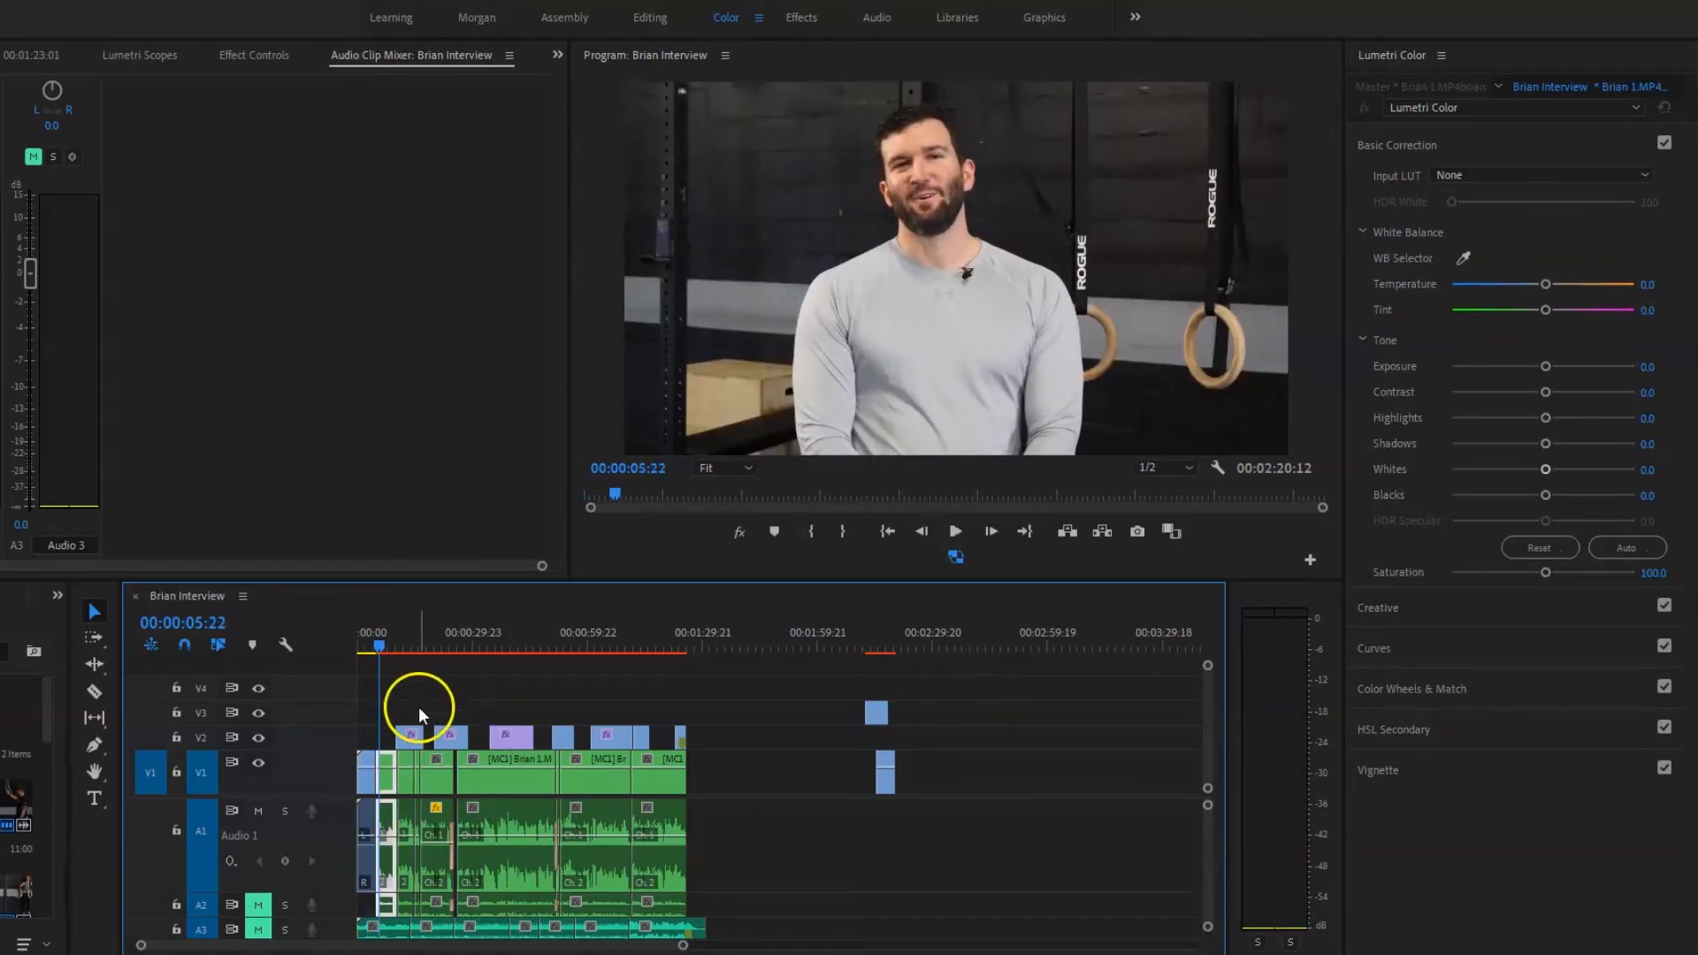
Enlarge the timeline panel to show all the audio tracks, and unmute the music track A3.
{"action": "scroll", "coordinate": [417, 704], "scroll_direction": "up", "scroll_amount": 4}
{"action": "scroll", "coordinate": [404, 798], "scroll_direction": "up", "scroll_amount": 2}
{"action": "scroll", "coordinate": [422, 812], "scroll_direction": "up", "scroll_amount": 3}
{"action": "scroll", "coordinate": [434, 809], "scroll_direction": "up", "scroll_amount": 2}
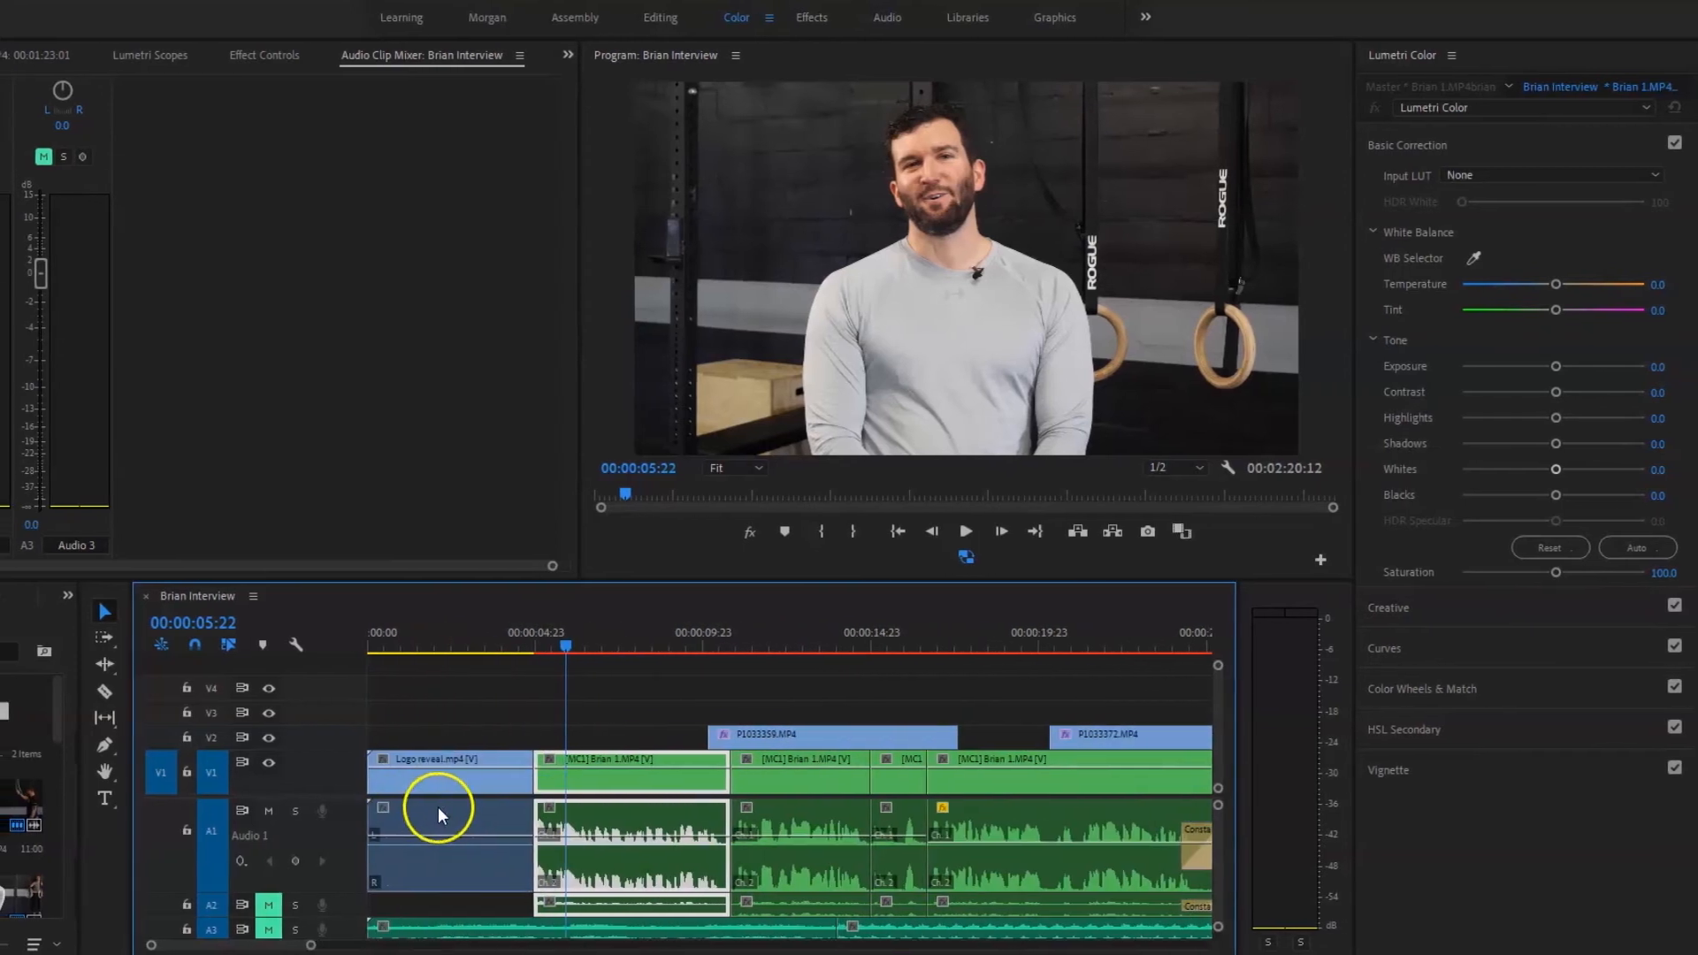
{"action": "left_click_drag", "start_coordinate": [559, 576], "coordinate": [576, 524]}
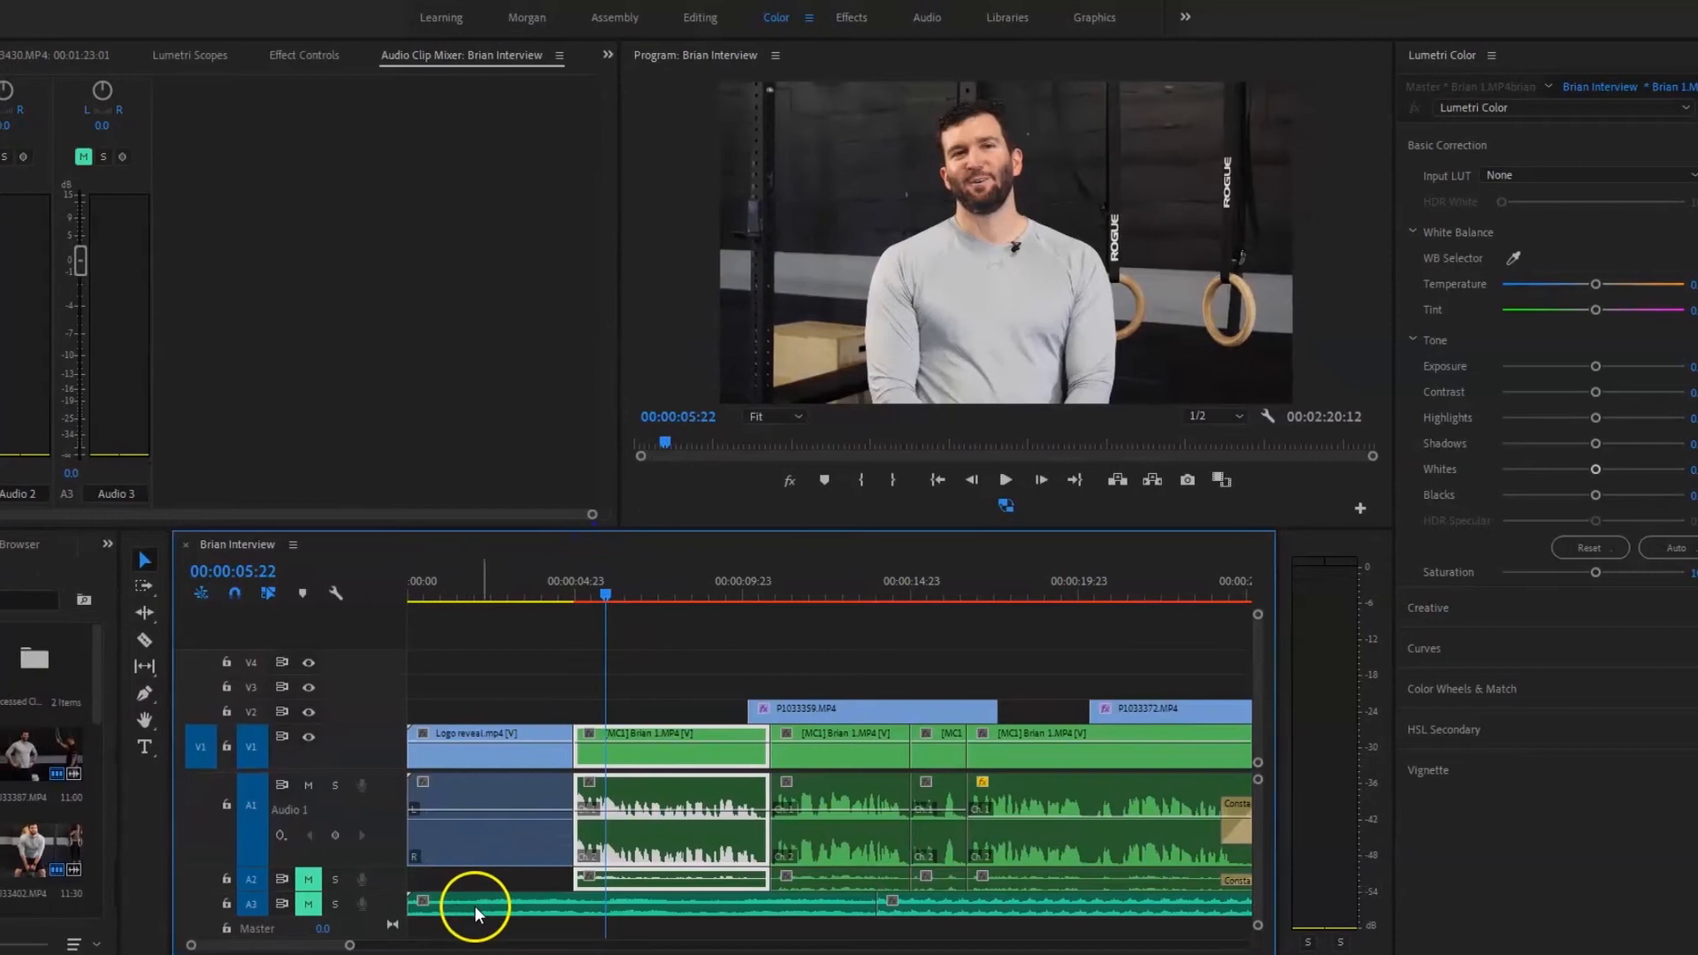
{"action": "scroll", "coordinate": [559, 881], "scroll_direction": "down", "scroll_amount": 6}
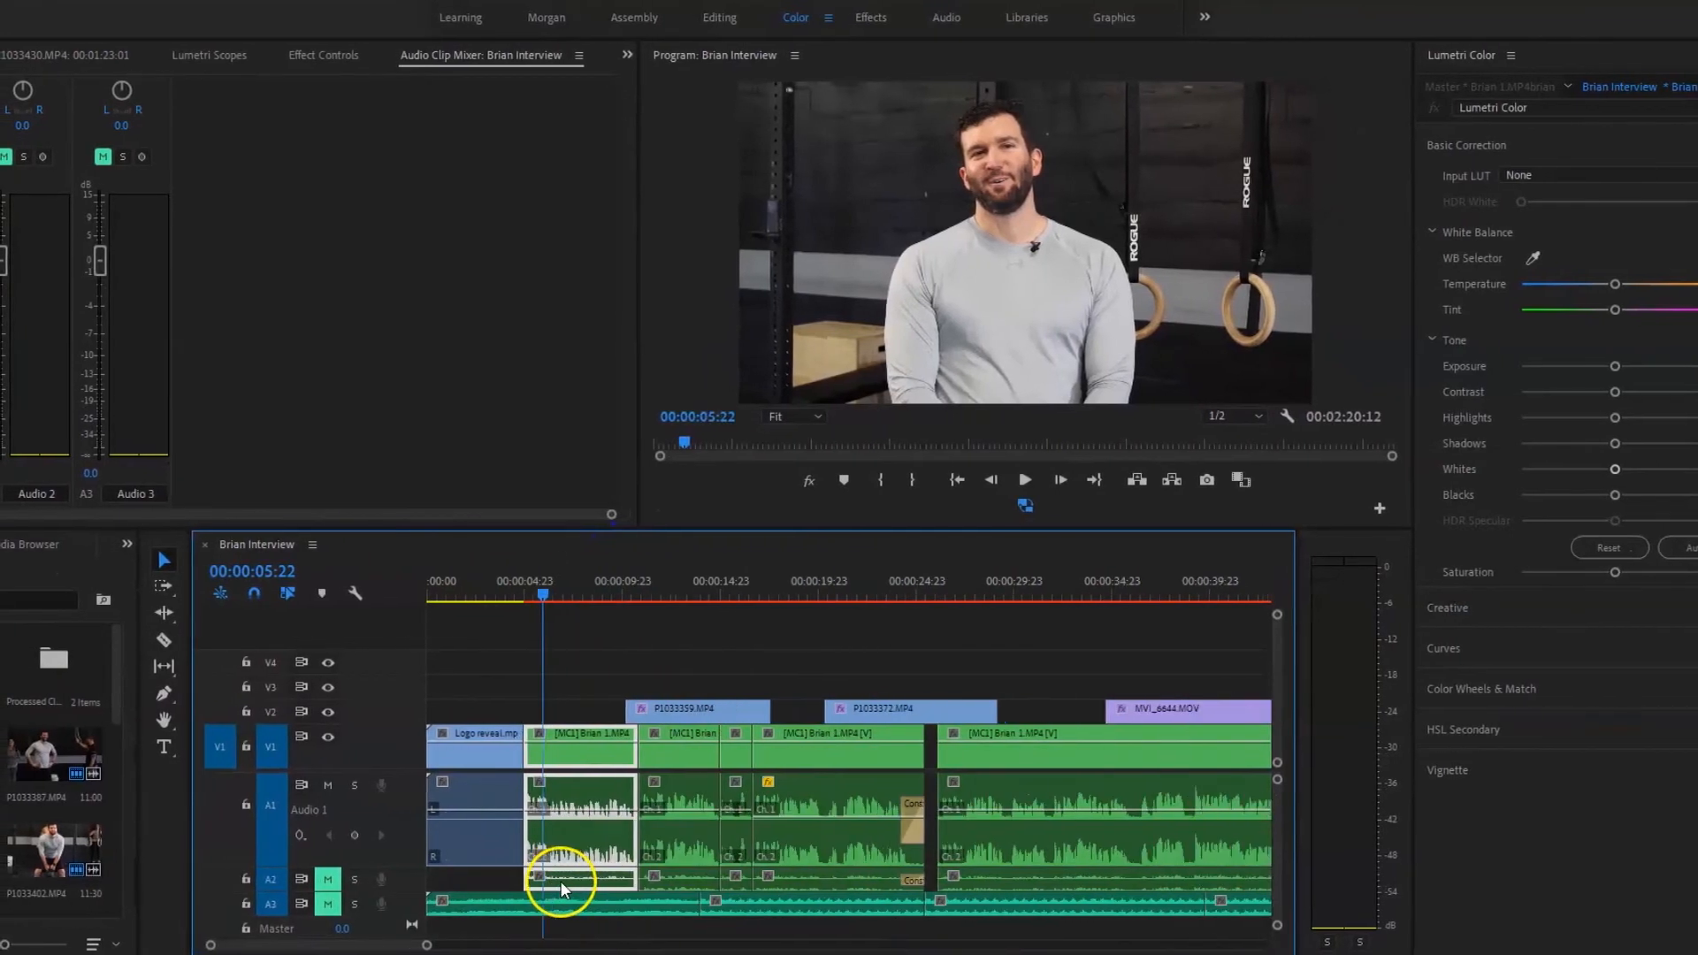
{"action": "scroll", "coordinate": [573, 905], "scroll_direction": "down", "scroll_amount": 3}
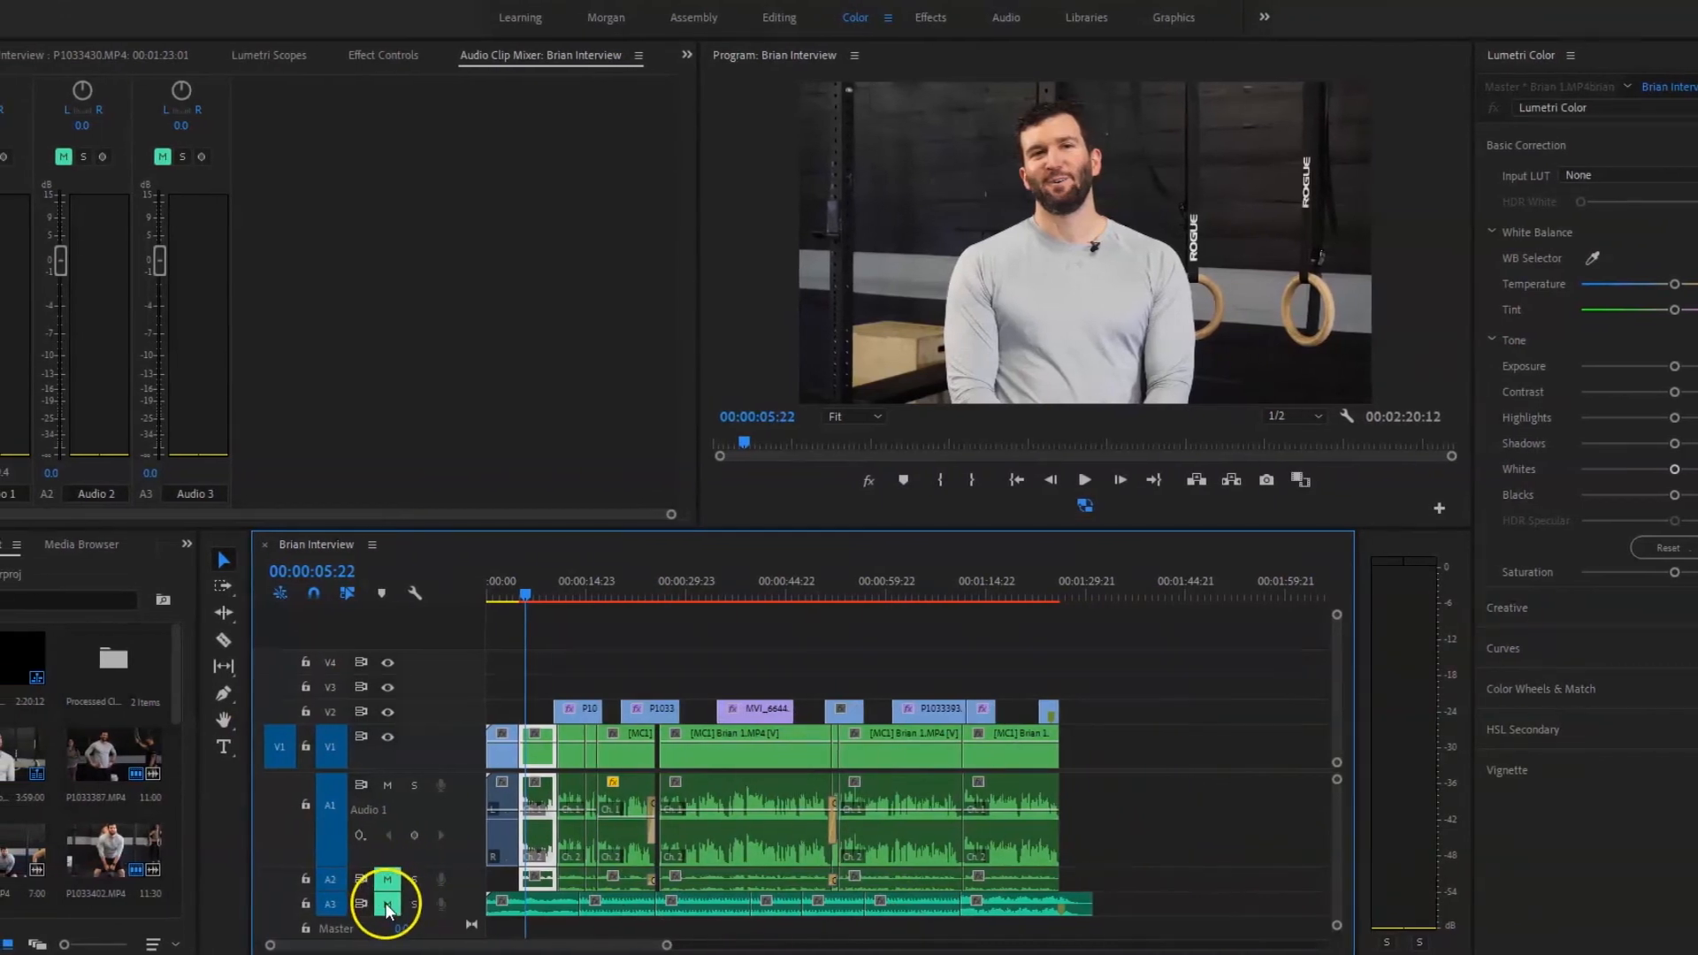
{"action": "left_click", "coordinate": [396, 904]}
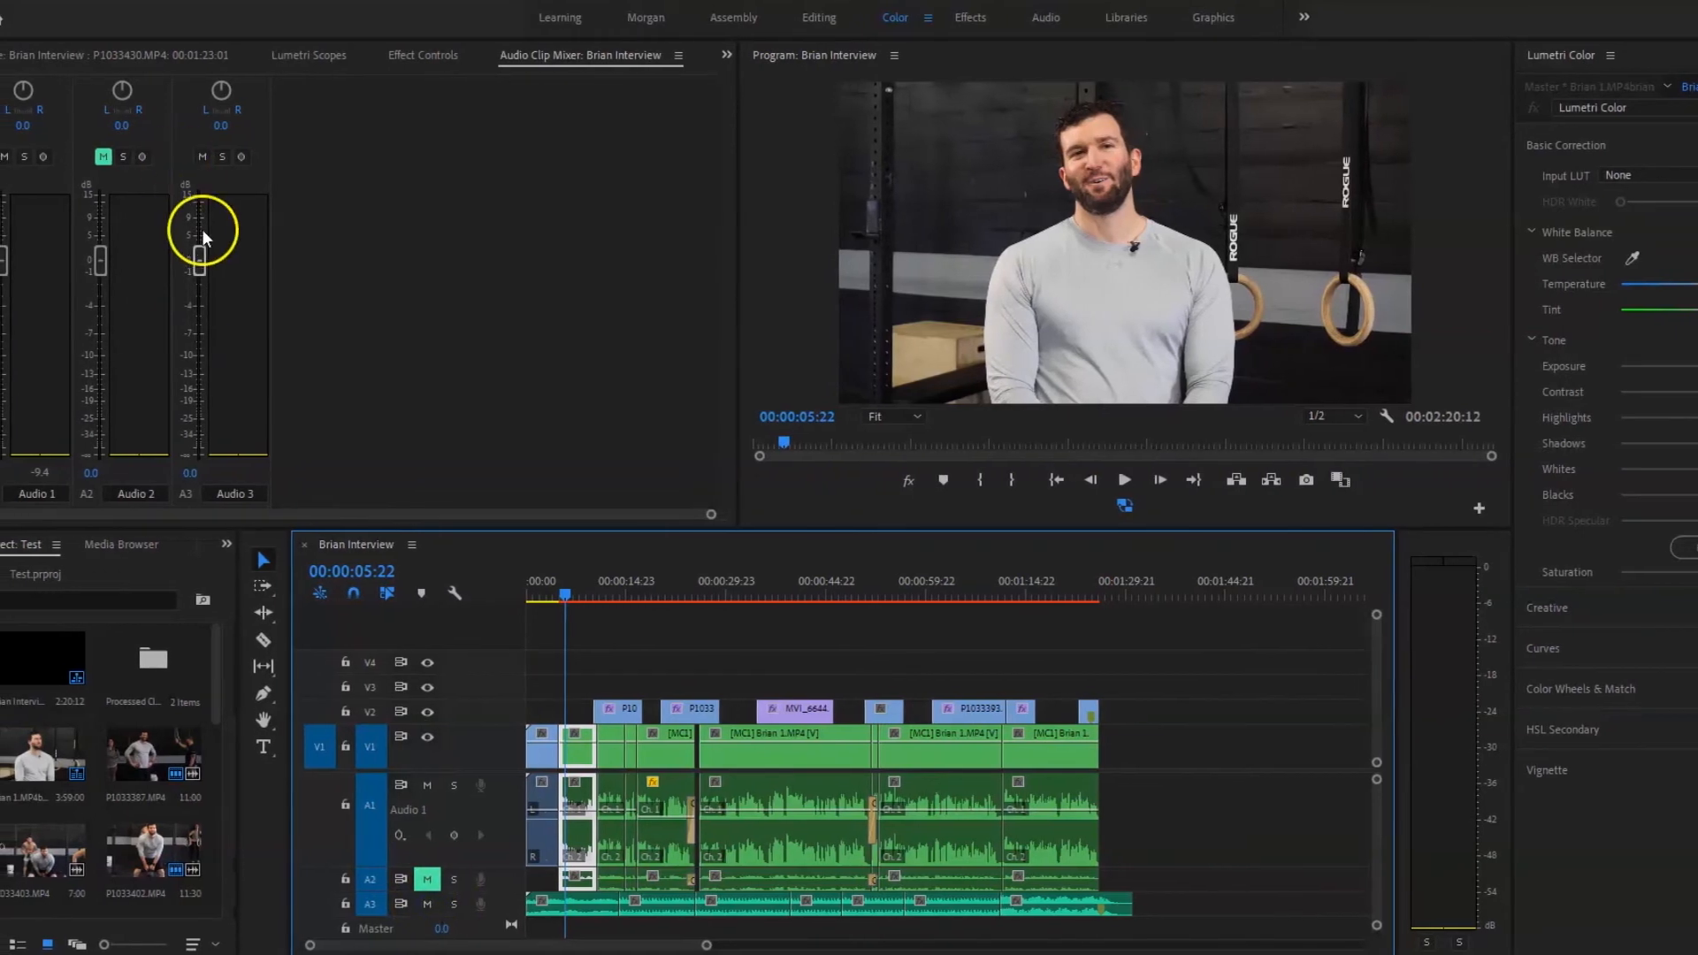
Switch to the custom personal workspace and select the first music clip on A3.
{"action": "left_click", "coordinate": [124, 53]}
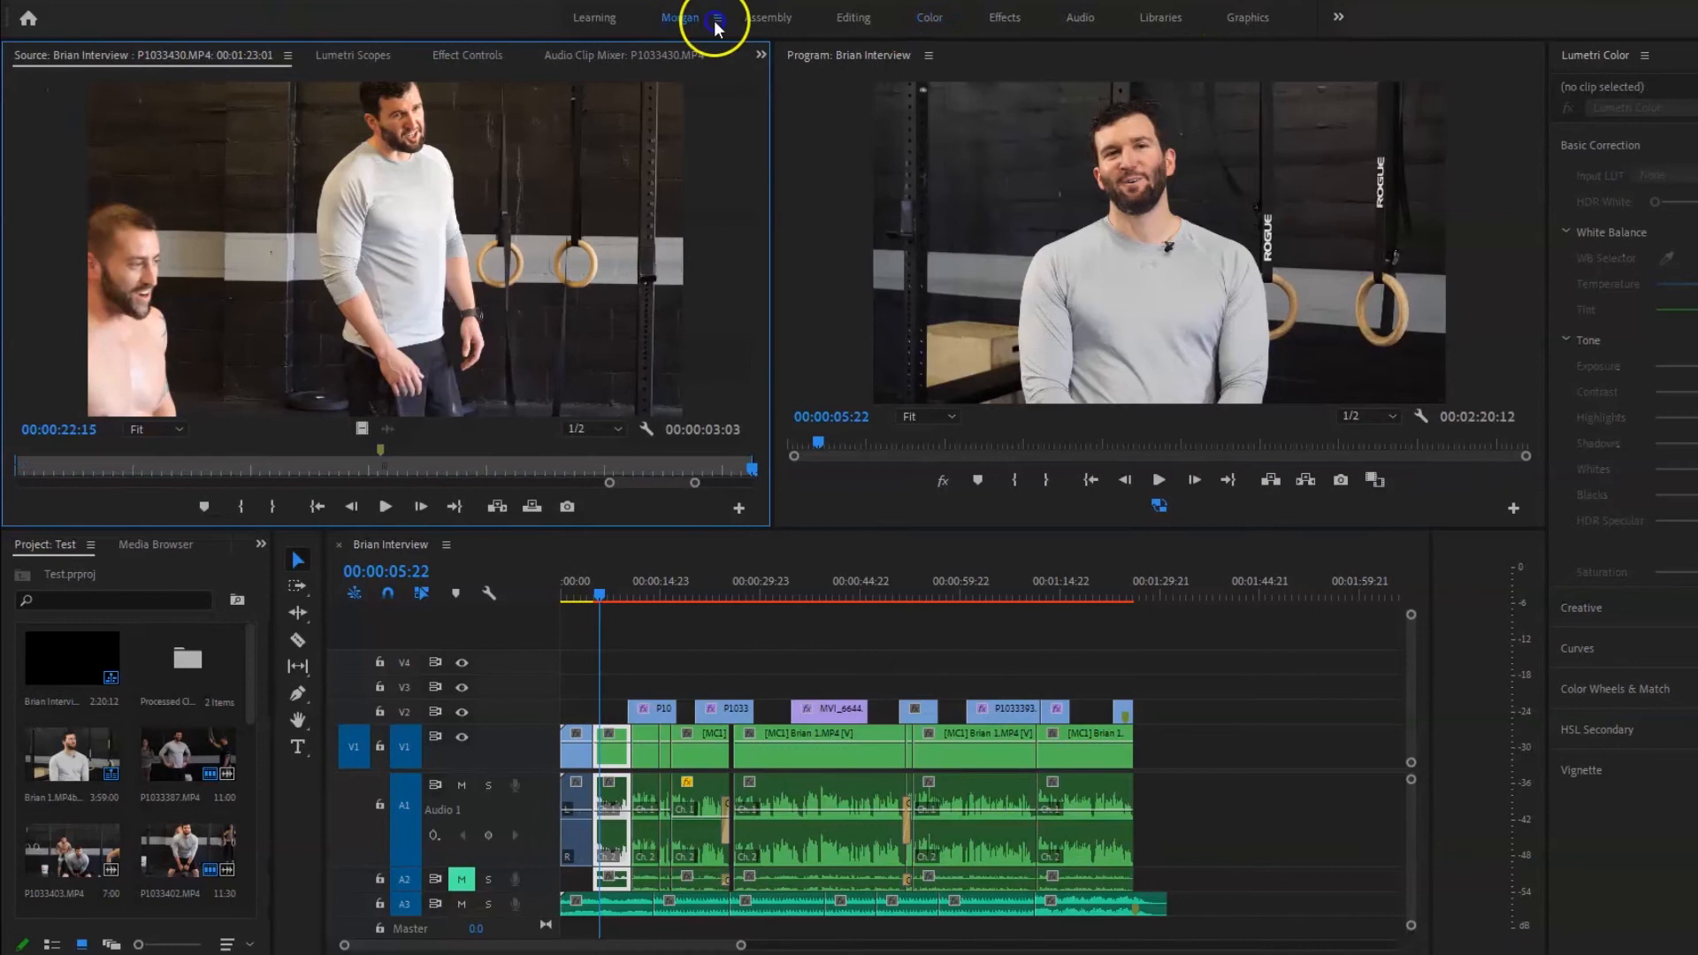
{"action": "left_click", "coordinate": [703, 18]}
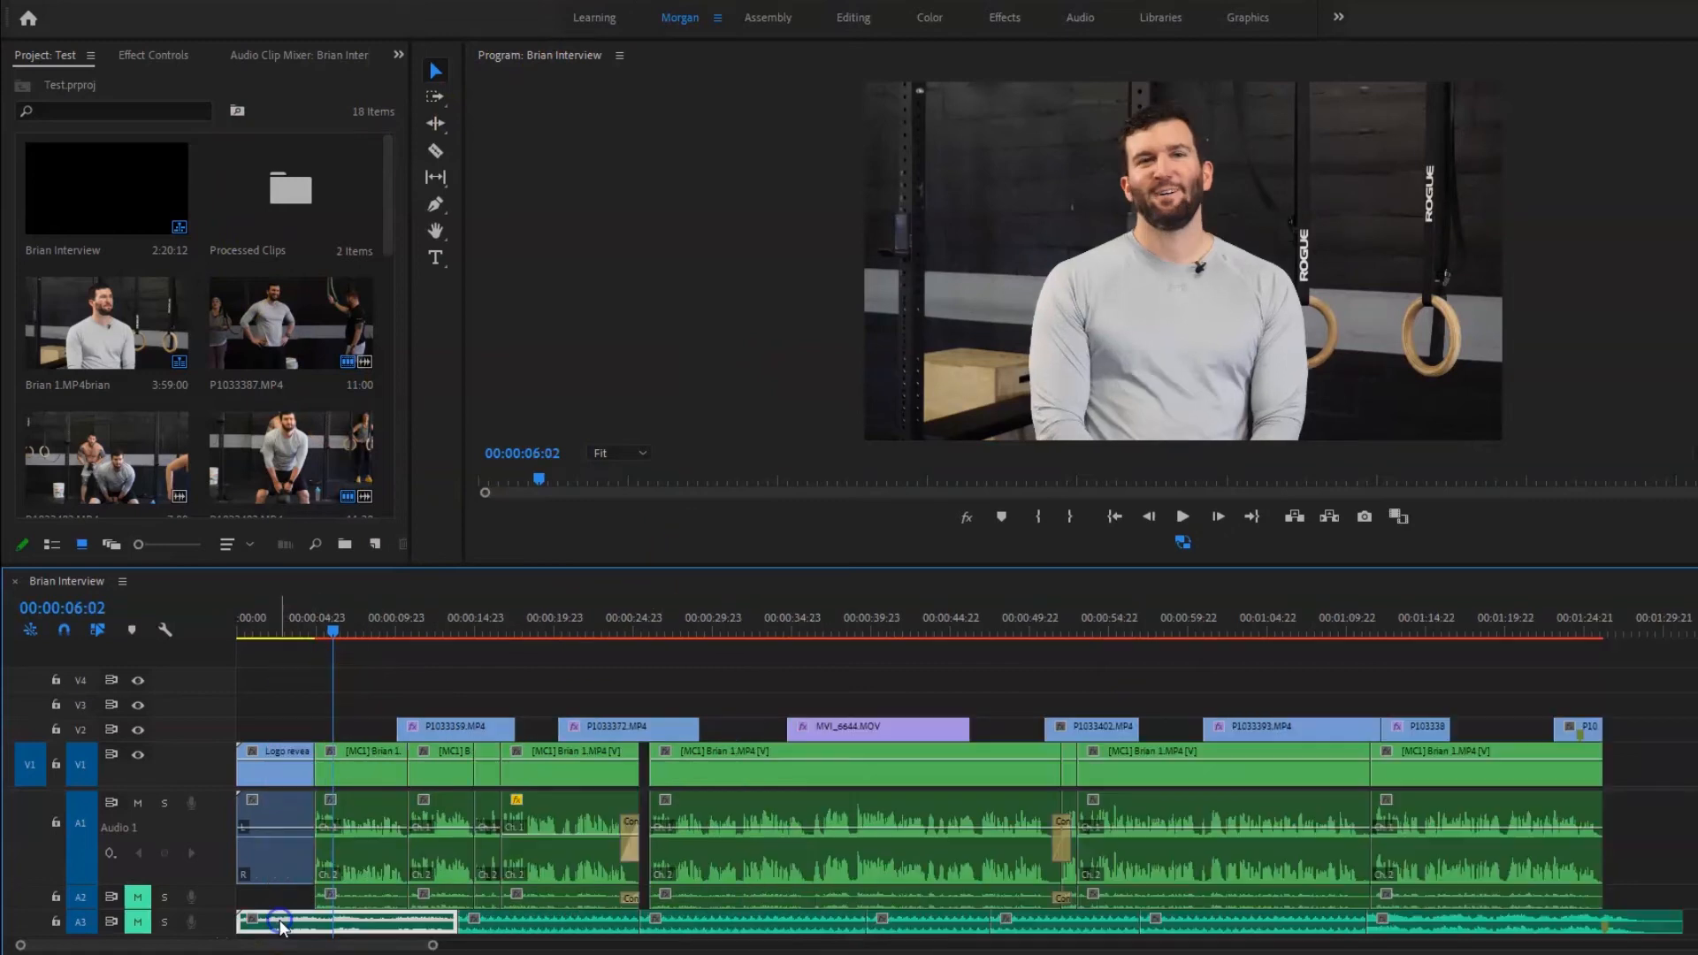
{"action": "scroll", "coordinate": [282, 929], "scroll_direction": "down", "scroll_amount": 7}
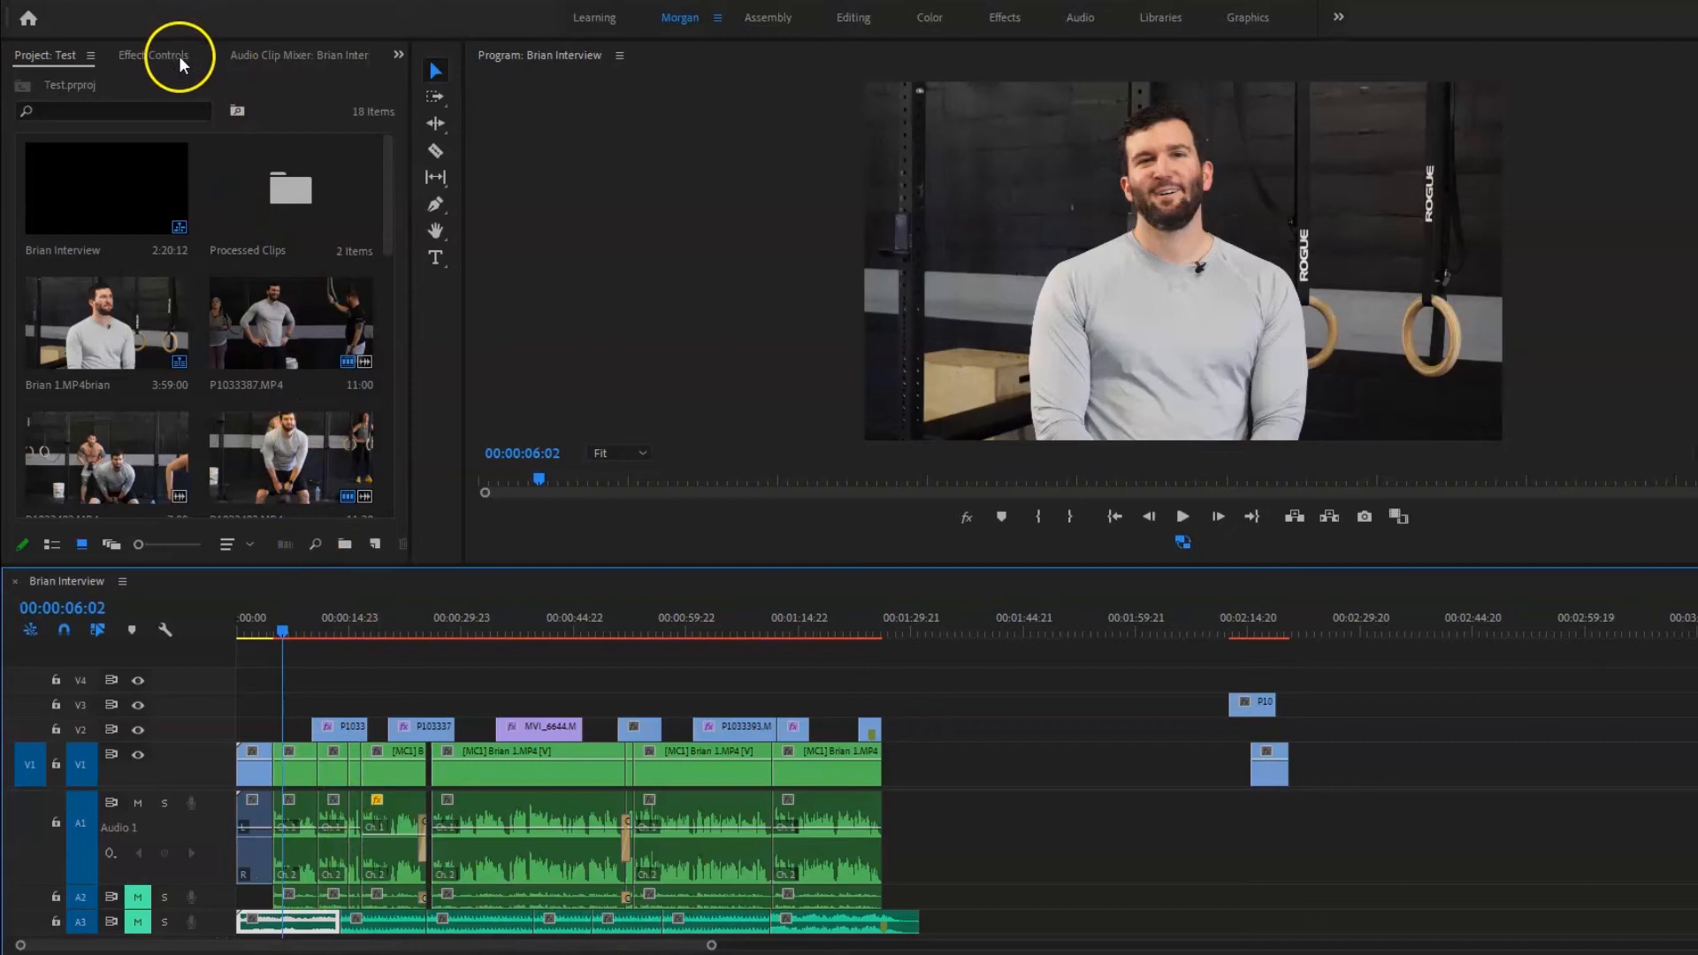
Unmute the music track A3 and play the interview with music up to 00:00:09:02.
{"action": "key", "text": "space"}
{"action": "key", "text": "space"}
{"action": "left_click", "coordinate": [137, 922]}
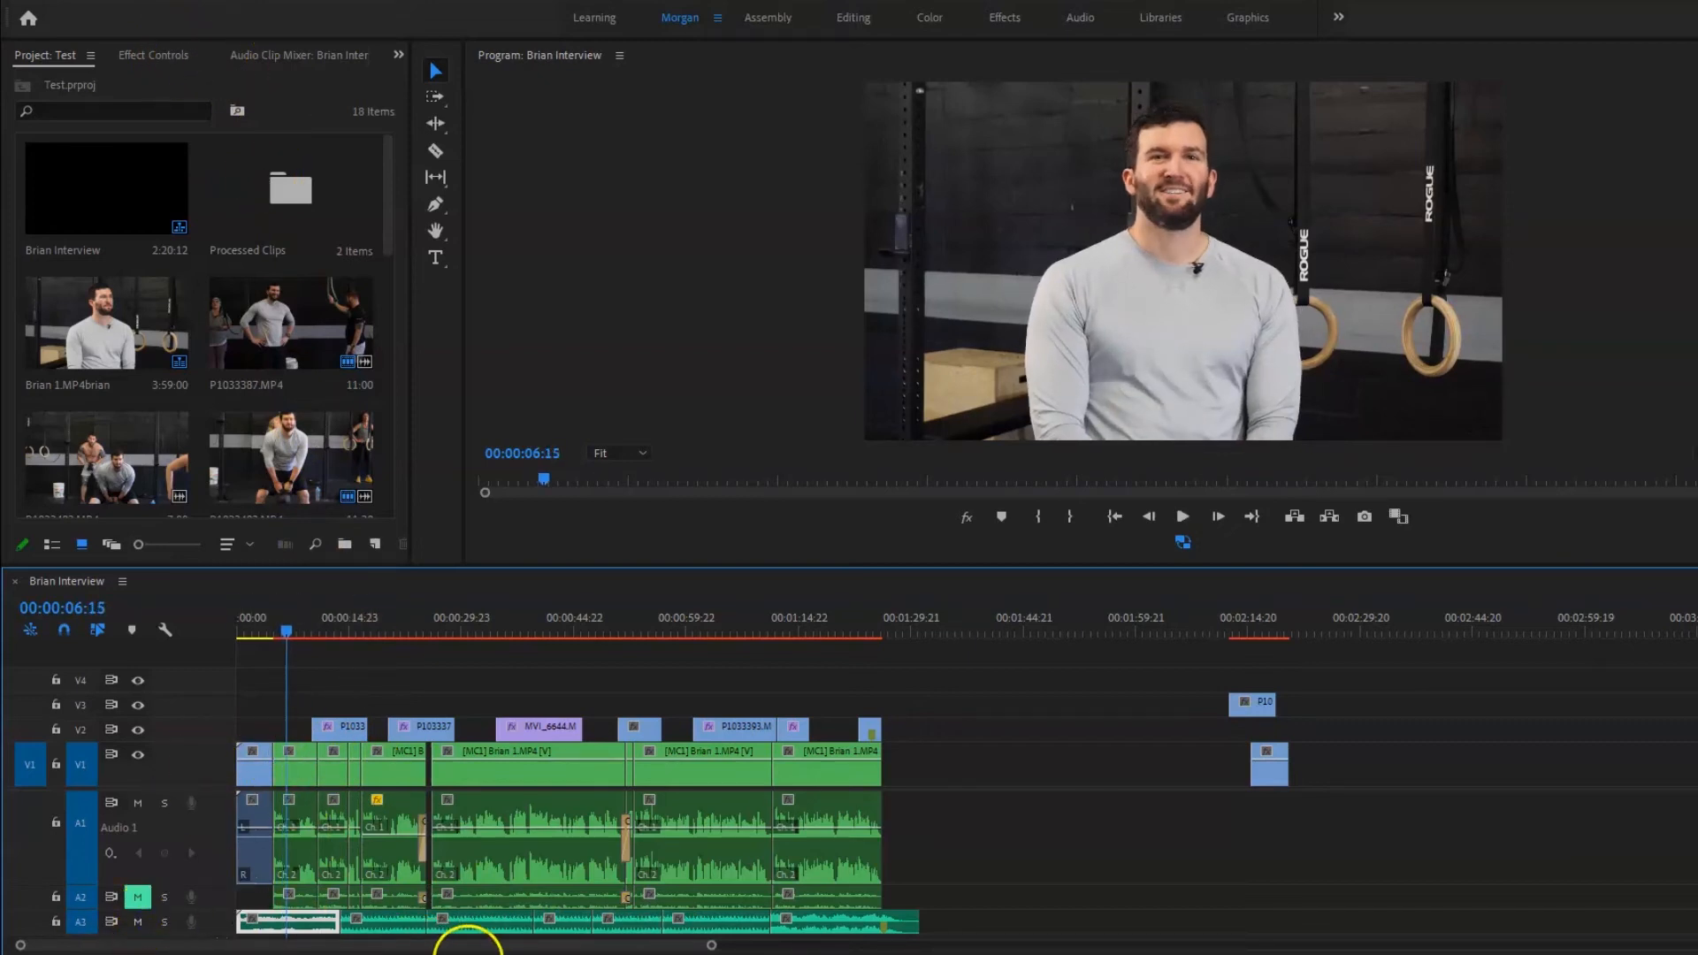
{"action": "key", "text": "space"}
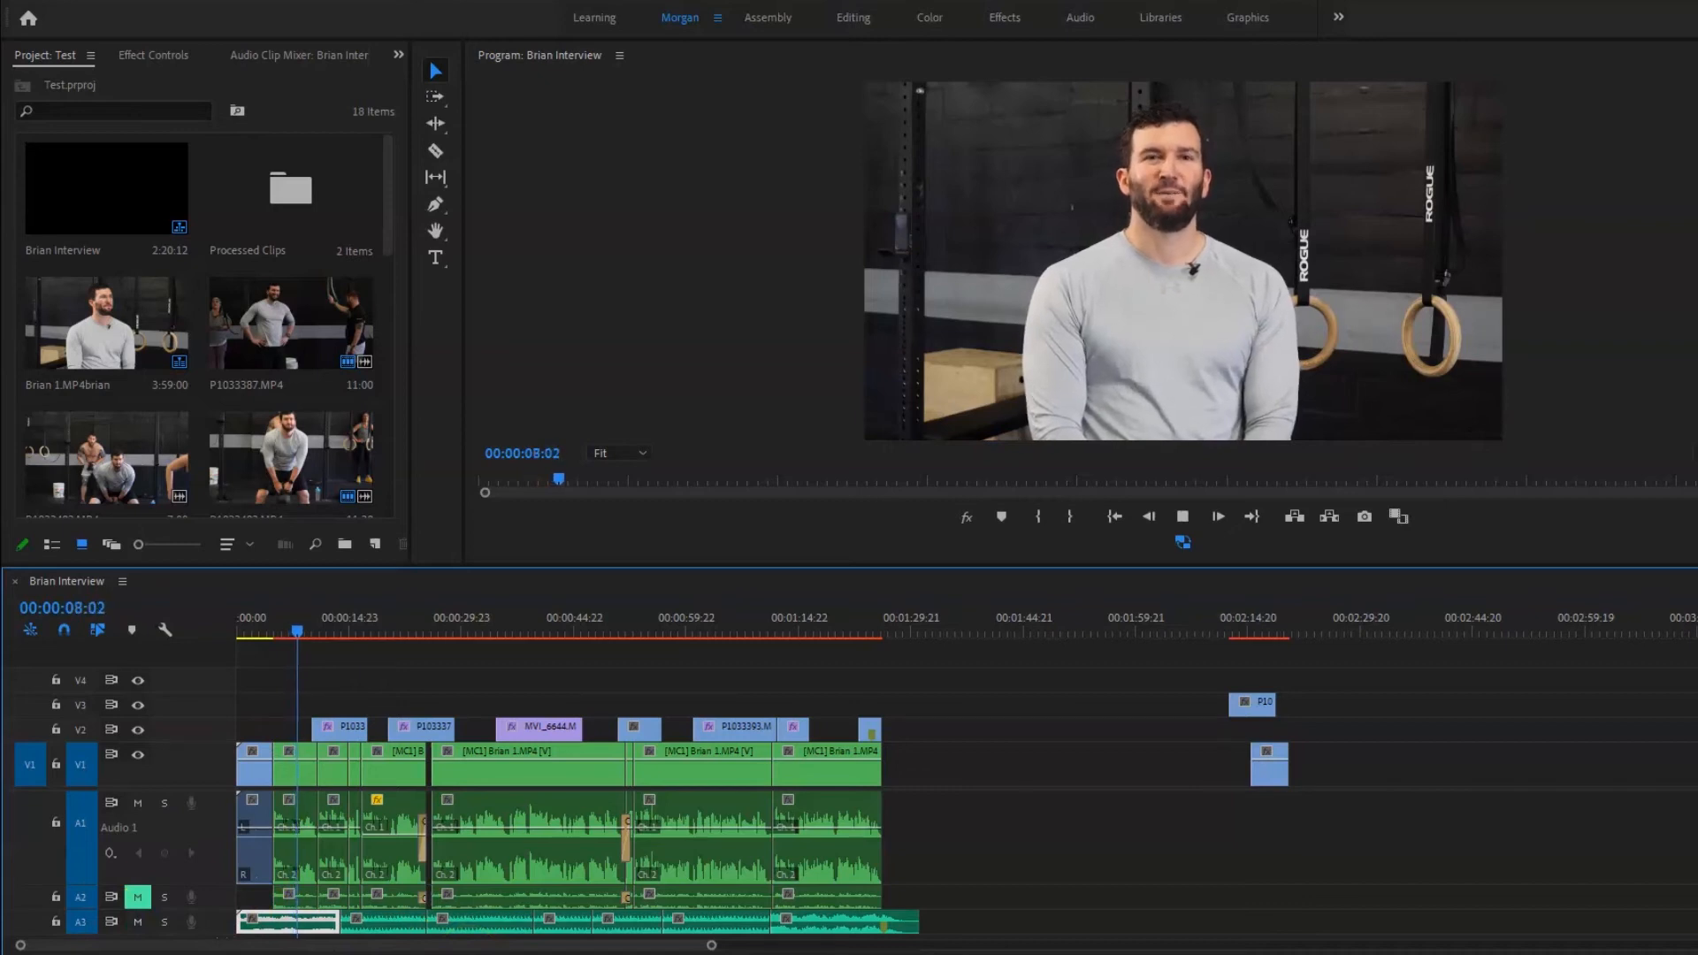
{"action": "key", "text": "space"}
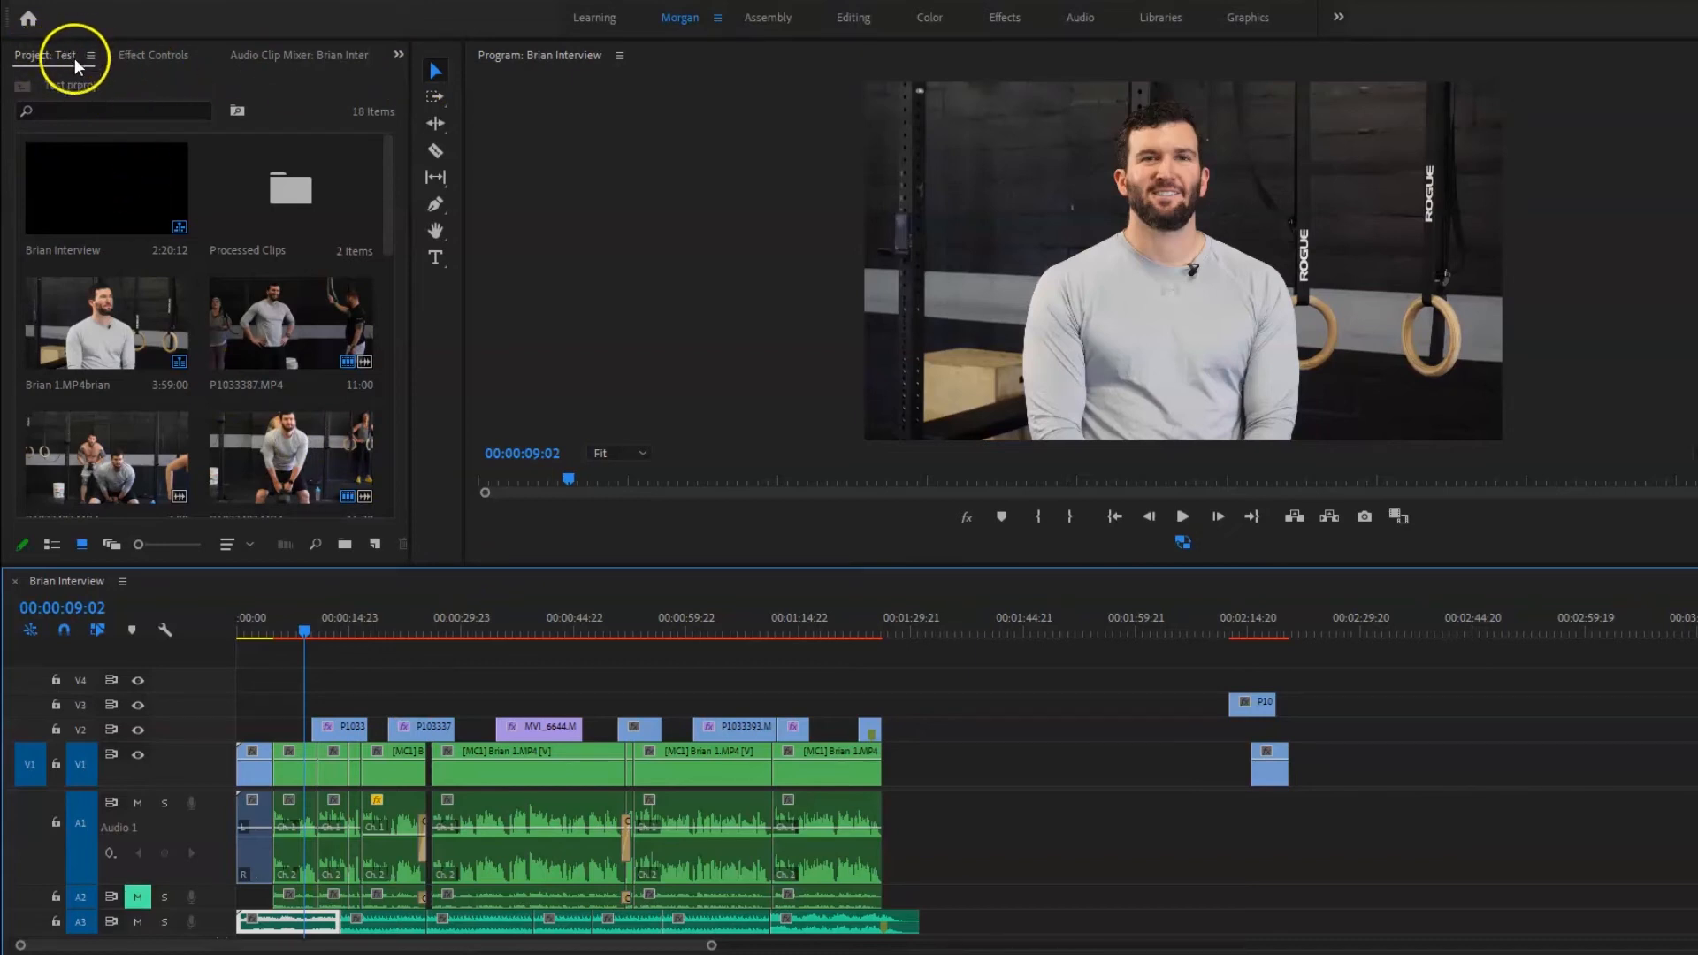
Inspect the effect controls of the music clip and the first interview clip, and open the Audio Clip Mixer.
{"action": "left_click", "coordinate": [152, 57]}
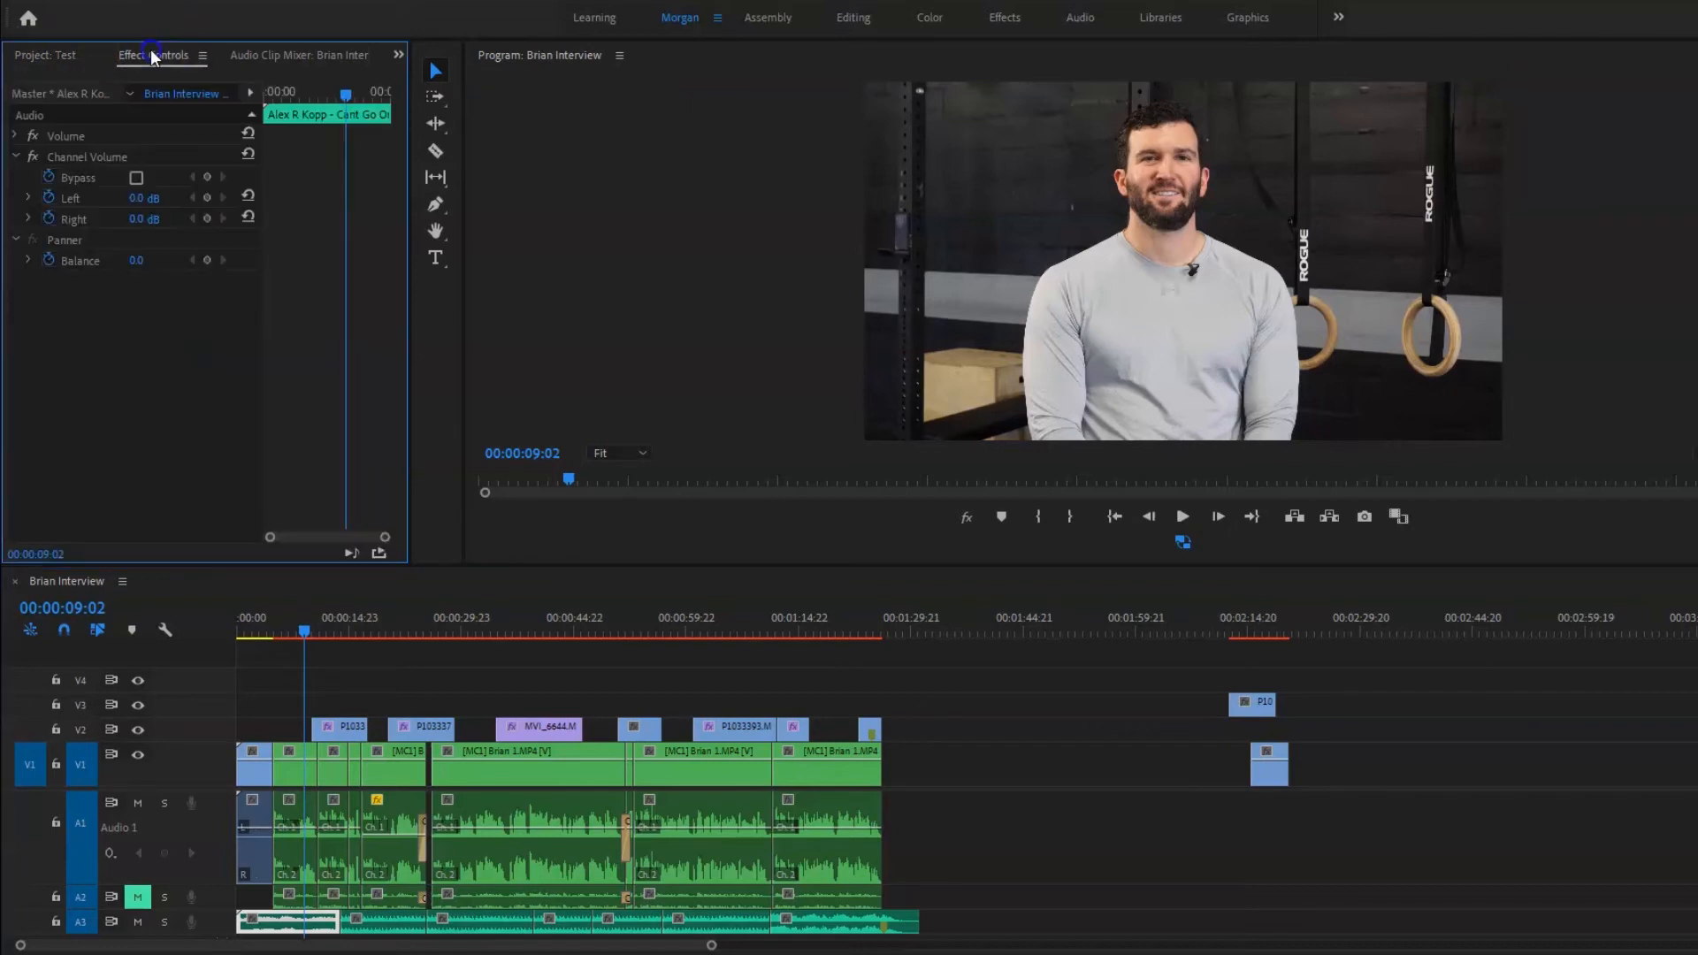
{"action": "left_click", "coordinate": [296, 768]}
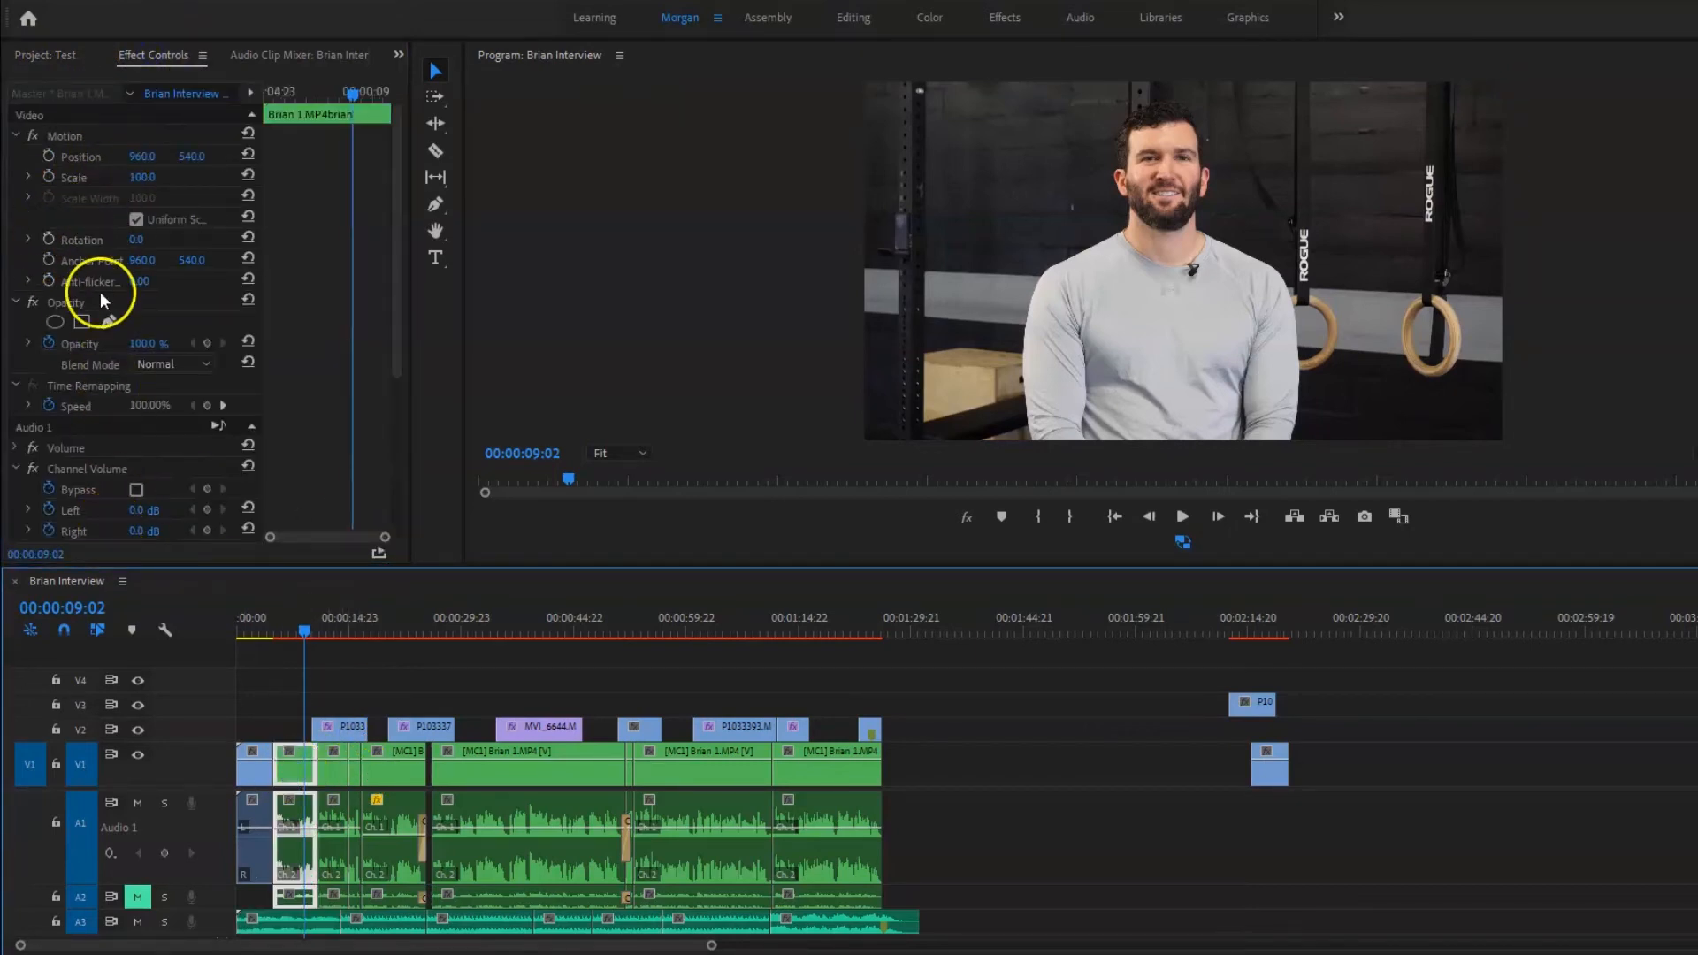
{"action": "left_click", "coordinate": [274, 57]}
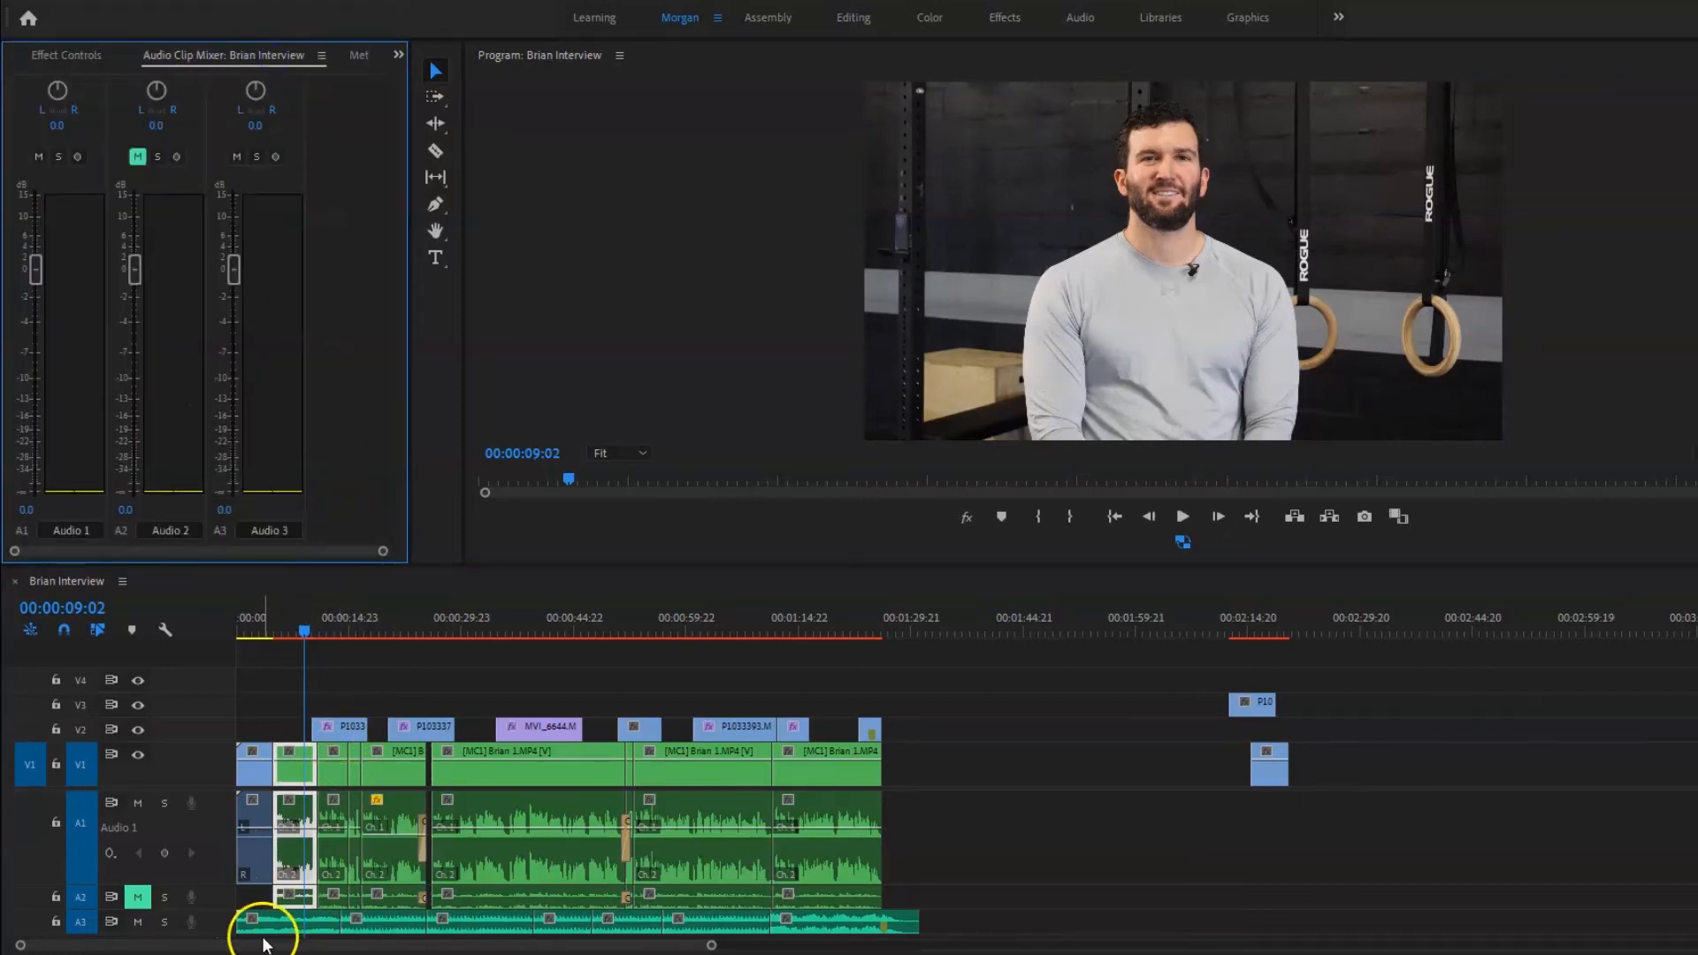
Play from 00:00:09:02 to 00:00:13:04 to compare the Audio 1 and Audio 3 levels, and select the interview clip there.
{"action": "key", "text": "space"}
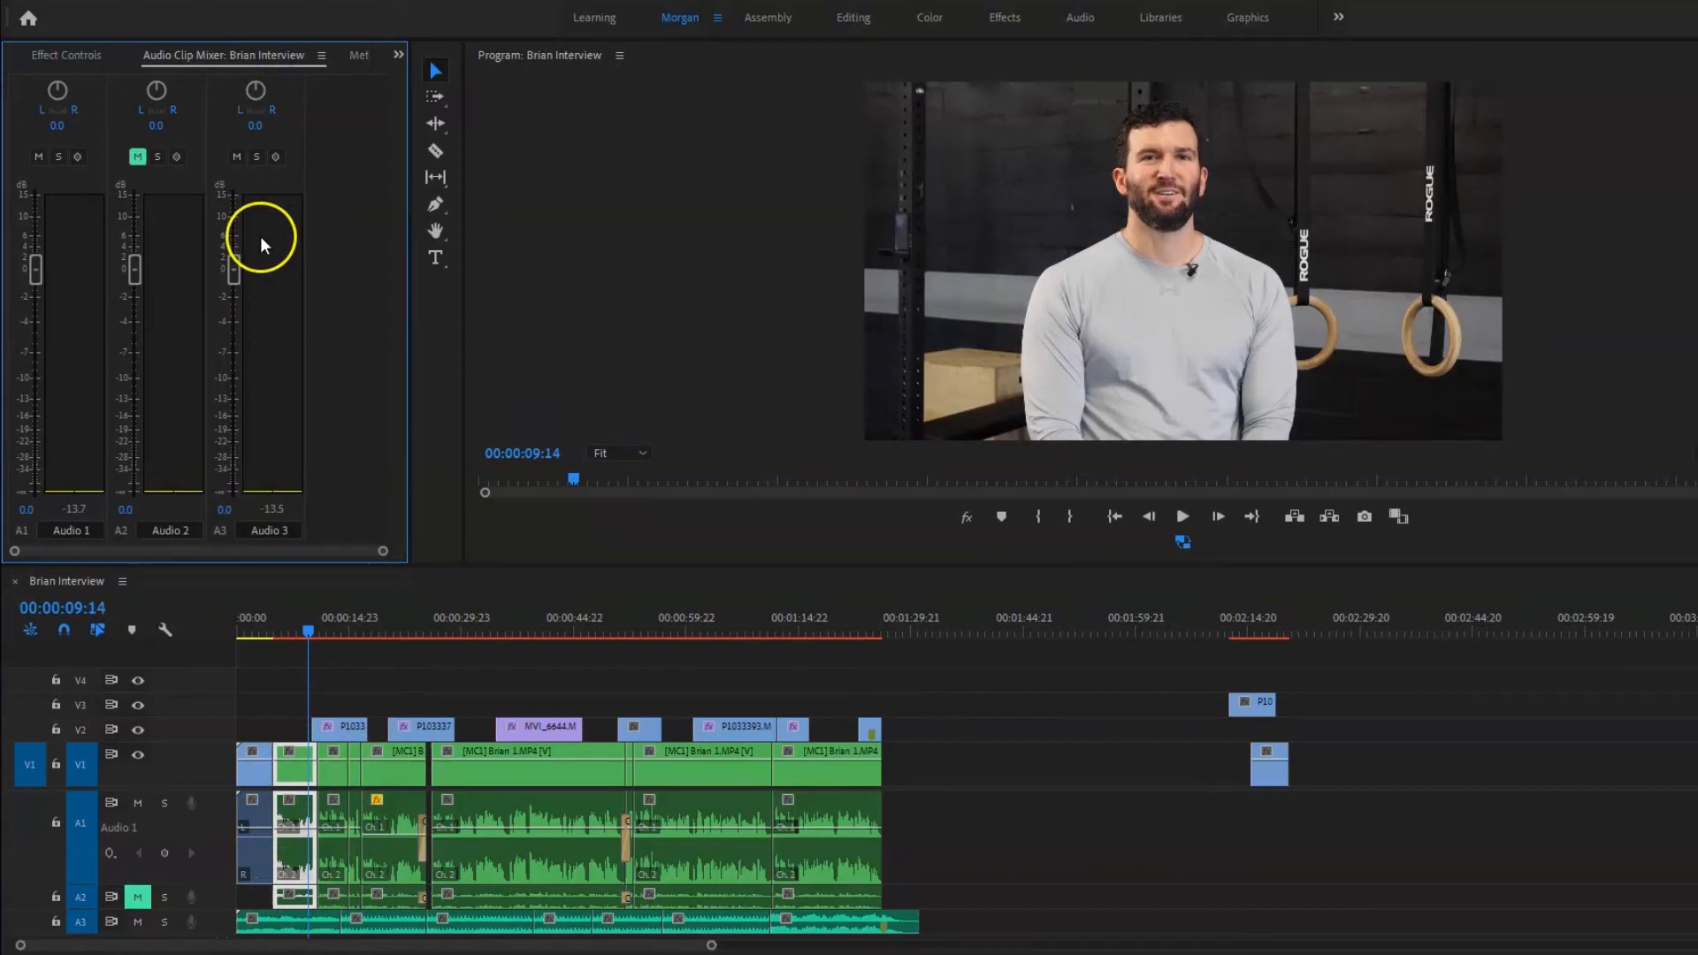
{"action": "key", "text": "space"}
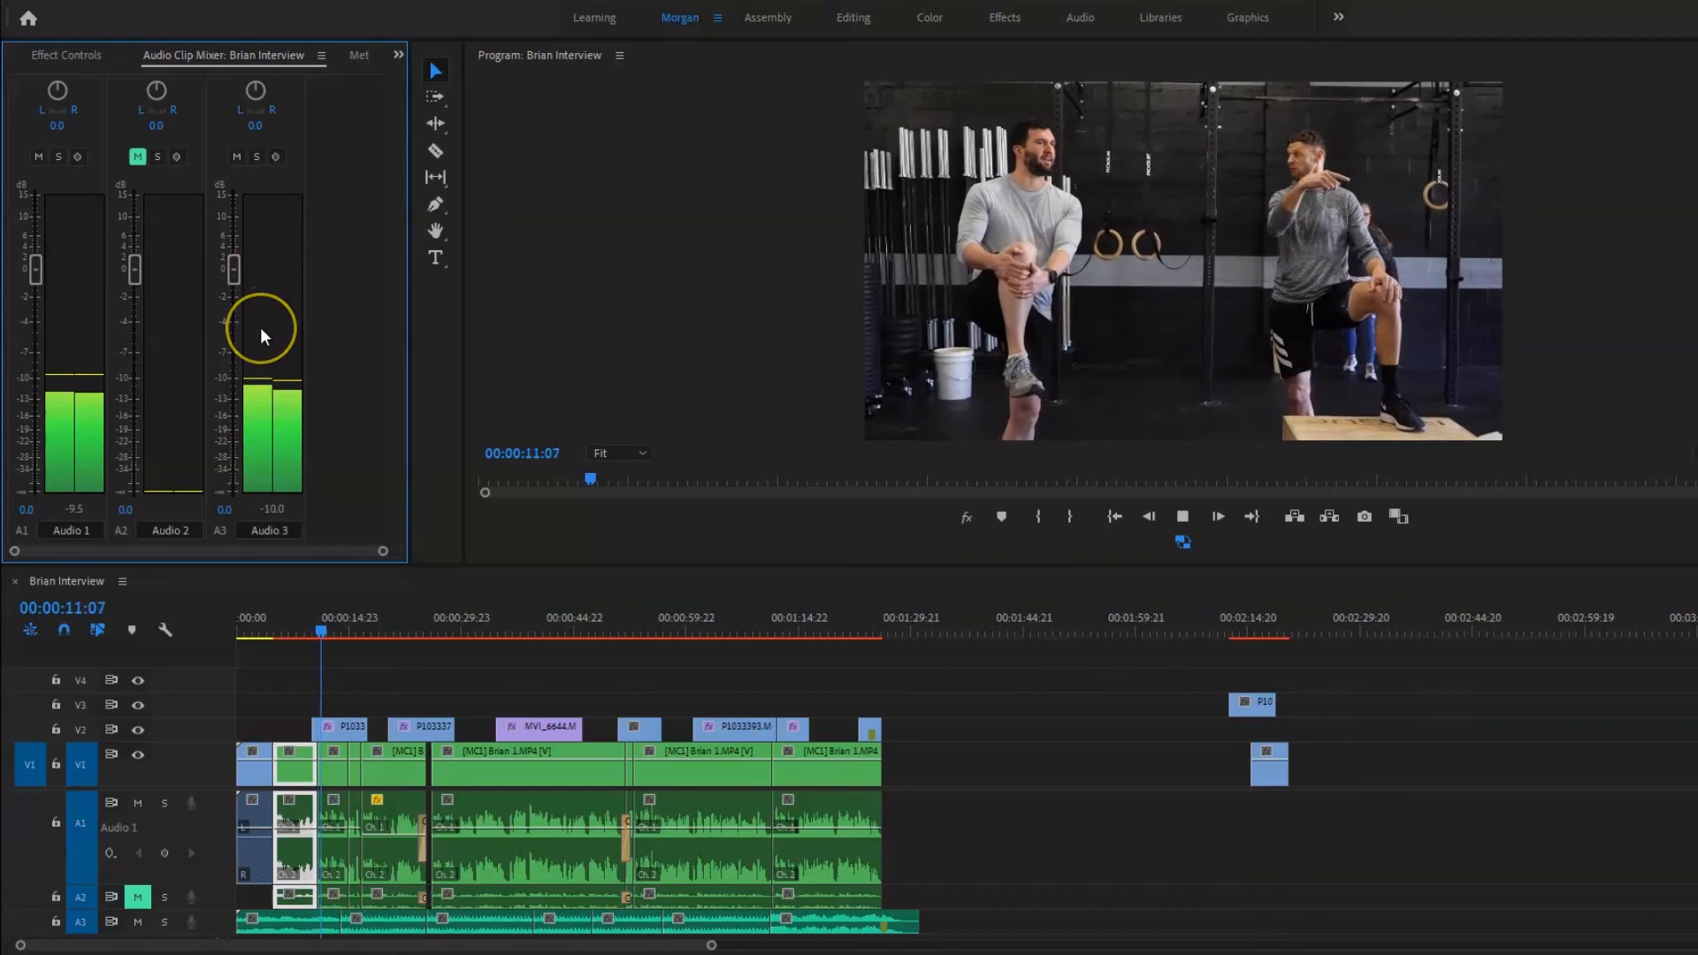
{"action": "key", "text": "space"}
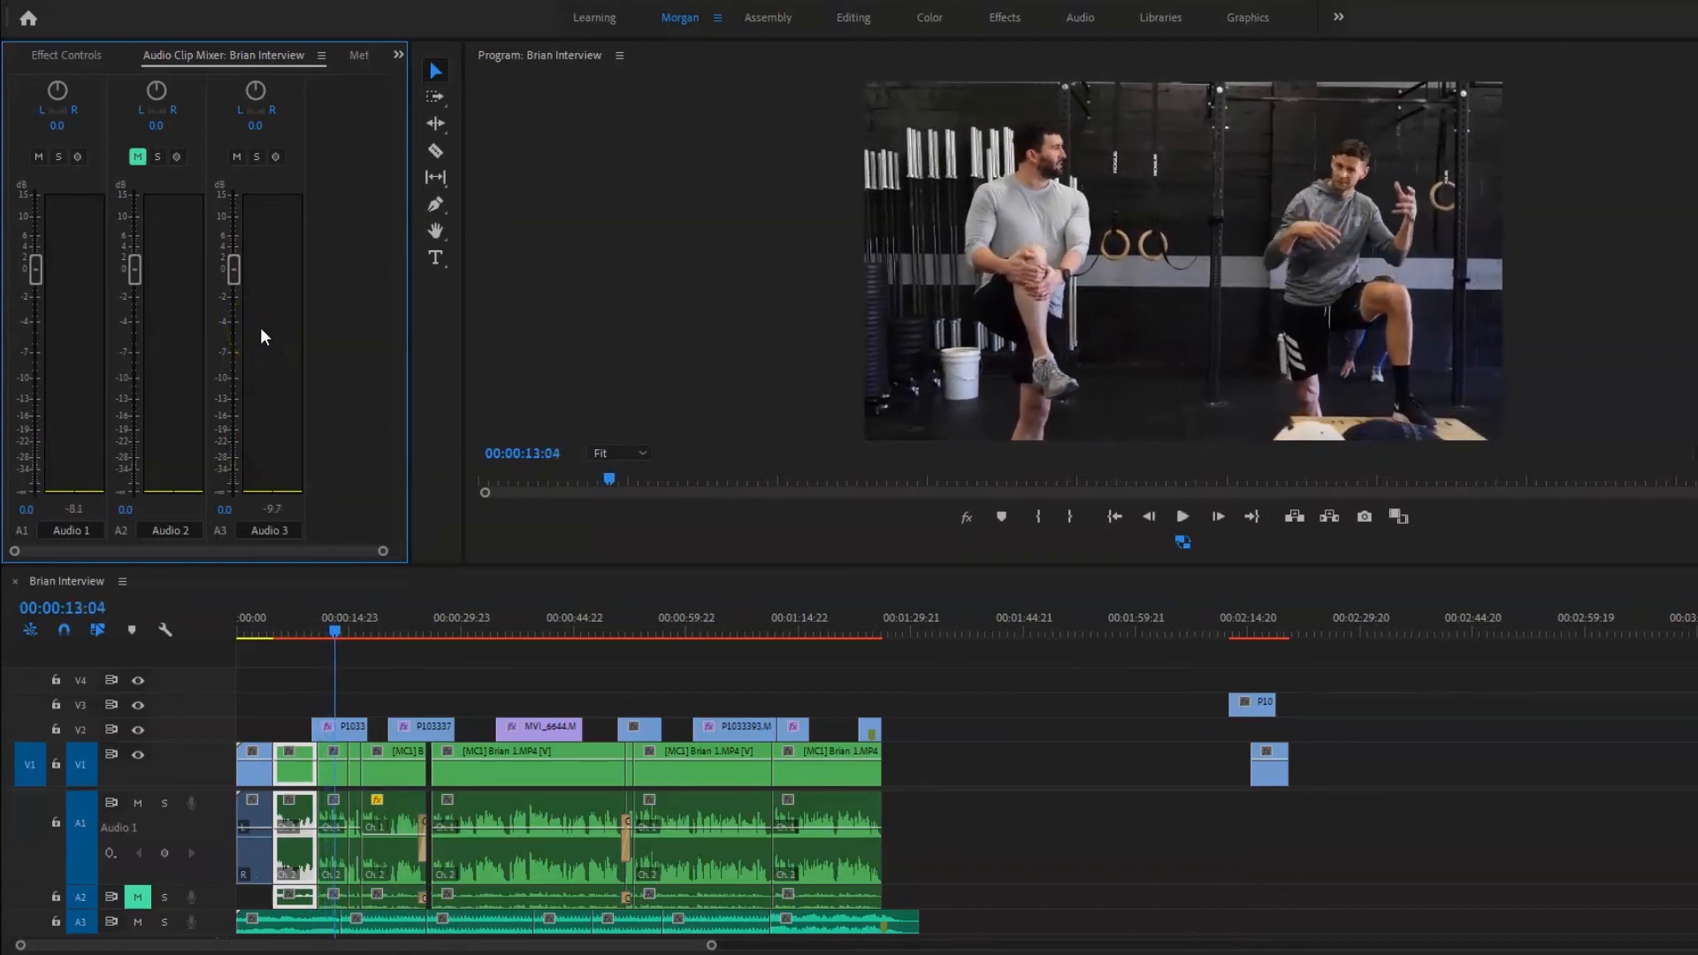
{"action": "key", "text": "d"}
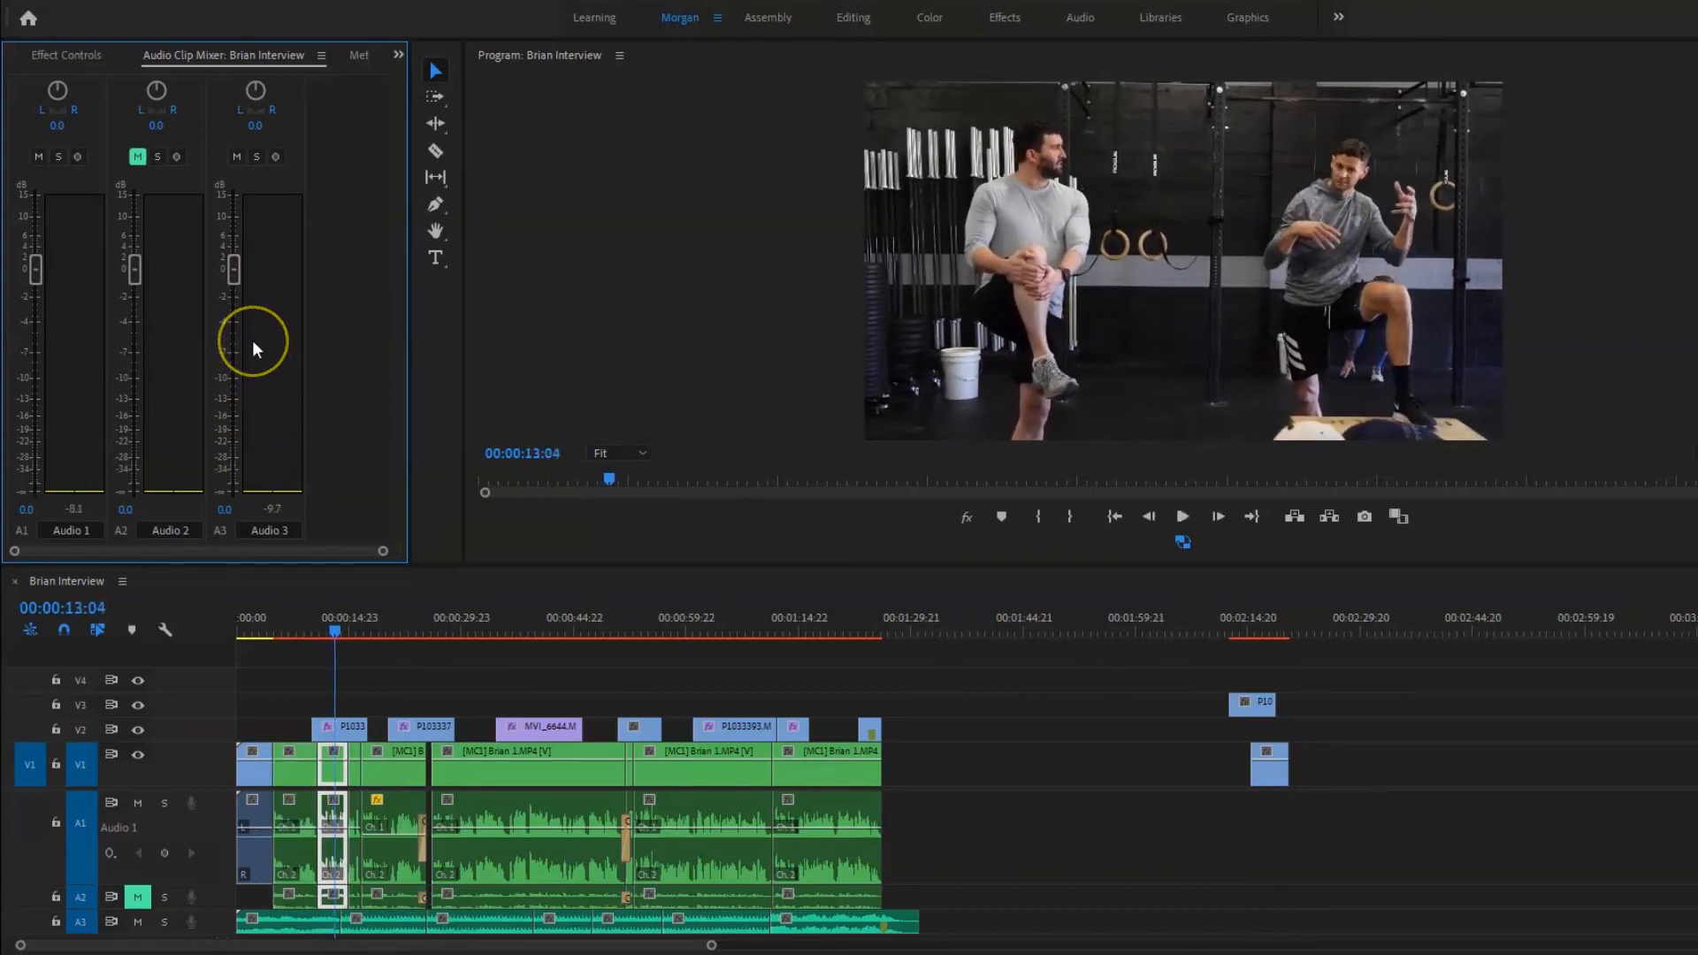
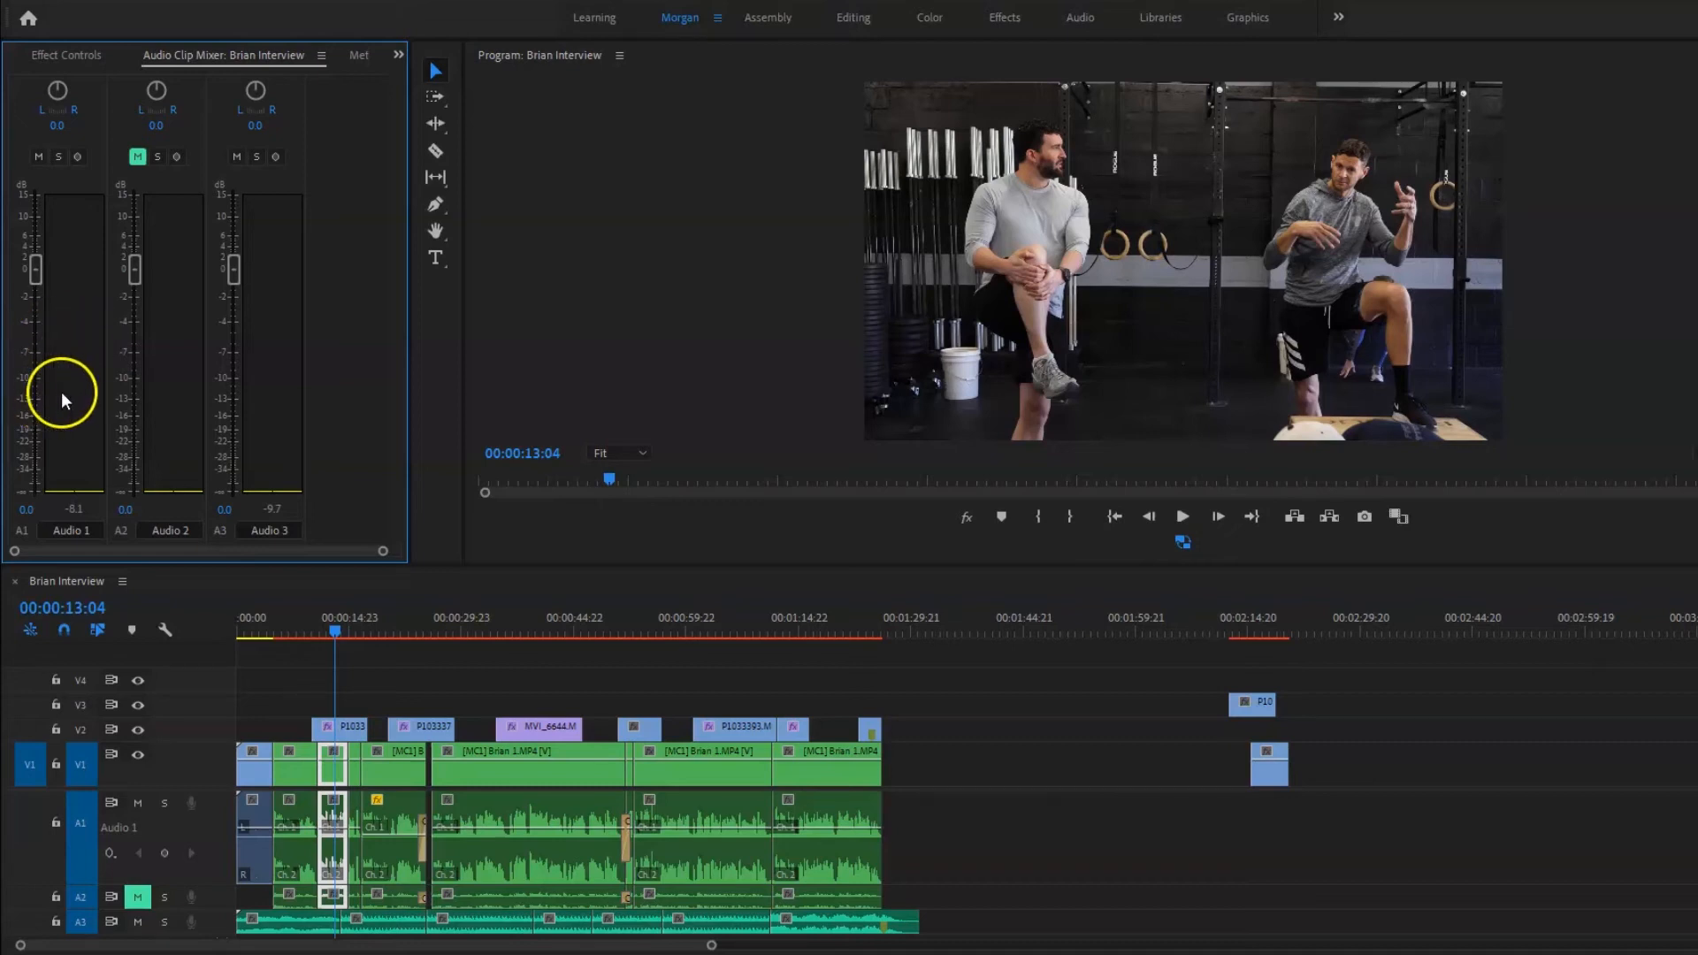
Mute the music track A3 and play the interview audio alone from 00:00:13:04 to 00:00:24:12.
{"action": "left_click", "coordinate": [138, 923]}
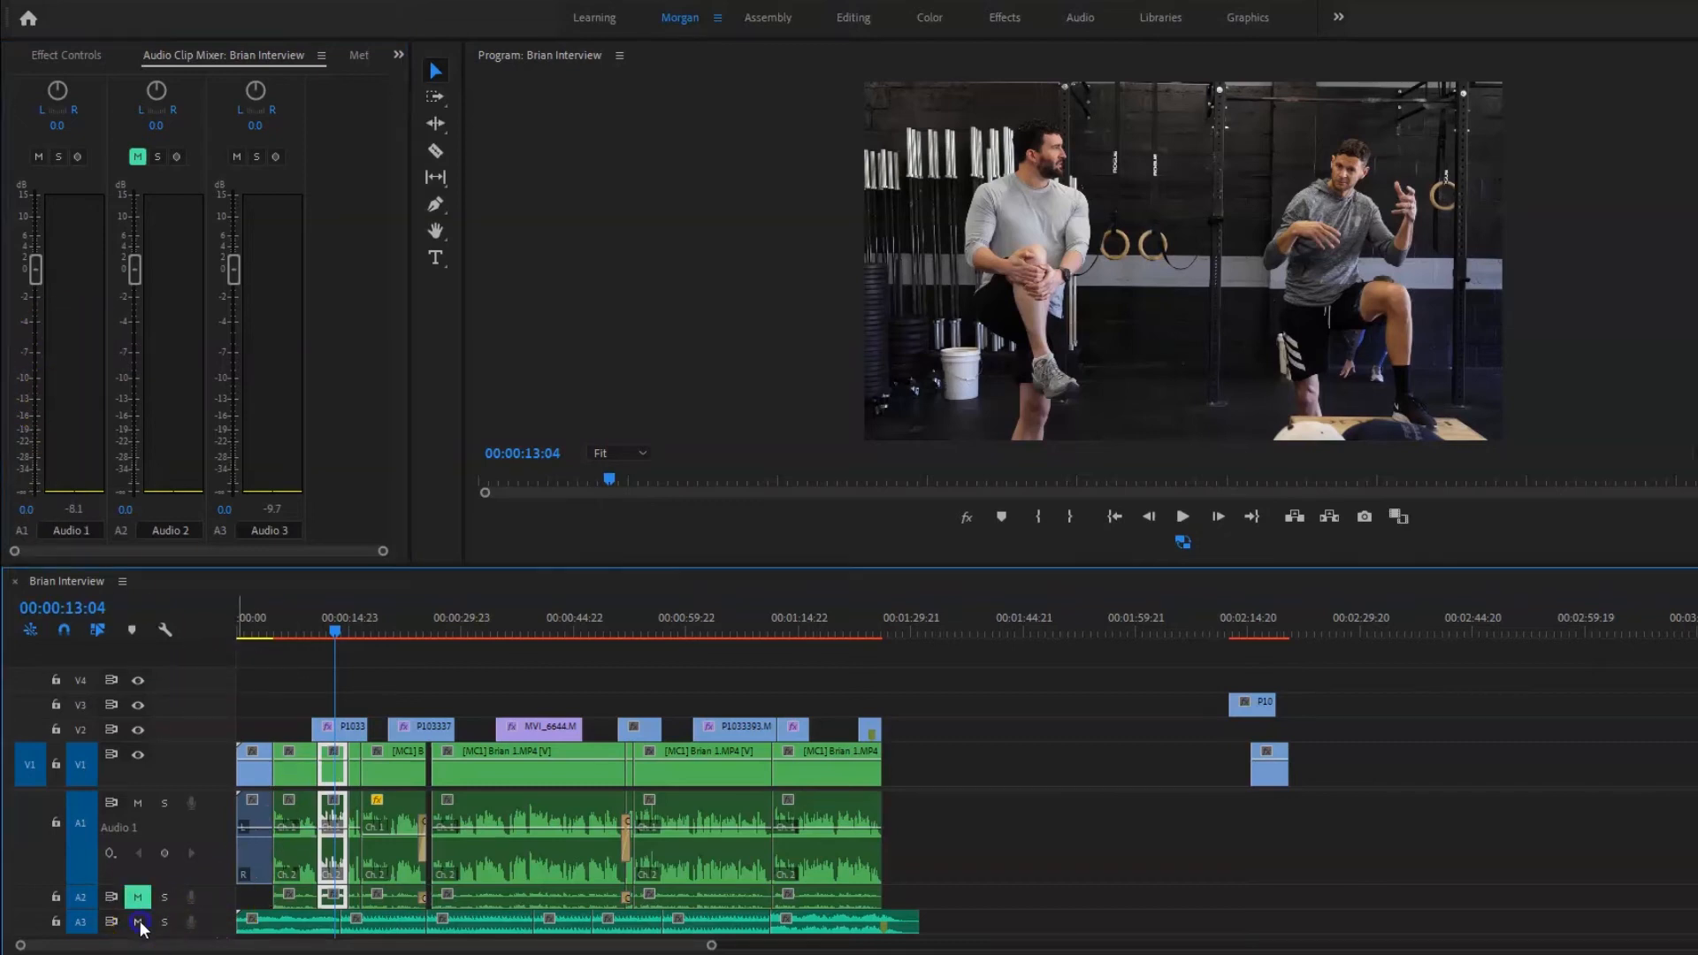
{"action": "key", "text": "space"}
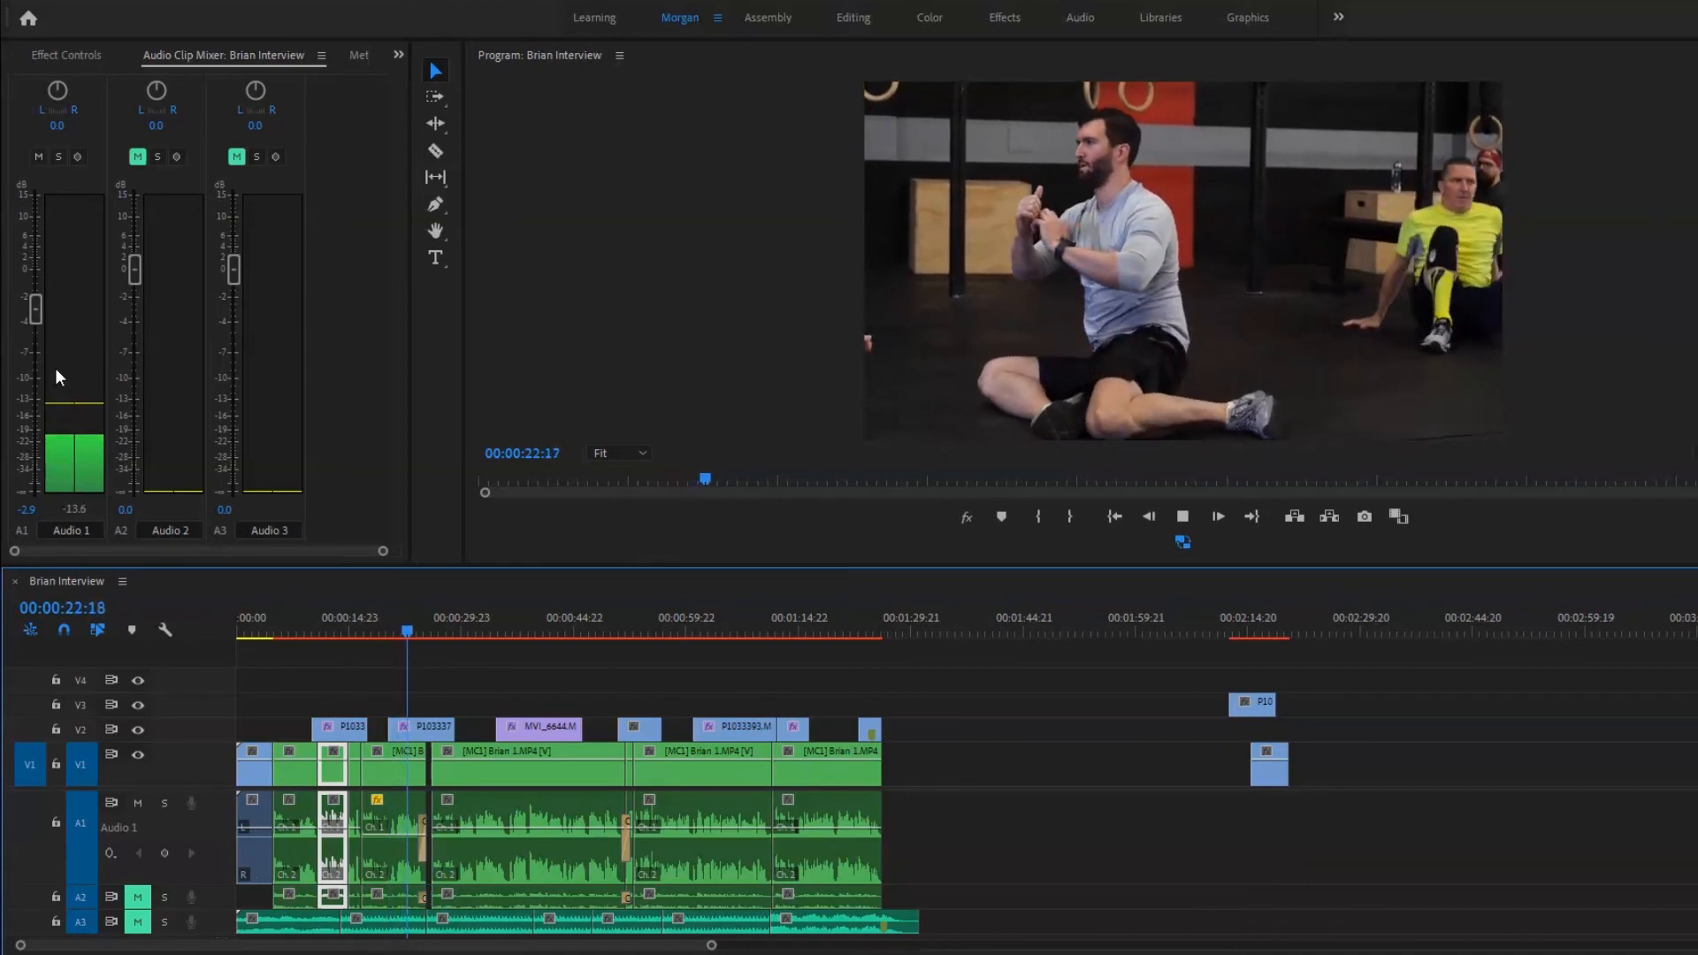
{"action": "key", "text": "space"}
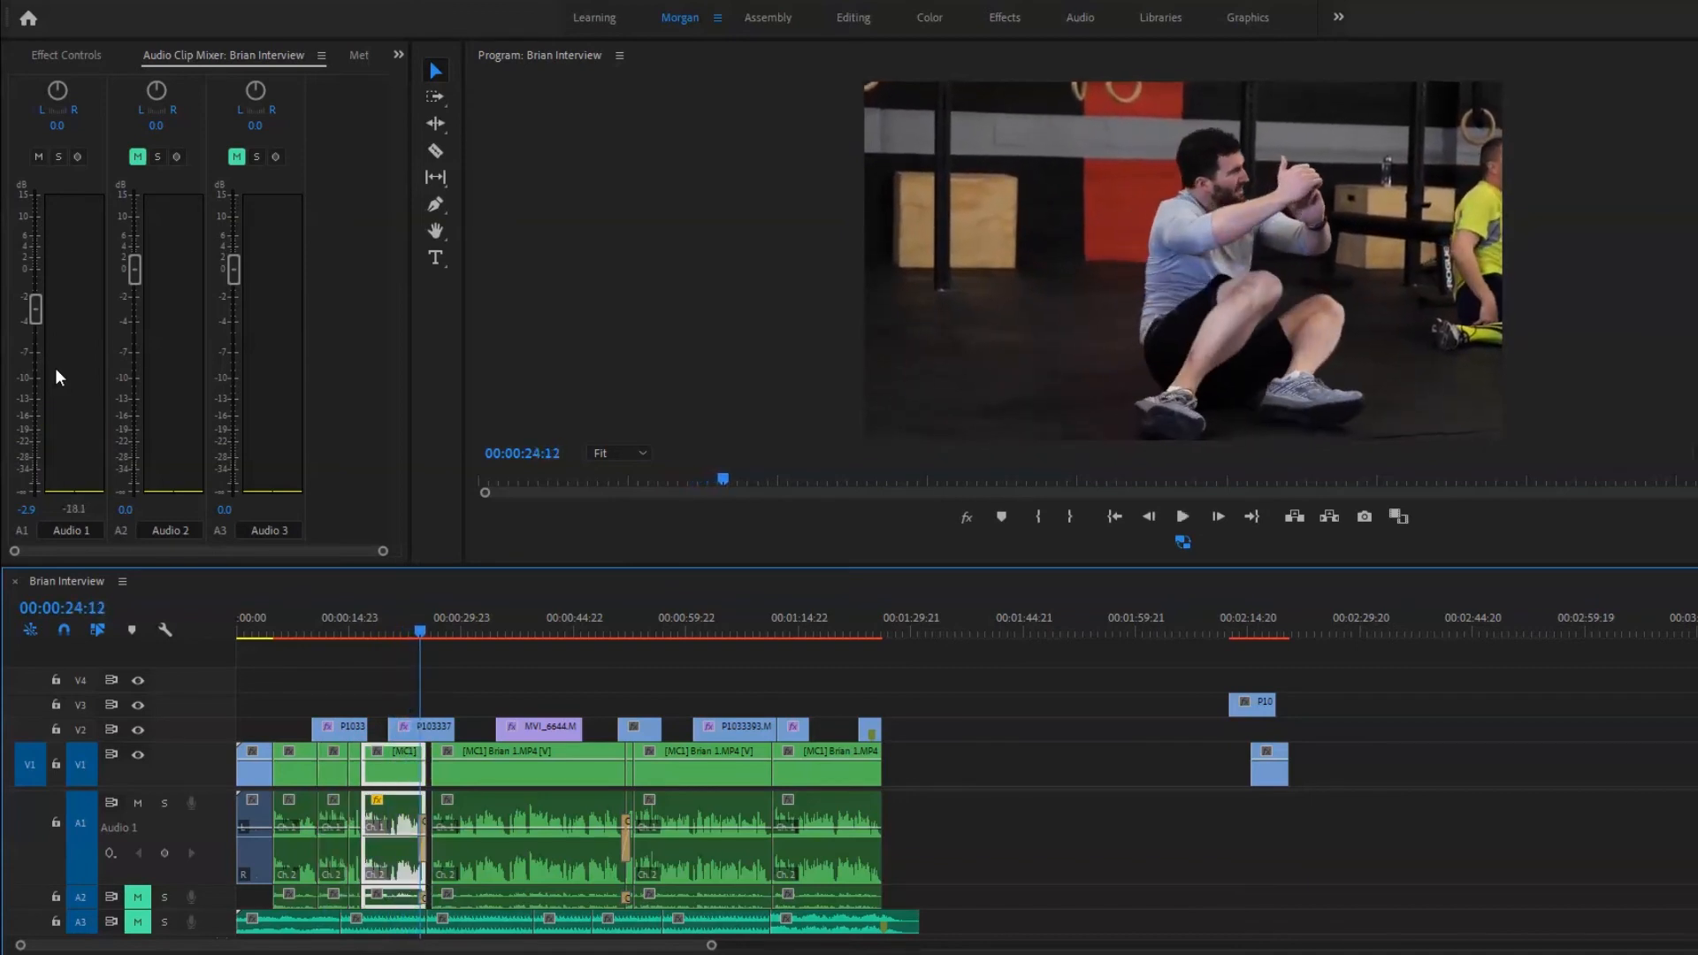
Select all the interview clips and set the Audio 1 level at 00:00:24:12 to about -1.8 dB, after trying -2.4 dB.
{"action": "left_click", "coordinate": [46, 412]}
{"action": "left_click_drag", "start_coordinate": [39, 320], "coordinate": [39, 321]}
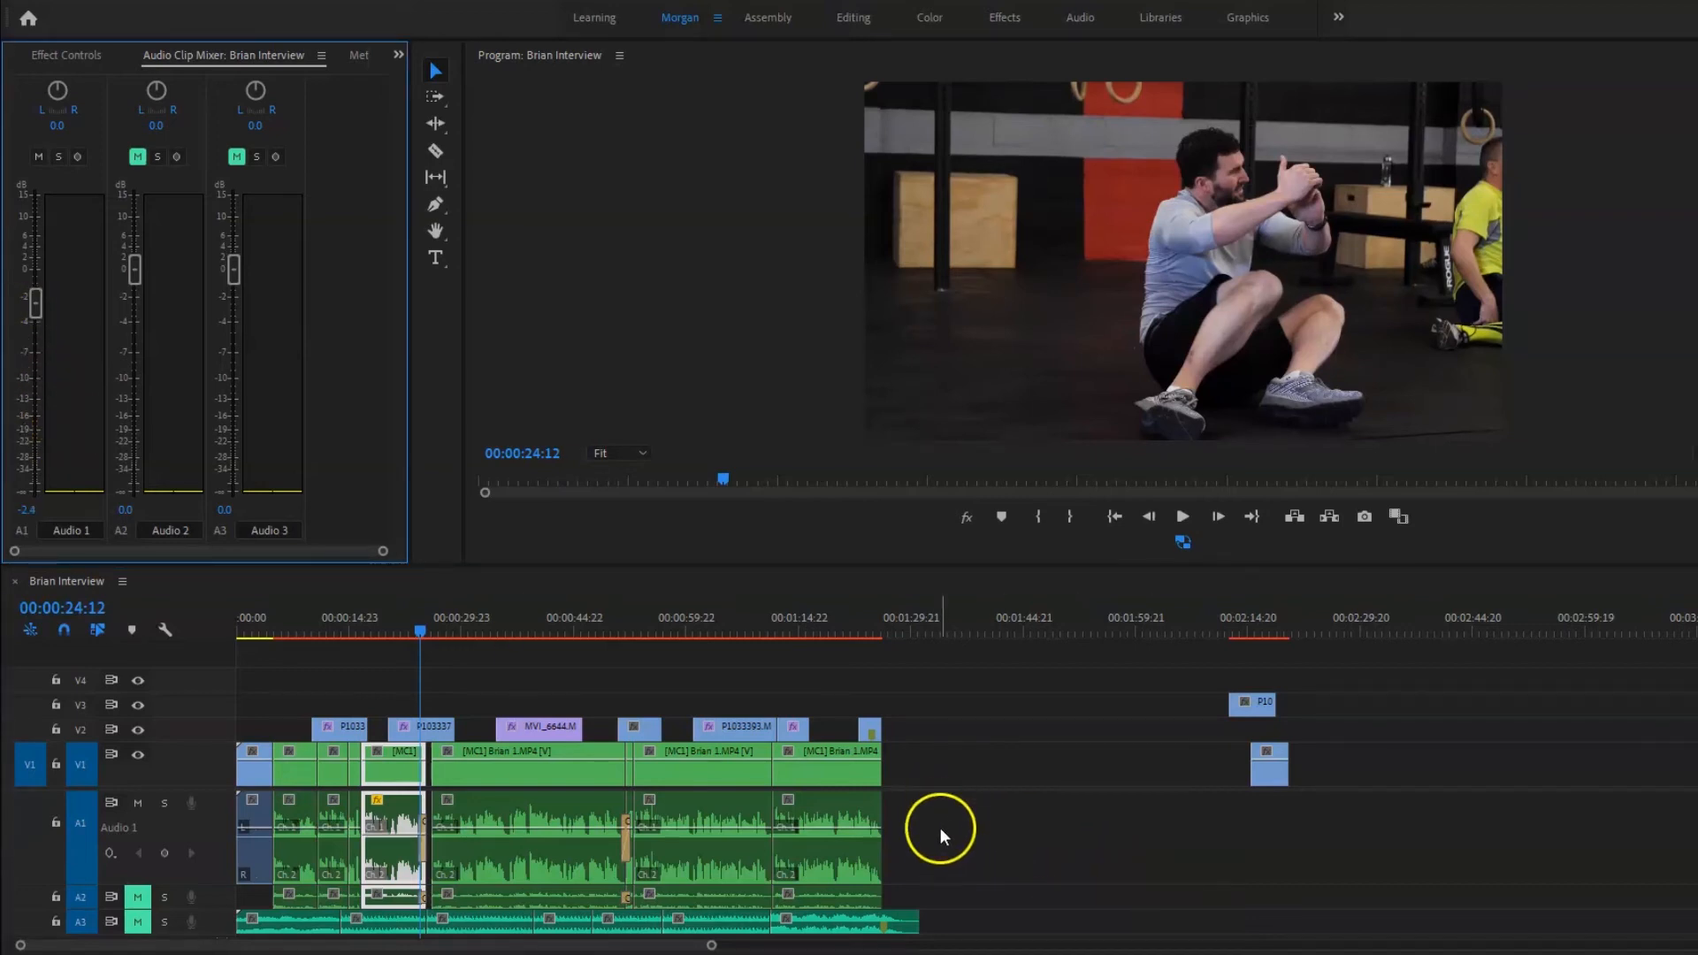
{"action": "left_click_drag", "start_coordinate": [943, 799], "coordinate": [283, 875]}
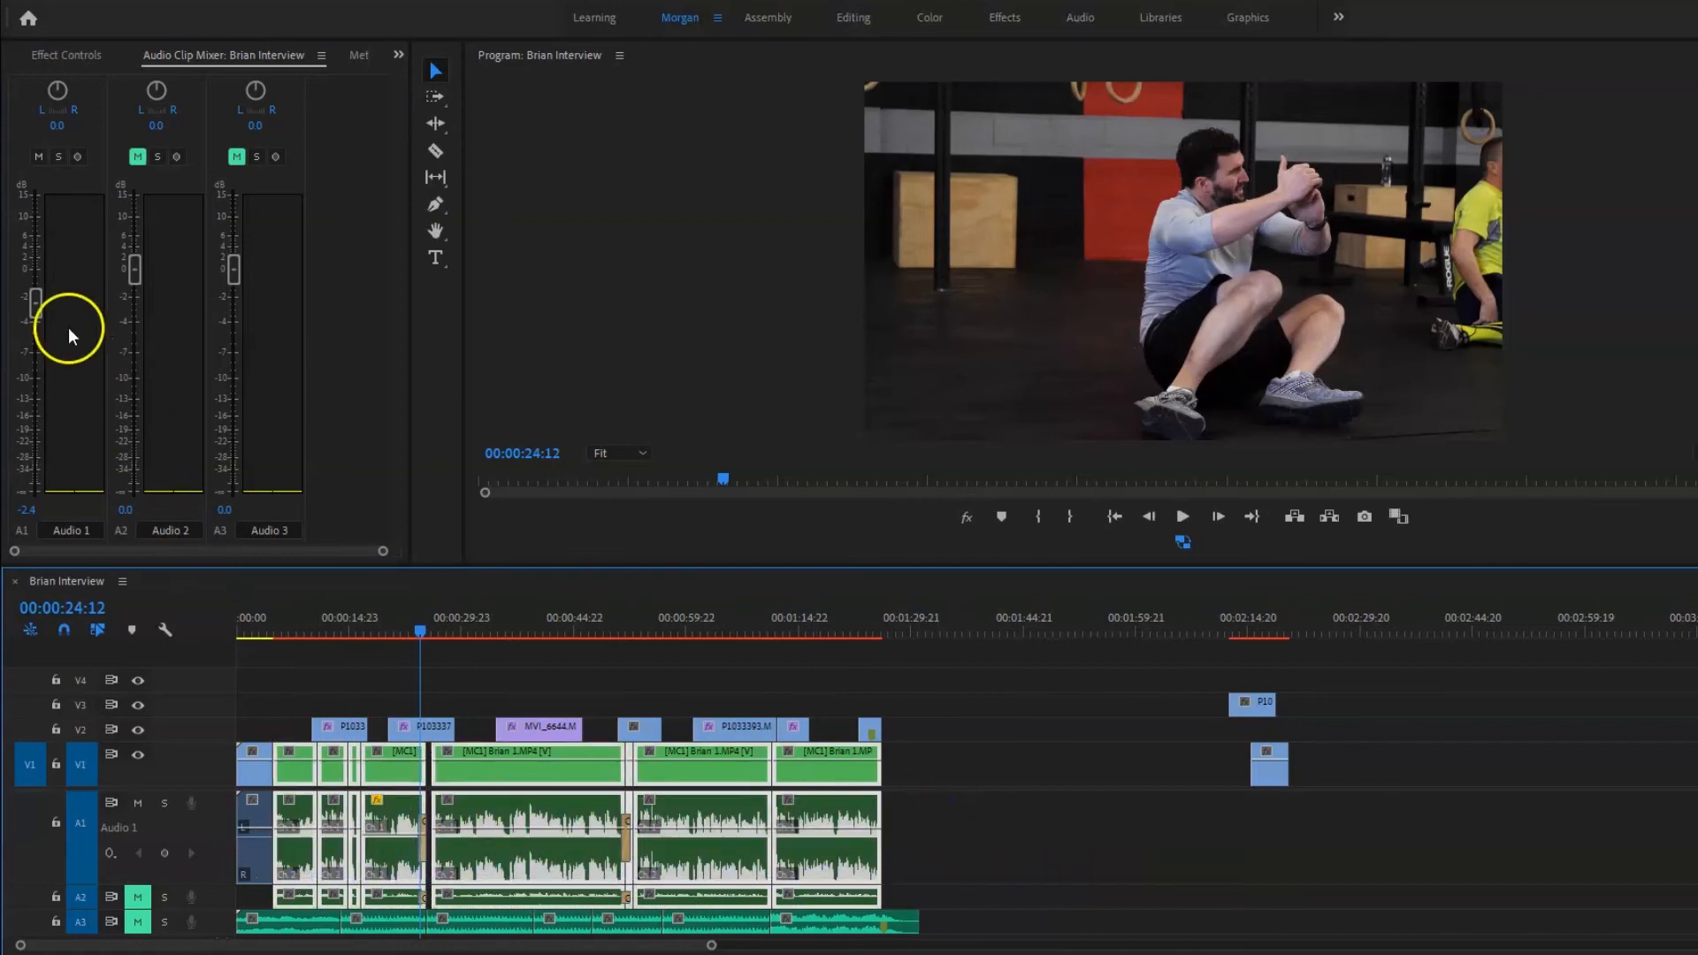
{"action": "left_click_drag", "start_coordinate": [38, 304], "coordinate": [40, 311]}
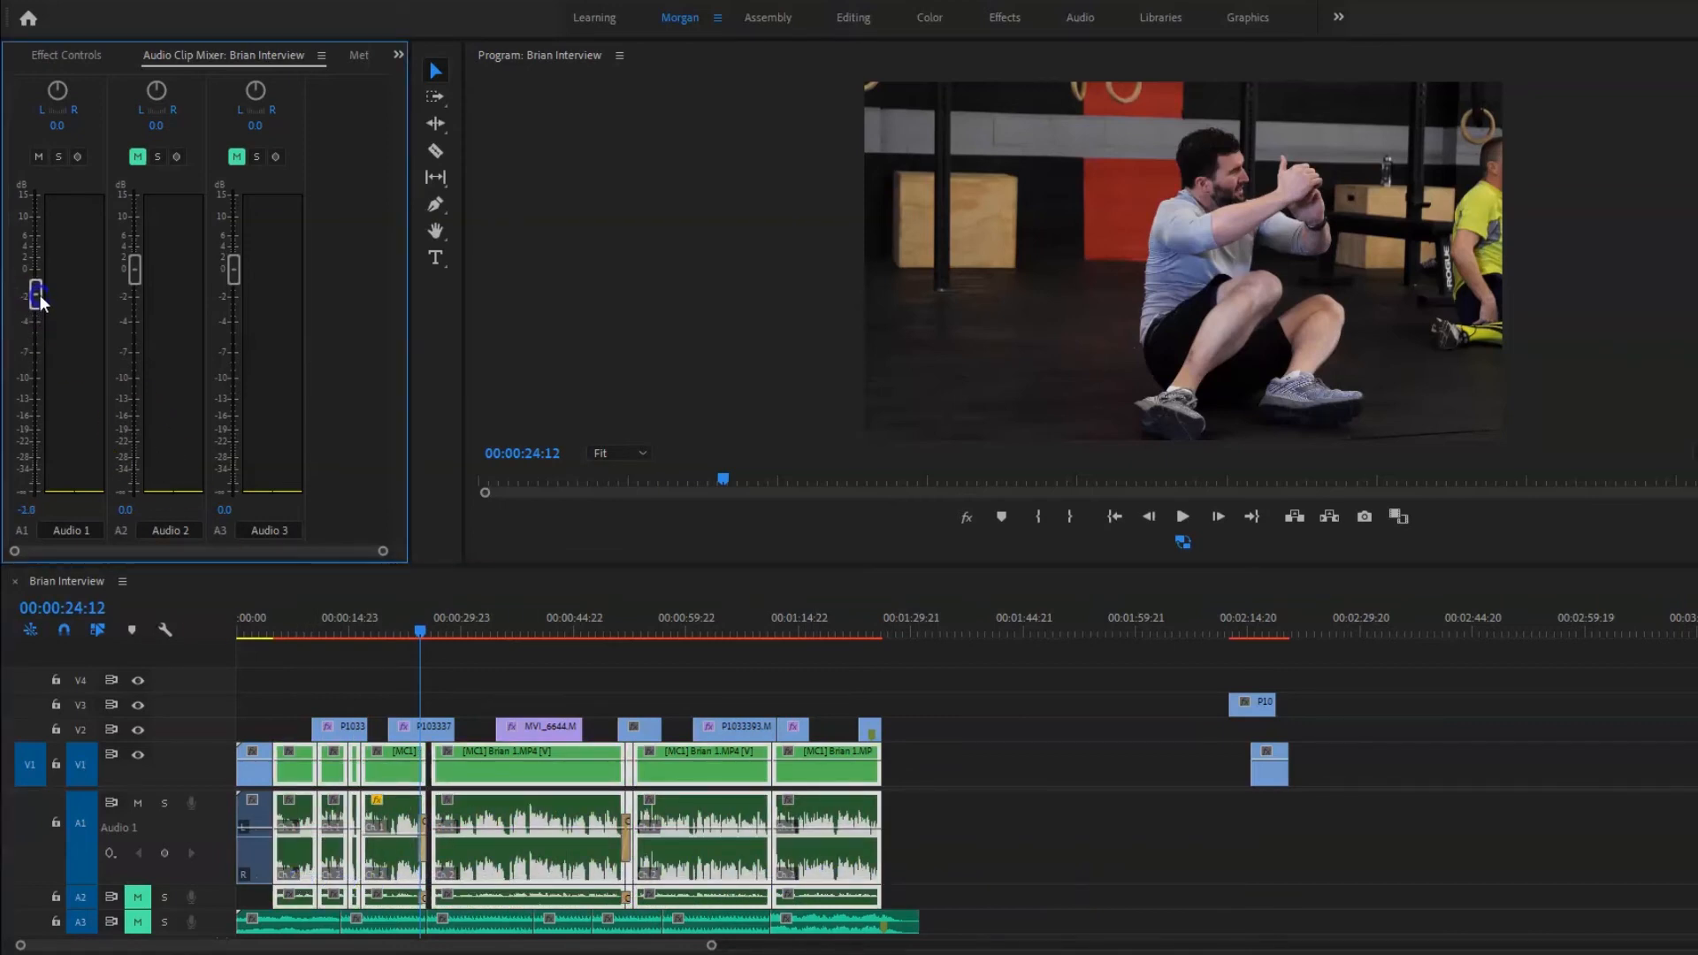
Play the interview clip around 00:00:29:12 to check its Audio 1 level in the mixer.
{"action": "key", "text": "space"}
{"action": "left_click", "coordinate": [456, 675]}
{"action": "key", "text": "space"}
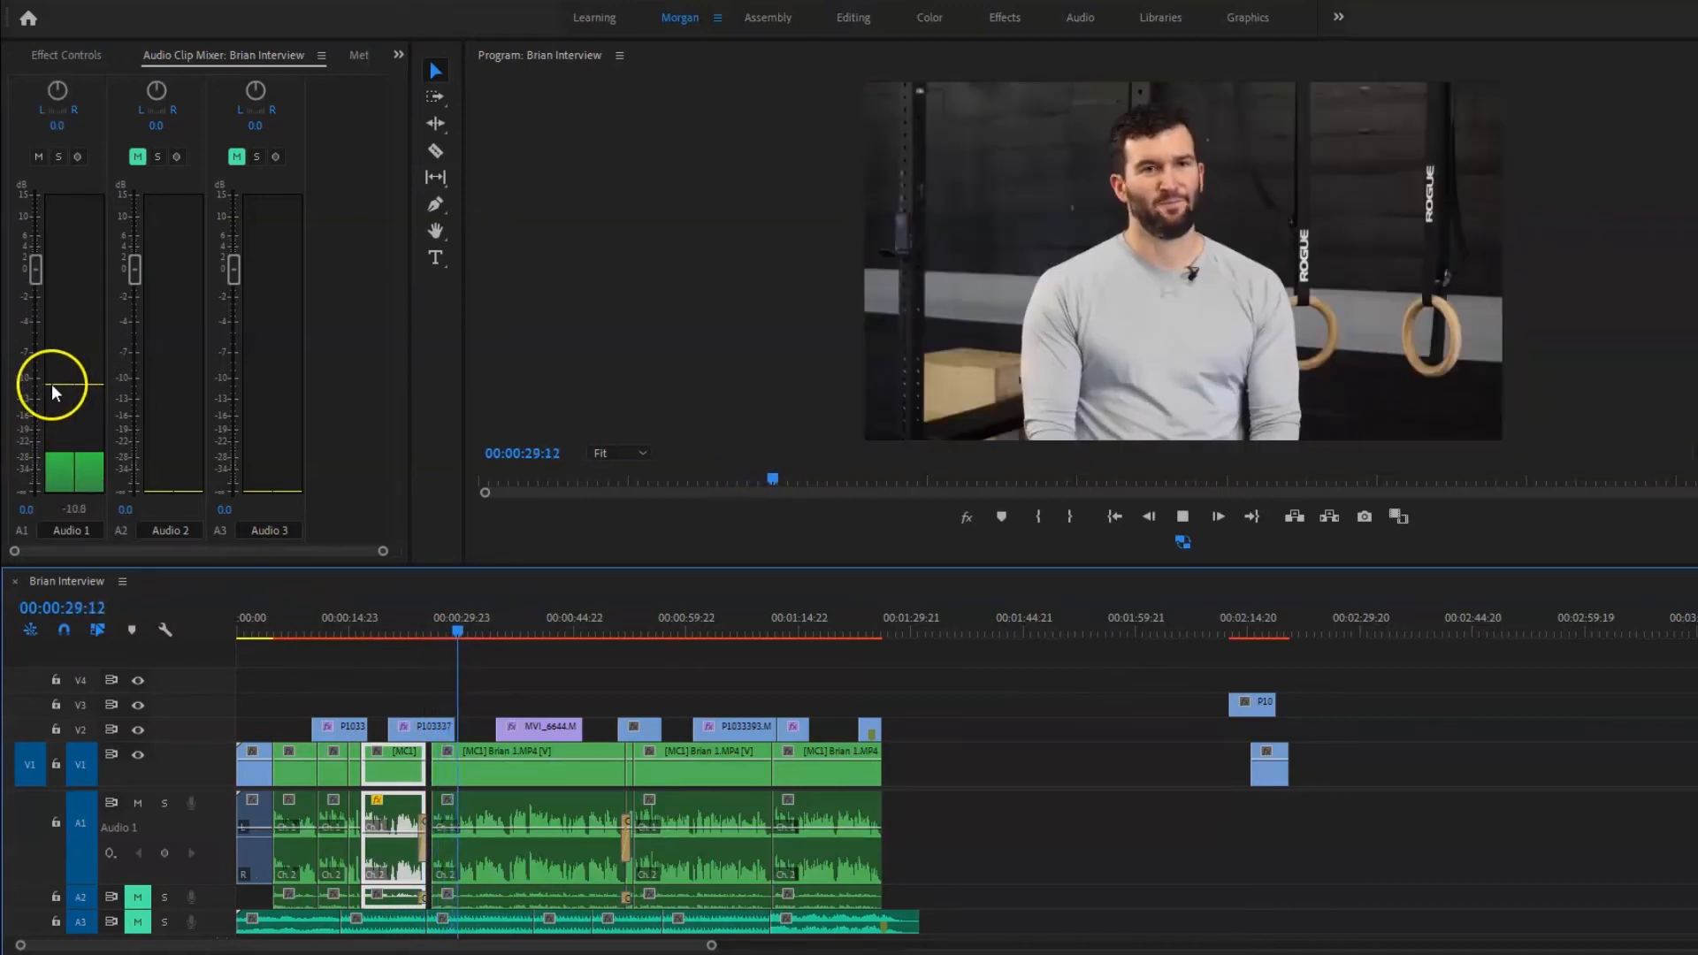
Stop playback, select all the music clips on A3 and set the Audio 3 level at 00:00:30:04 to about -25.1 dB.
{"action": "key", "text": "space"}
{"action": "left_click", "coordinate": [945, 751]}
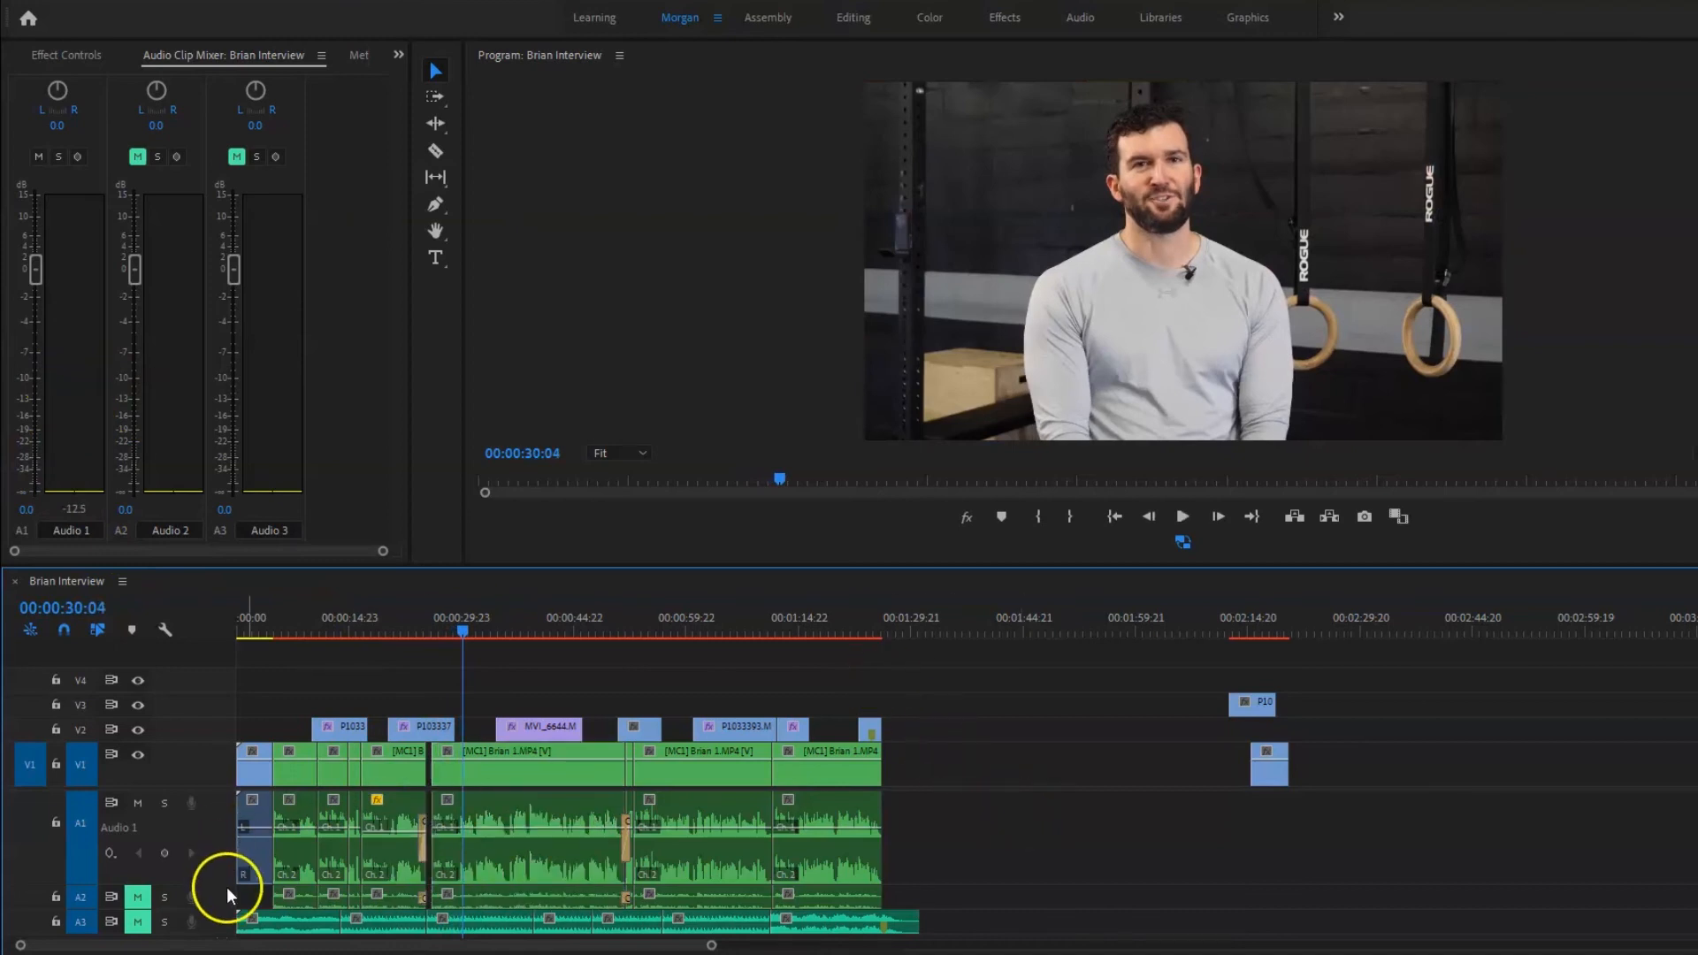
{"action": "left_click", "coordinate": [271, 925]}
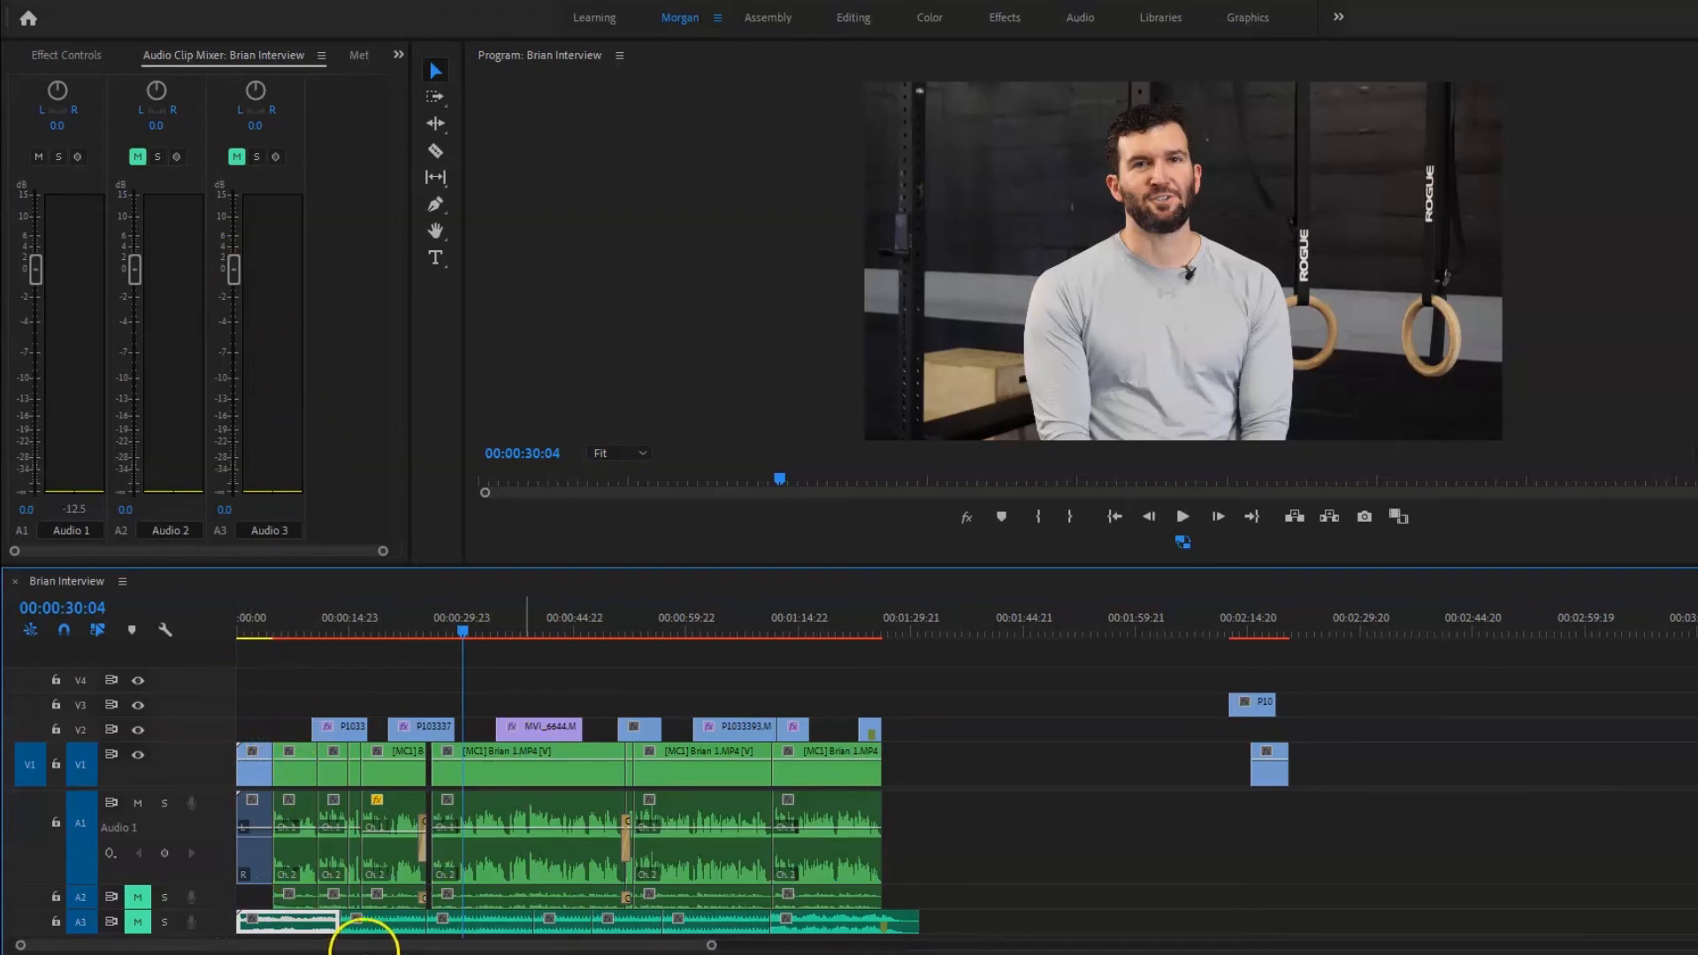
{"action": "left_click_drag", "start_coordinate": [1007, 926], "coordinate": [257, 925]}
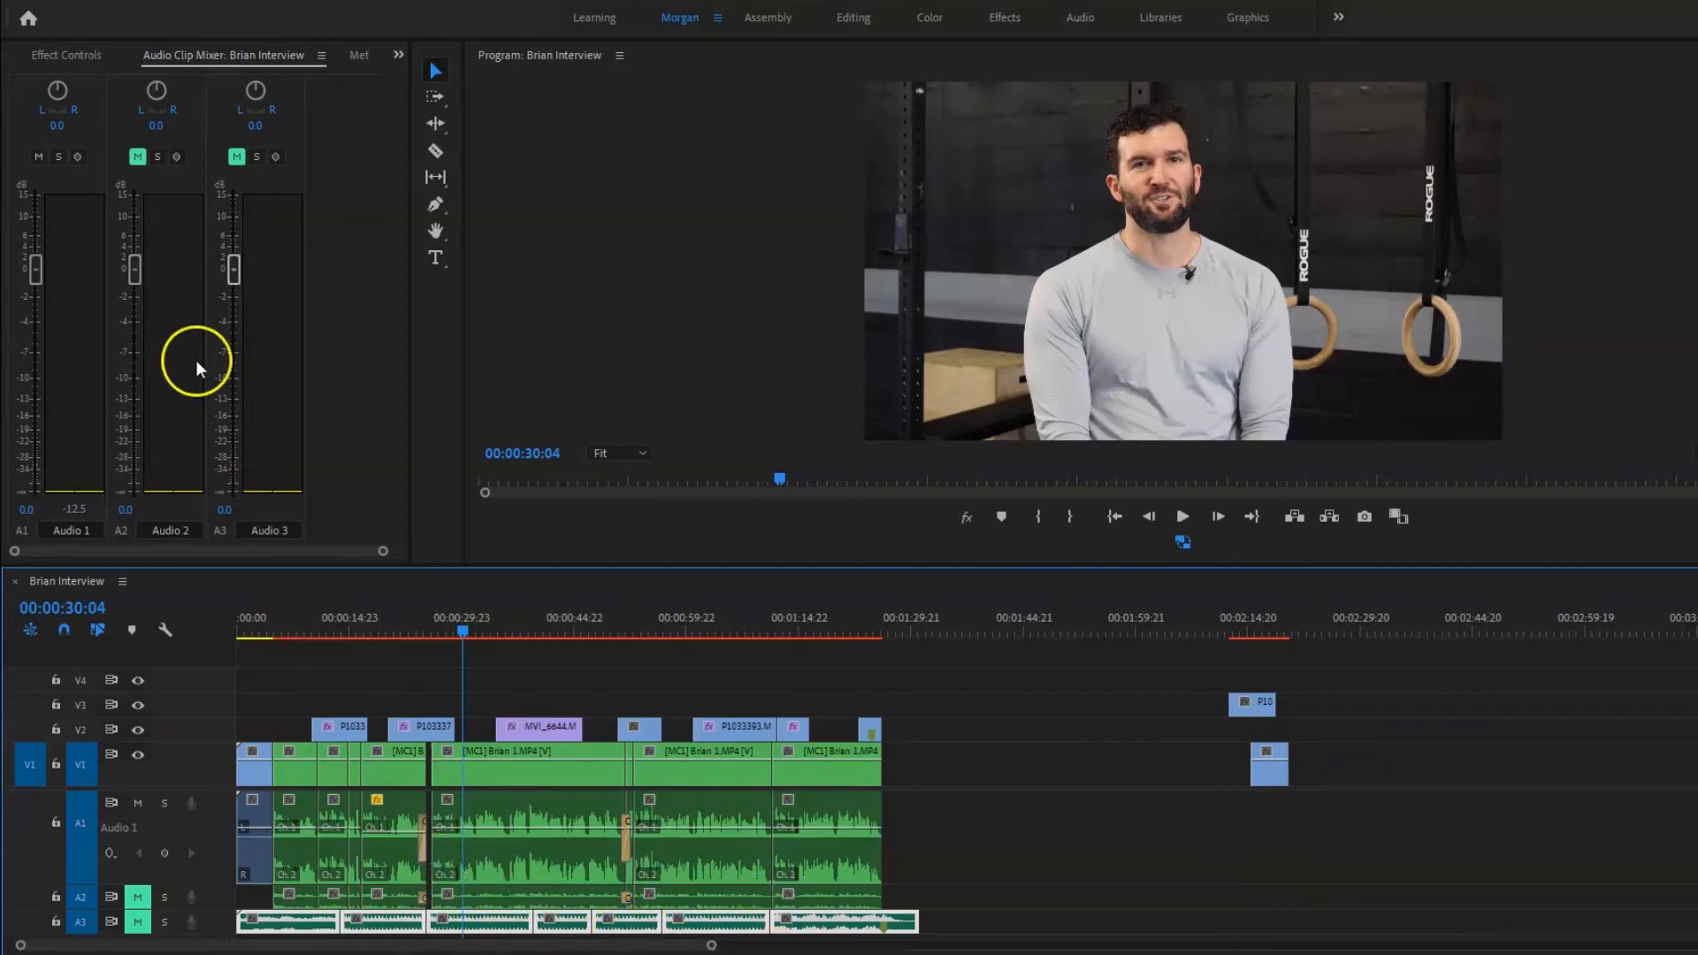
{"action": "left_click_drag", "start_coordinate": [234, 270], "coordinate": [244, 445]}
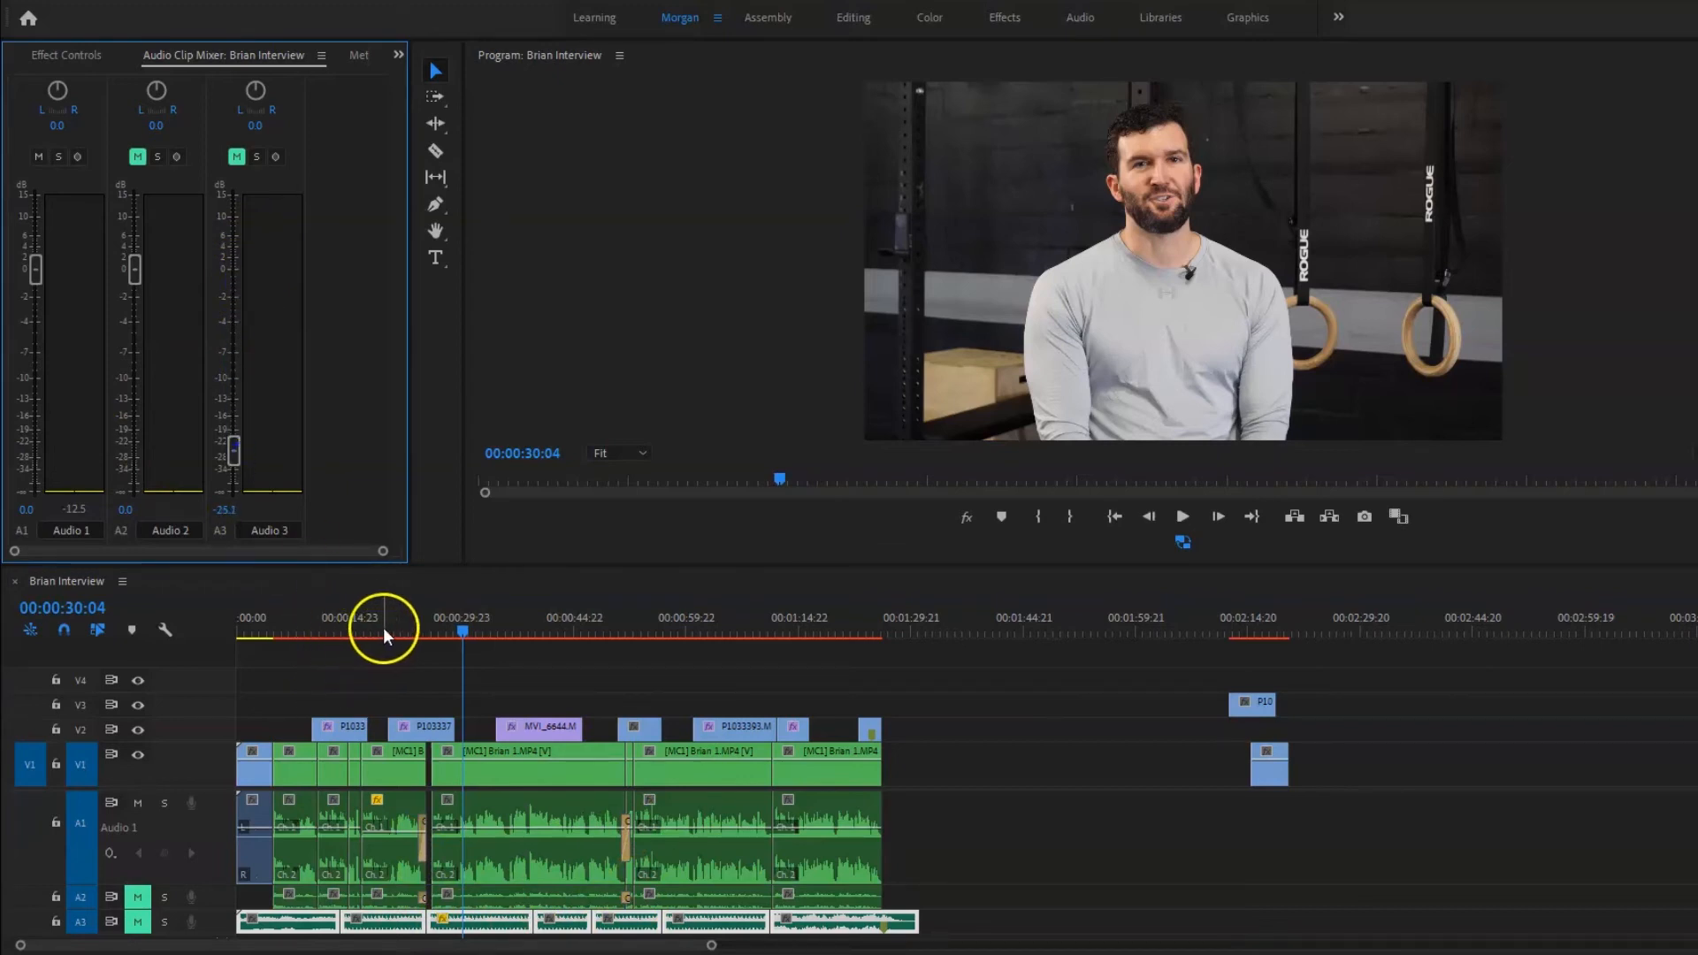
Unmute the music track A3 and play it together with the interview from 00:00:30:04 to 00:00:33:22.
{"action": "left_click", "coordinate": [390, 672]}
{"action": "left_click", "coordinate": [138, 923]}
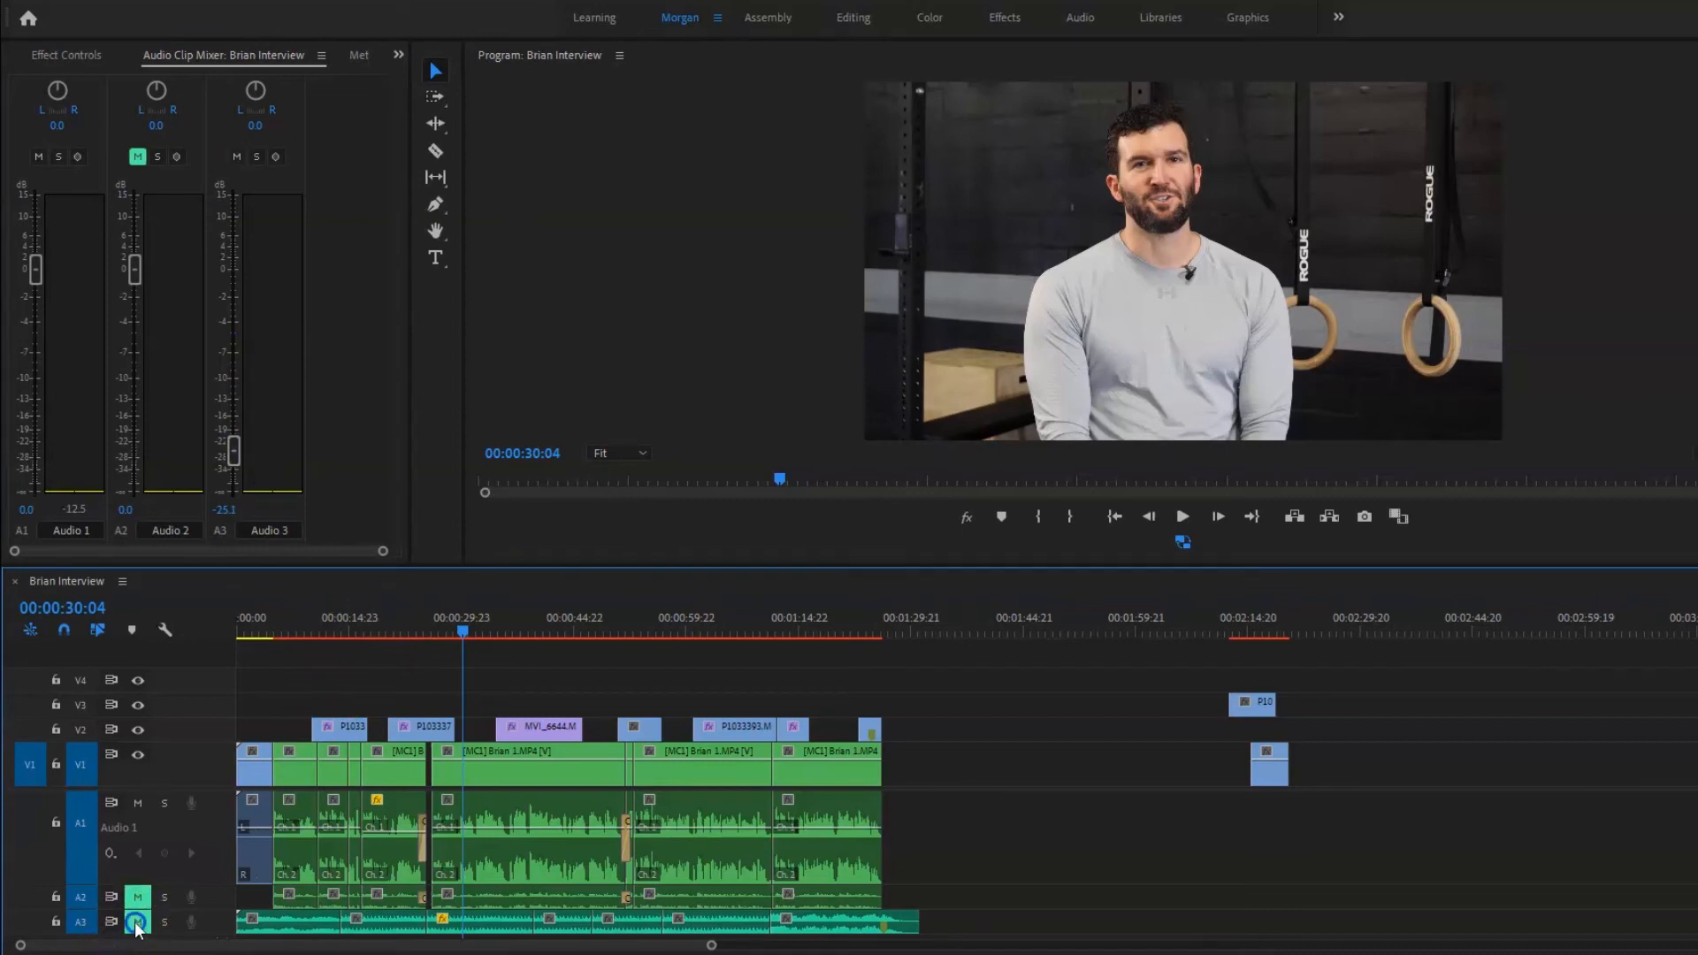
{"action": "key", "text": "space"}
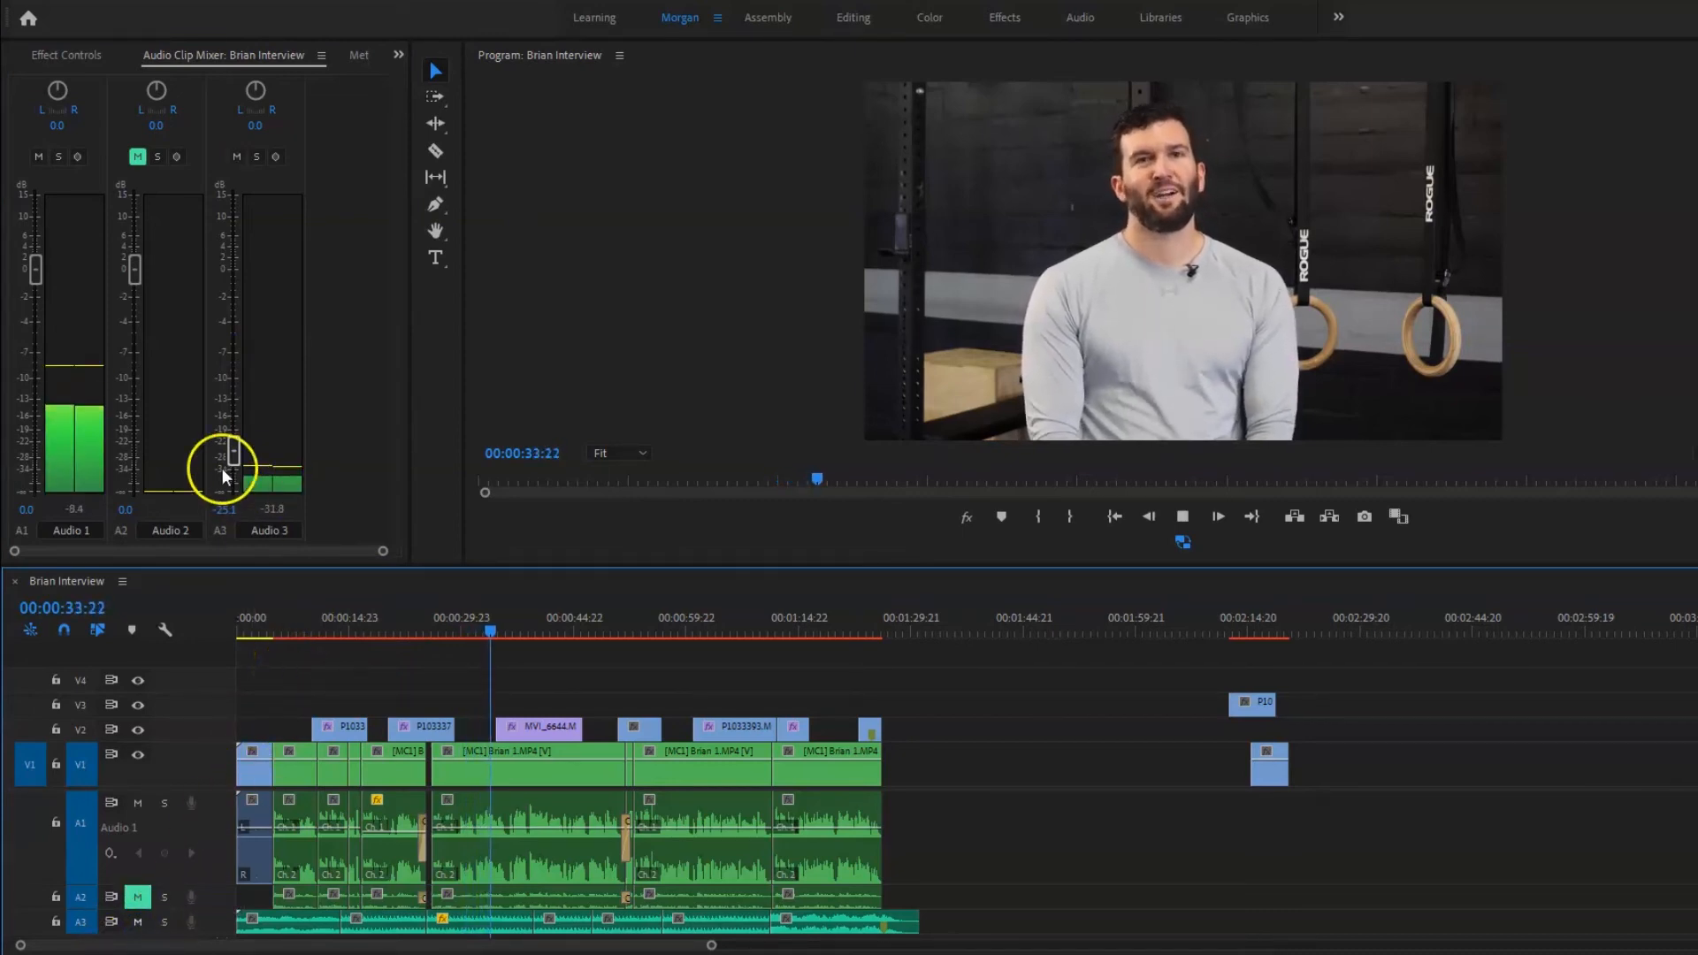
Set the Audio 3 level of the playing music clip to about -23.7 dB and play on to 00:00:38:05.
{"action": "left_click_drag", "start_coordinate": [237, 455], "coordinate": [239, 452]}
{"action": "left_click", "coordinate": [395, 639]}
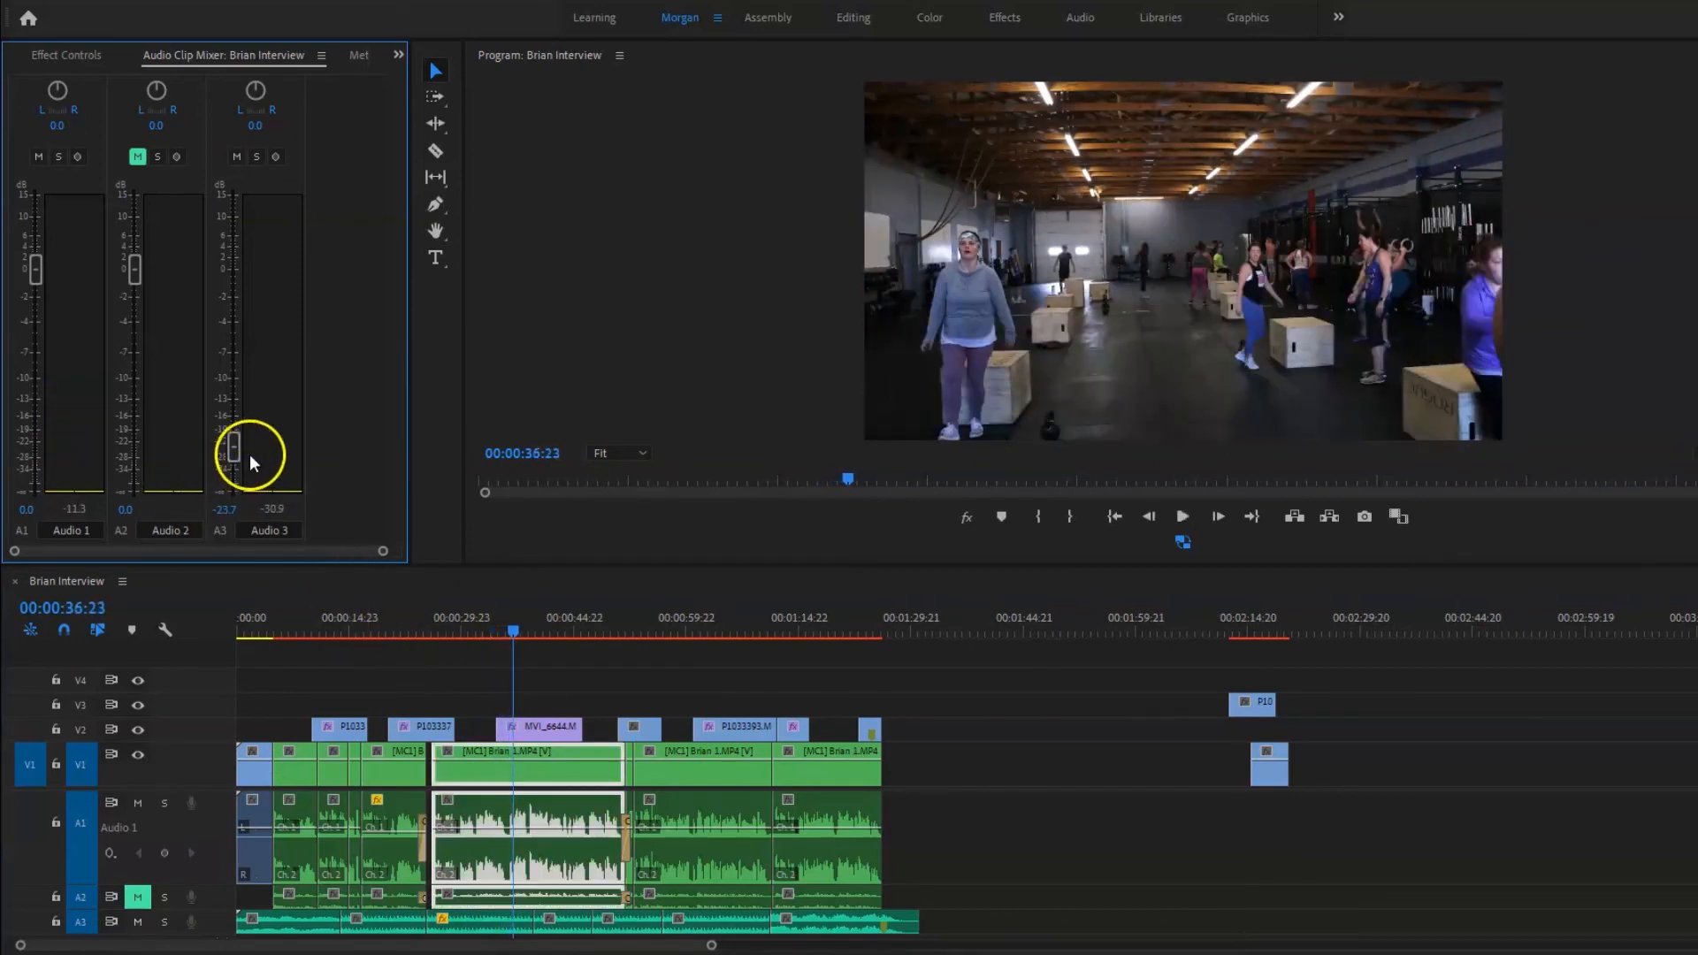
{"action": "key", "text": "space"}
{"action": "key", "text": "space"}
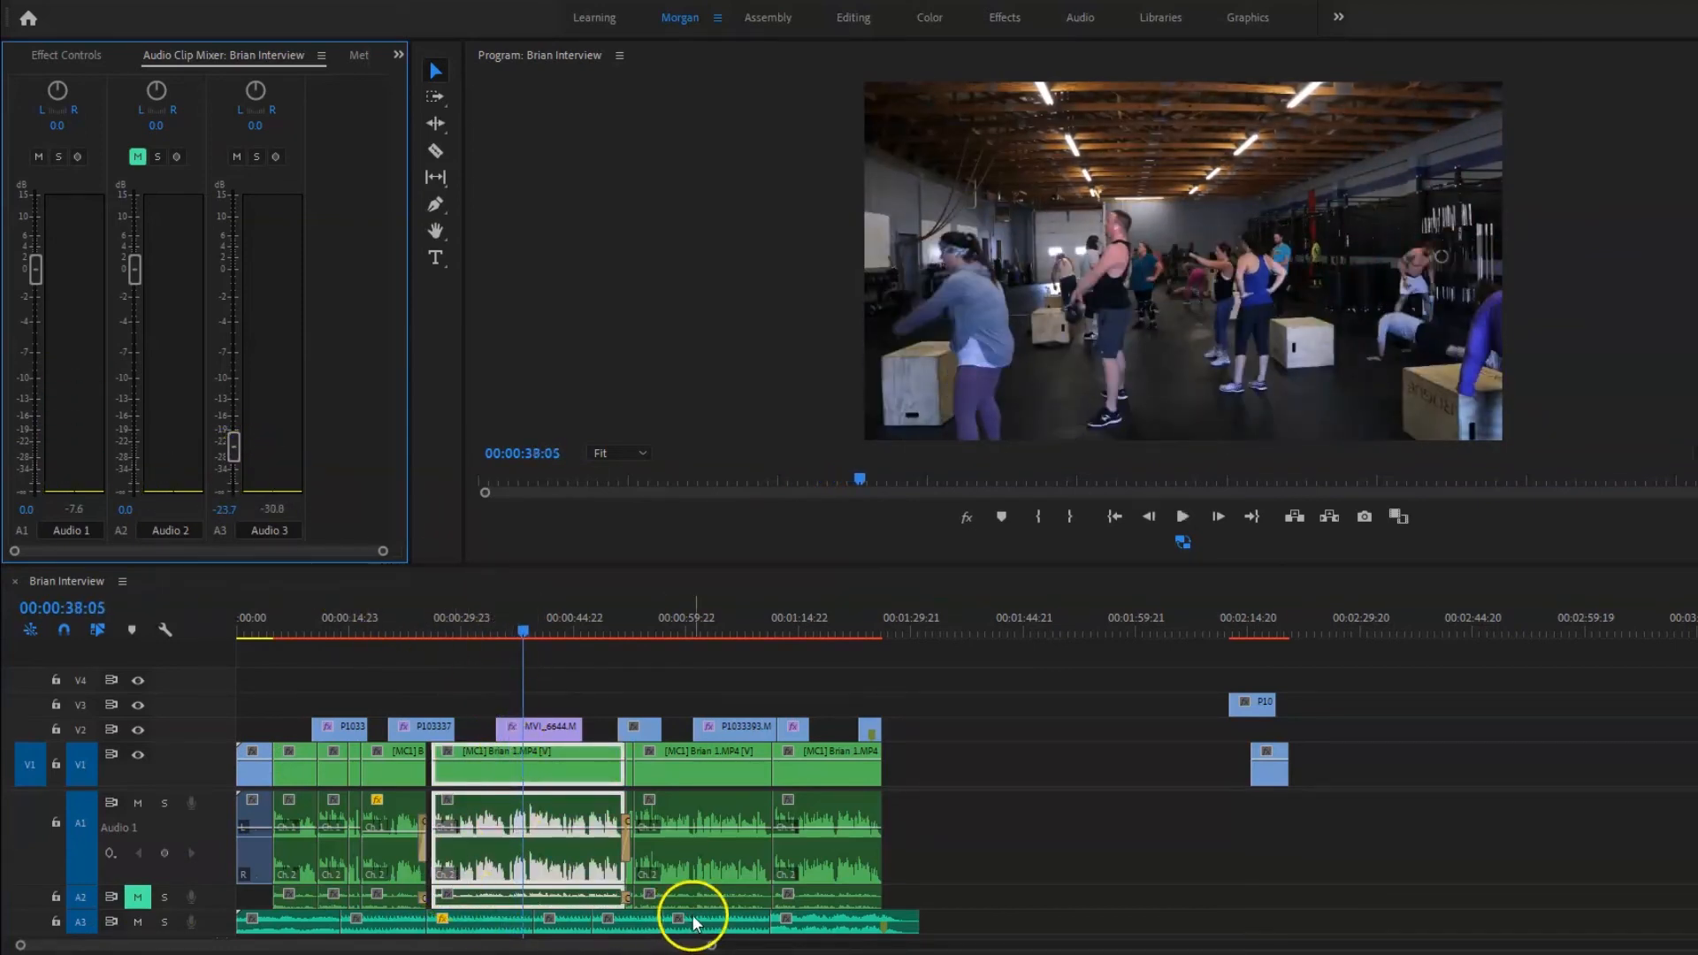
Select all the music clips on A3 and set the Audio 3 level to about -22.4 dB while playing from 00:00:38:05.
{"action": "left_click_drag", "start_coordinate": [954, 909], "coordinate": [295, 916]}
{"action": "left_click", "coordinate": [1003, 896]}
{"action": "left_click_drag", "start_coordinate": [954, 891], "coordinate": [241, 924]}
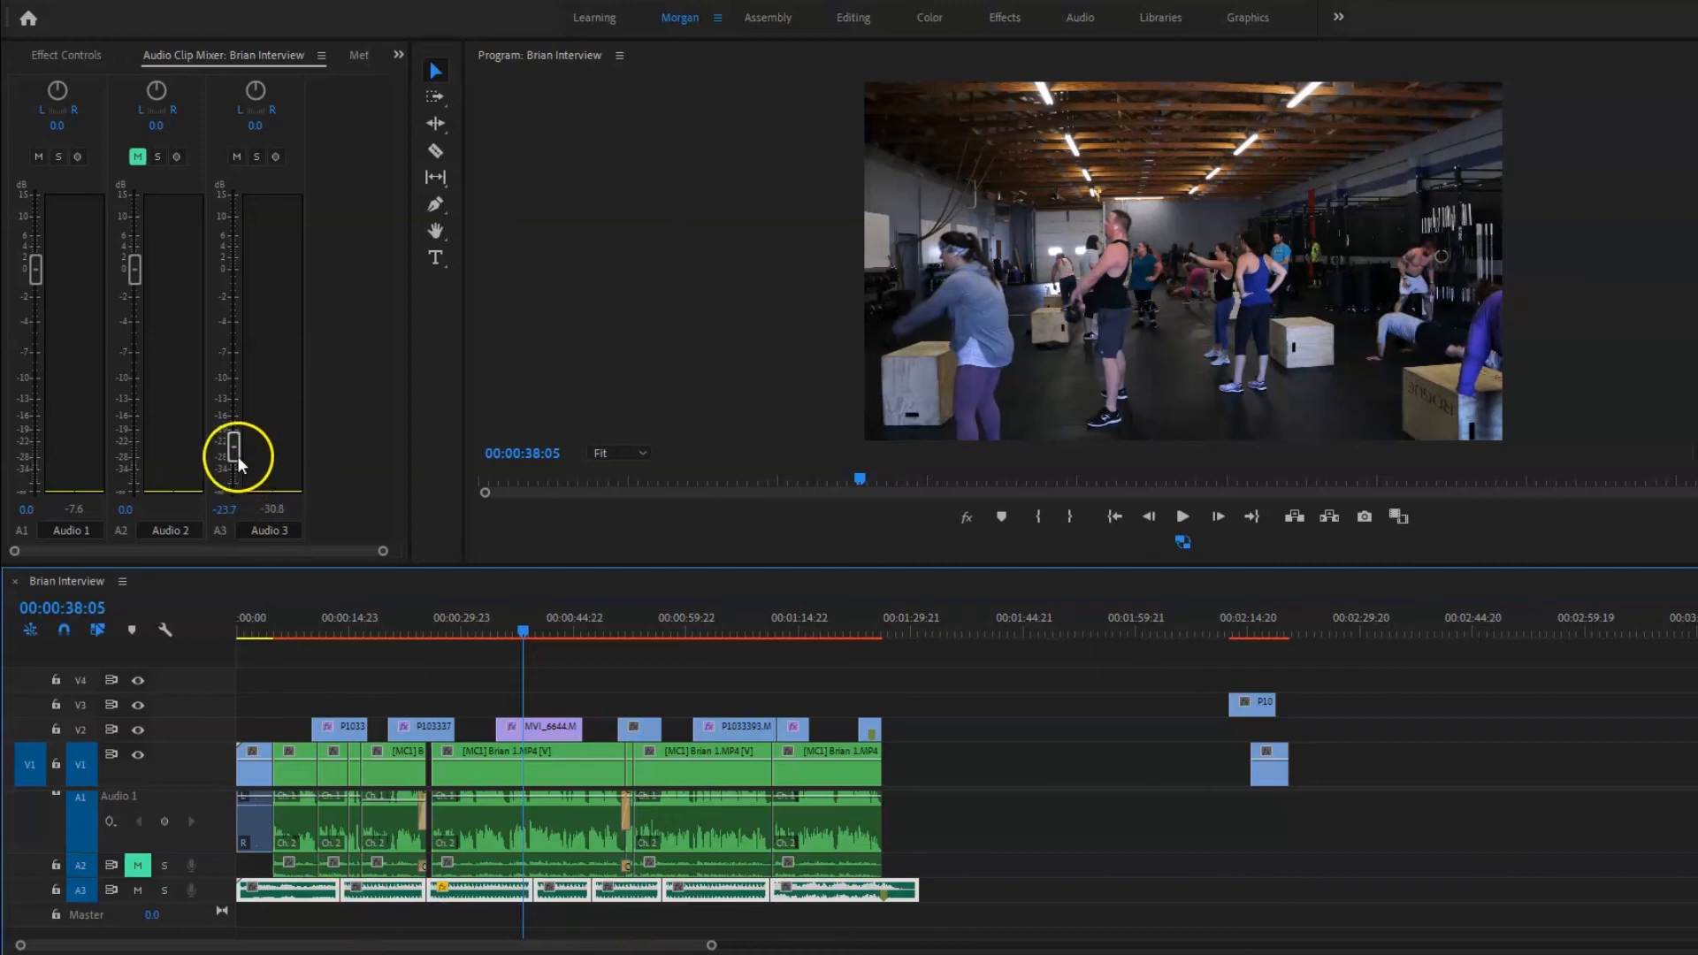
{"action": "key", "text": "space"}
{"action": "left_click_drag", "start_coordinate": [237, 449], "coordinate": [236, 442]}
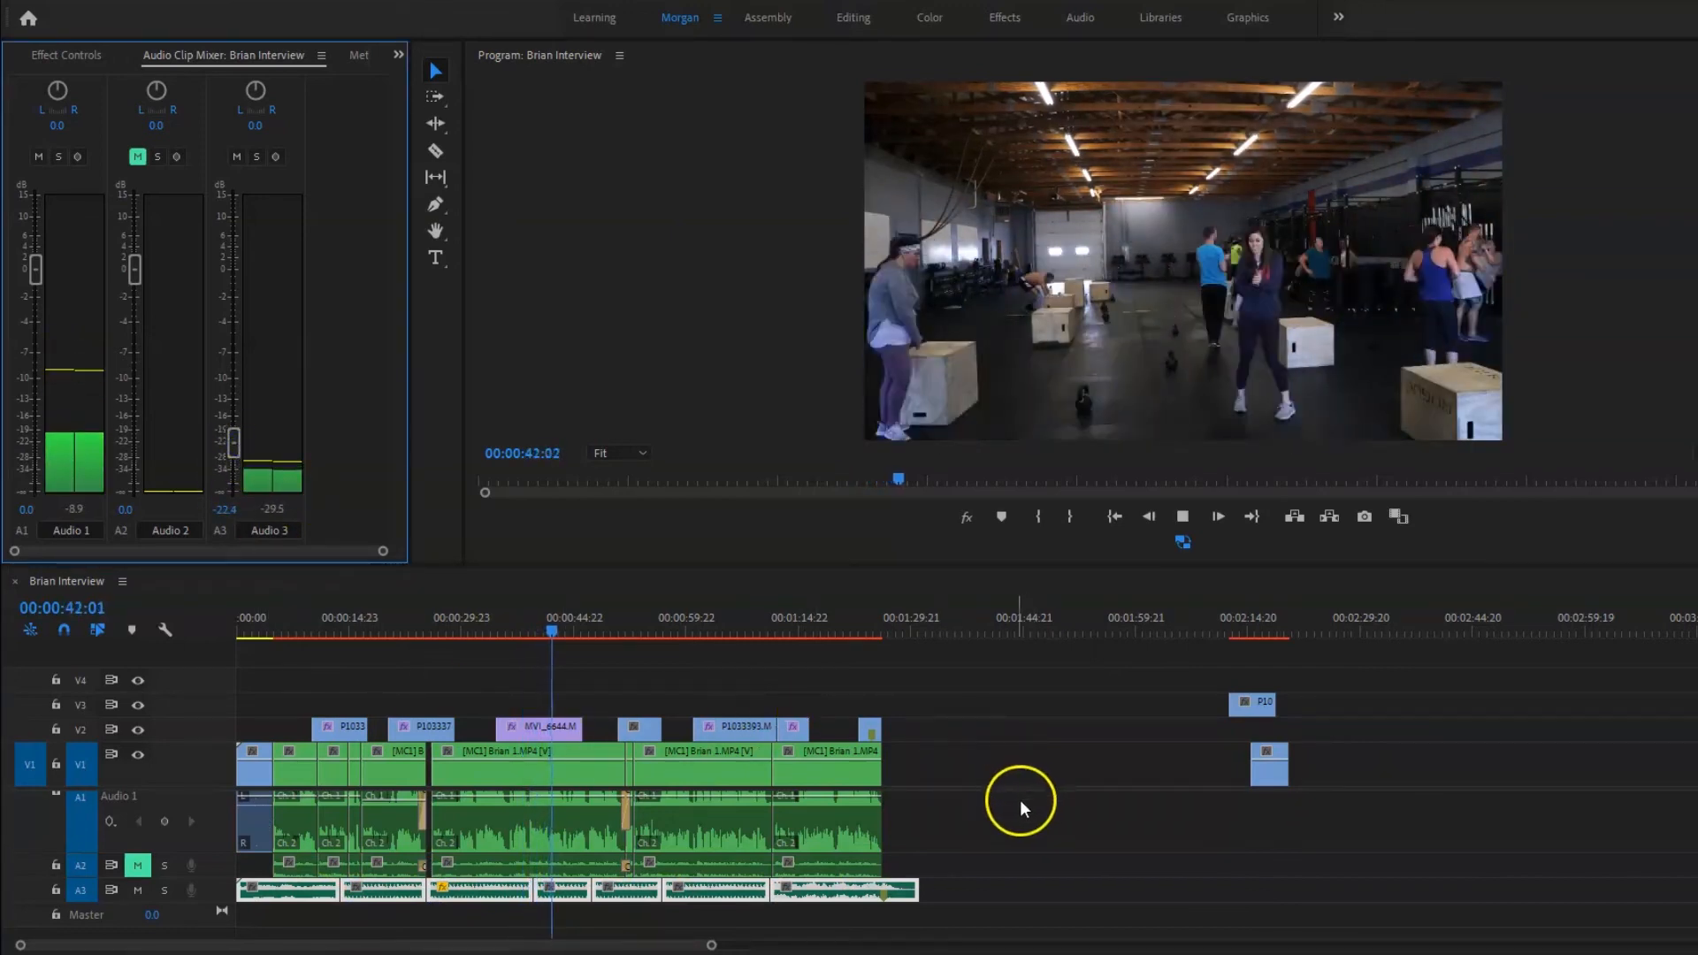
{"action": "left_click", "coordinate": [1002, 815]}
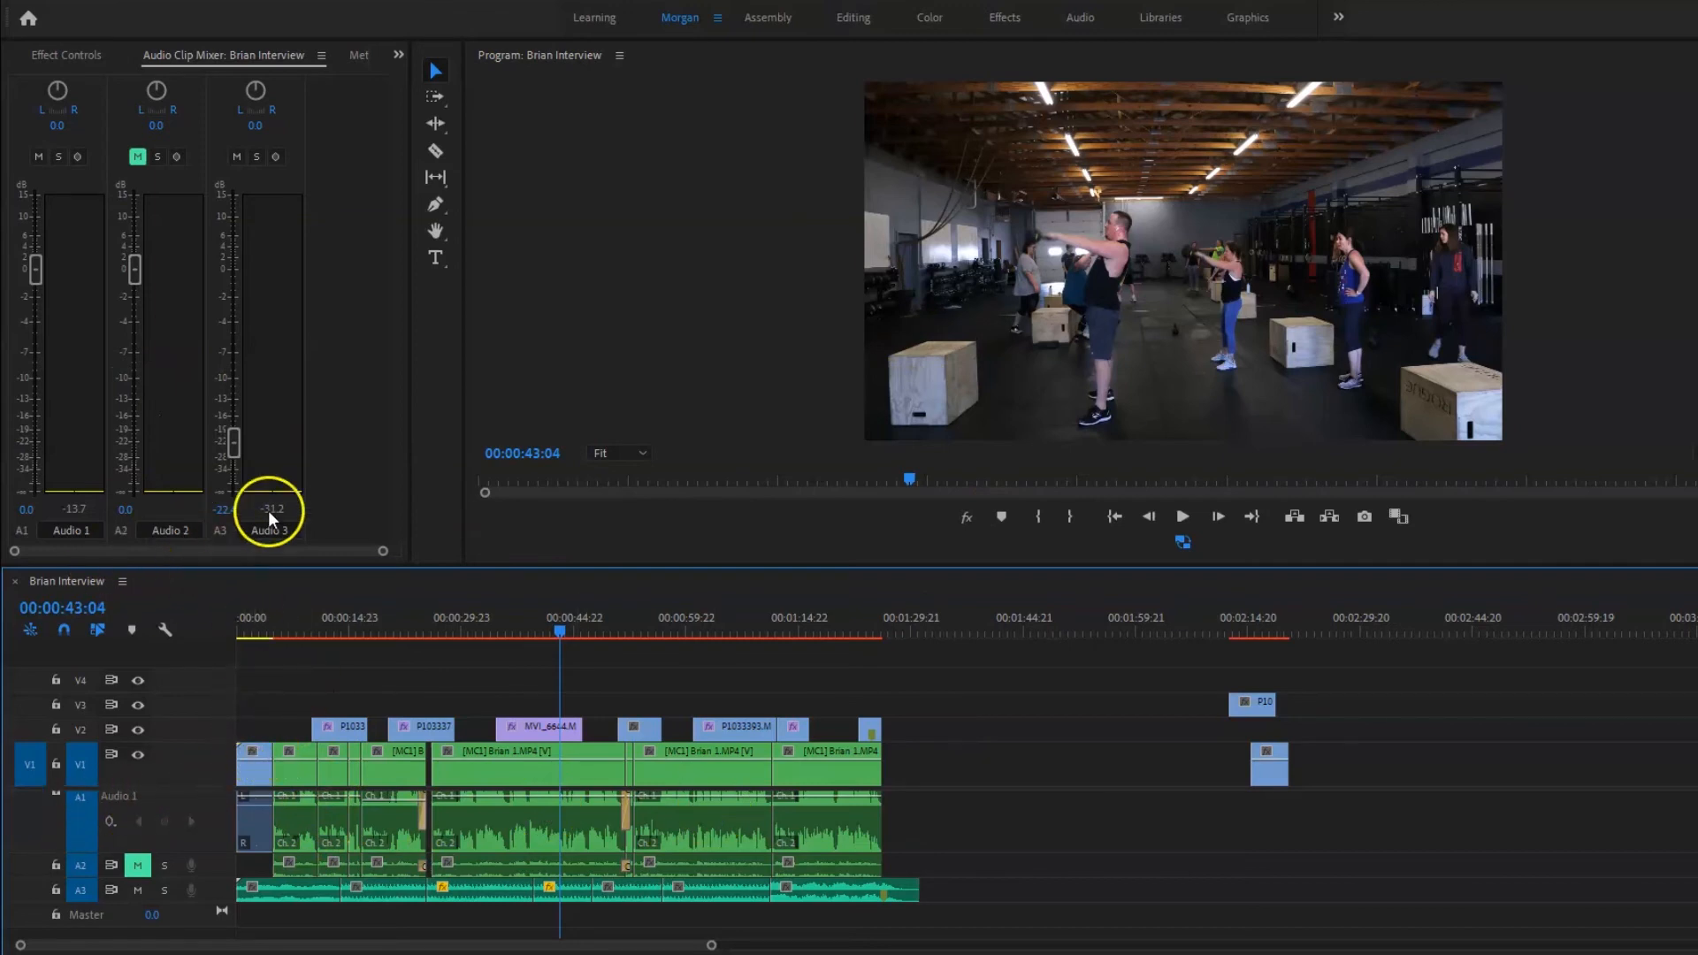
Play the sequence from the start to 00:00:07:01 to check the music level under the opening.
{"action": "left_click", "coordinate": [311, 614]}
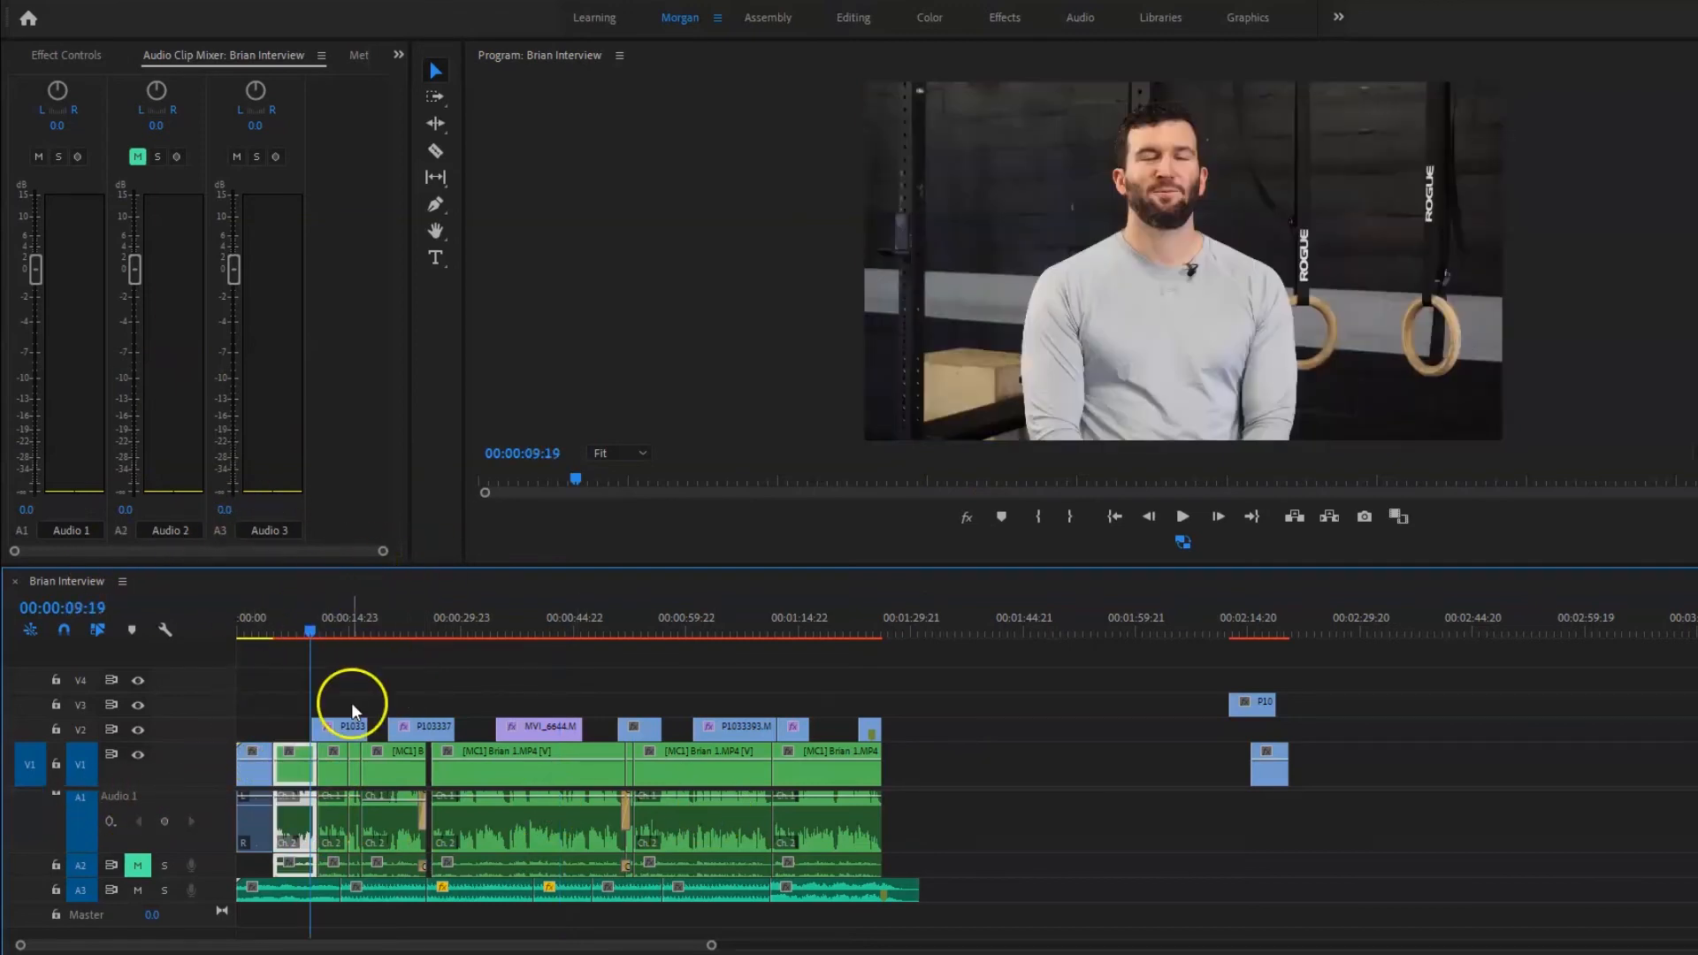
{"action": "scroll", "coordinate": [381, 697], "scroll_direction": "up", "scroll_amount": 5}
{"action": "scroll", "coordinate": [386, 752], "scroll_direction": "up", "scroll_amount": 3}
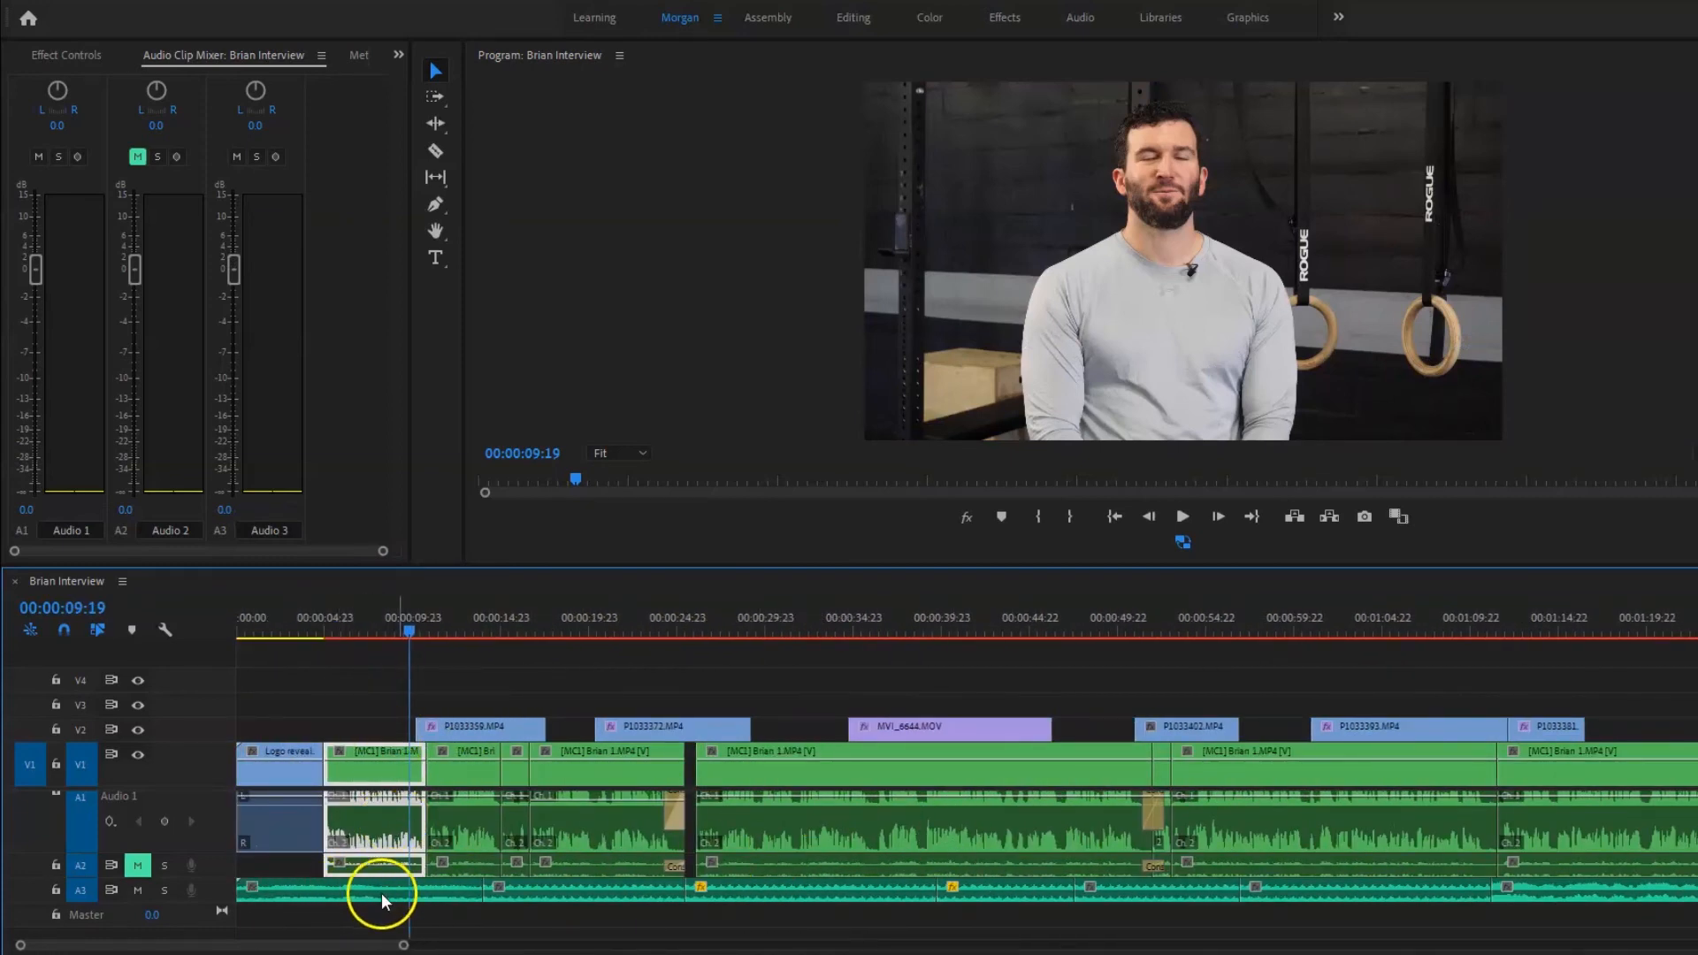
{"action": "left_click_drag", "start_coordinate": [345, 624], "coordinate": [161, 618]}
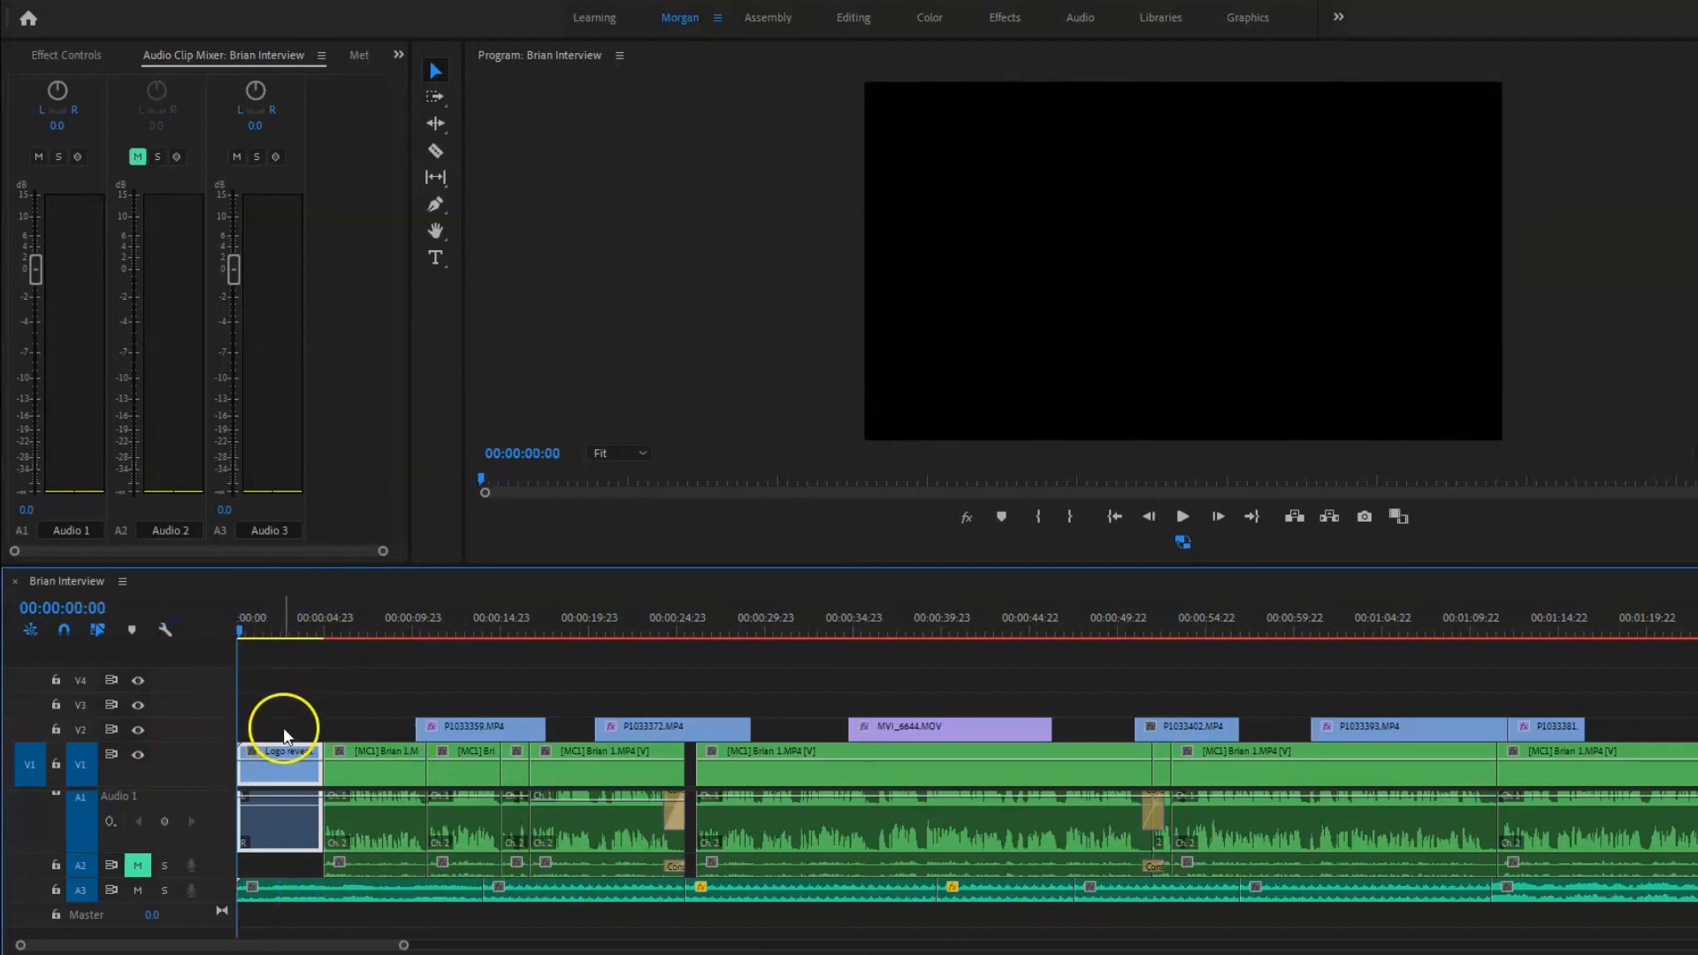
{"action": "scroll", "coordinate": [308, 812], "scroll_direction": "up", "scroll_amount": 5}
{"action": "scroll", "coordinate": [306, 810], "scroll_direction": "up", "scroll_amount": 3}
{"action": "key", "text": "space"}
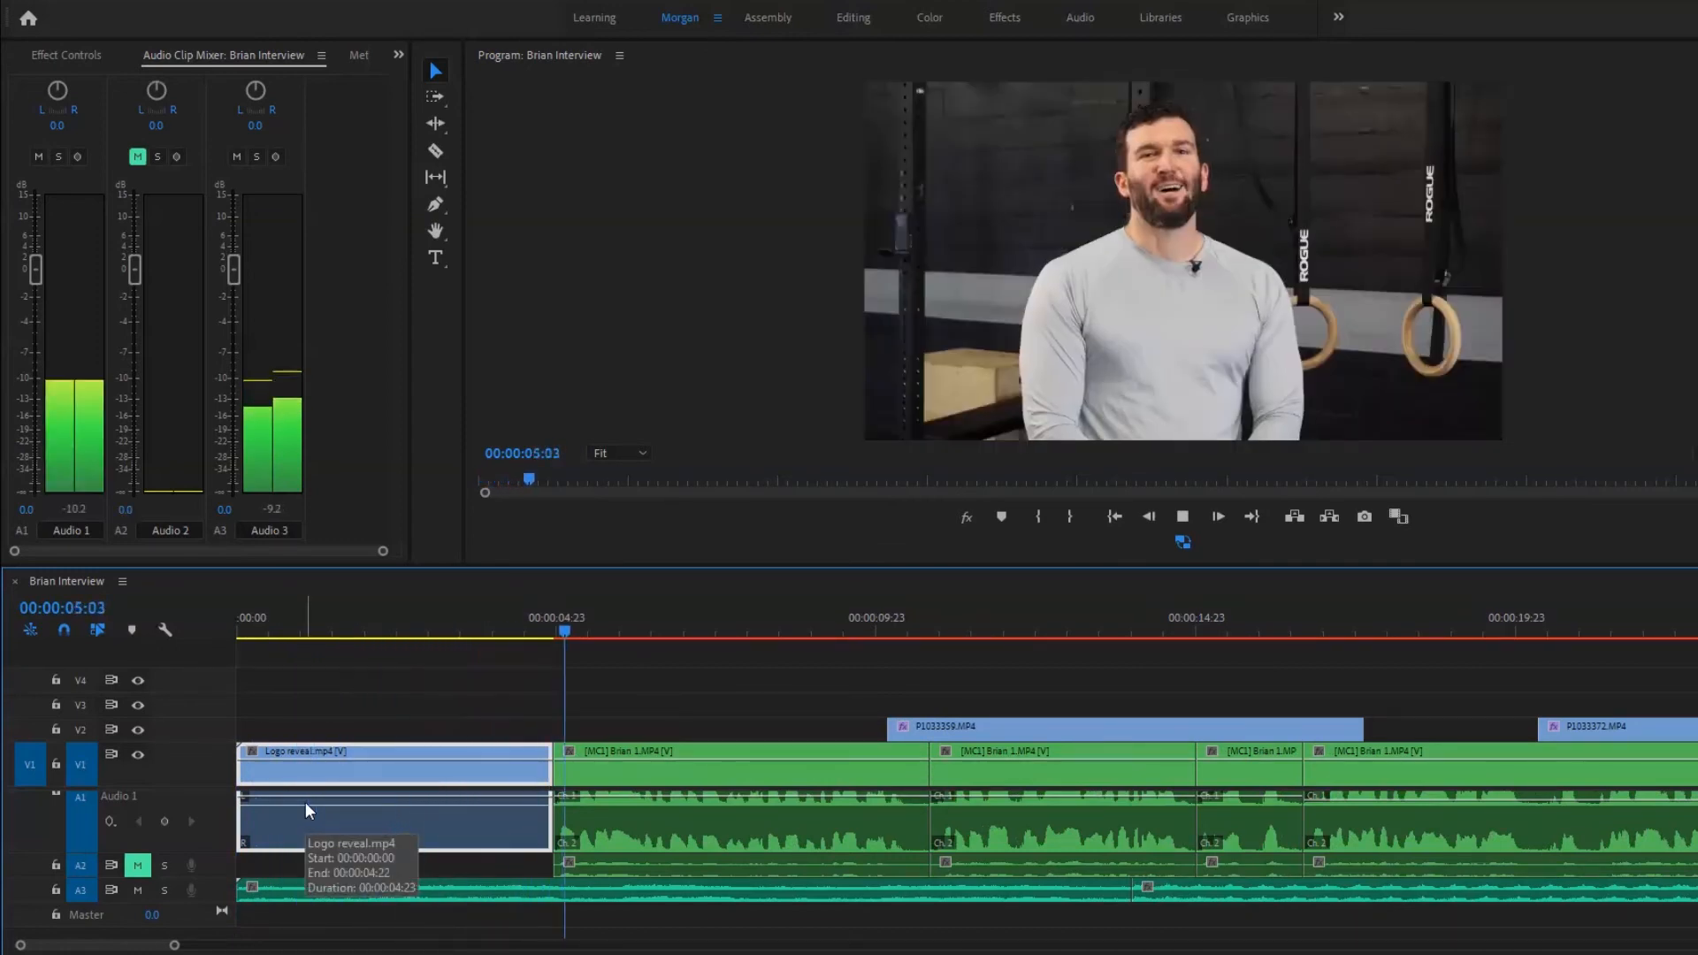
{"action": "scroll", "coordinate": [388, 828], "scroll_direction": "down", "scroll_amount": 6}
Inspect the second and third music clips on A3, checking the Audio 3 level at 00:00:29:03.
{"action": "left_click", "coordinate": [439, 892]}
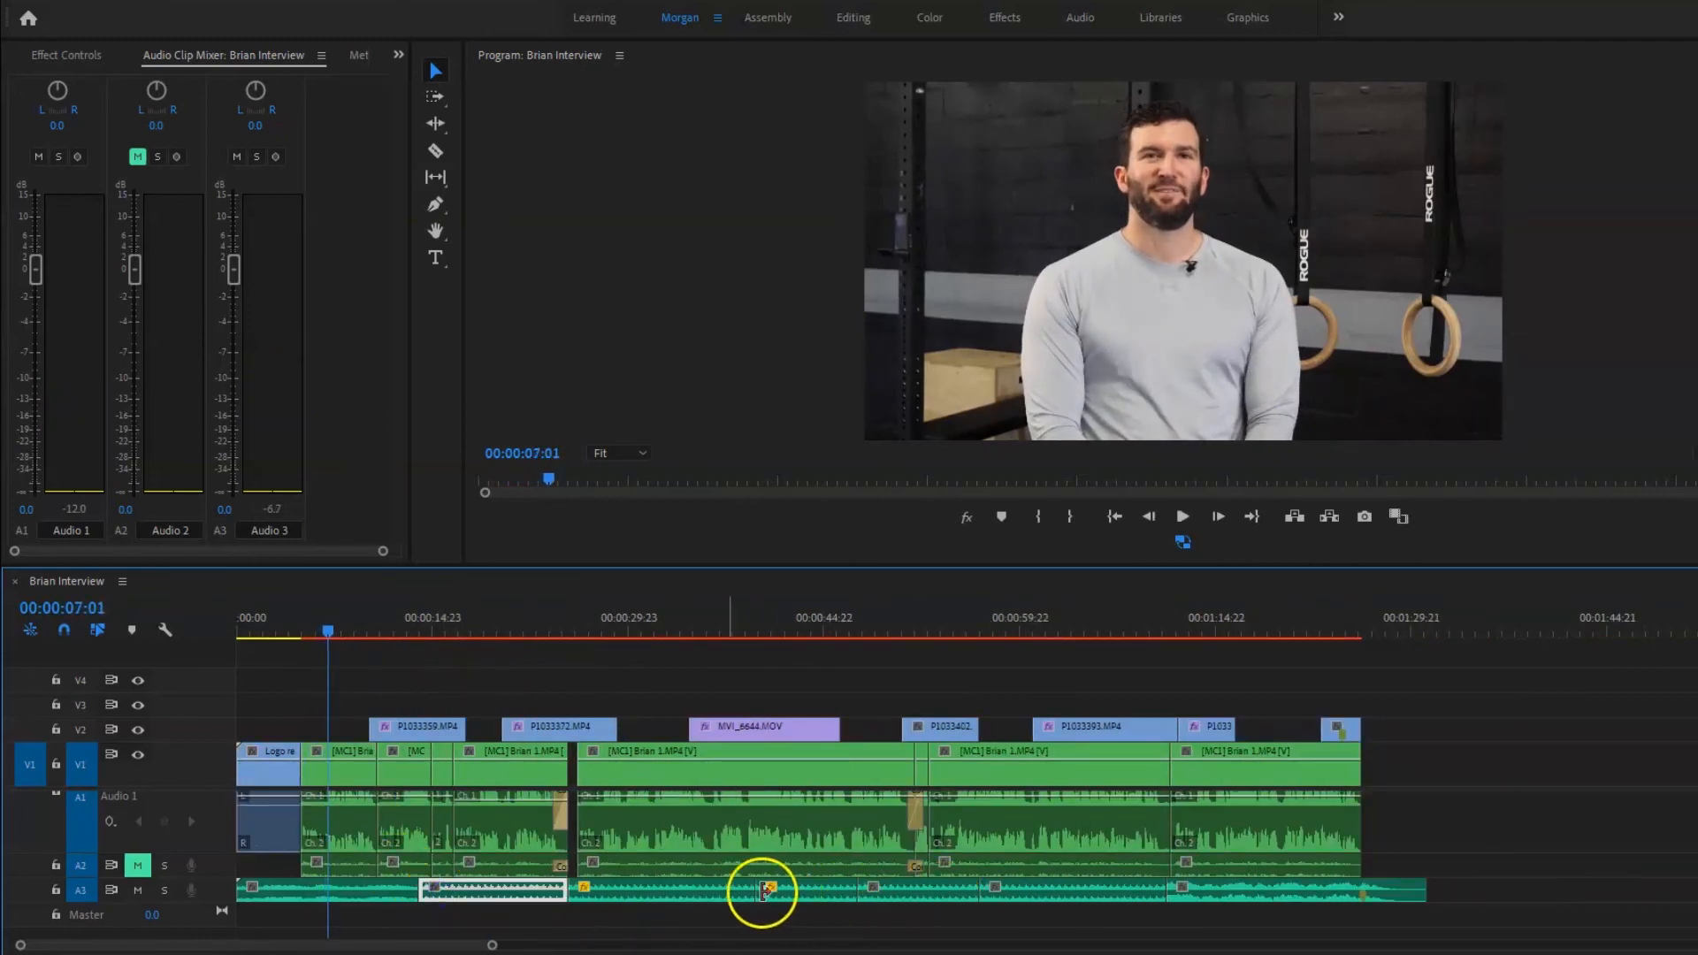
{"action": "left_click", "coordinate": [587, 888]}
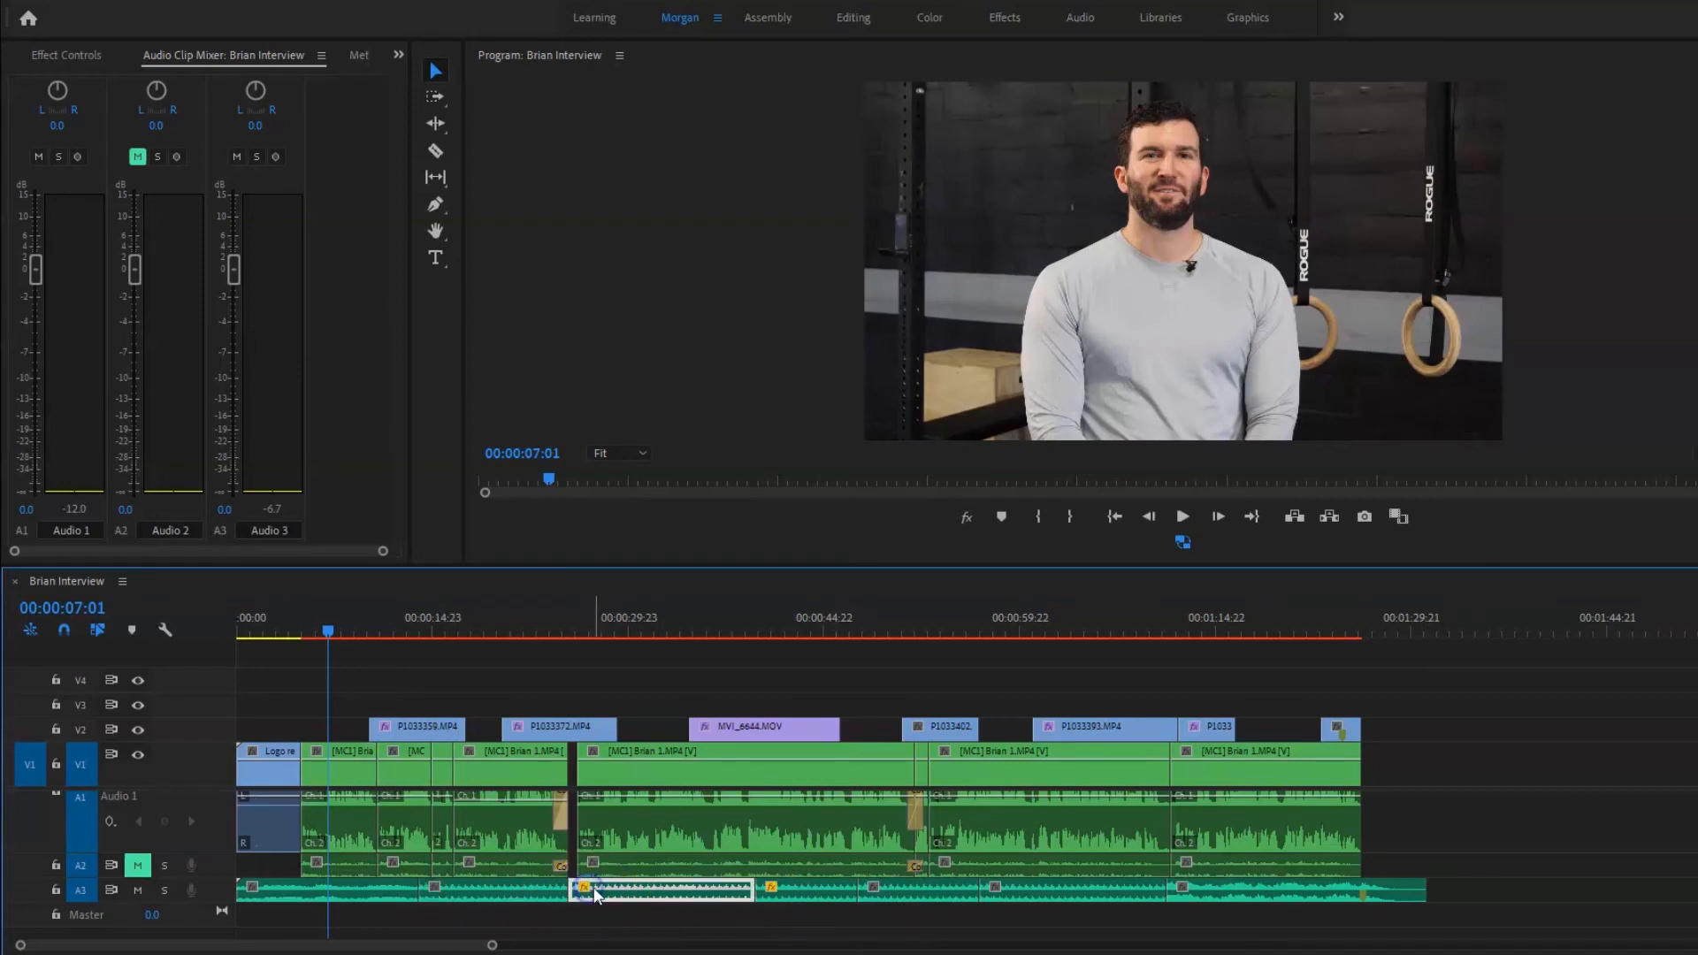
{"action": "left_click", "coordinate": [619, 619]}
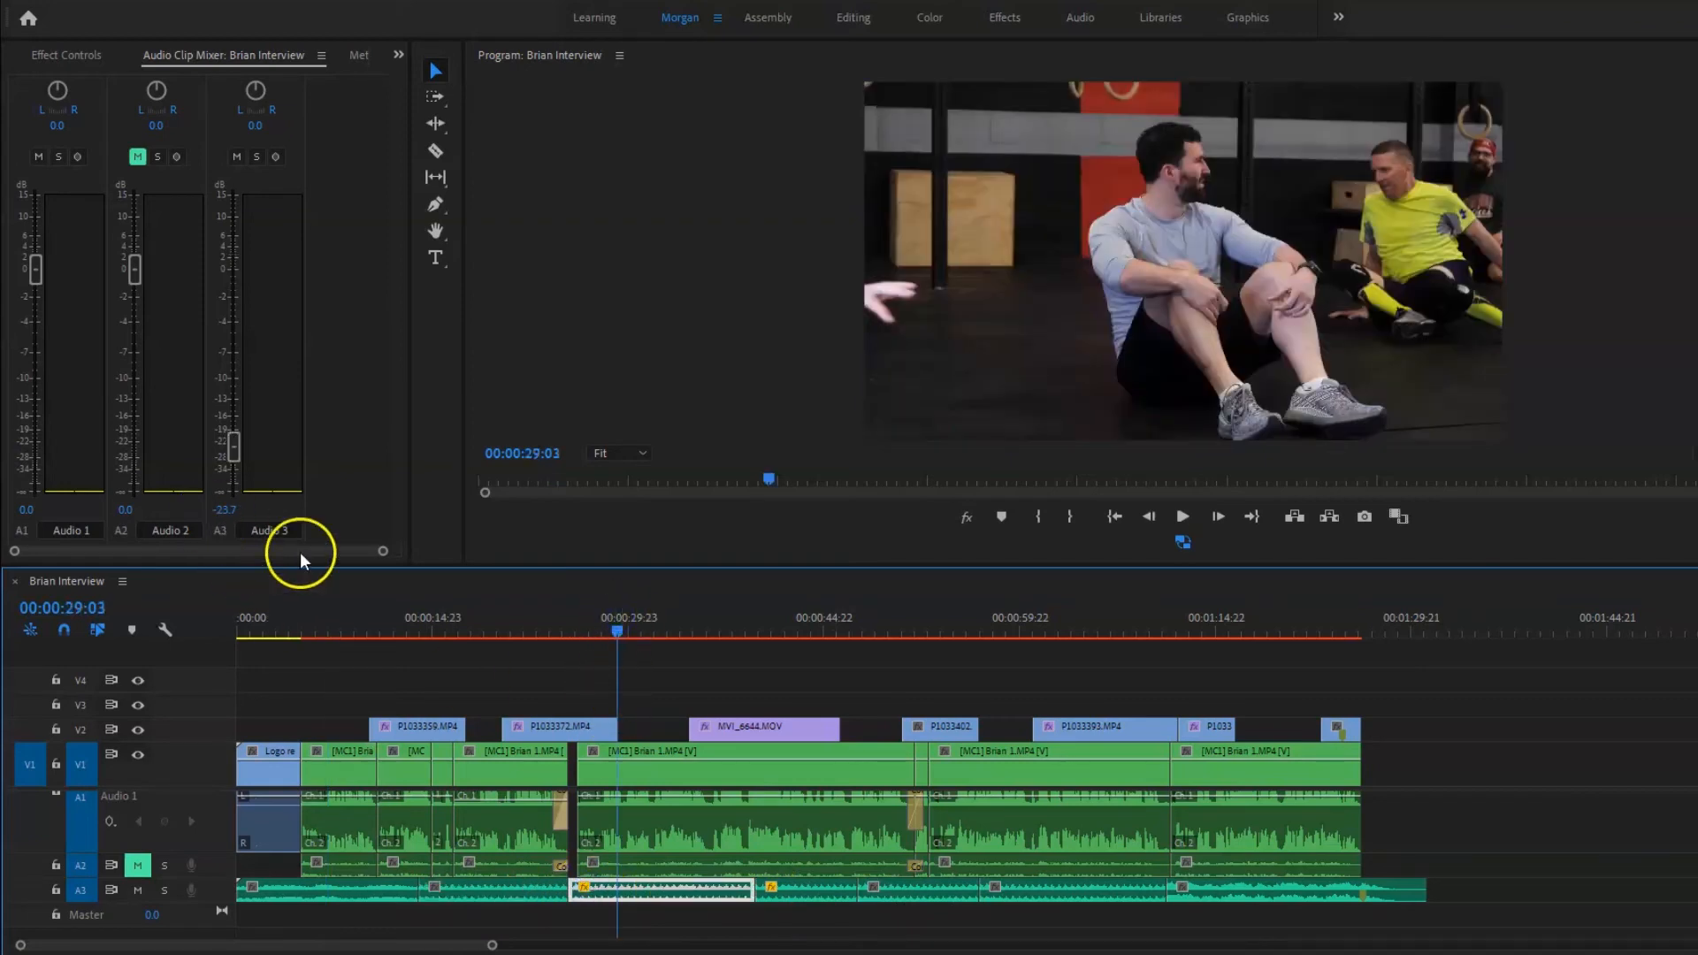
{"action": "left_click", "coordinate": [474, 892]}
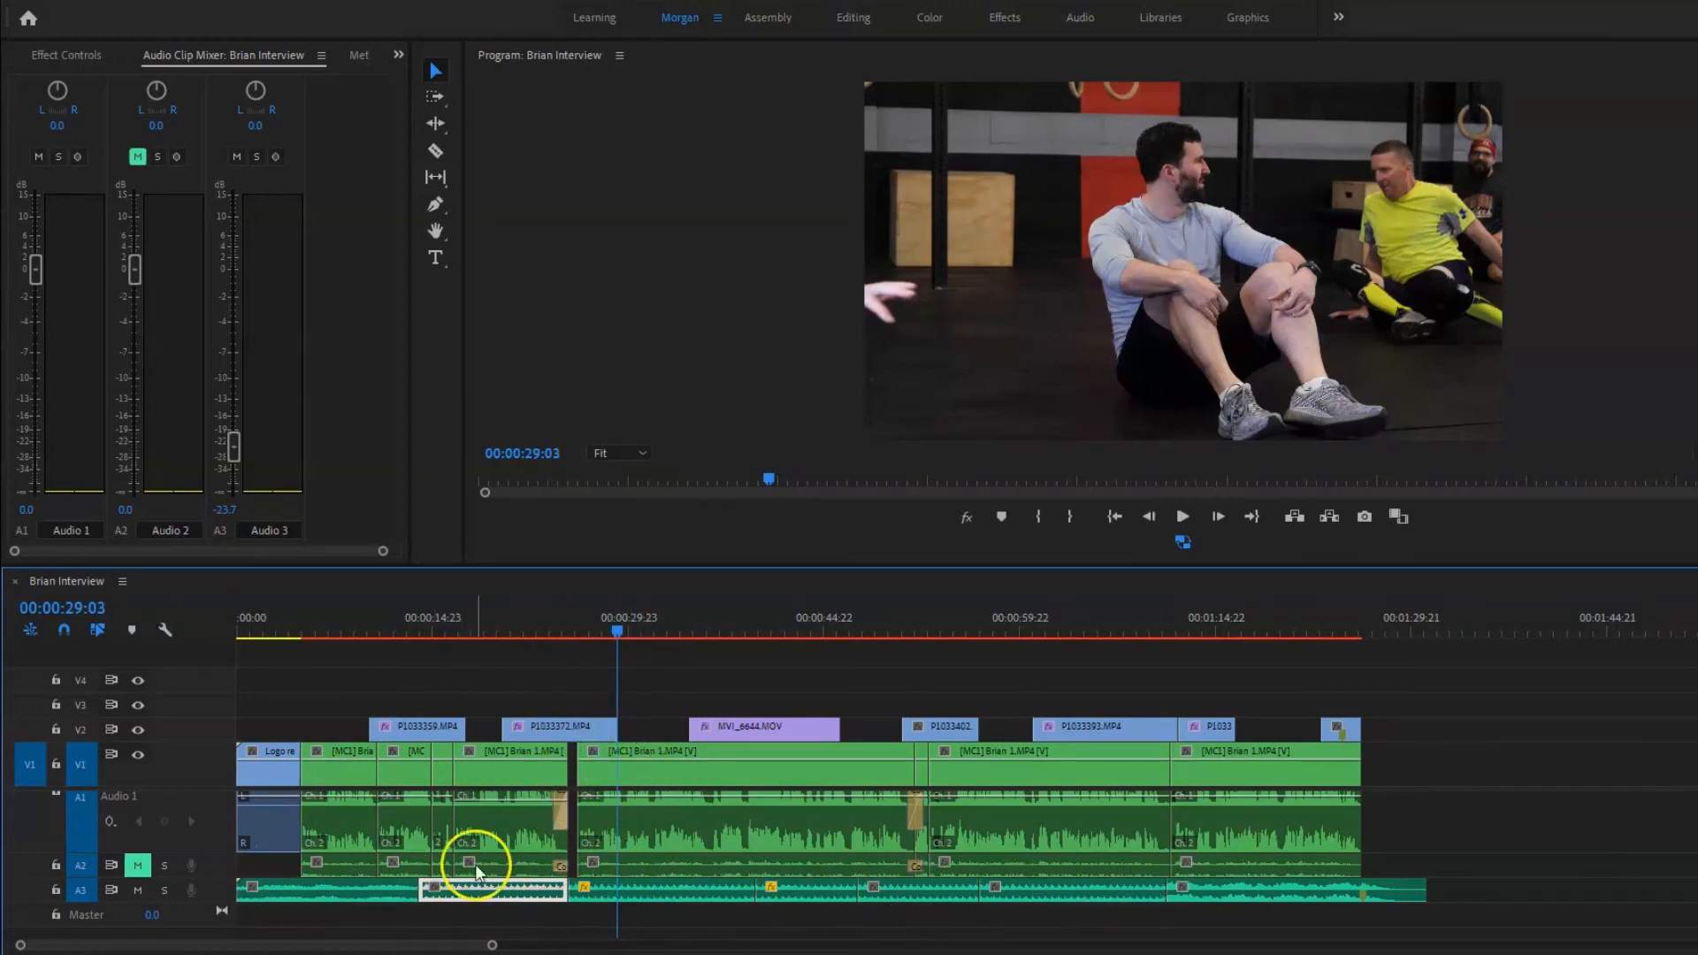
Copy the music clip at 00:00:29:03 and paste its Volume, Channel Volume and Panner attributes onto the first two A3 clips.
{"action": "left_click", "coordinate": [640, 891]}
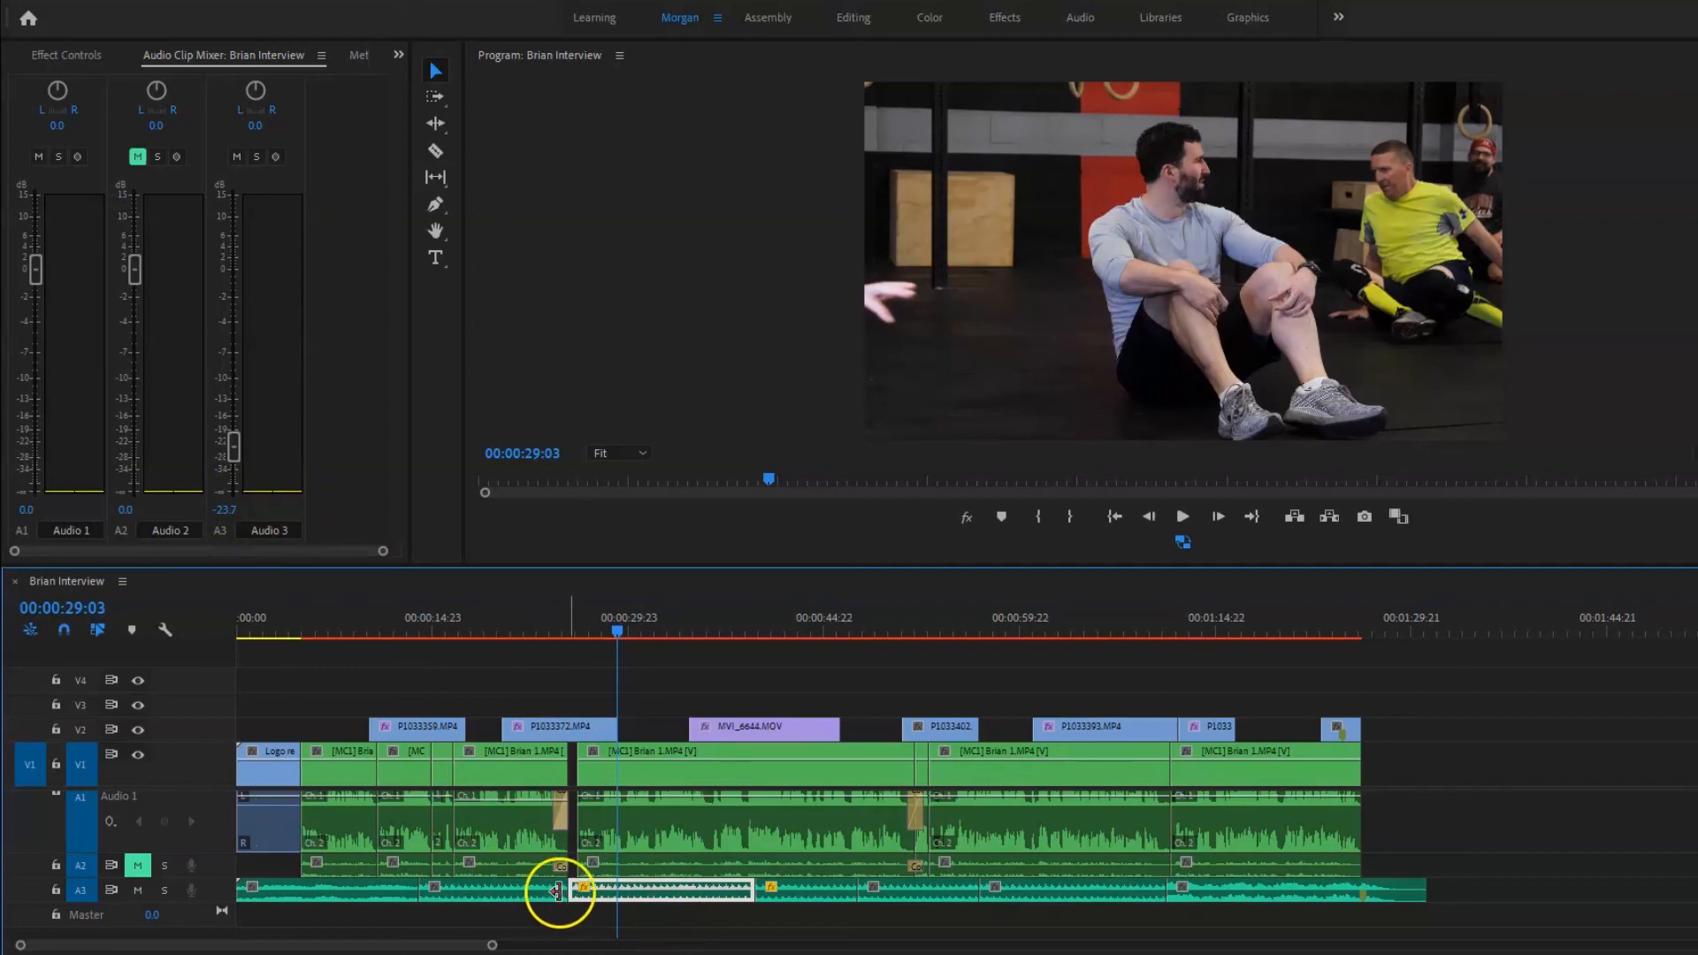
{"action": "left_click", "coordinate": [324, 888]}
{"action": "left_click", "coordinate": [469, 890], "text": "shift"}
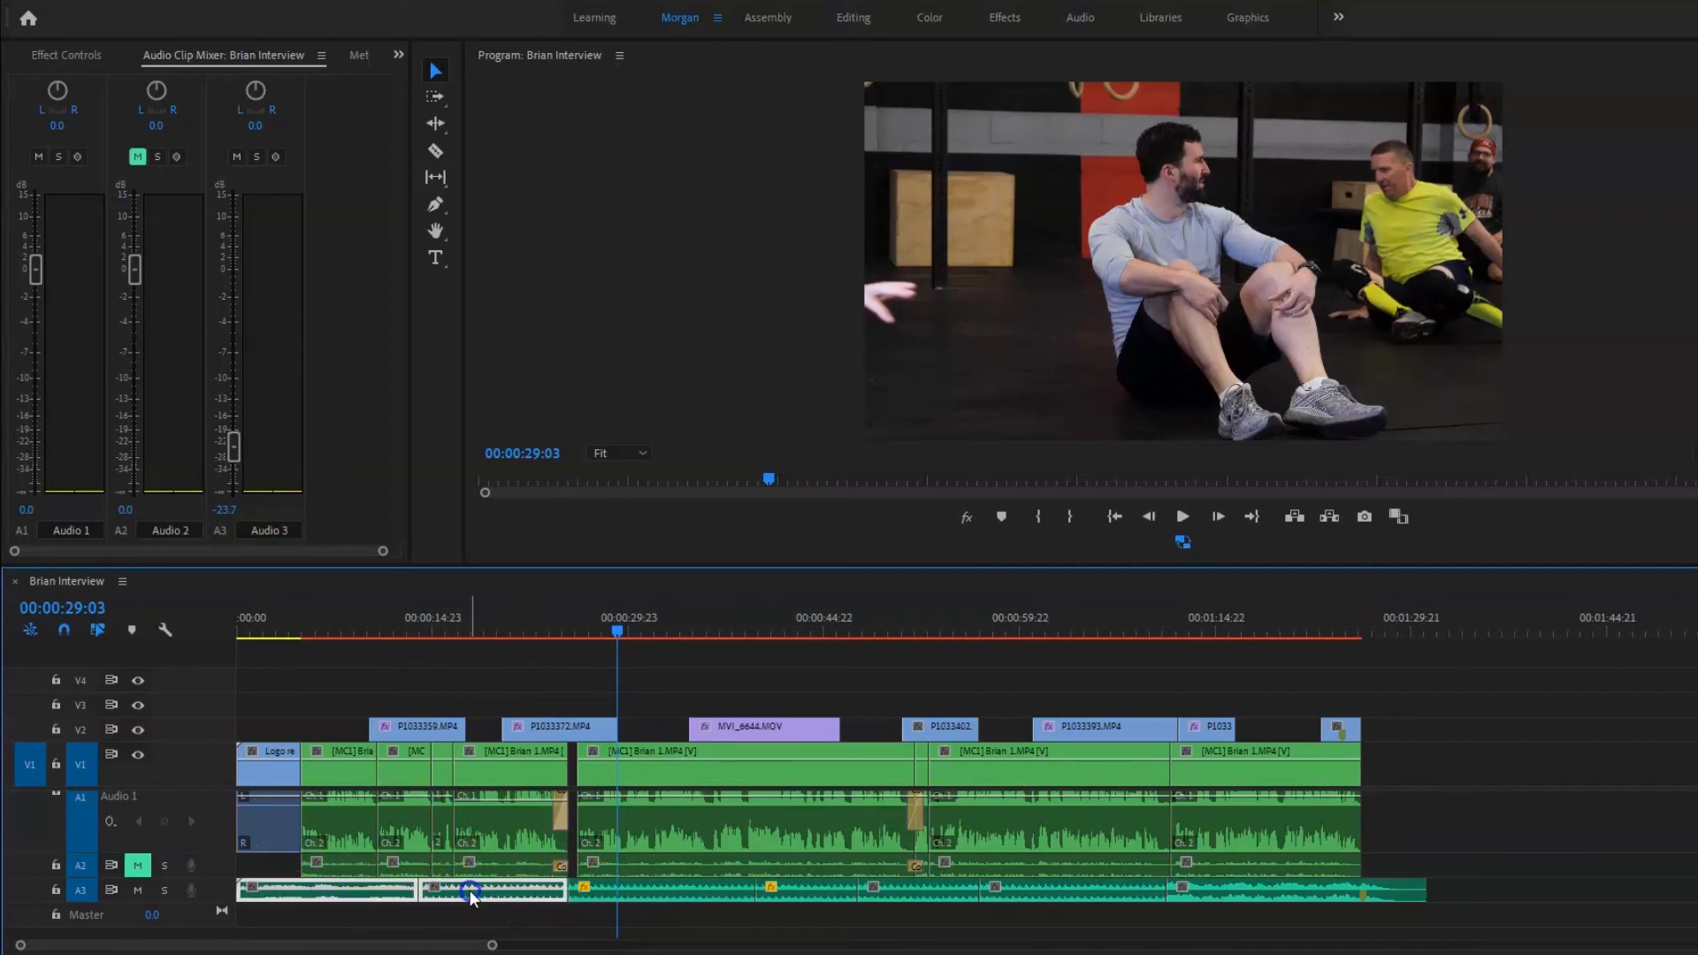
{"action": "left_click", "coordinate": [883, 895]}
{"action": "left_click", "coordinate": [334, 890]}
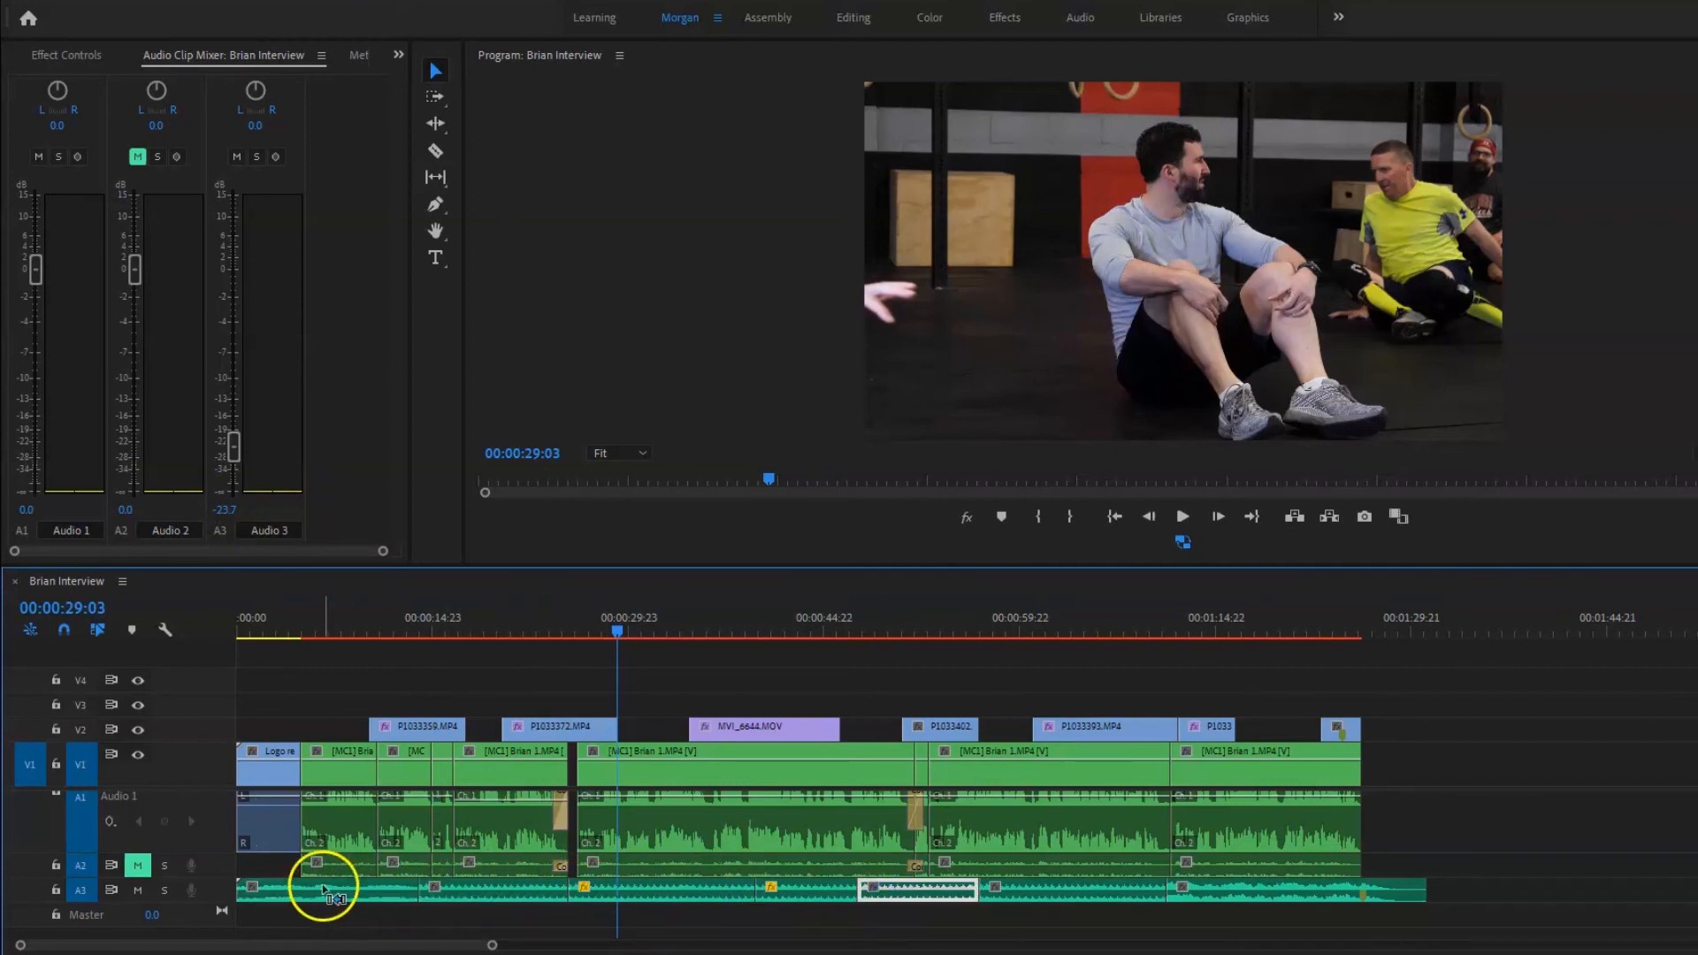
{"action": "left_click", "coordinate": [465, 894], "text": "shift"}
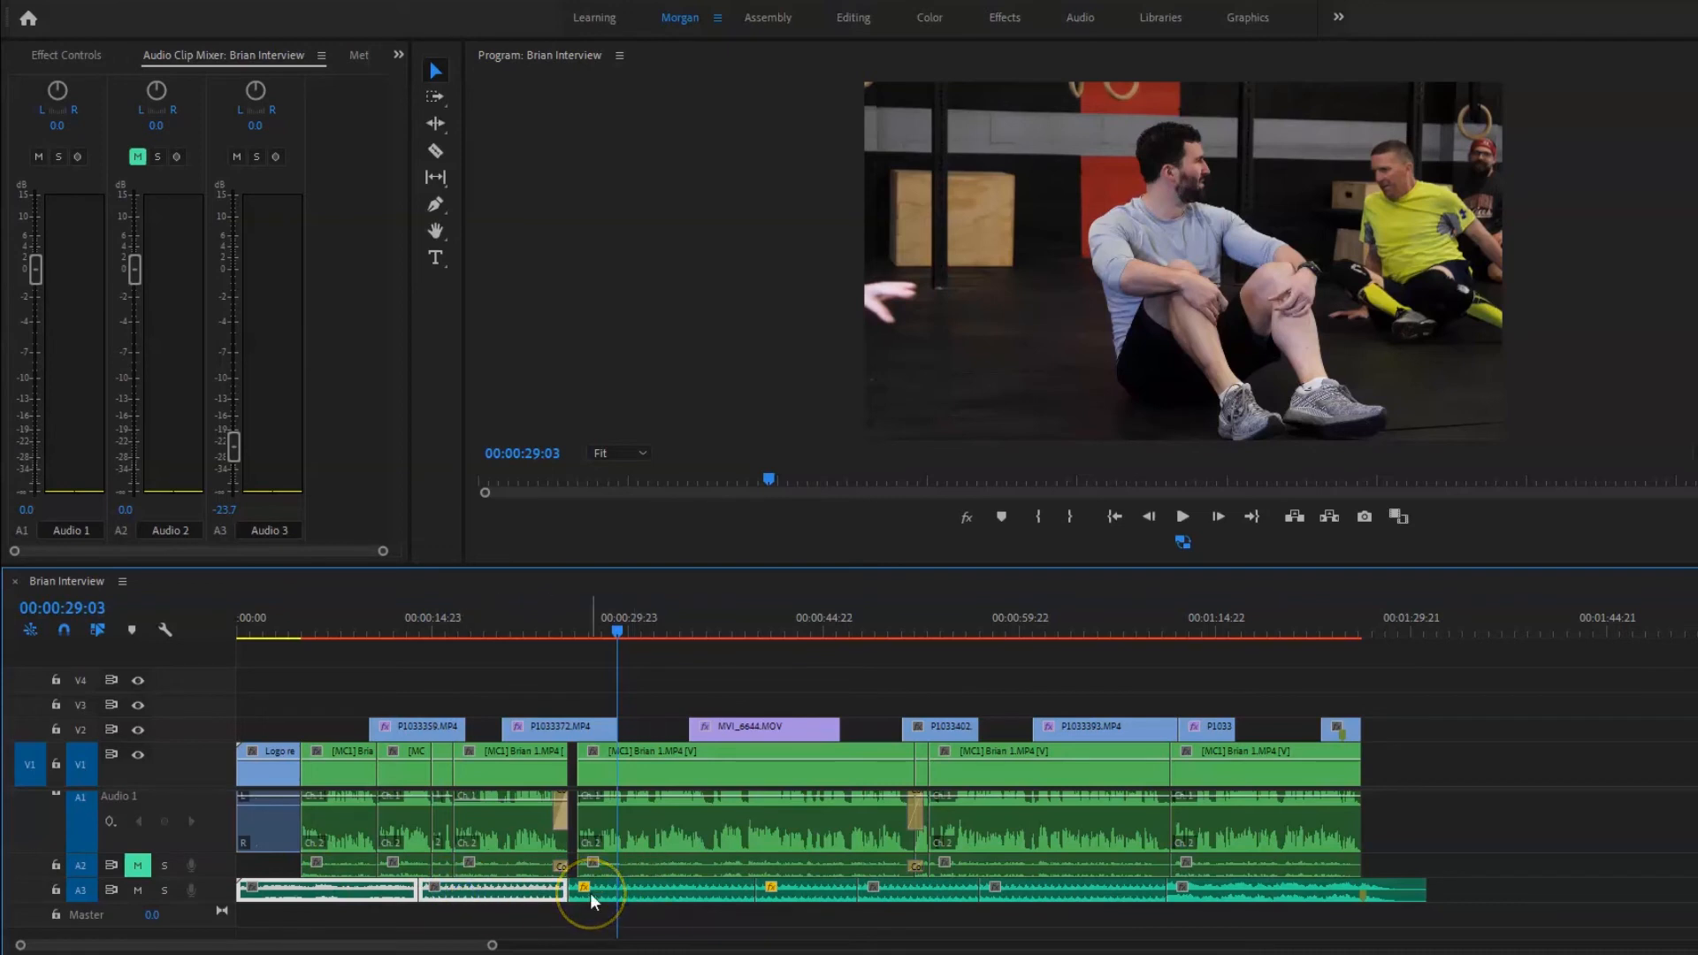
{"action": "key", "text": "ctrl+alt+v"}
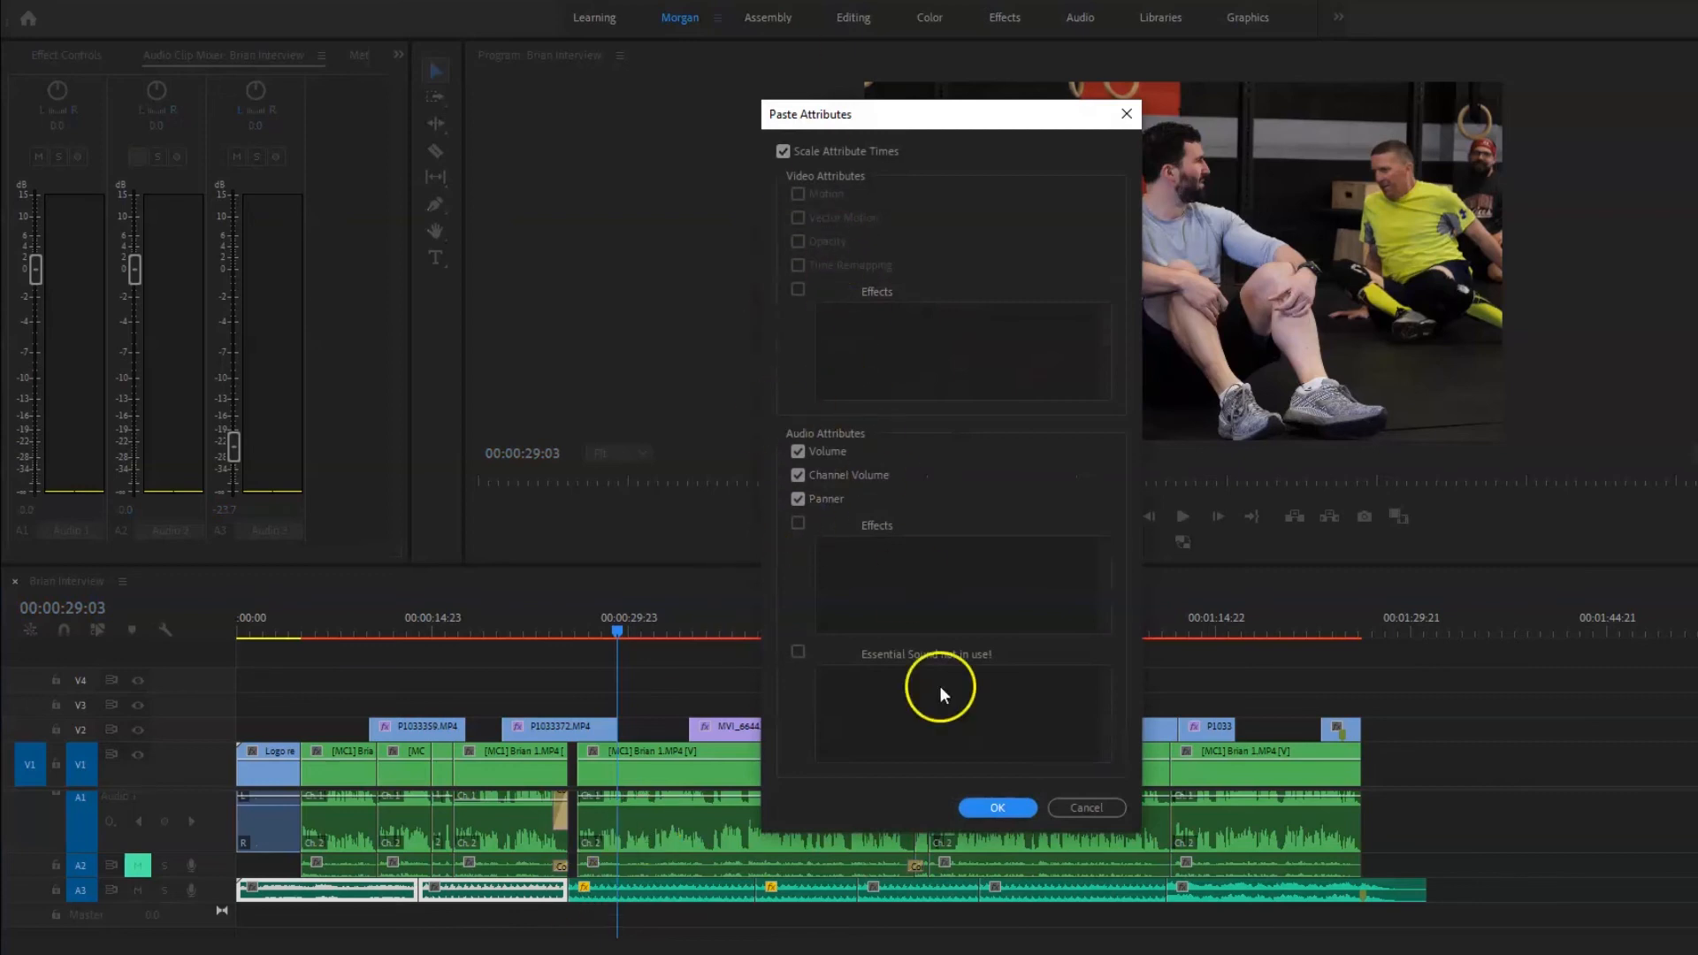
{"action": "left_click", "coordinate": [987, 798]}
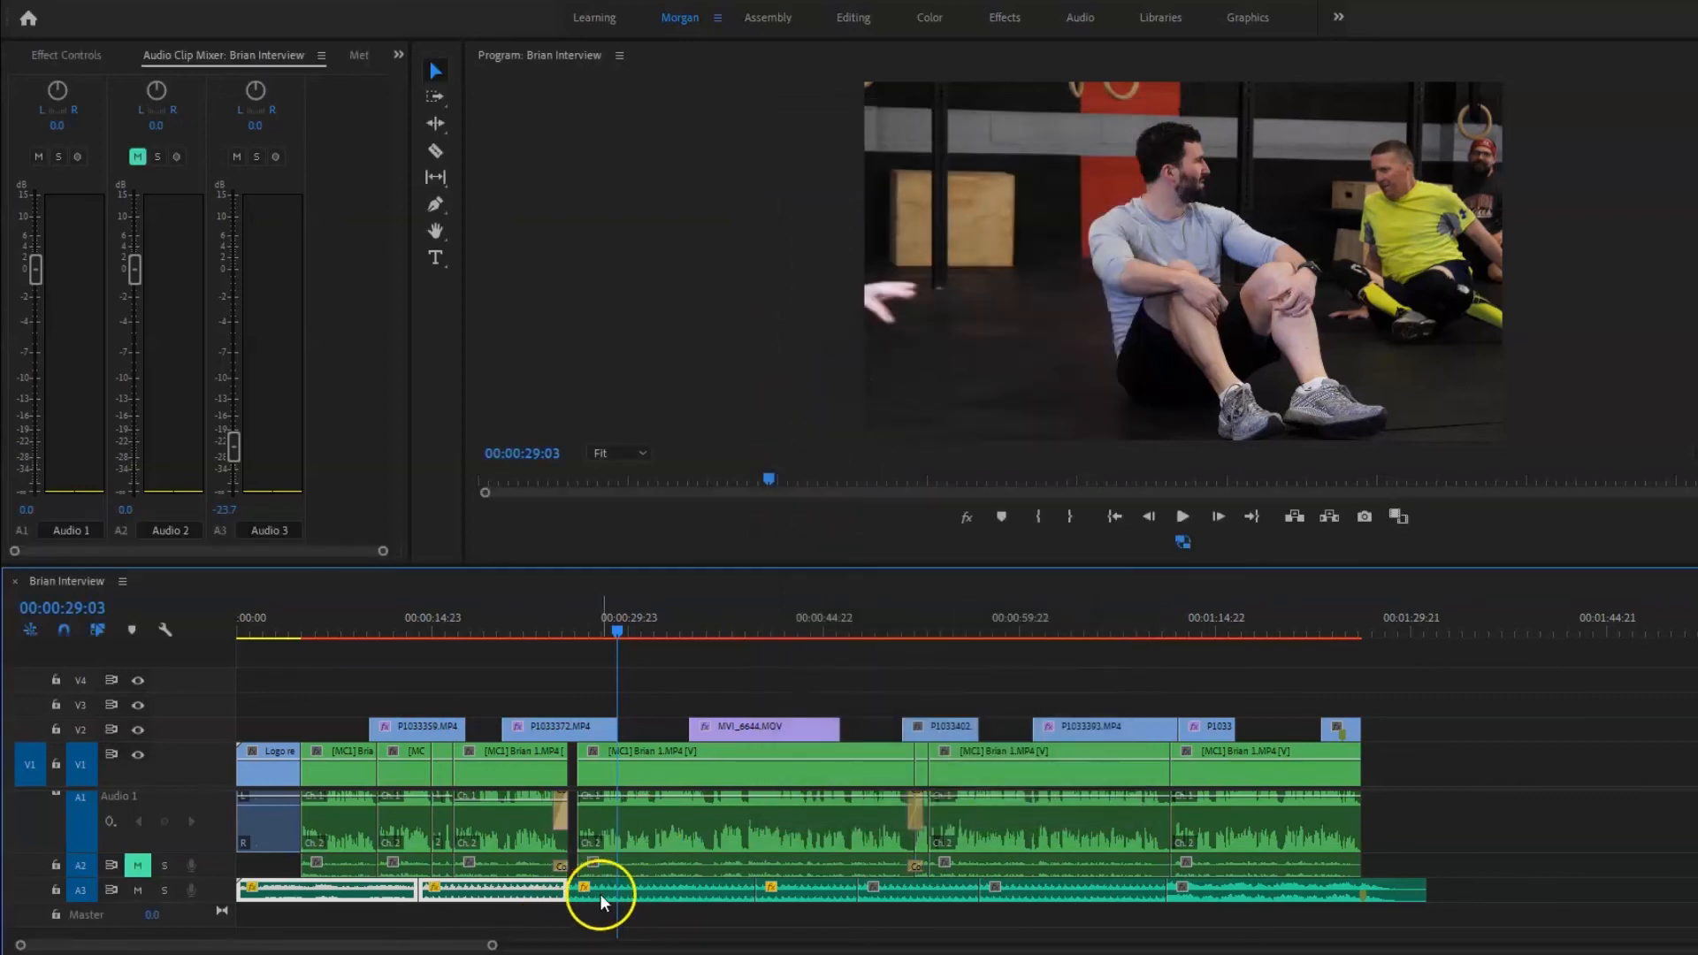
Paste the same Volume, Channel Volume and Panner attributes onto the last three music clips on A3.
{"action": "left_click", "coordinate": [914, 891]}
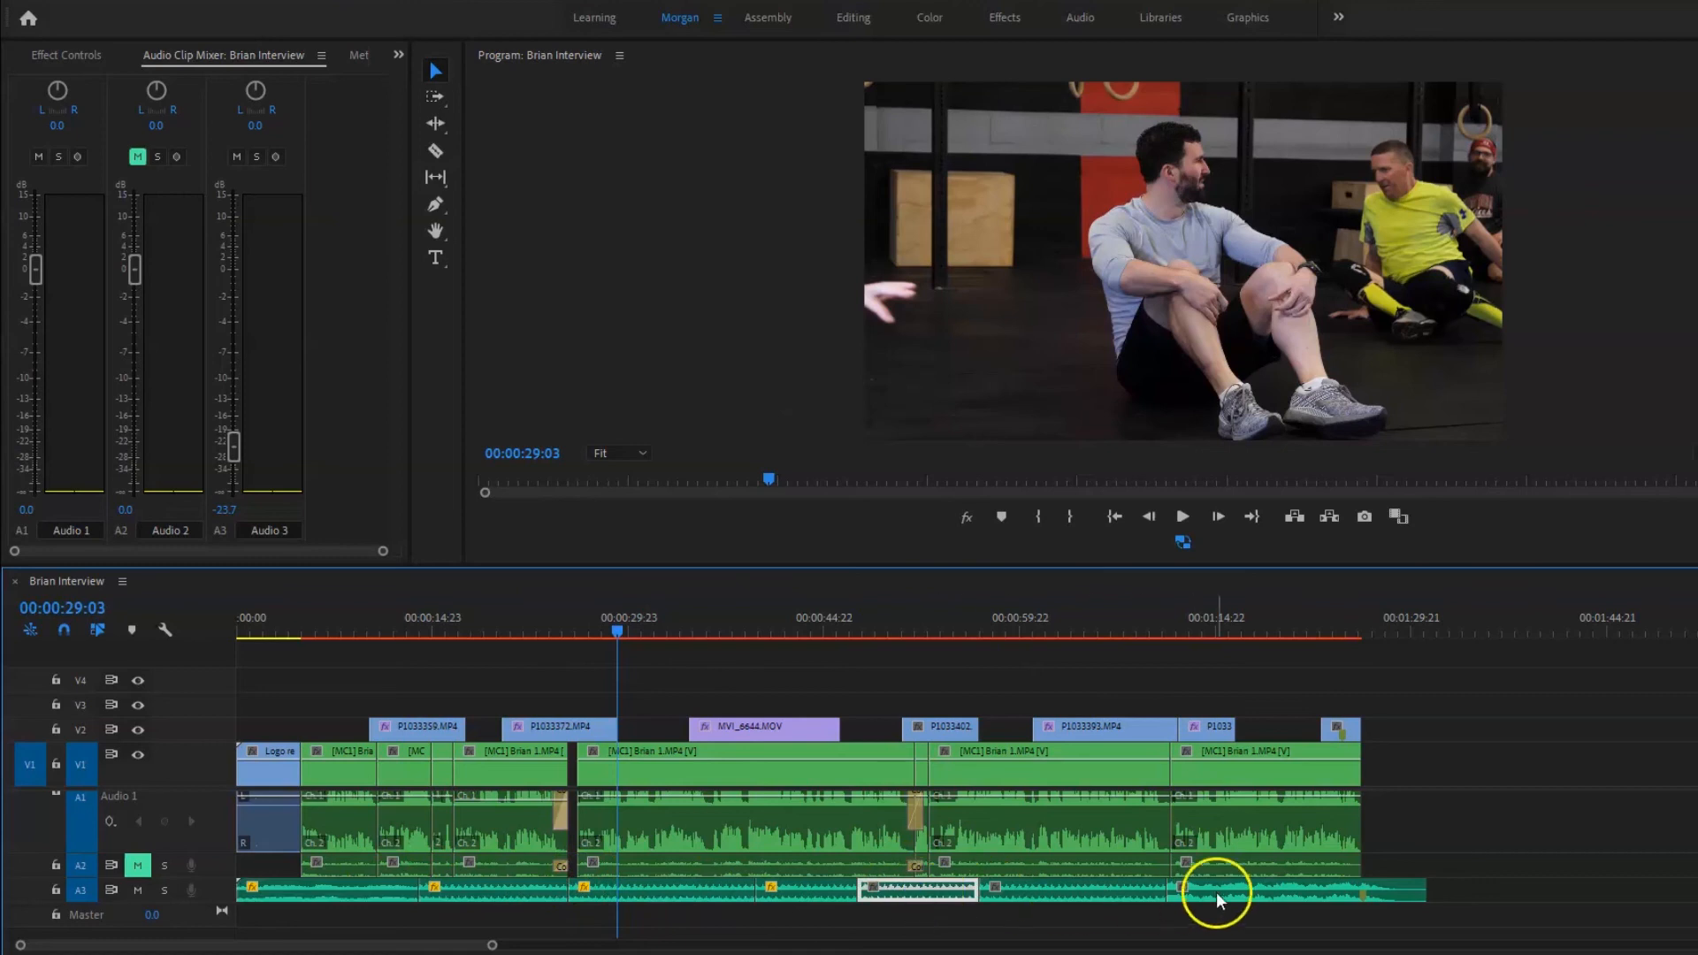
{"action": "left_click", "coordinate": [1257, 887], "text": "shift"}
{"action": "left_click", "coordinate": [1101, 889], "text": "shift"}
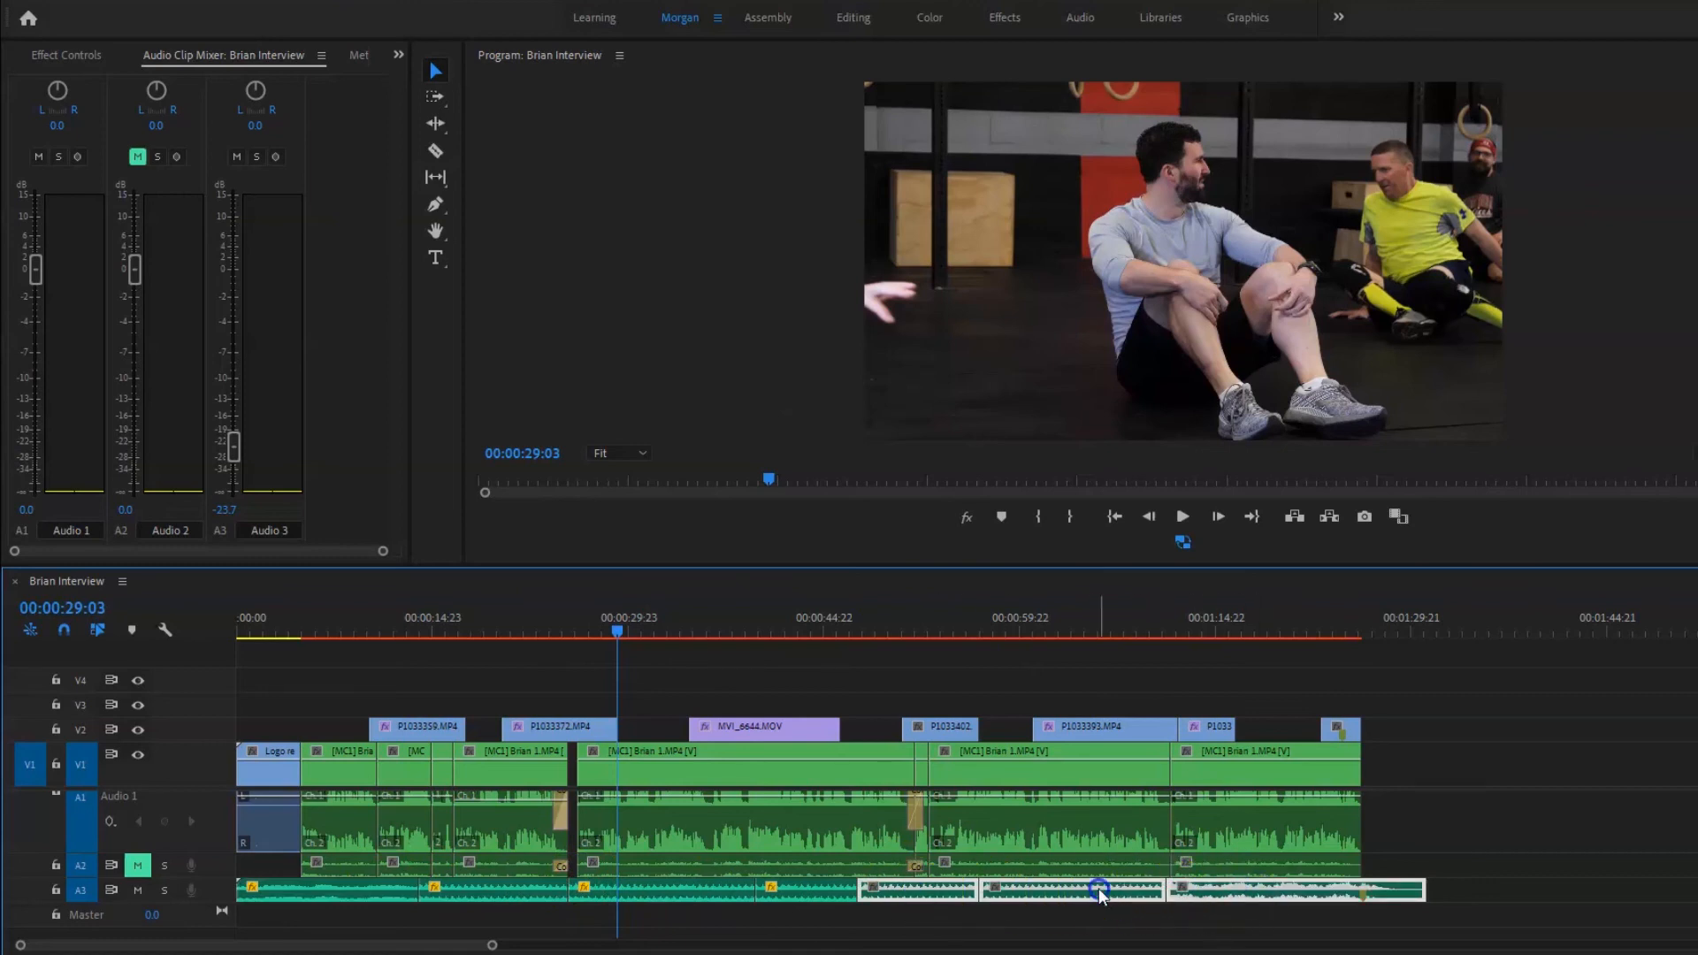
{"action": "key", "text": "ctrl+alt+v"}
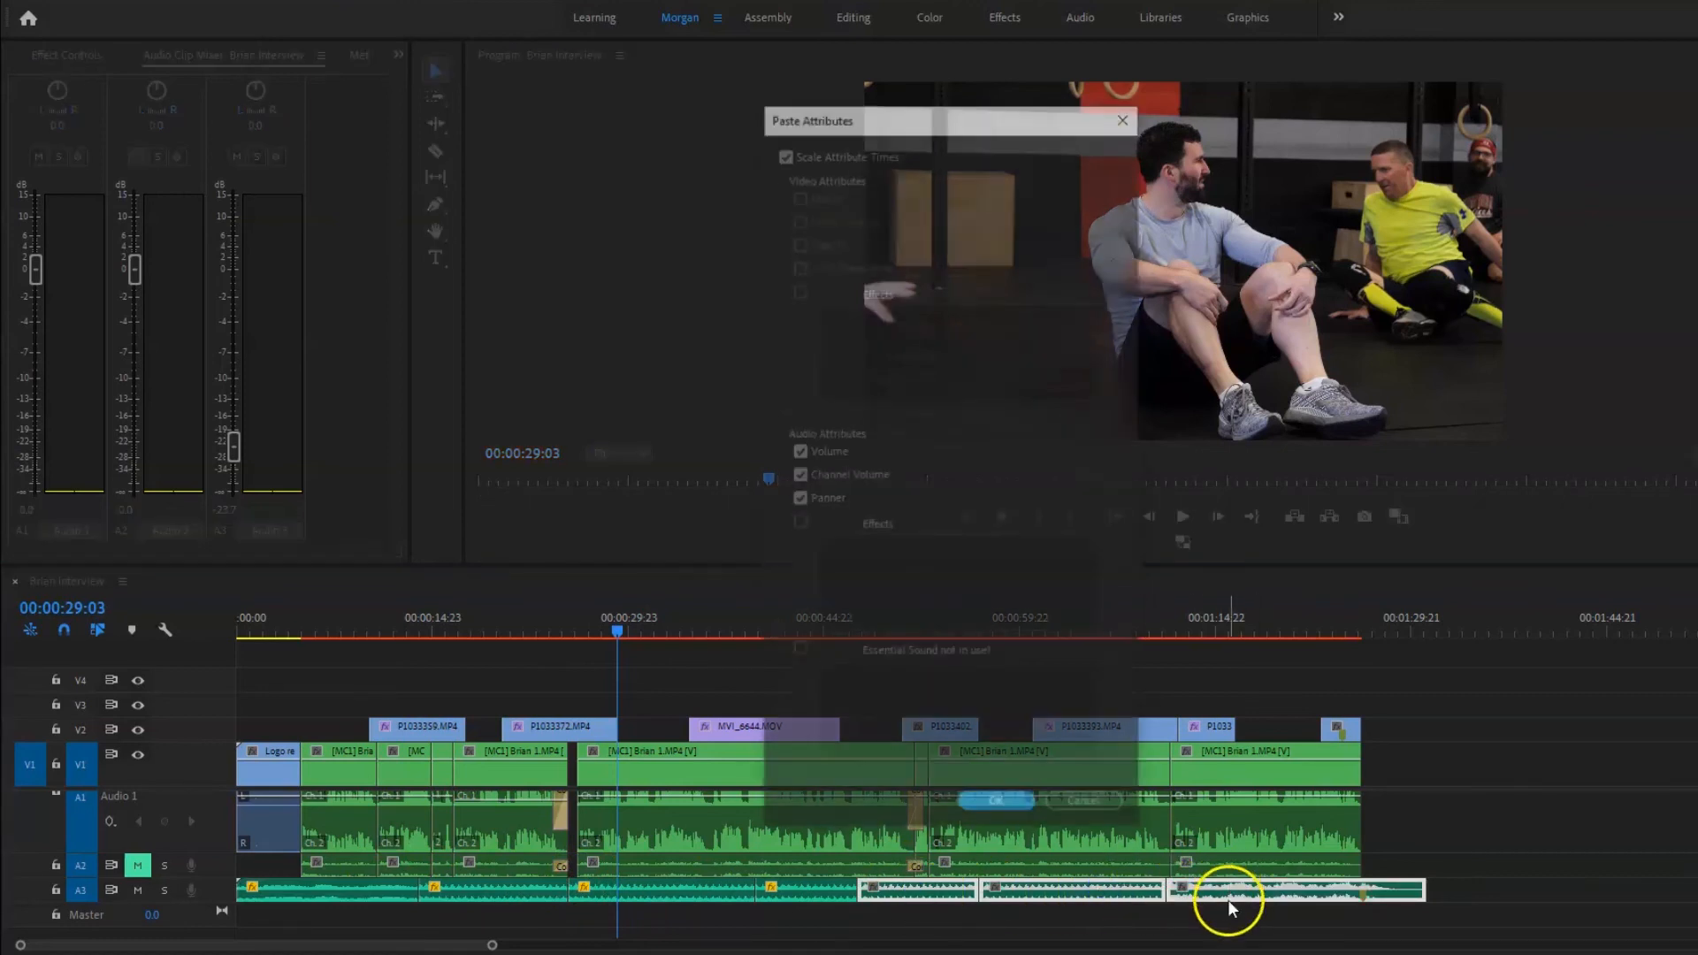
{"action": "key", "text": "Return"}
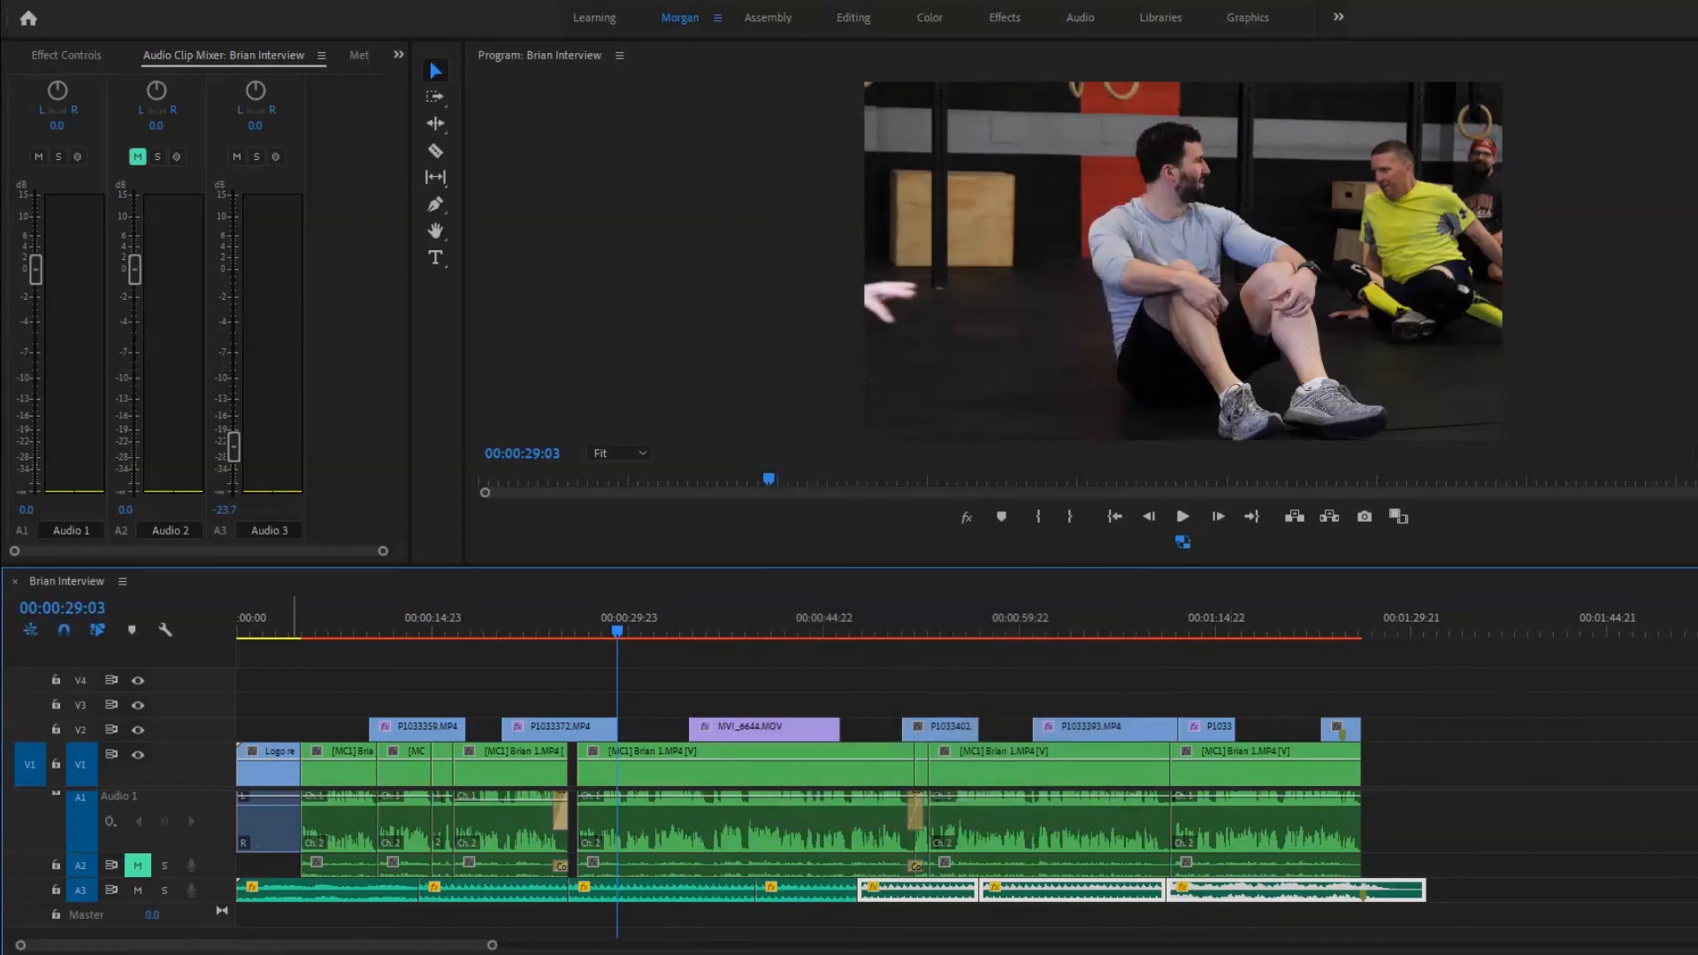
Play from the start of the sequence to 00:00:05:19 to check the lowered music against the interview voice.
{"action": "left_click", "coordinate": [275, 623]}
{"action": "key", "text": "Home"}
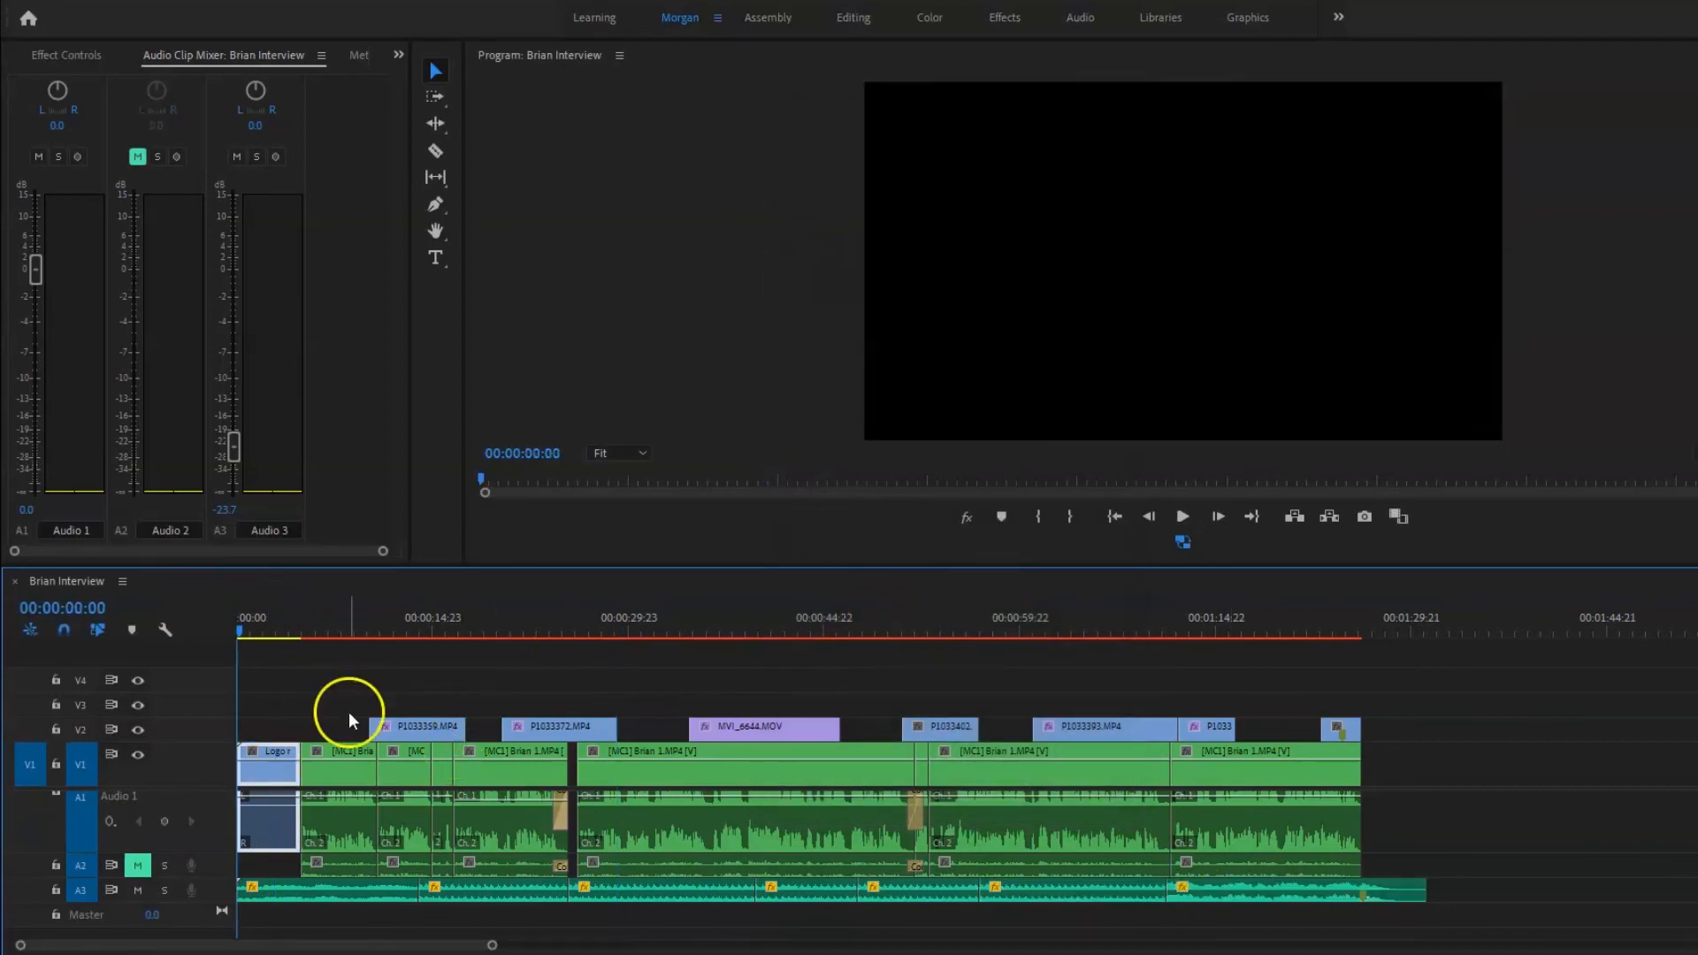
{"action": "key", "text": "space"}
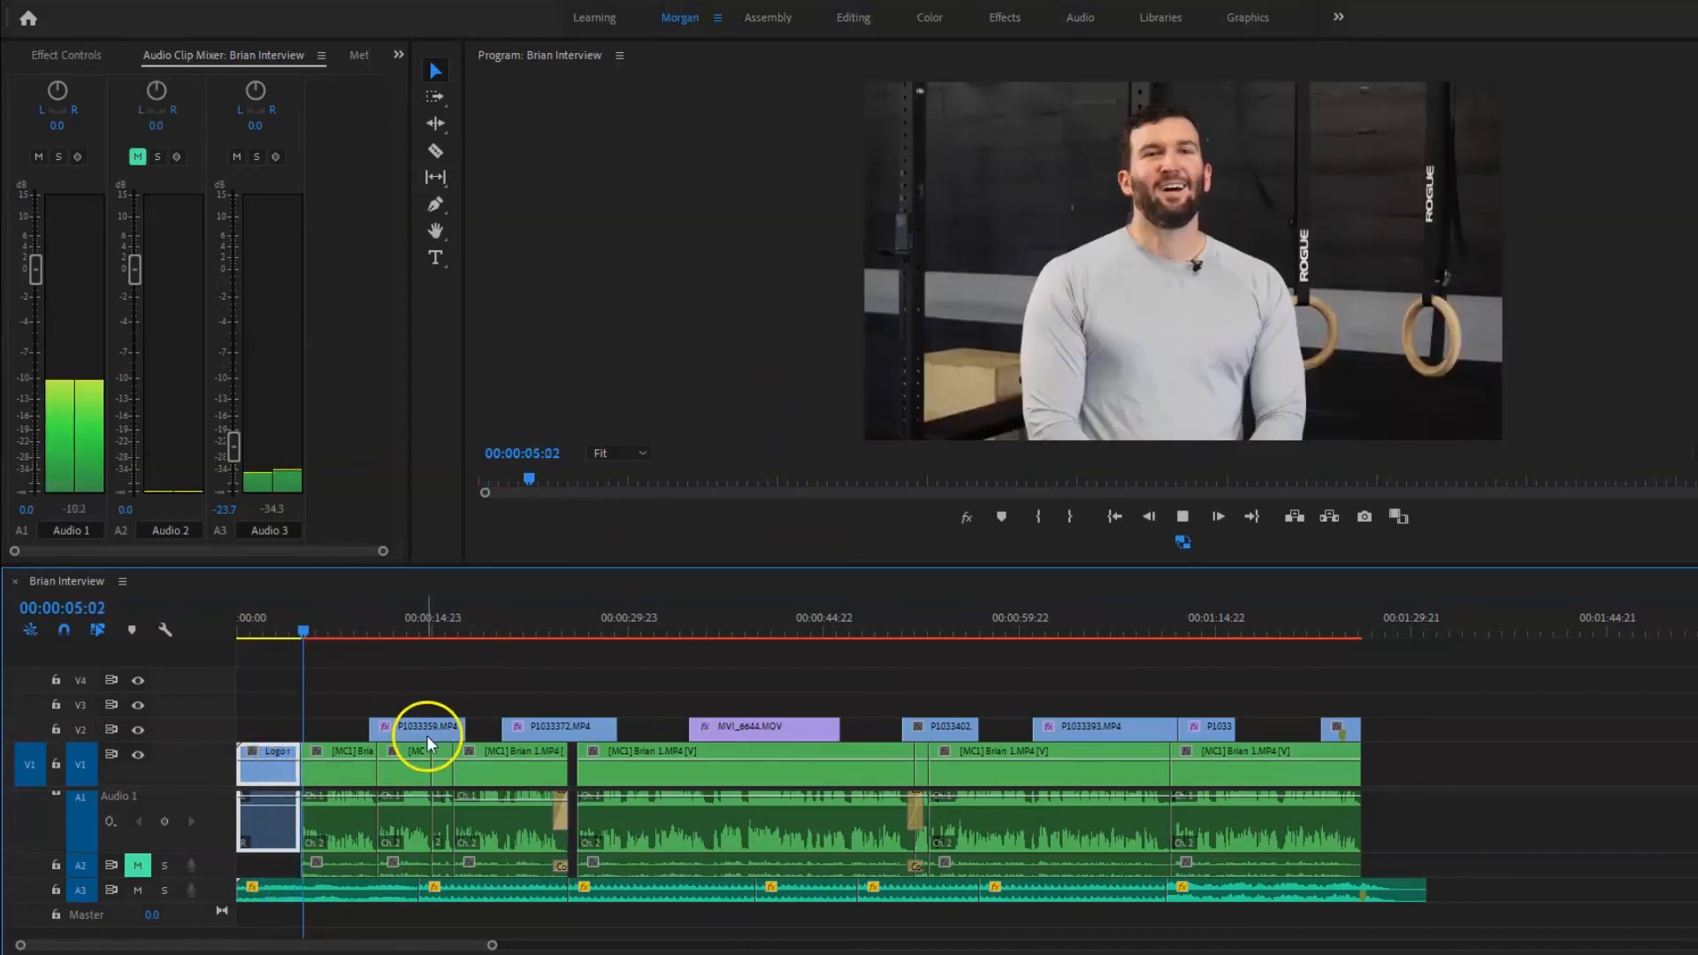
{"action": "key", "text": "space"}
Activate the Track Select Forward tool and lock the music track A3.
{"action": "scroll", "coordinate": [360, 794], "scroll_direction": "up", "scroll_amount": 8}
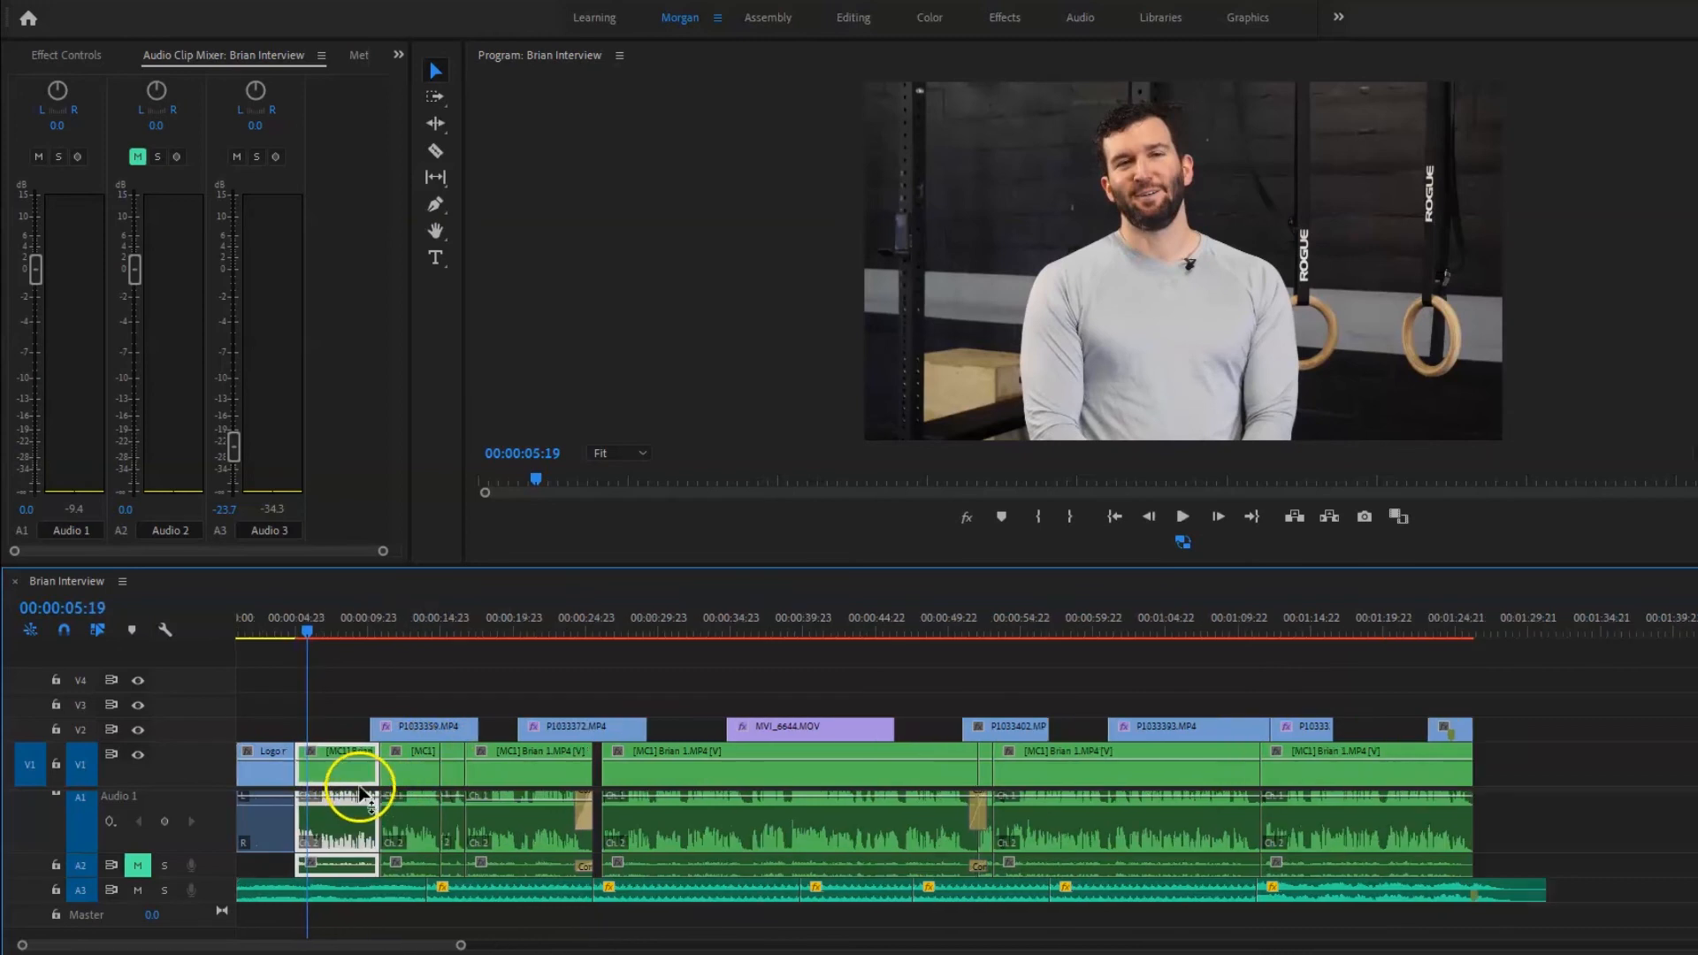
{"action": "scroll", "coordinate": [350, 794], "scroll_direction": "up", "scroll_amount": 2}
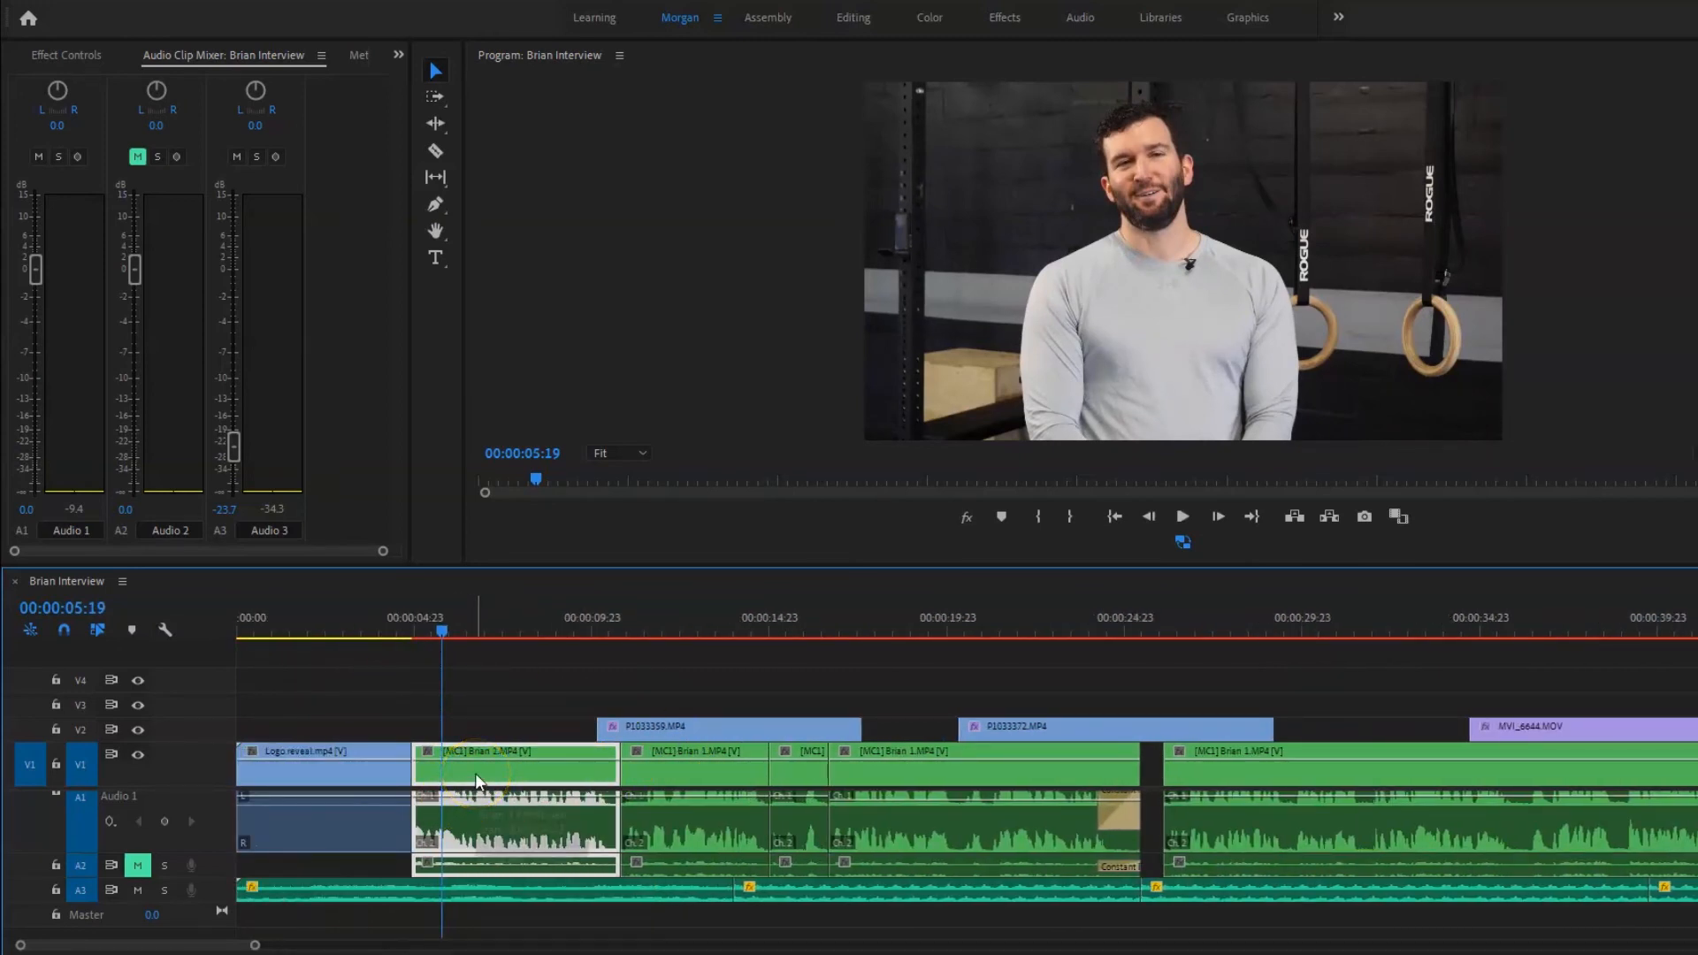
{"action": "key", "text": "a"}
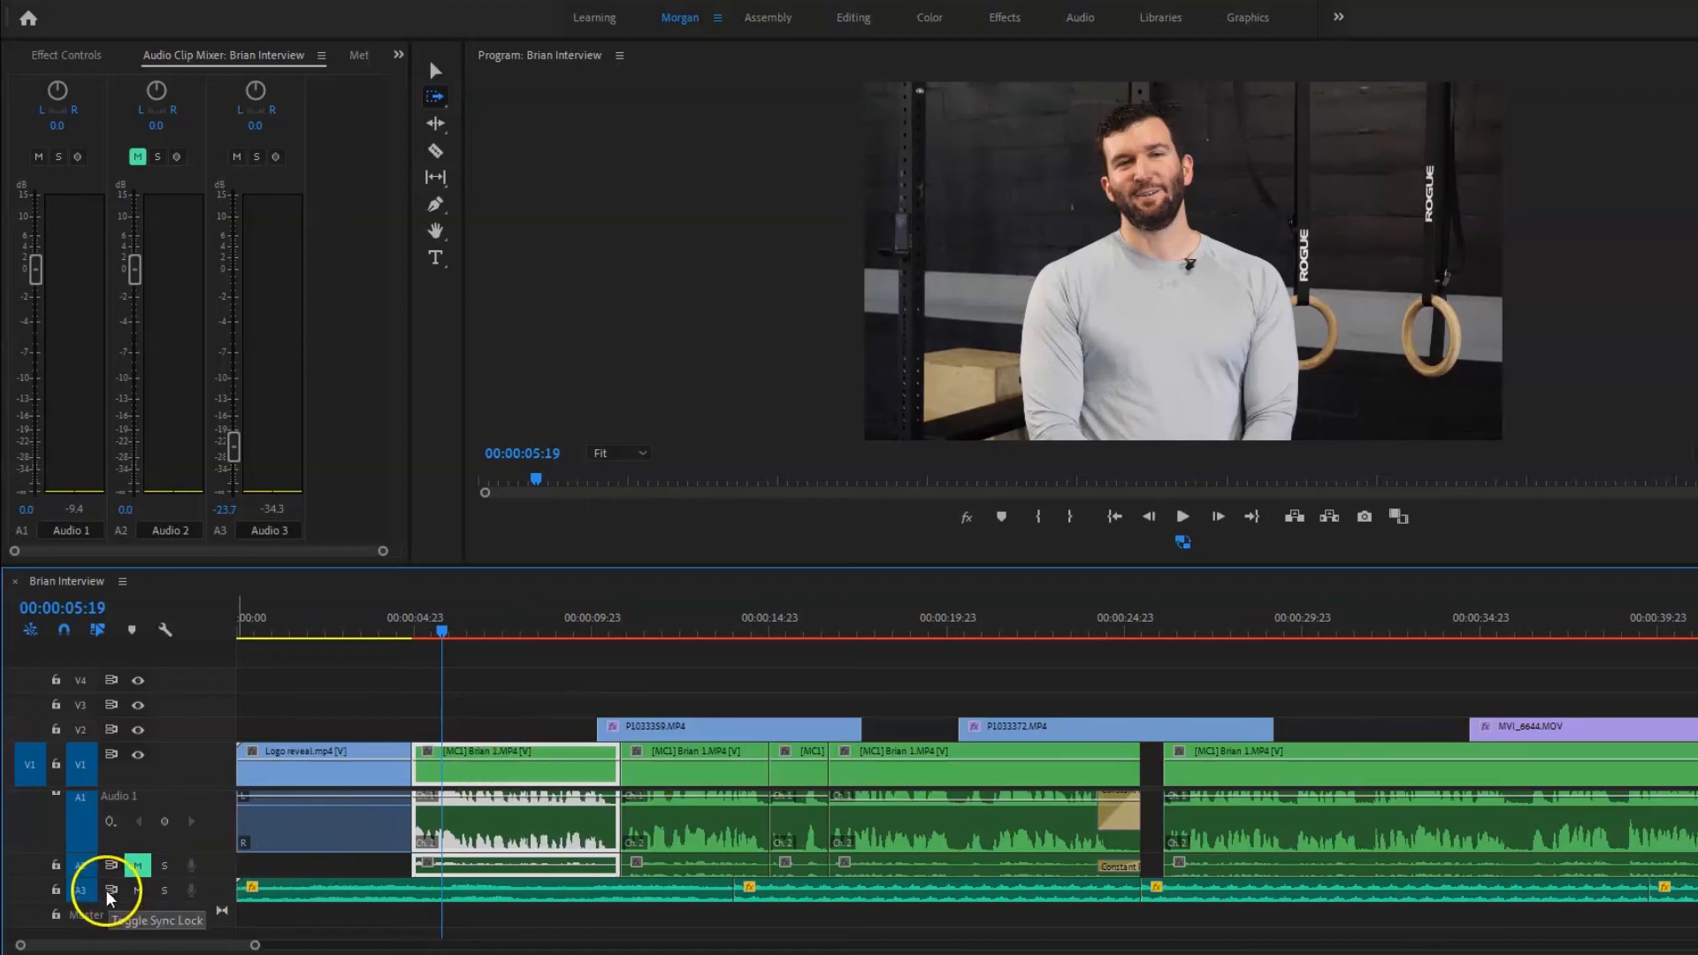
{"action": "left_click", "coordinate": [56, 890]}
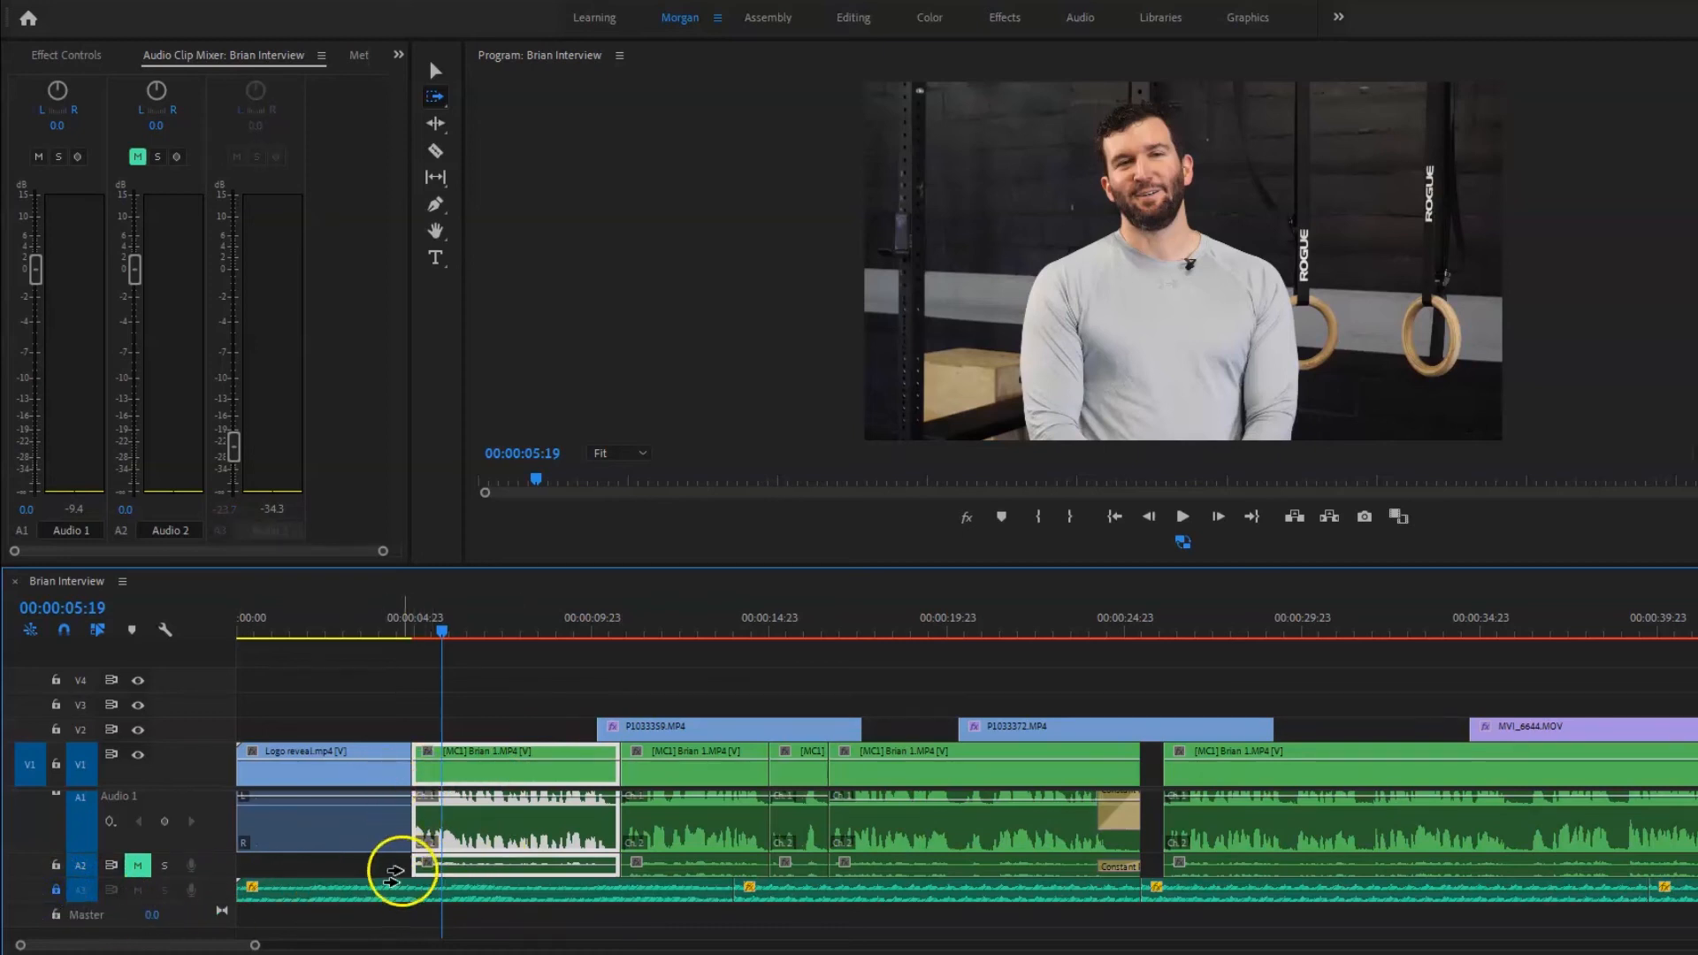
Shift all interview and B-roll clips after the logo reveal about 10 frames forward in time, leaving a short gap.
{"action": "key", "text": "ctrl+a"}
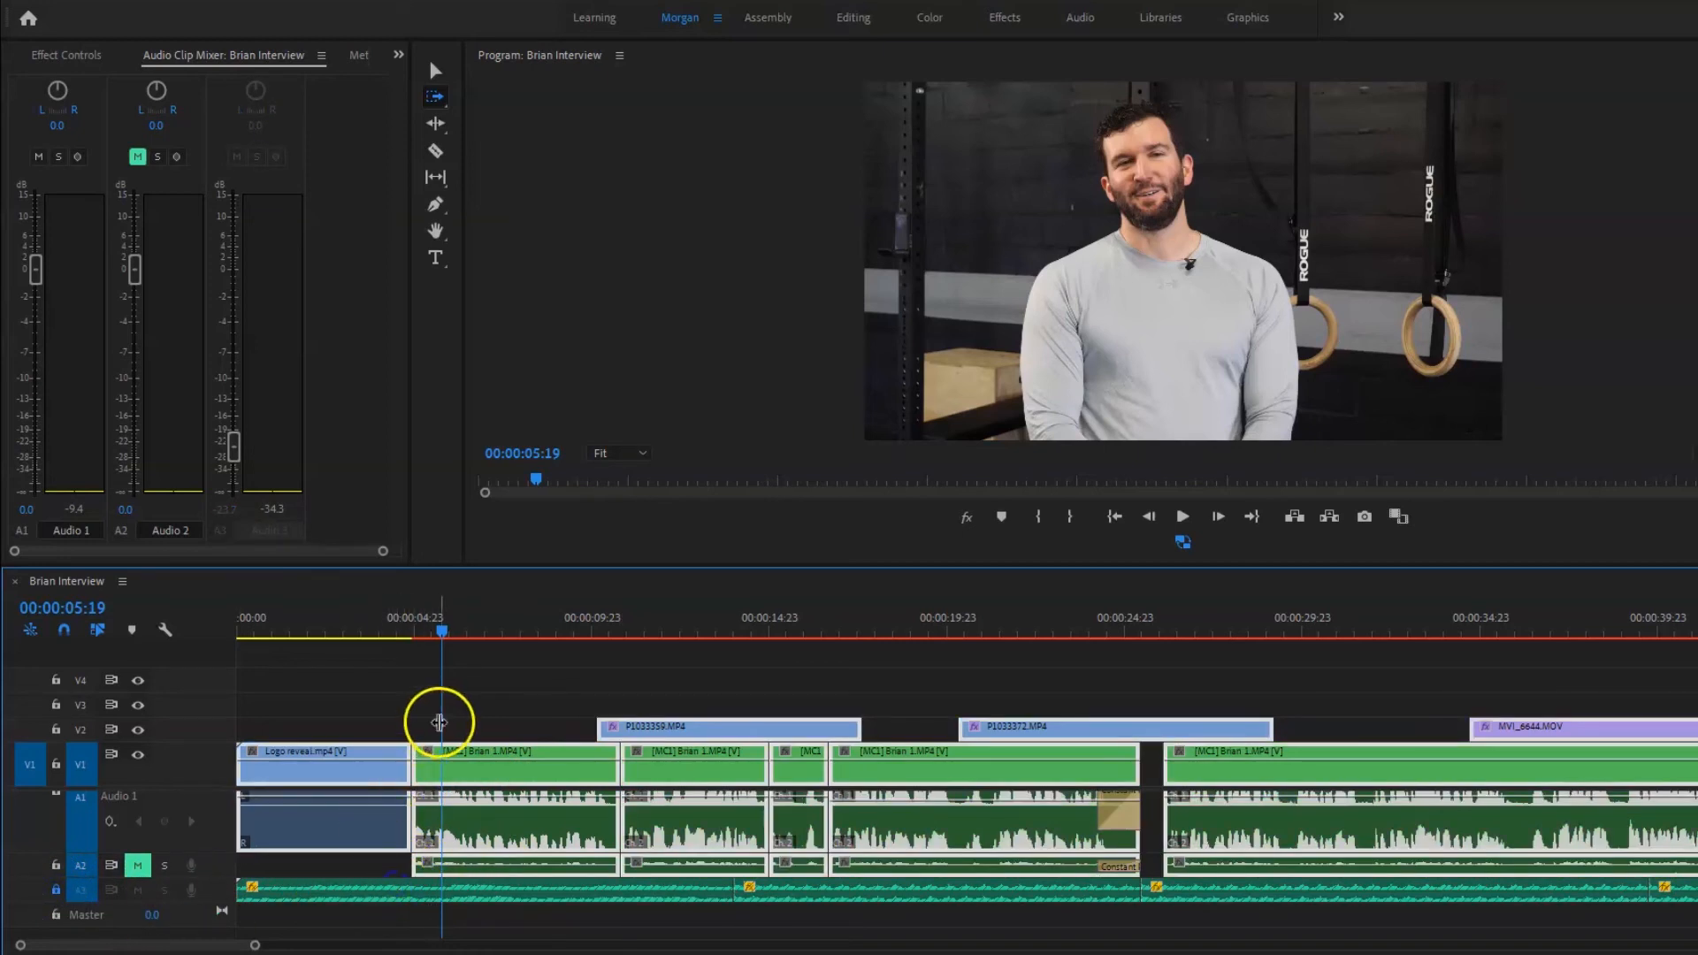
{"action": "left_click_drag", "start_coordinate": [437, 745], "coordinate": [457, 725]}
{"action": "key", "text": "a"}
{"action": "left_click", "coordinate": [466, 766]}
{"action": "left_click_drag", "start_coordinate": [474, 770], "coordinate": [487, 774]}
{"action": "key", "text": "v"}
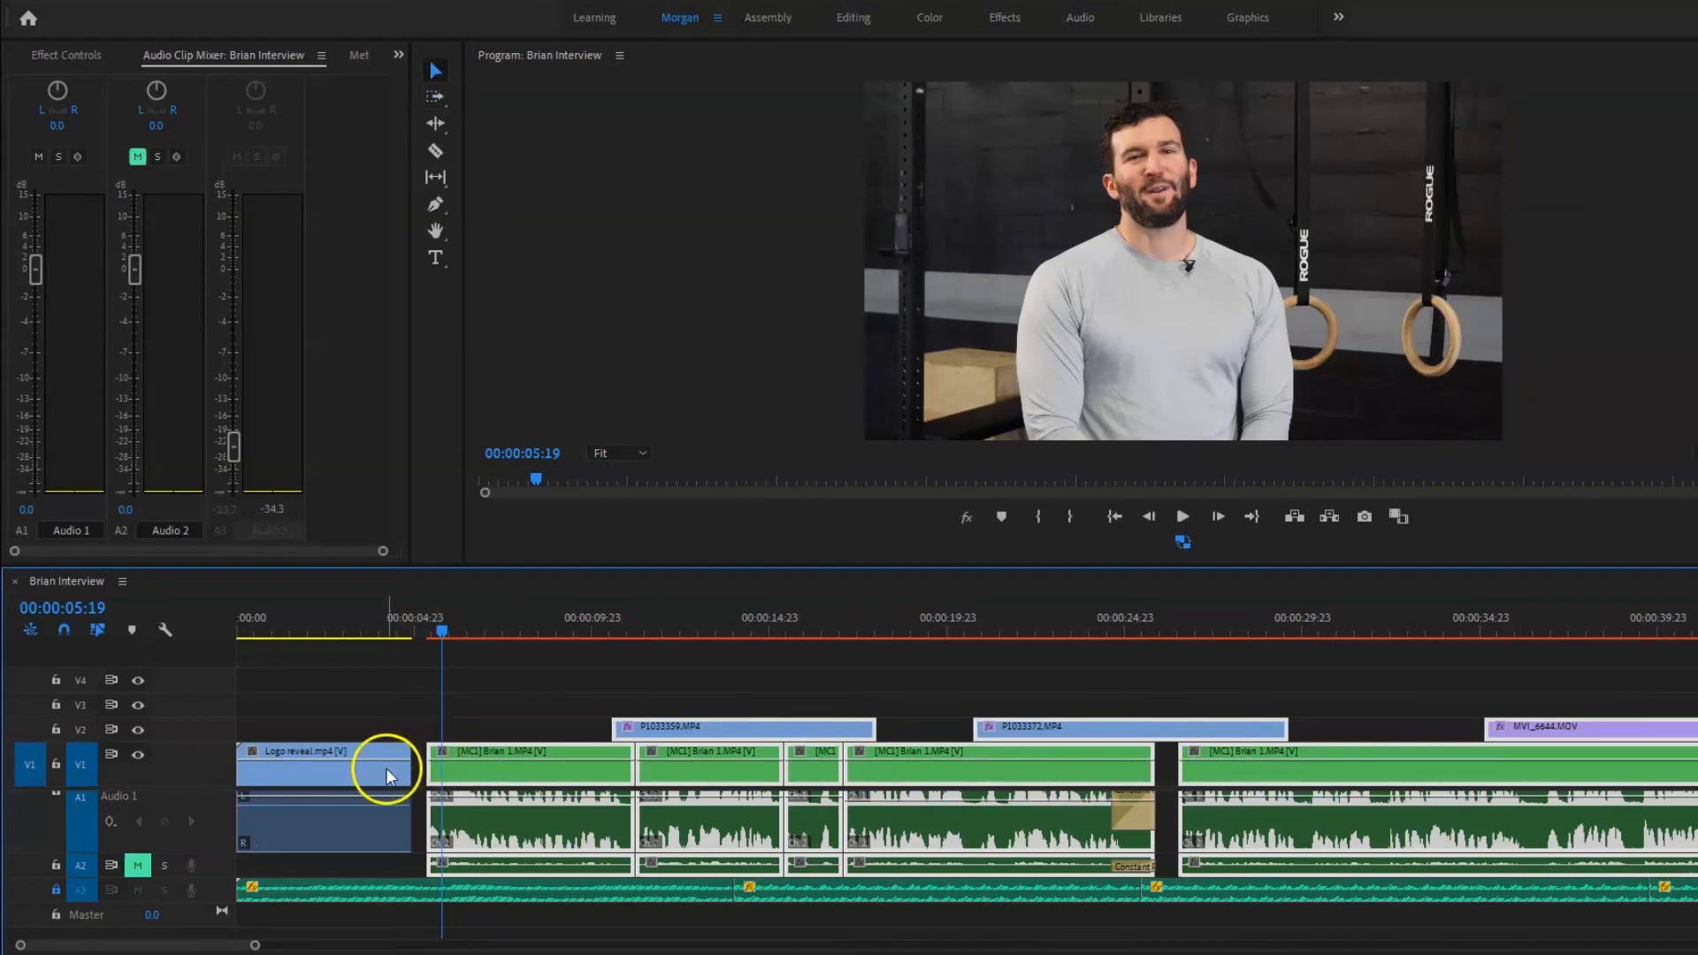
Apply Cross Dissolve transitions to both ends of the Logo reveal.mp4 clip on V1.
{"action": "left_click", "coordinate": [387, 768]}
{"action": "left_click", "coordinate": [399, 633]}
{"action": "key", "text": "Up"}
{"action": "key", "text": "Down"}
{"action": "left_click", "coordinate": [401, 768]}
{"action": "left_click", "coordinate": [394, 775]}
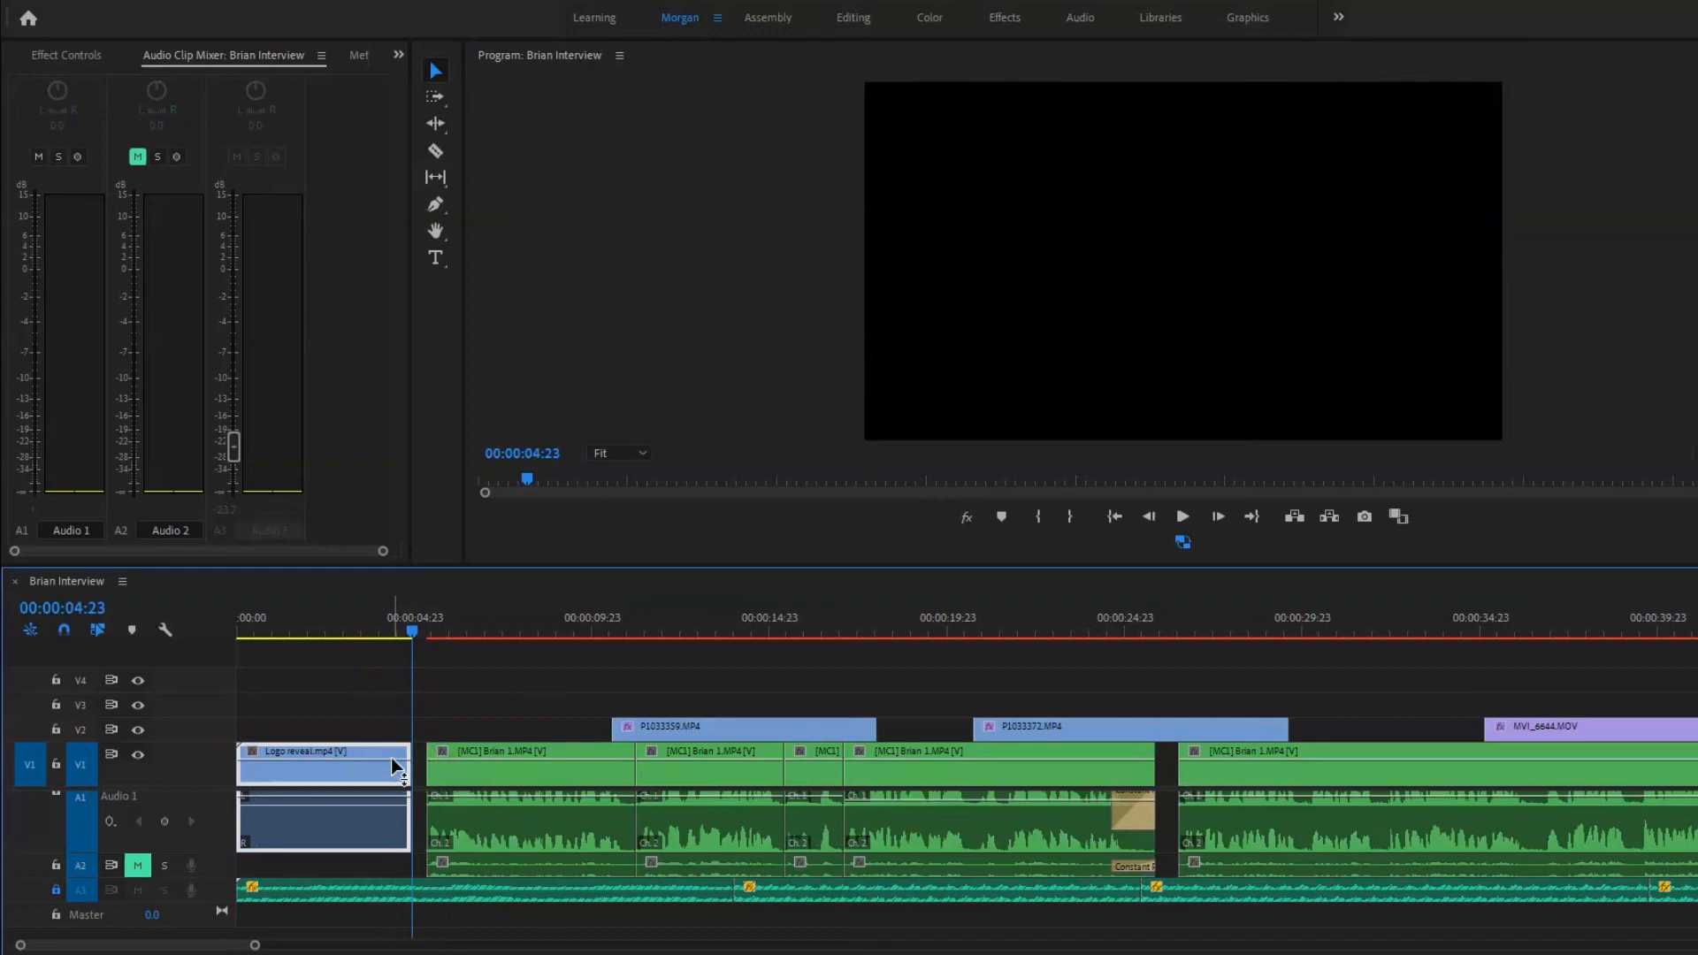
{"action": "key", "text": "ctrl+d"}
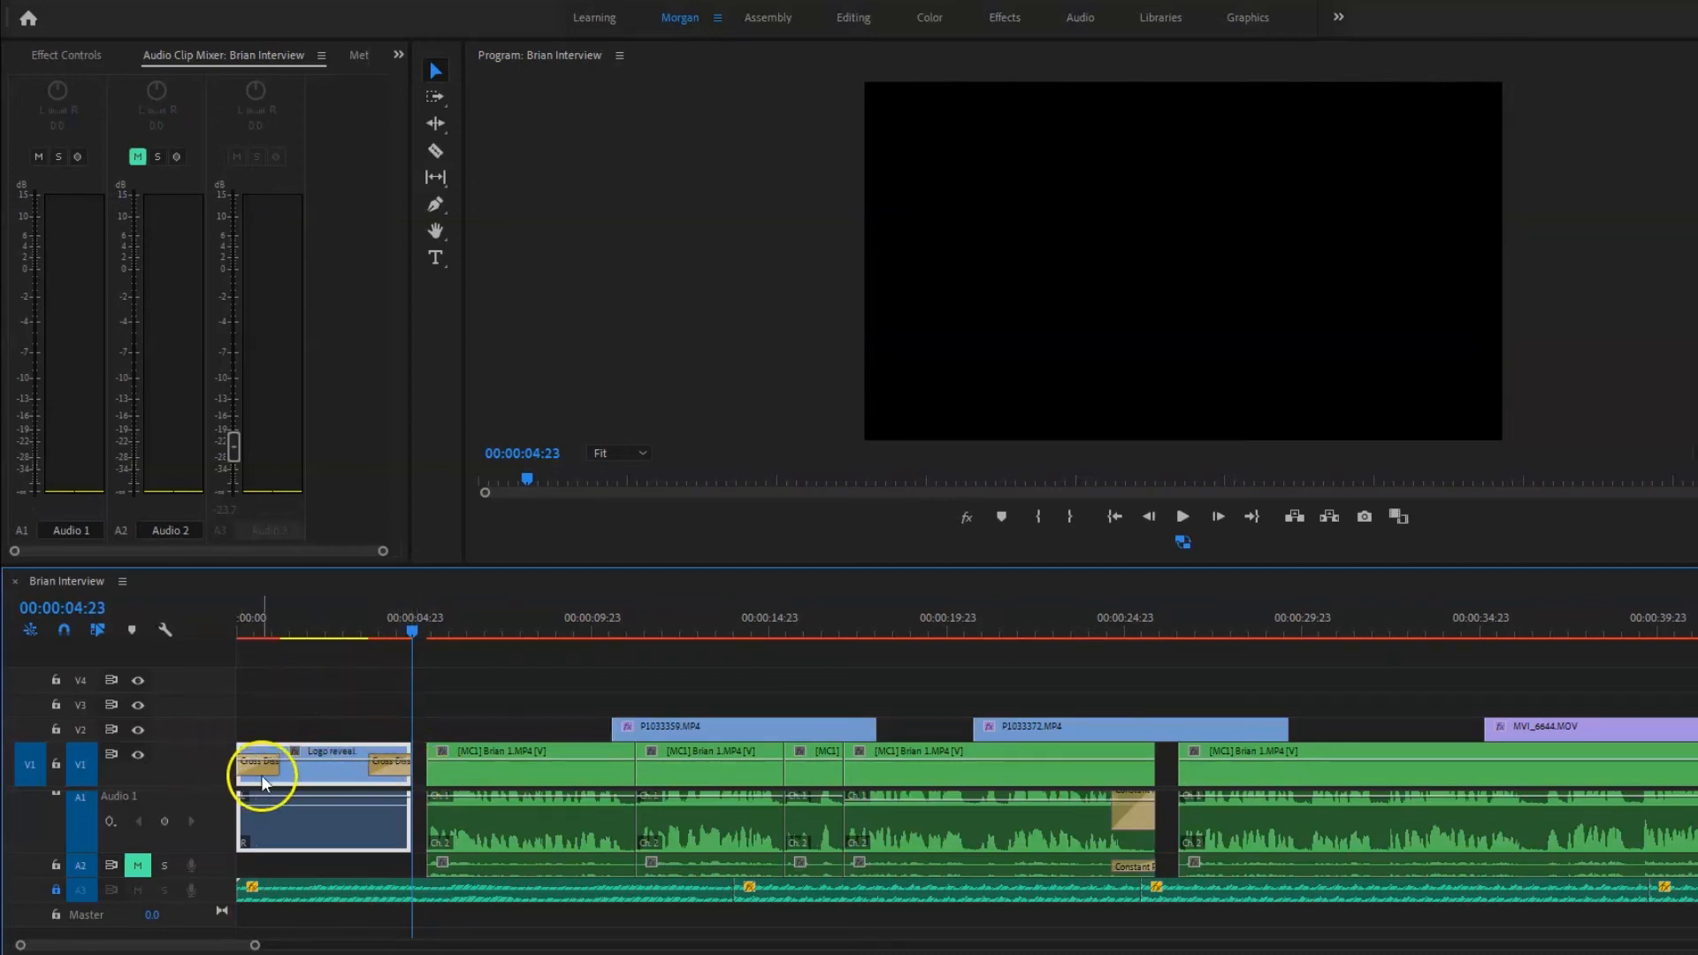
Delete the Cross Dissolve at the start of the logo reveal clip and play its fade-out into the gap.
{"action": "left_click", "coordinate": [262, 768]}
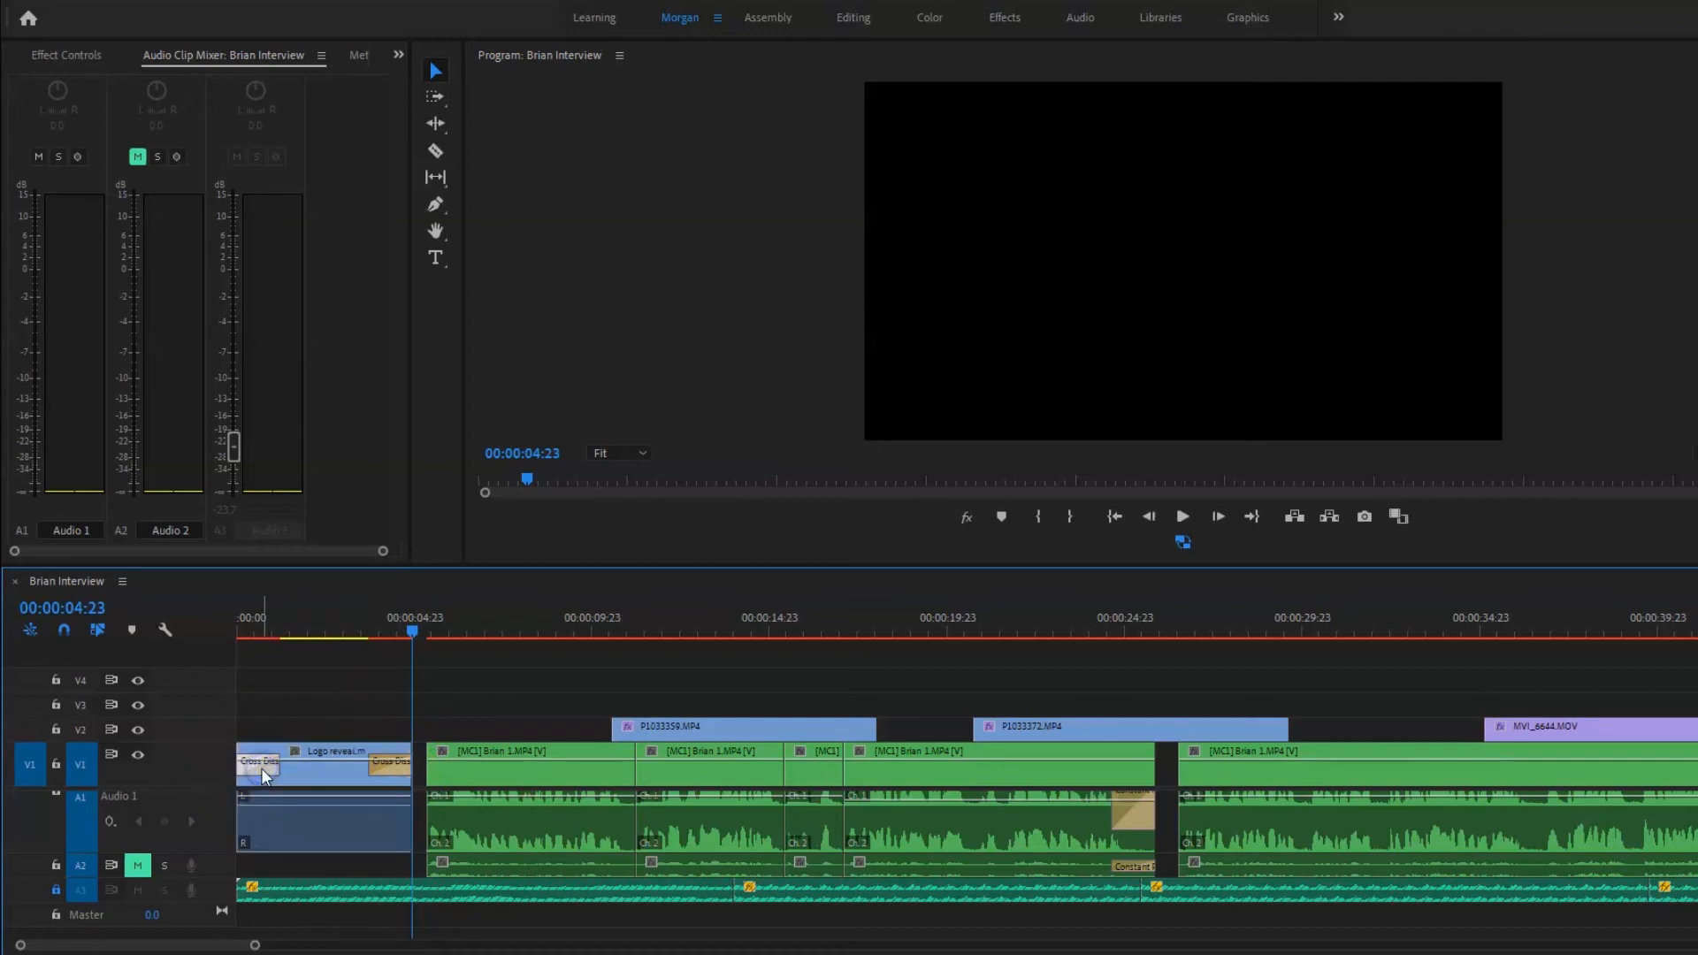
{"action": "key", "text": "Delete"}
{"action": "left_click", "coordinate": [371, 691]}
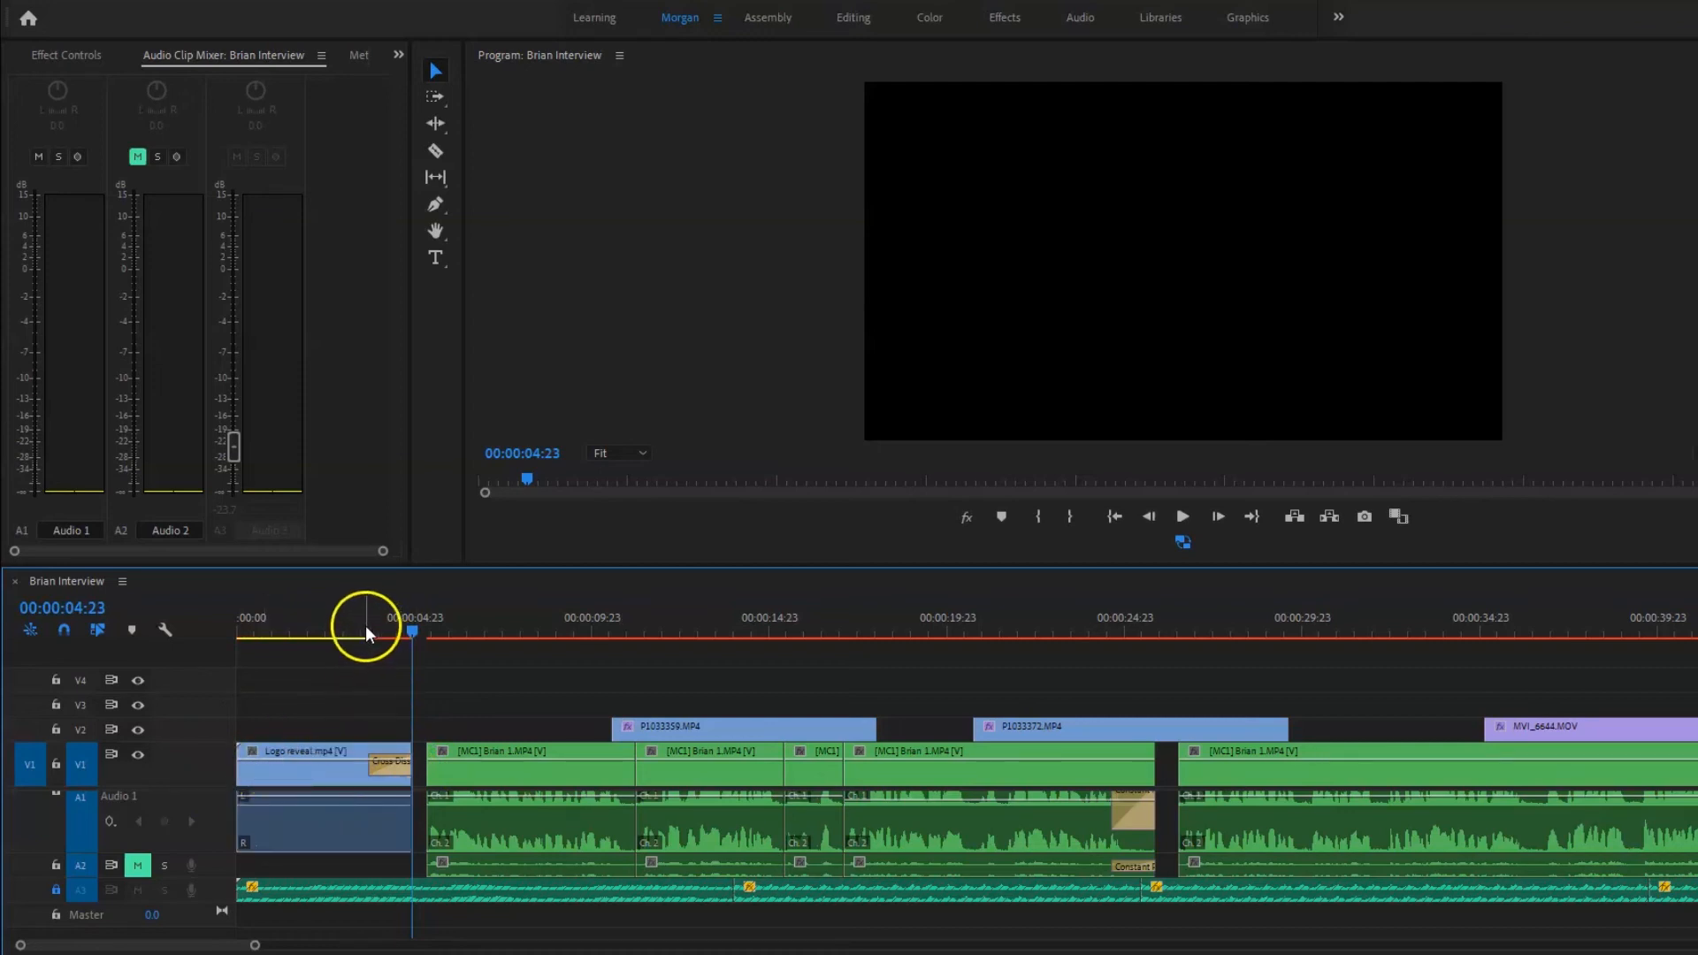
{"action": "left_click", "coordinate": [368, 634]}
{"action": "key", "text": "space"}
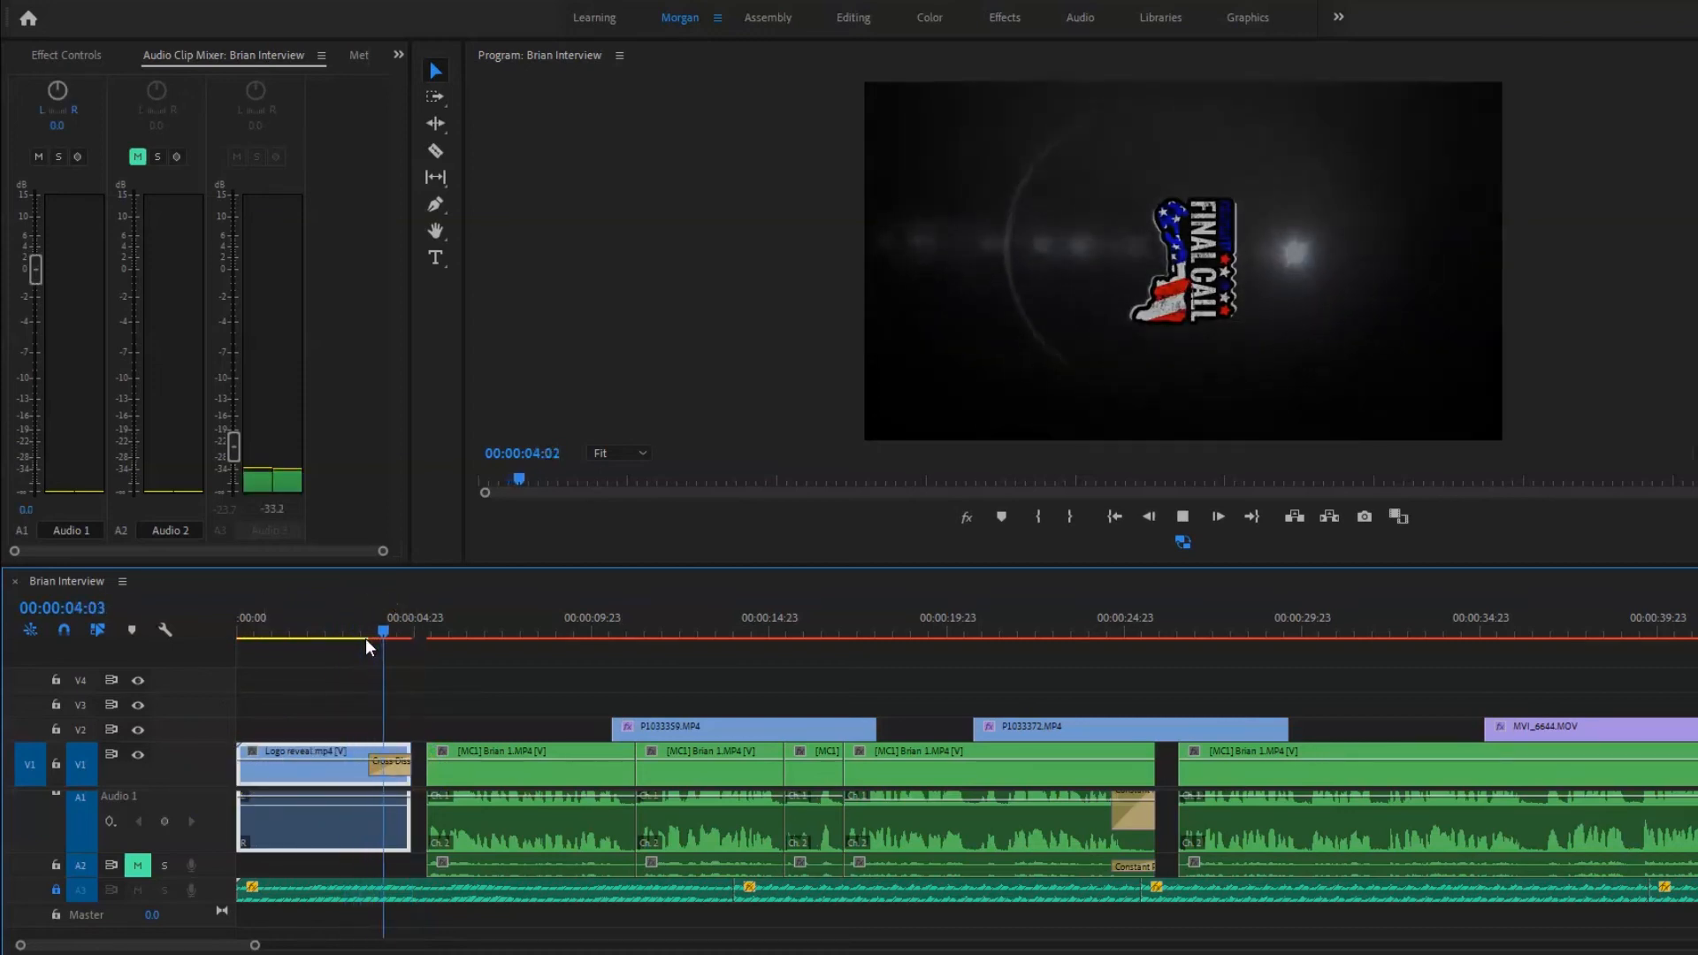
{"action": "left_click", "coordinate": [380, 655]}
Apply a Cross Dissolve to the start of the first interview clip on V1.
{"action": "left_click", "coordinate": [450, 773]}
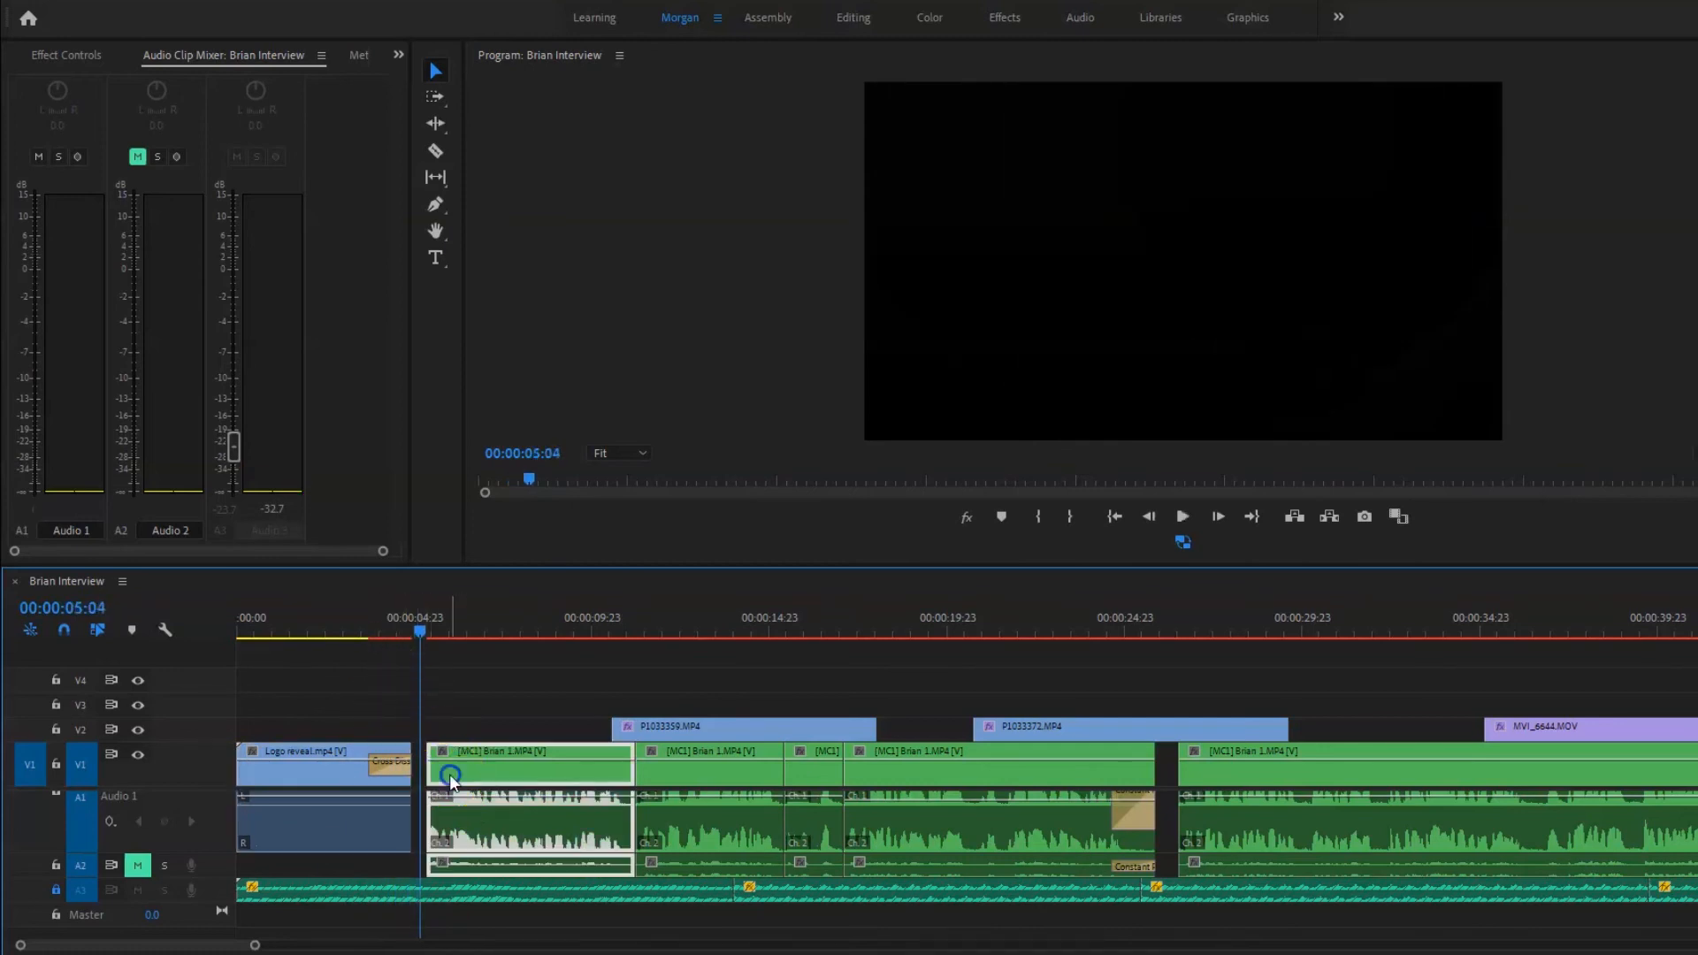
{"action": "key", "text": "ctrl+d"}
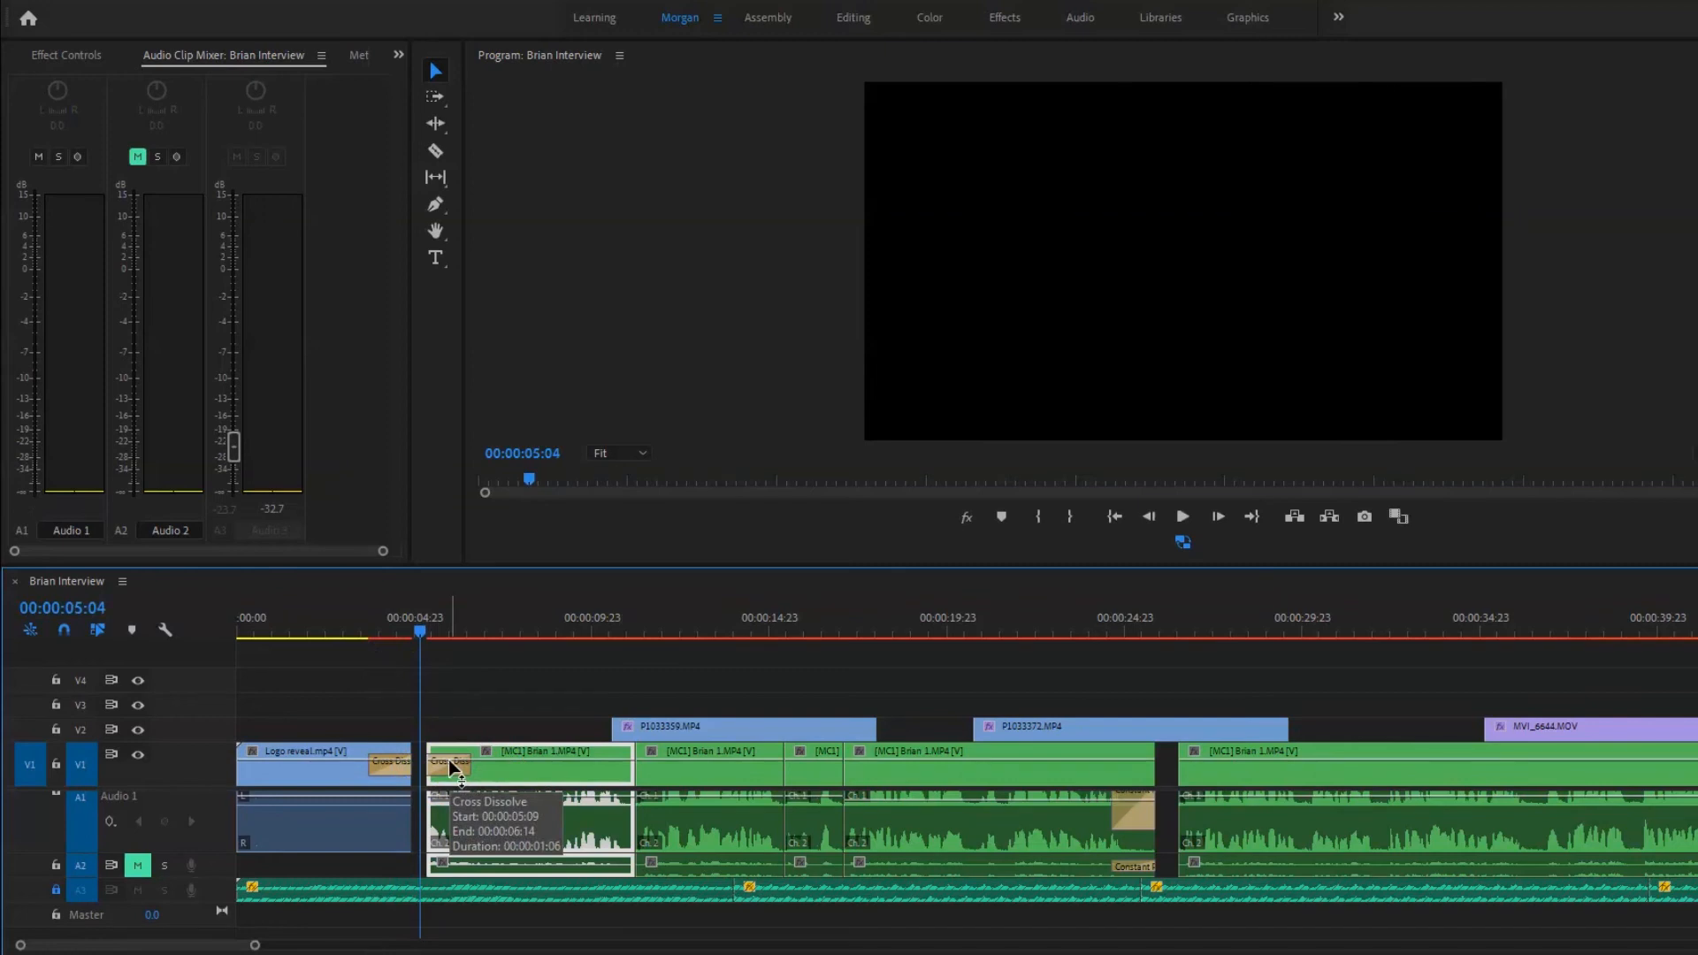
{"action": "left_click", "coordinate": [393, 766]}
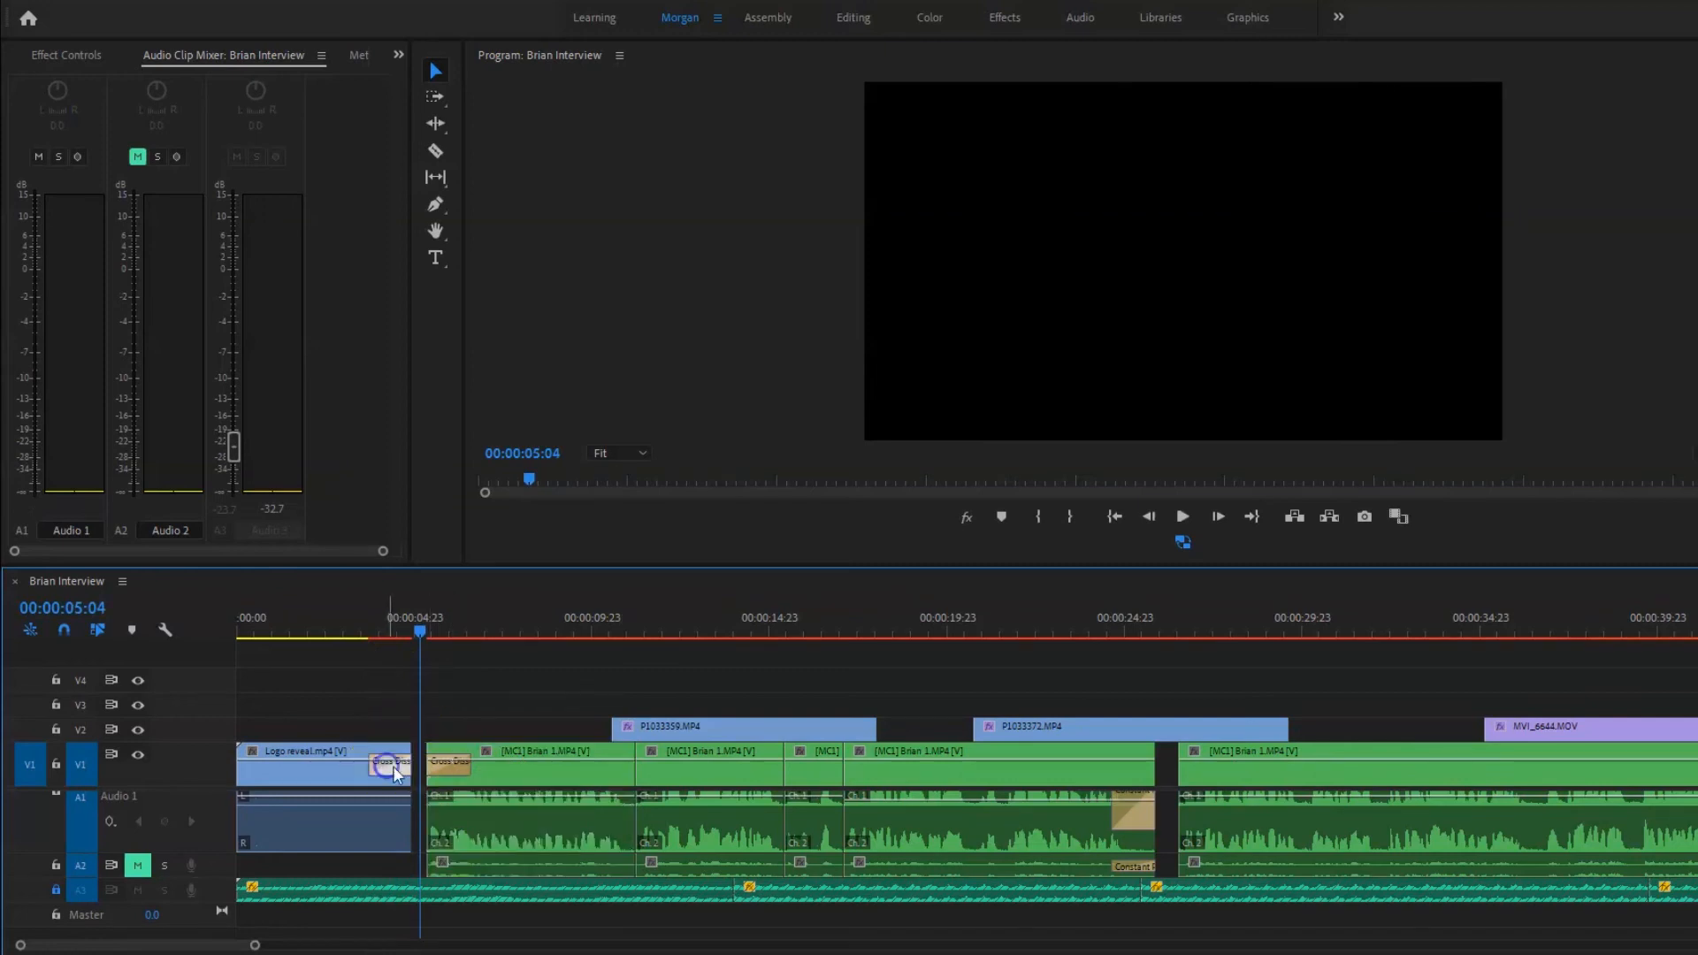
Add the default audio transition to the start of the first interview clip's audio and shorten it on A1.
{"action": "left_click", "coordinate": [454, 826]}
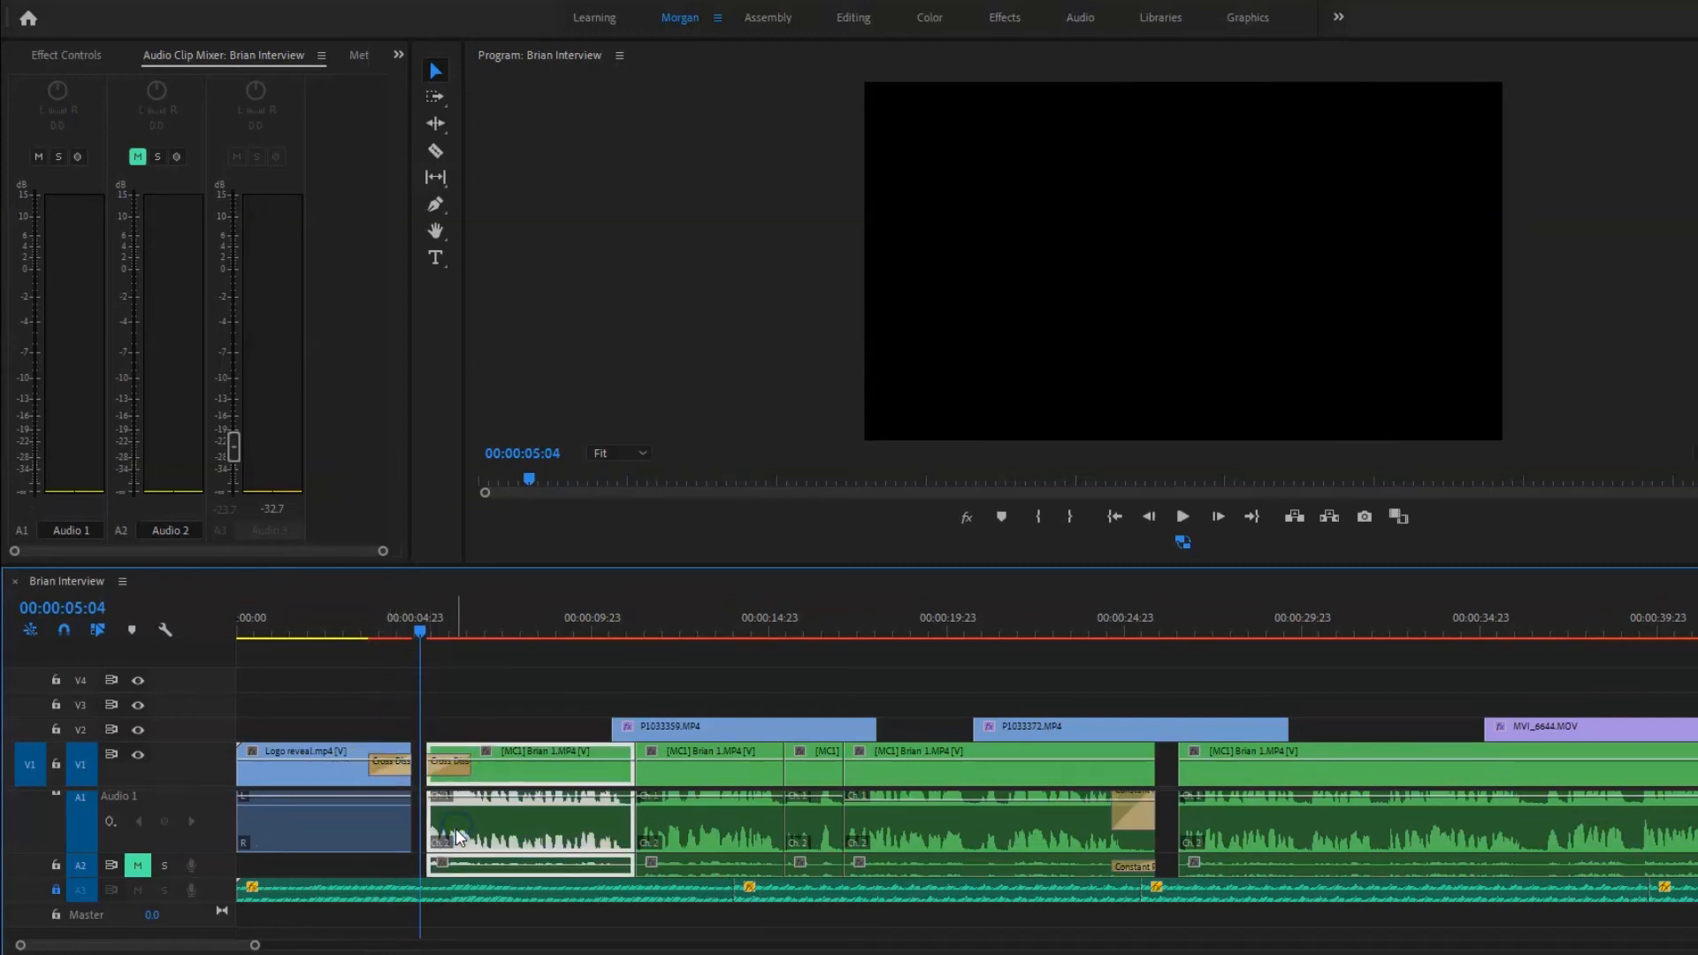
{"action": "key", "text": "ctrl+shift+d"}
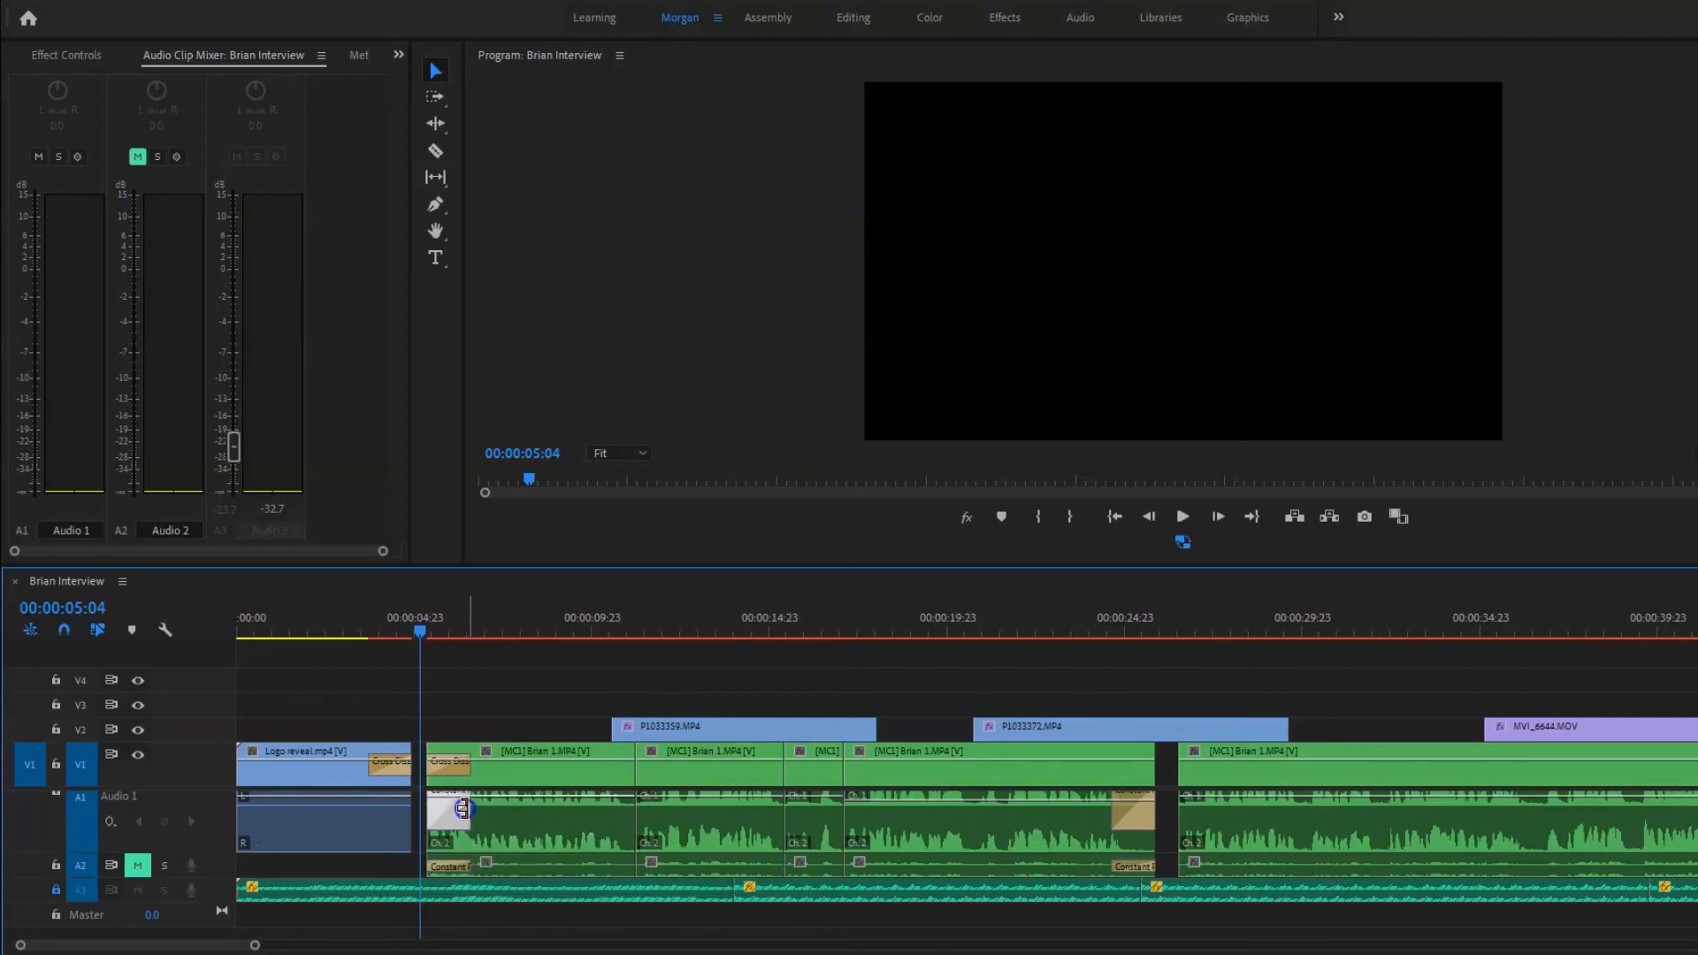
{"action": "left_click_drag", "start_coordinate": [462, 807], "coordinate": [442, 807]}
Play from the end of the logo reveal to 00:00:12:07 to check the fade into the interview.
{"action": "key", "text": "space"}
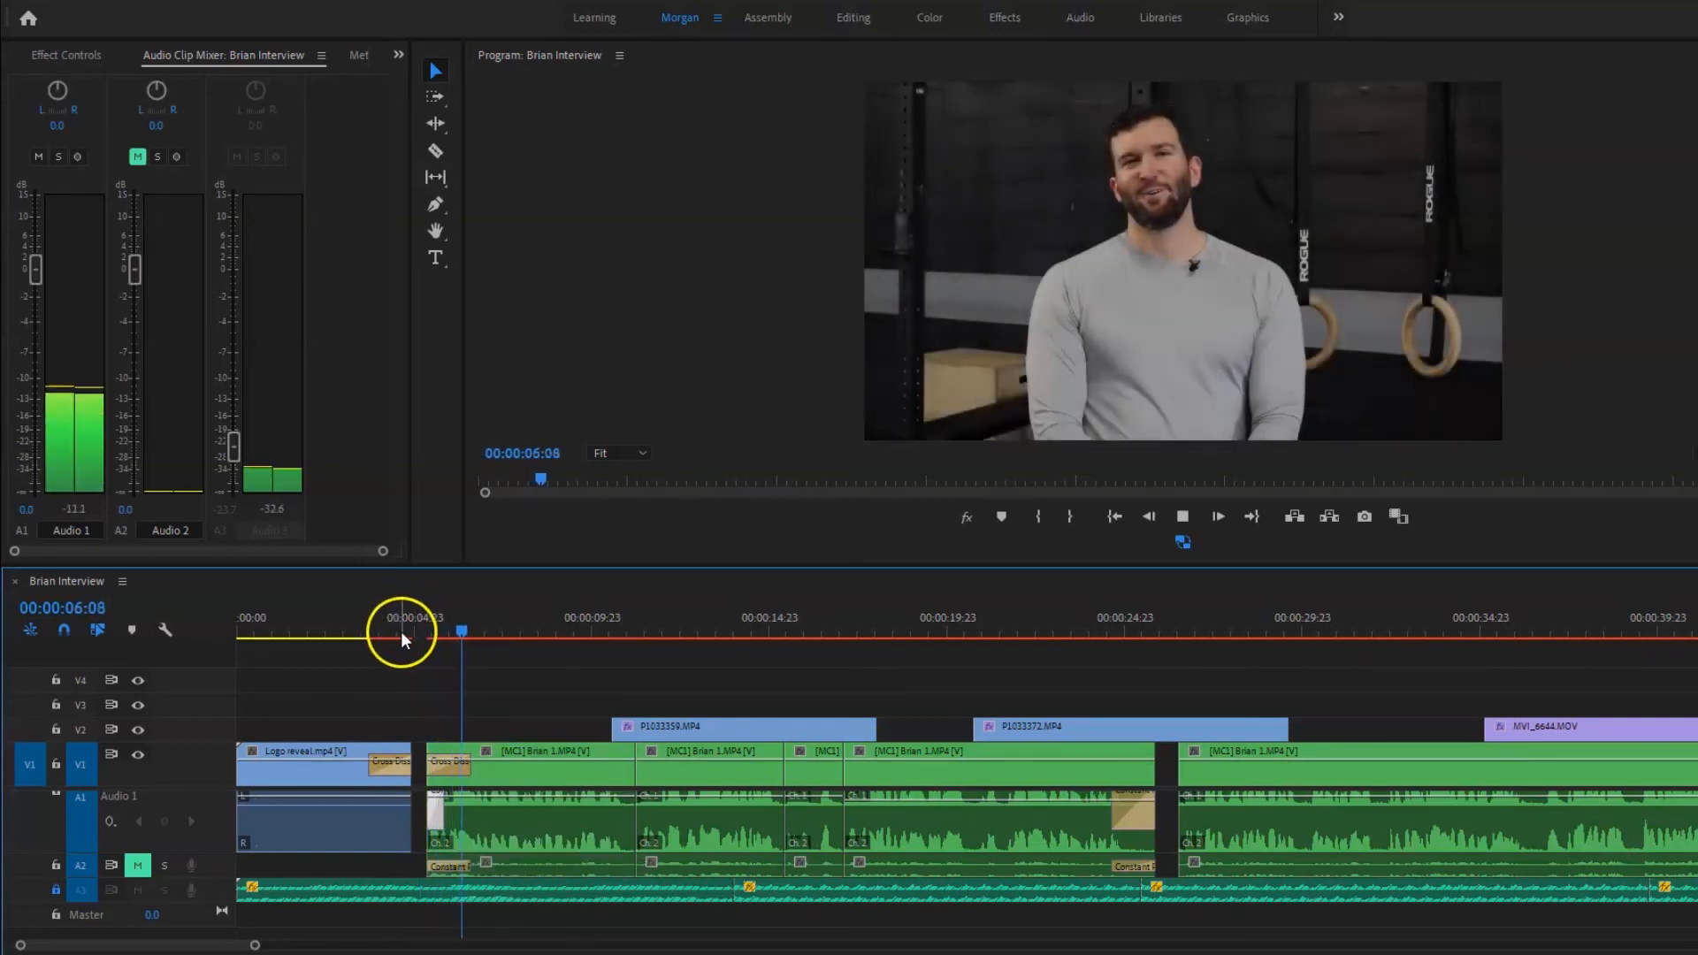
{"action": "key", "text": "space"}
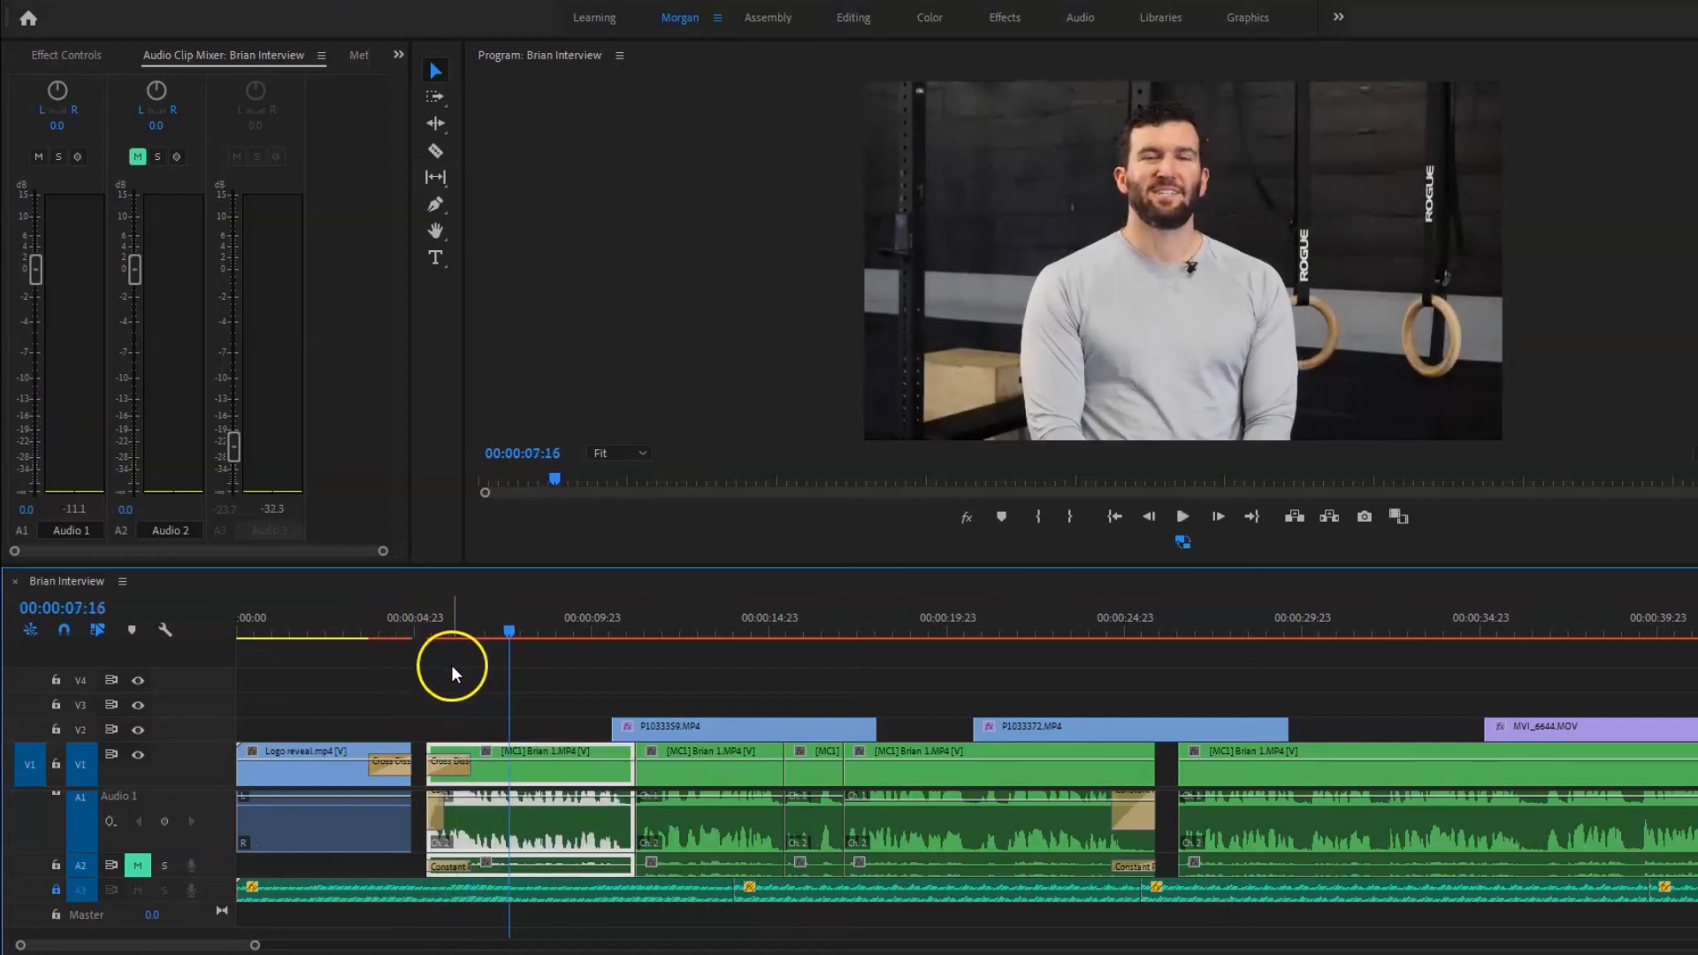
{"action": "key", "text": "minus"}
{"action": "left_click_drag", "start_coordinate": [391, 625], "coordinate": [352, 613]}
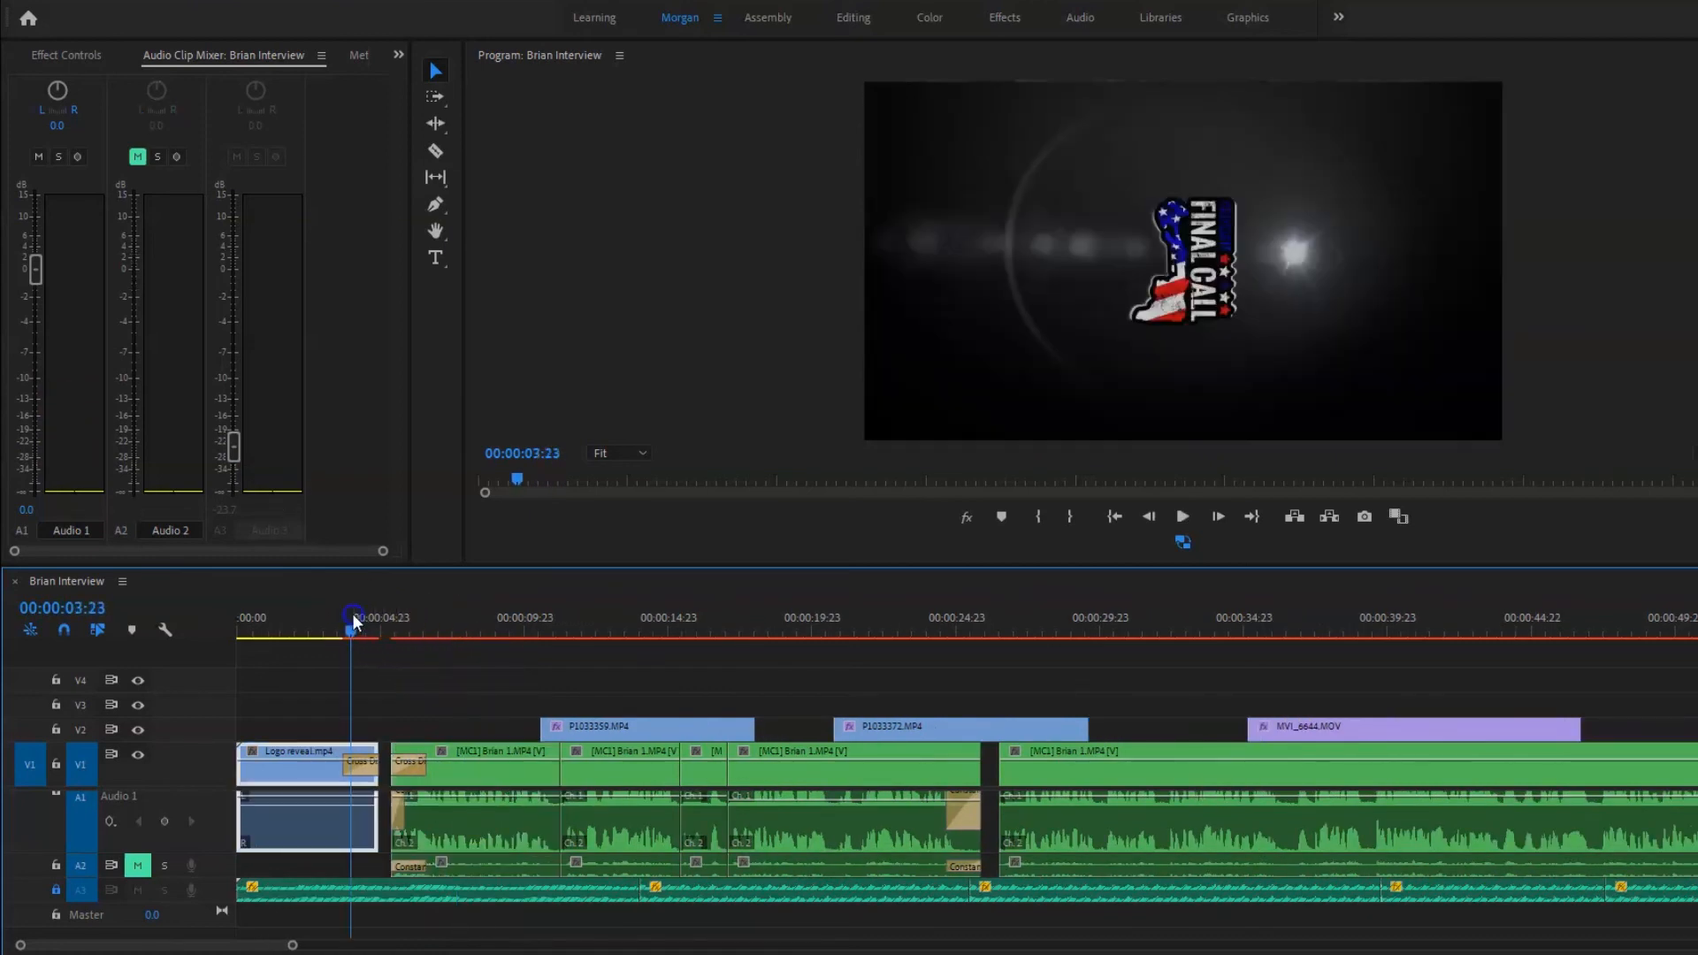
{"action": "key", "text": "space"}
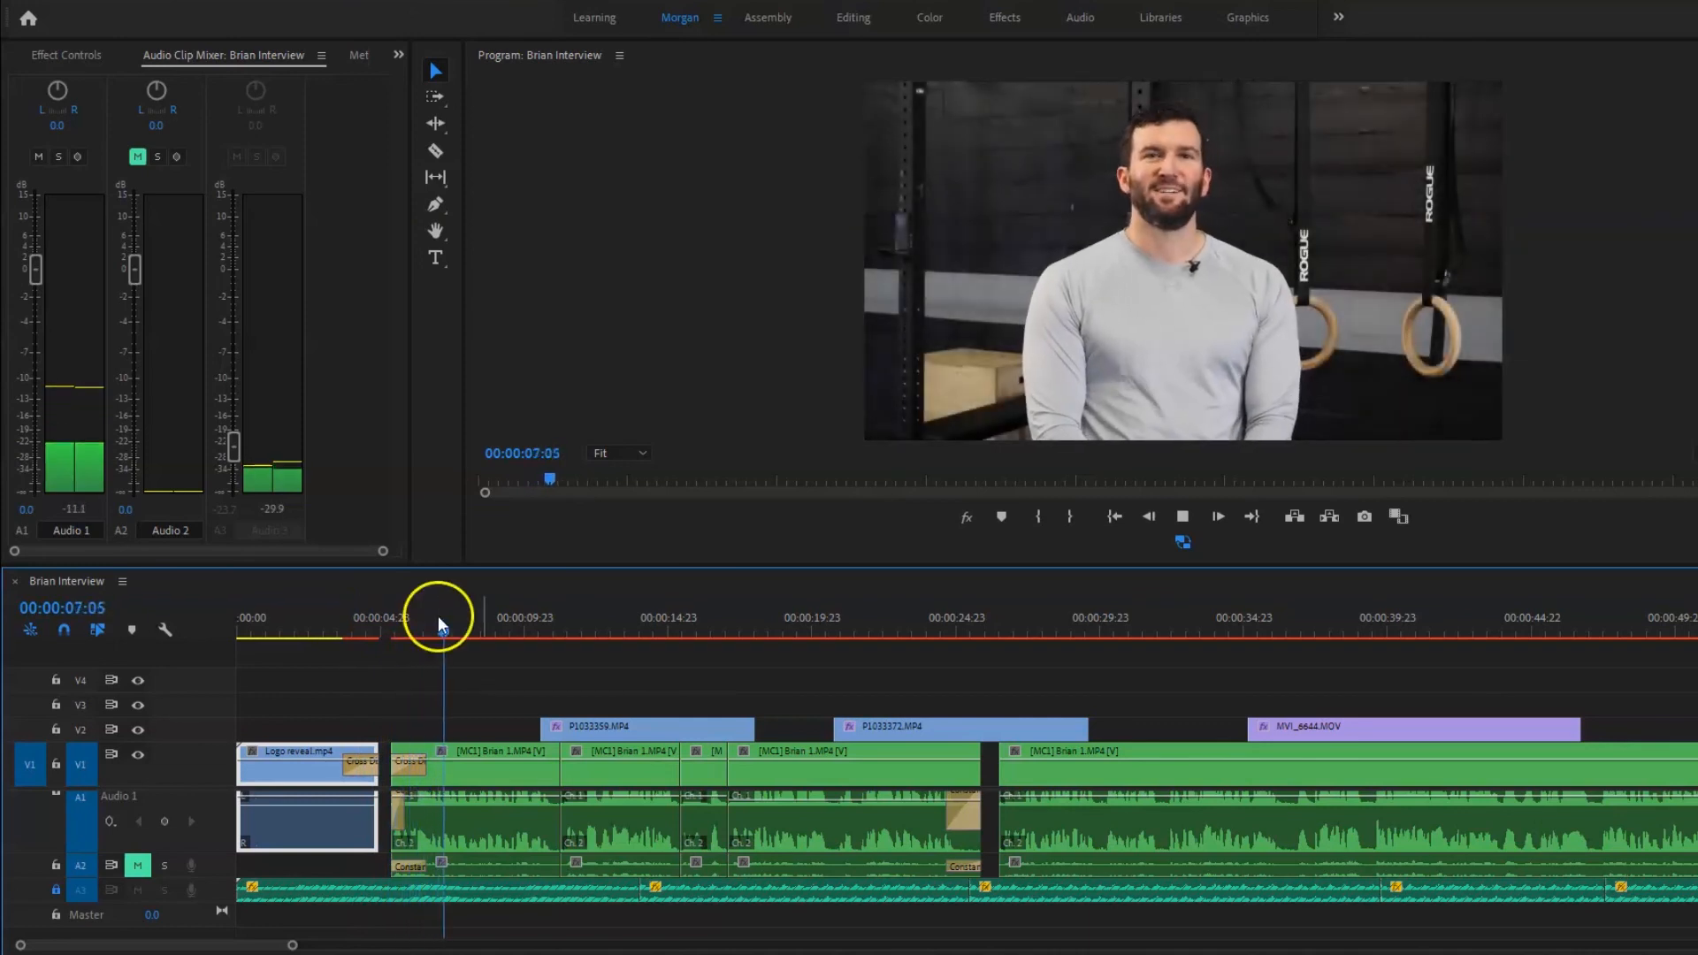
{"action": "left_click", "coordinate": [471, 821]}
{"action": "key", "text": "space"}
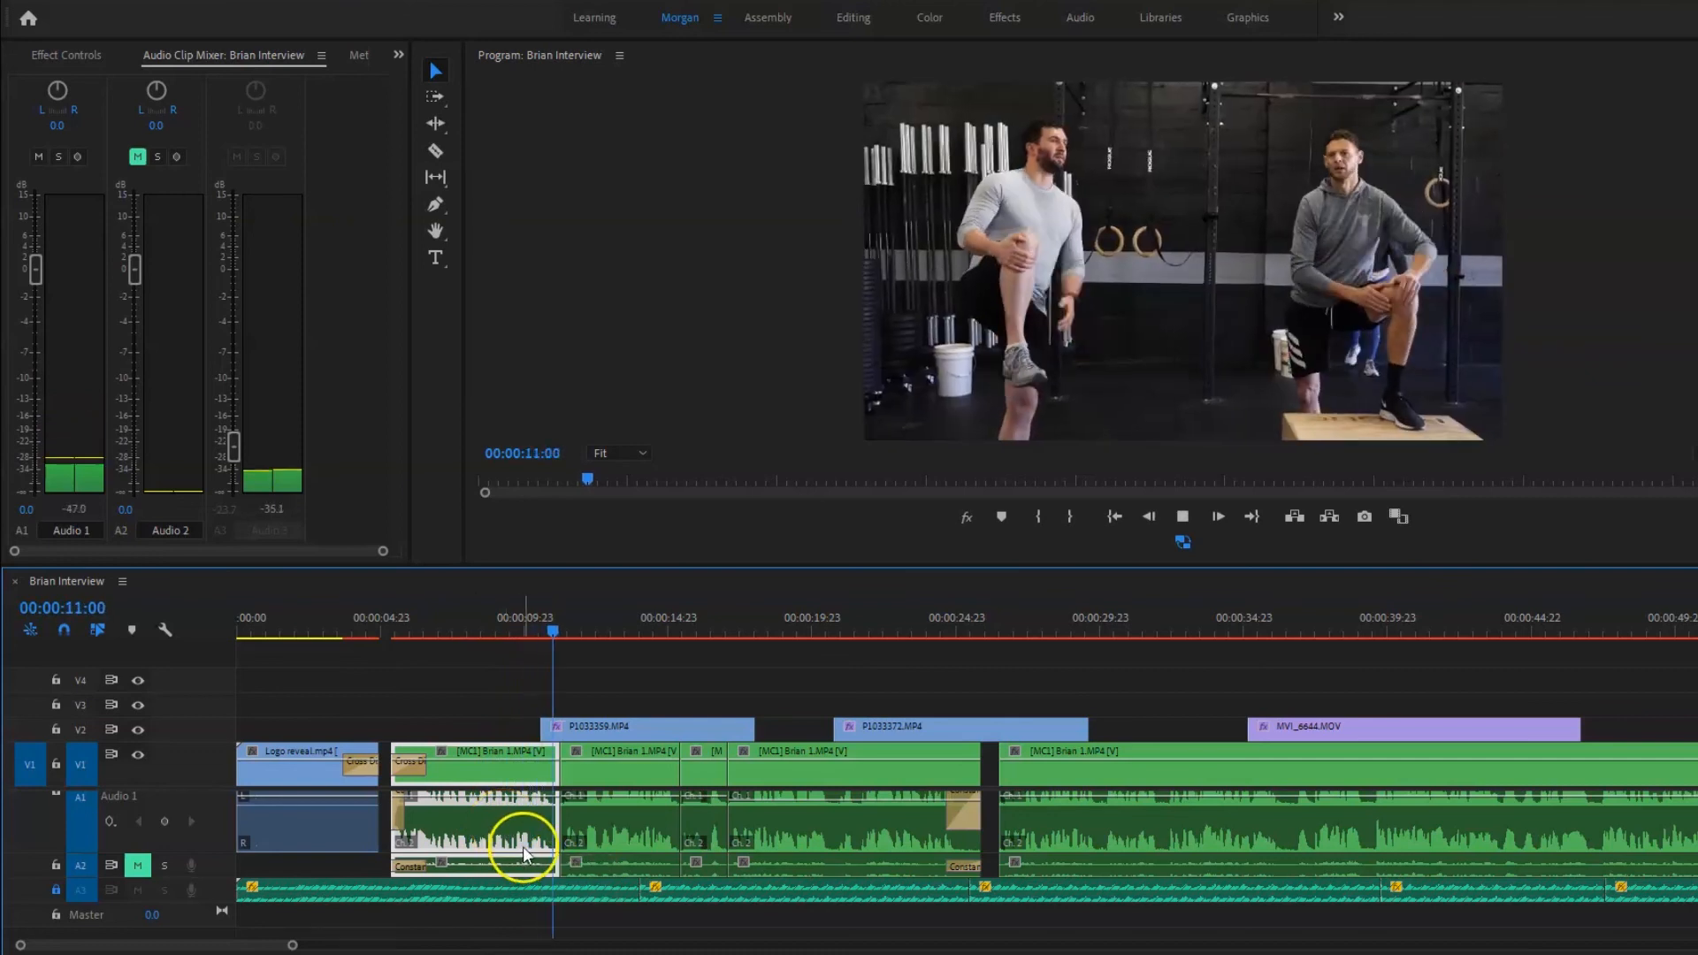
{"action": "key", "text": "minus"}
{"action": "key", "text": "minus"}
{"action": "key", "text": "minus"}
{"action": "key", "text": "space"}
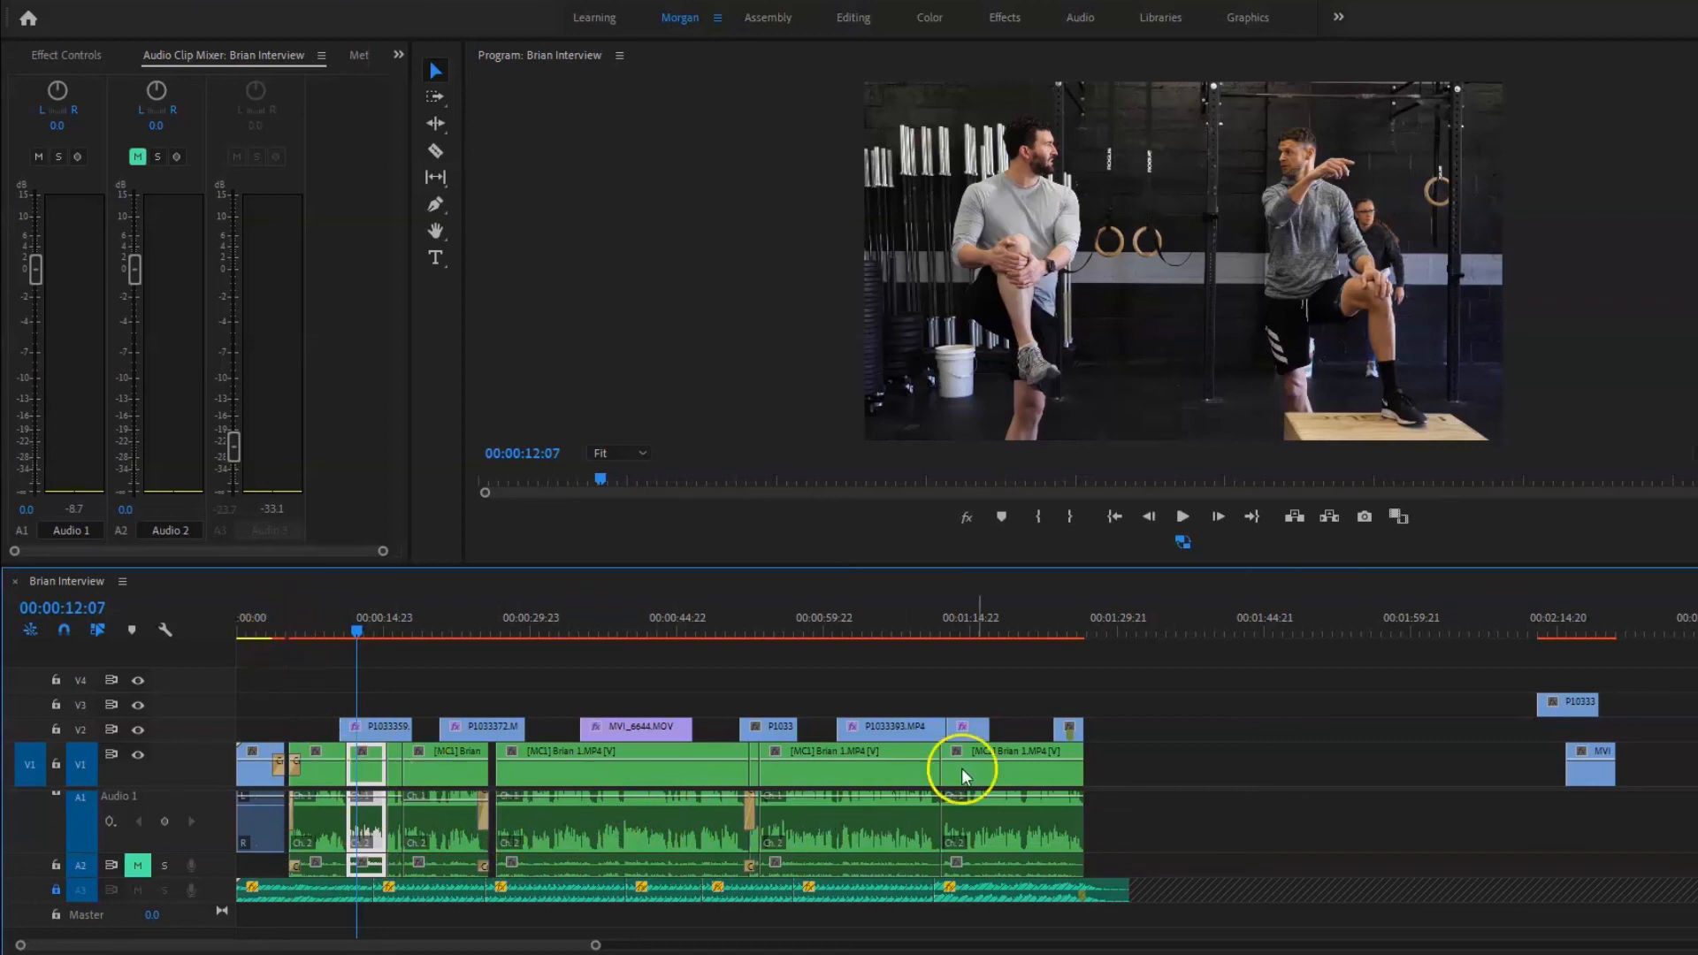
Play the end of the sequence from 00:01:22:03 to check where the last interview and B-roll clips should stop.
{"action": "left_click_drag", "start_coordinate": [368, 630], "coordinate": [1044, 629]}
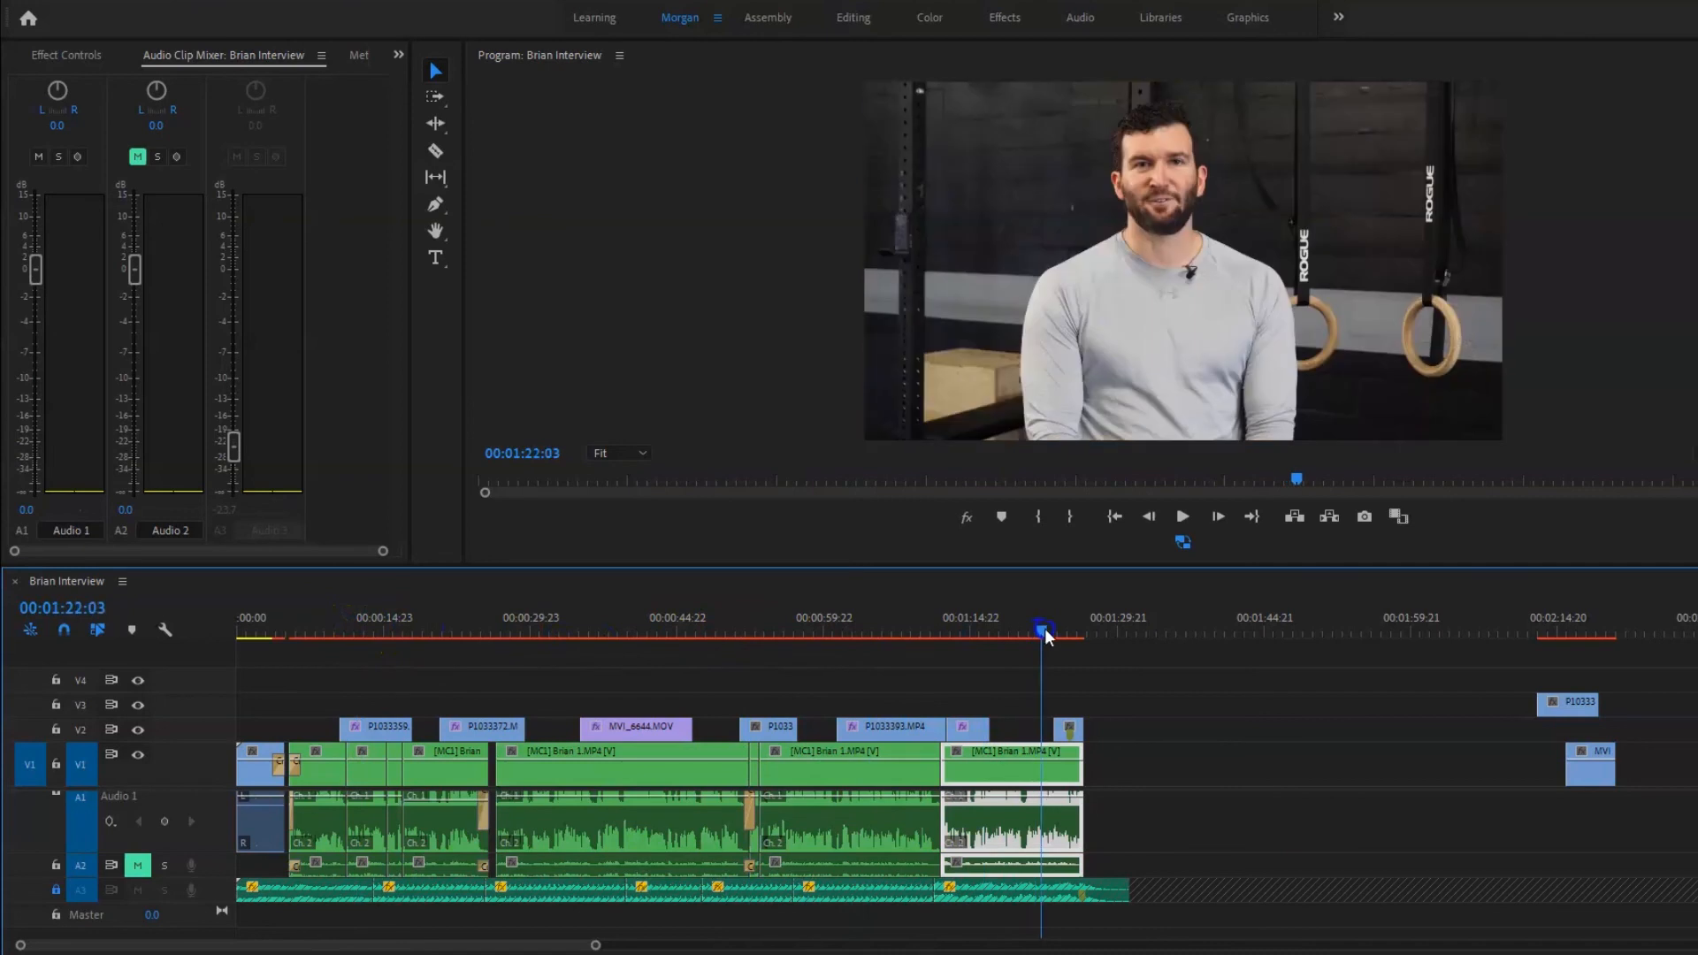
{"action": "scroll", "coordinate": [1034, 786], "scroll_direction": "up", "scroll_amount": 5}
{"action": "key", "text": "space"}
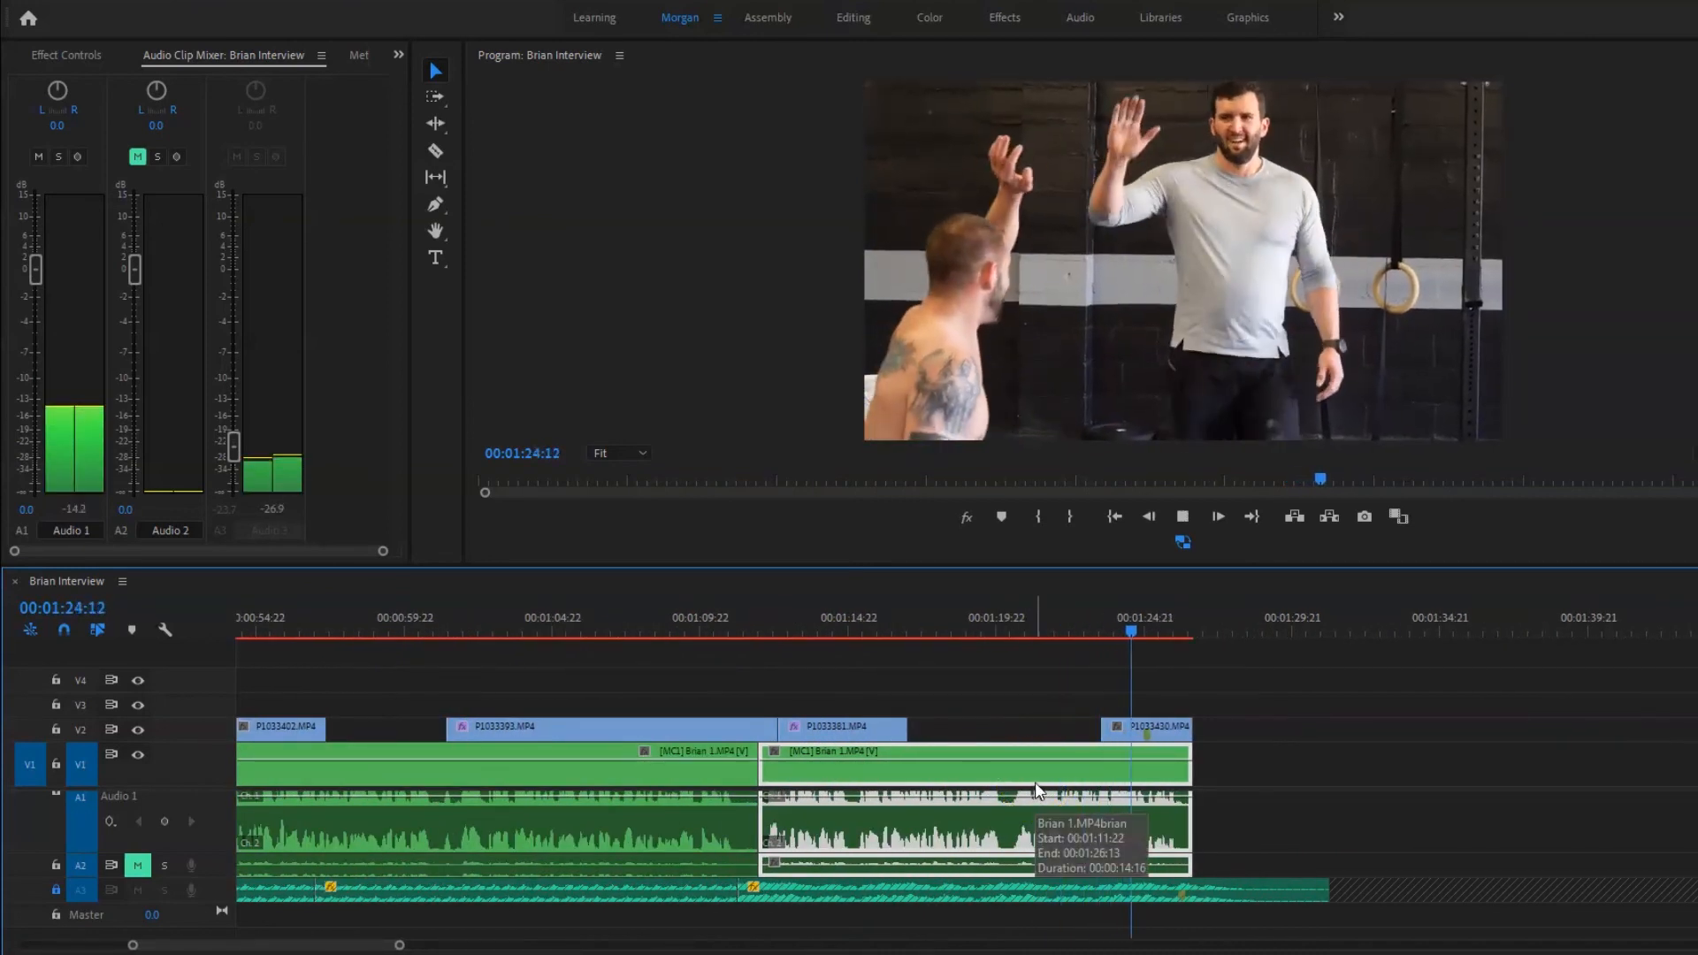
{"action": "key", "text": "space"}
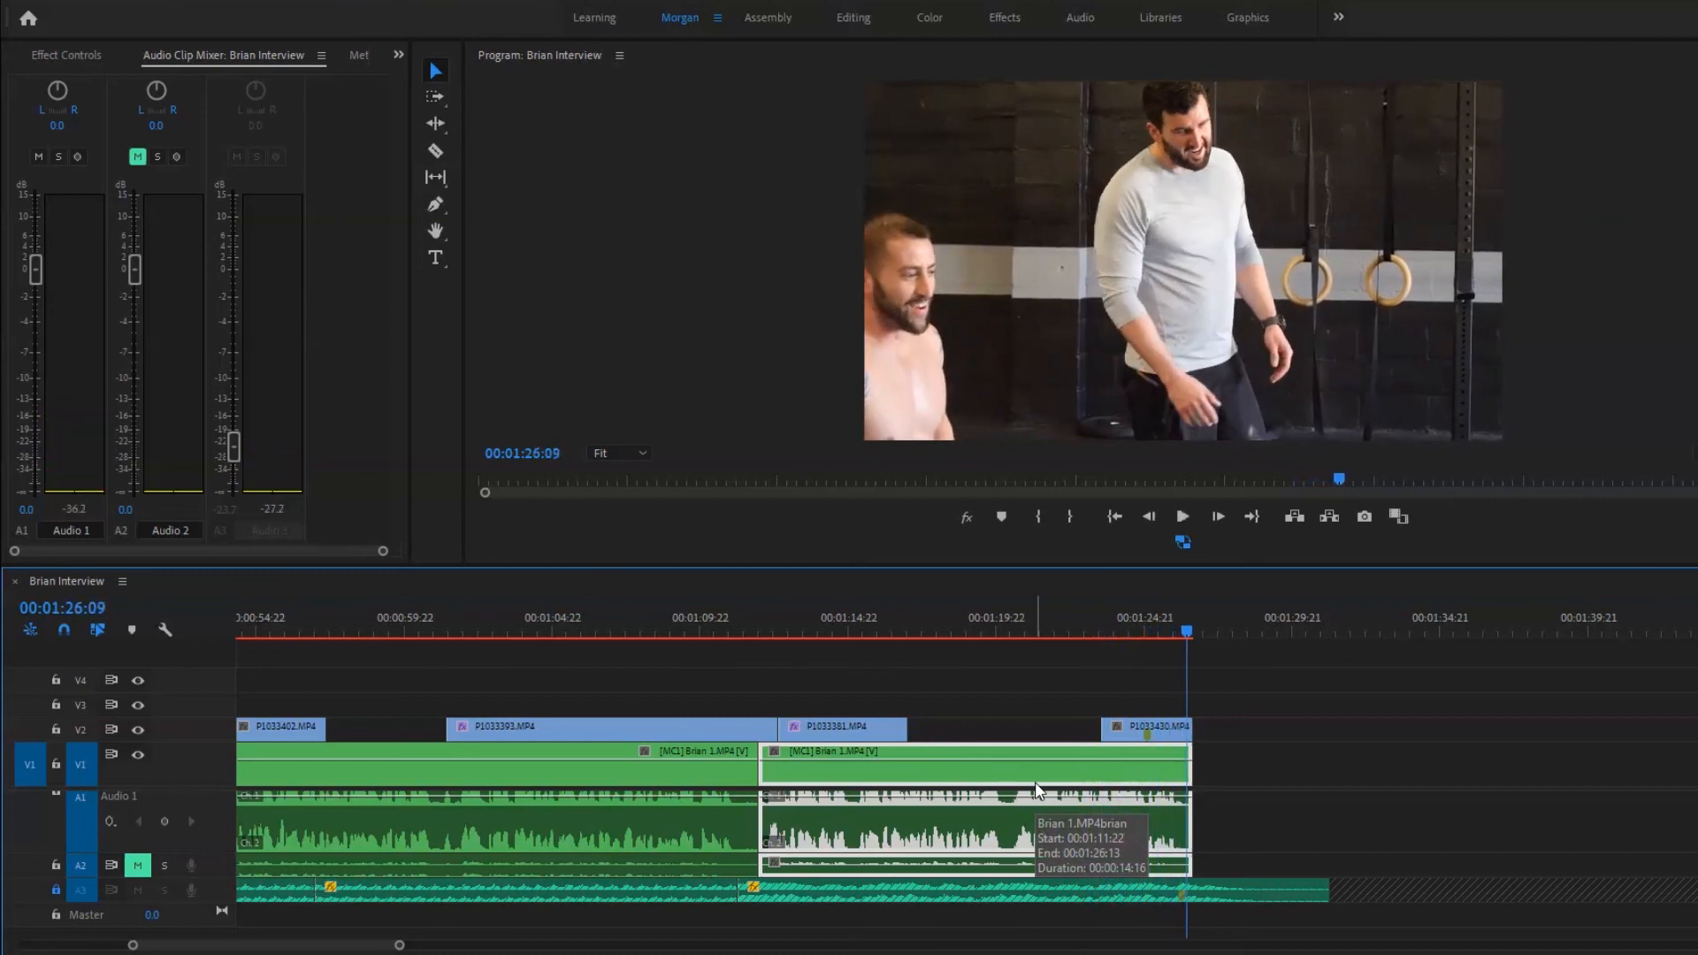
{"action": "scroll", "coordinate": [1049, 787], "scroll_direction": "down", "scroll_amount": 3}
{"action": "scroll", "coordinate": [799, 819], "scroll_direction": "up", "scroll_amount": 3}
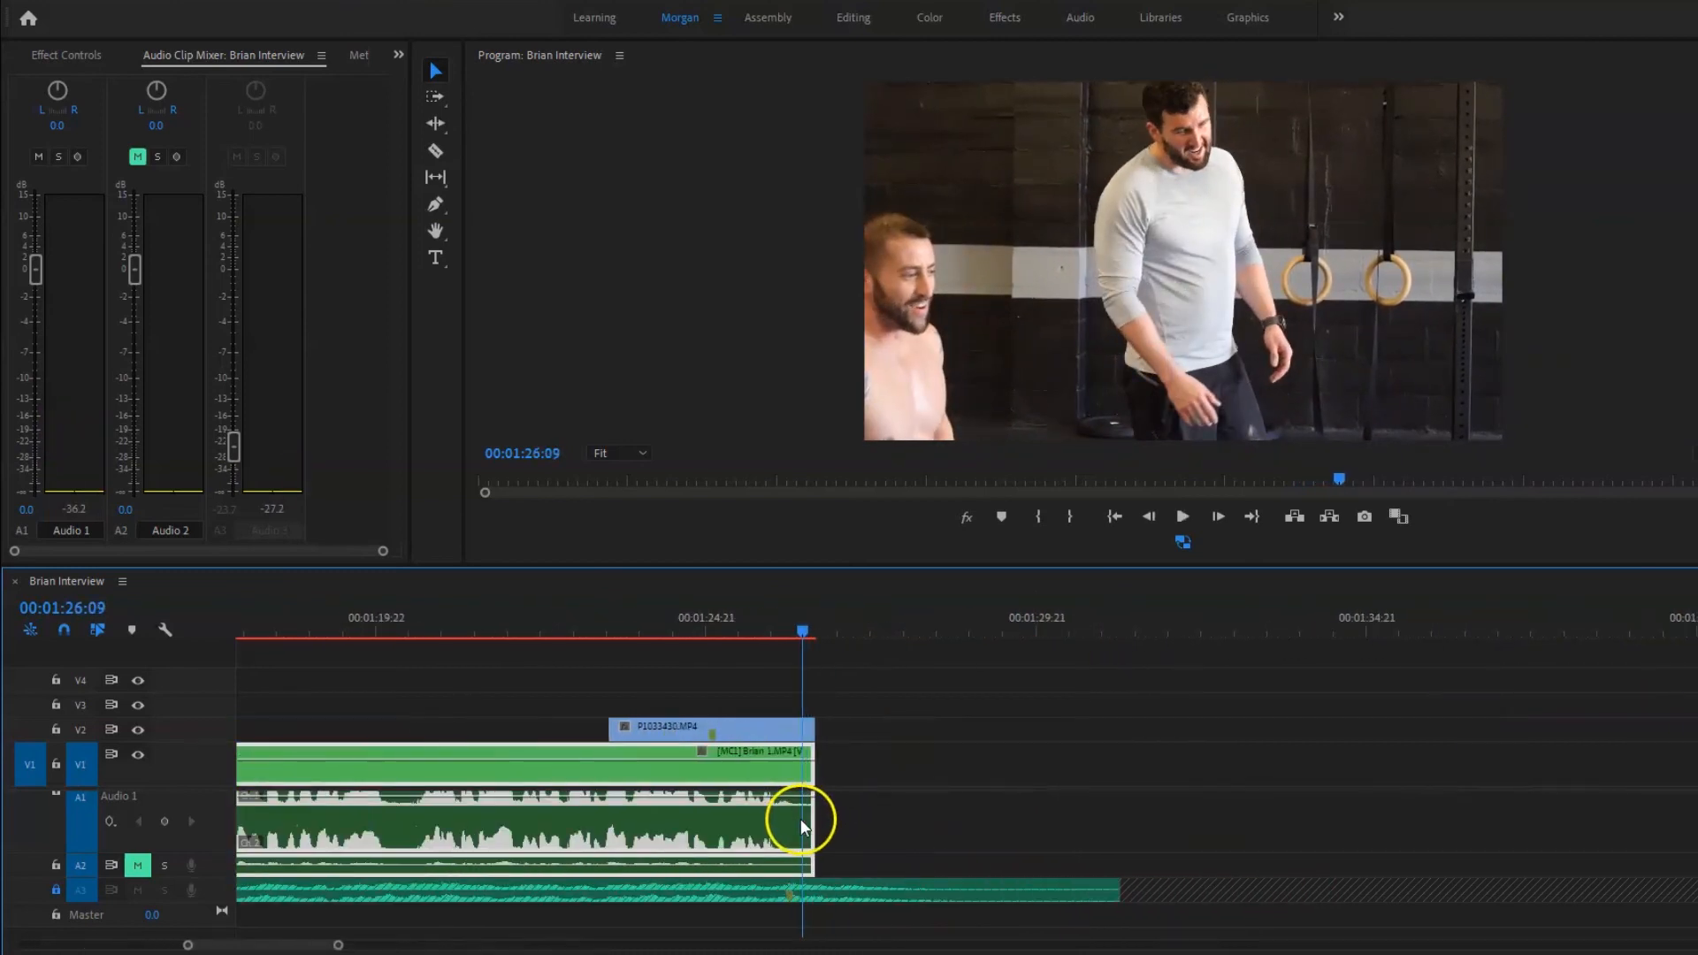
{"action": "left_click", "coordinate": [792, 671]}
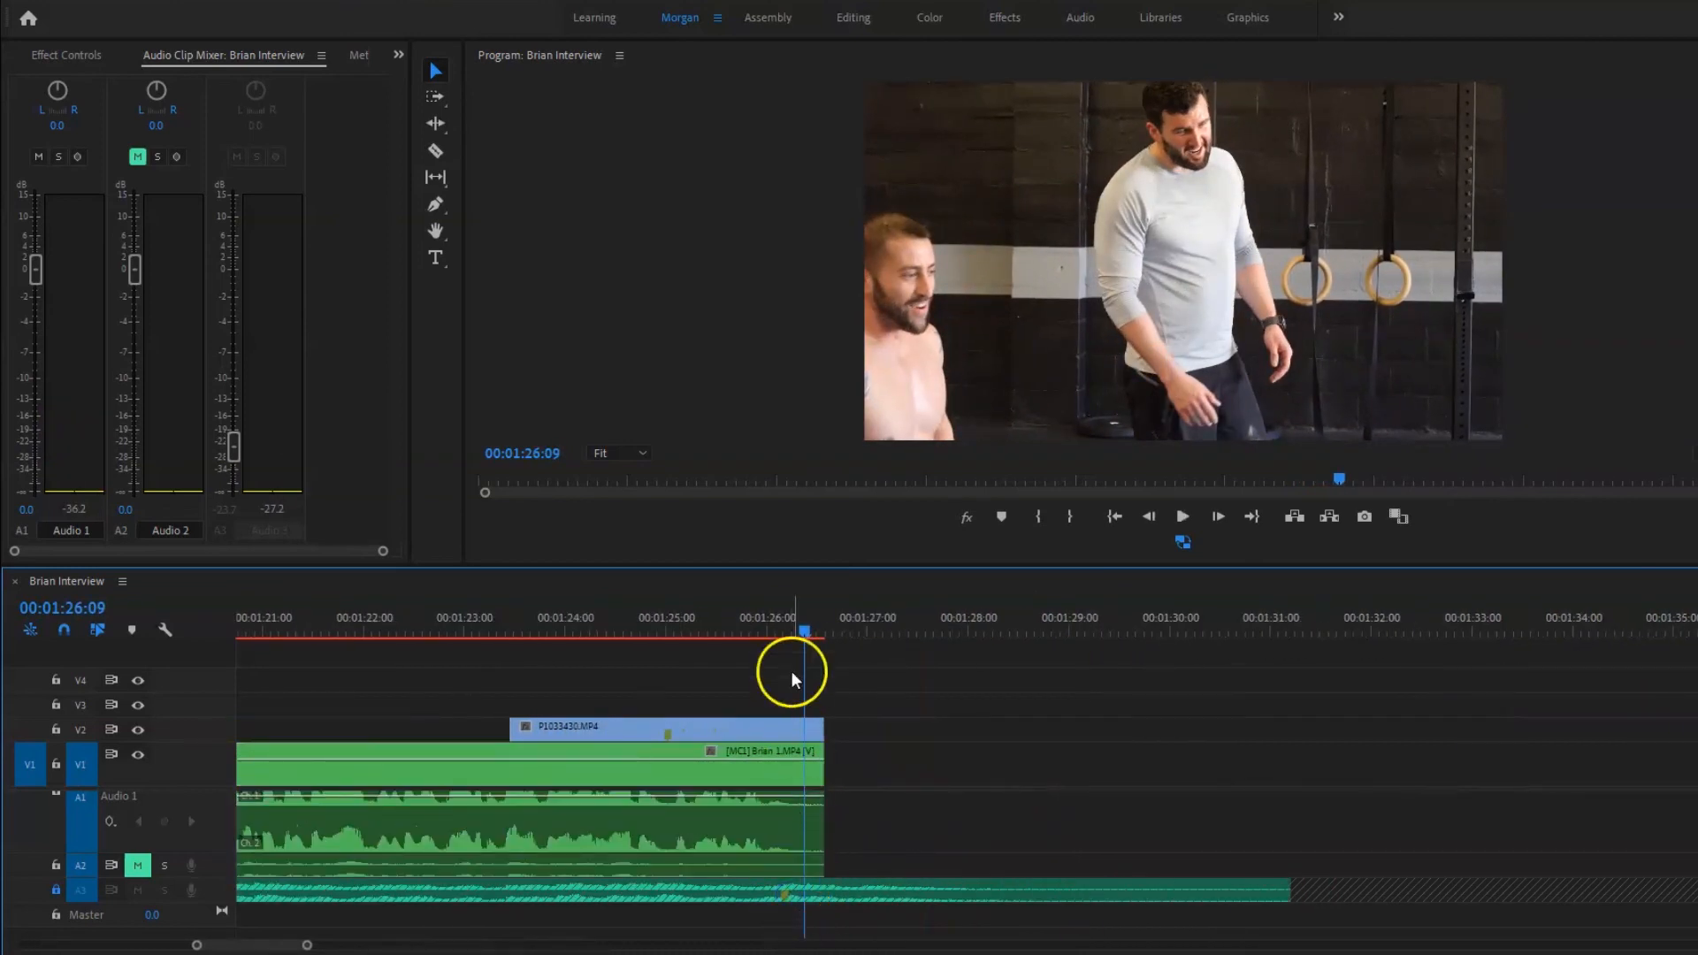
{"action": "left_click_drag", "start_coordinate": [810, 635], "coordinate": [788, 629]}
{"action": "left_click", "coordinate": [787, 874]}
{"action": "left_click", "coordinate": [704, 621]}
{"action": "key", "text": "space"}
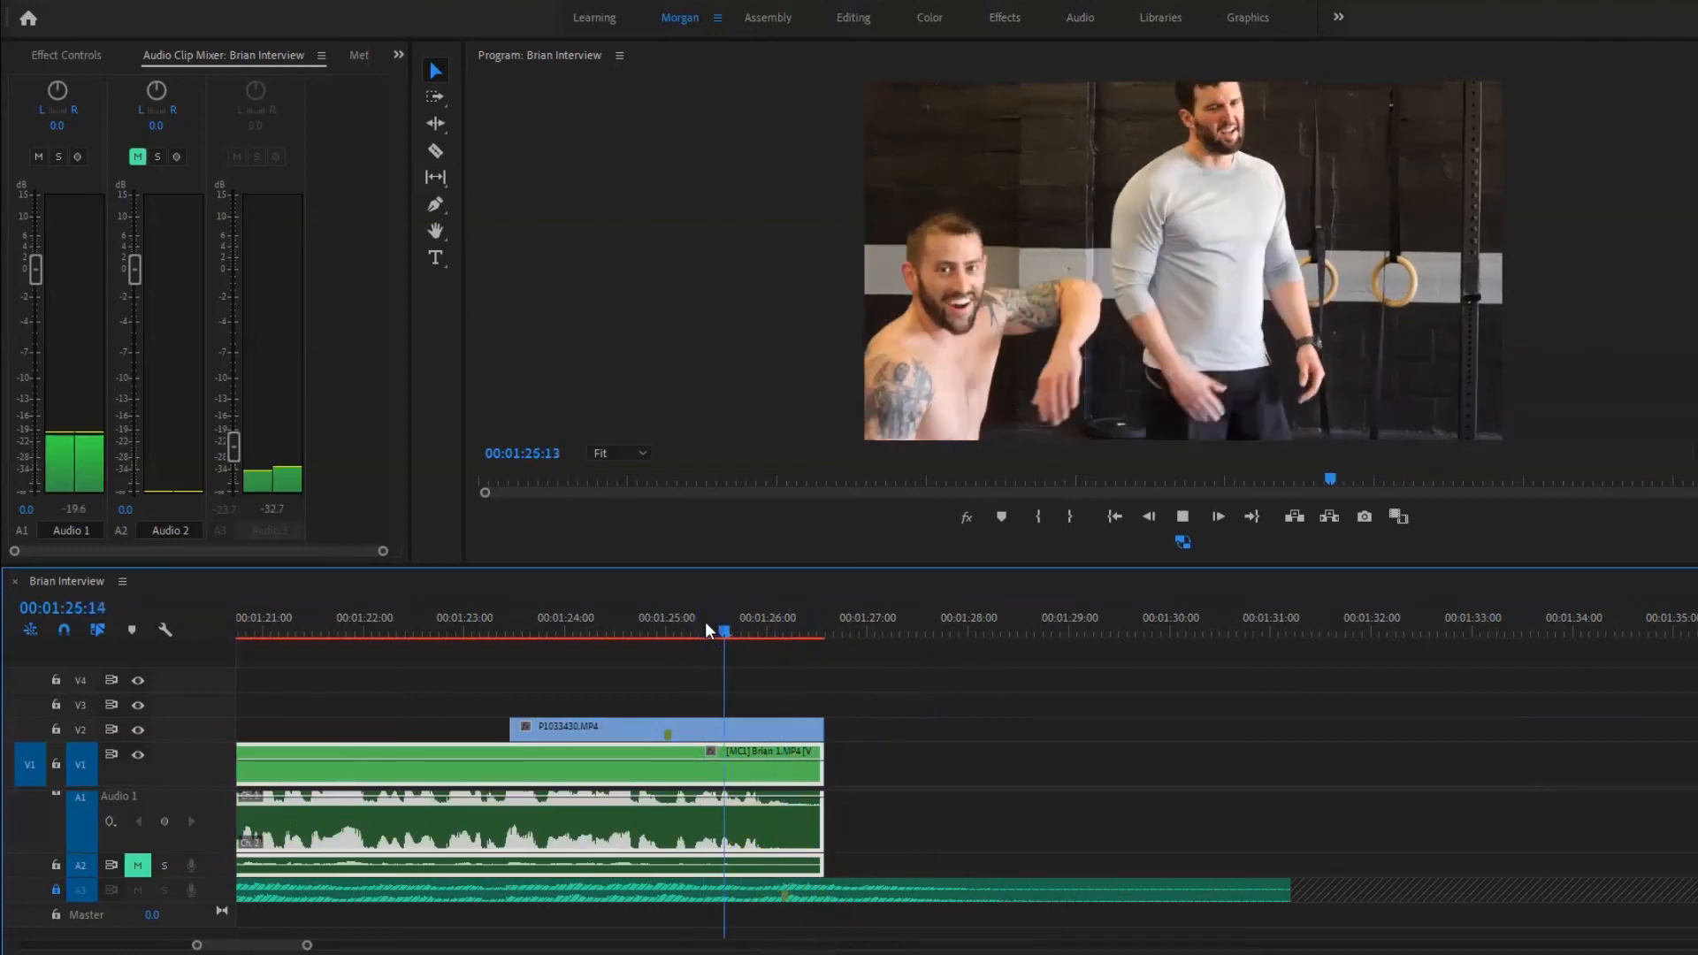
Cut the last B-roll and interview clips at 00:01:26:04 and delete the pieces after the cut.
{"action": "left_click_drag", "start_coordinate": [725, 621], "coordinate": [788, 623]}
{"action": "scroll", "coordinate": [768, 805], "scroll_direction": "up", "scroll_amount": 3}
{"action": "key", "text": "space"}
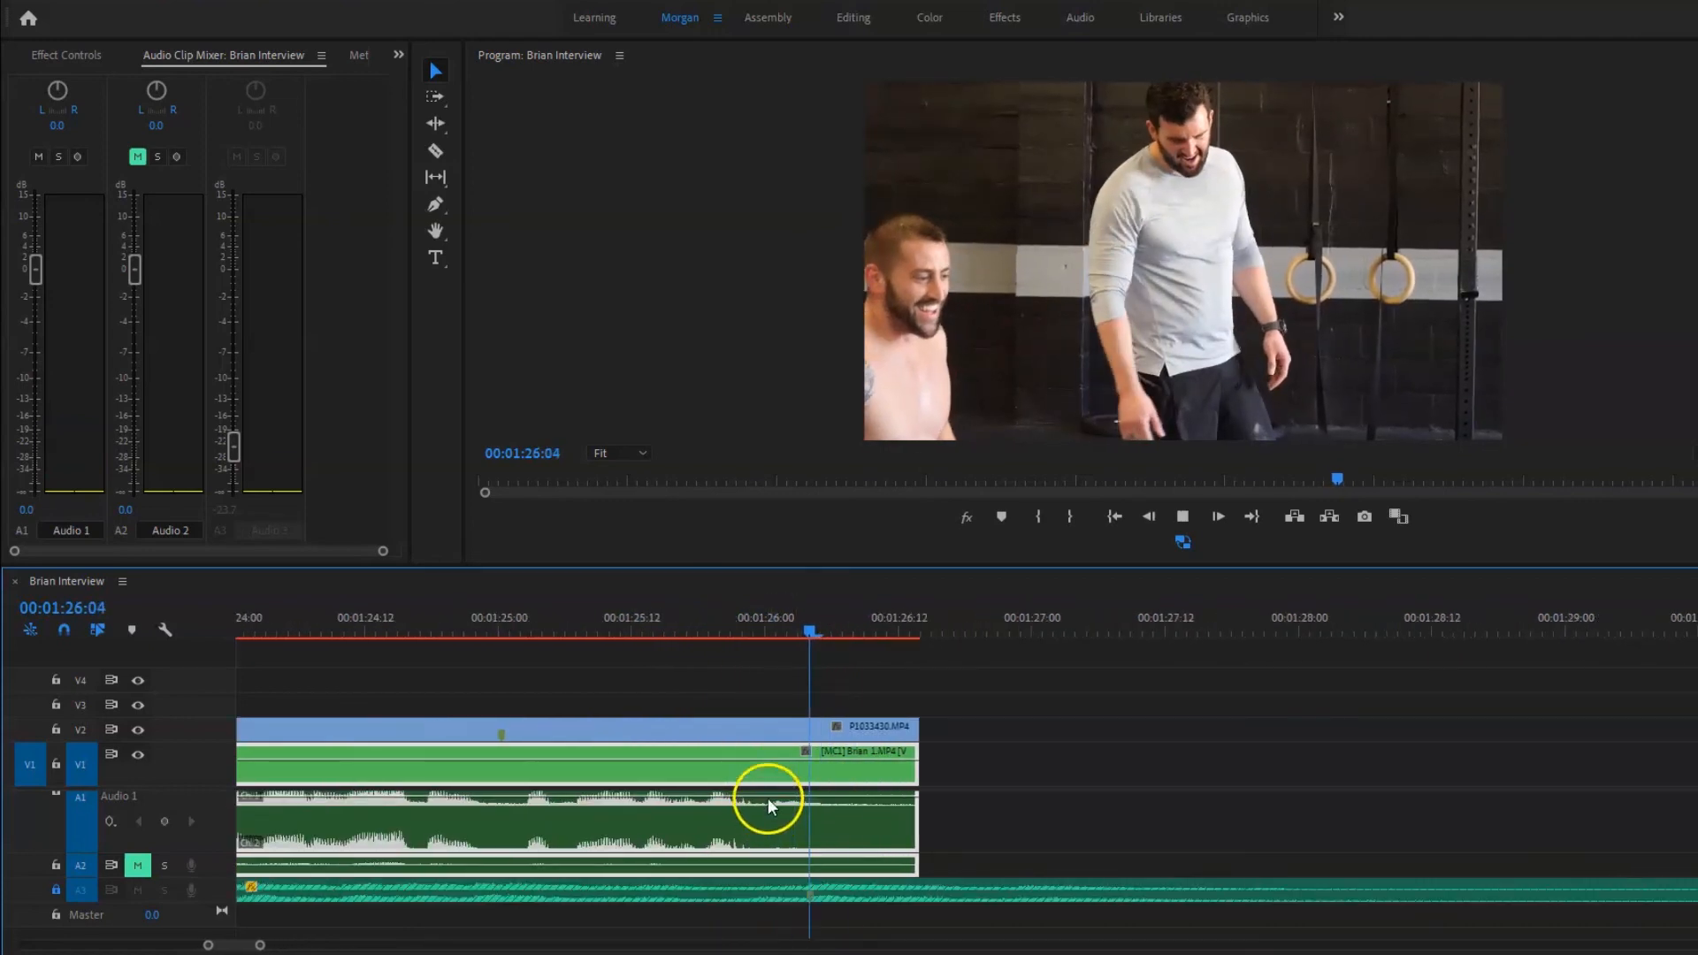
{"action": "left_click_drag", "start_coordinate": [789, 621], "coordinate": [864, 868]}
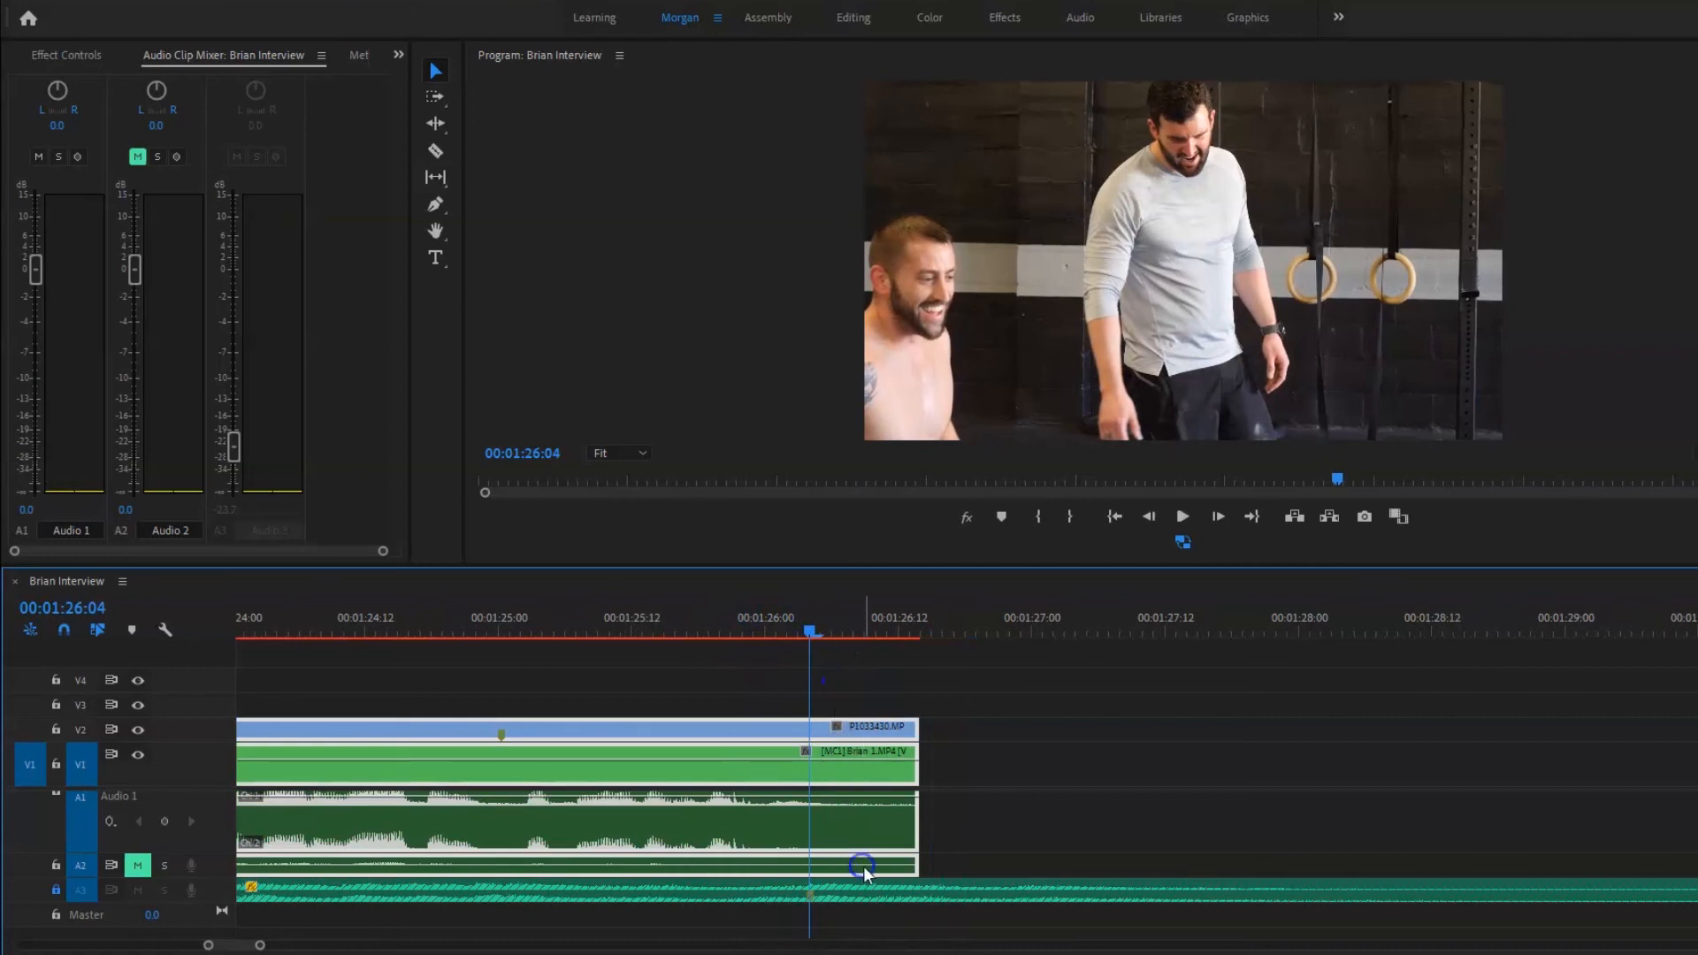
{"action": "key", "text": "ctrl+k"}
{"action": "left_click_drag", "start_coordinate": [863, 690], "coordinate": [885, 865]}
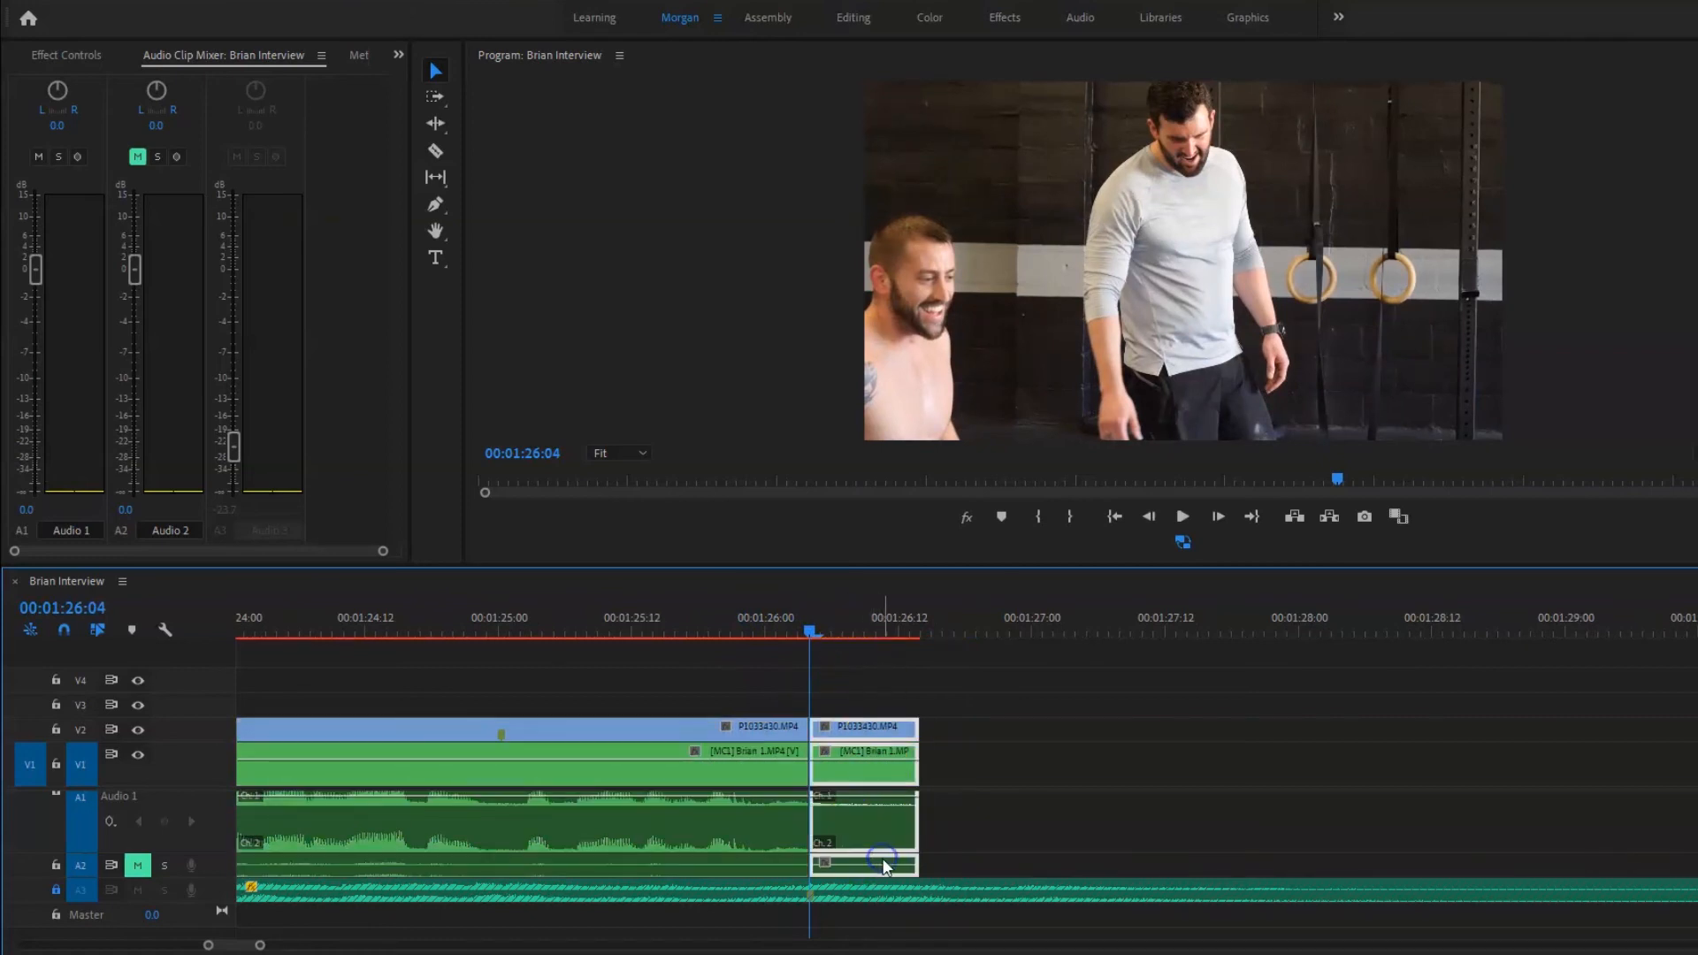
{"action": "key", "text": "Delete"}
Place CFFC Logo.png from the project on V2 at 00:01:26:04, directly after the last B-roll clip.
{"action": "left_click", "coordinate": [70, 53]}
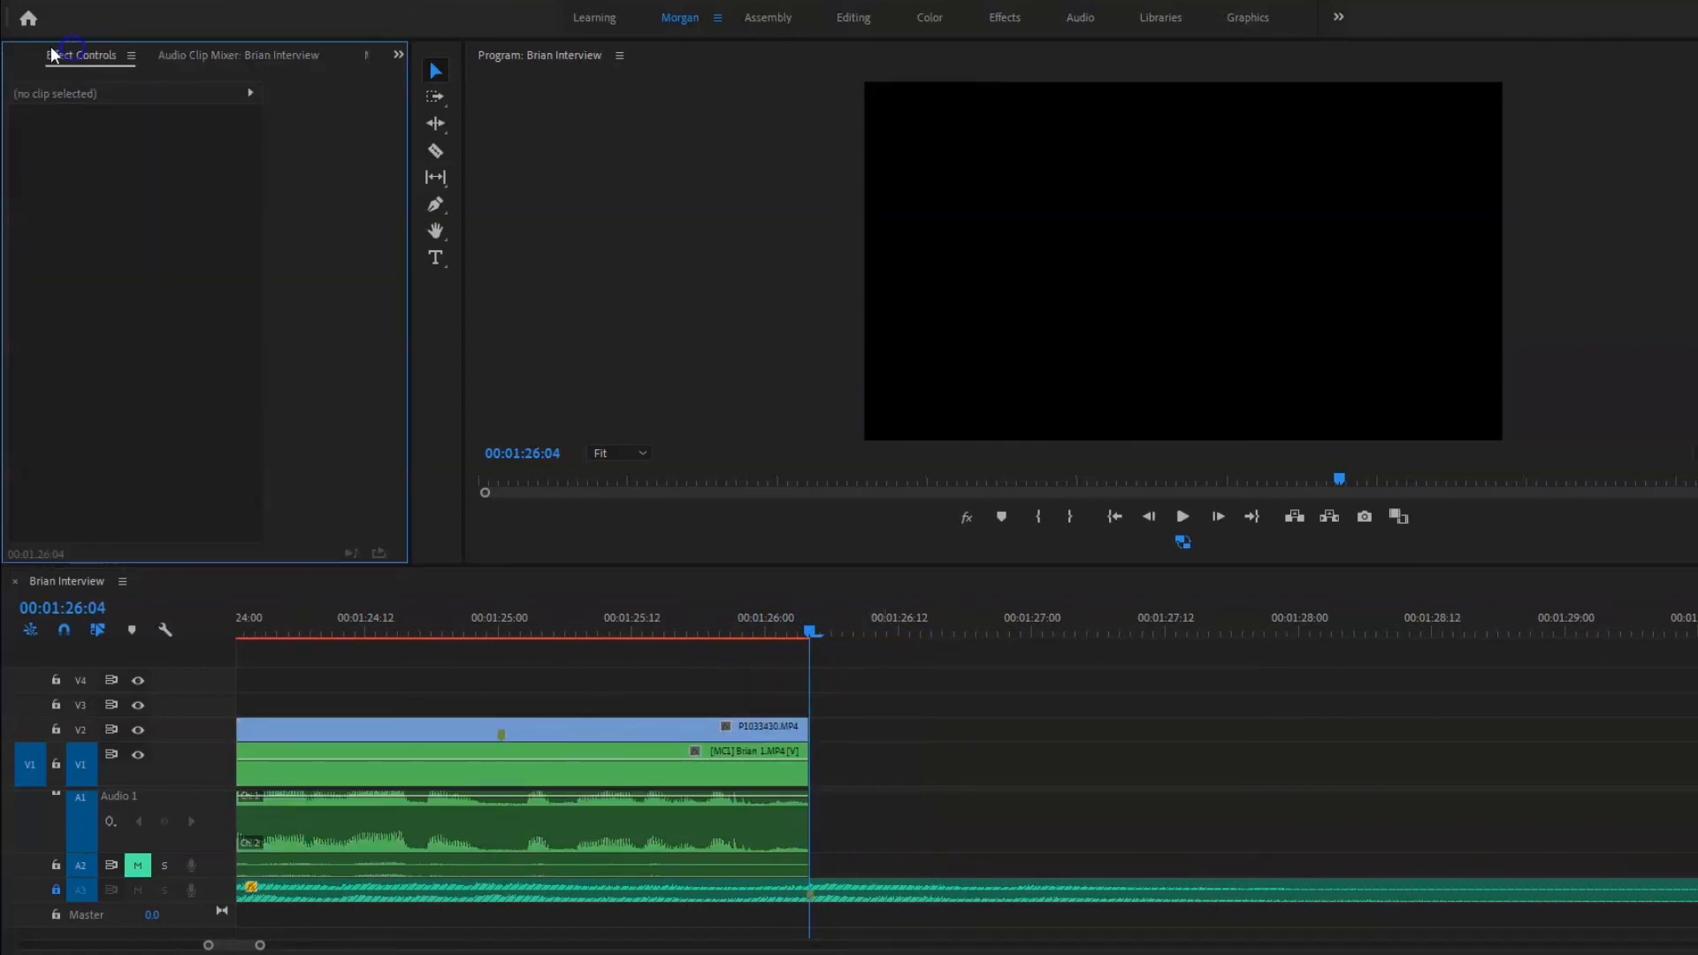
{"action": "left_click", "coordinate": [27, 53]}
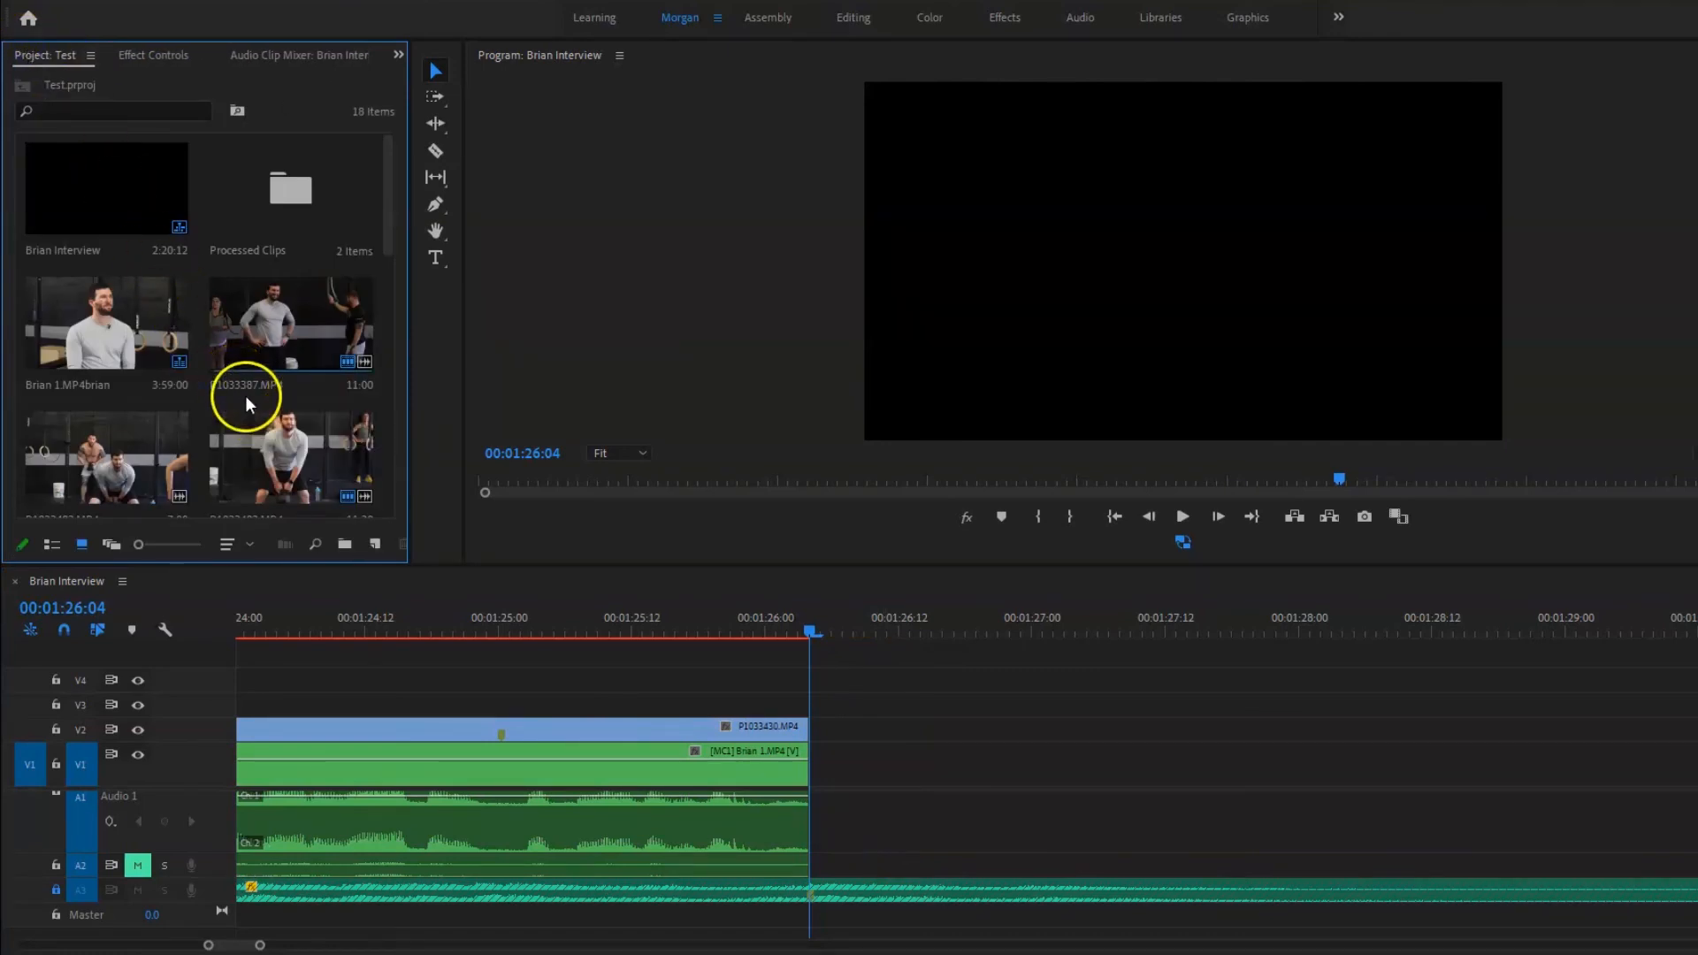
{"action": "scroll", "coordinate": [285, 443], "scroll_direction": "down", "scroll_amount": 5}
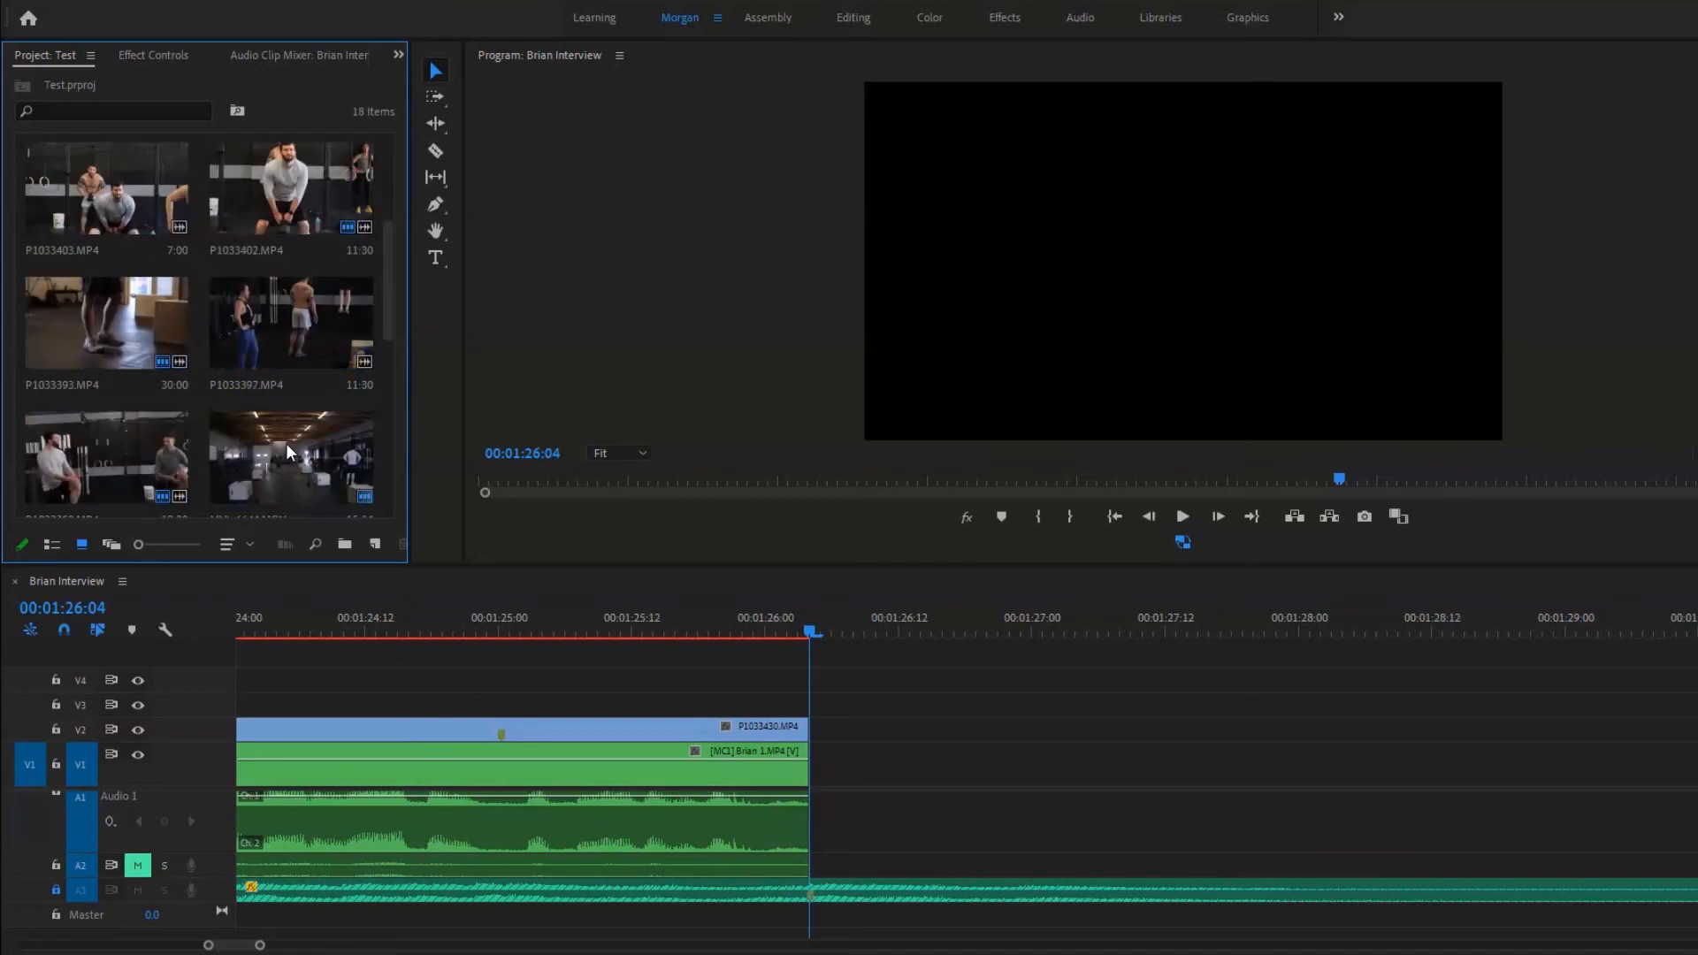
{"action": "scroll", "coordinate": [285, 449], "scroll_direction": "down", "scroll_amount": 1}
{"action": "left_click_drag", "start_coordinate": [288, 451], "coordinate": [810, 730]}
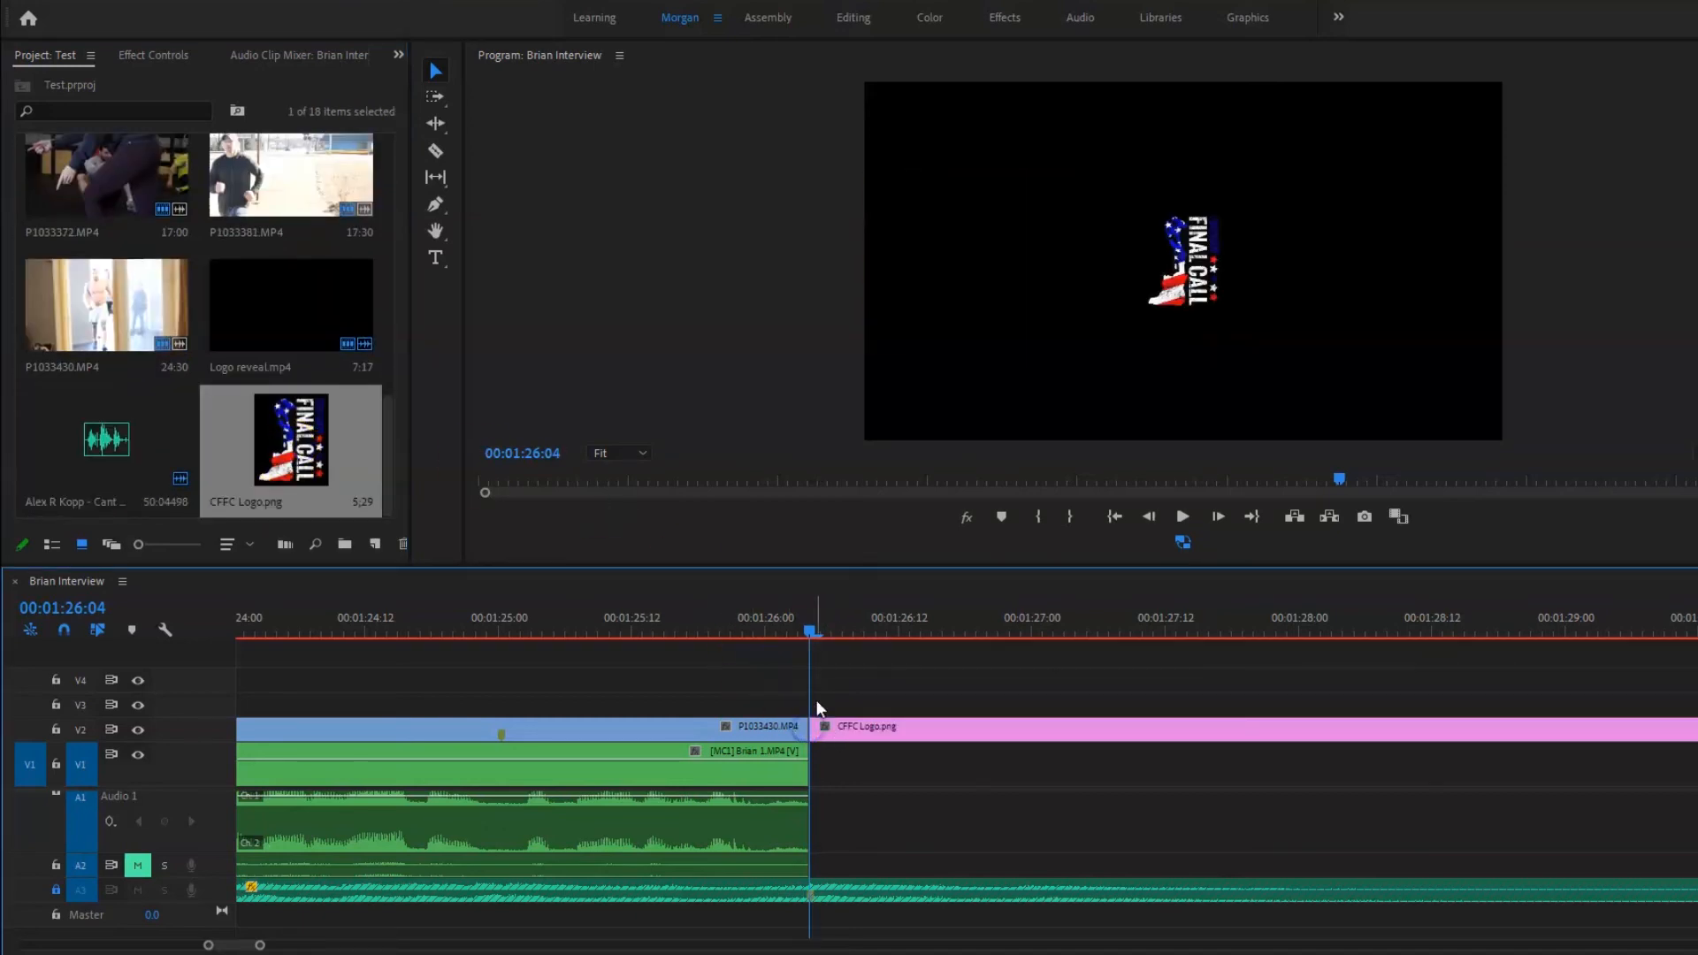
{"action": "key", "text": "minus"}
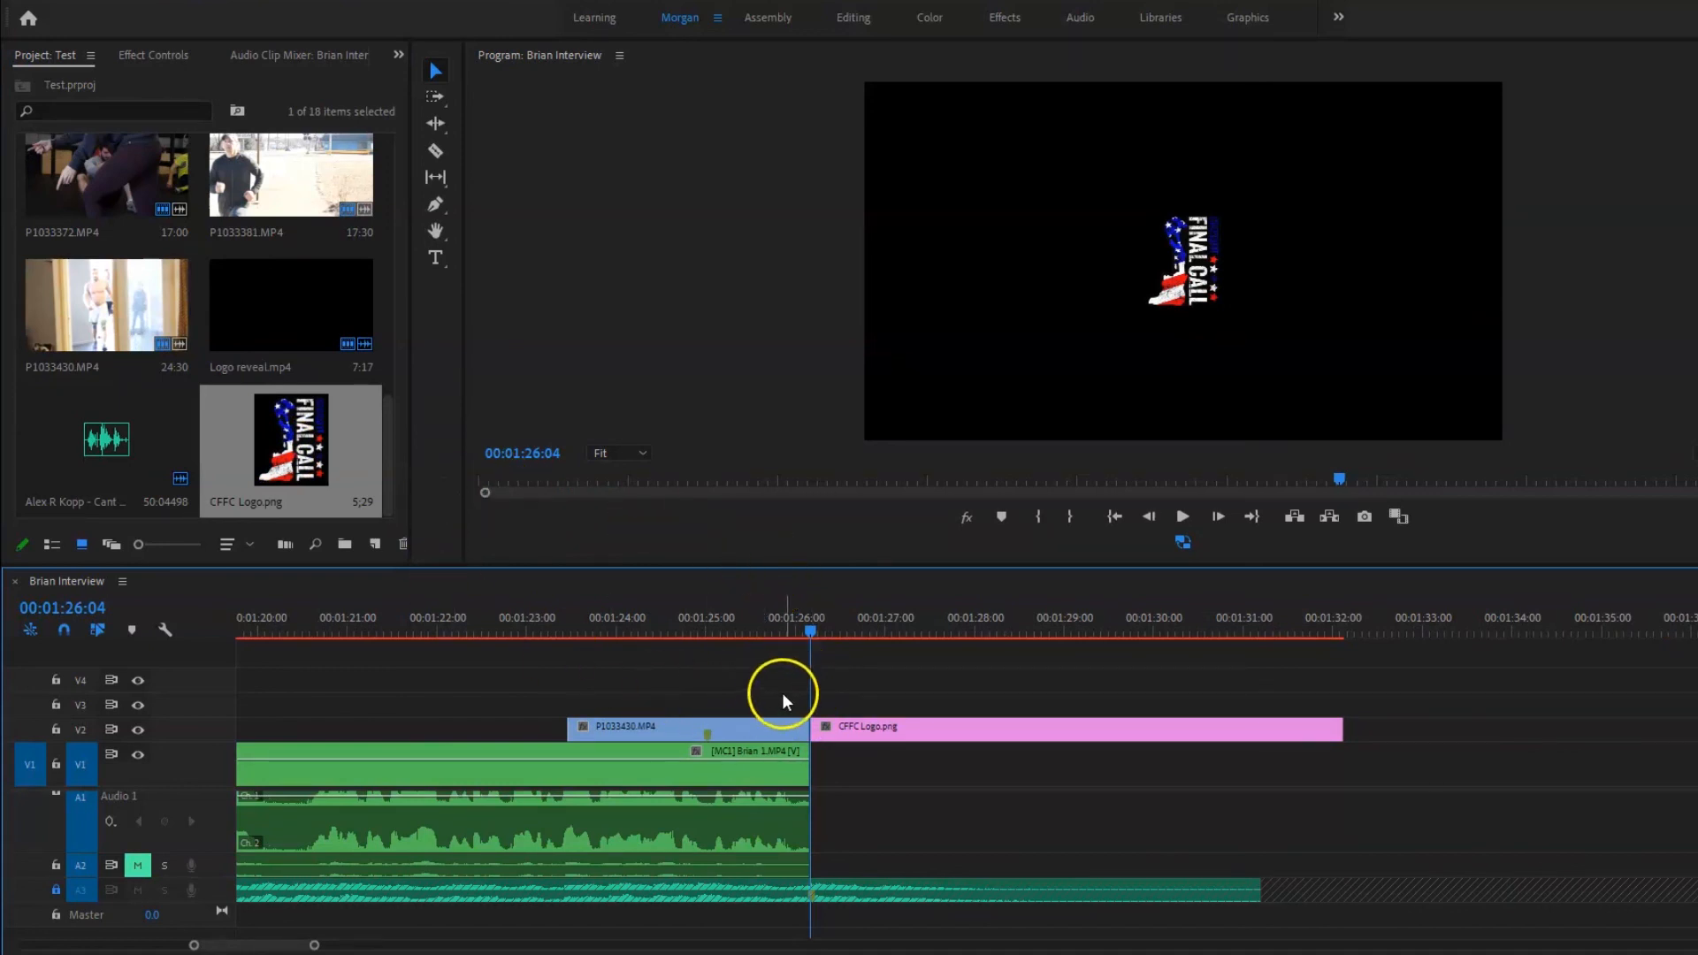
Play from 00:01:25:17 to check the cut from the last B-roll clip to the closing logo.
{"action": "left_click", "coordinate": [783, 619]}
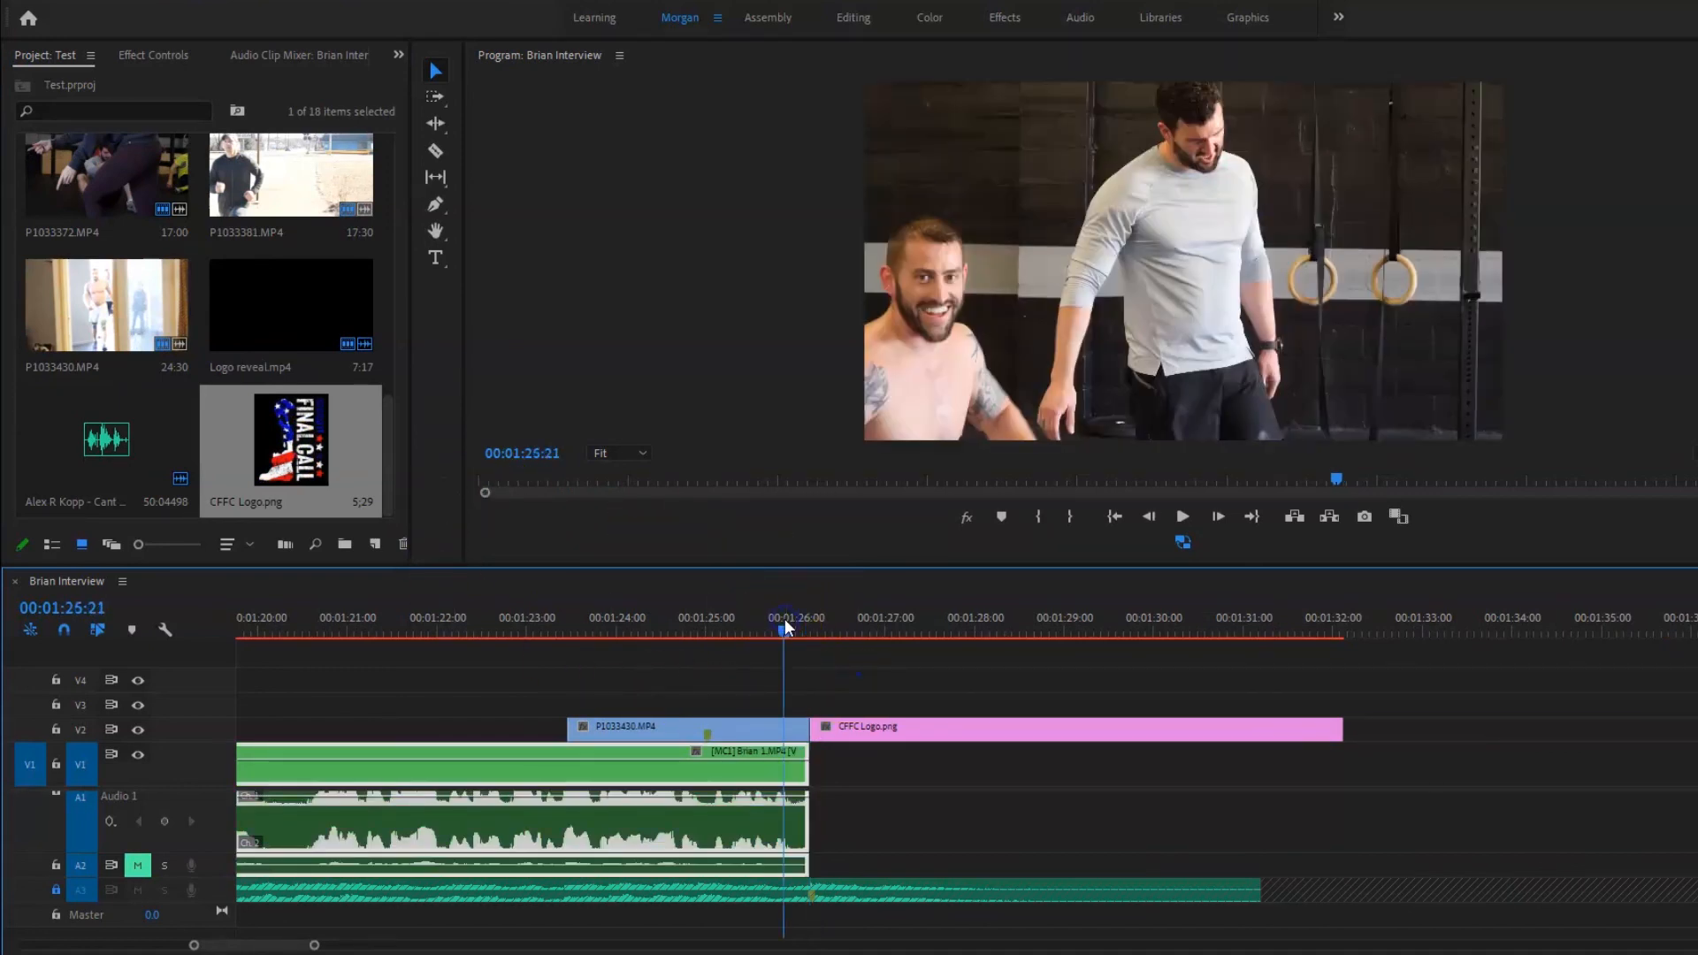
{"action": "left_click", "coordinate": [770, 618]}
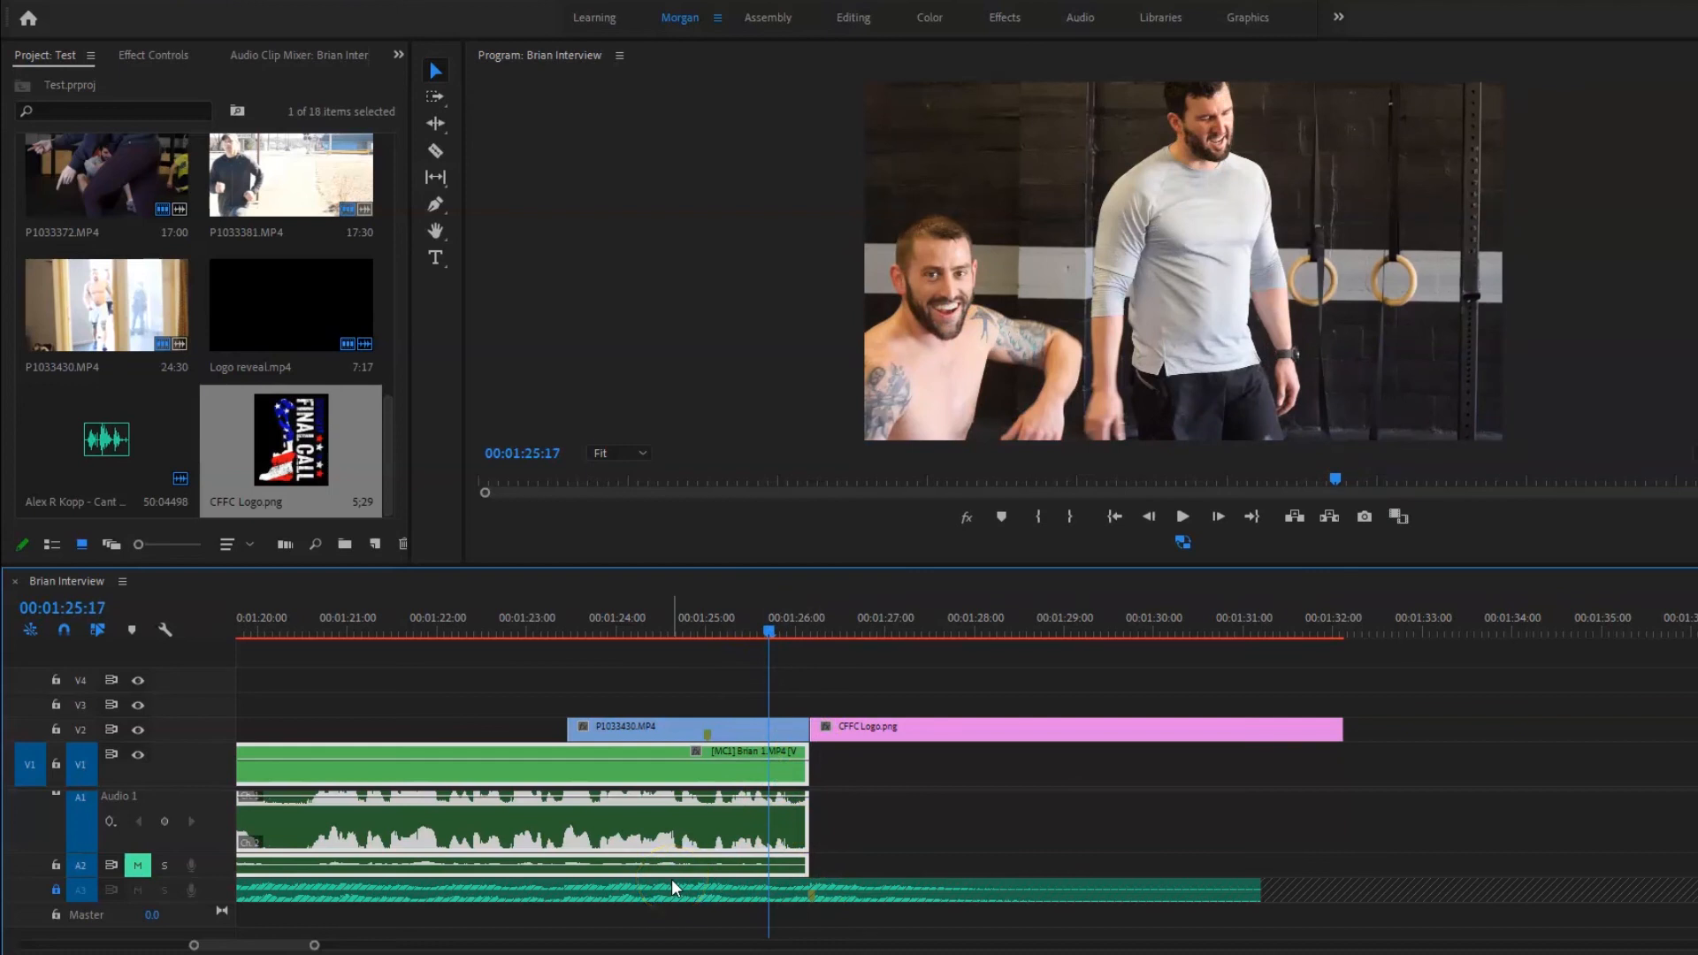
{"action": "key", "text": "space"}
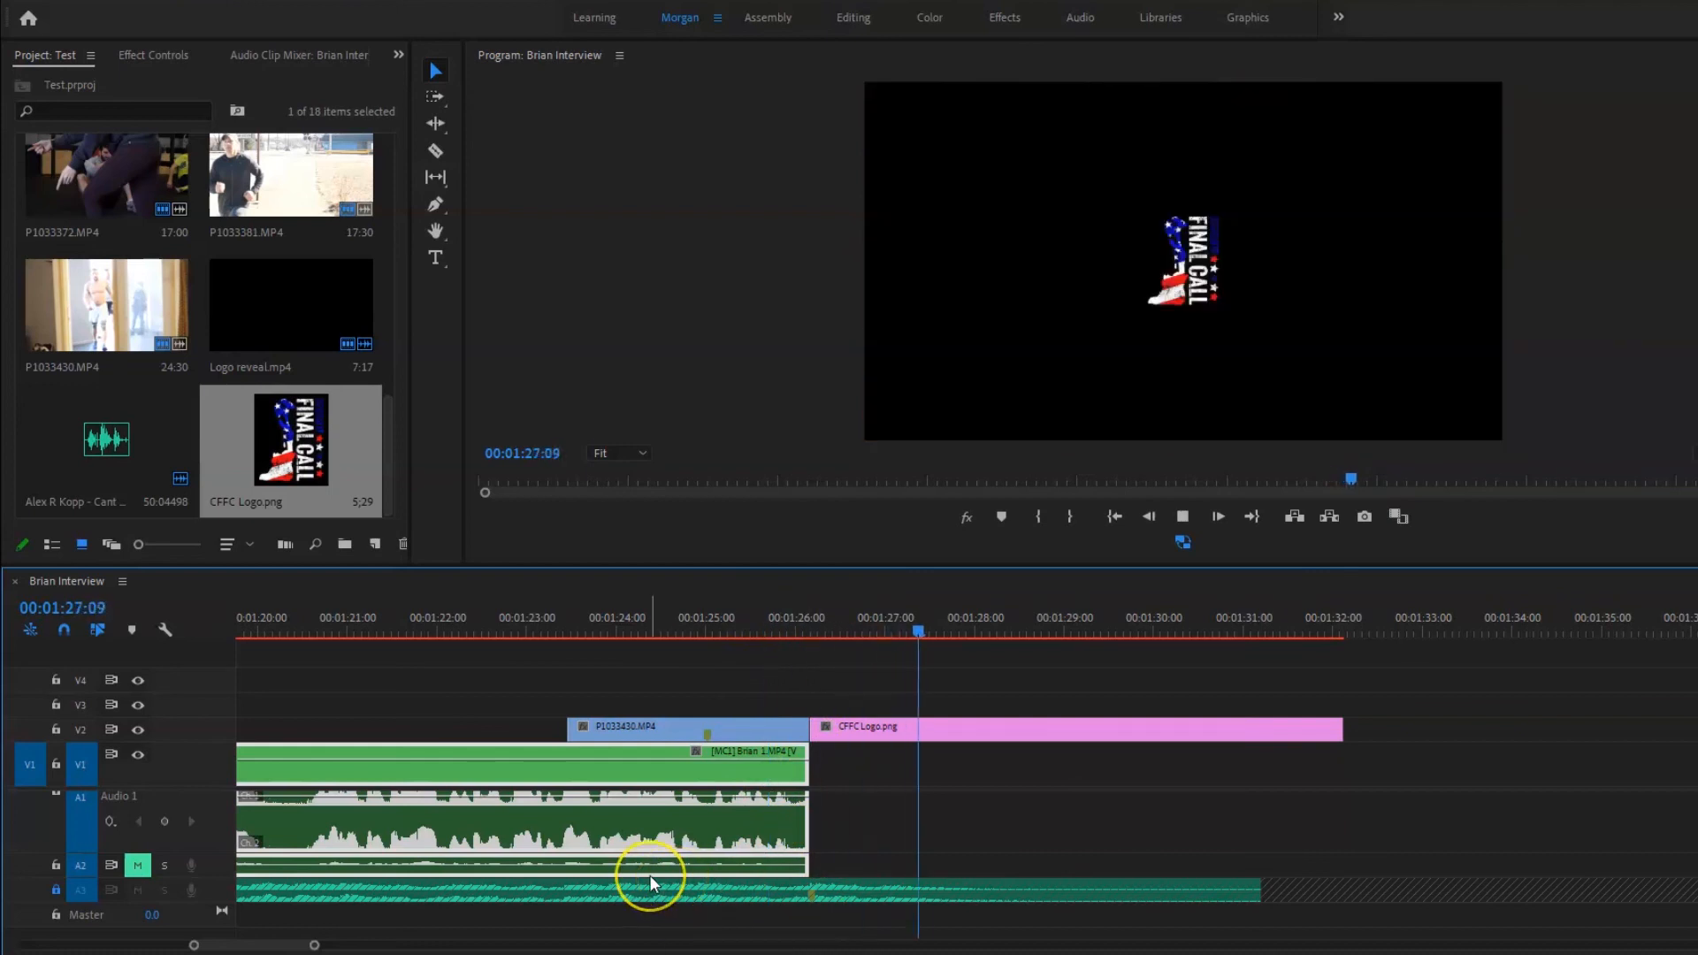
Stop playback, move the playhead to 00:01:26:21 over the closing CFFC Logo.png clip and show that clip's motion settings.
{"action": "key", "text": "space"}
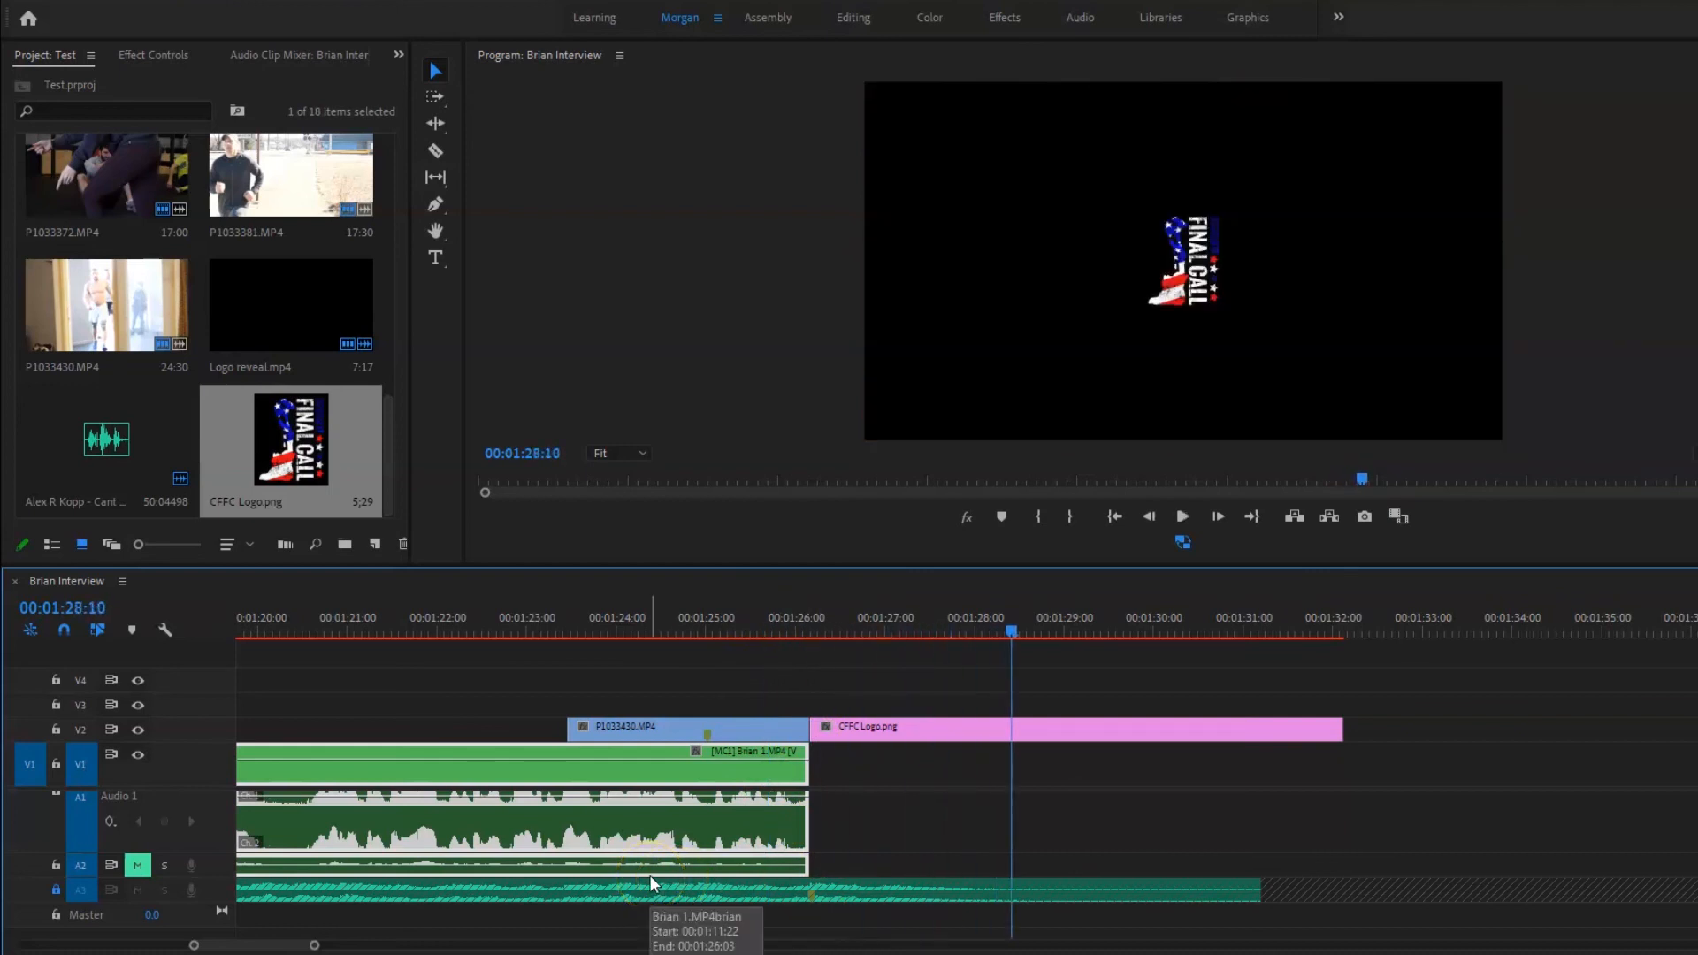
{"action": "left_click", "coordinate": [520, 834]}
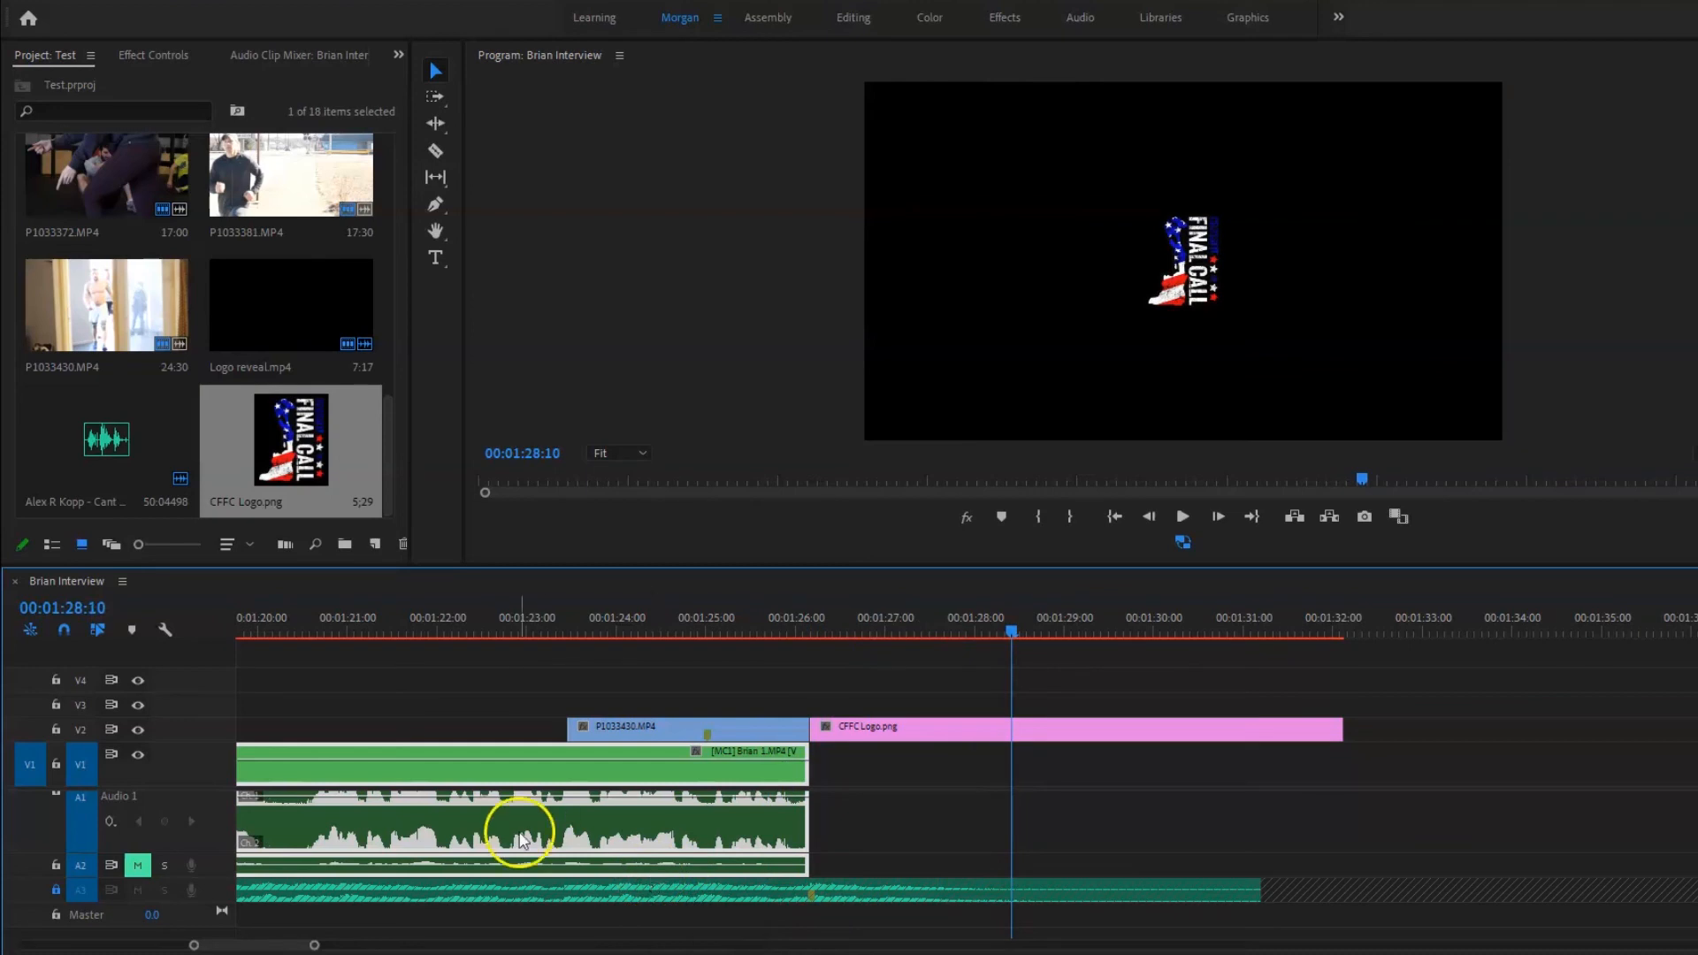
{"action": "scroll", "coordinate": [889, 805], "scroll_direction": "up", "scroll_amount": 1}
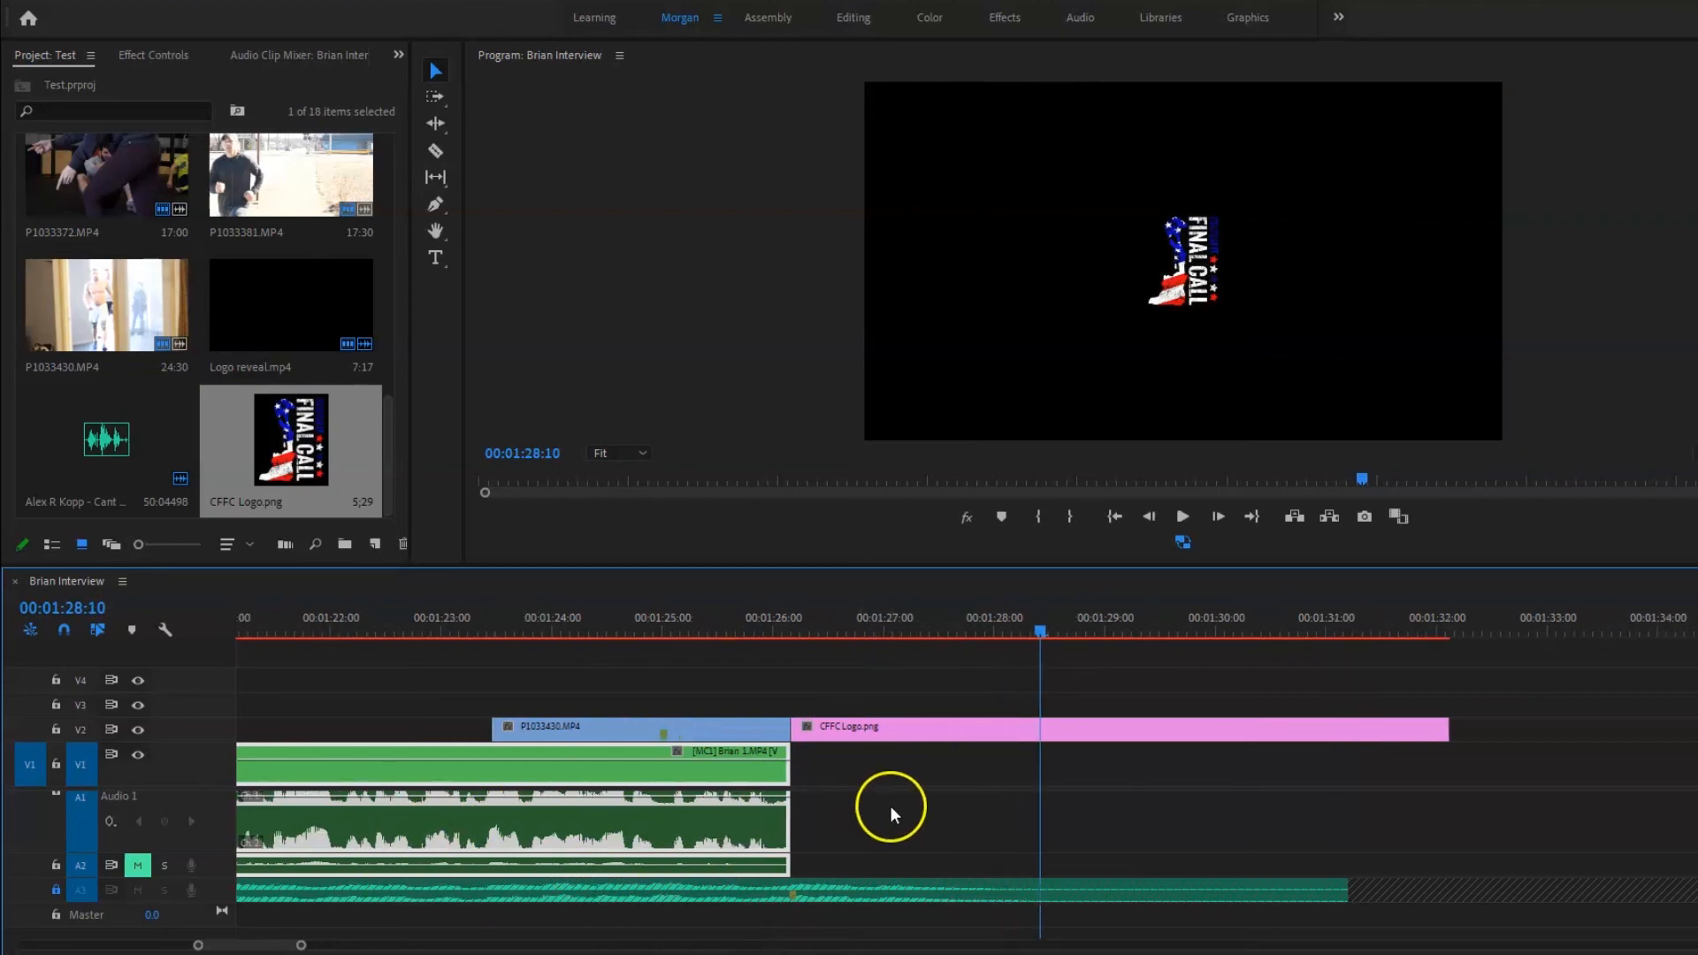
{"action": "scroll", "coordinate": [890, 805], "scroll_direction": "up", "scroll_amount": 1}
{"action": "left_click", "coordinate": [867, 607]}
{"action": "left_click", "coordinate": [895, 727]}
{"action": "left_click", "coordinate": [836, 727]}
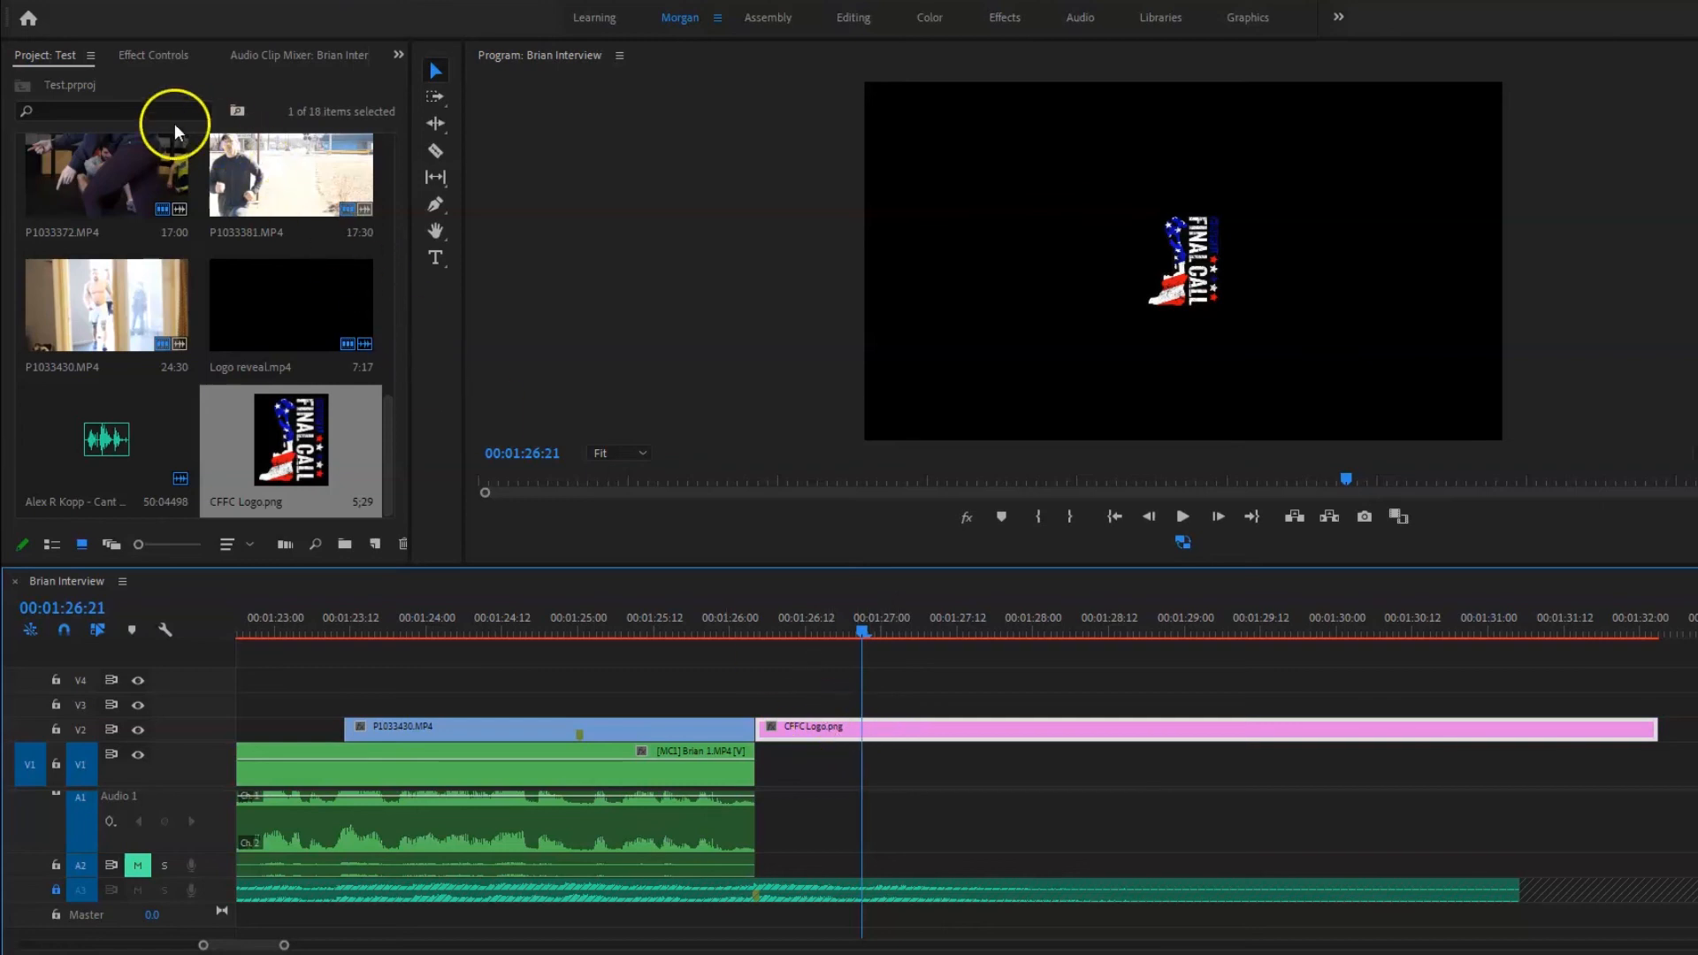
{"action": "left_click", "coordinate": [139, 55]}
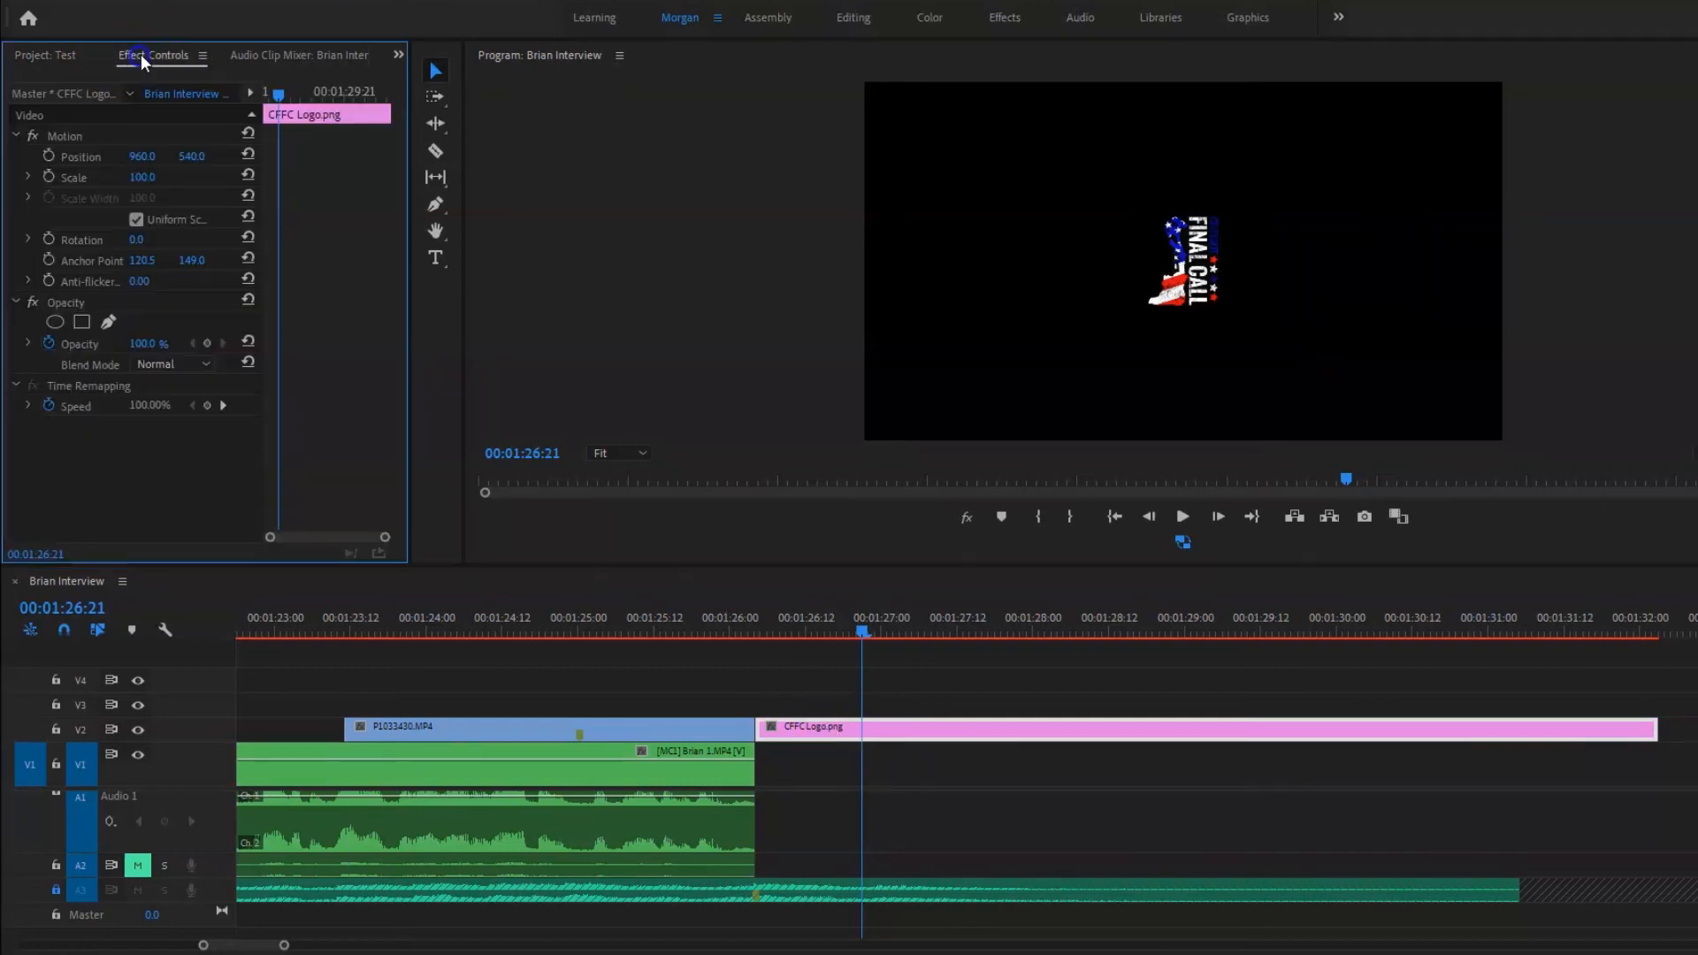
{"action": "left_click", "coordinate": [830, 814]}
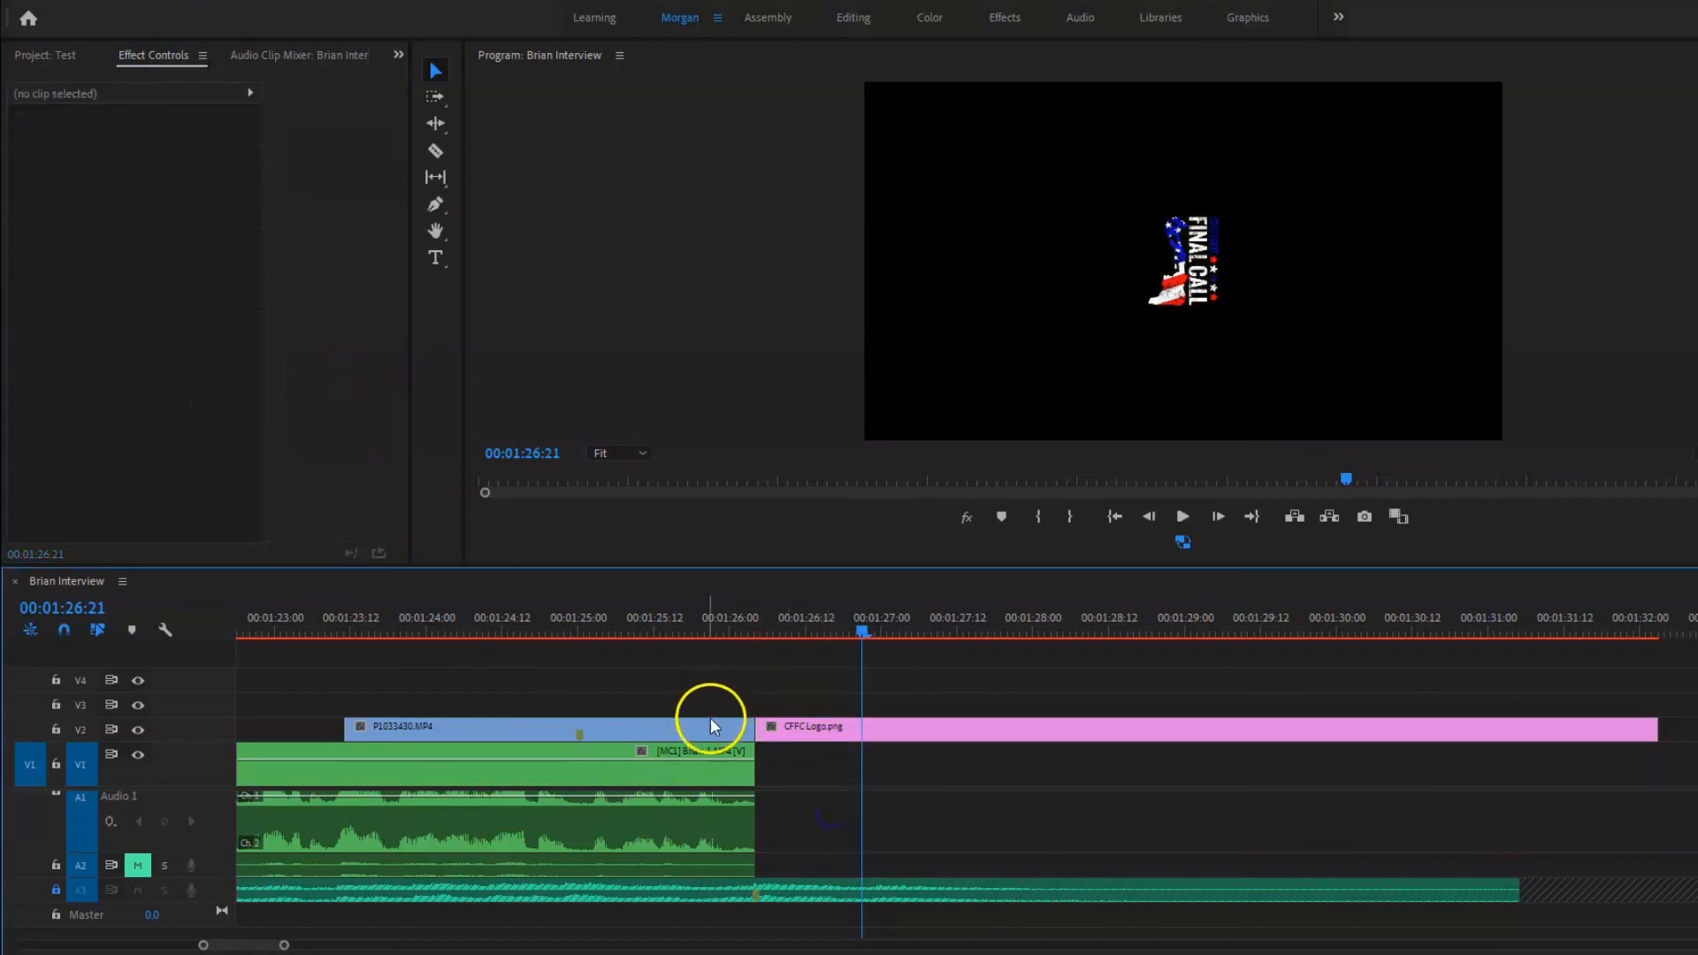
{"action": "left_click", "coordinate": [809, 728]}
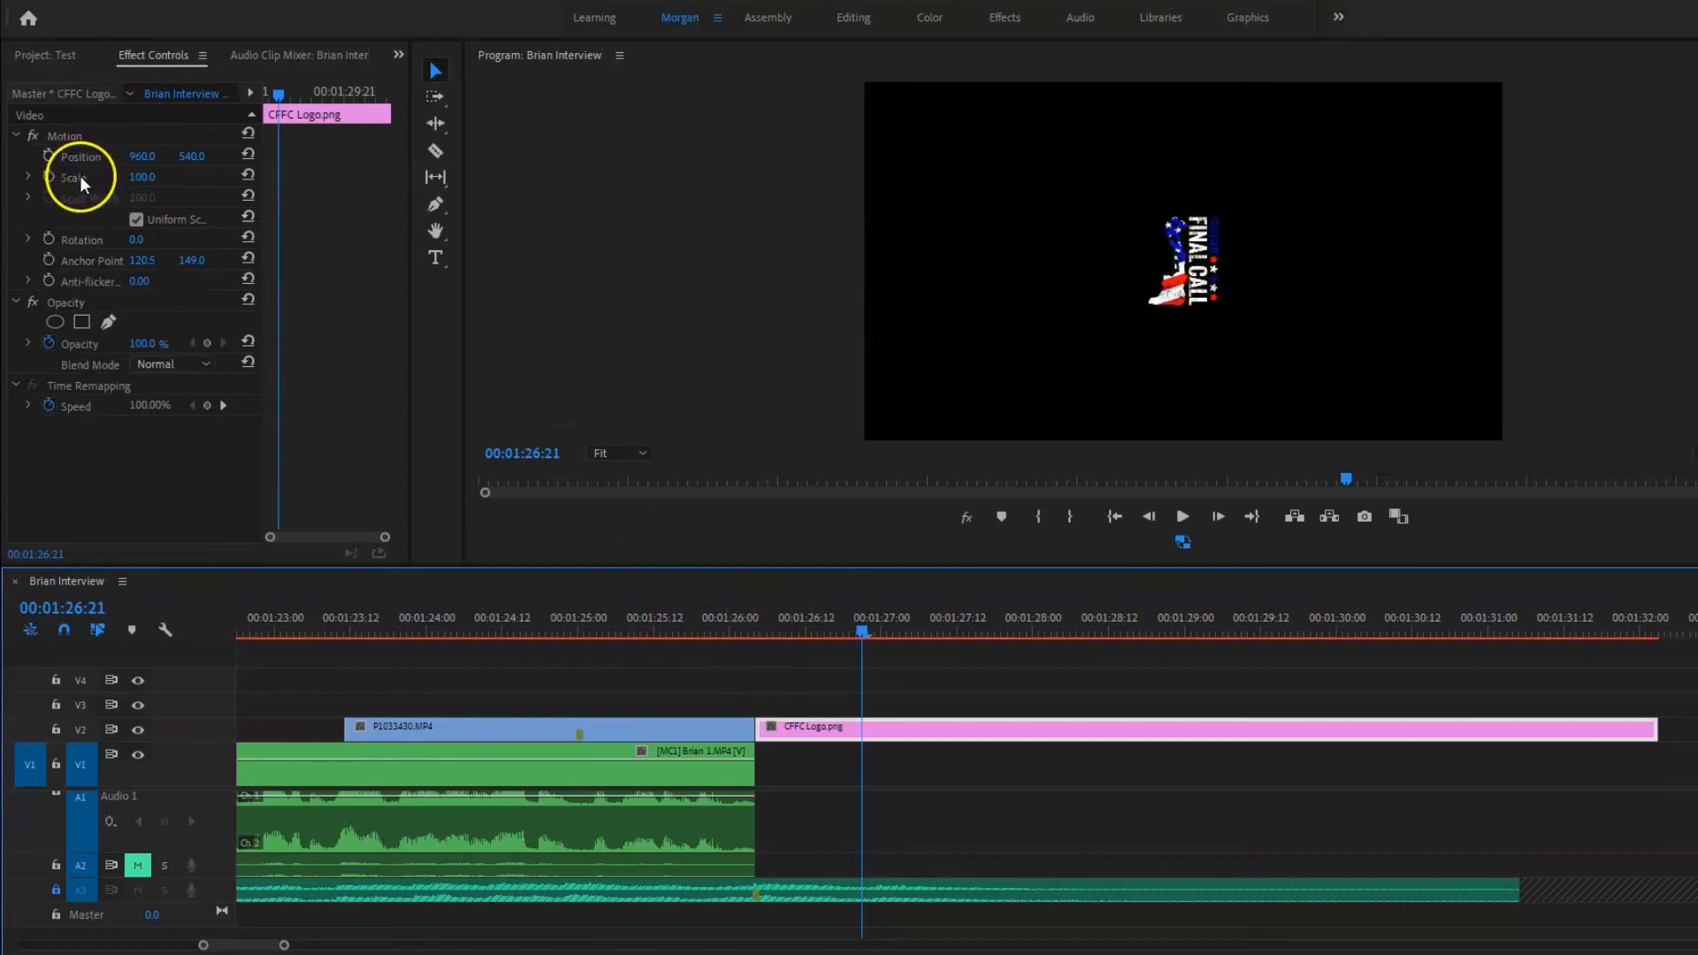
Enlarge the closing CFFC Logo.png clip to a scale of 176.
{"action": "mouse_move", "coordinate": [142, 178]}
{"action": "left_mouse_down"}
{"action": "mouse_move", "coordinate": [248, 176]}
{"action": "mouse_move", "coordinate": [158, 178]}
{"action": "left_mouse_up"}
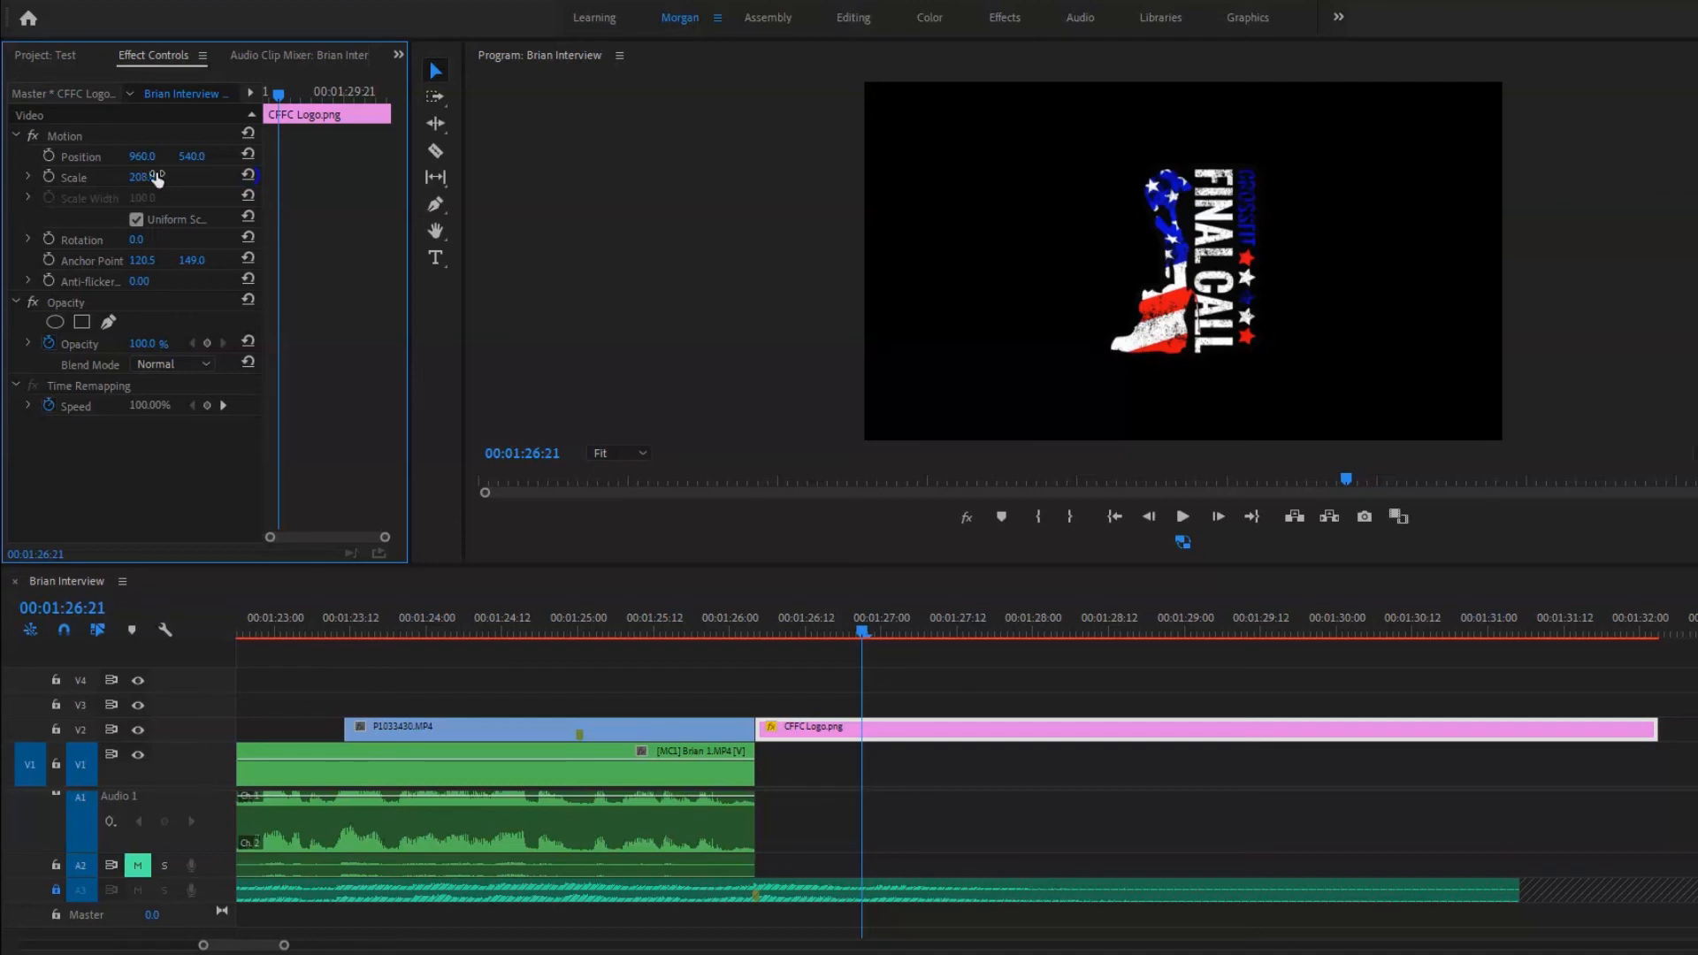
{"action": "left_click", "coordinate": [146, 180]}
{"action": "left_click", "coordinate": [138, 182]}
{"action": "left_click_drag", "start_coordinate": [138, 181], "coordinate": [855, 214]}
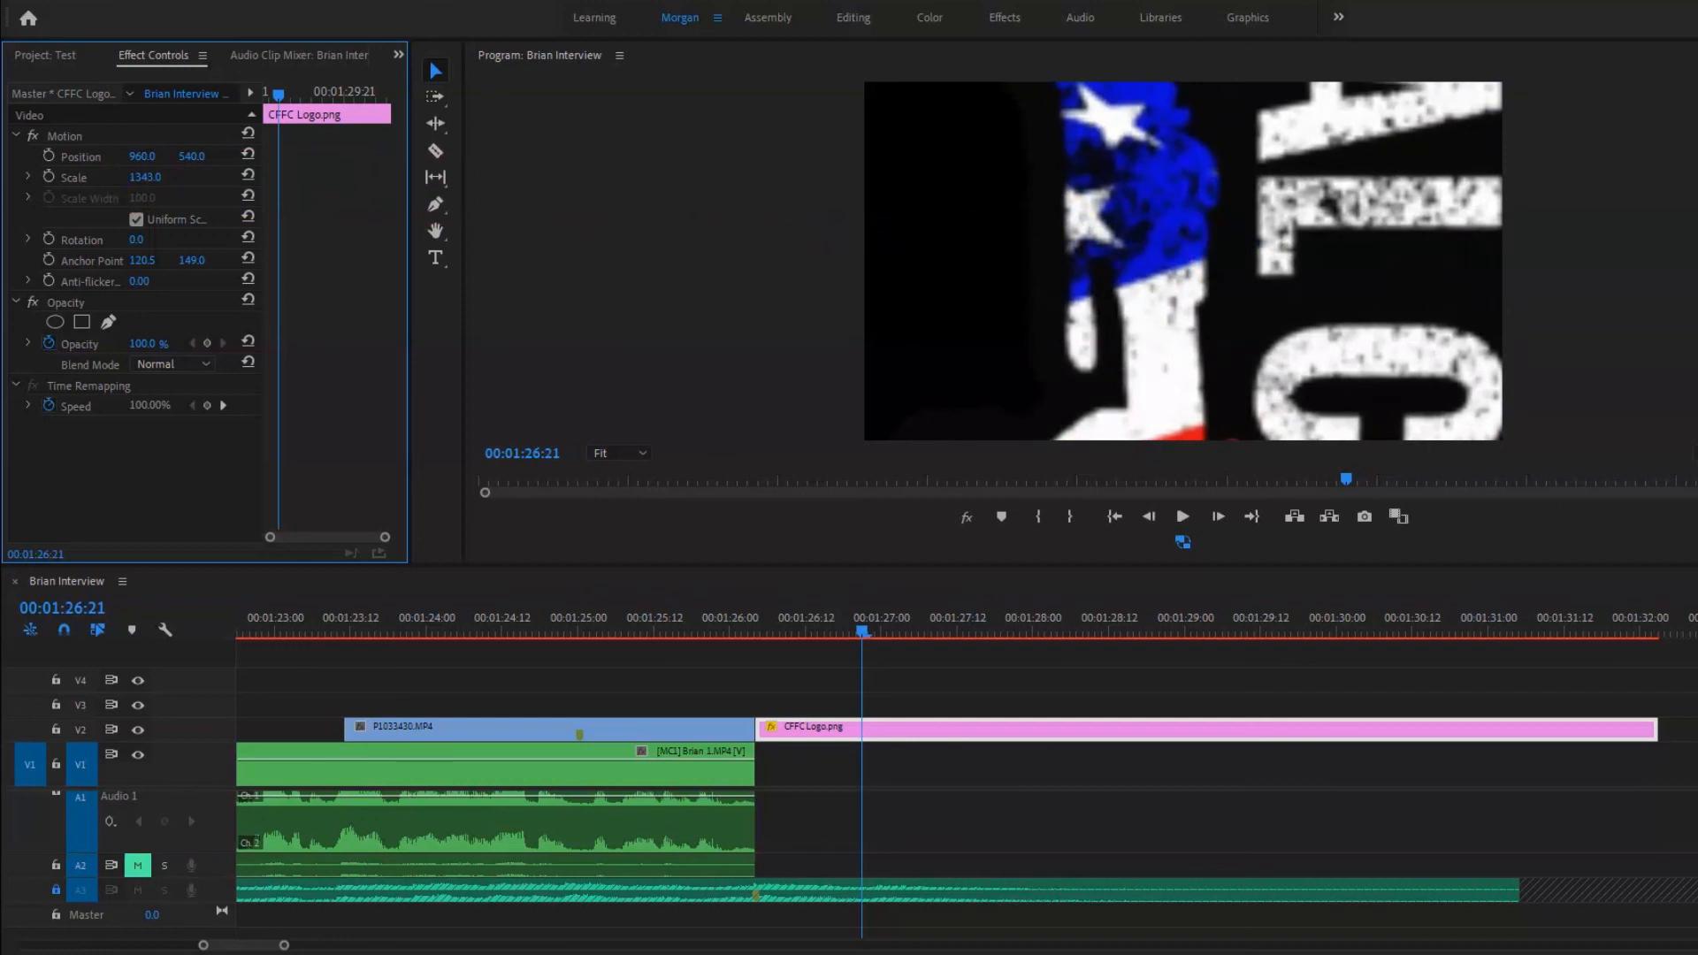
{"action": "left_click_drag", "start_coordinate": [1263, 254], "coordinate": [187, 221]}
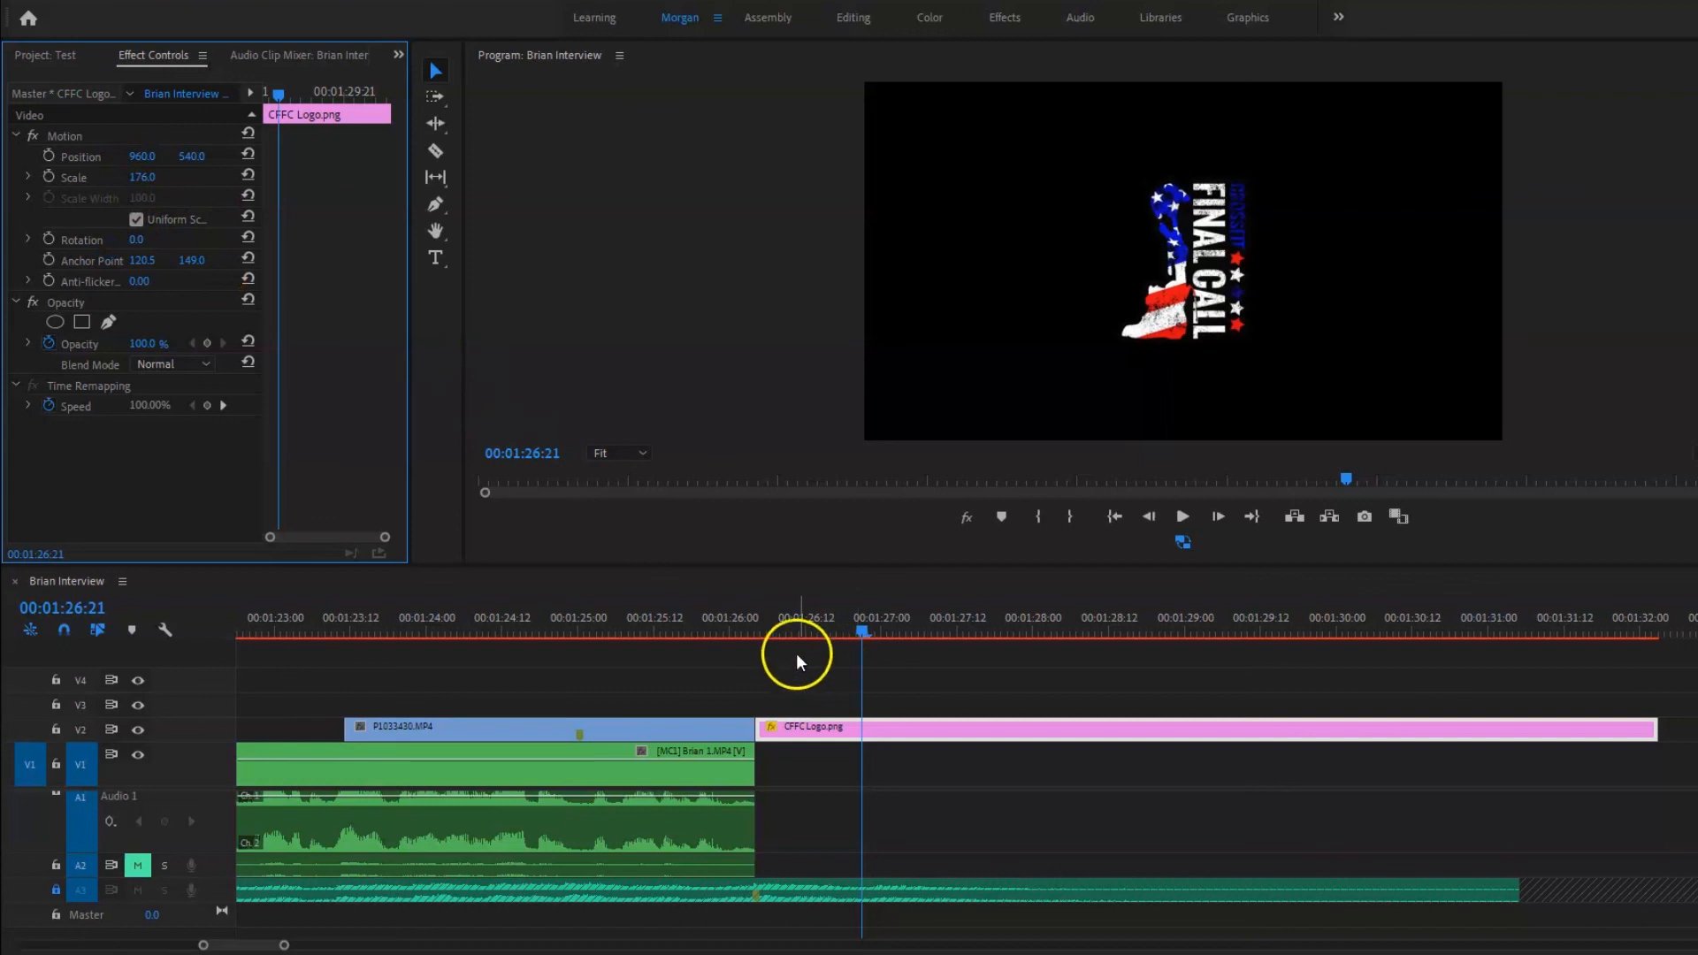
Play from shortly before the closing logo to 00:01:29:15 to decide where the logo and music should stop.
{"action": "left_click", "coordinate": [694, 626]}
{"action": "key", "text": "space"}
{"action": "key", "text": "minus"}
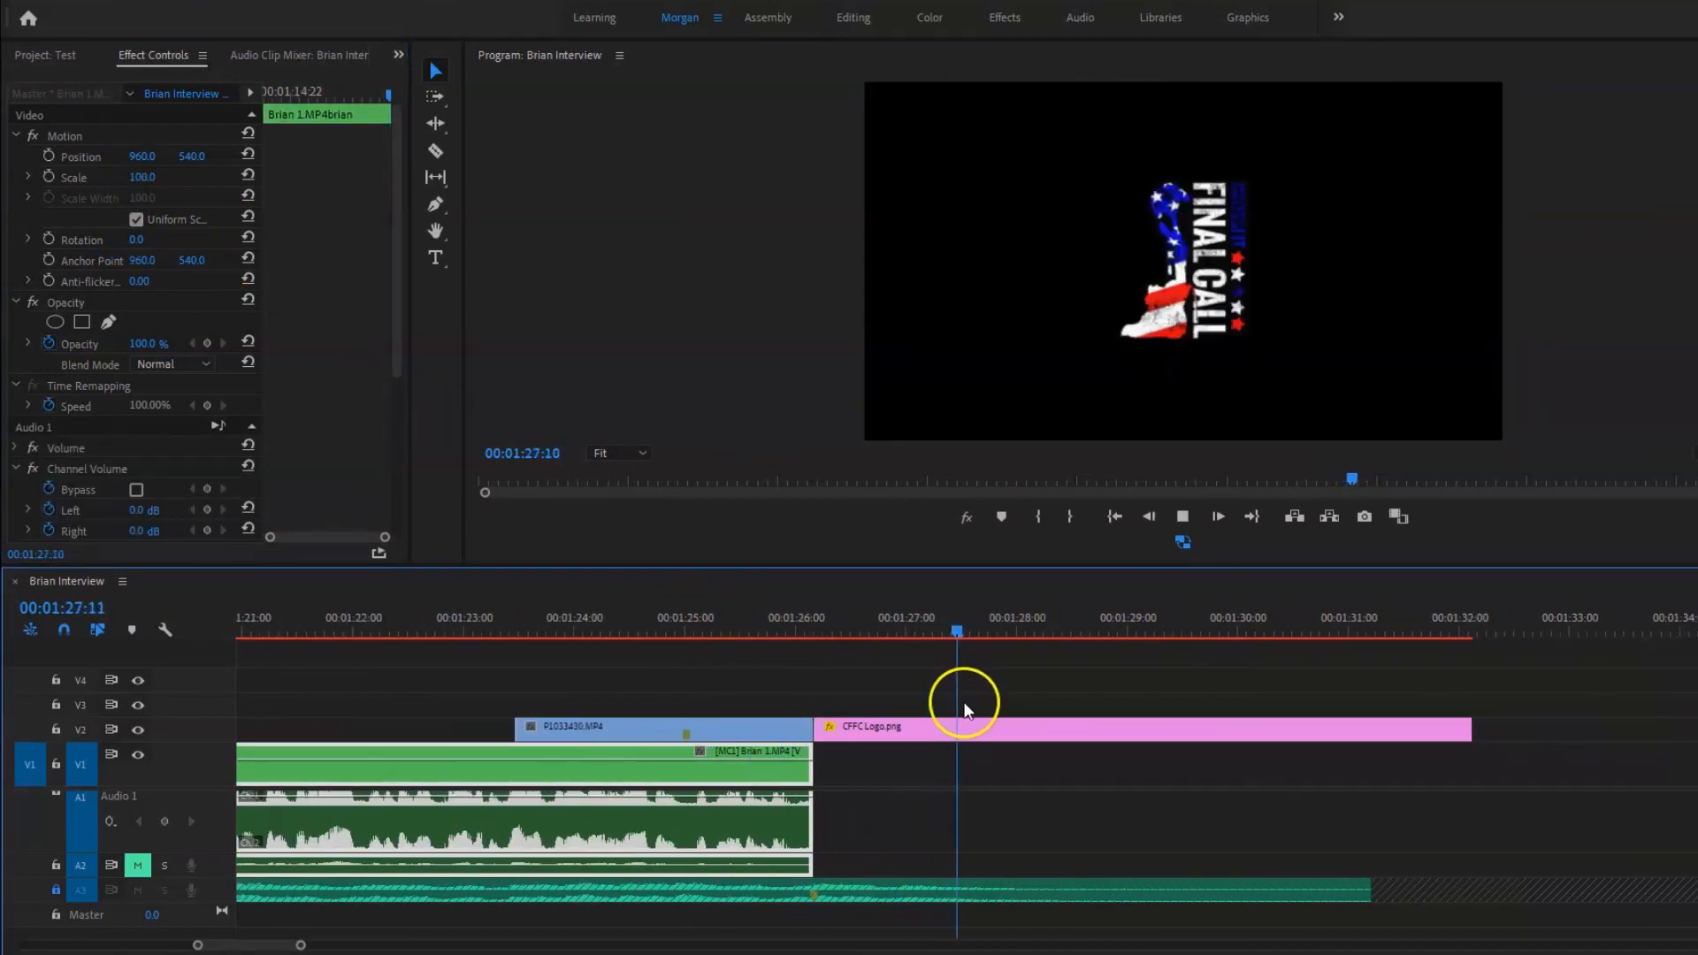
{"action": "key", "text": "minus"}
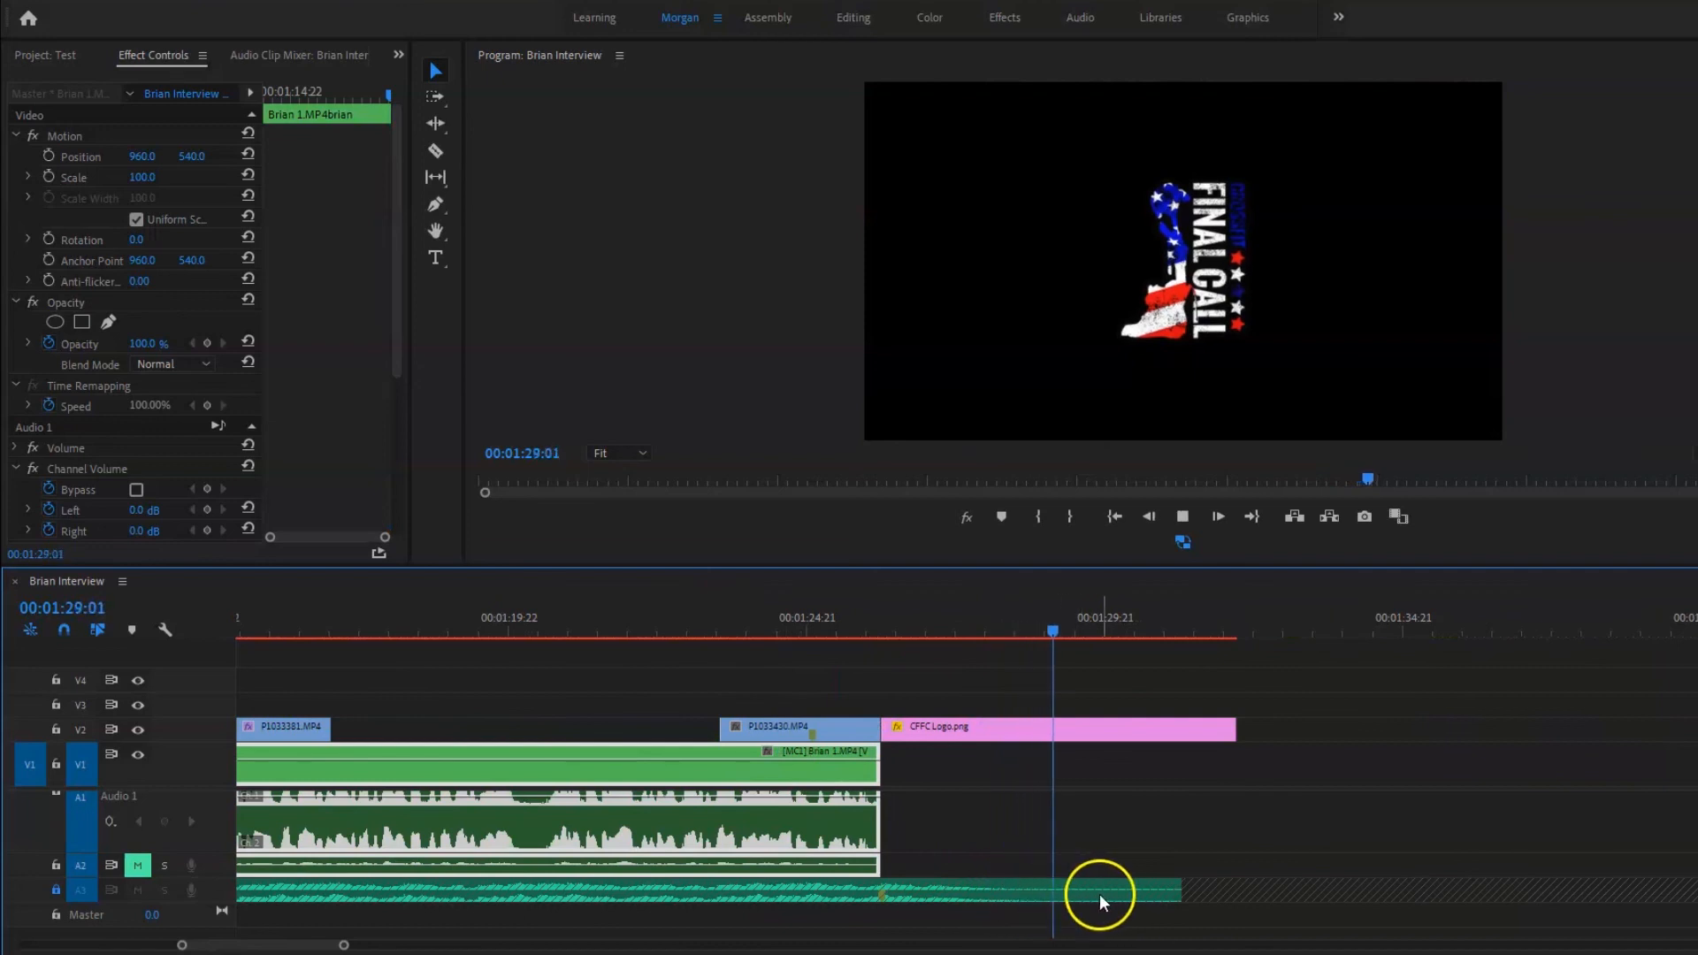
{"action": "key", "text": "space"}
Cut the closing logo on V2 and the music on unlocked A3 at 00:01:29:15, and delete the pieces after the cut.
{"action": "left_click", "coordinate": [1130, 724]}
{"action": "key", "text": "ctrl+k"}
{"action": "left_click", "coordinate": [1142, 842]}
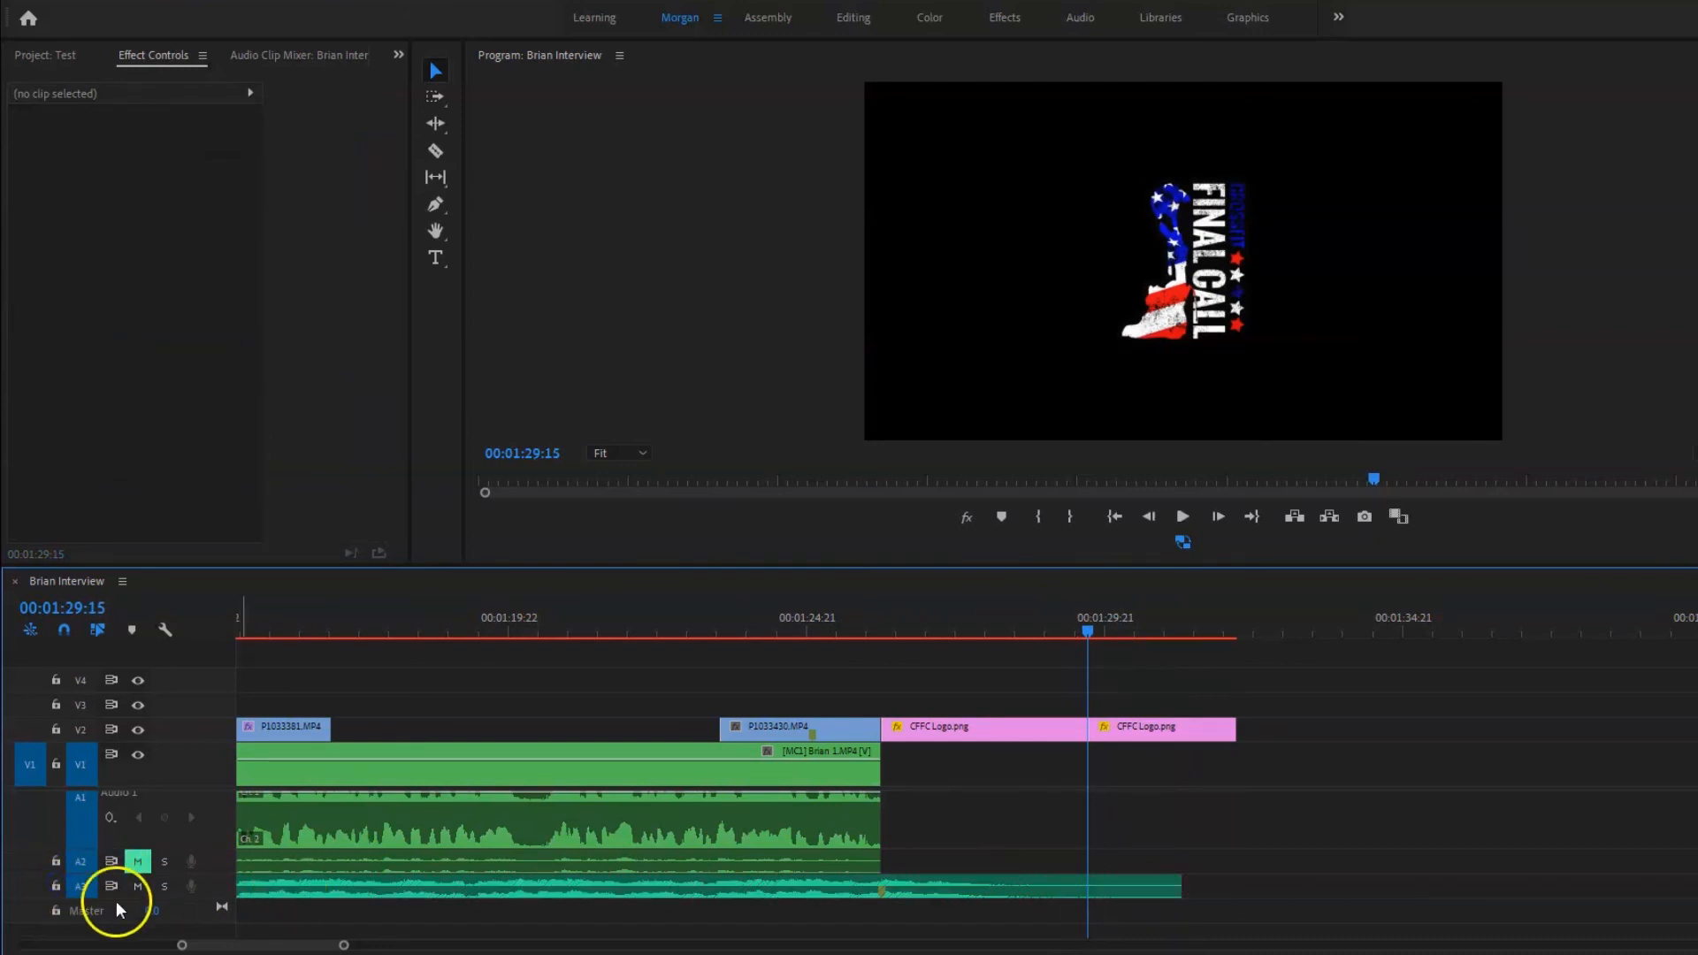
{"action": "left_click", "coordinate": [55, 886]}
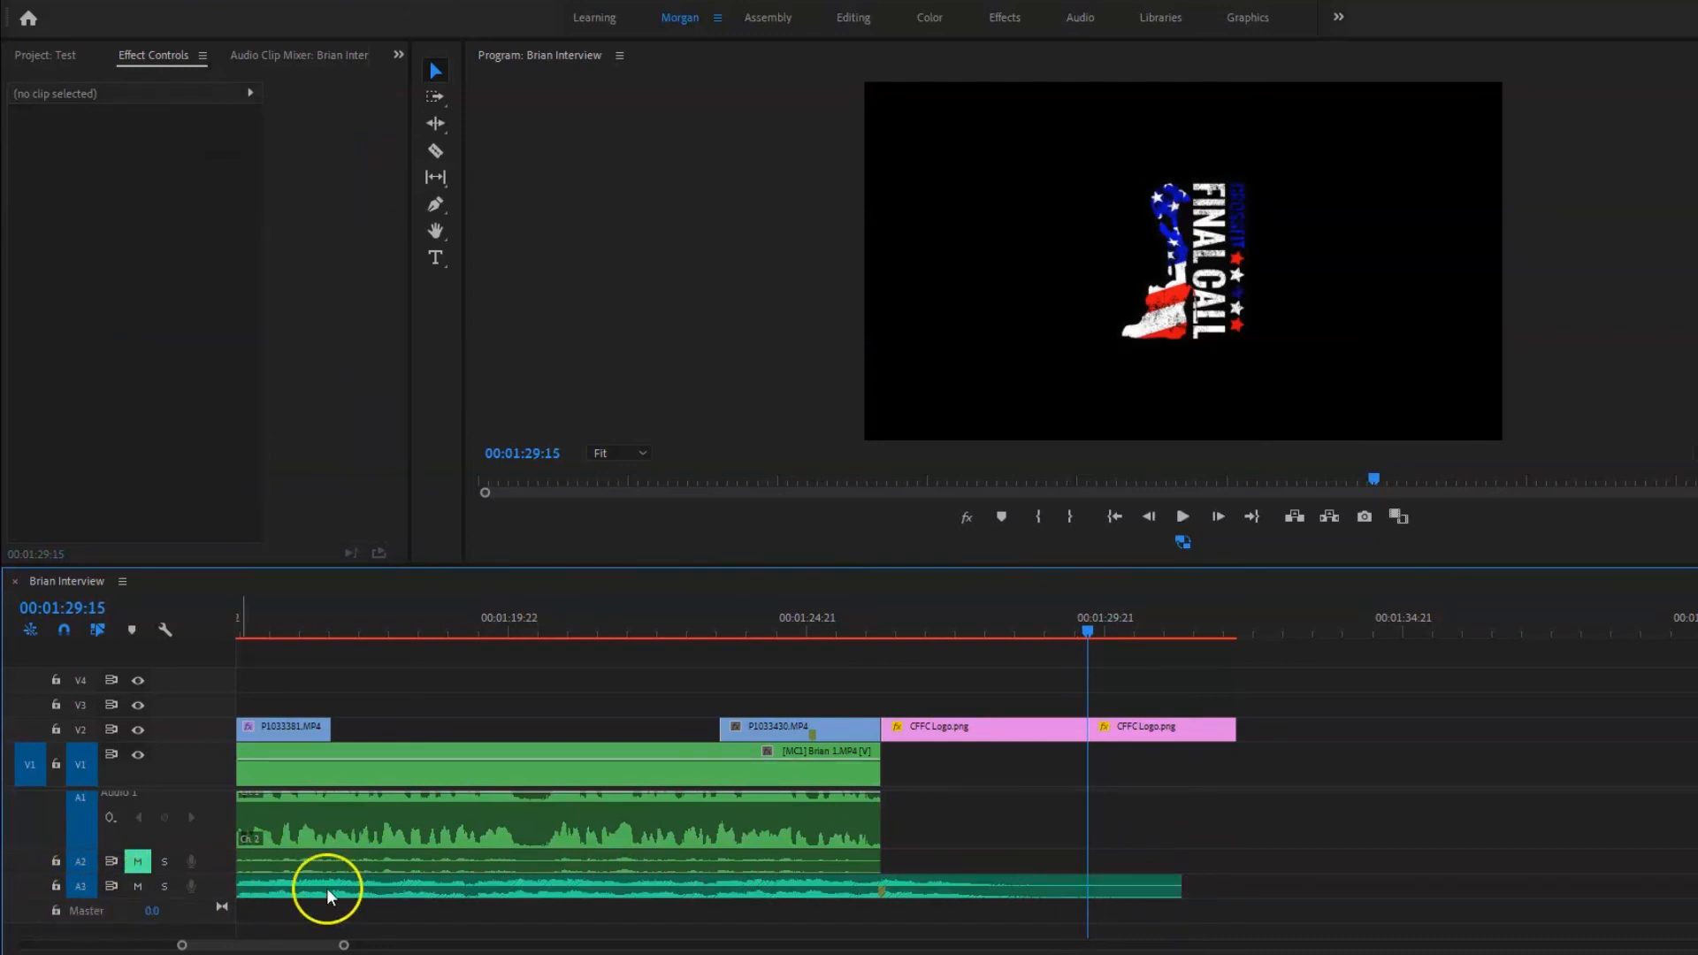
{"action": "left_click", "coordinate": [1087, 891]}
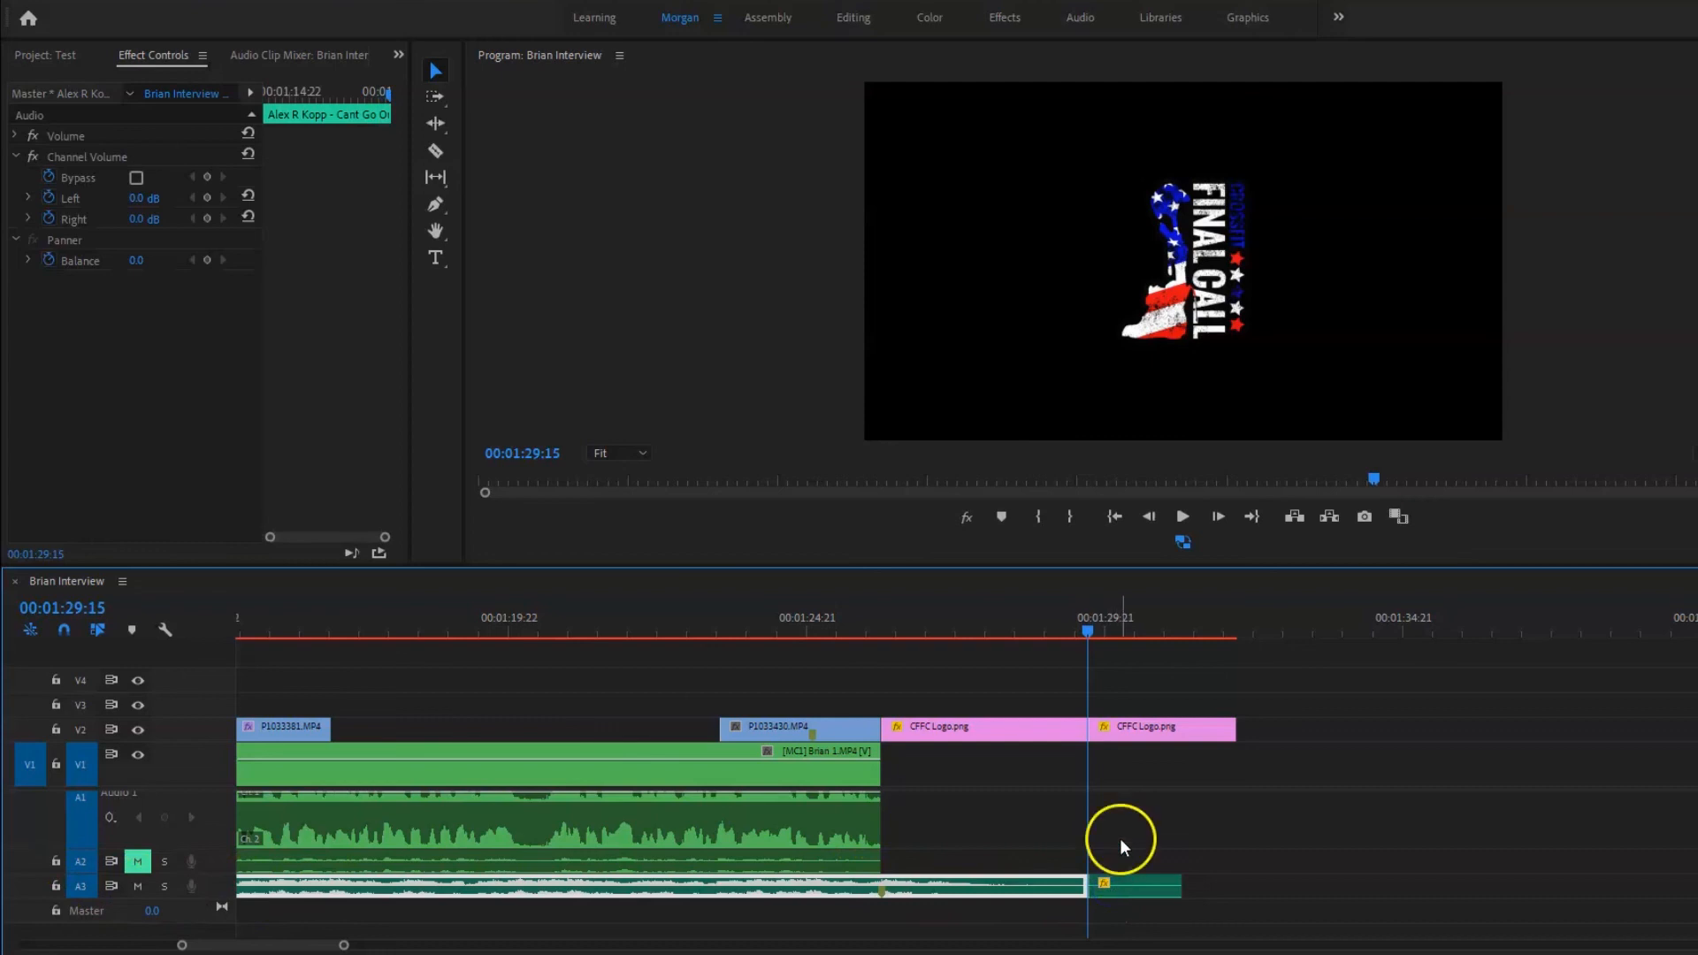
{"action": "left_click_drag", "start_coordinate": [1124, 805], "coordinate": [1150, 898]}
{"action": "key", "text": "Delete"}
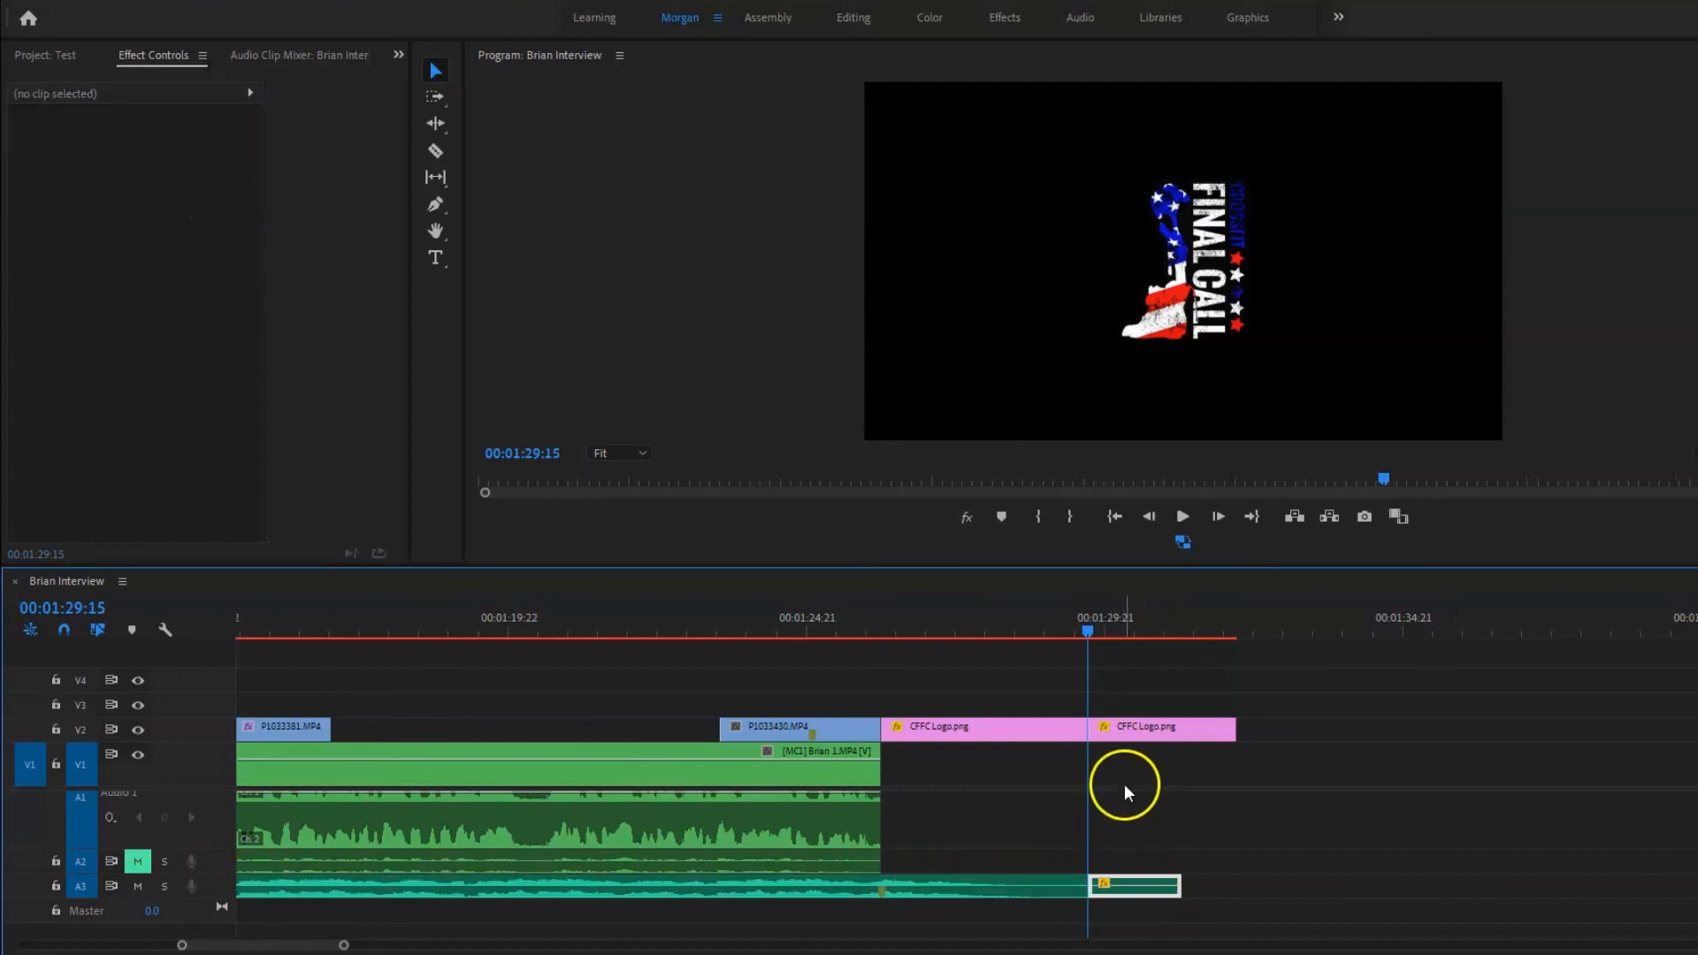
{"action": "left_click", "coordinate": [1166, 732]}
{"action": "key", "text": "Delete"}
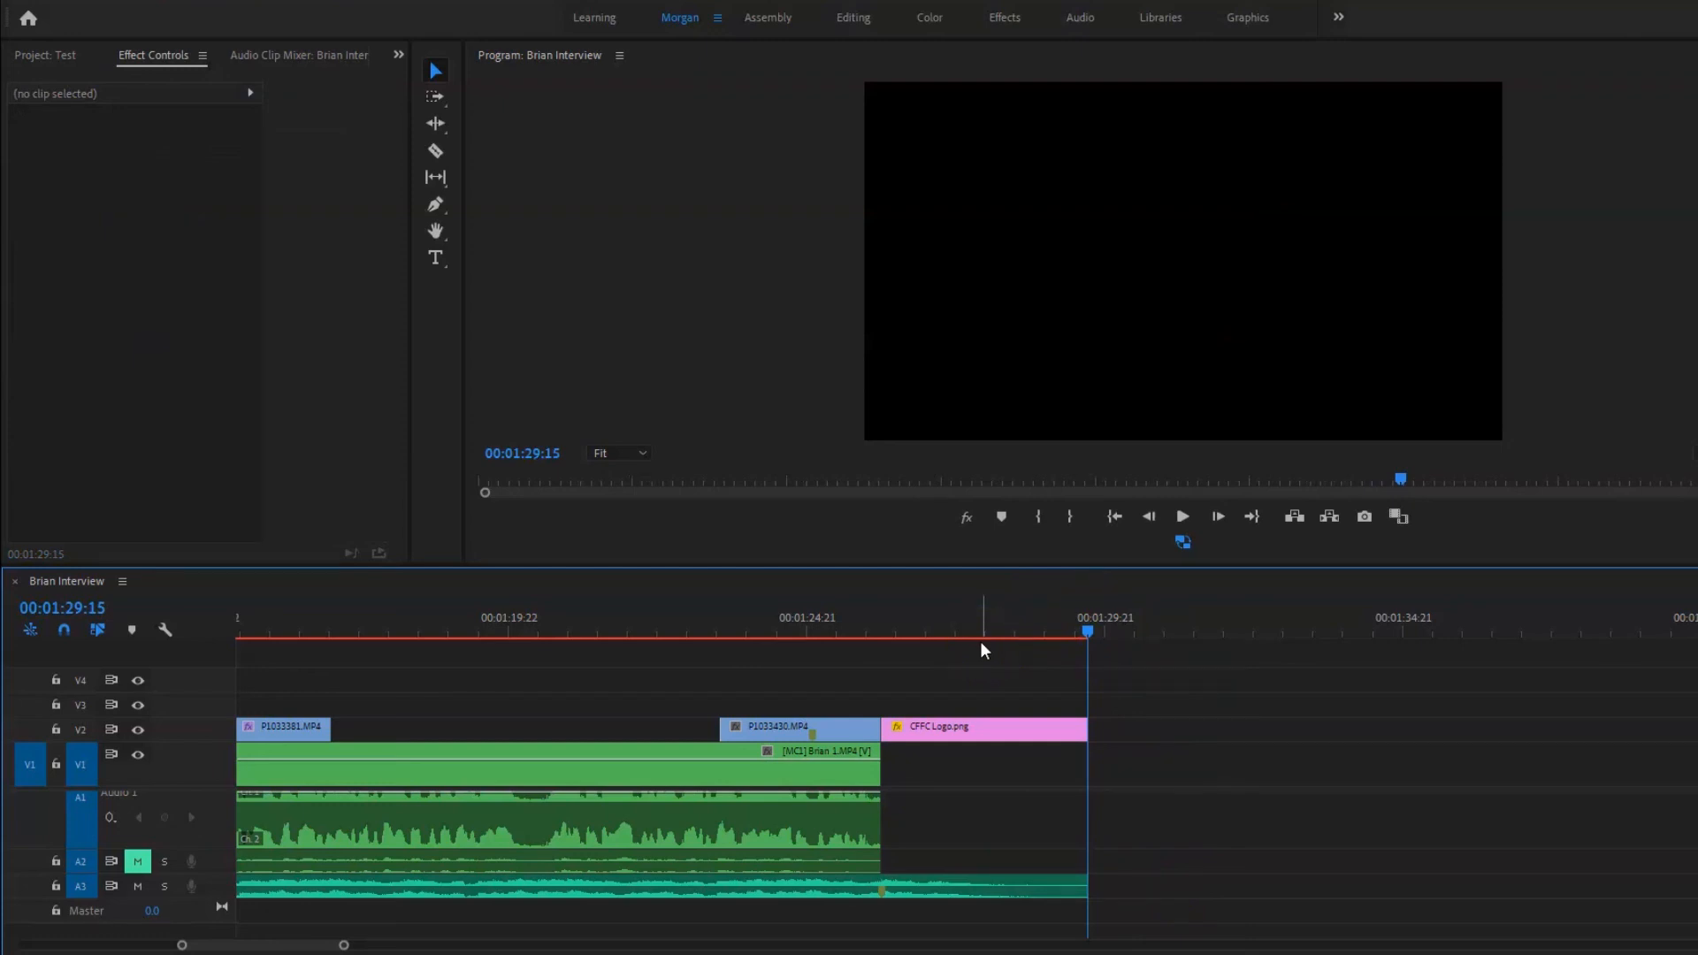
Mark the sequence's Out point at 00:01:29:15, at the end of the closing logo and music.
{"action": "key", "text": "Left"}
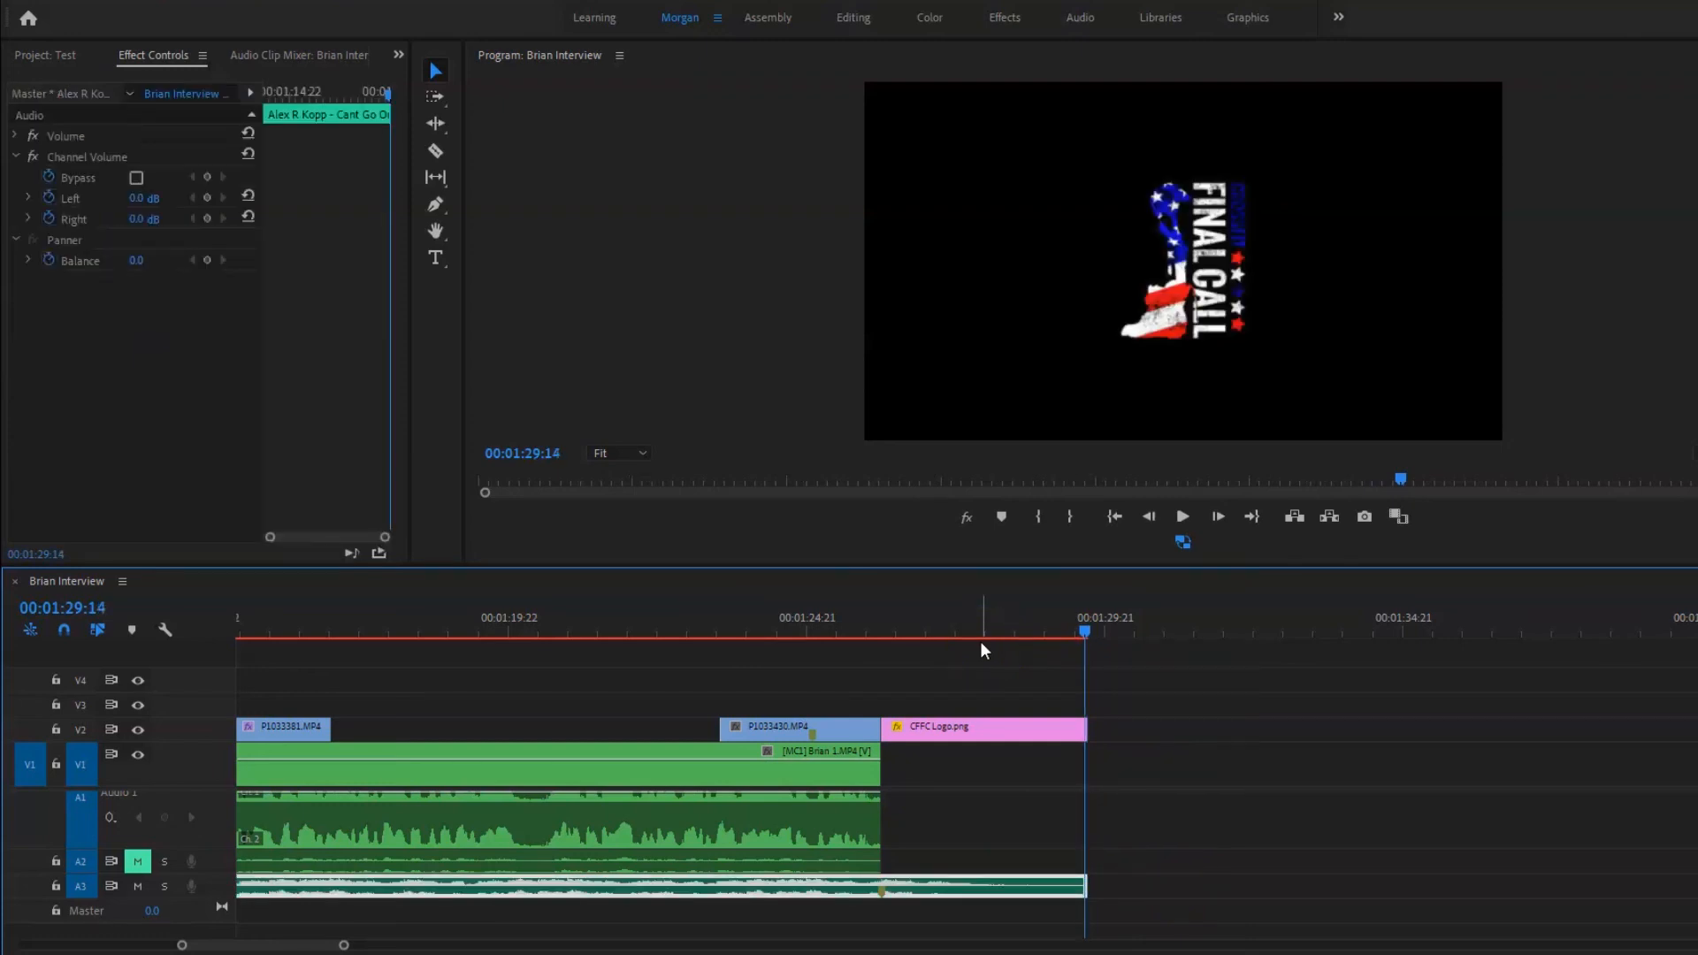
{"action": "key", "text": "Right"}
{"action": "key", "text": "o"}
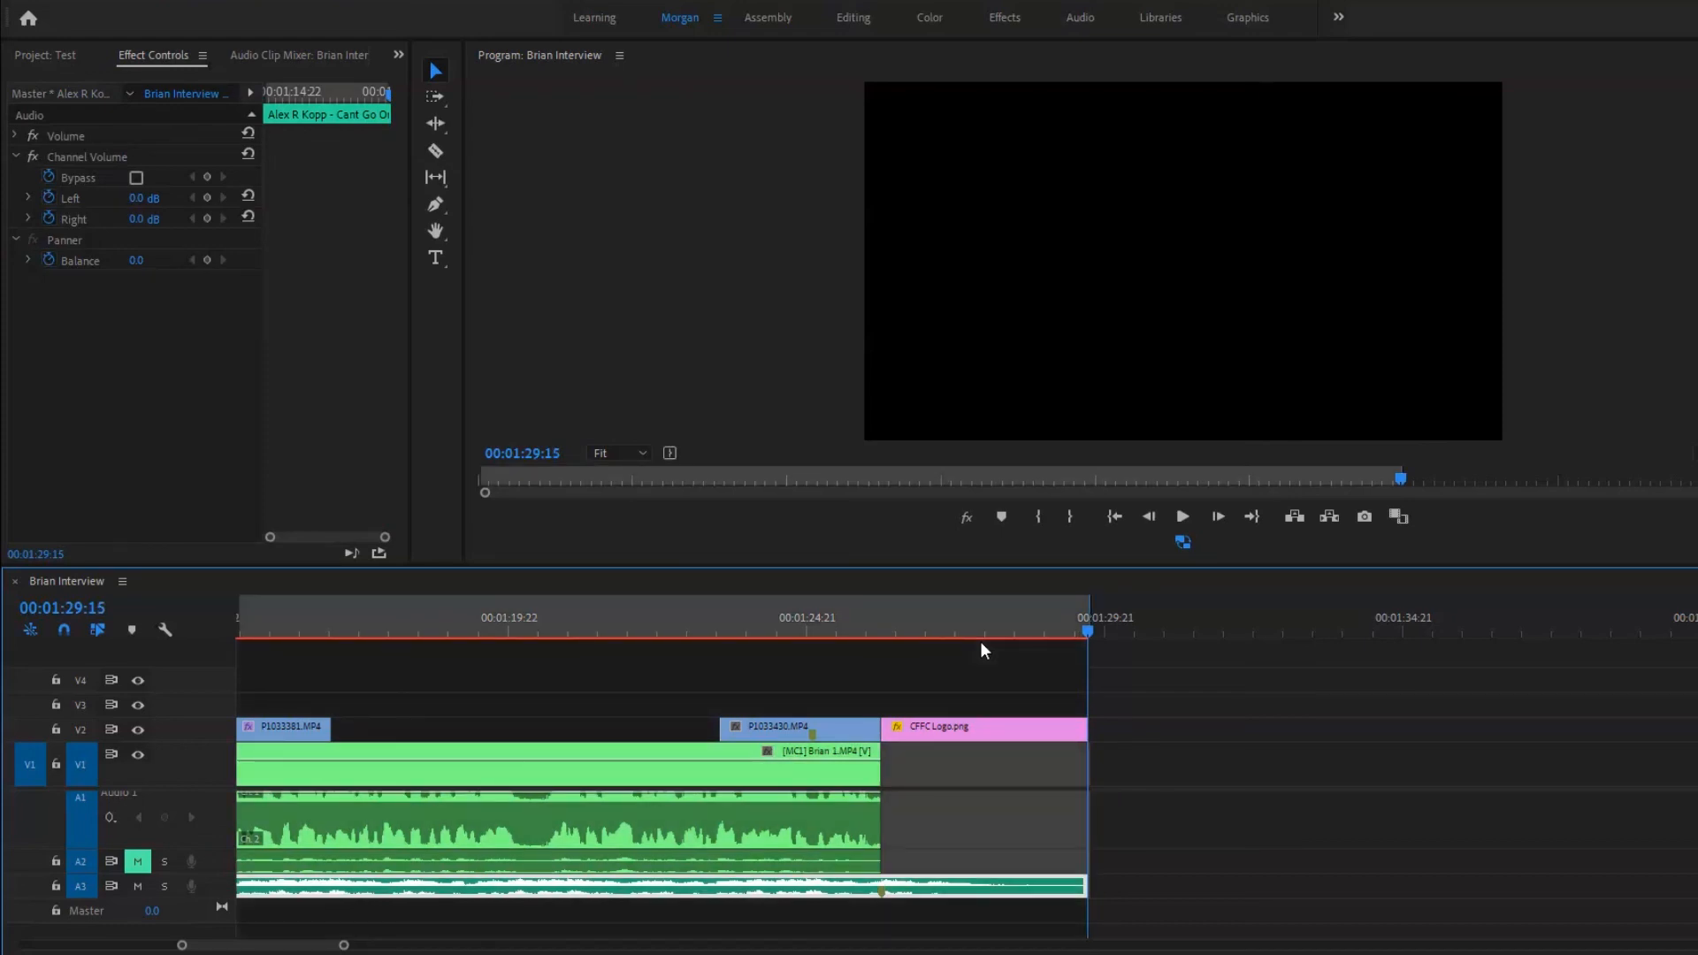
{"action": "key", "text": "Left"}
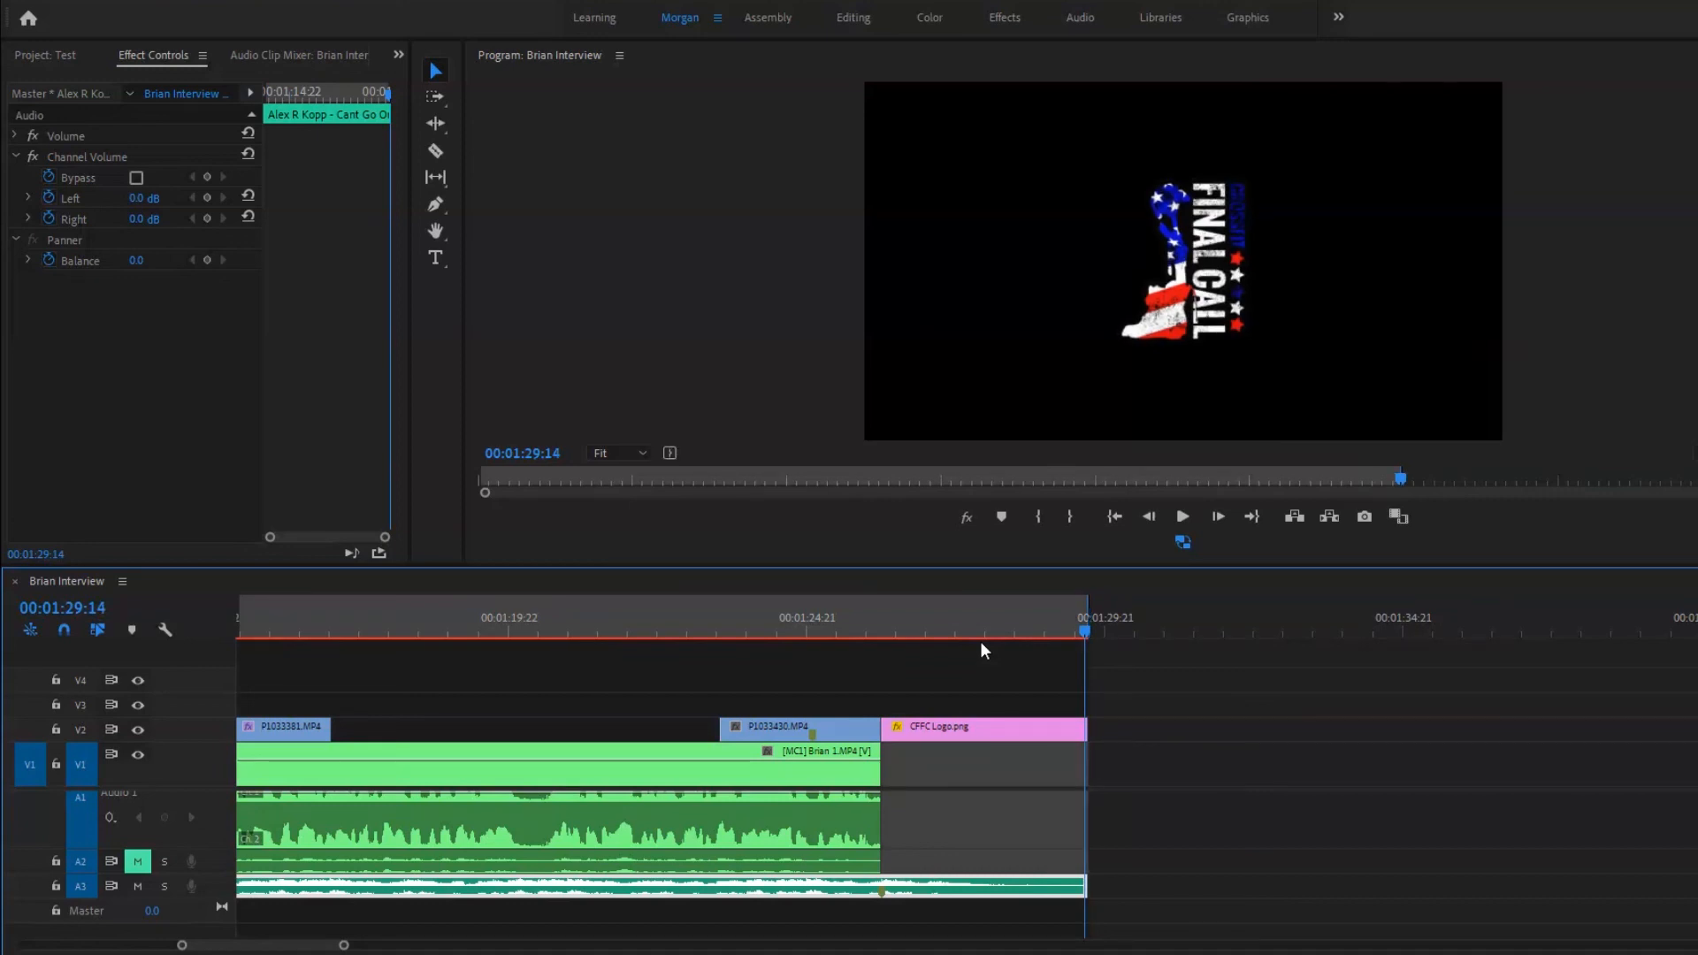
Examine the full timeline, comparing the marked In-to-Out range with the leftover clips lying beyond the closing logo.
{"action": "left_click", "coordinate": [1269, 704]}
{"action": "scroll", "coordinate": [1191, 790], "scroll_direction": "down", "scroll_amount": 2}
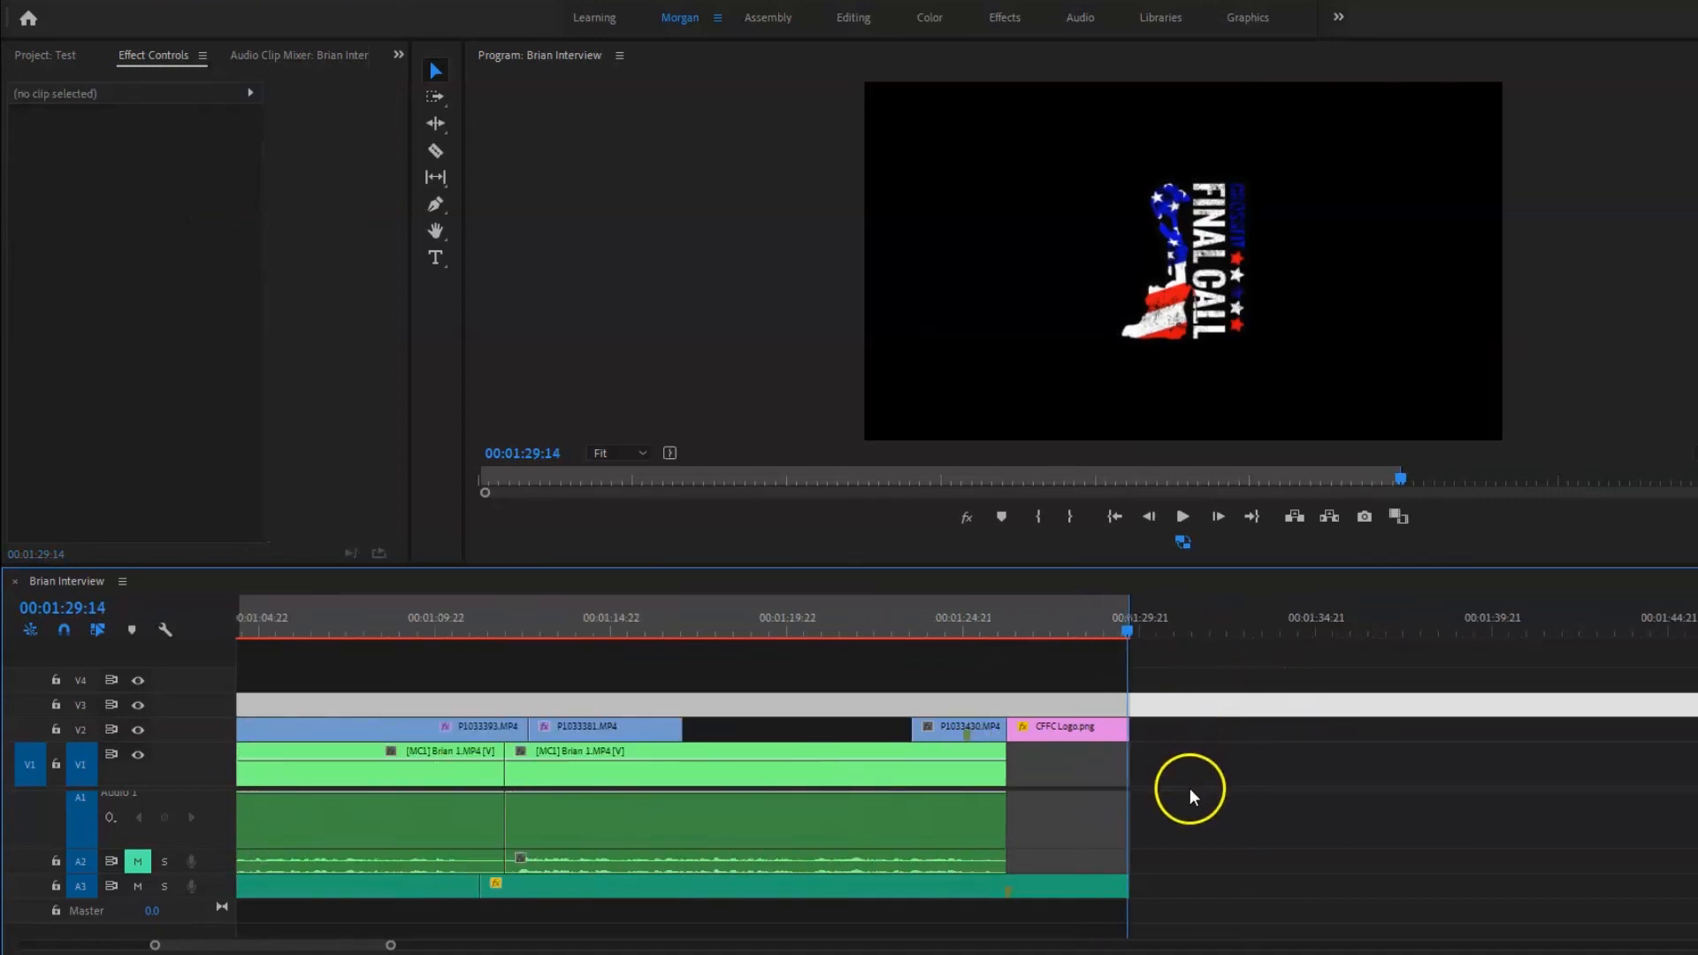
{"action": "scroll", "coordinate": [1191, 789], "scroll_direction": "down", "scroll_amount": 4}
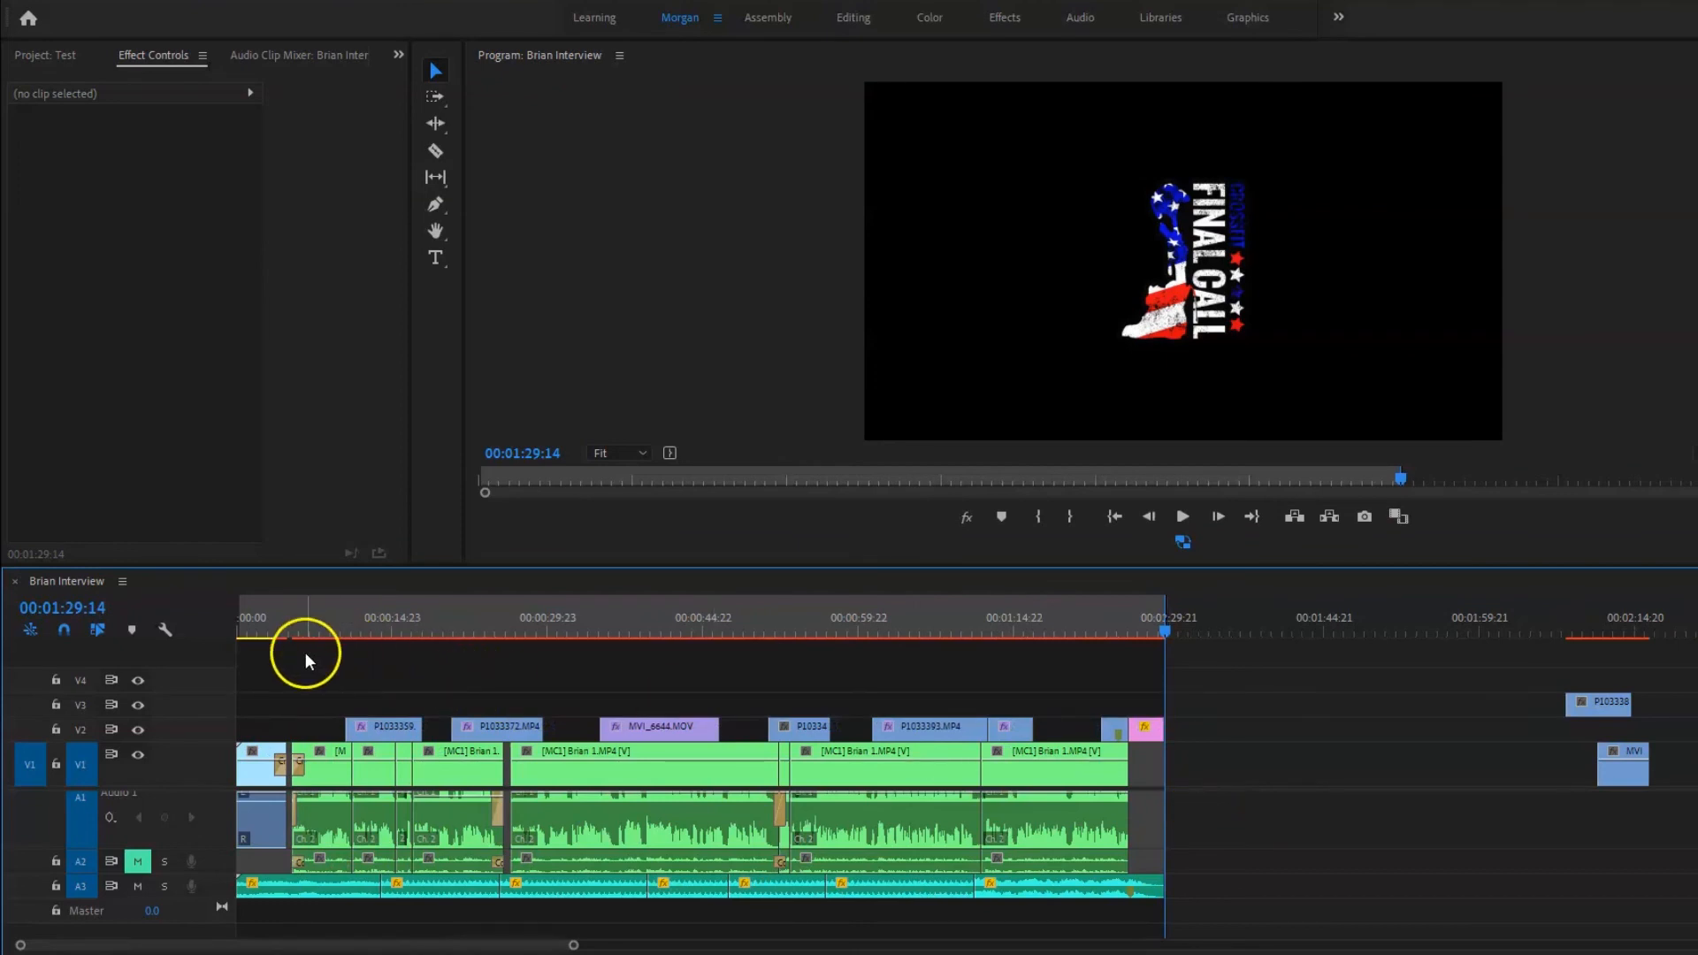
{"action": "mouse_move", "coordinate": [1528, 688]}
{"action": "left_mouse_down"}
{"action": "mouse_move", "coordinate": [1697, 840]}
{"action": "mouse_move", "coordinate": [1543, 704]}
{"action": "left_mouse_up"}
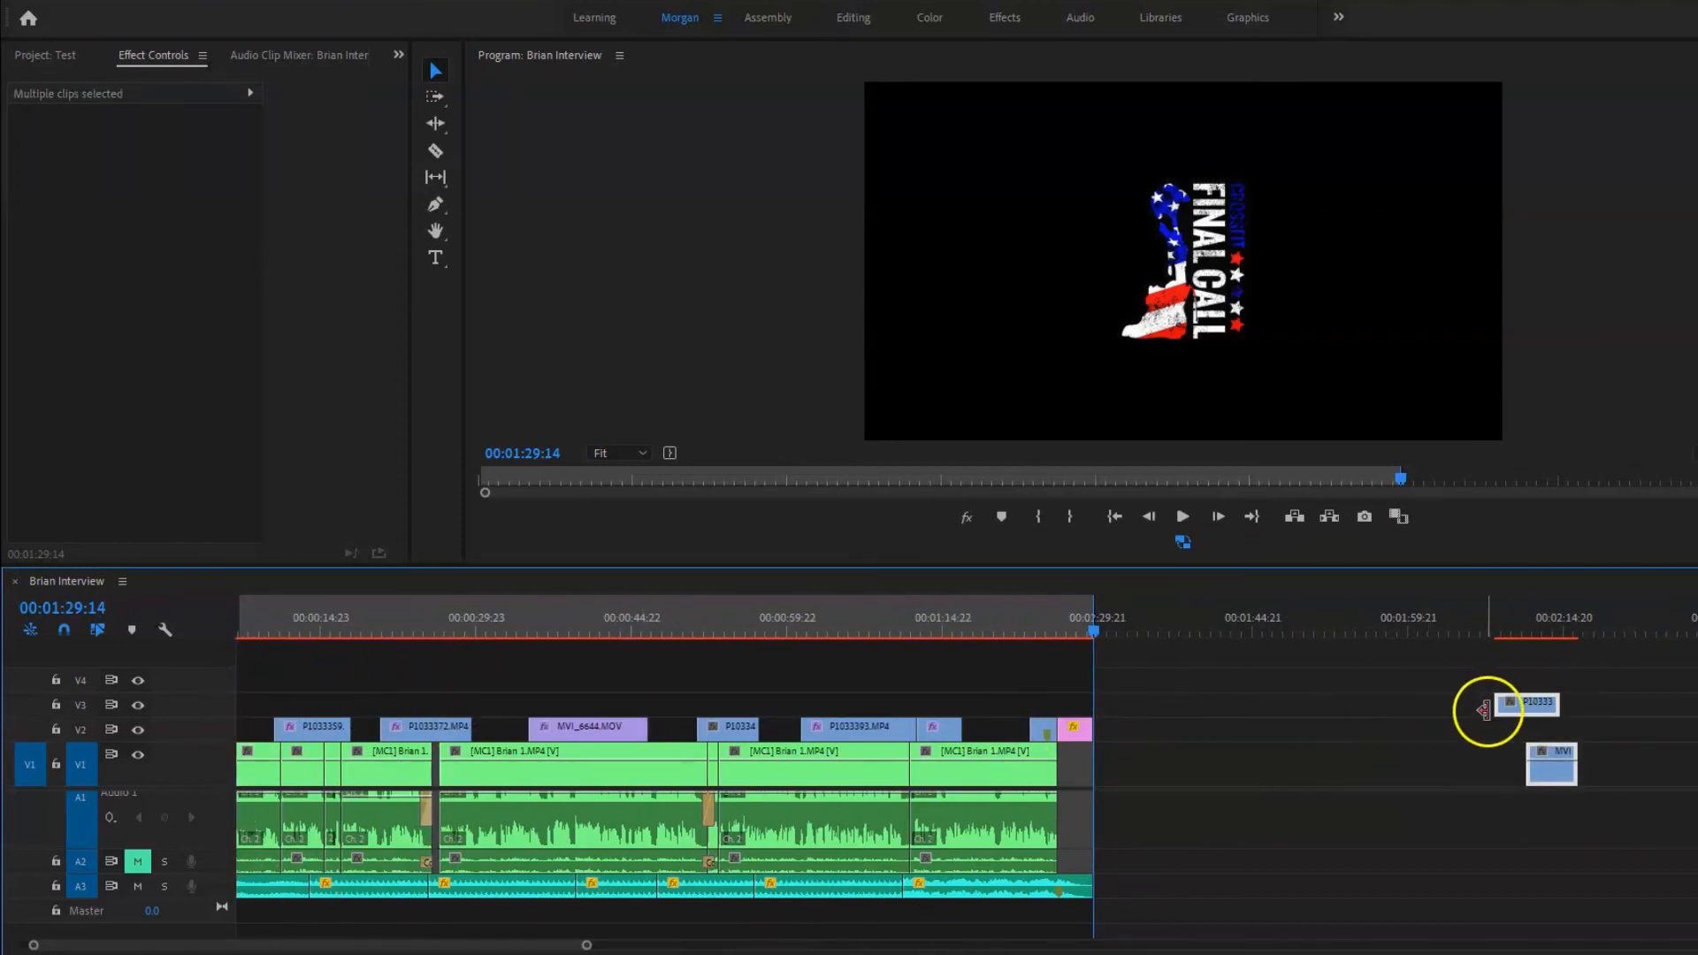
{"action": "left_click", "coordinate": [1430, 699]}
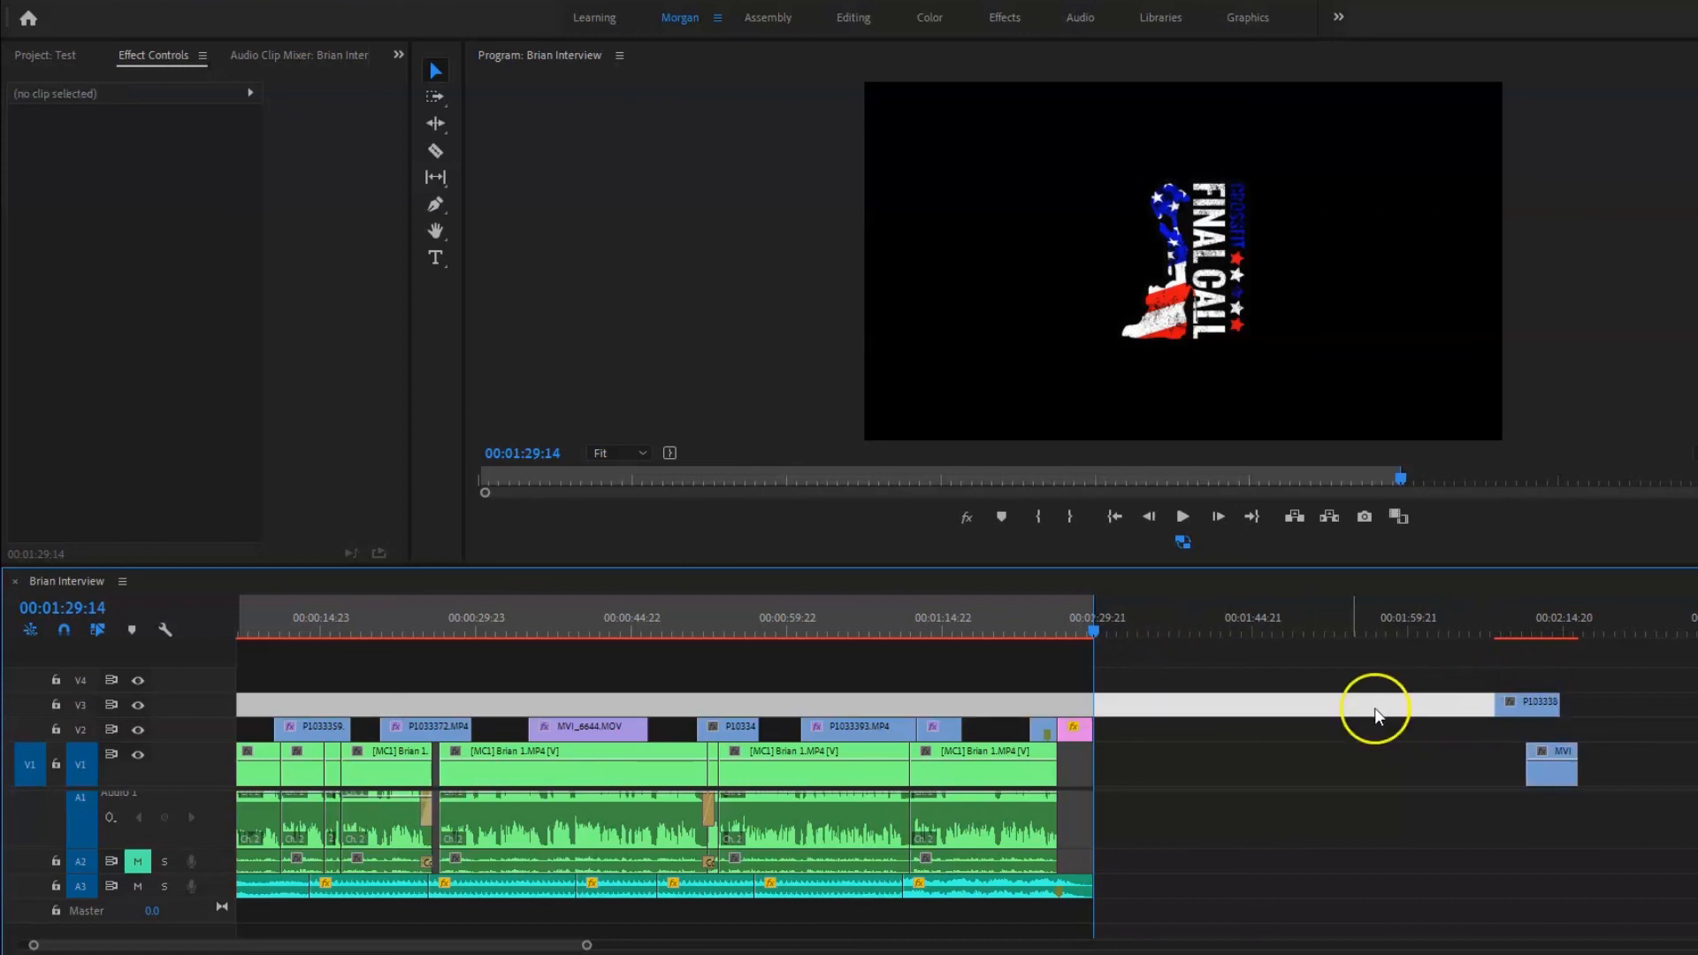
{"action": "left_click_drag", "start_coordinate": [1120, 622], "coordinate": [1412, 630]}
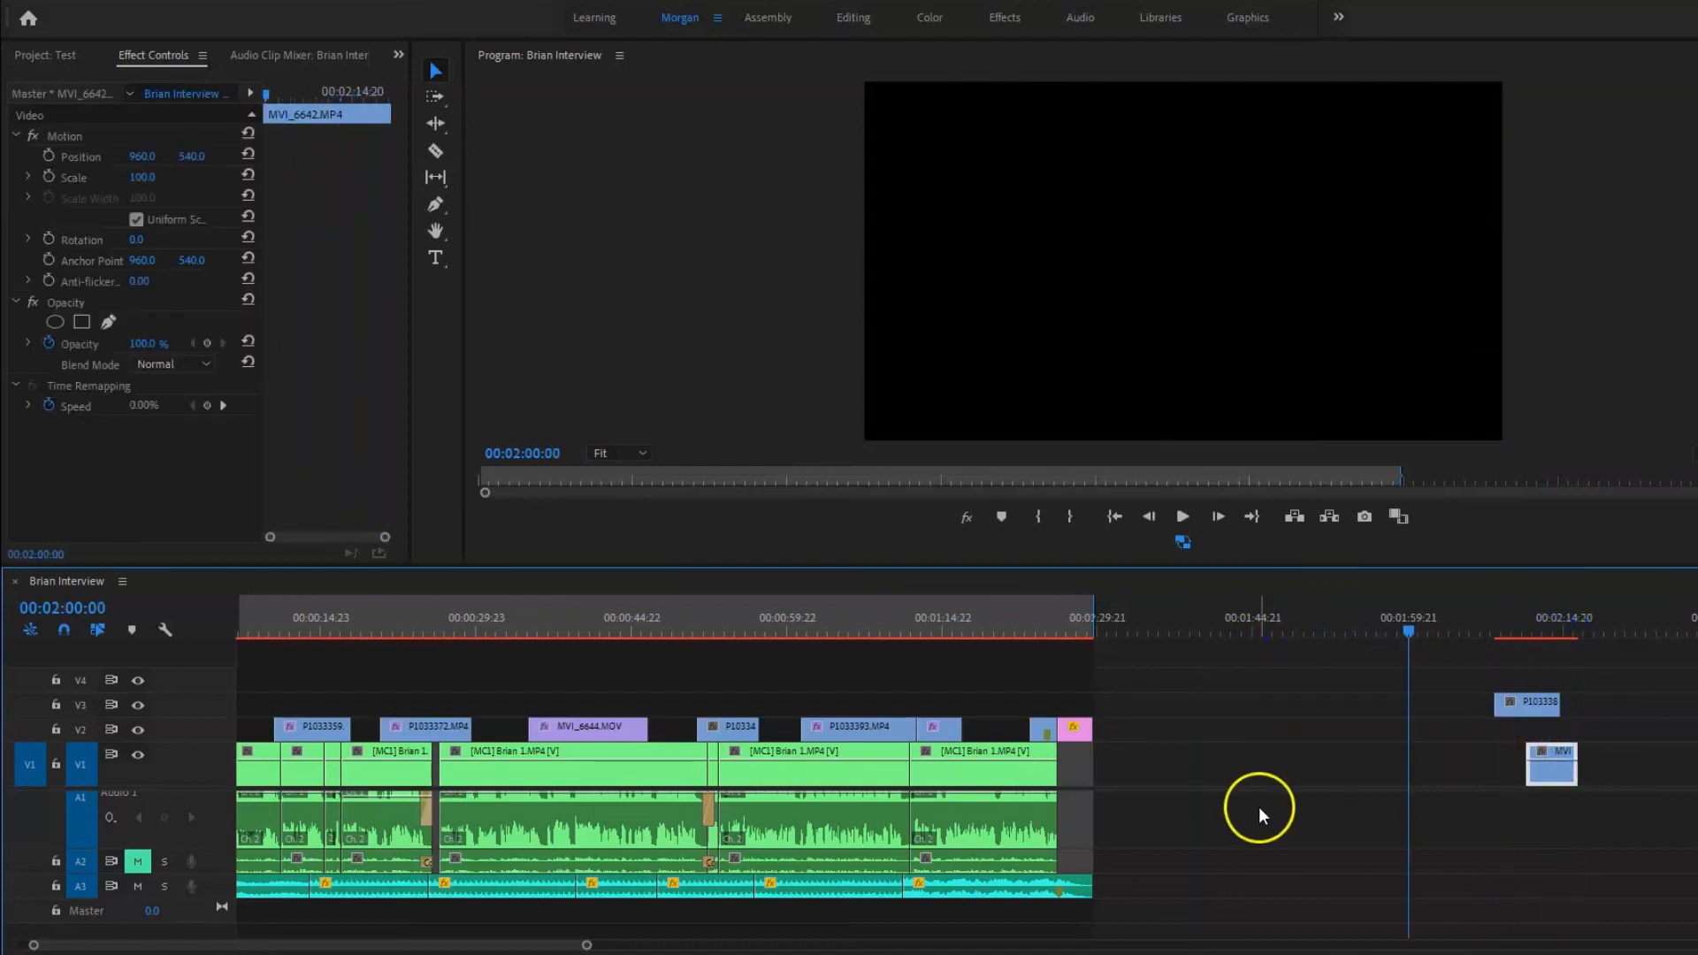
{"action": "left_click", "coordinate": [1265, 807]}
{"action": "key", "text": "minus"}
{"action": "key", "text": "minus"}
{"action": "scroll", "coordinate": [566, 699], "scroll_direction": "up", "scroll_amount": 8}
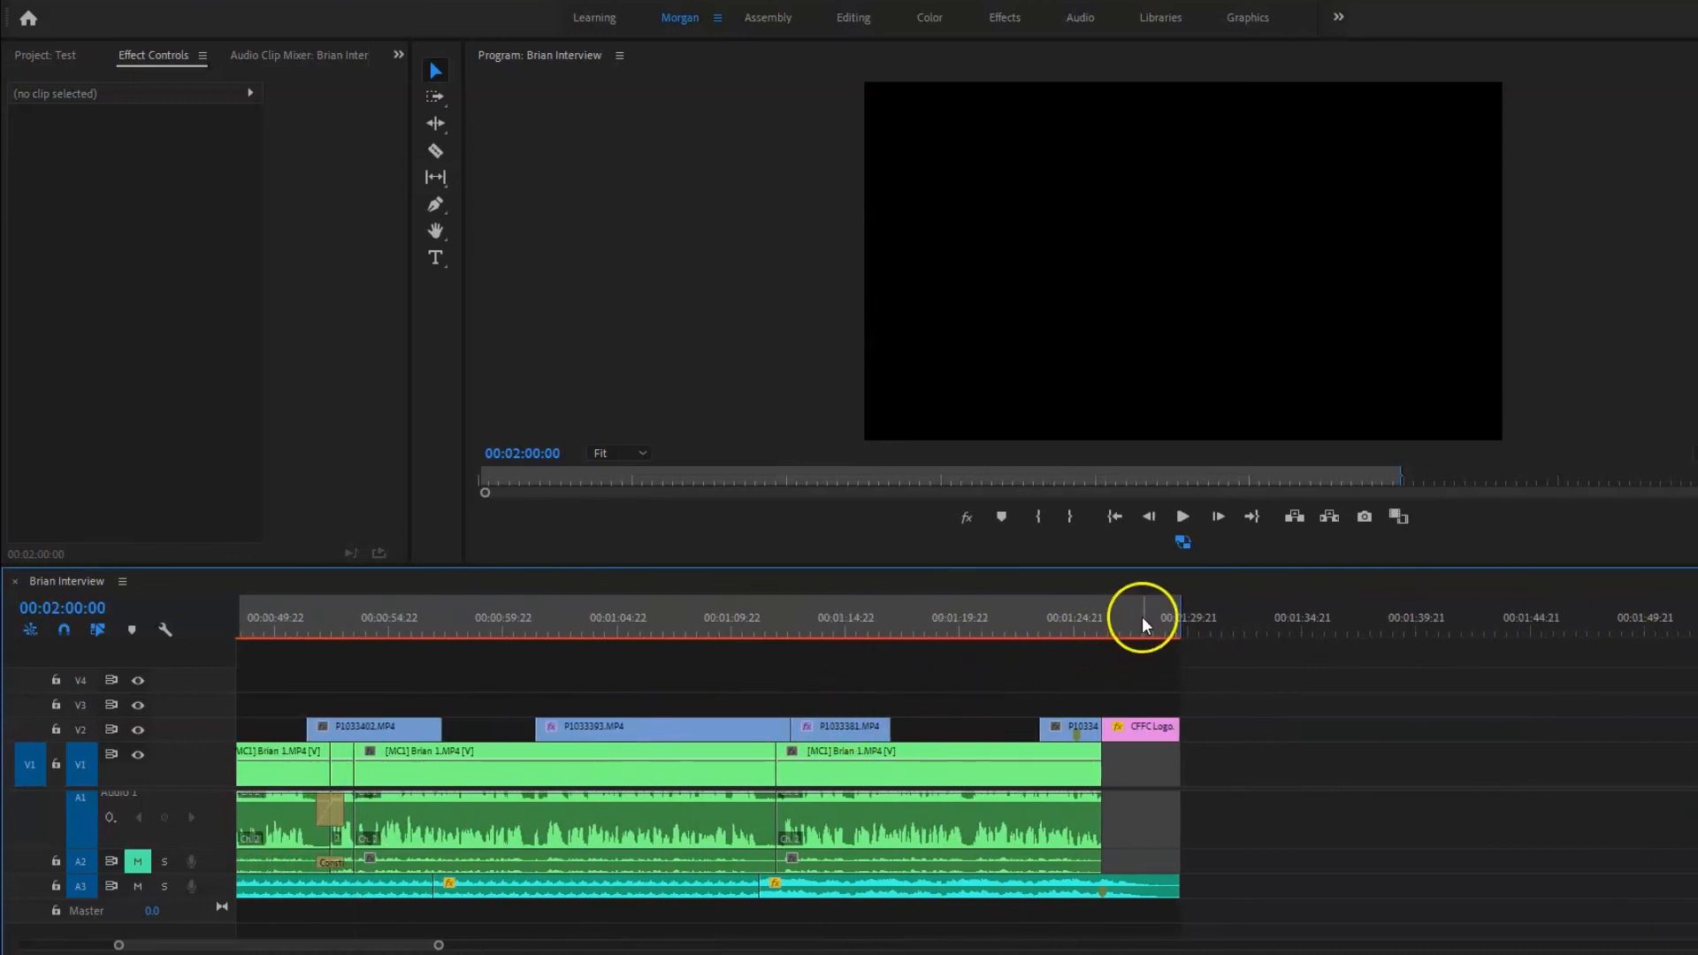
{"action": "left_click", "coordinate": [1185, 617]}
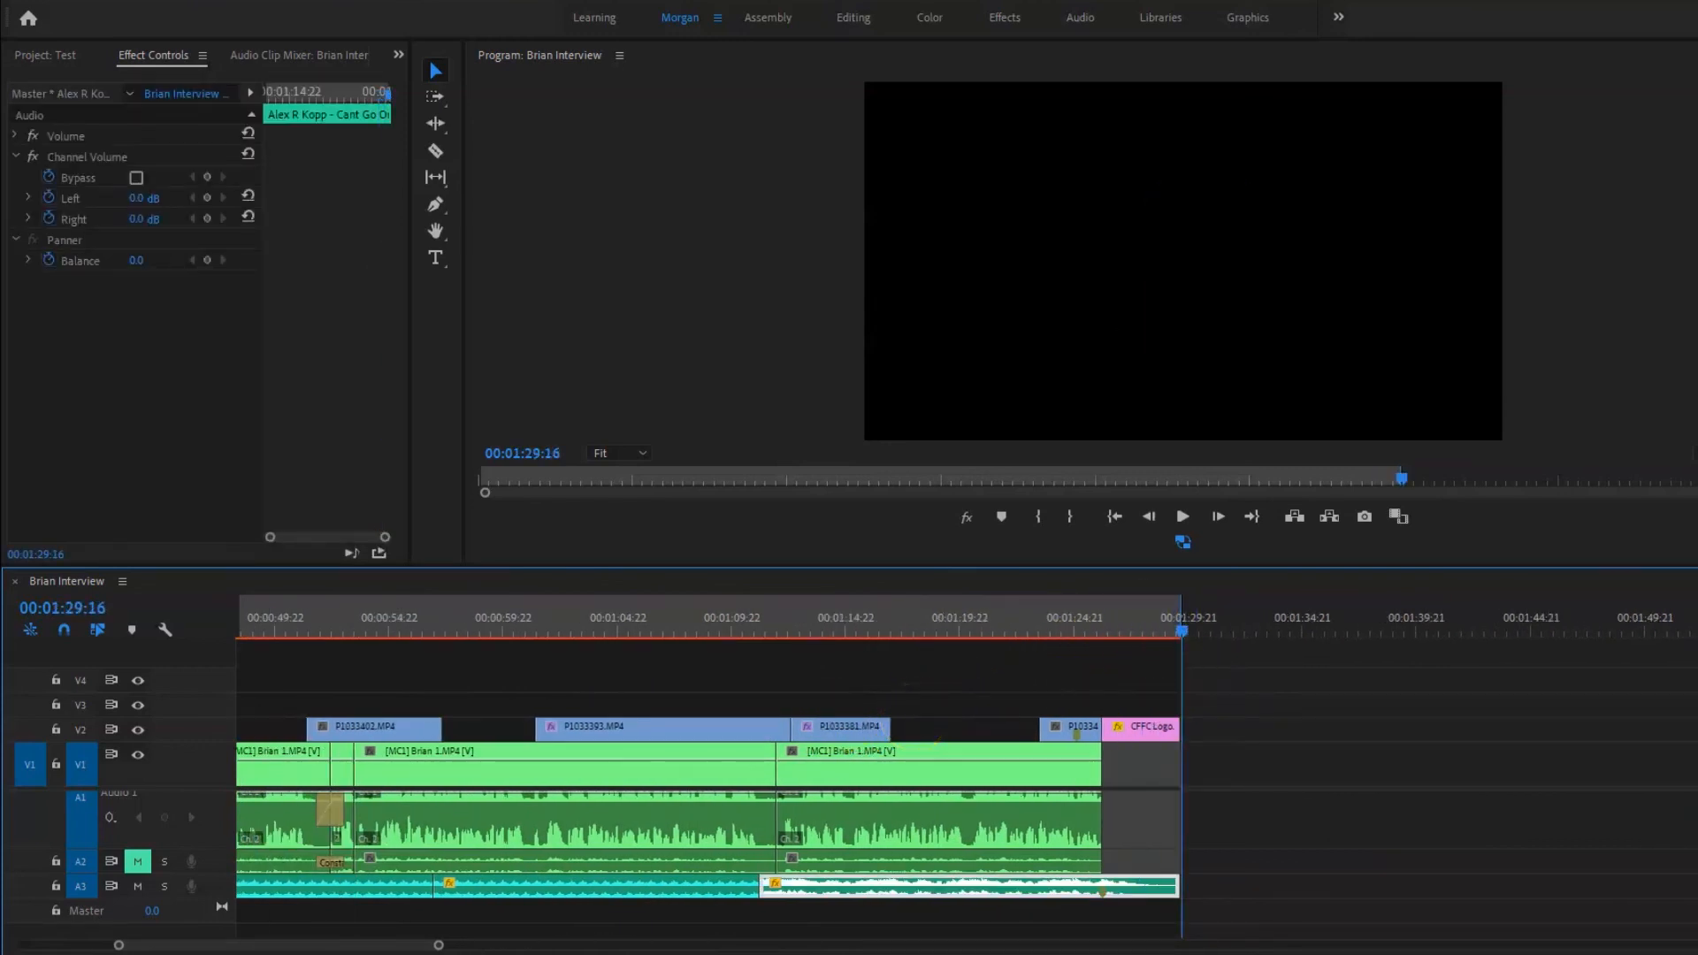
{"action": "scroll", "coordinate": [1075, 745], "scroll_direction": "down", "scroll_amount": 3}
{"action": "scroll", "coordinate": [1075, 745], "scroll_direction": "up", "scroll_amount": 3}
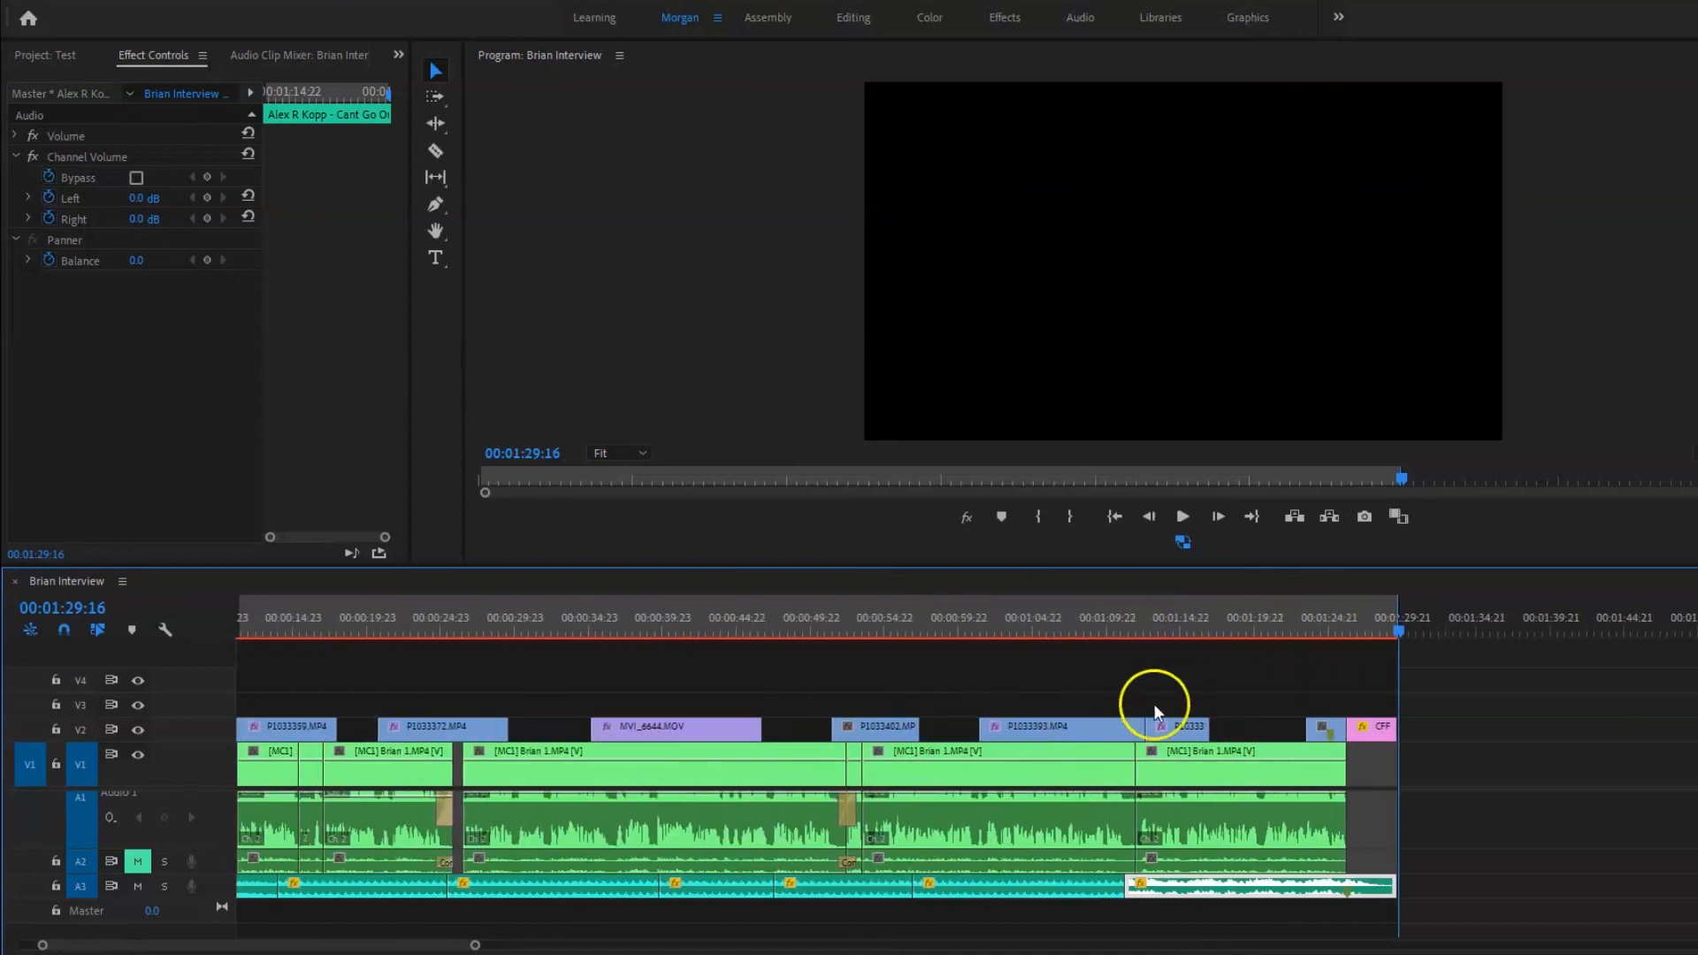
{"action": "left_click", "coordinate": [1297, 674]}
{"action": "scroll", "coordinate": [1035, 753], "scroll_direction": "down", "scroll_amount": 2}
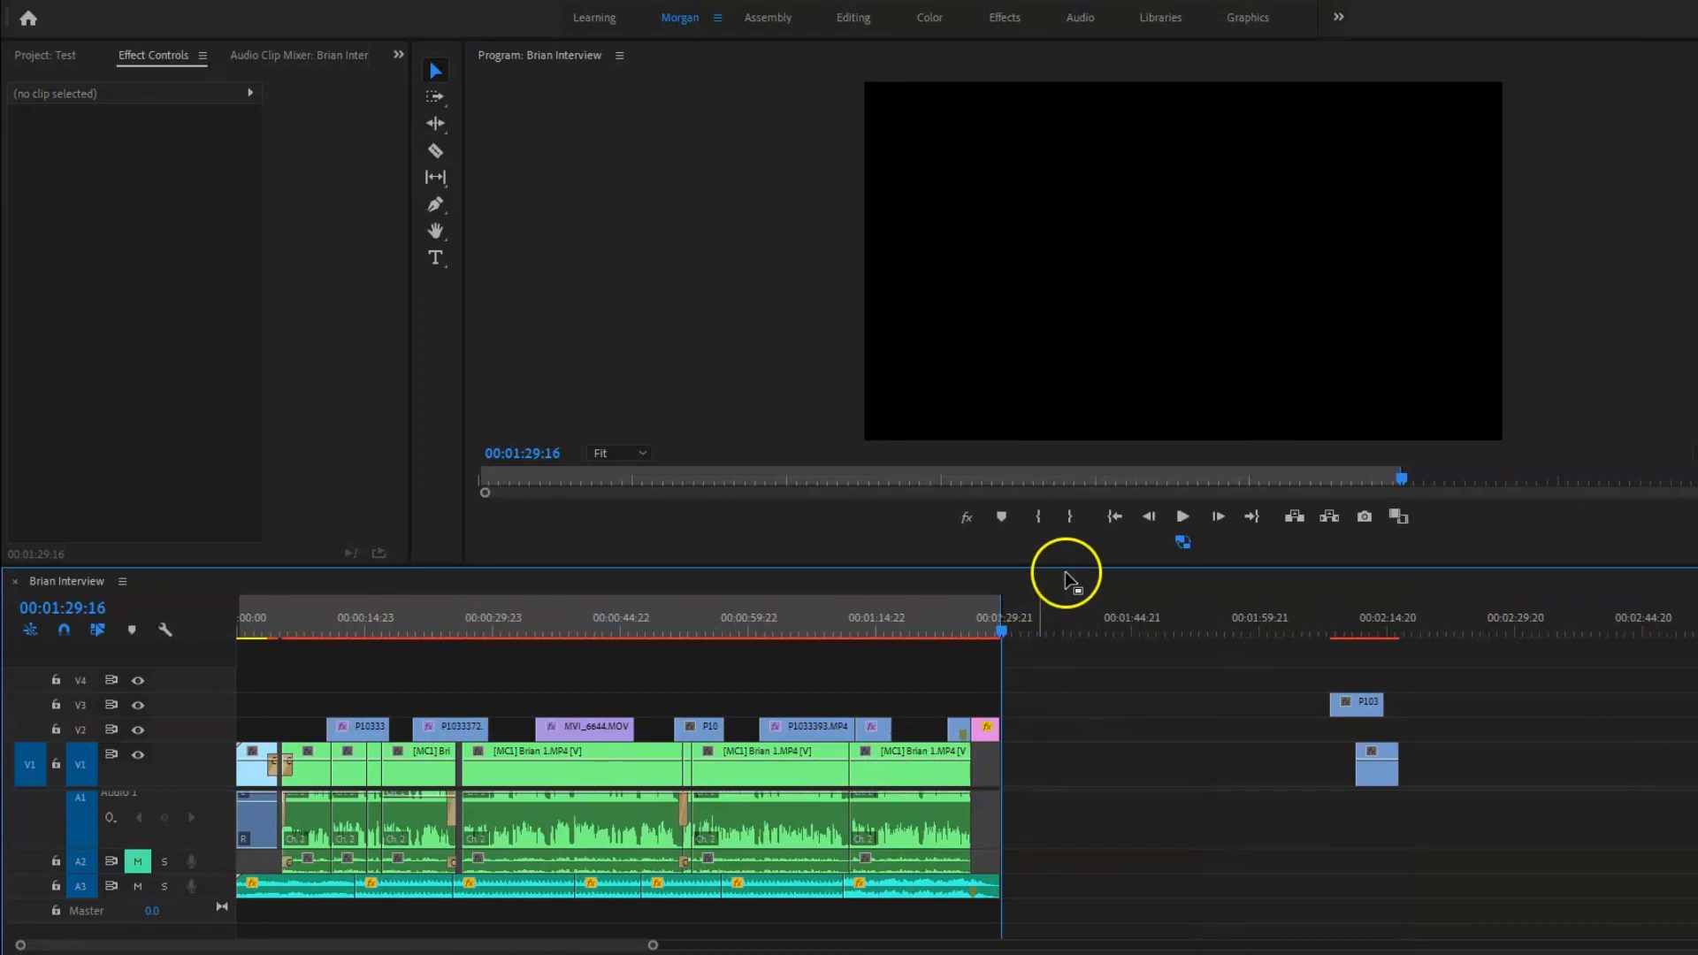
Play the MVI_6644.MOV B-roll section from about 00:00:36 to 00:00:37:20 to review it with the interview audio.
{"action": "left_click", "coordinate": [557, 610]}
{"action": "scroll", "coordinate": [583, 681], "scroll_direction": "up", "scroll_amount": 3}
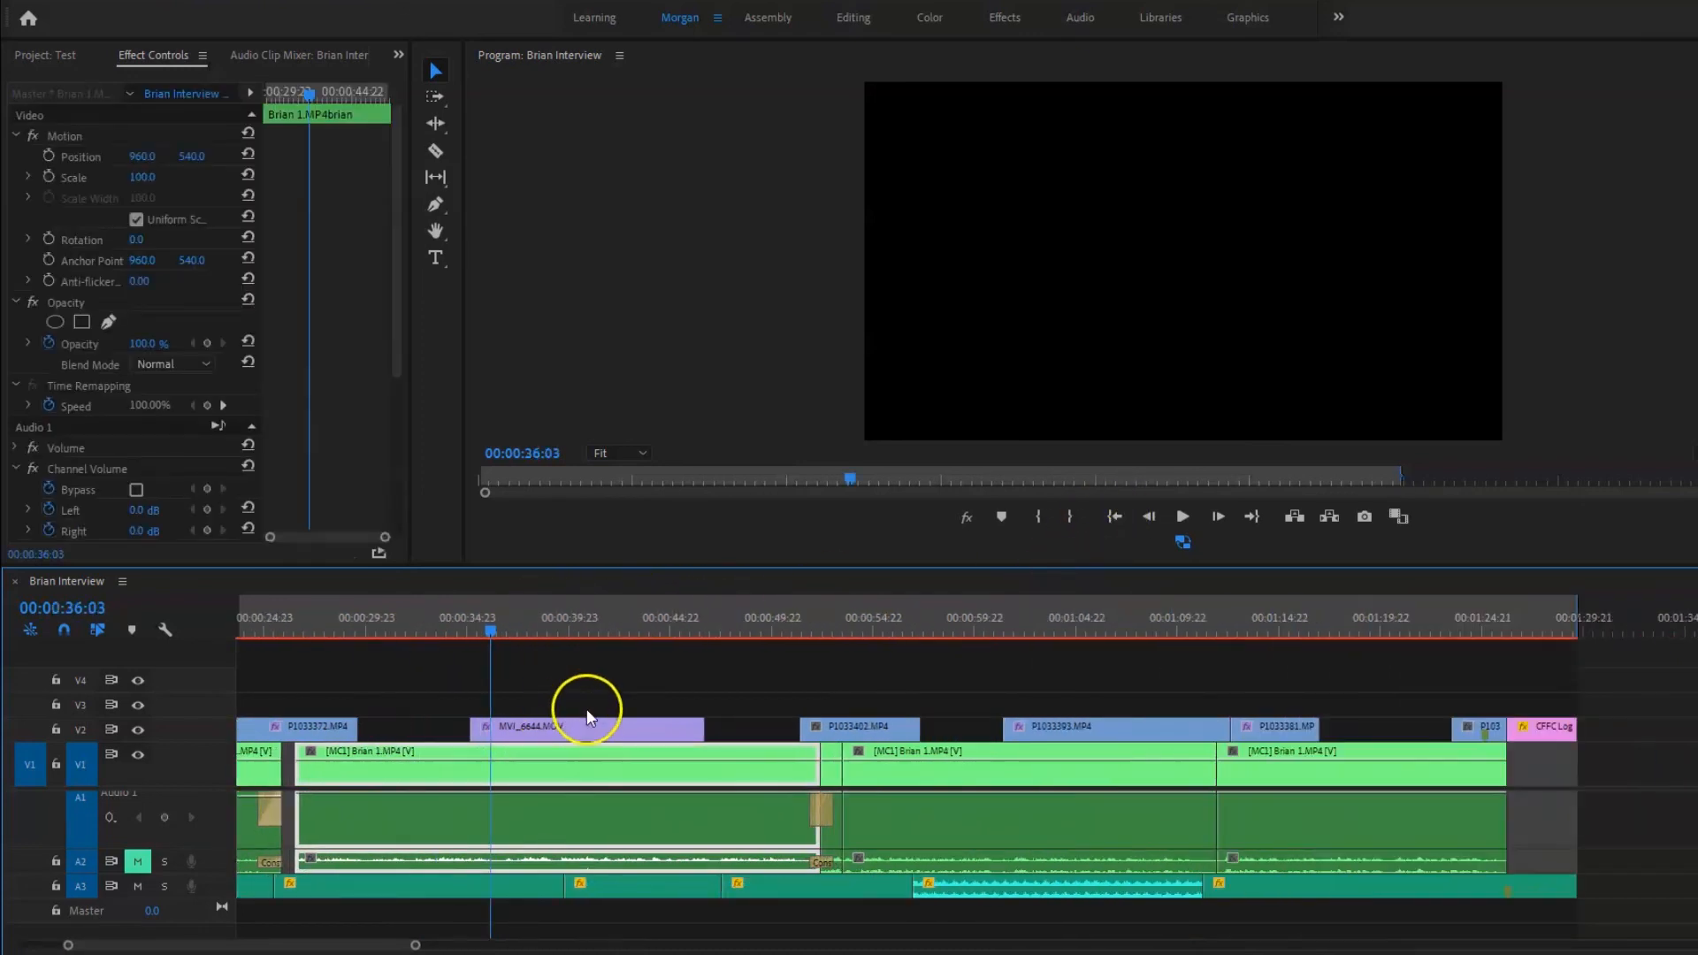
{"action": "left_click", "coordinate": [512, 616]}
{"action": "key", "text": "shift+Up"}
{"action": "key", "text": "space"}
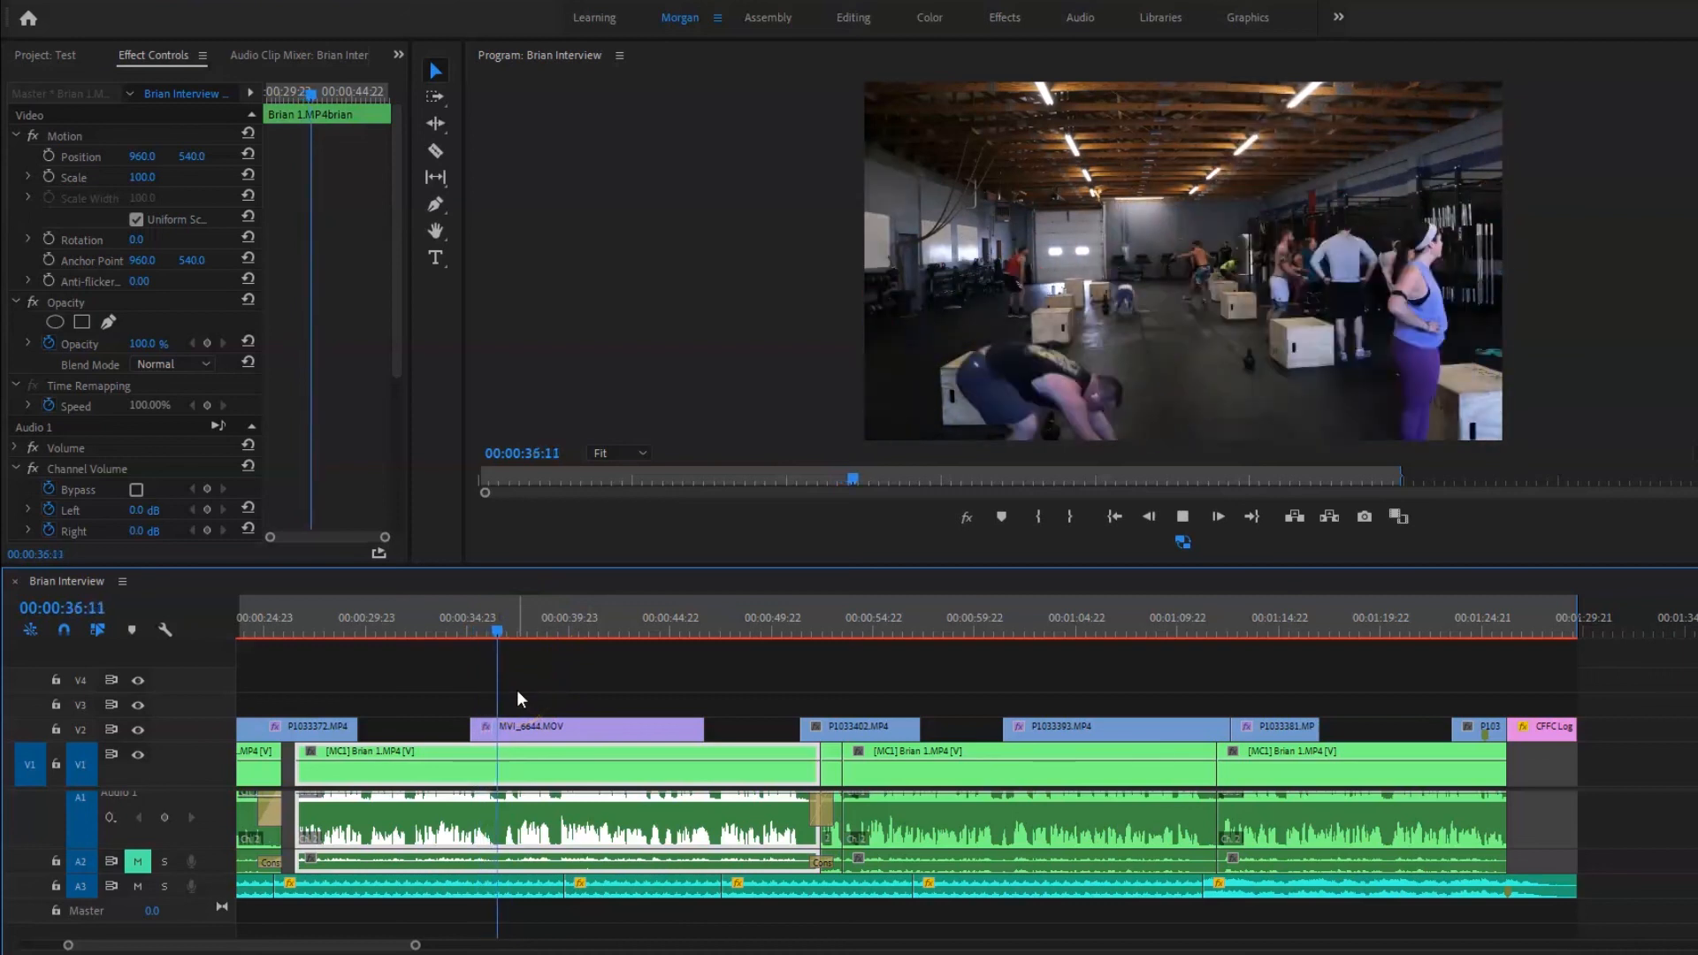
{"action": "key", "text": "space"}
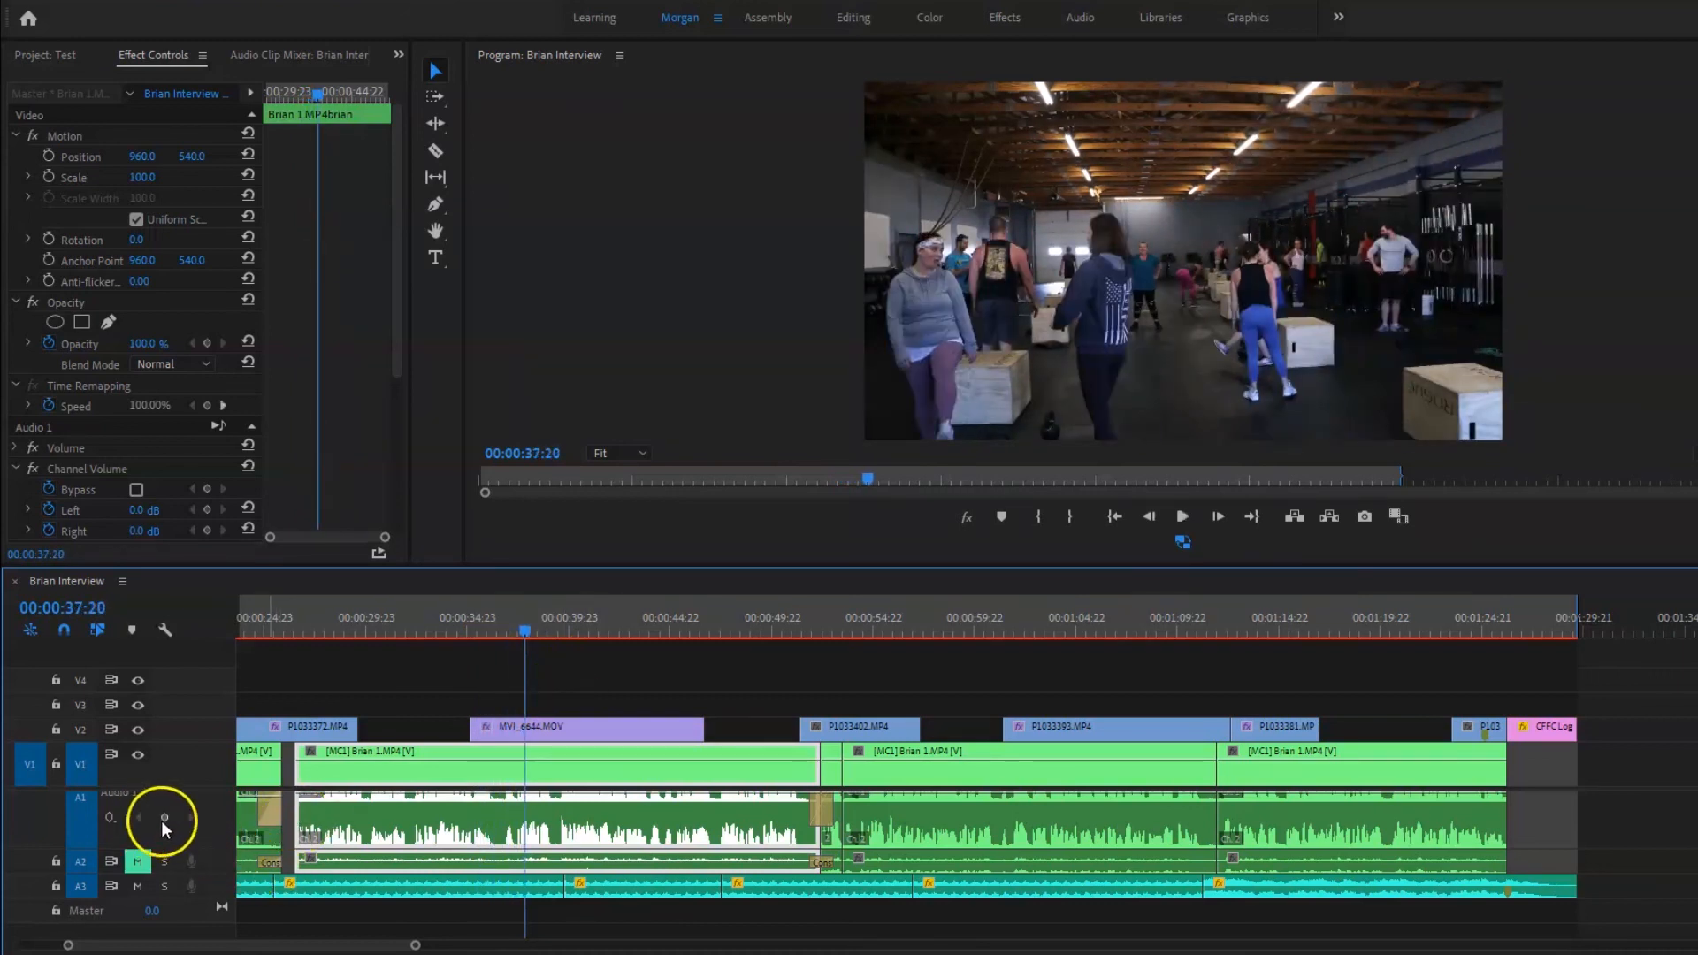
Mute audio track A1 and play the MVI_6644.MOV section on to 00:00:43:03.
{"action": "scroll", "coordinate": [215, 826], "scroll_direction": "down", "scroll_amount": 2}
{"action": "scroll", "coordinate": [213, 826], "scroll_direction": "down", "scroll_amount": 1}
{"action": "scroll", "coordinate": [212, 826], "scroll_direction": "up", "scroll_amount": 1}
{"action": "scroll", "coordinate": [212, 827], "scroll_direction": "down", "scroll_amount": 1}
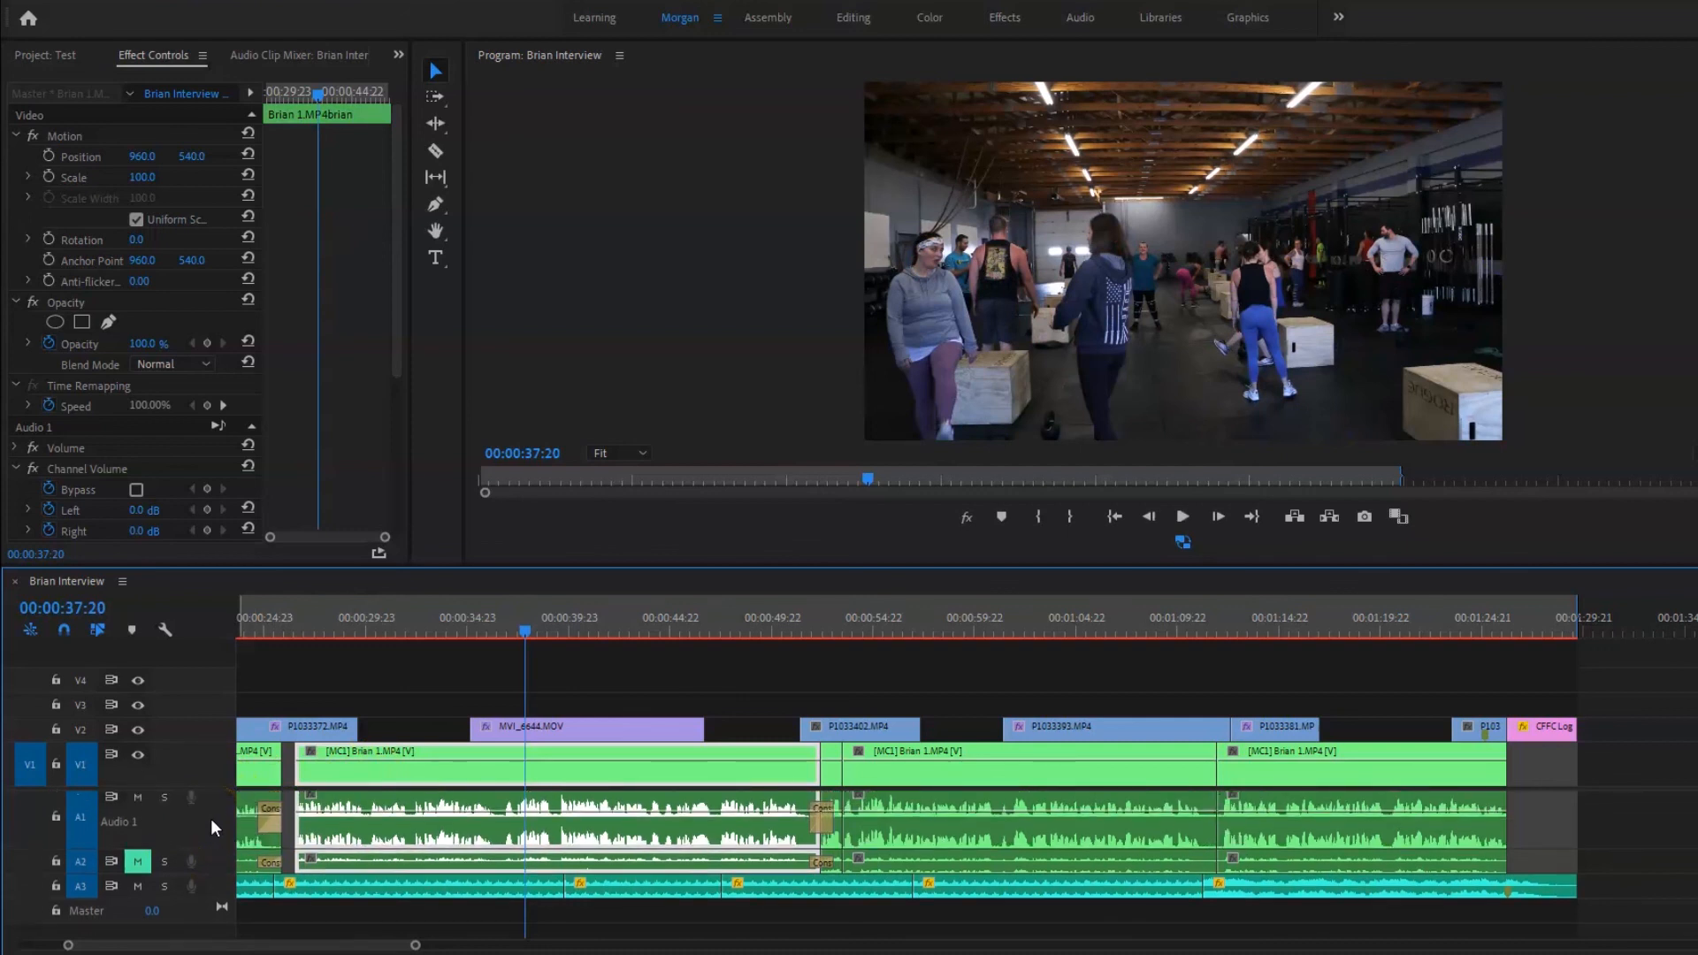
{"action": "left_click", "coordinate": [138, 799]}
{"action": "key", "text": "space"}
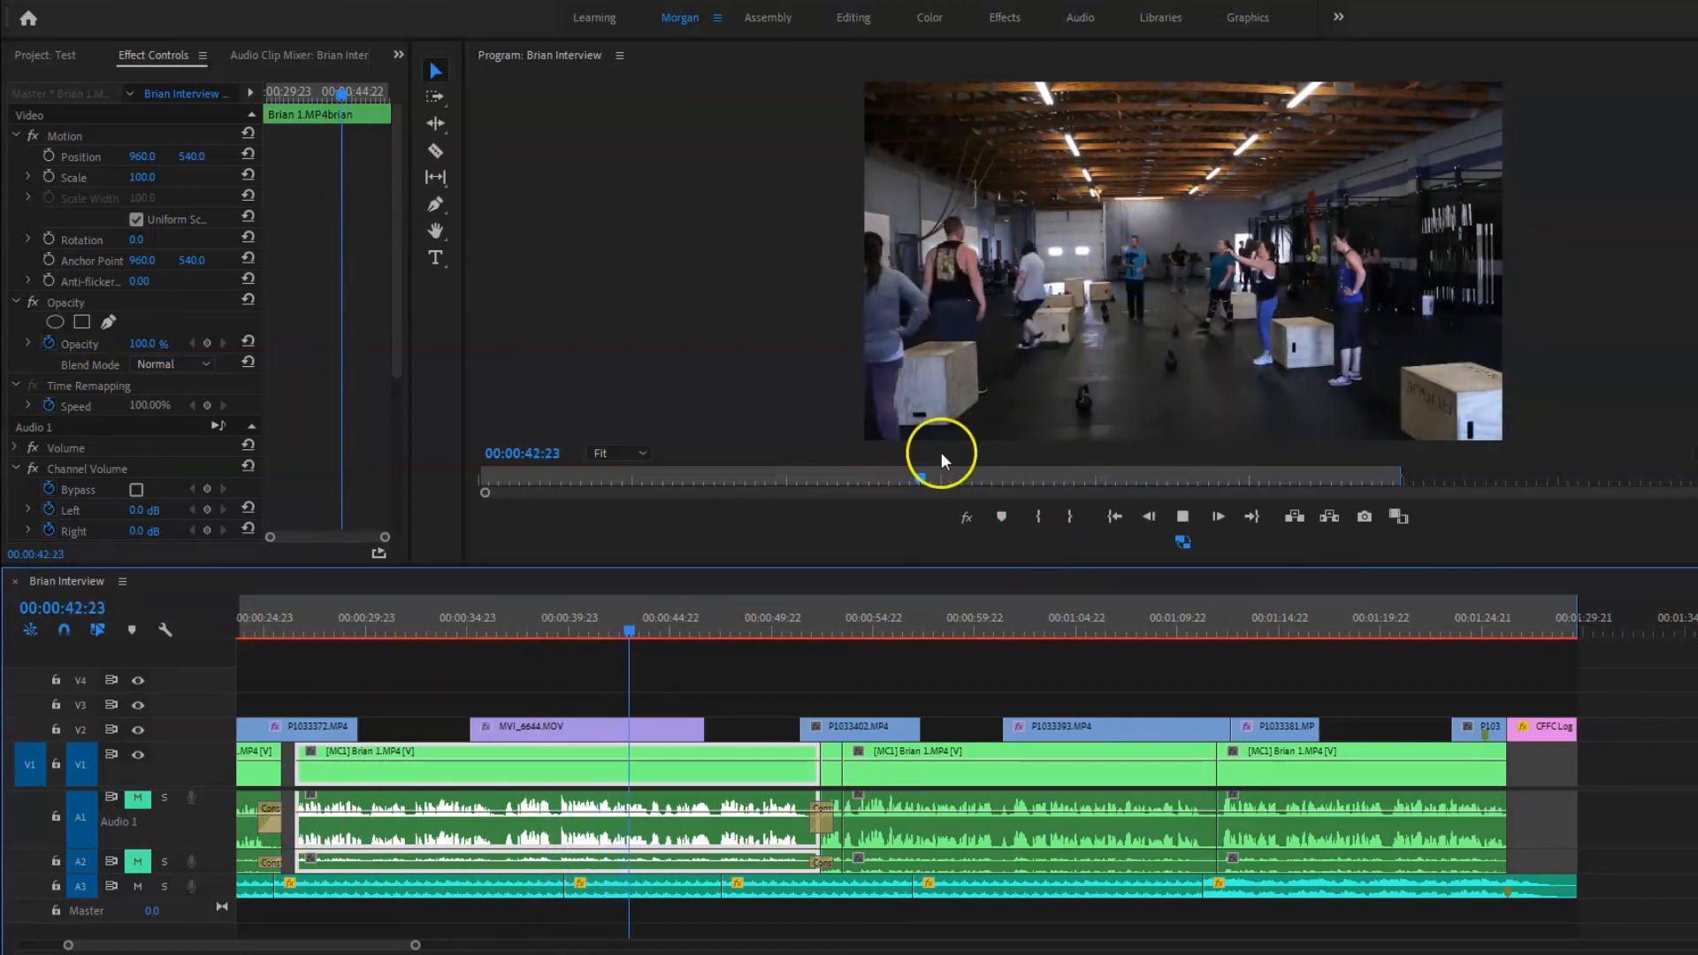
{"action": "key", "text": "space"}
Set the Scale of the MVI_6644.MOV clip to 129, with the playhead at the clip's start, 00:00:35:03.
{"action": "left_click", "coordinate": [581, 719]}
{"action": "left_click", "coordinate": [580, 724]}
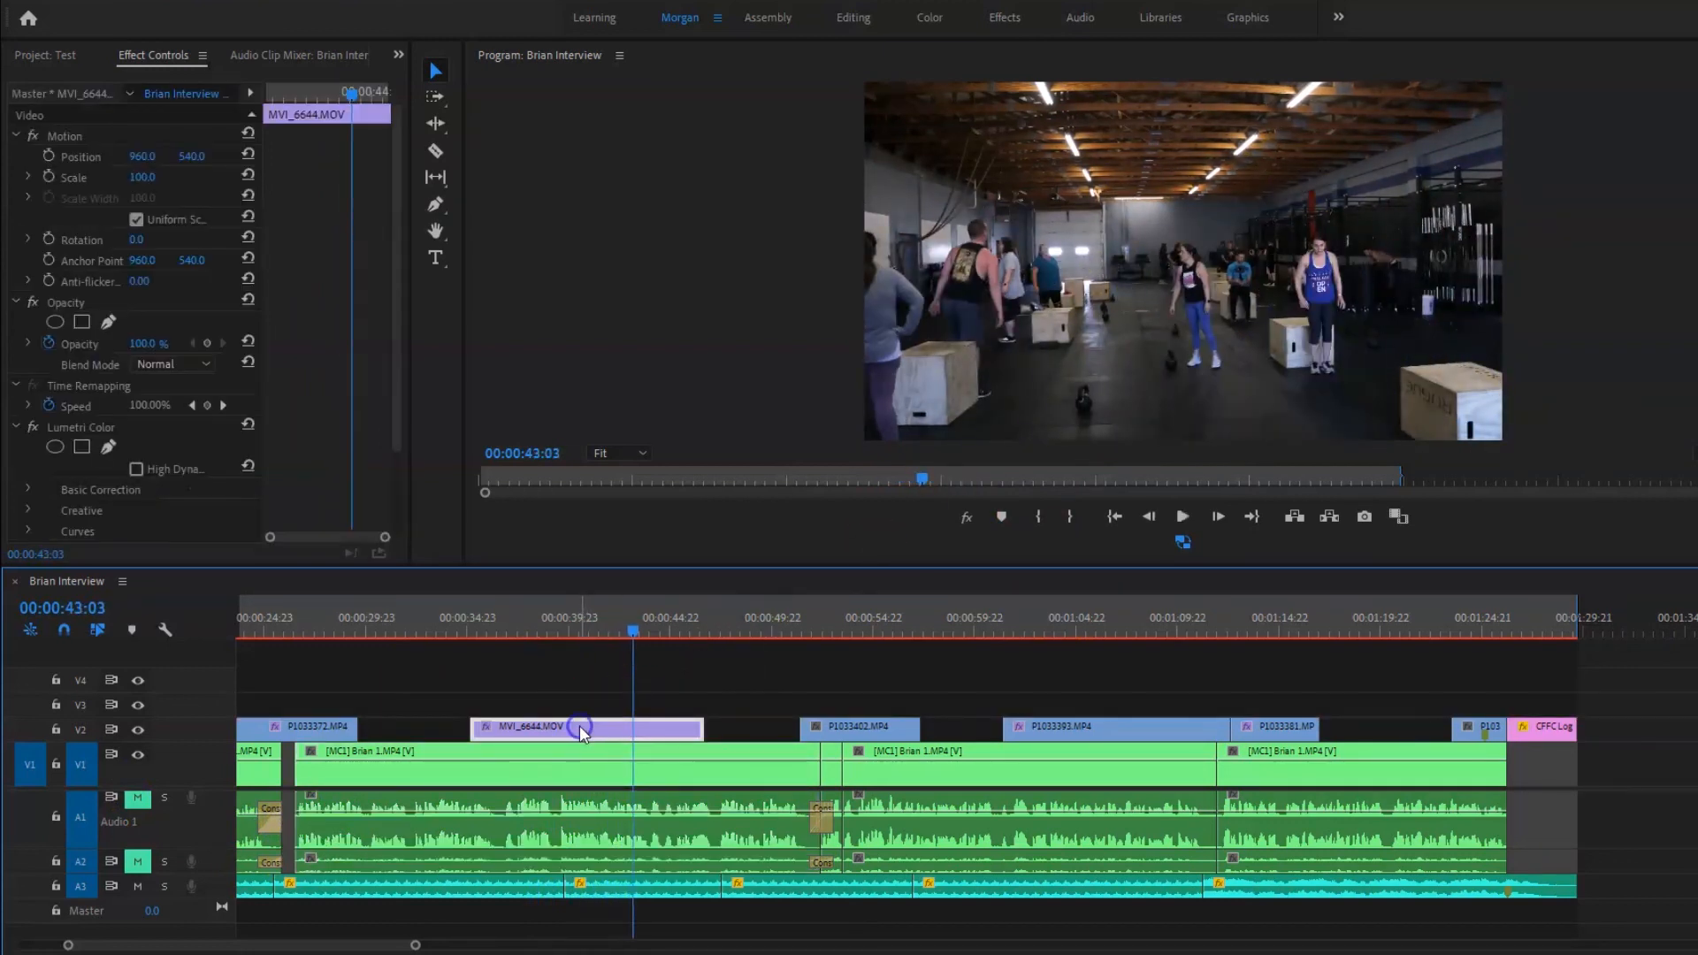
{"action": "key", "text": "Up"}
{"action": "key", "text": "Up"}
{"action": "key", "text": "Up"}
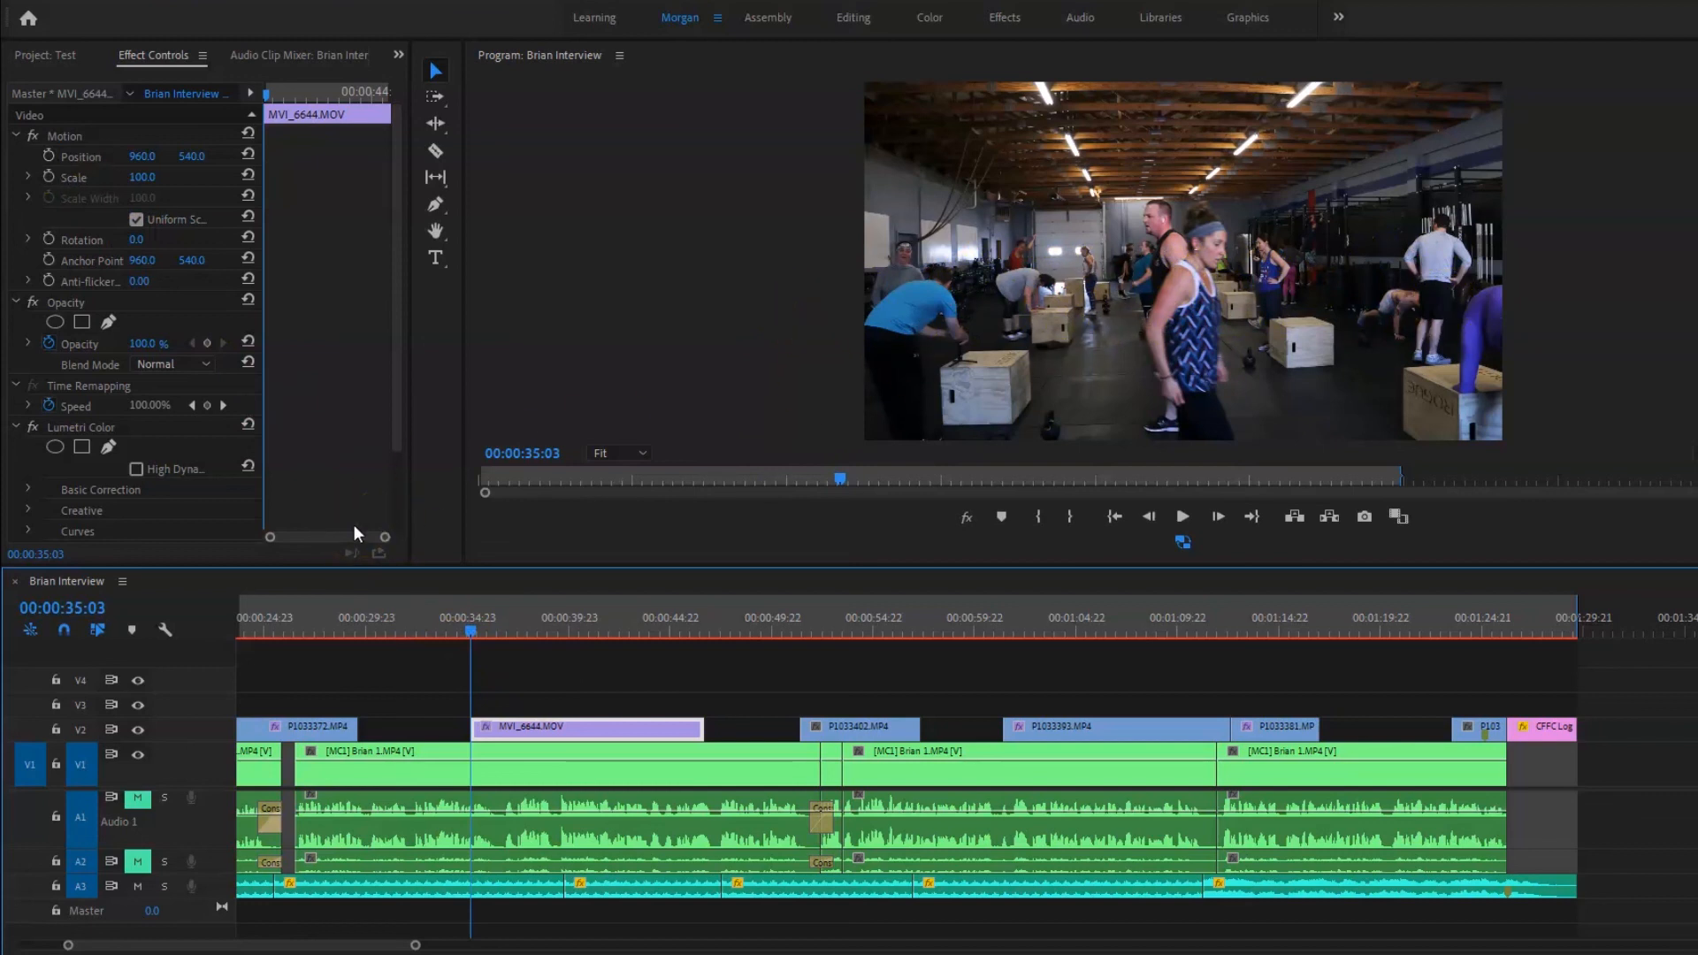
{"action": "left_click", "coordinate": [142, 177]}
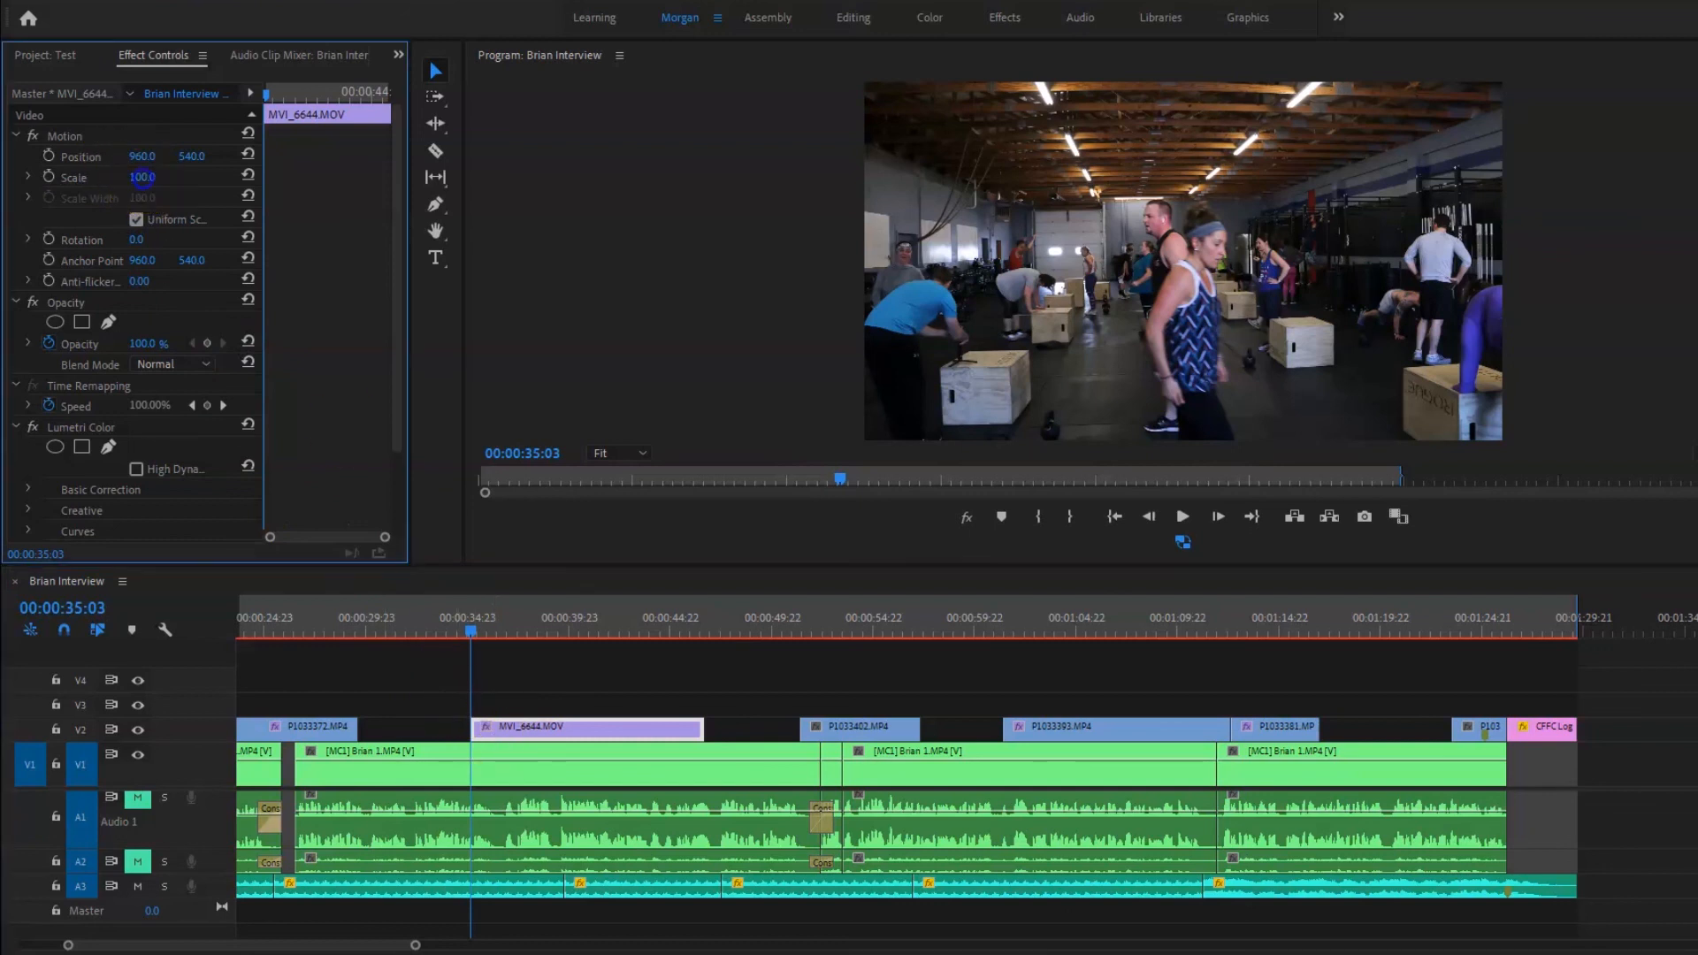
{"action": "left_click_drag", "start_coordinate": [165, 178], "coordinate": [189, 179]}
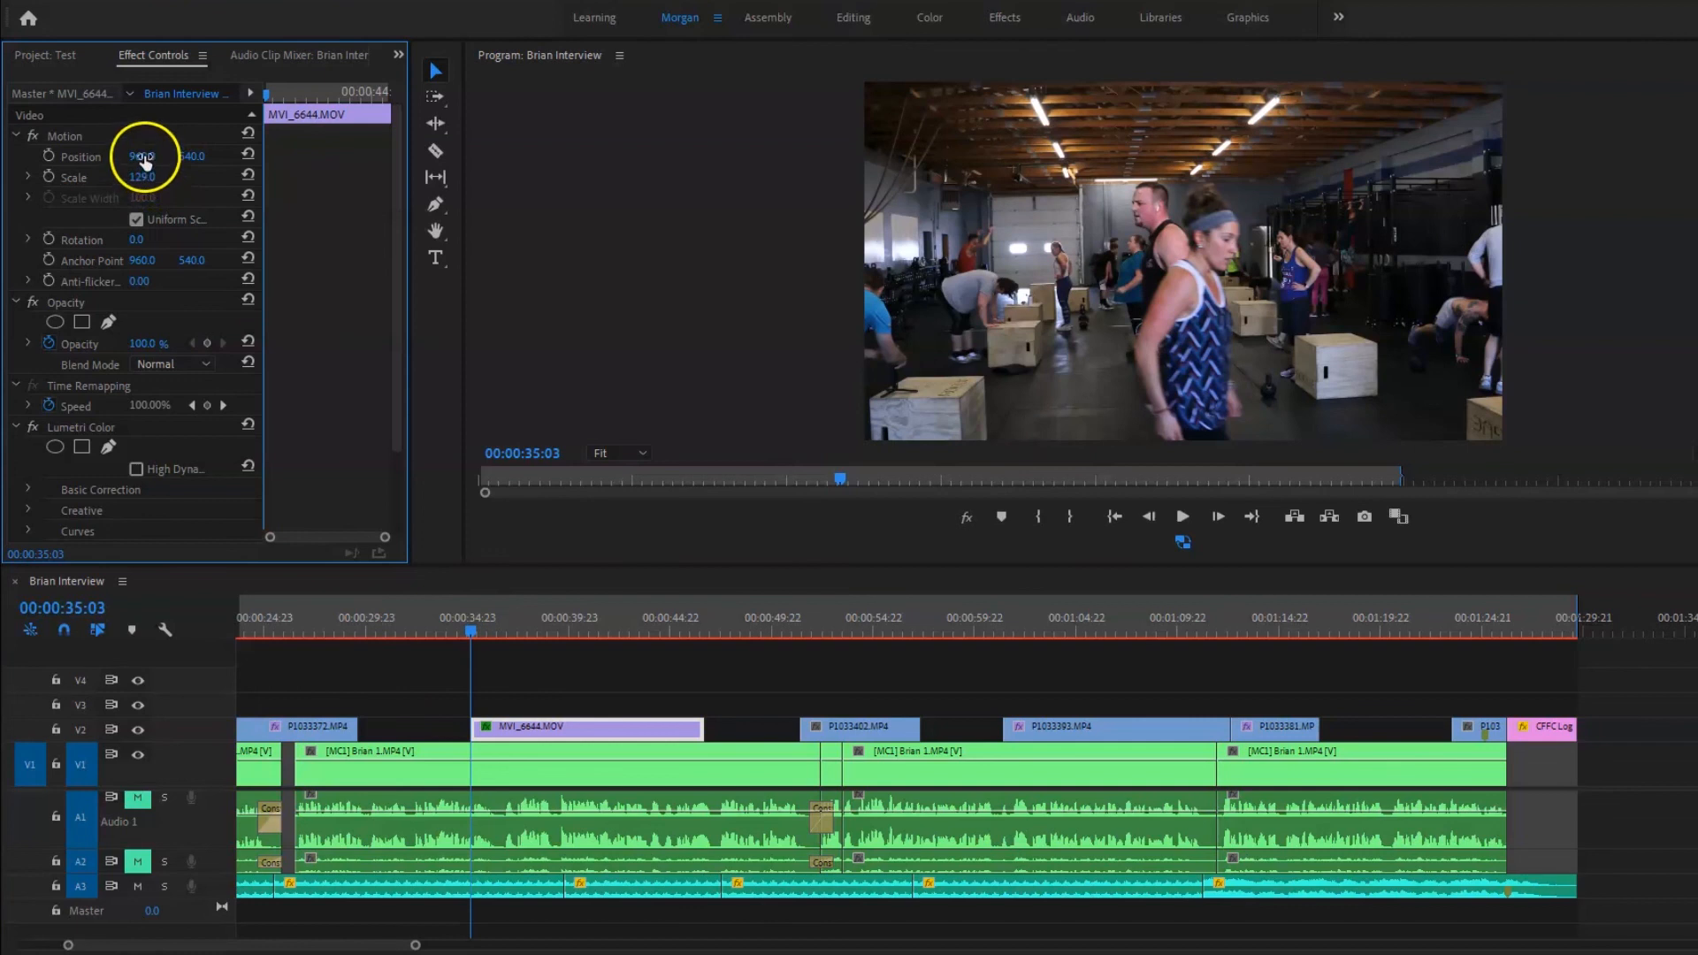
Try a horizontal Position of 100 and slightly higher on MVI_6644.MOV, and reset the Position.
{"action": "left_click", "coordinate": [143, 157]}
{"action": "type", "text": "100"}
{"action": "key", "text": "Return"}
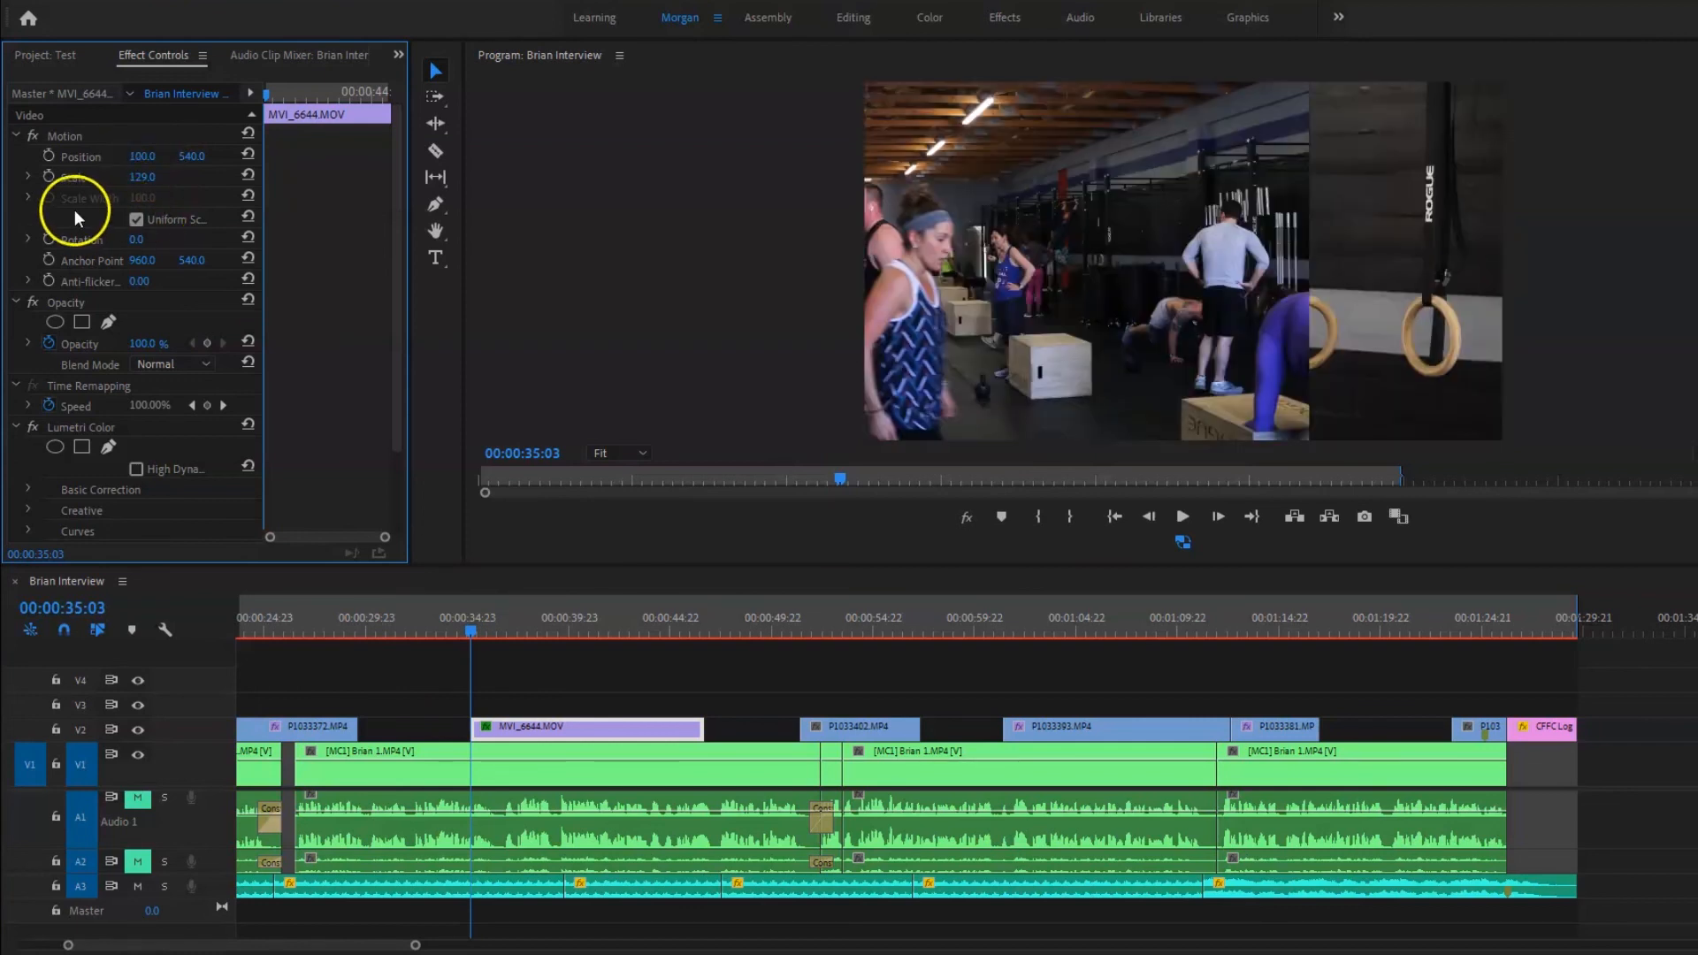
{"action": "left_click_drag", "start_coordinate": [143, 156], "coordinate": [154, 158]}
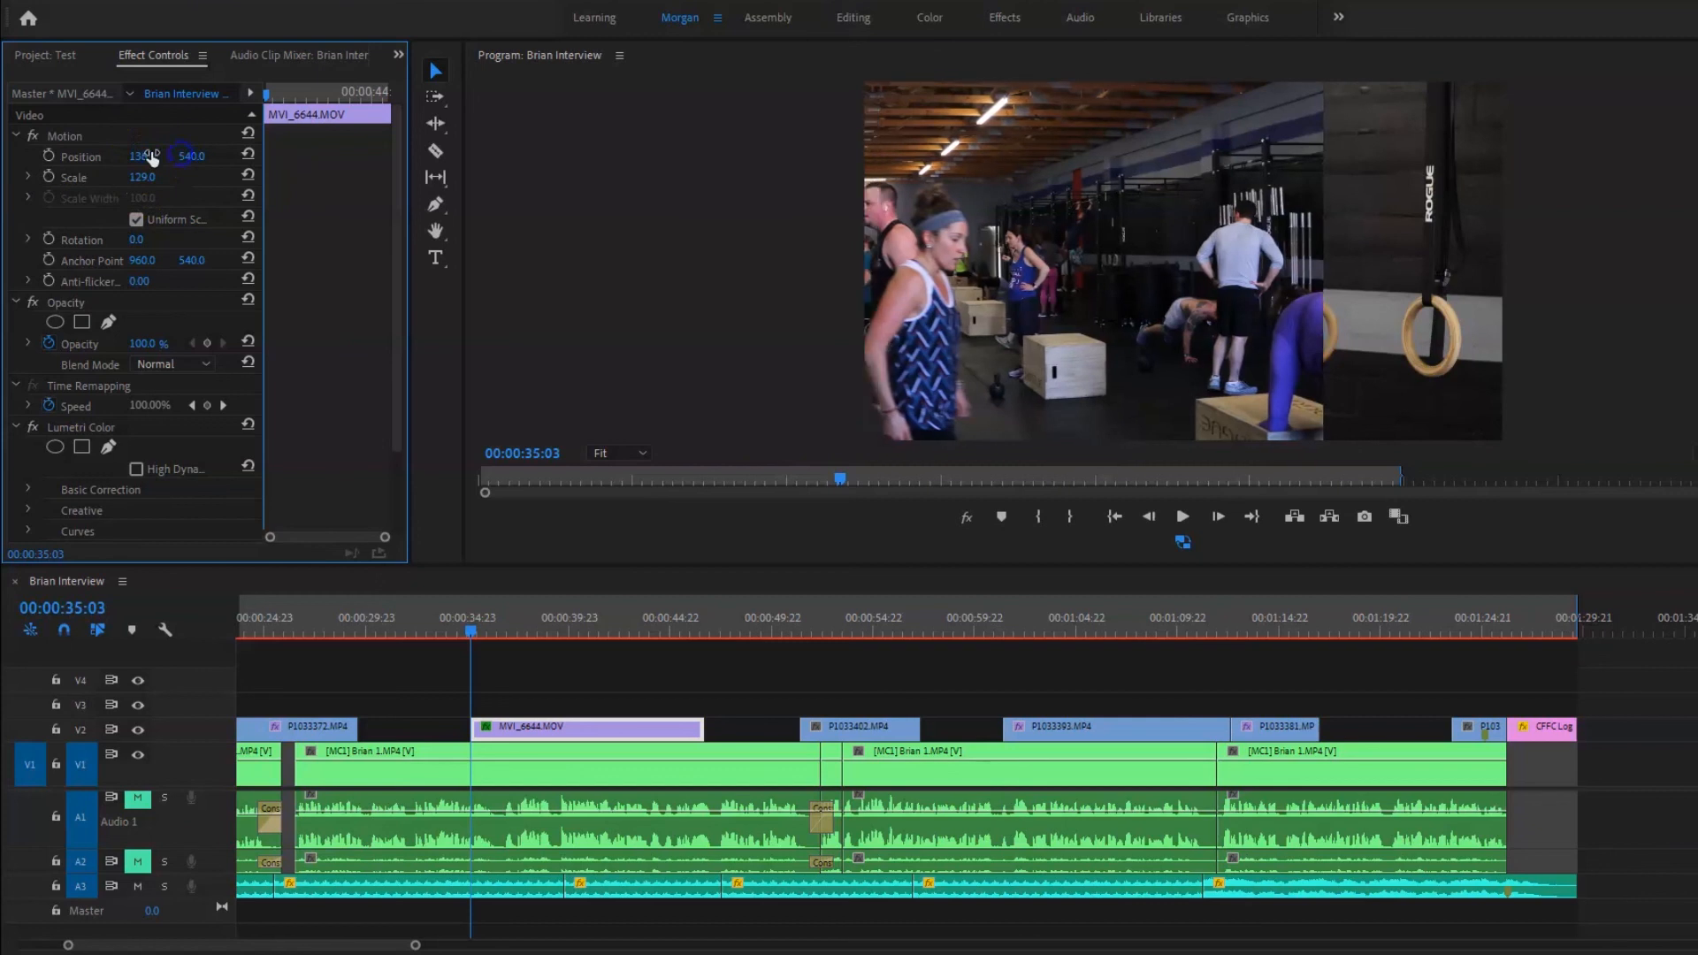
{"action": "left_click", "coordinate": [248, 154]}
Set MVI_6644.MOV's horizontal Position to 1231 and enable Position keyframing at the clip's start.
{"action": "left_click_drag", "start_coordinate": [142, 157], "coordinate": [262, 183]}
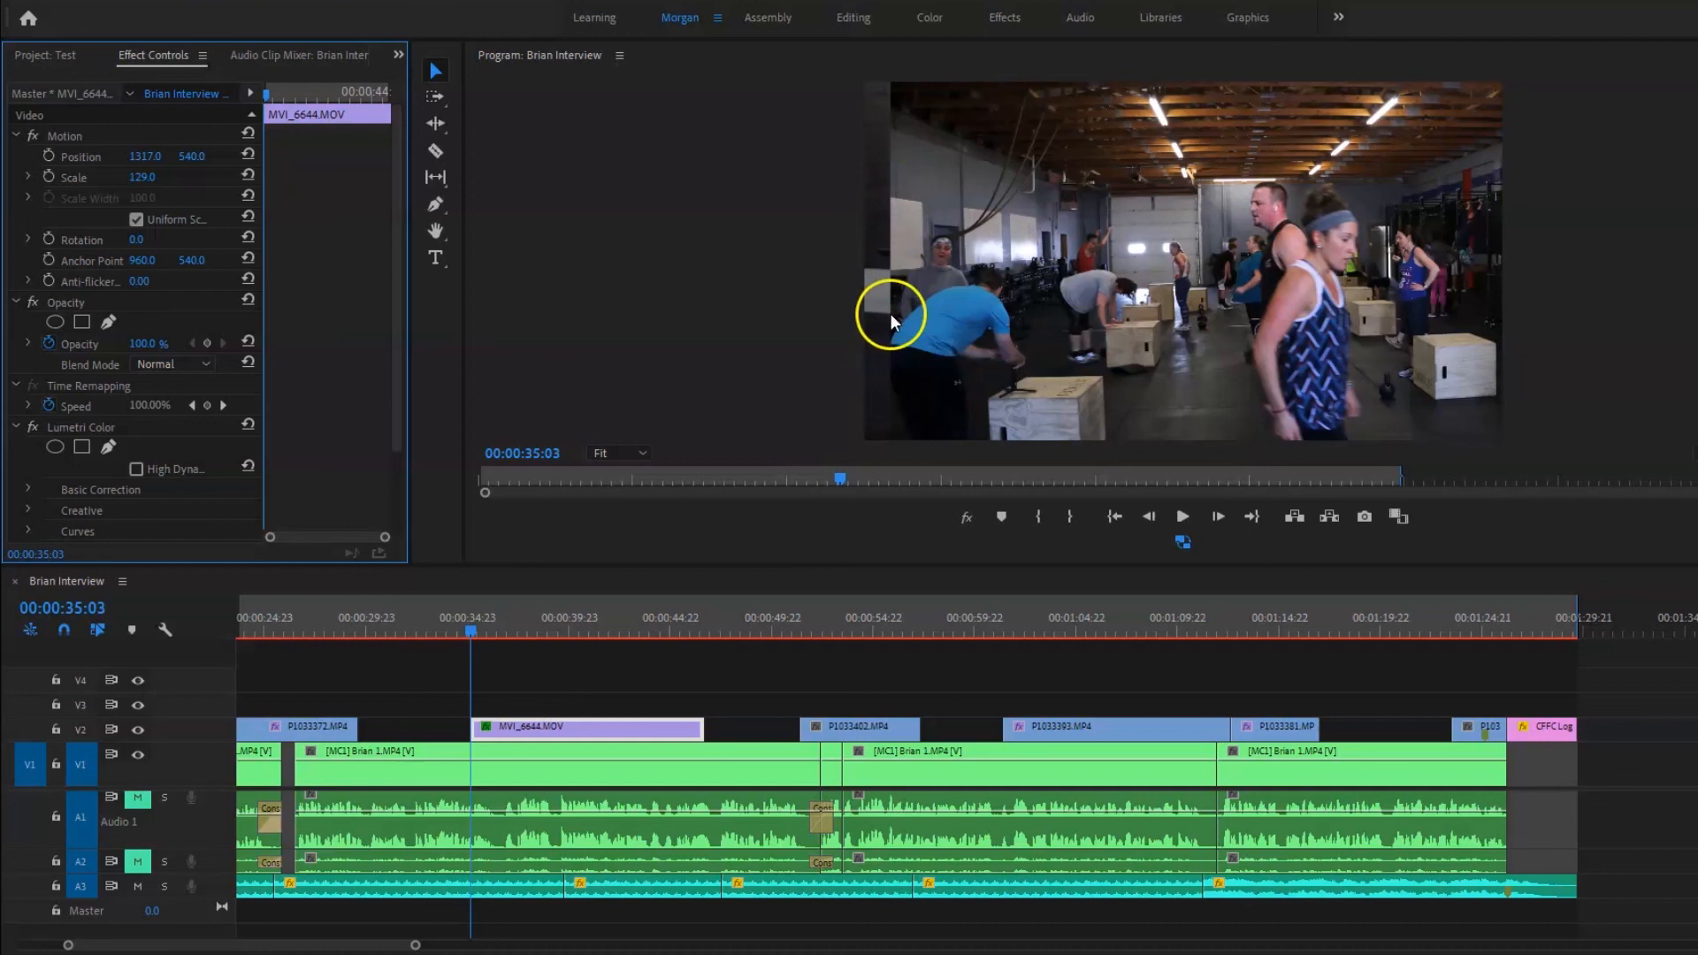
{"action": "left_click_drag", "start_coordinate": [141, 151], "coordinate": [284, 379]}
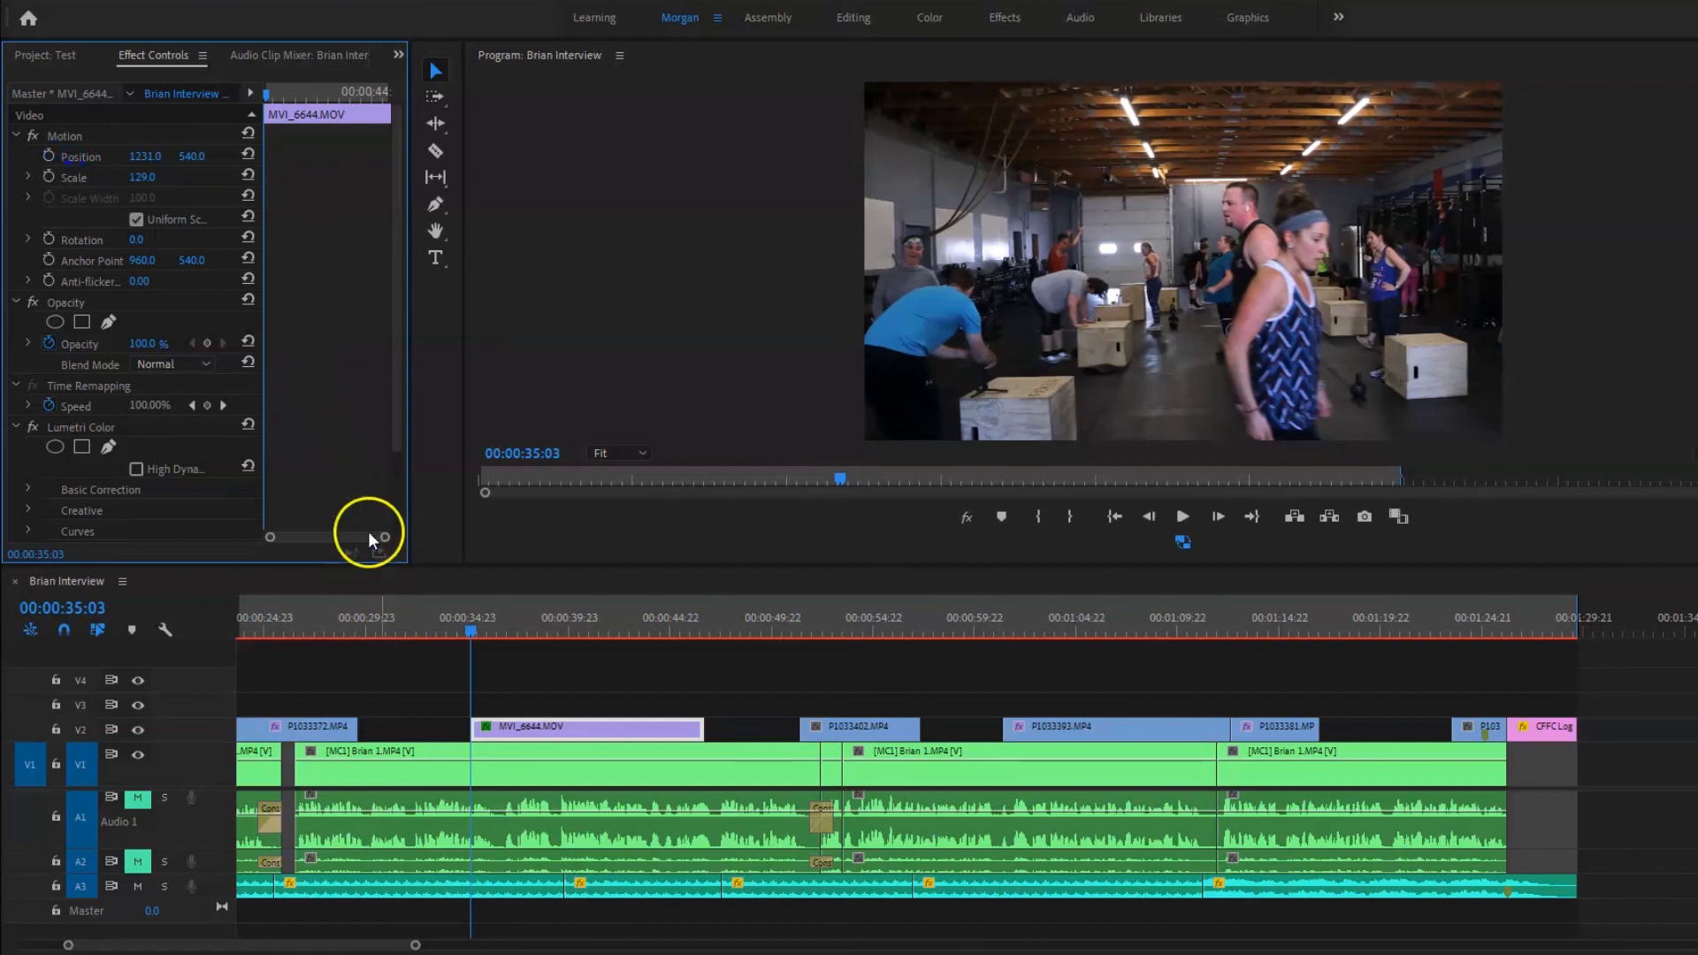
{"action": "left_click", "coordinate": [47, 155]}
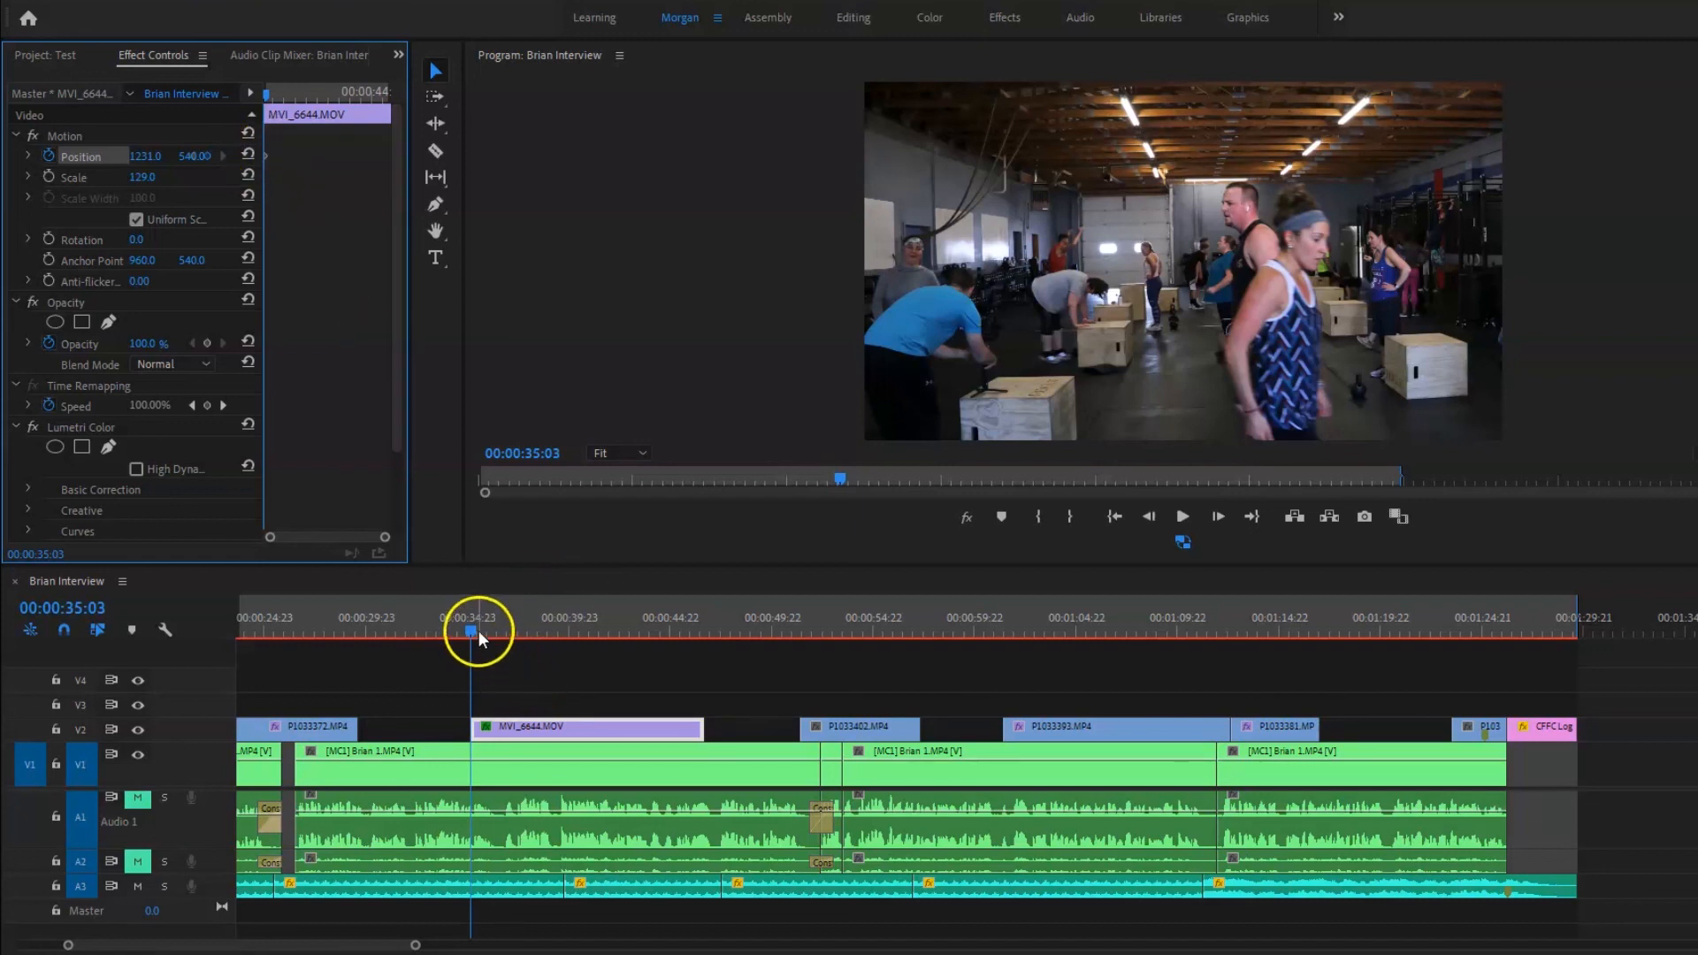
Add a second Position keyframe on MVI_6644.MOV's last frame, 00:00:46:16, with horizontal Position about 770 so the image still fills the frame.
{"action": "left_click_drag", "start_coordinate": [474, 630], "coordinate": [561, 632]}
{"action": "key", "text": "shift+Down"}
{"action": "key", "text": "shift+Down"}
{"action": "left_click", "coordinate": [697, 762]}
{"action": "left_click", "coordinate": [689, 731]}
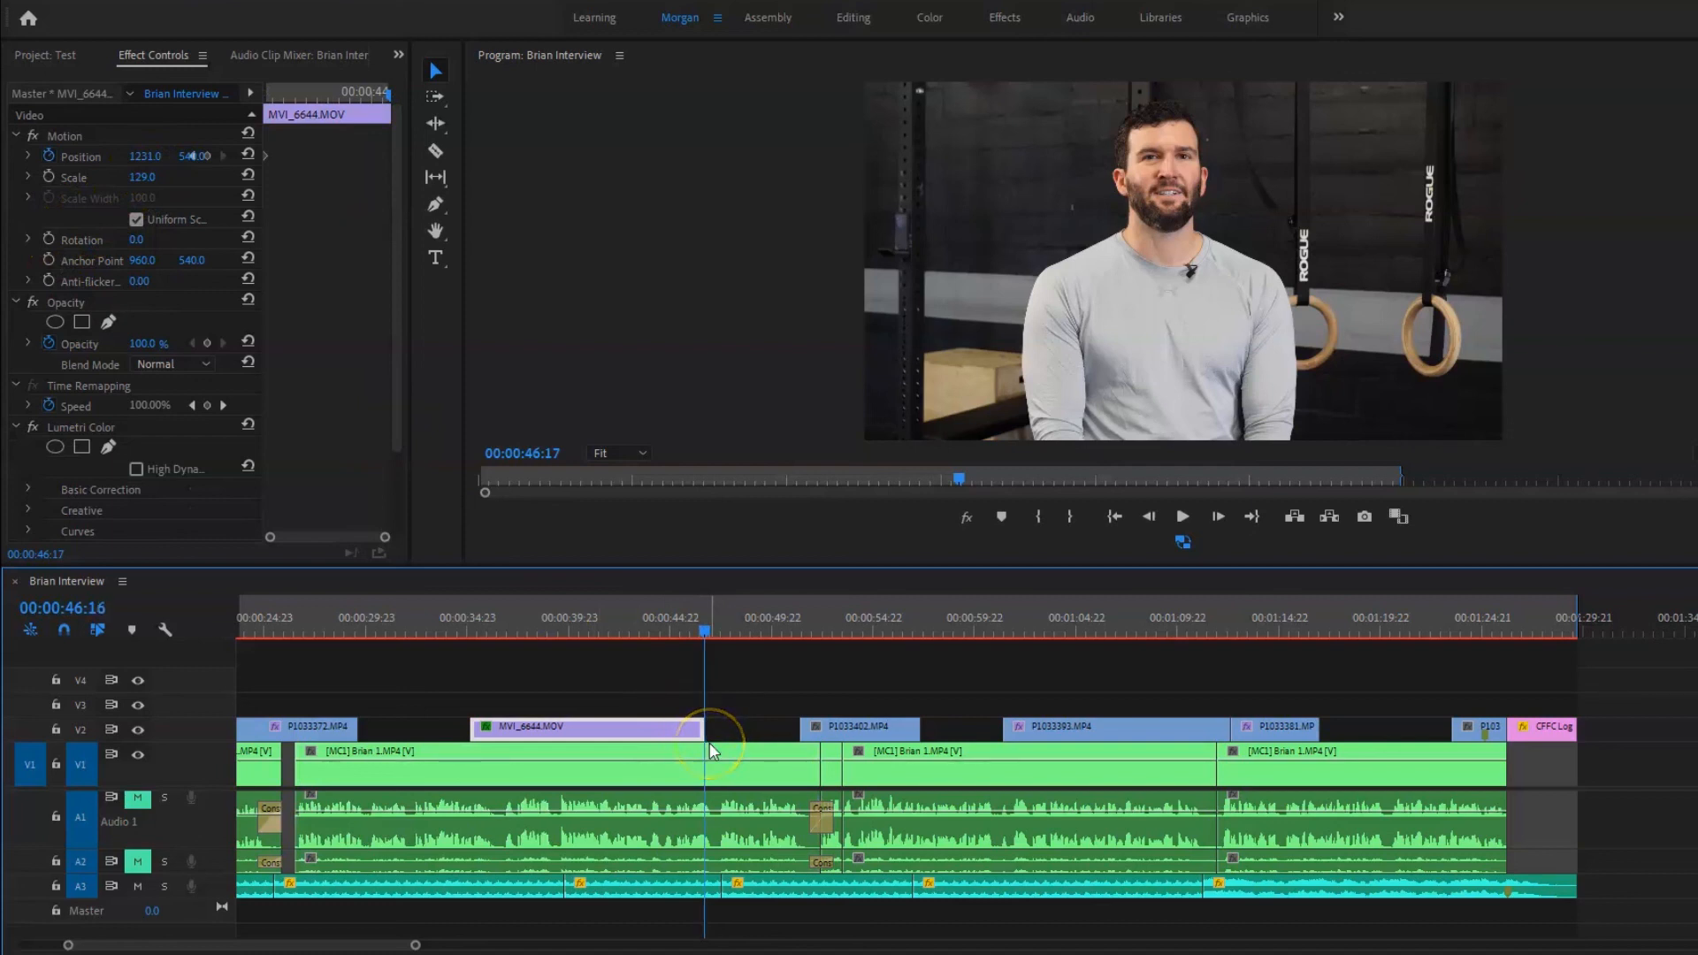
{"action": "key", "text": "Left"}
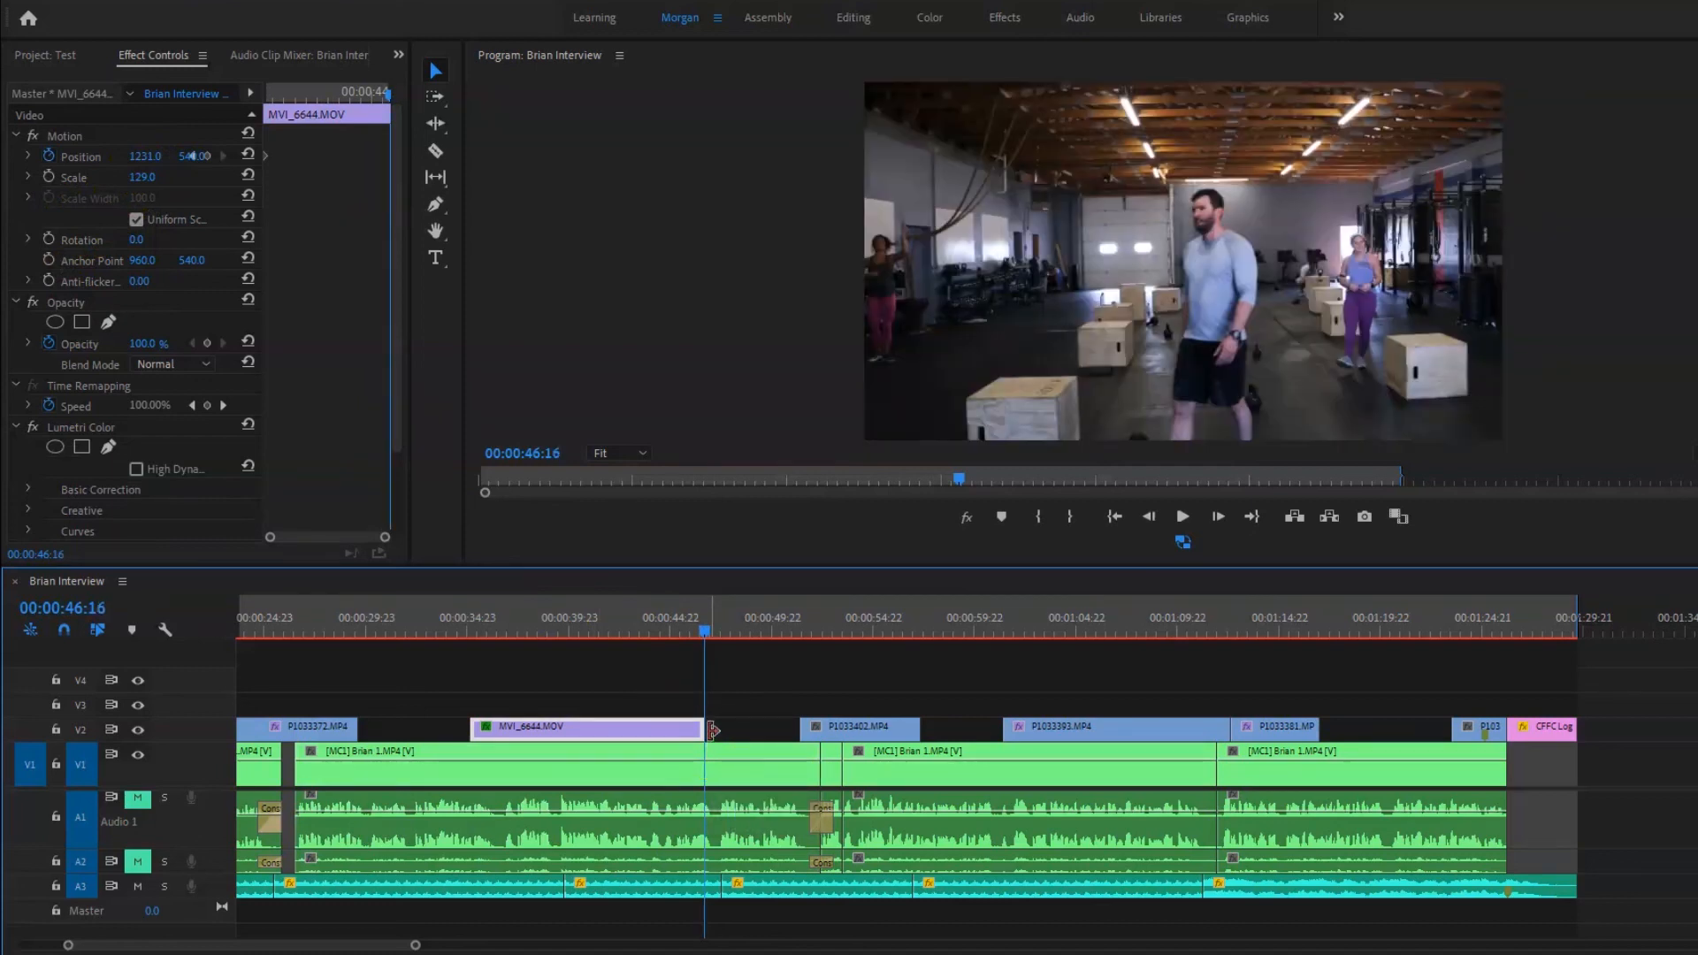
{"action": "left_click", "coordinate": [151, 160]}
{"action": "left_click_drag", "start_coordinate": [146, 158], "coordinate": [11, 164]}
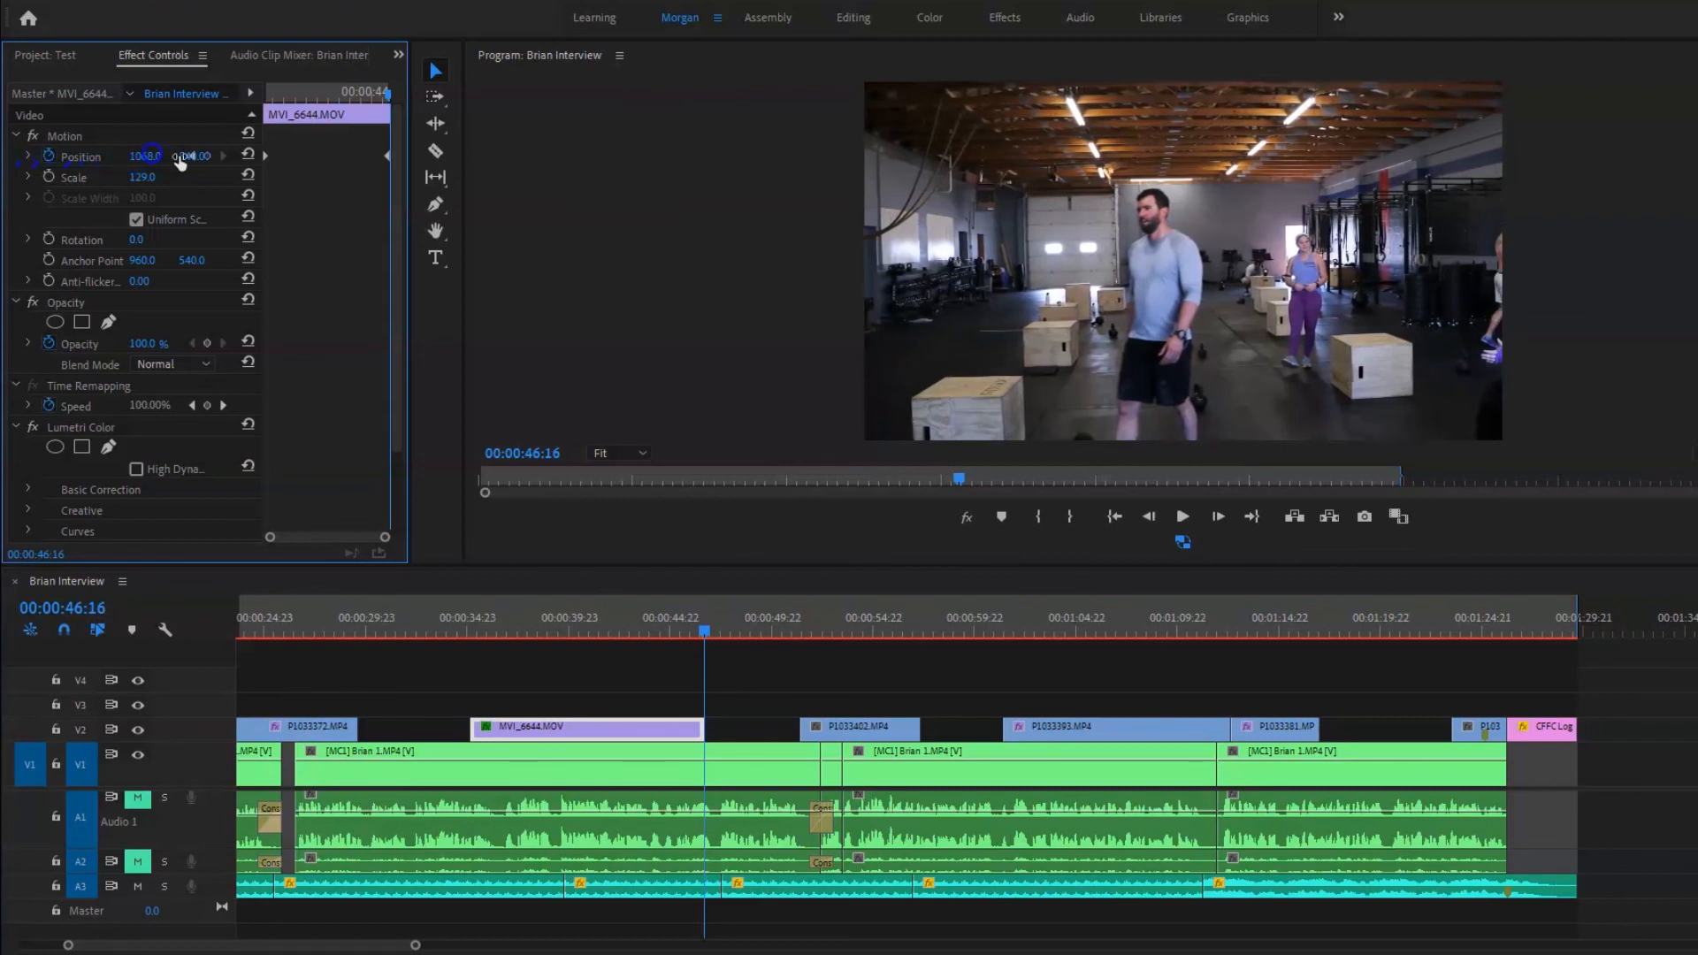
{"action": "left_click_drag", "start_coordinate": [161, 156], "coordinate": [44, 158]}
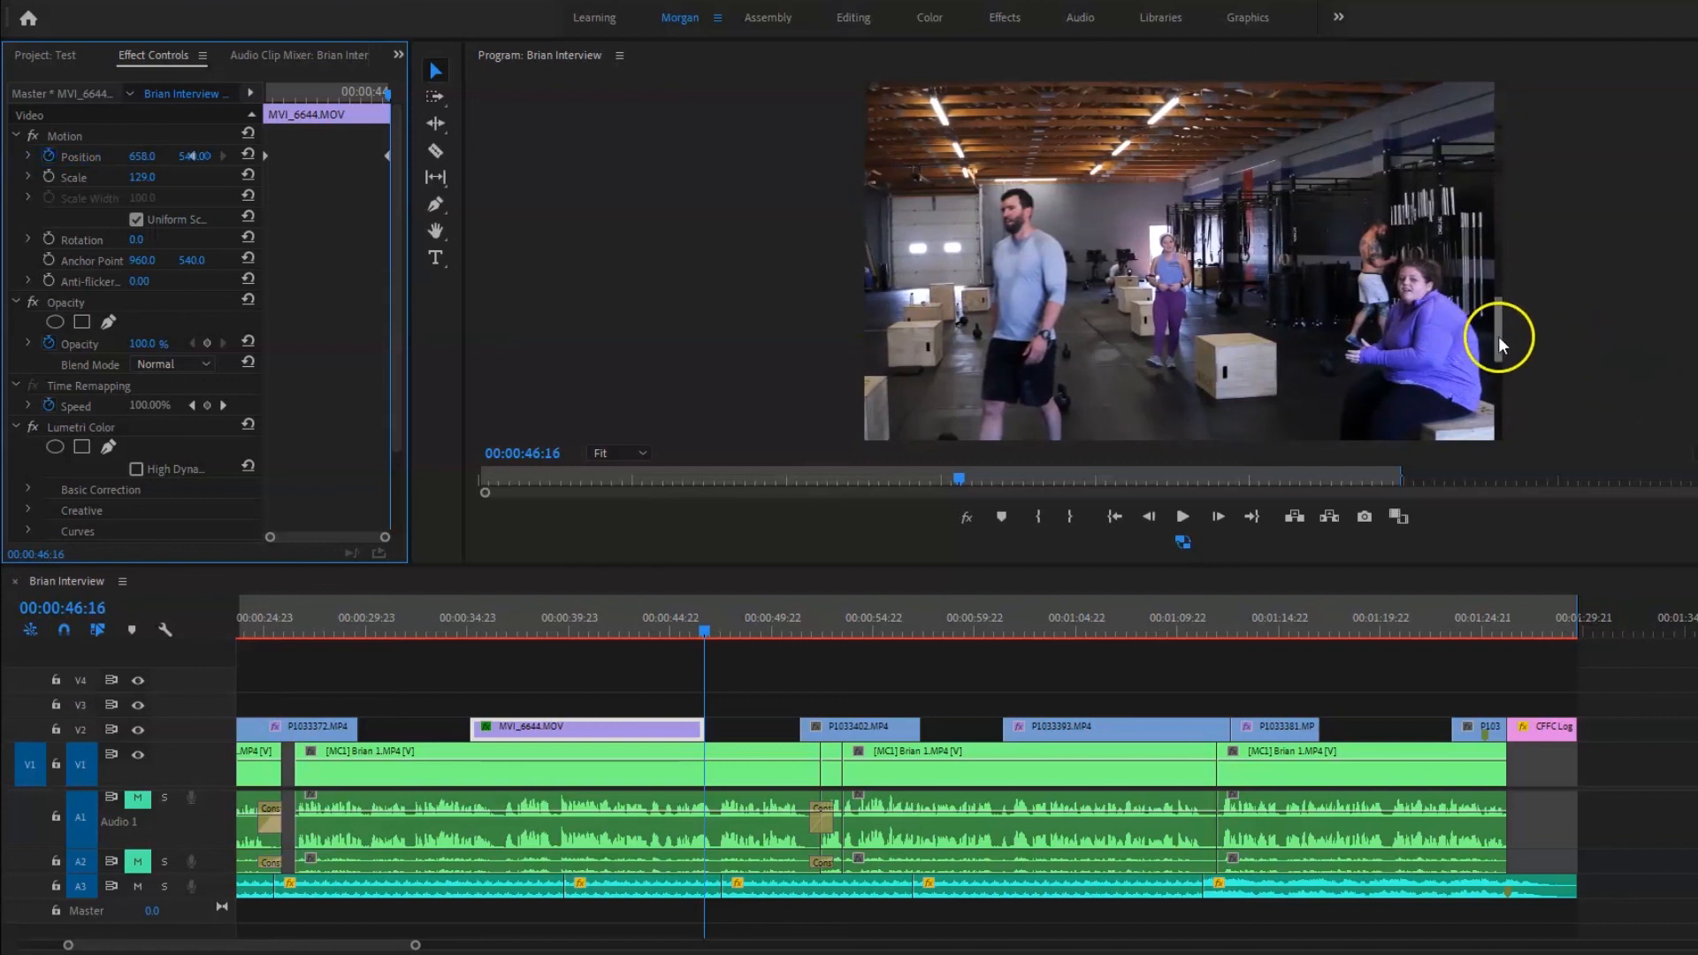
{"action": "left_click", "coordinate": [139, 157]}
{"action": "left_click_drag", "start_coordinate": [140, 157], "coordinate": [252, 163]}
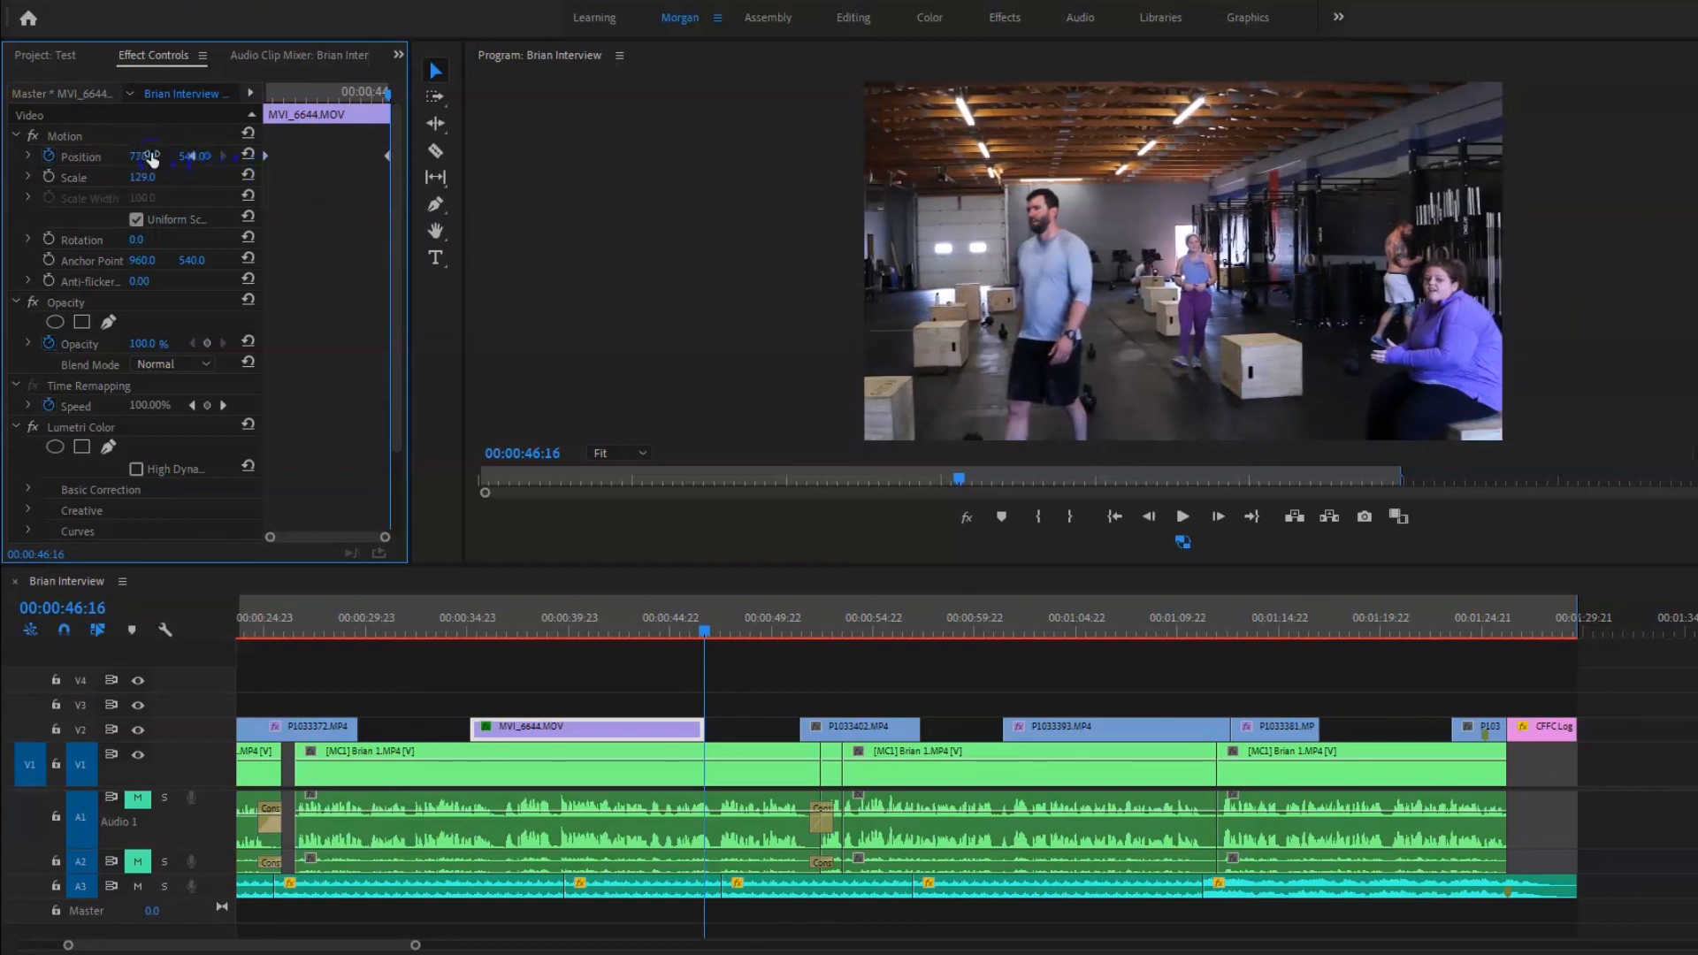
Play the MVI_6644.MOV section to 00:00:45:06 to review the horizontal pan, and unmute audio track A1.
{"action": "left_click", "coordinate": [617, 672]}
{"action": "left_click", "coordinate": [458, 617]}
{"action": "key", "text": "space"}
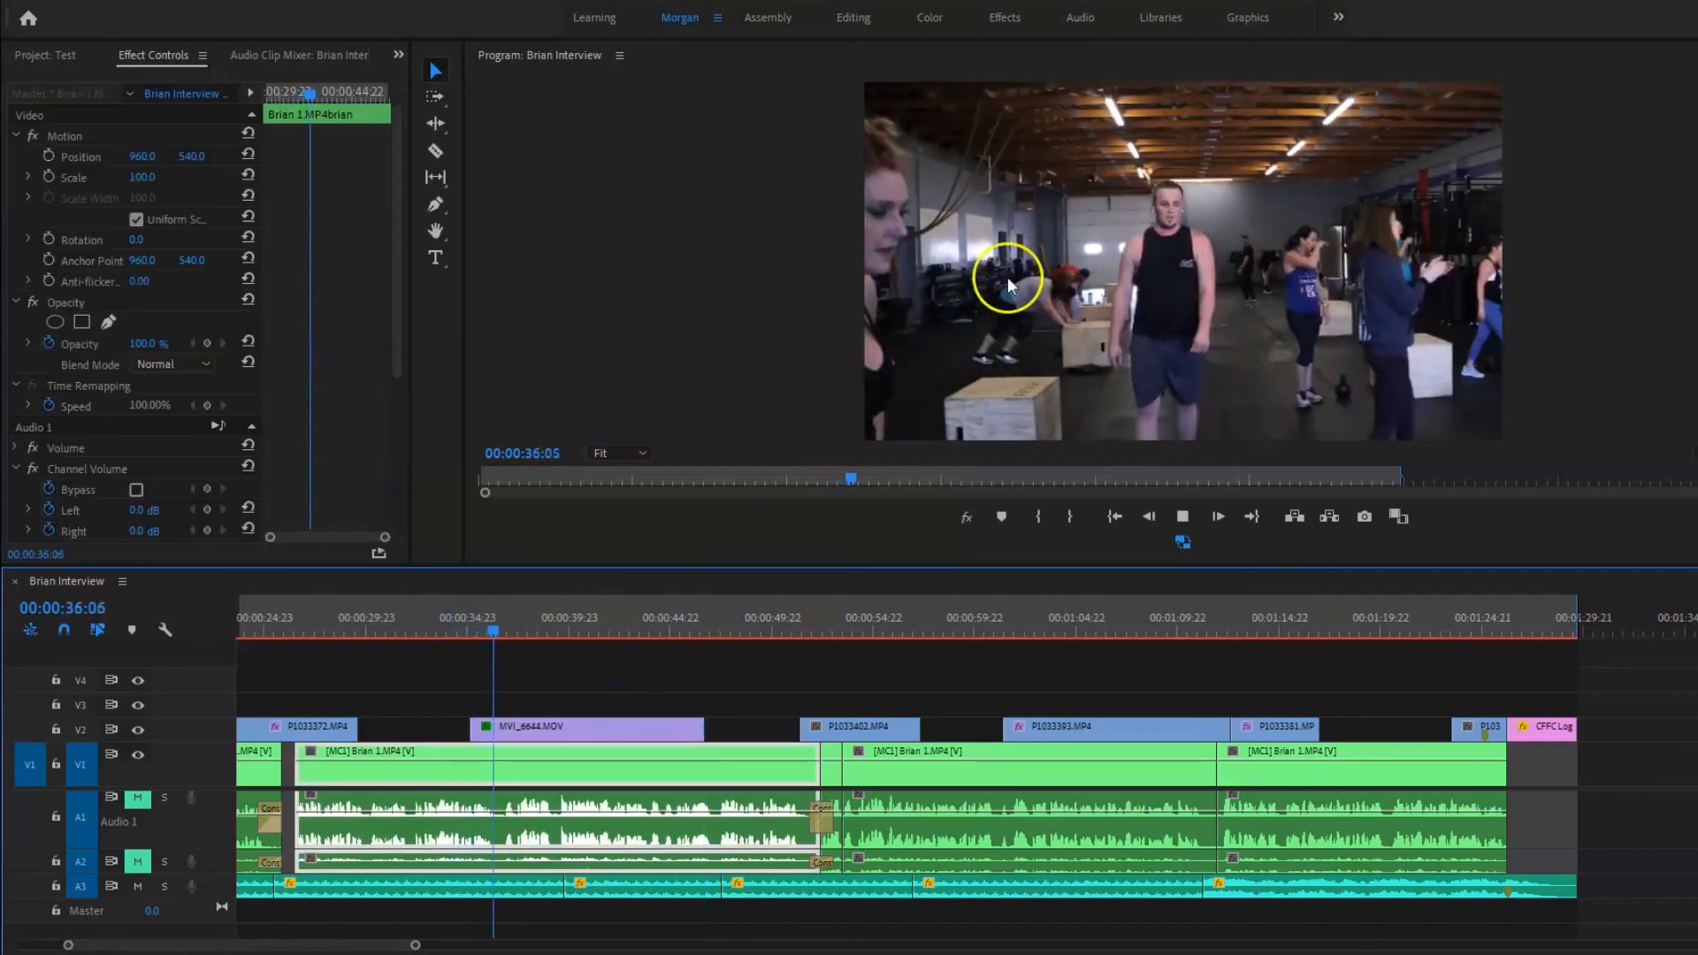
{"action": "key", "text": "space"}
{"action": "left_click", "coordinate": [141, 799]}
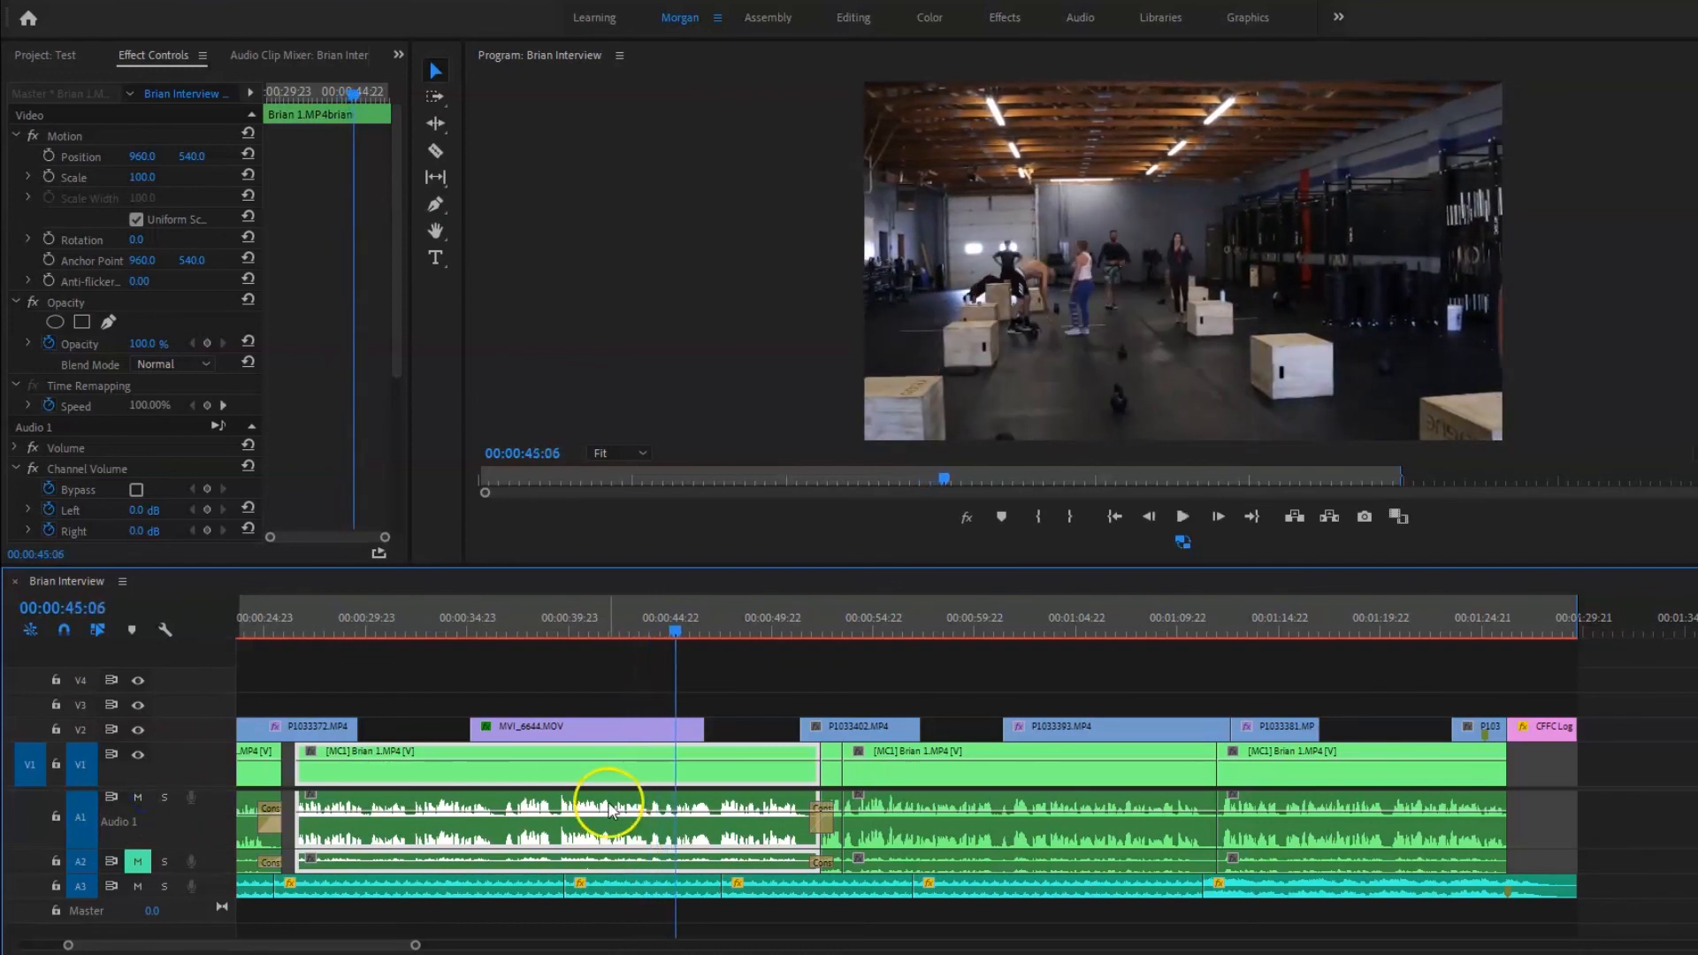
Deselect all clips and open the export settings for the interview sequence.
{"action": "key", "text": "minus"}
{"action": "left_click", "coordinate": [519, 672]}
{"action": "scroll", "coordinate": [520, 682], "scroll_direction": "left", "scroll_amount": 2}
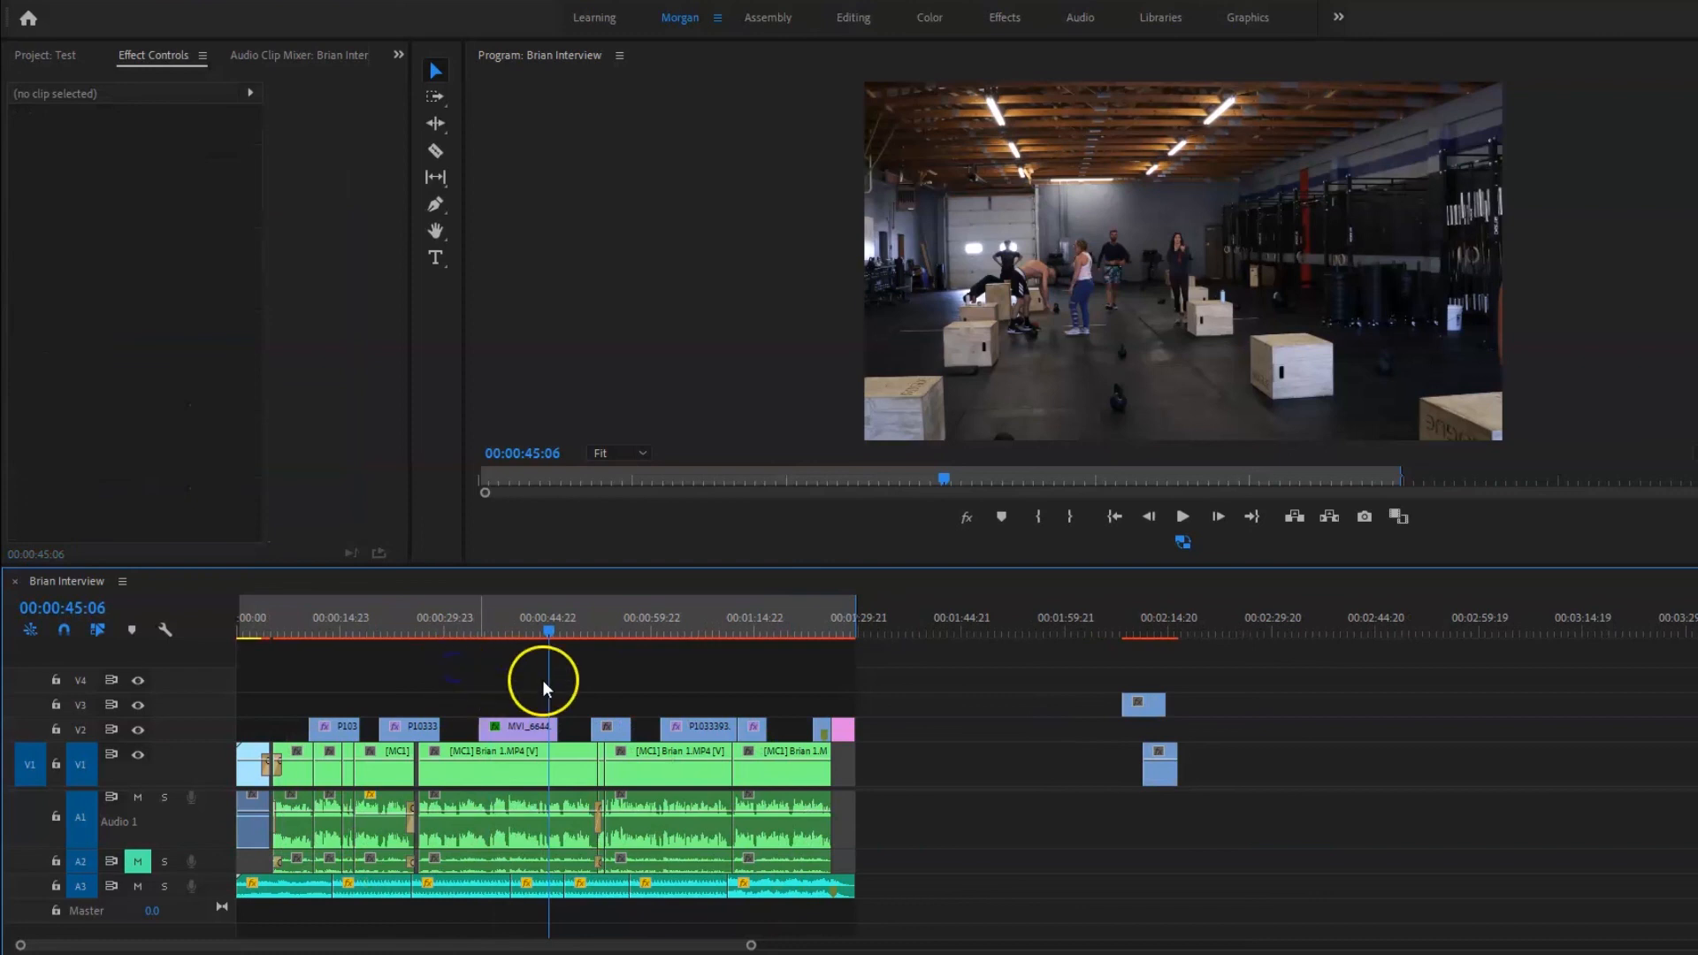
{"action": "key", "text": "ctrl+m"}
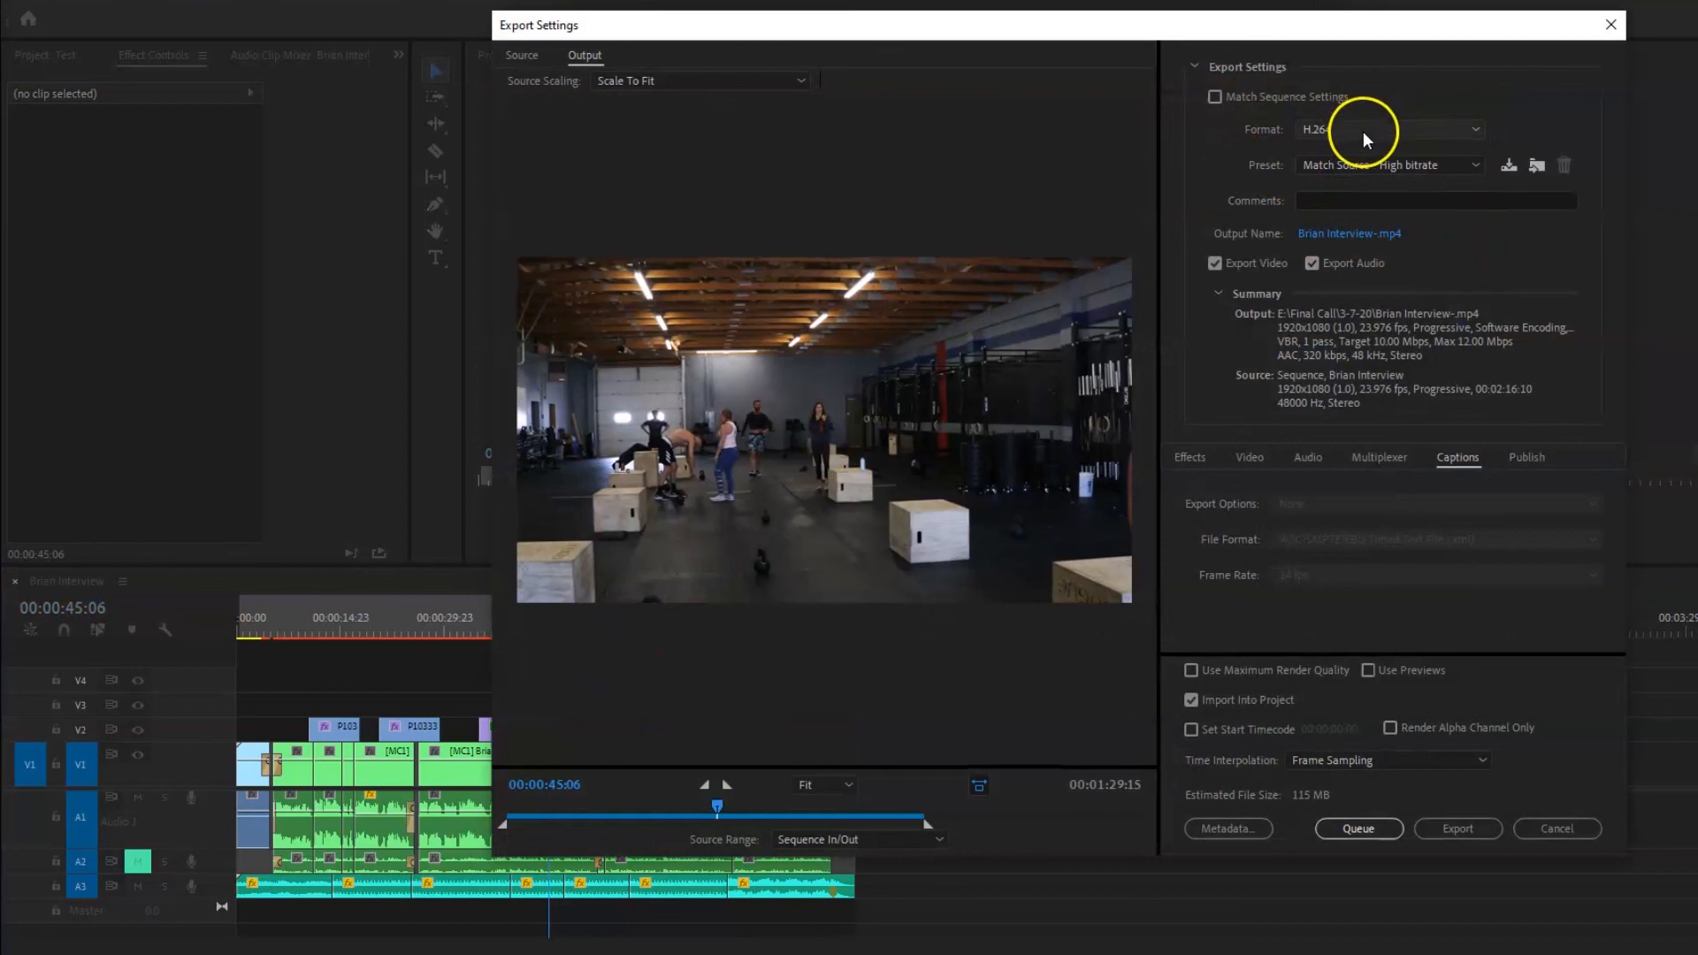